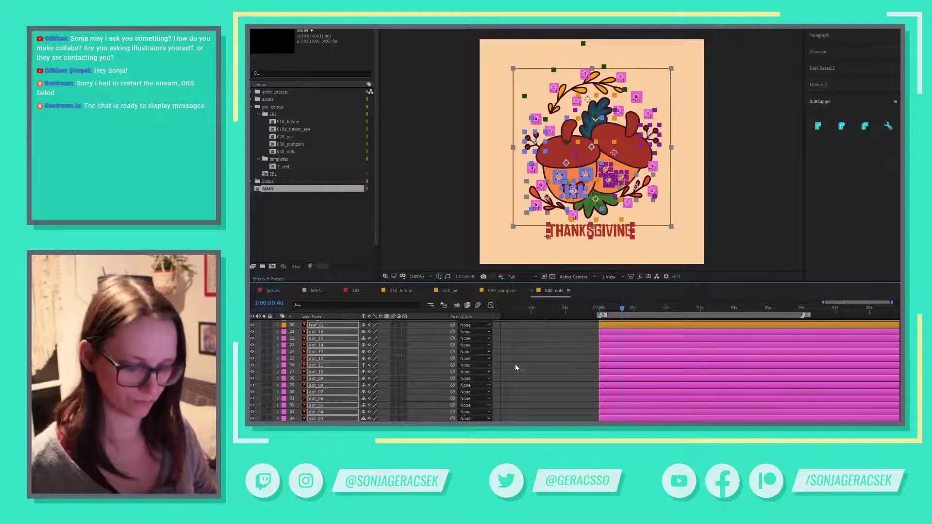
- Nudge the selected acorn artwork and THANKSGIVING text upward against the guide frame, leaving the guide and reaf_T layers out of the selection
scroll(378, 356, up, 3)
scroll(377, 356, up, 3)
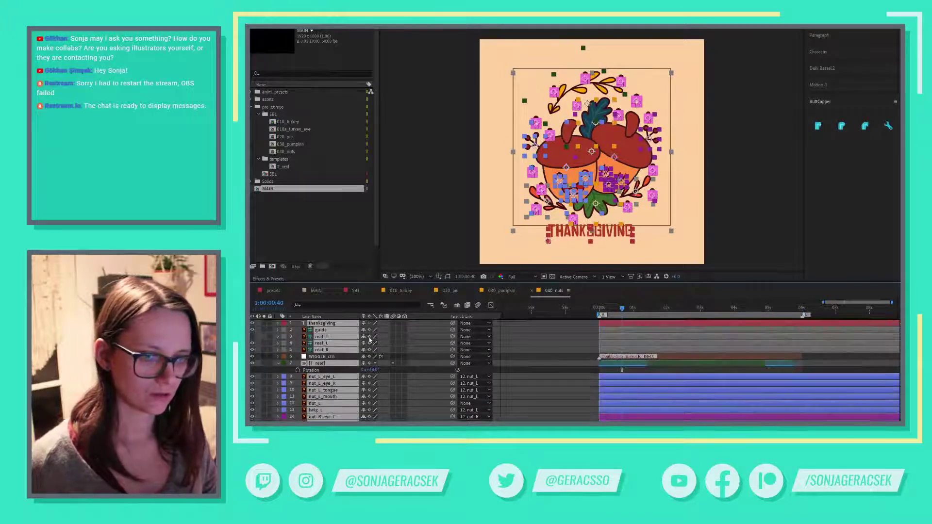
ctrl+click(326, 332)
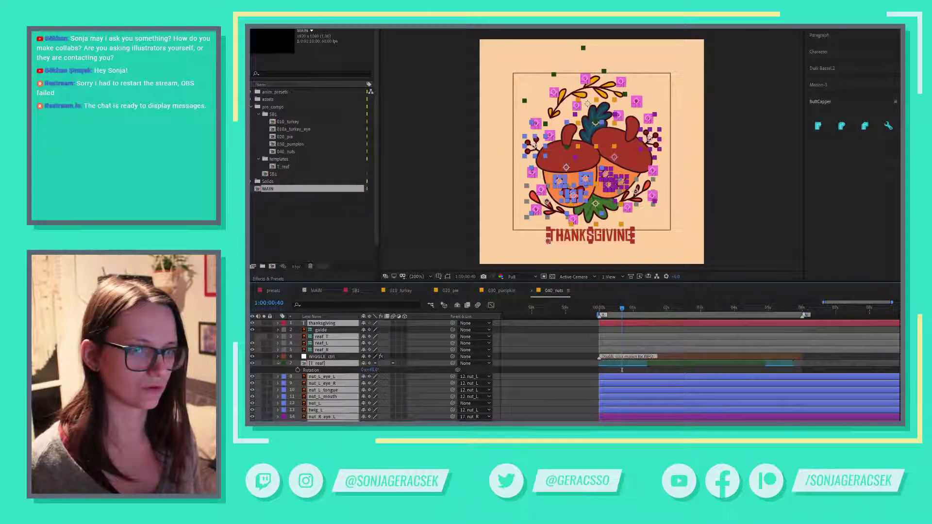
ctrl+click(324, 337)
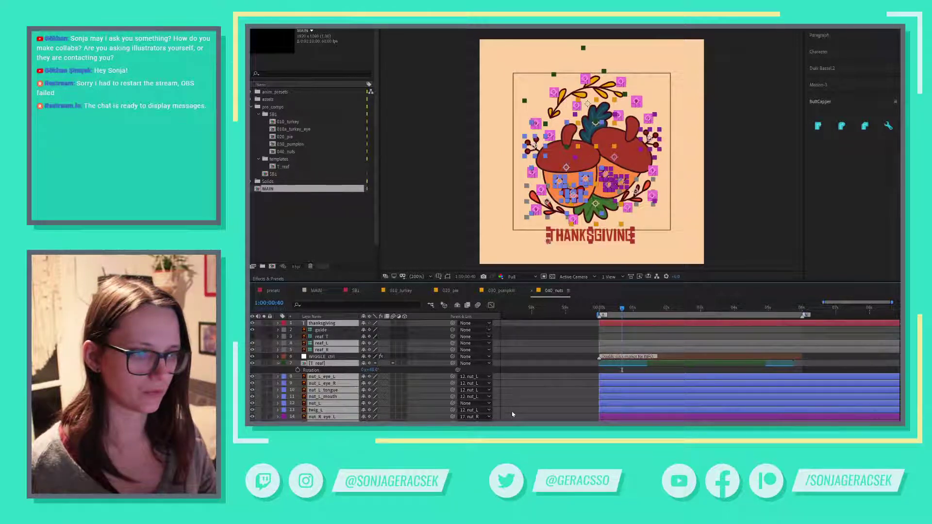
key(shift+Up)
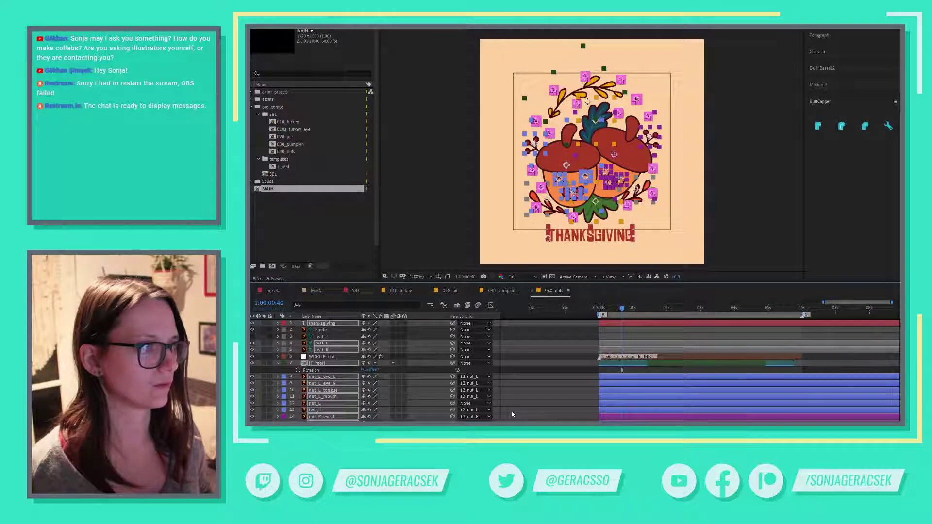
key(shift+Up)
key(shift+Up)
key(shift+Up)
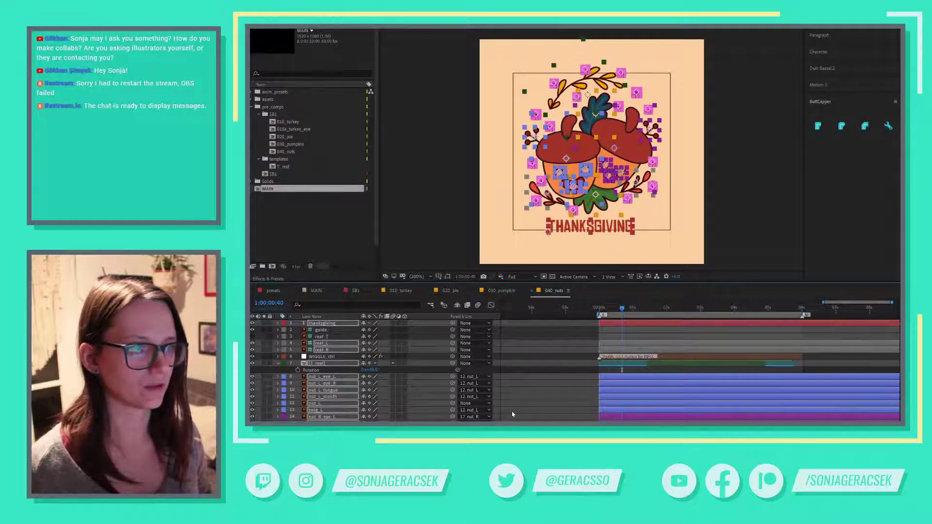
key(shift+Up)
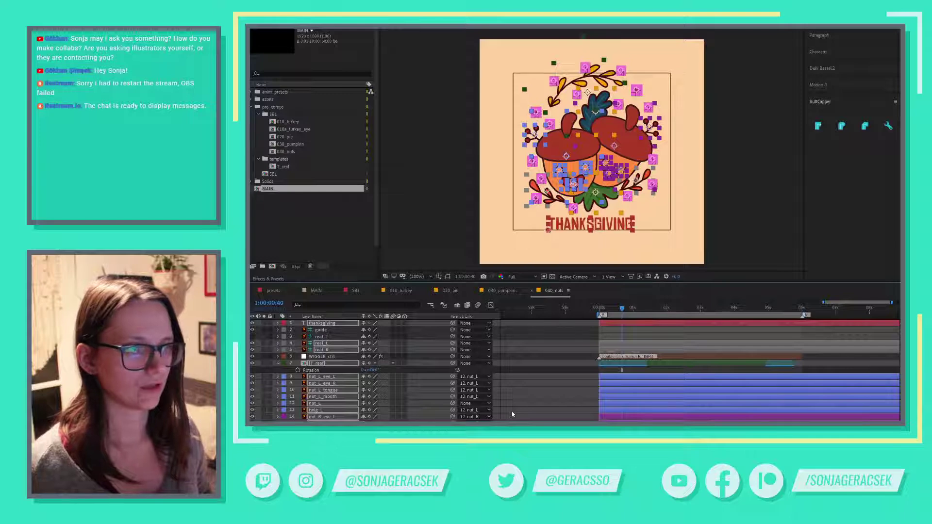
key(shift+Down)
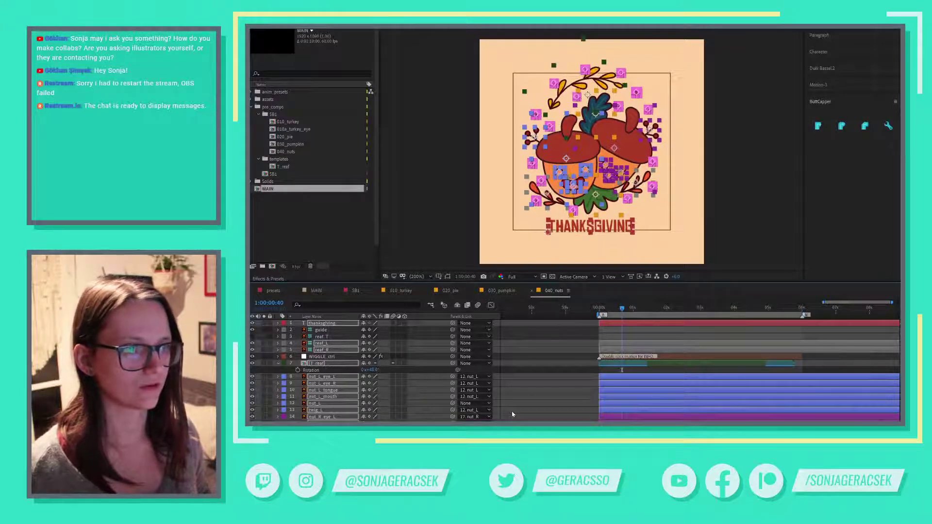
key(shift+Down)
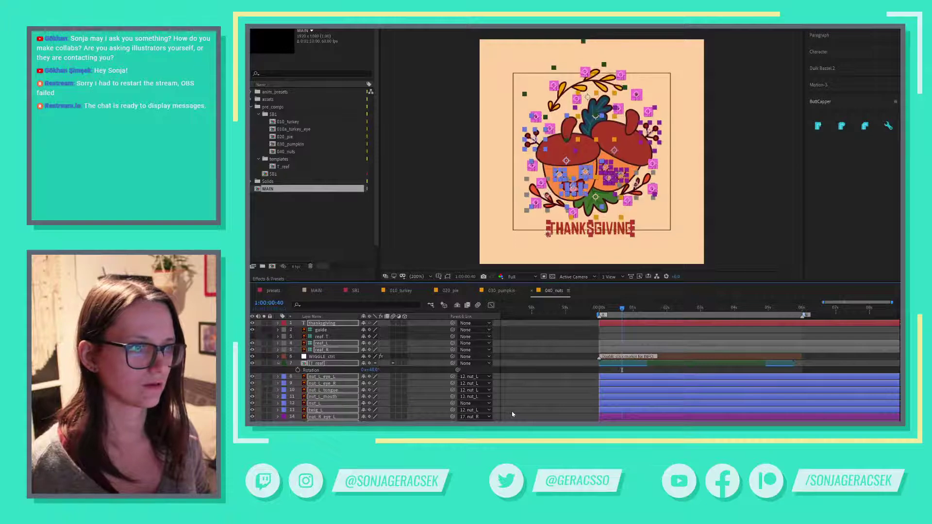
click(536, 372)
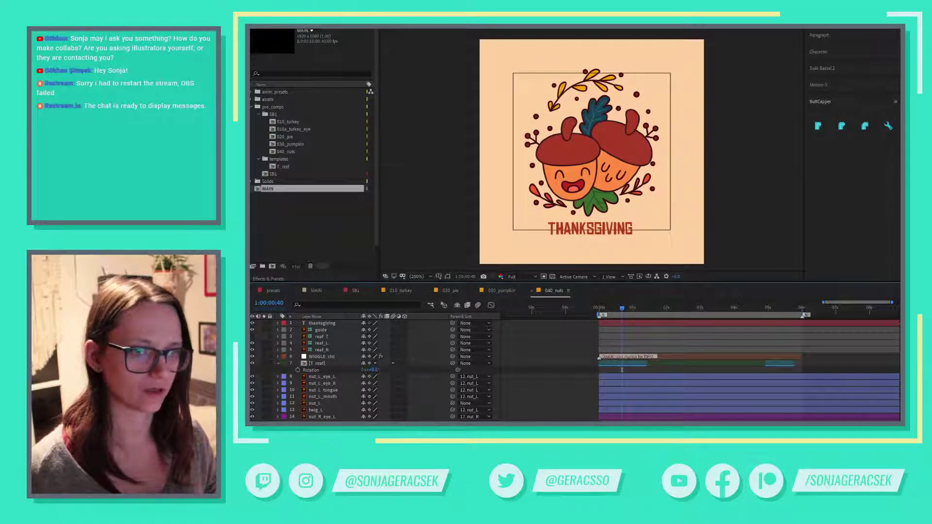
- Show the guide layer in the 030_pumpkin composition and check the artwork's placement at 1:00:03:26
click(503, 291)
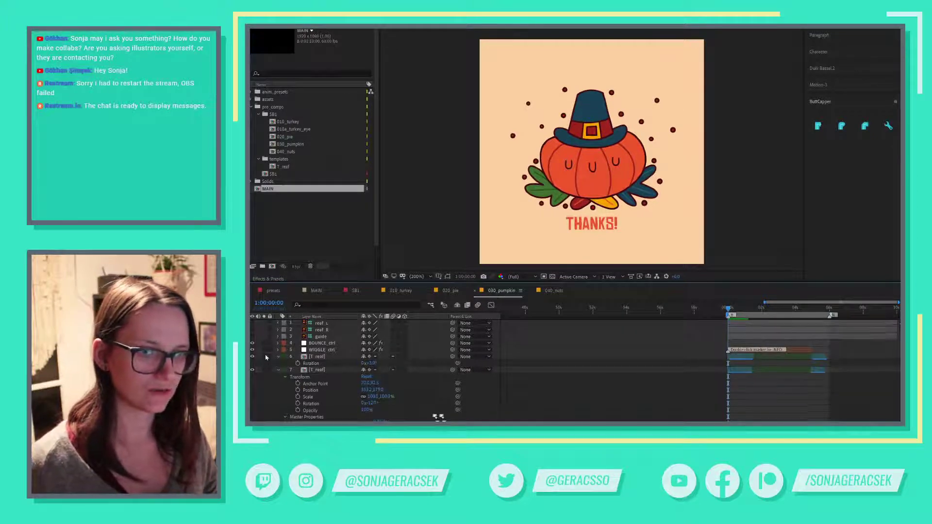
click(252, 337)
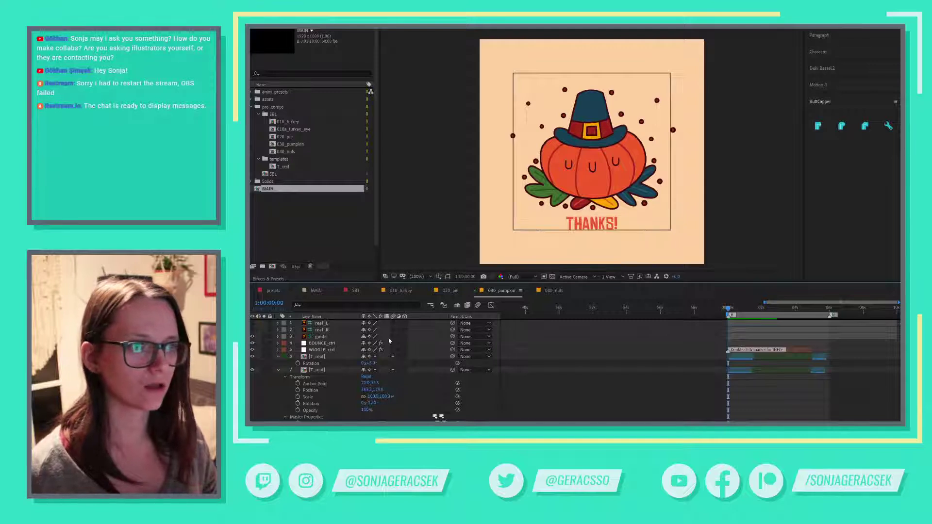
click(783, 308)
click(786, 307)
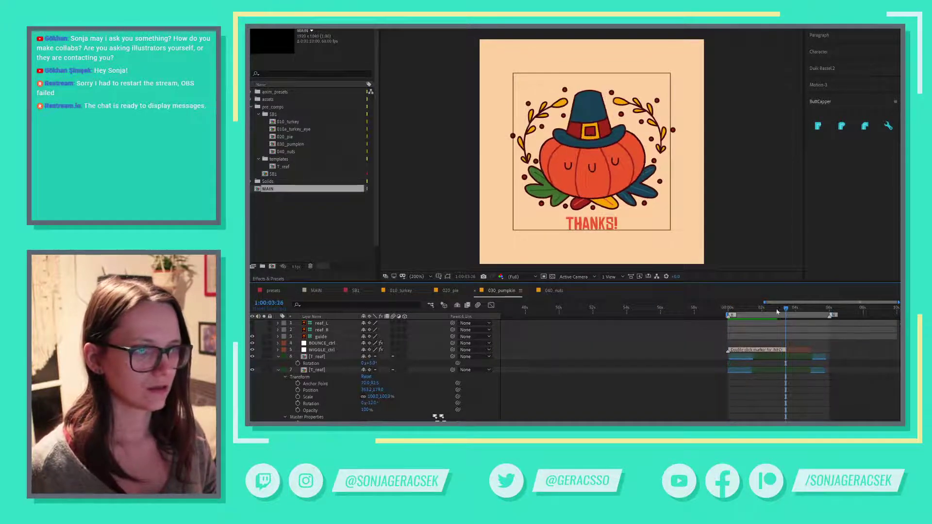
- Show the guide frame in the 020_pie and 010_turkey compositions and deselect their layers to check the artwork's placement
click(455, 292)
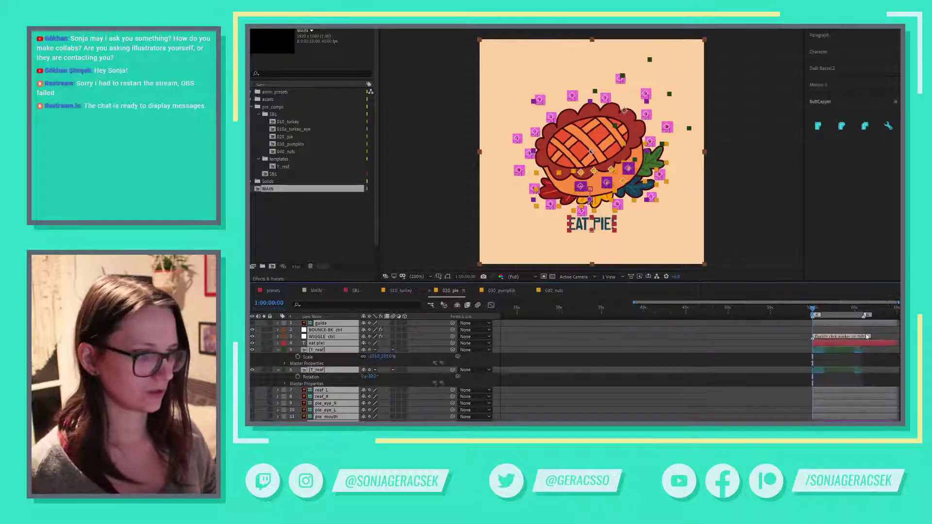
key(space)
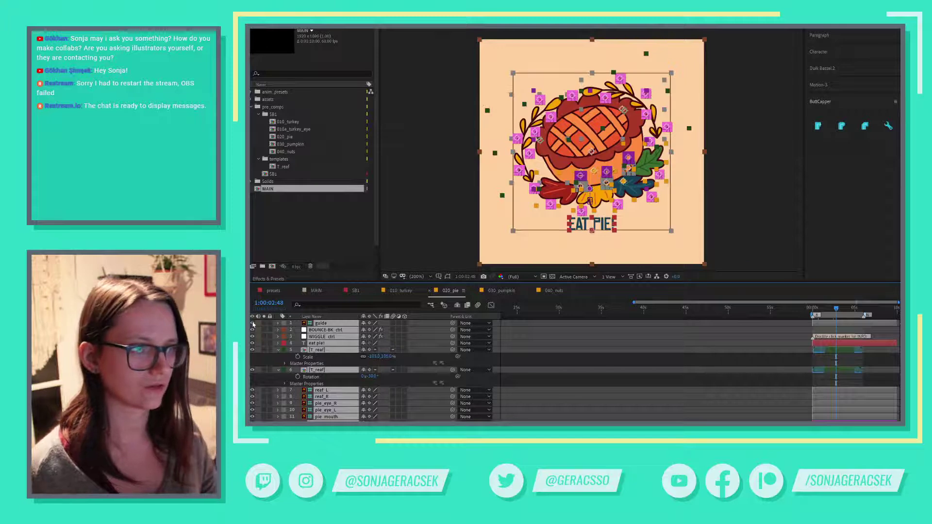
click(567, 384)
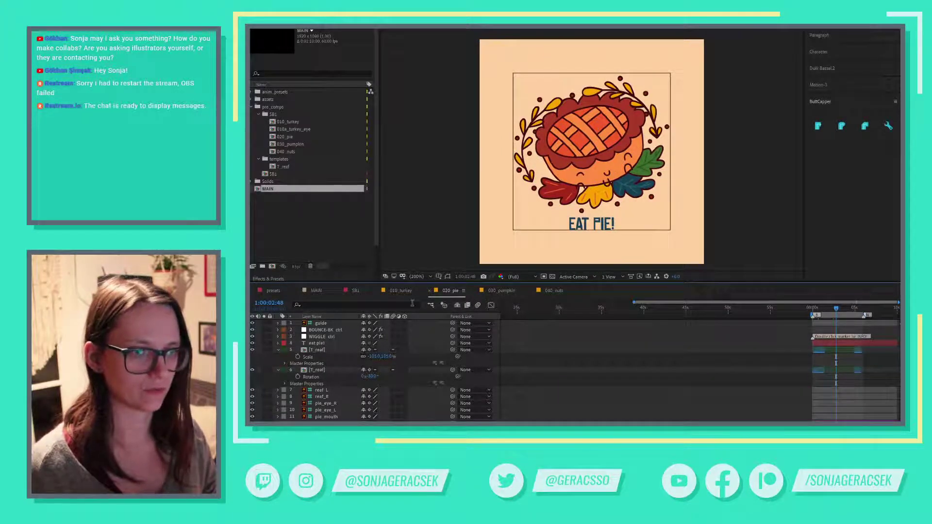
click(400, 291)
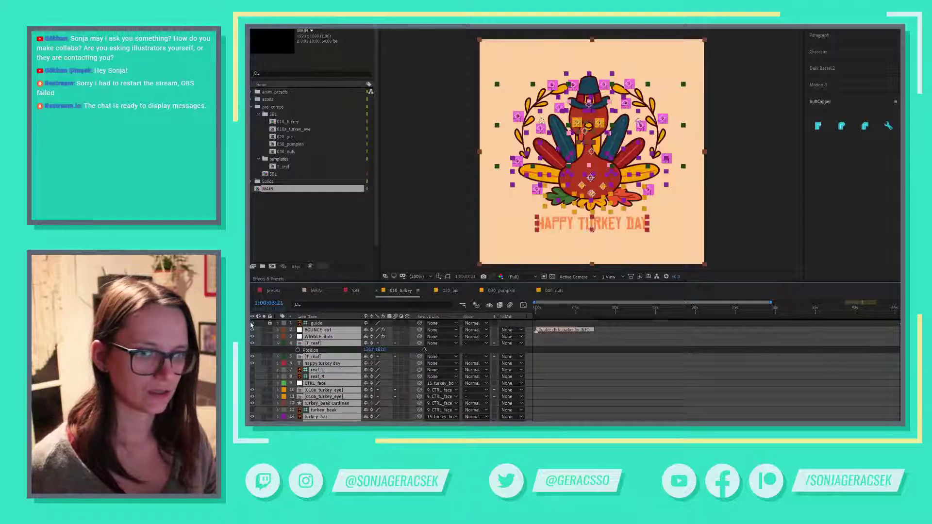
click(709, 369)
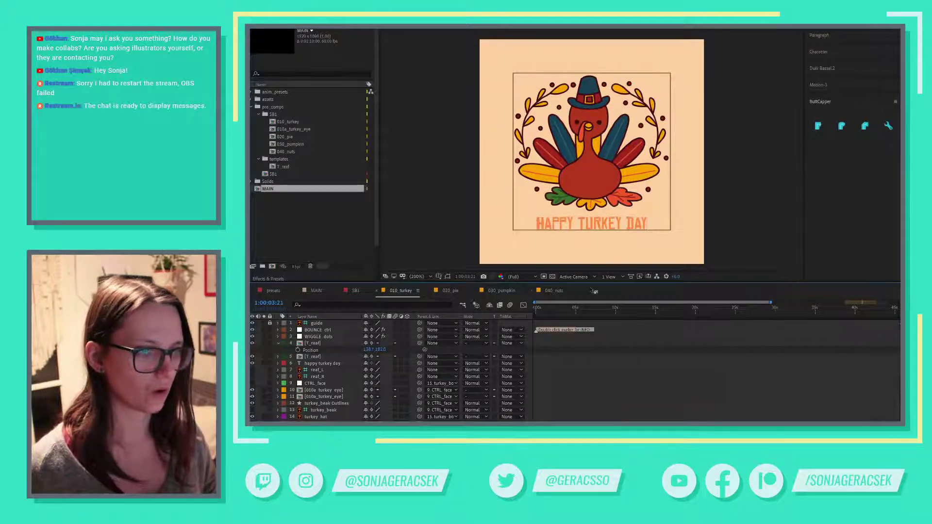
- Return to the 040_nuts composition and hide its guide layer
click(552, 291)
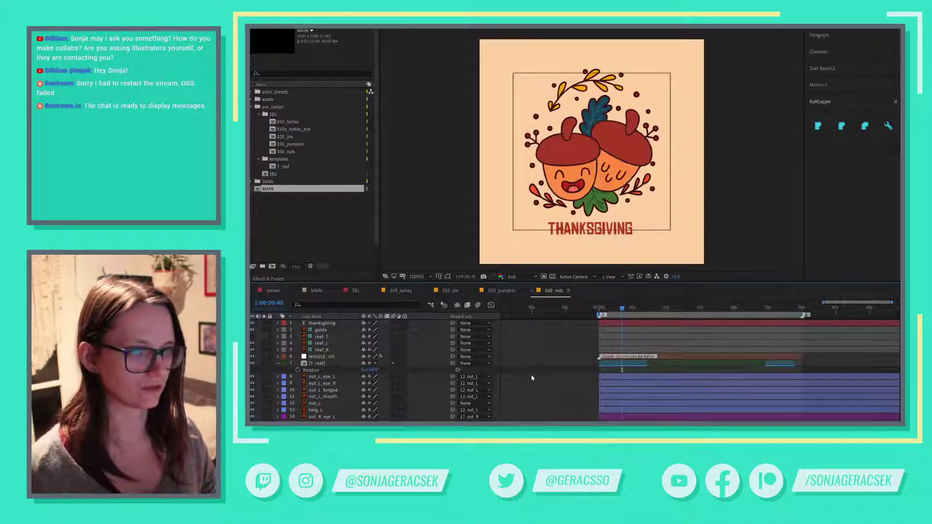
click(253, 330)
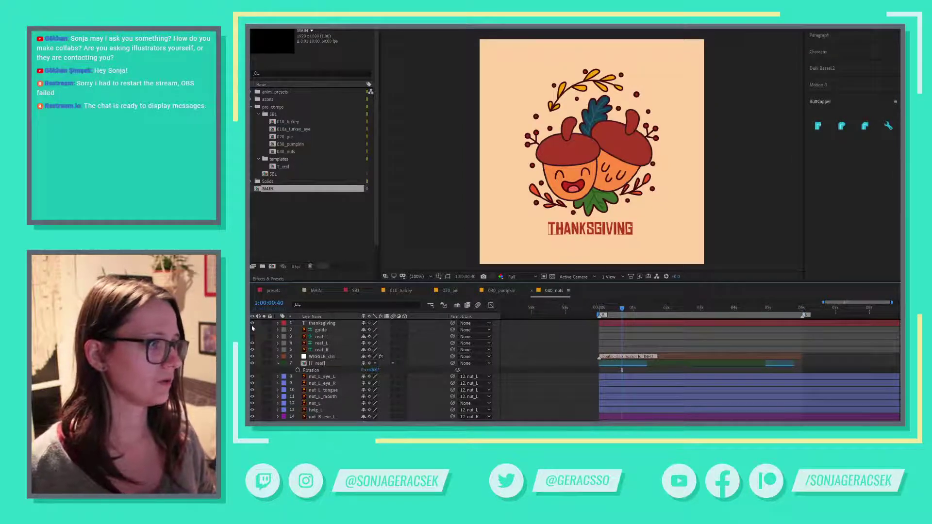
click(252, 323)
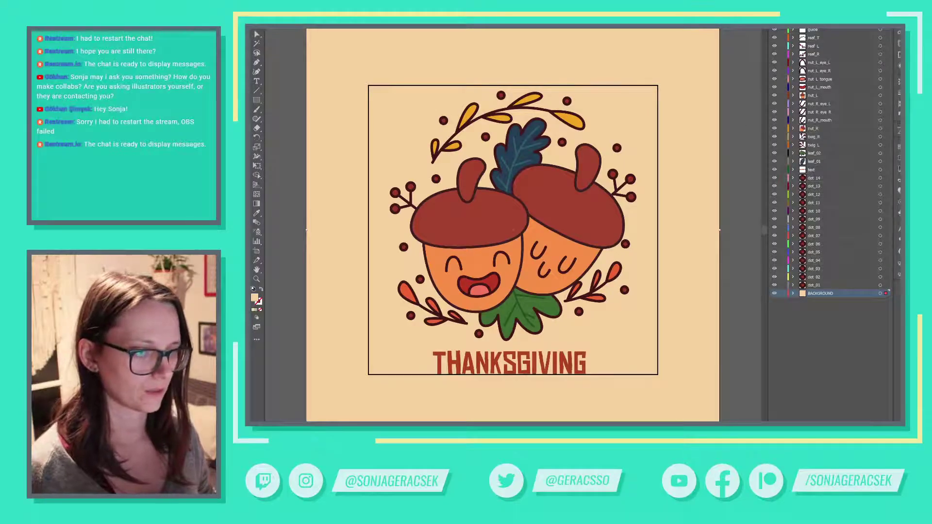
- Switch to After Effects, save and close the project, and reopen 20201117_thanksgivingStickers_SG01.aep from the 01_projectFiles folder
click(626, 422)
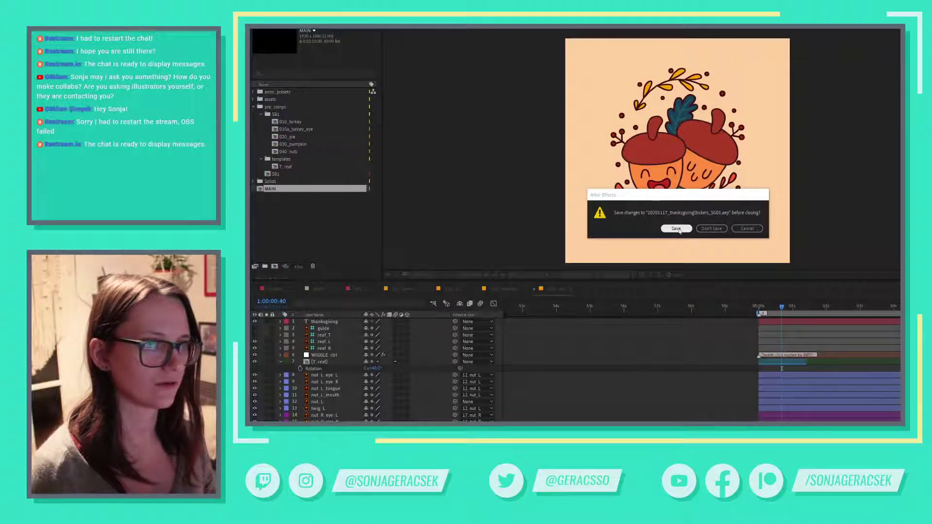
click(679, 230)
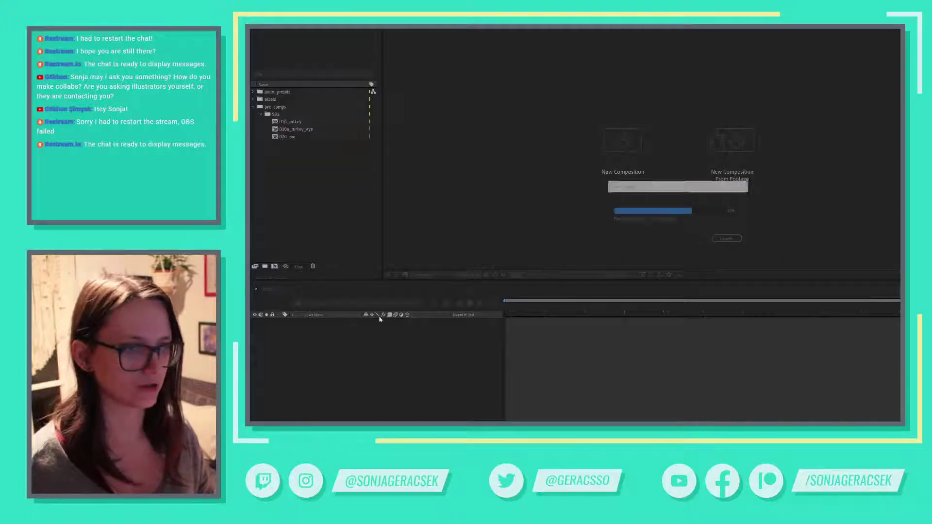
key(alt+Tab)
double_click(381, 72)
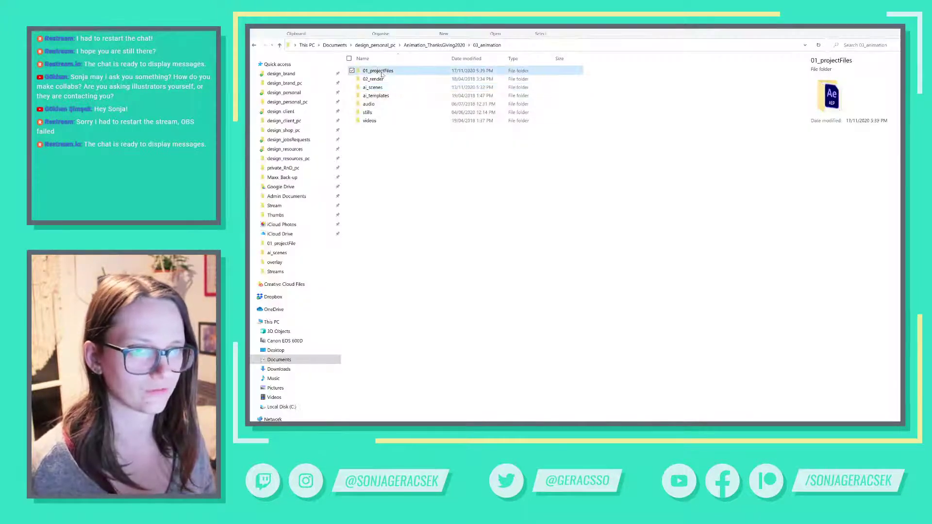
click(410, 81)
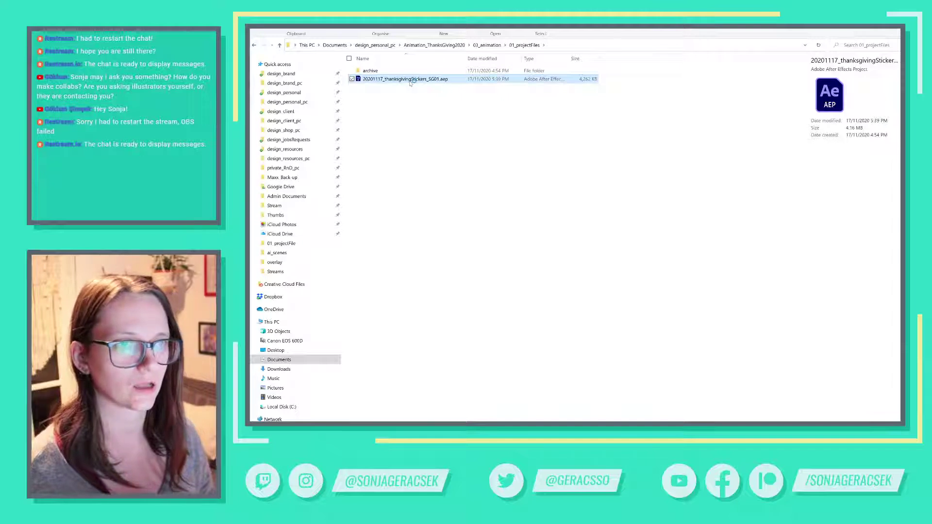
double_click(409, 80)
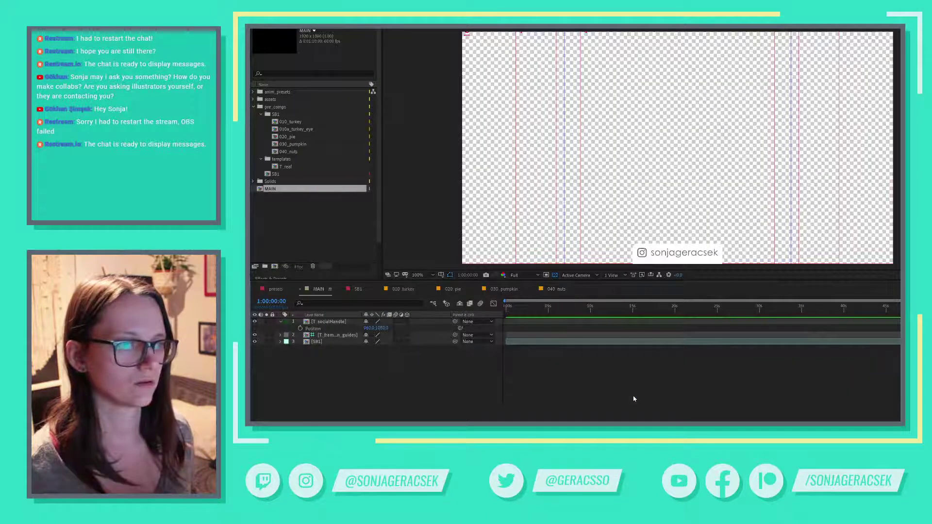
- Open the 040_nuts composition, dock the After Effects window to one side of the screen, and widen it to cover most of the display
click(562, 290)
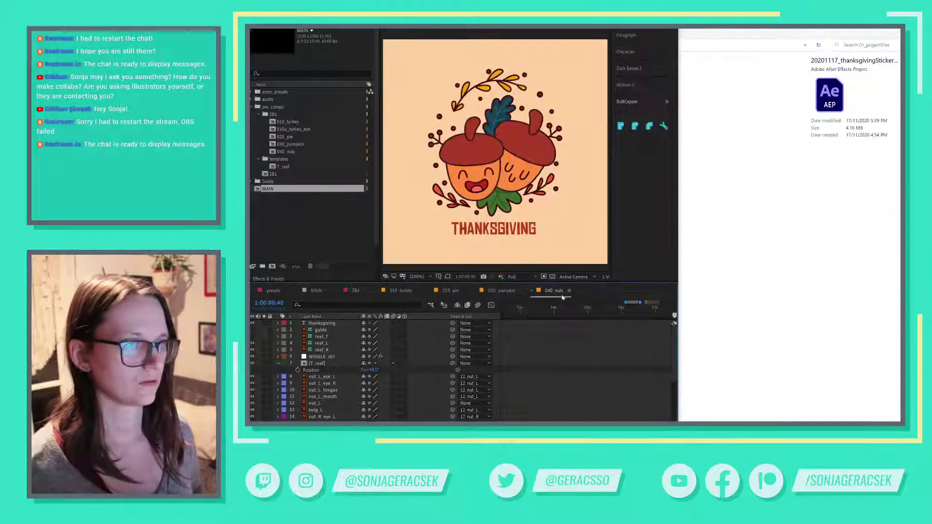
key(super+Left)
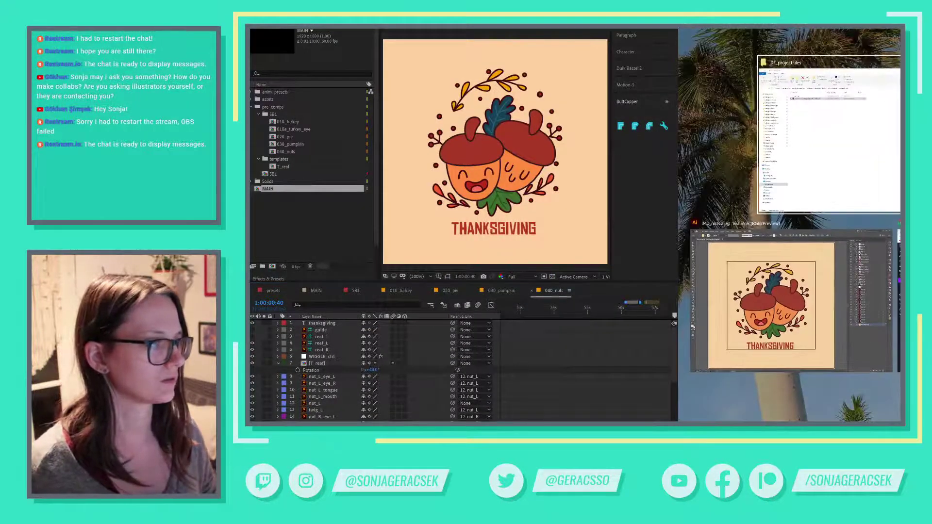
drag(679, 176, 895, 172)
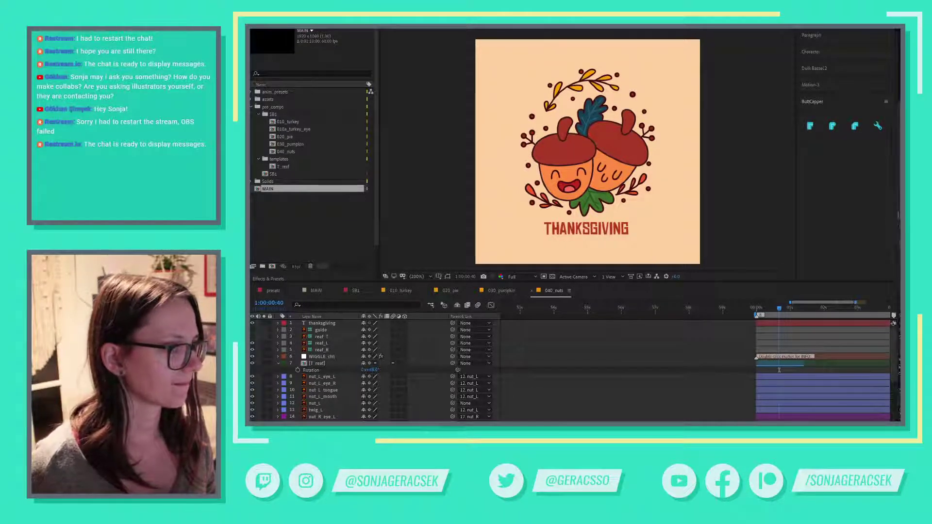
mouse_move(898, 222)
mouse_down()
mouse_move(859, 222)
mouse_move(899, 224)
mouse_up()
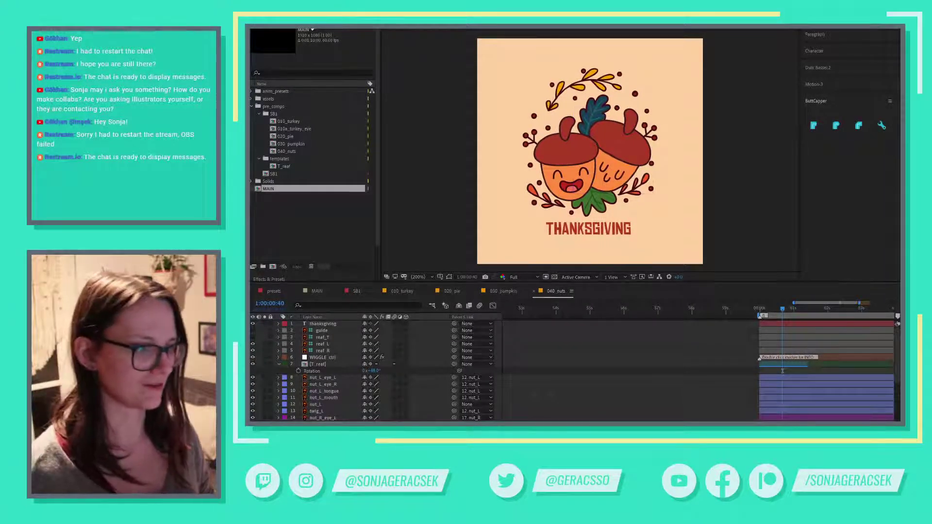
- Preview the 040_nuts animation, switch to Illustrator, and select the reaf_L branch beside the laughing acorn with its stroke active
key(space)
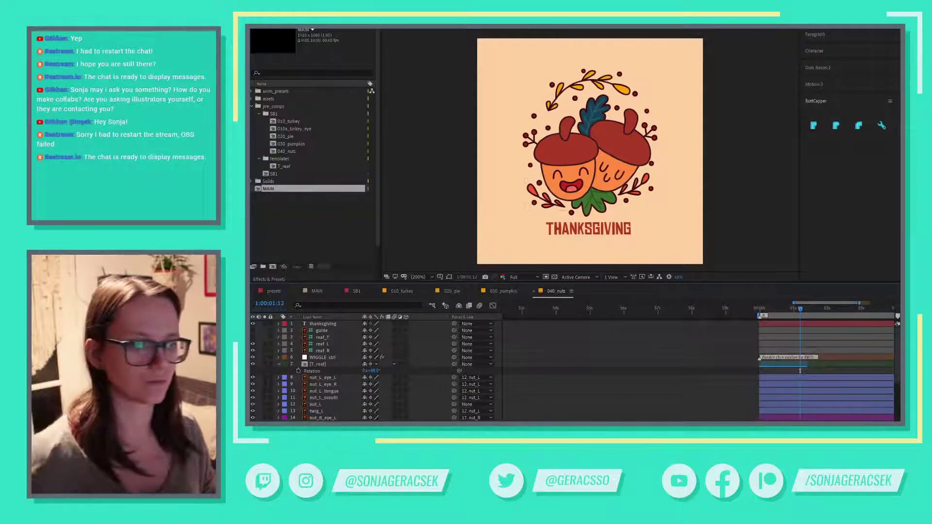
key(alt+Tab)
click(445, 318)
key(x)
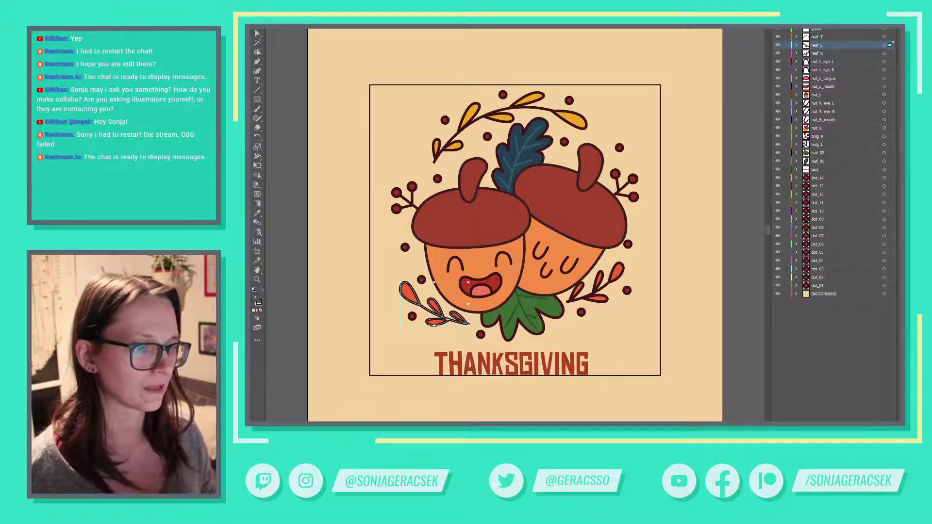
- Switch to After Effects, look at the Create option in the reaf_L layer's commands, and return to the Illustrator artwork
key(alt+Tab)
click(322, 344)
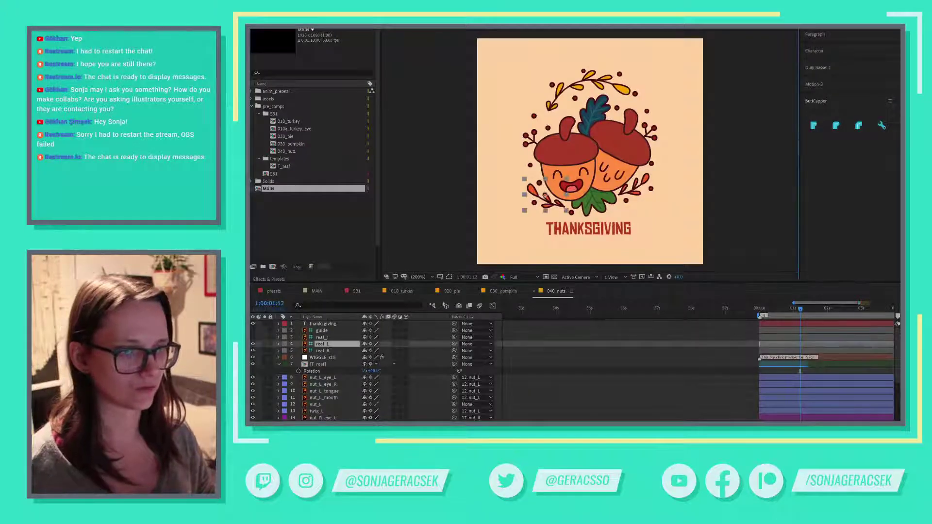
right_click(326, 346)
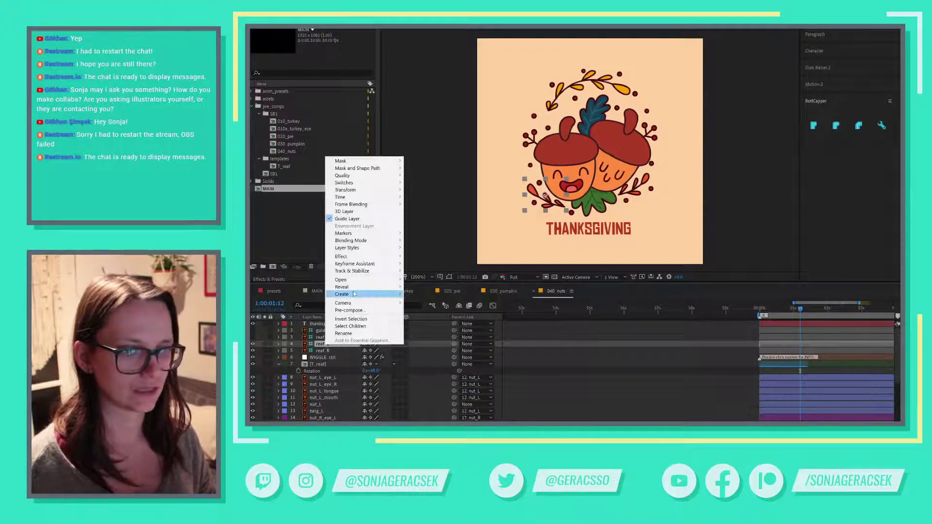
mouse_move(354, 294)
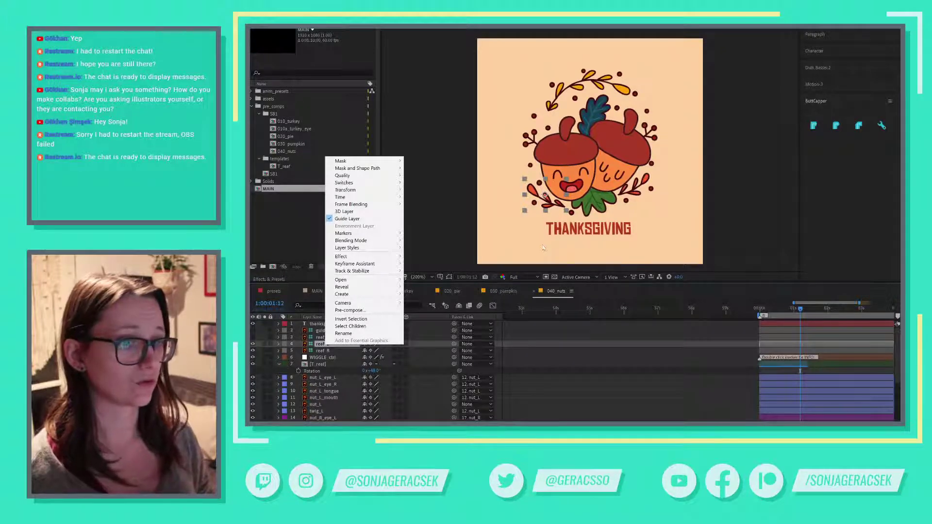
key(alt+Tab)
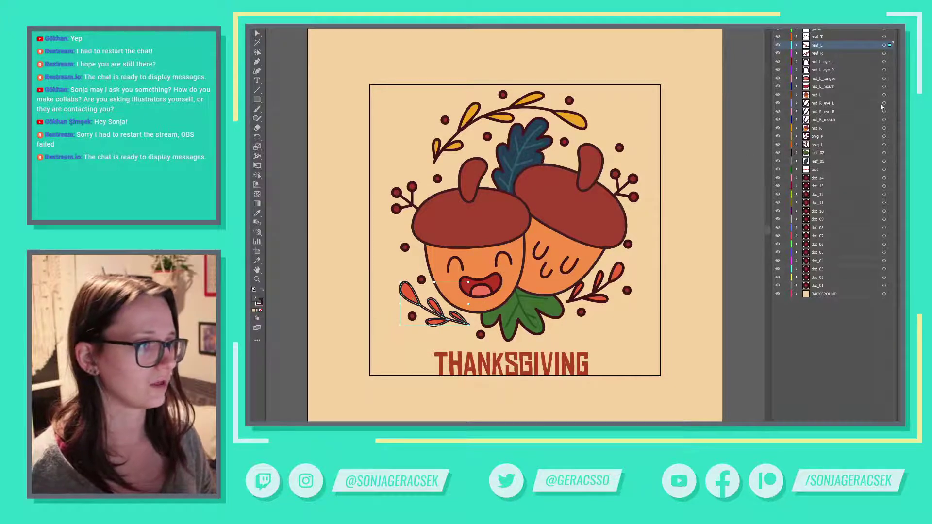
- Push the selected reaf_L branch from Illustrator to After Effects with Overlord, and switch to After Effects
click(902, 132)
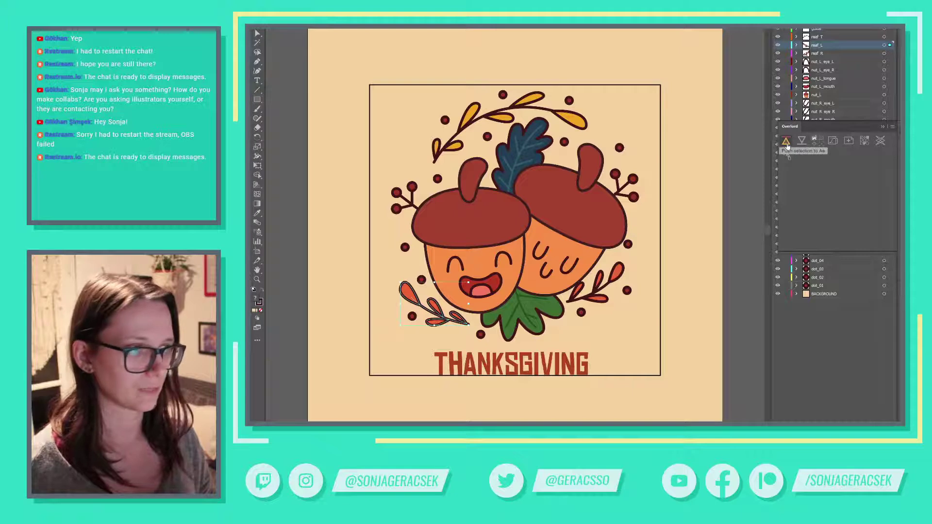
click(788, 144)
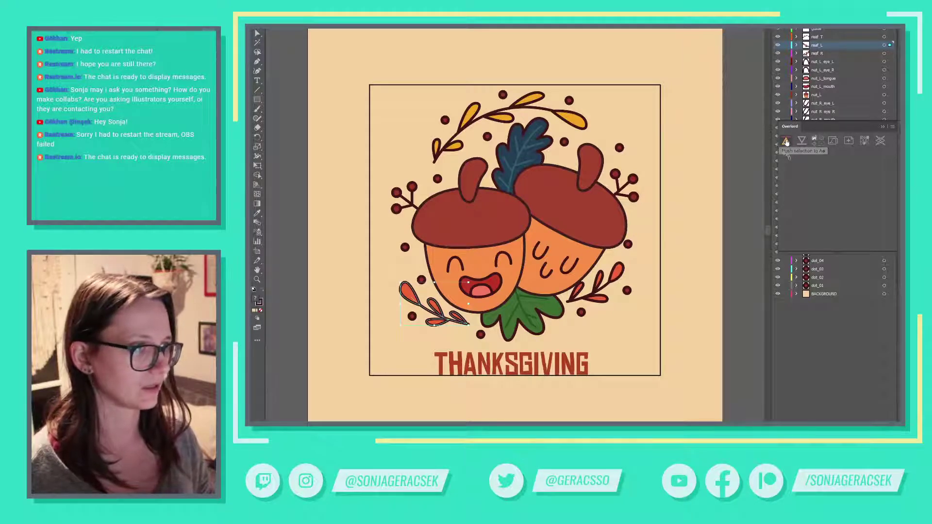
key(alt+Tab)
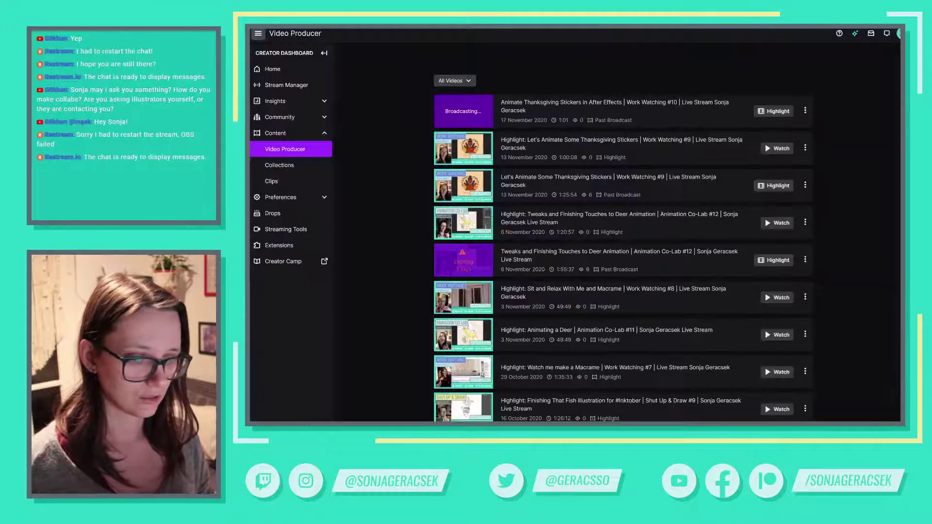
key(alt+Tab)
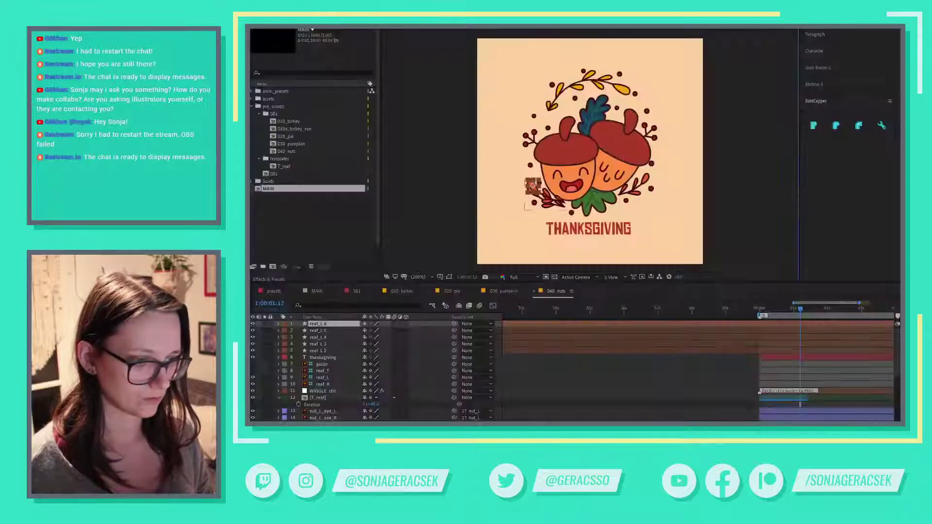
- Trim the start of the imported reaf_L 2 to reaf_L 6 shape layers to 1:00:00:00
key(Home)
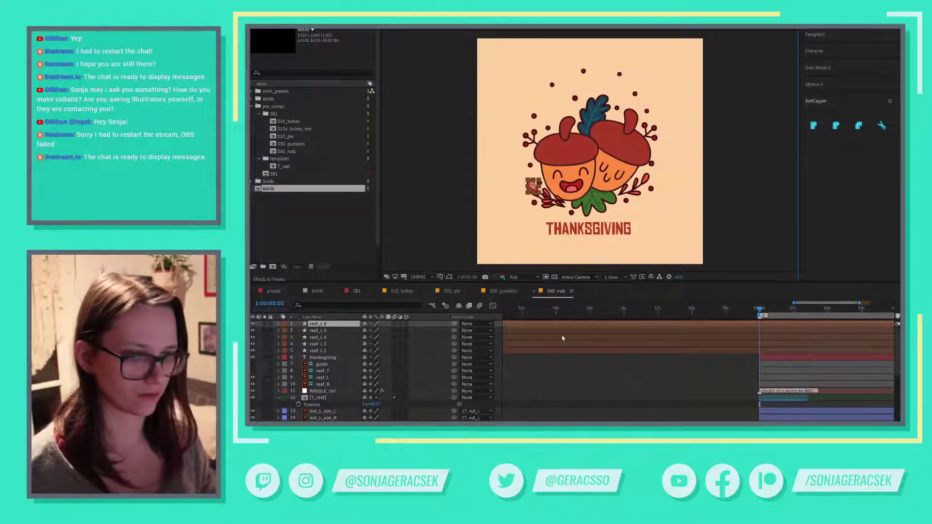
shift+click(325, 352)
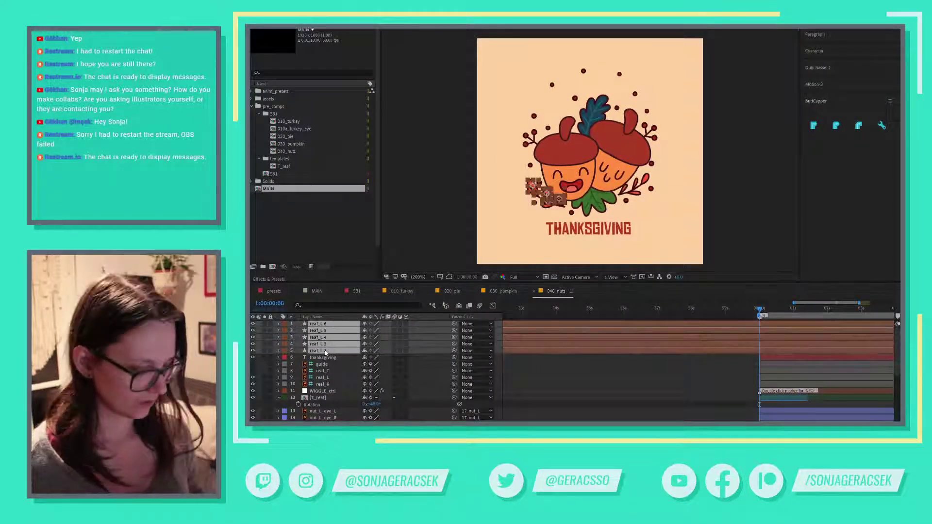
key(alt+bracketleft)
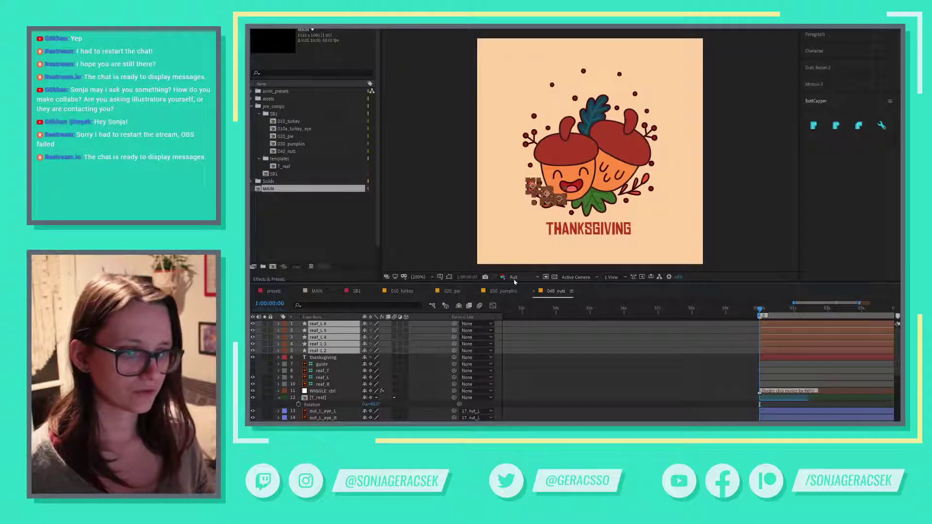
click(641, 396)
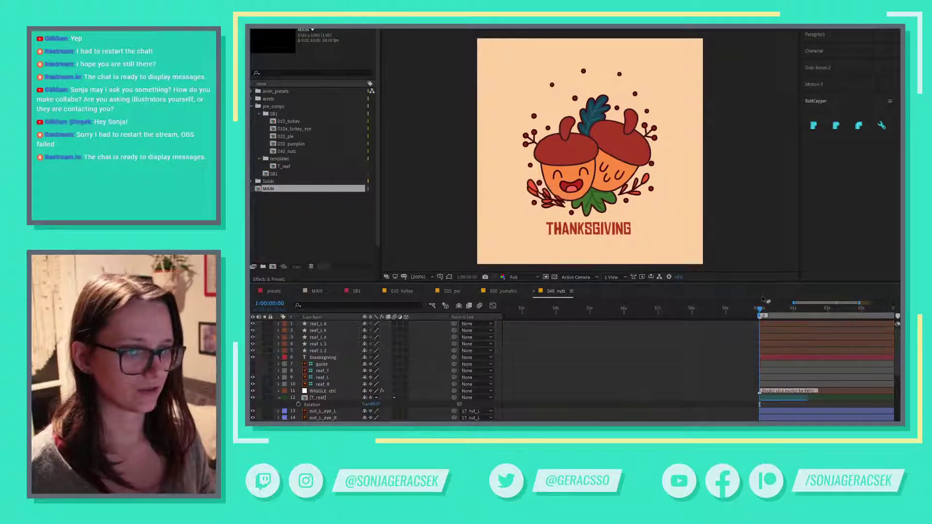
- Nudge the imported reaf_L 2 to reaf_L 6 shape layers down together until they line up with the original branch
click(776, 325)
shift+click(777, 350)
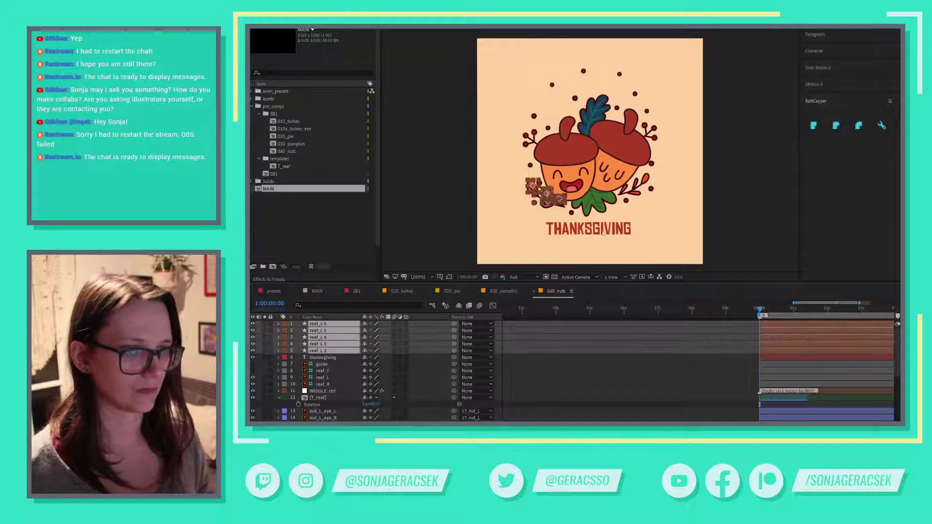
scroll(533, 218, up, 3)
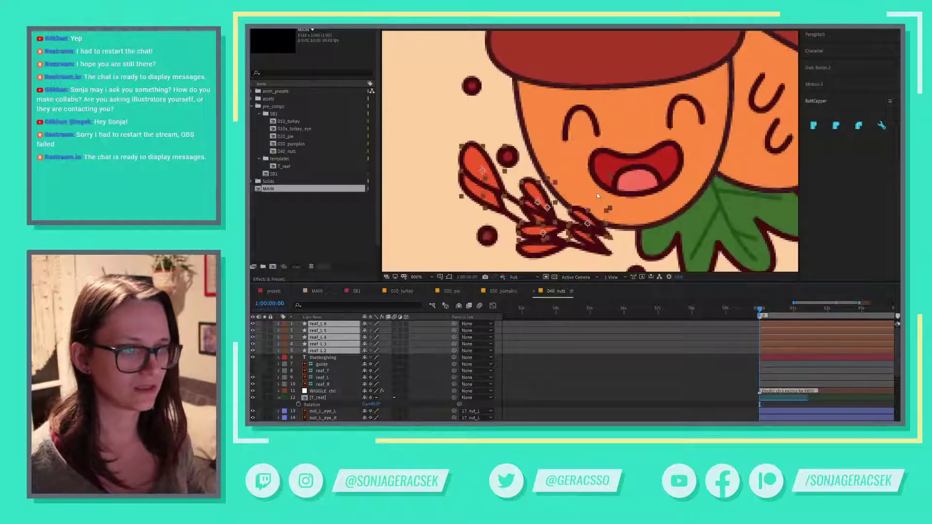
key(Down)
key(Down)
key(Down)
key(Down)
key(Down)
key(Down)
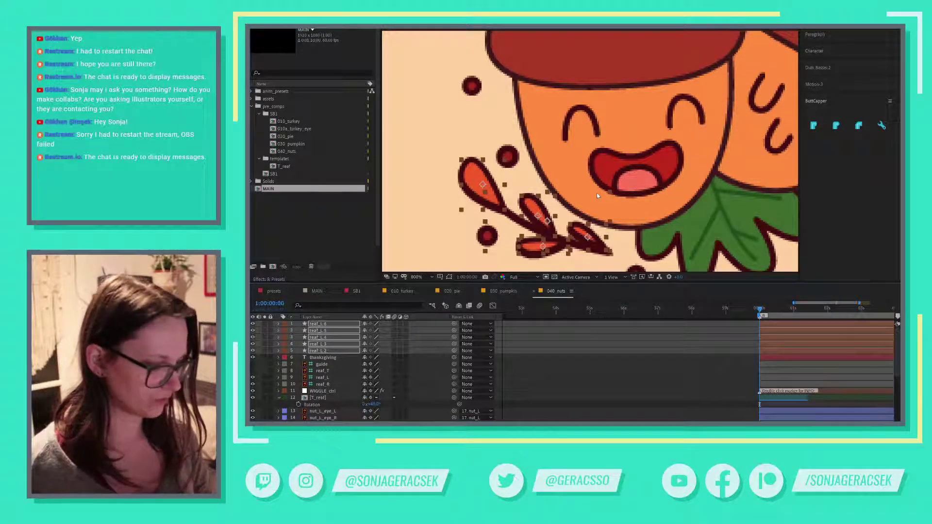
- Switch to Illustrator, widen its window to cover most of the display, and return to After Effects
key(Home)
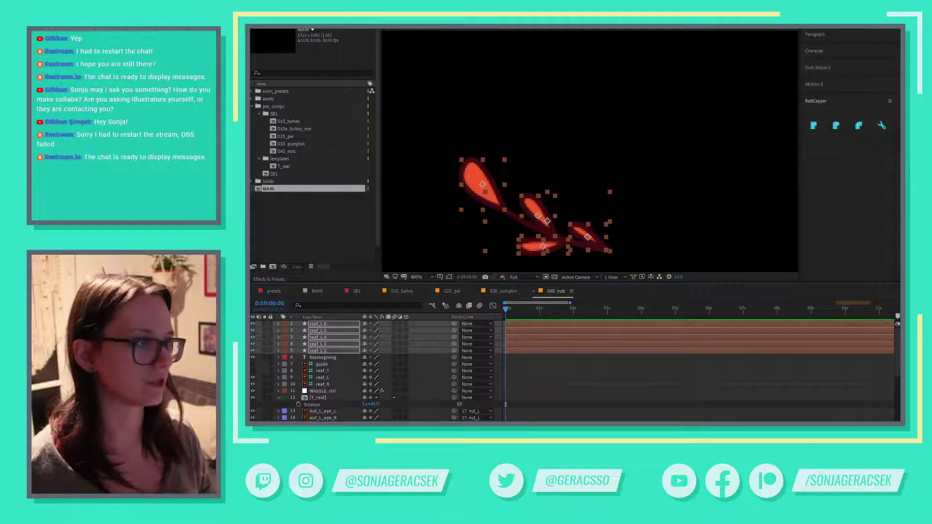
key(alt+Tab)
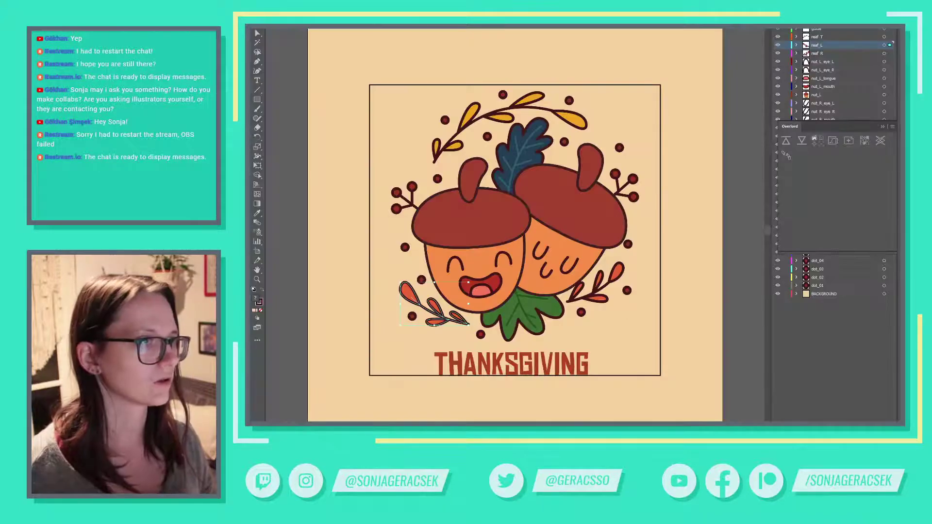
key(alt+Tab)
key(alt+Tab)
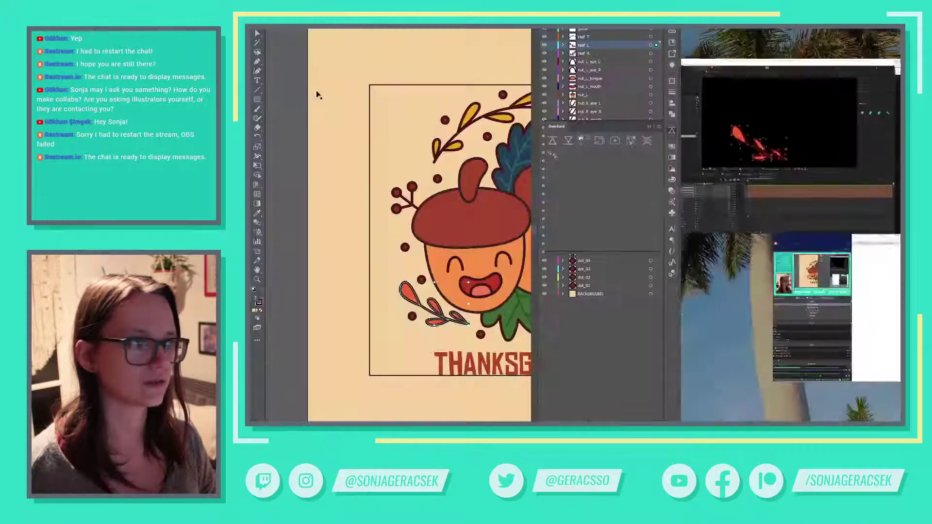
click(792, 299)
drag(682, 191, 880, 215)
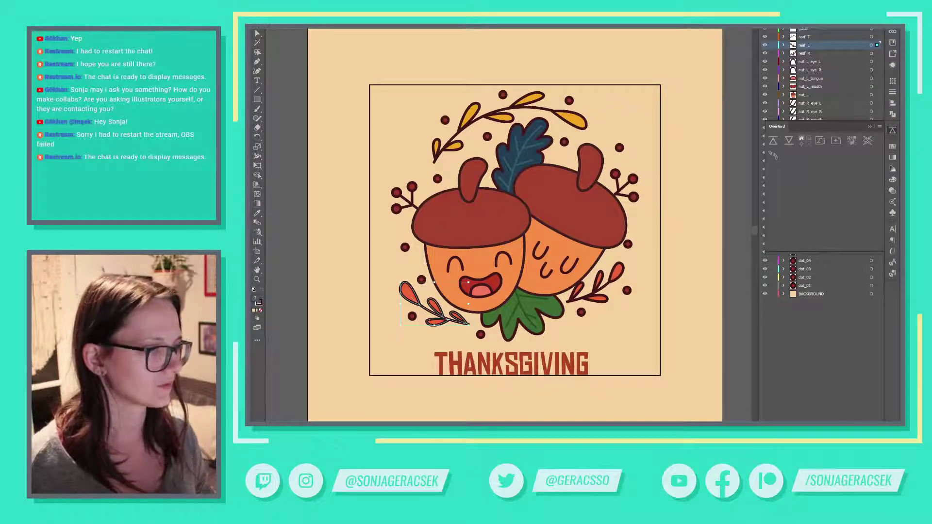
key(alt+Tab)
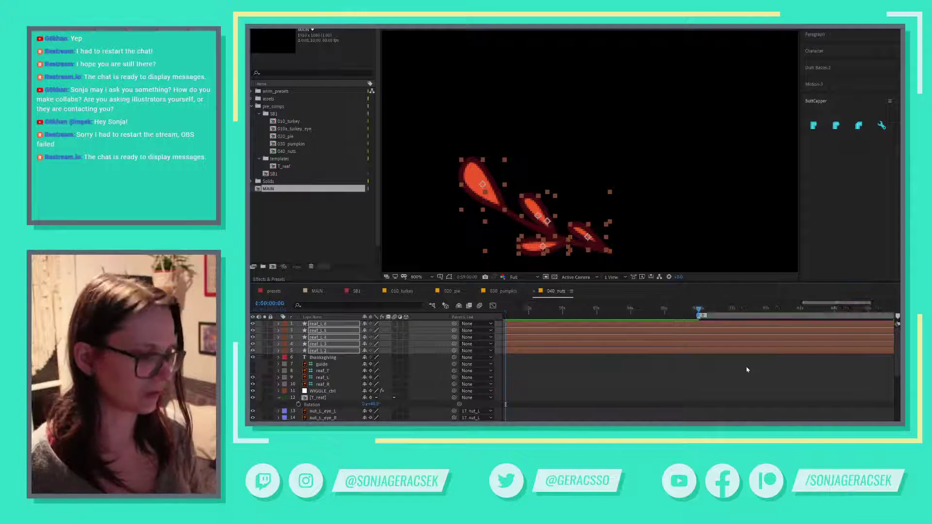
- Check the imported branch against the whole acorn sticker at 1:00:00:00 and 1:00:02:00
key(k)
mouse_move(701, 310)
mouse_down()
mouse_move(720, 313)
mouse_move(656, 332)
mouse_move(699, 325)
mouse_up()
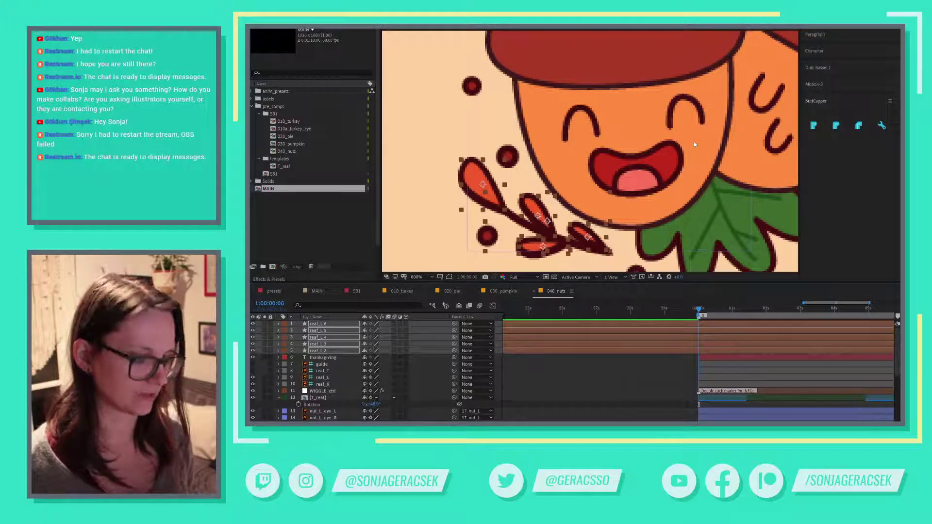
key(shift+slash)
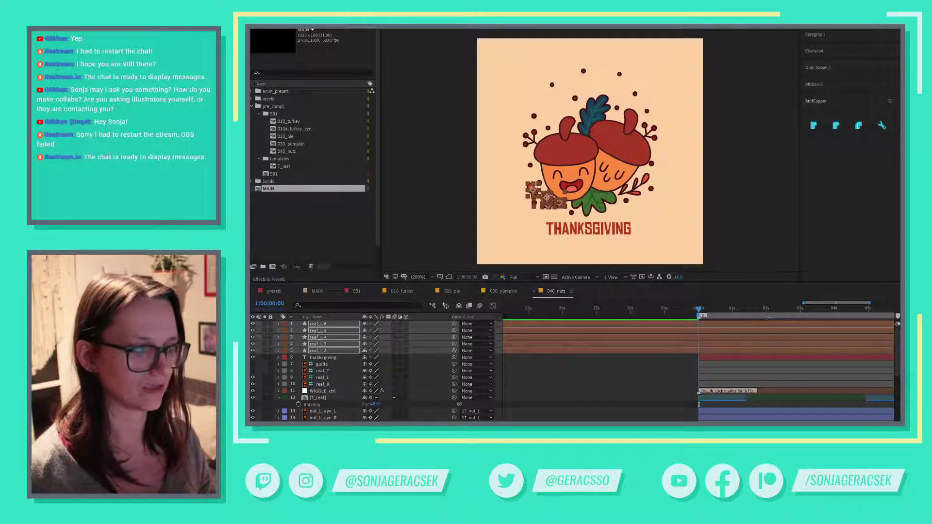
click(767, 314)
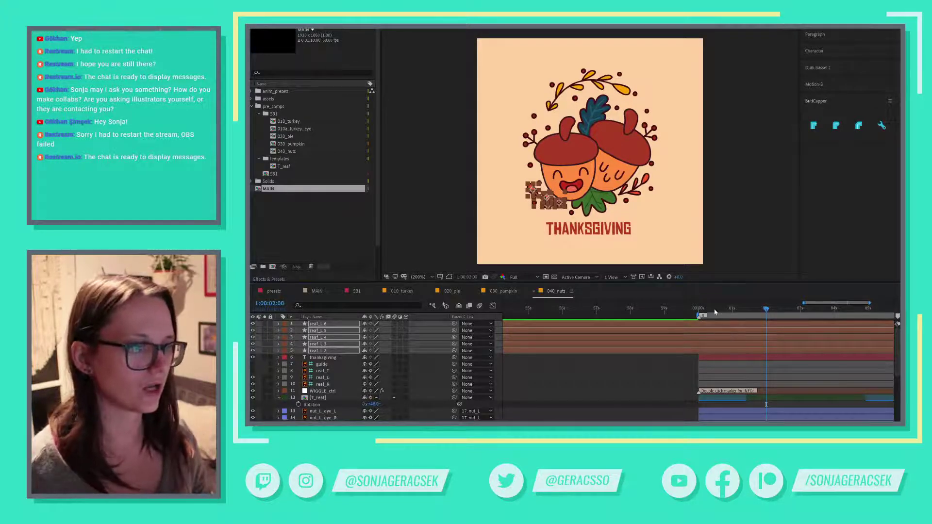
key(Home)
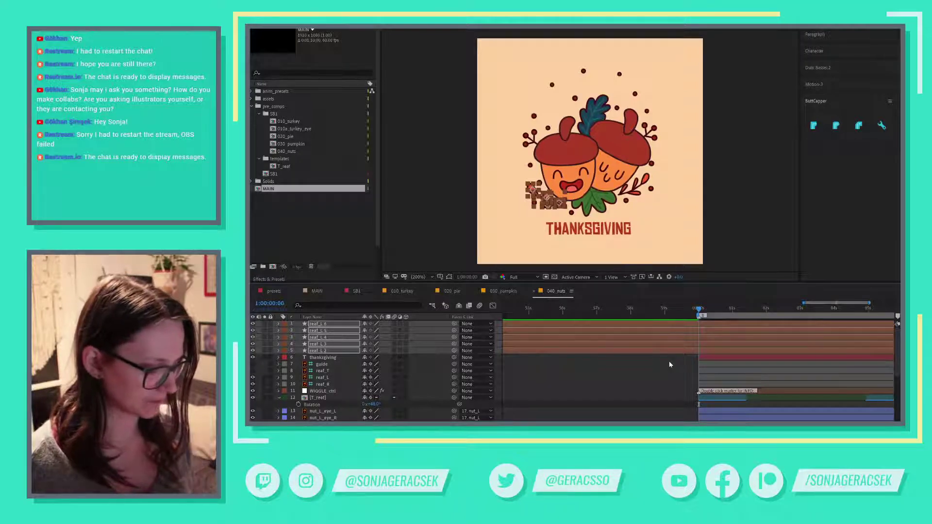
- Pre-compose the five selected reaf_L shape layers into a new composition named T_reaf02
key(Home)
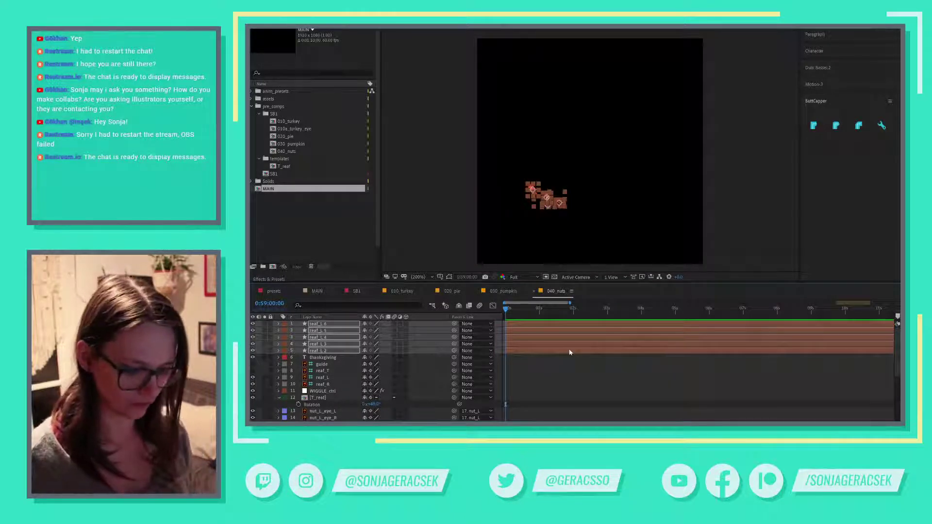
key(ctrl+shift+c)
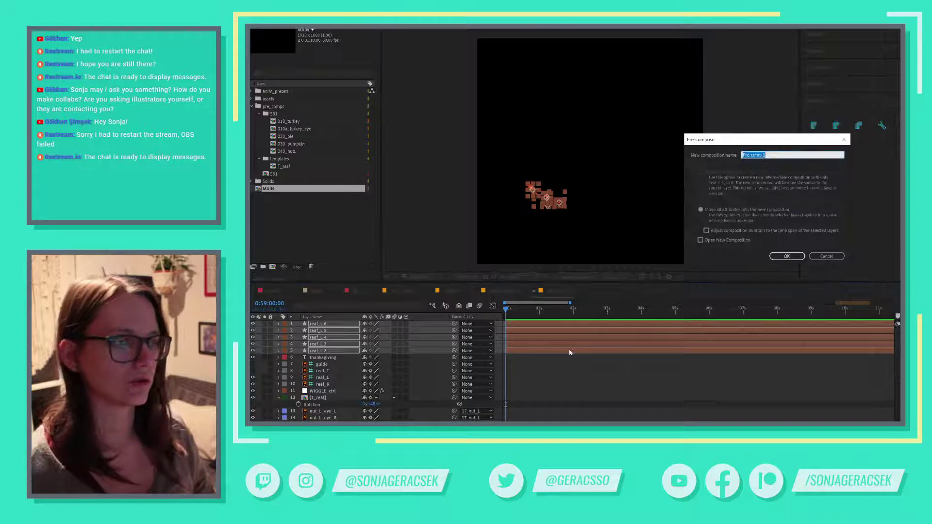
text(reaf)
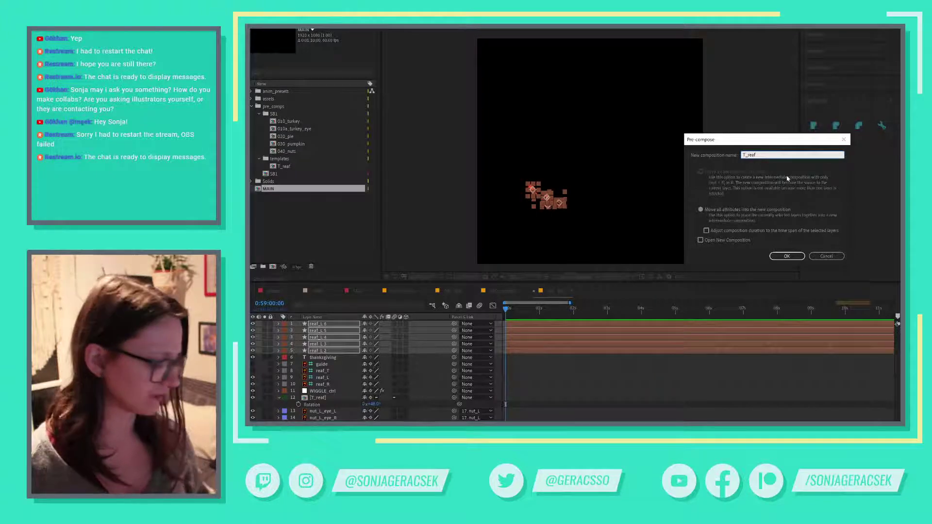
text(02)
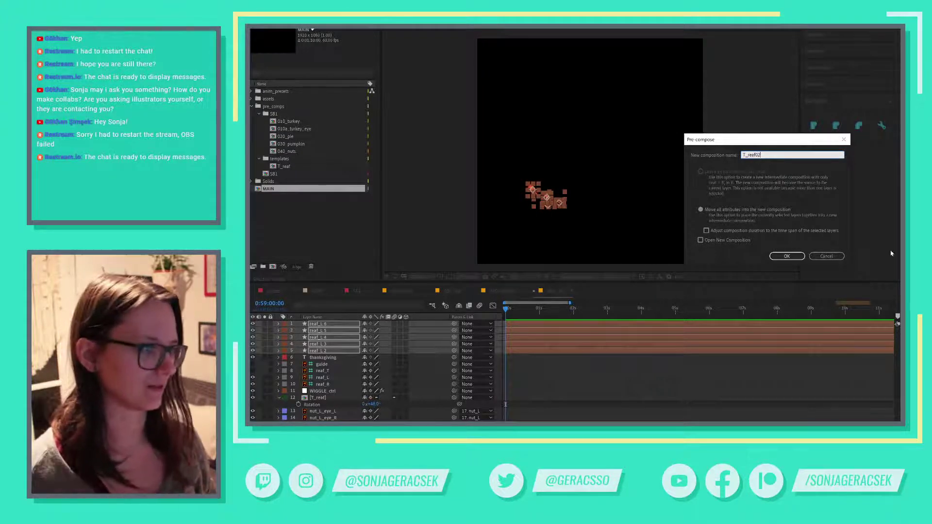
key(Return)
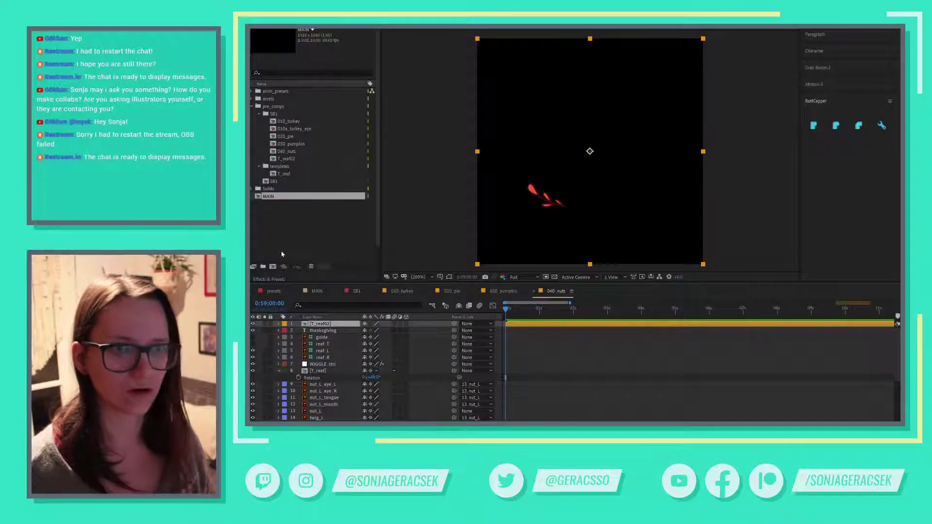
- Move the T_reaf02 composition into the templates folder and rename the T_reaf composition as T_reaf01
drag(288, 159, 290, 166)
click(291, 166)
key(Return)
text(01)
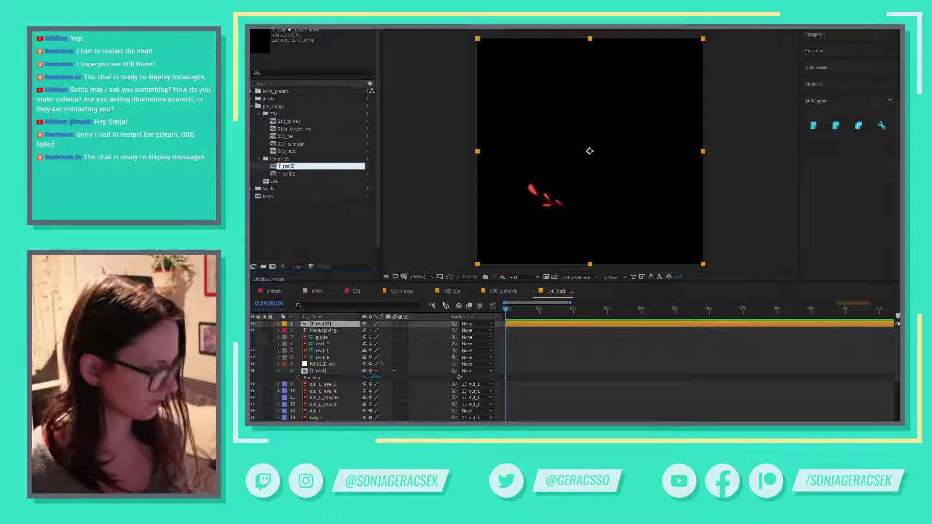
key(Return)
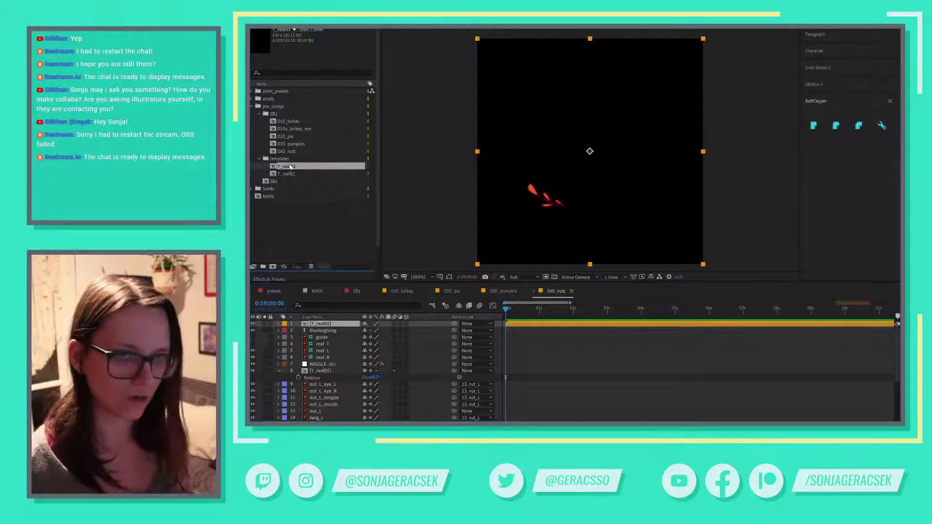
- Open the T_reaf02 composition and set its start timecode to 0:00:00:00 and its duration to 0:00:10:01
double_click(617, 325)
right_click(626, 317)
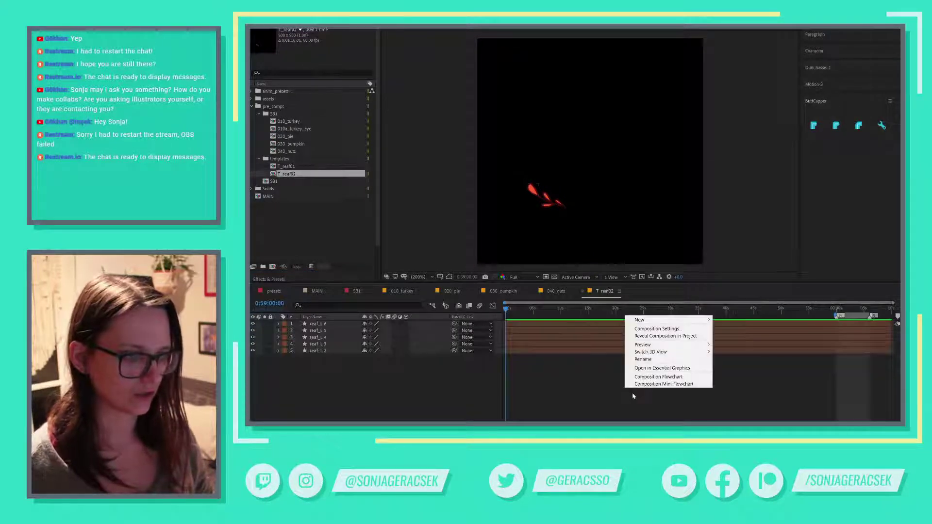
click(655, 329)
click(670, 325)
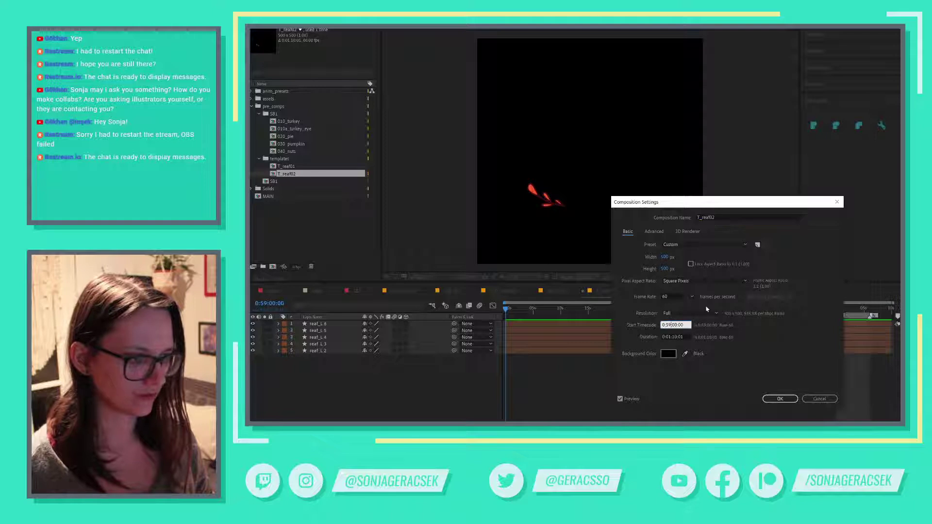
text(0:00:00:00)
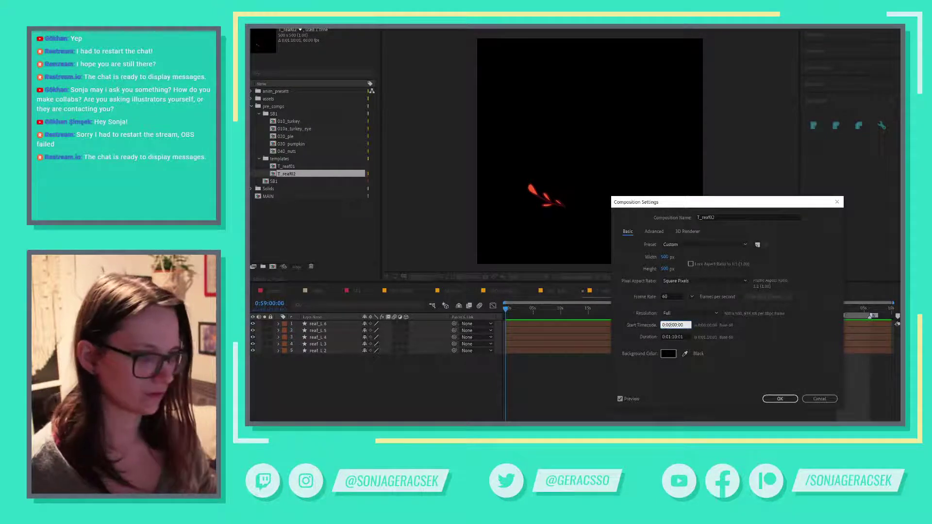
click(670, 337)
key(BackSpace)
text(0)
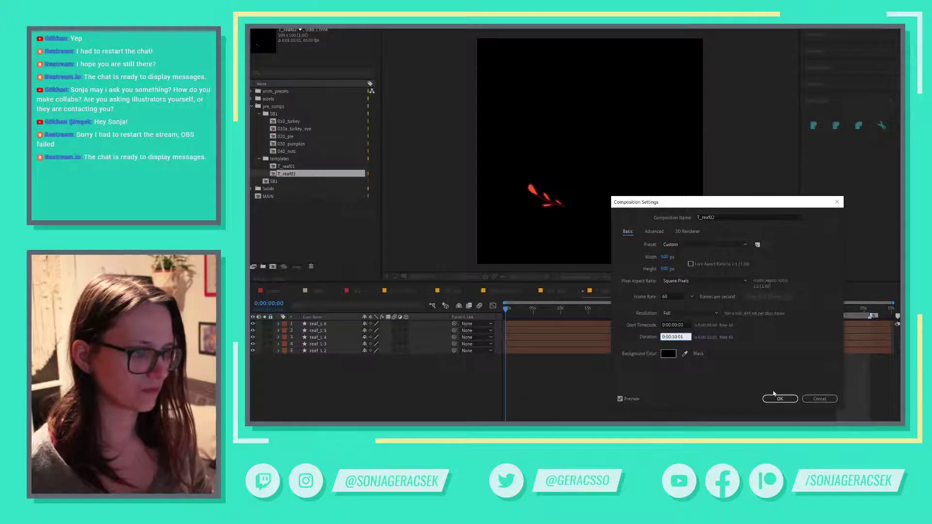
click(780, 399)
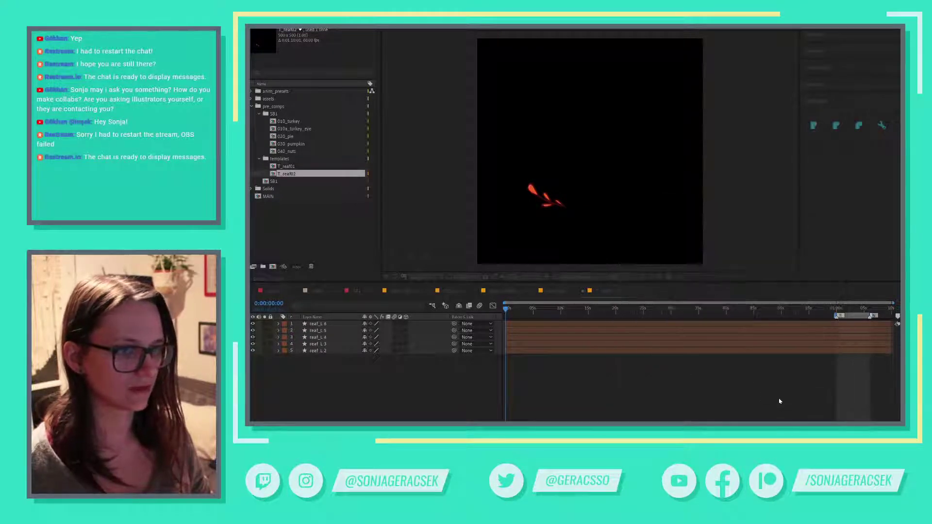
- Open the T_reaf01 composition to check its size and duration settings, and return to T_reaf02
double_click(287, 167)
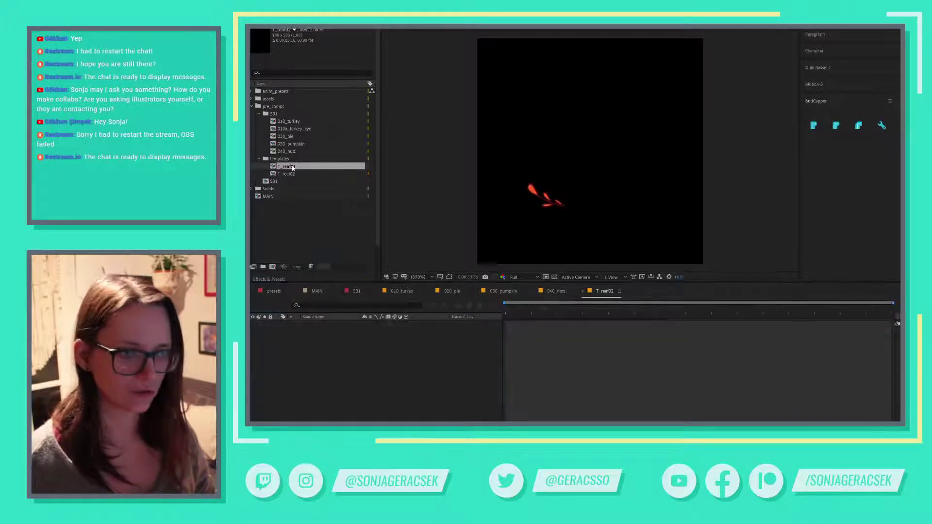
right_click(711, 358)
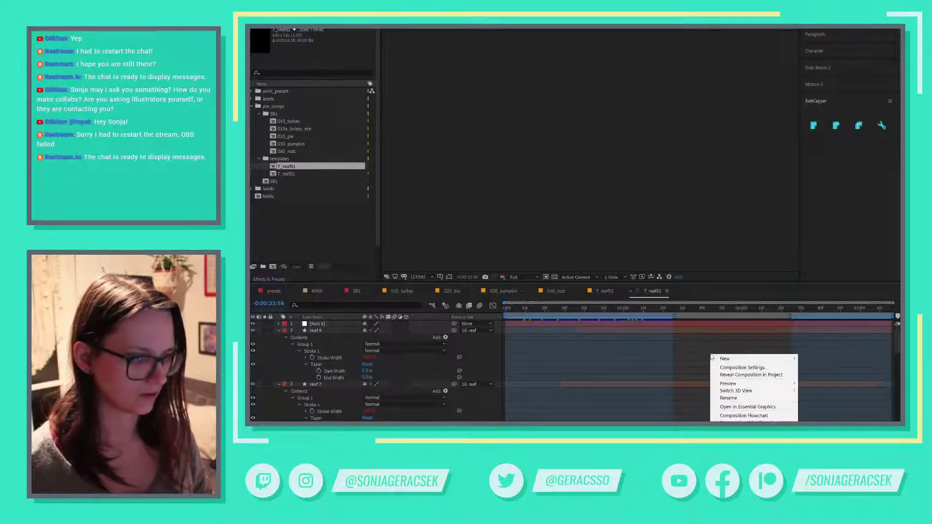
click(742, 368)
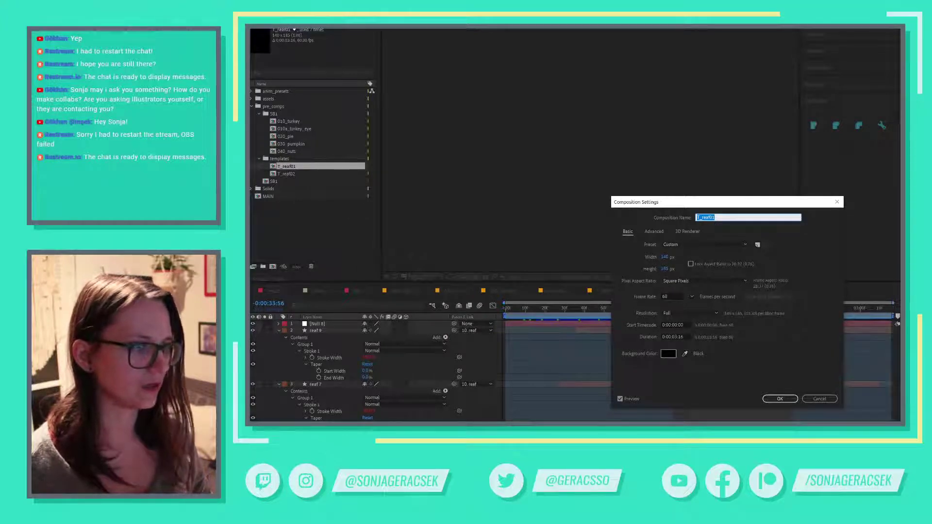
click(820, 399)
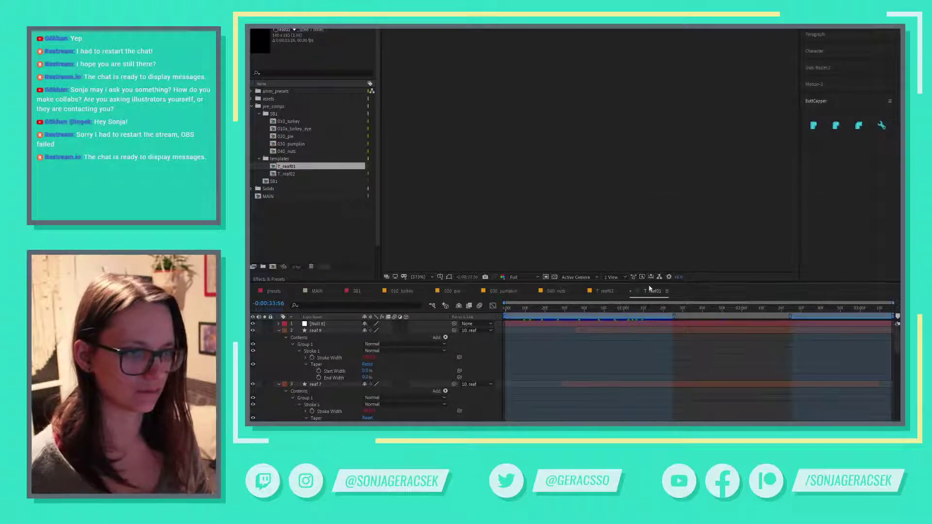
click(626, 294)
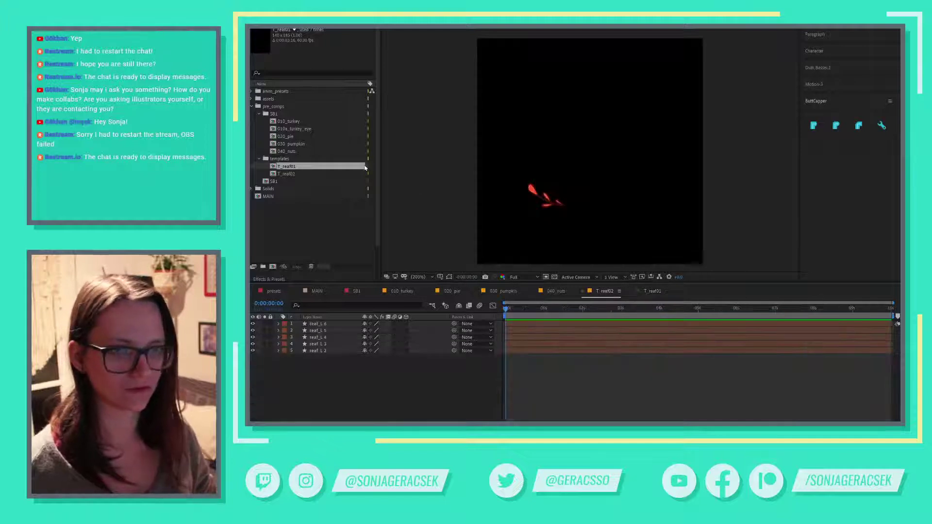
- Change the T_reaf02 composition's label colour to match the T_reaf01 template
drag(381, 154, 388, 153)
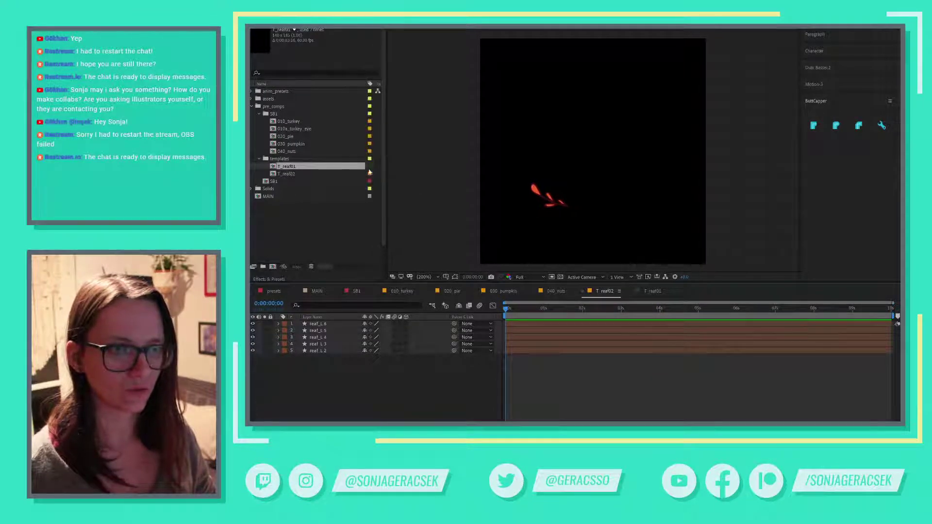
click(370, 175)
click(396, 304)
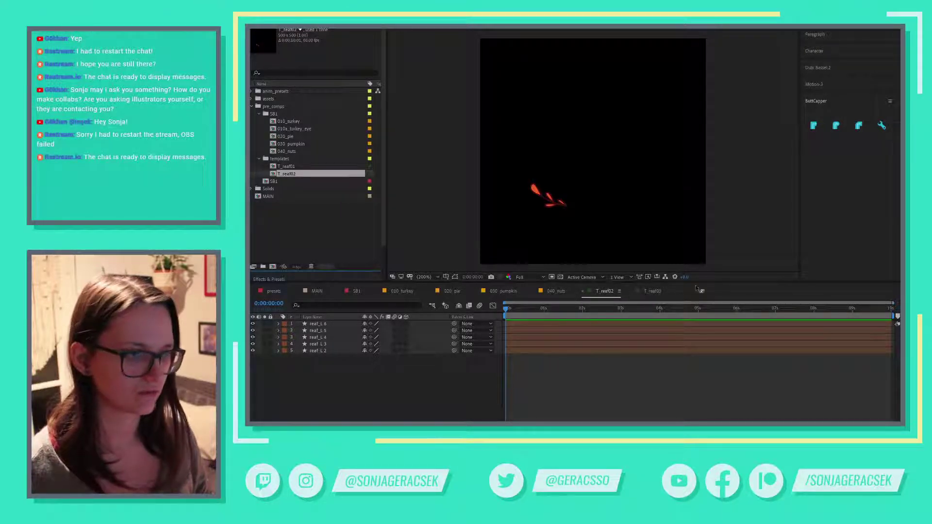
drag(704, 283, 704, 286)
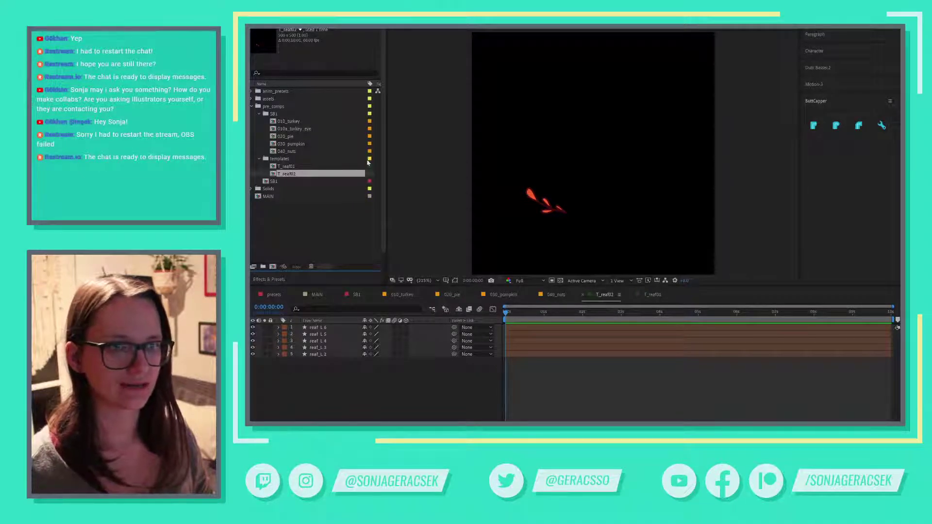
- Set the T_reaf02 composition size to 400 px wide and 185 px high
right_click(653, 392)
click(664, 322)
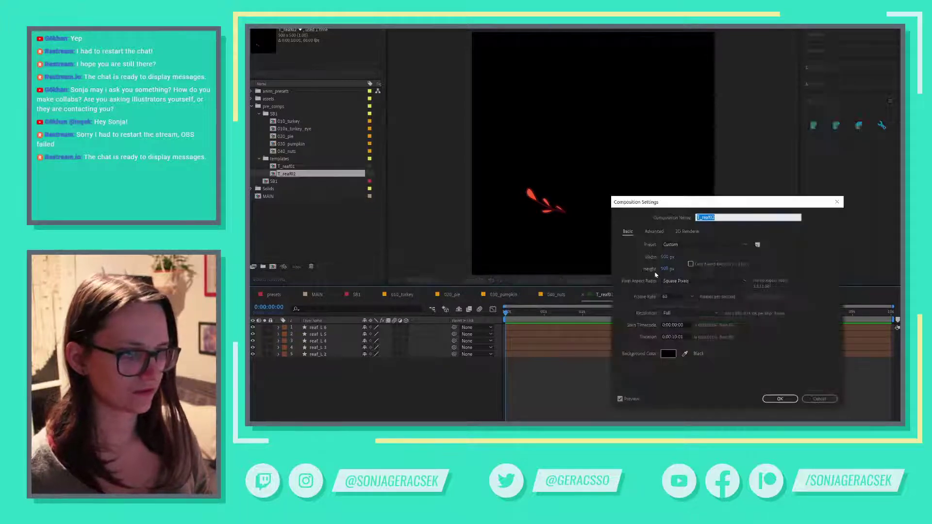
click(667, 257)
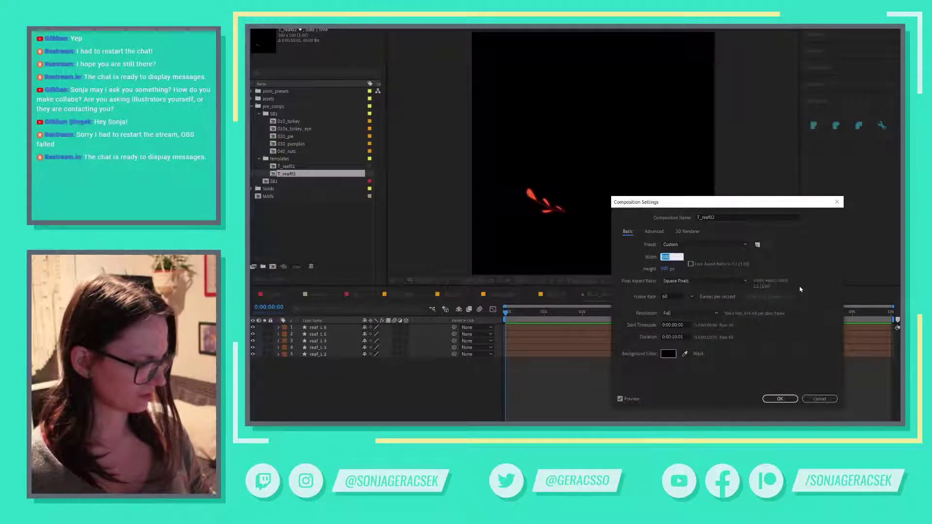
text(140)
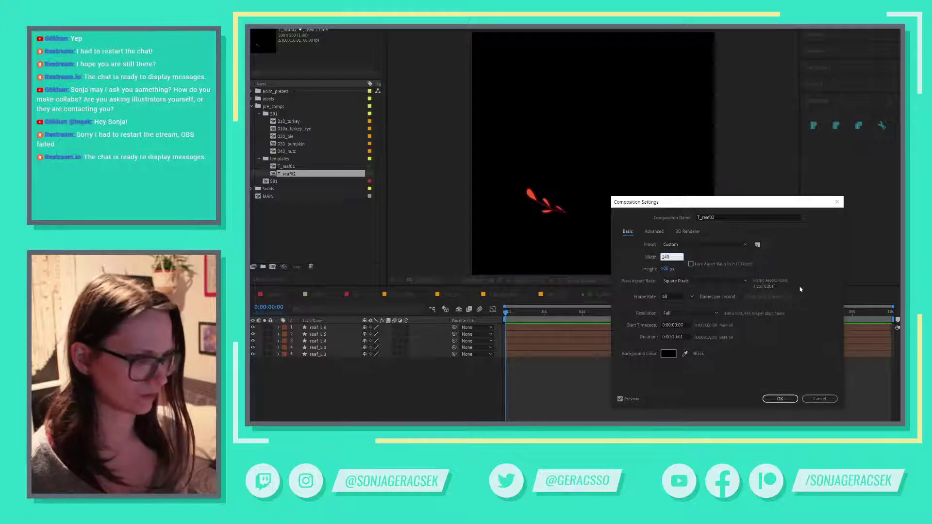
key(Tab)
text(185)
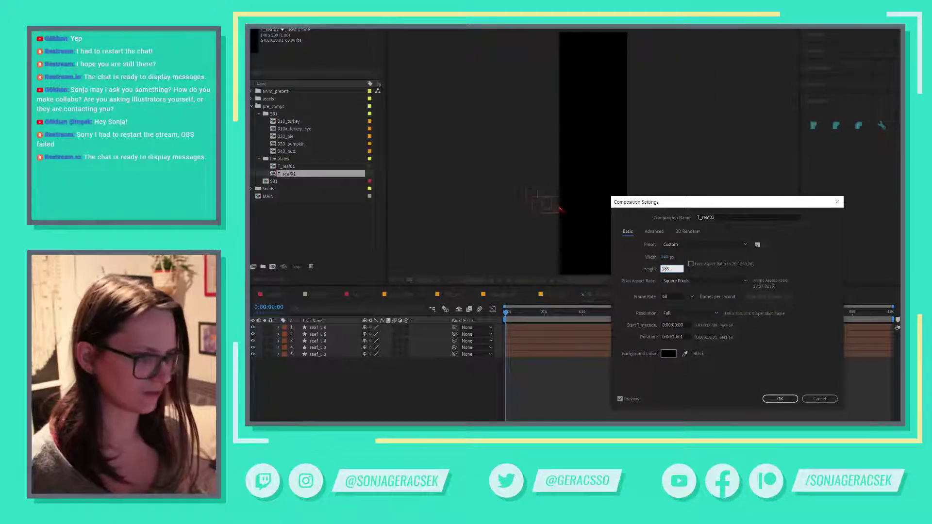
click(663, 257)
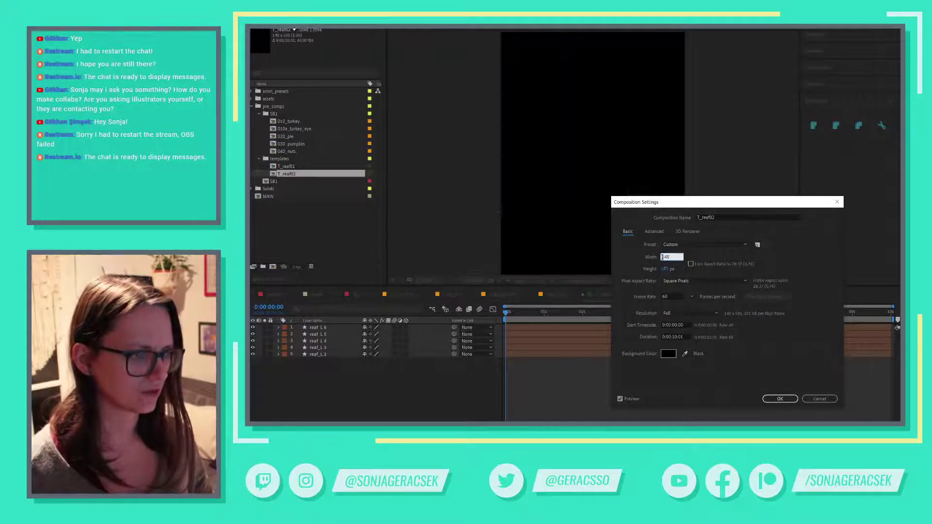
drag(663, 257, 668, 257)
text(400)
click(779, 399)
- Parent the layers reaf_L 3 to reaf_L 6 to the reaf_L 2 layer
click(427, 327)
key(ctrl+a)
drag(455, 328, 335, 355)
click(330, 355)
- Move the whole branch with the reaf_L 2 layer into the middle of the T_reaf02 composition frame
scroll(558, 242, down, 3)
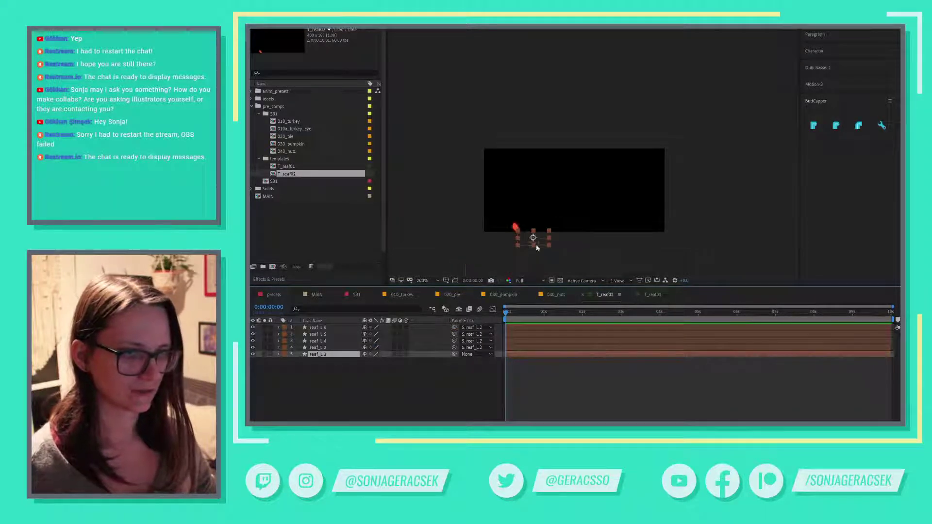
drag(533, 239, 577, 190)
click(606, 417)
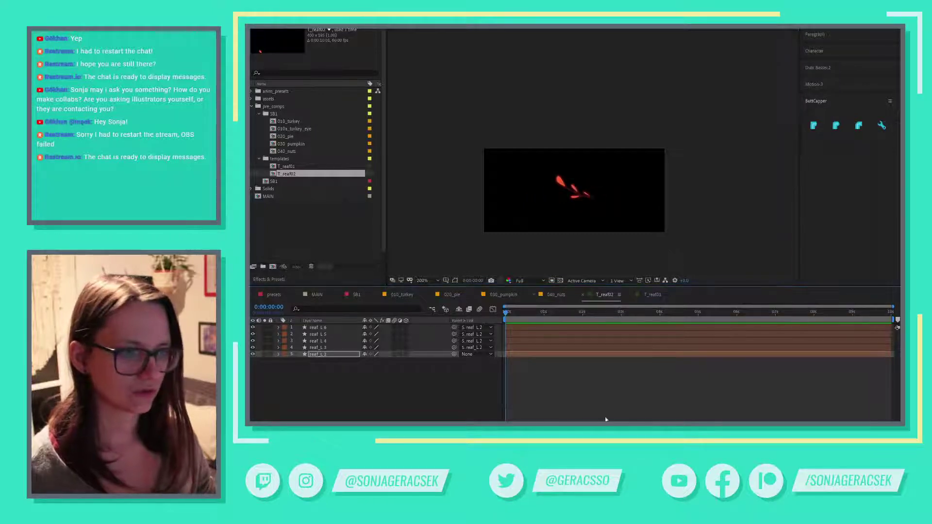
- Draw a region of interest of about 114 × 79 px around the branch and crop the composition to it
click(552, 282)
mouse_move(546, 169)
mouse_down()
mouse_move(561, 189)
mouse_move(601, 208)
mouse_up()
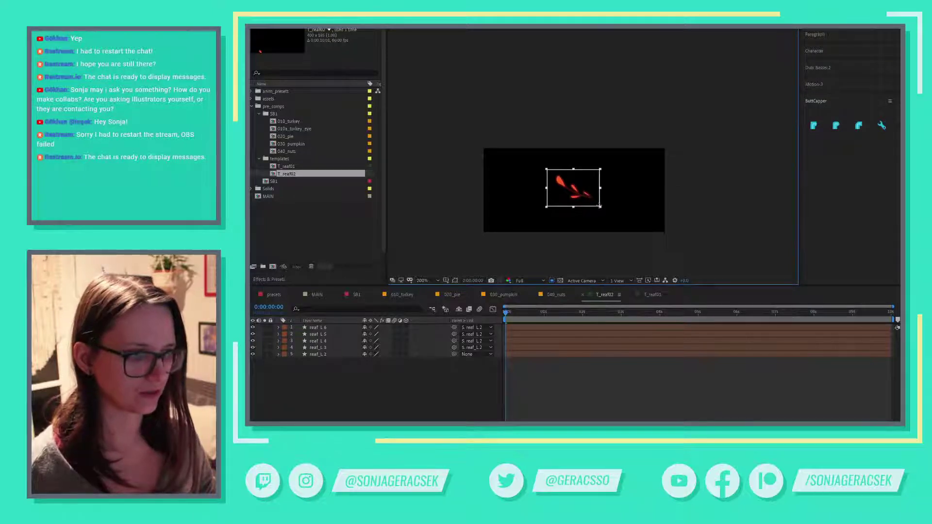
click(283, 29)
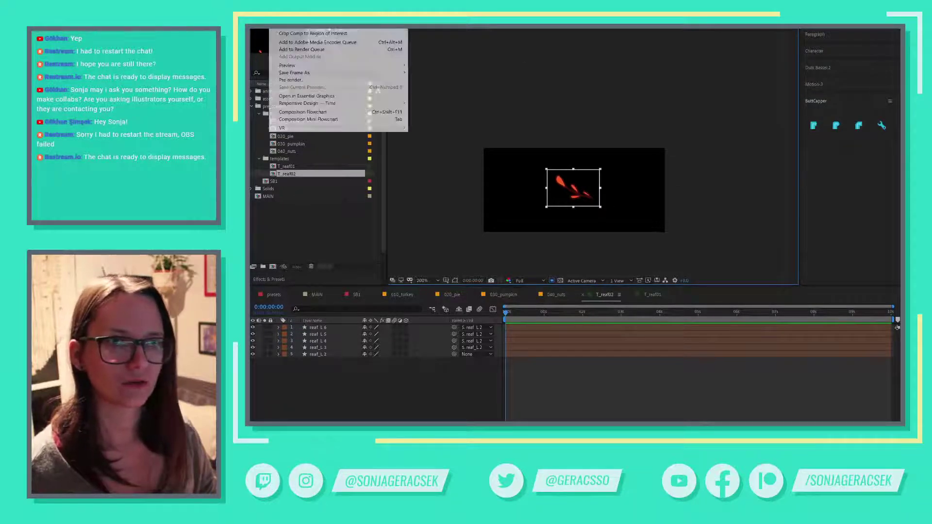
click(328, 34)
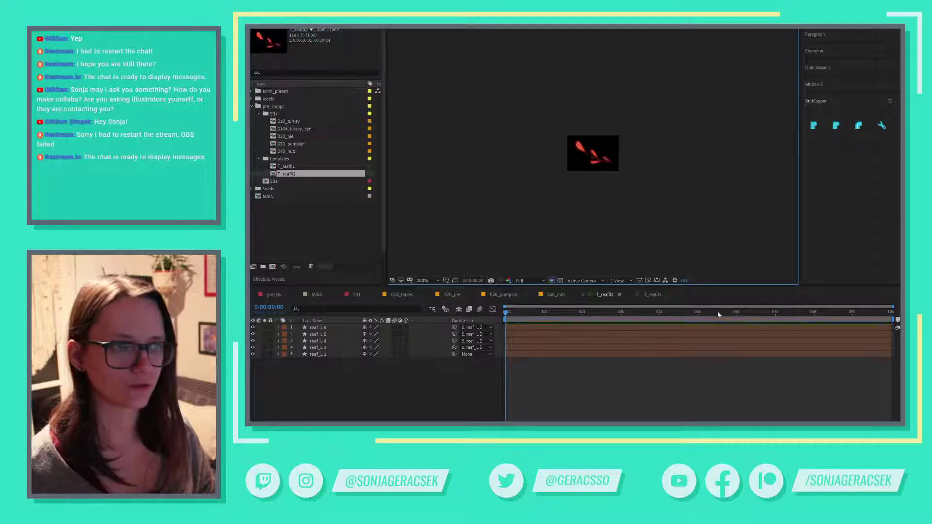
- Round the T_reaf02 composition size to 115 px wide and 80 px high
right_click(658, 343)
click(680, 355)
click(665, 258)
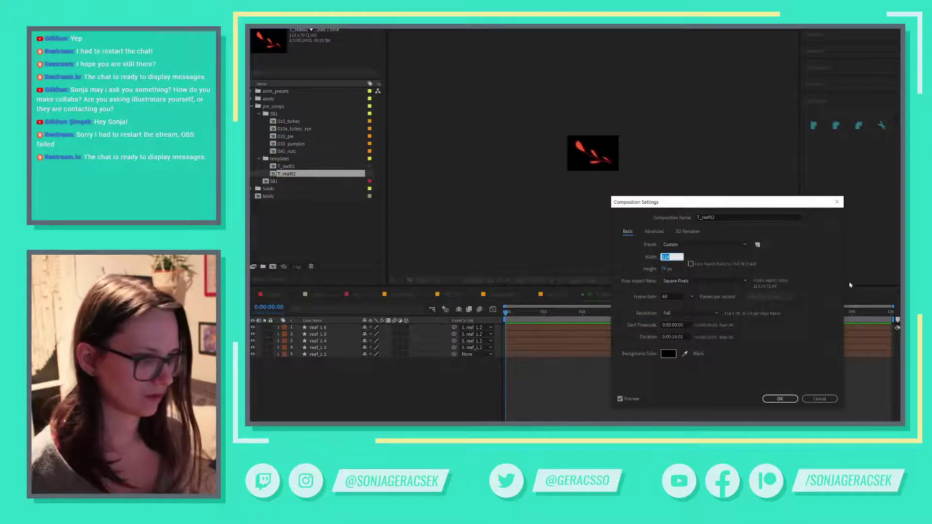
text(100)
key(BackSpace)
key(BackSpace)
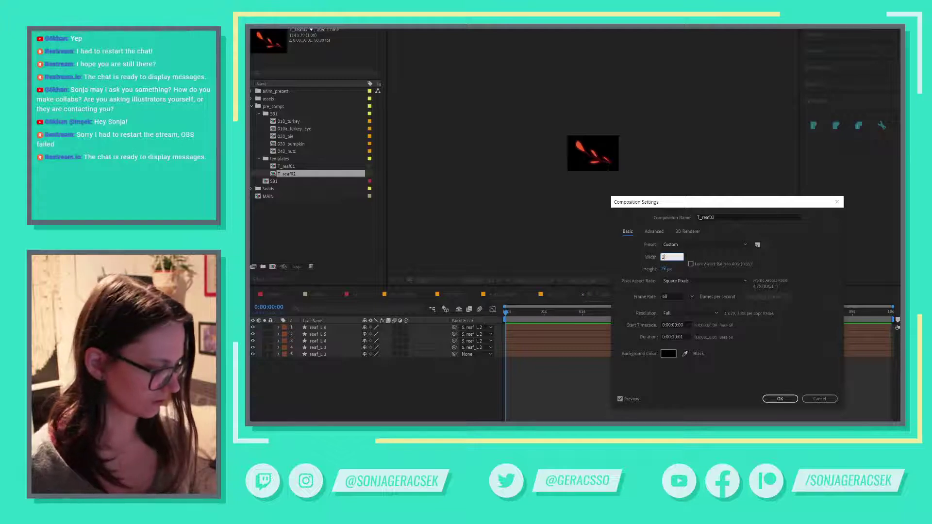
text(15)
key(Tab)
text(80)
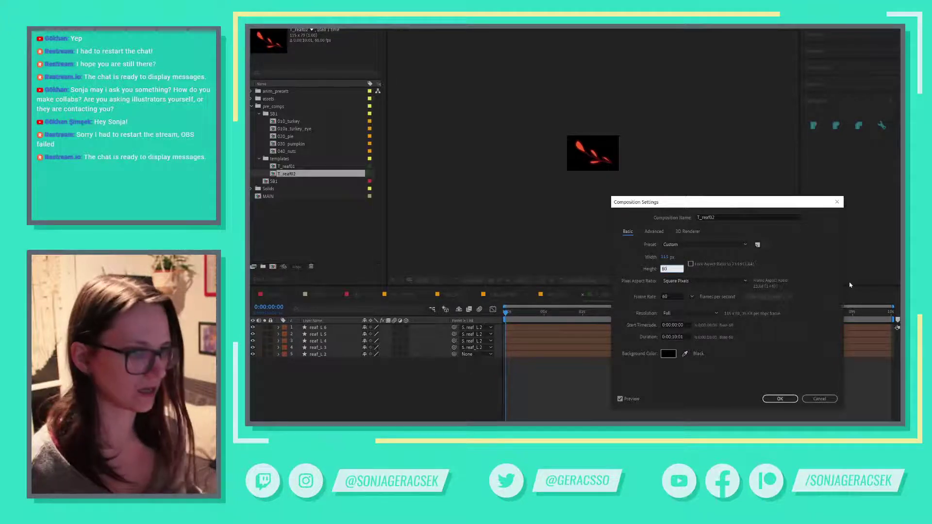
key(Return)
- Show the Position property of the reaf_L 2 layer and reset it
scroll(594, 166, up, 3)
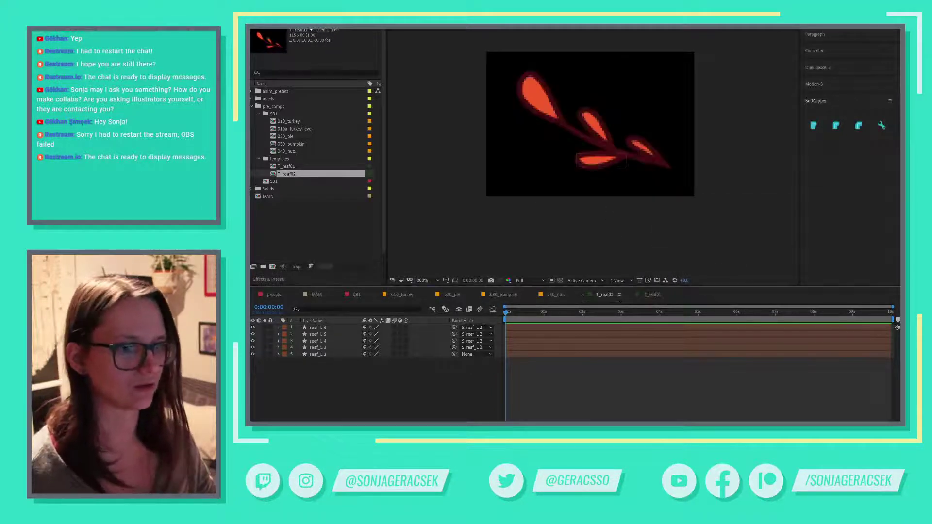
click(318, 355)
key(p)
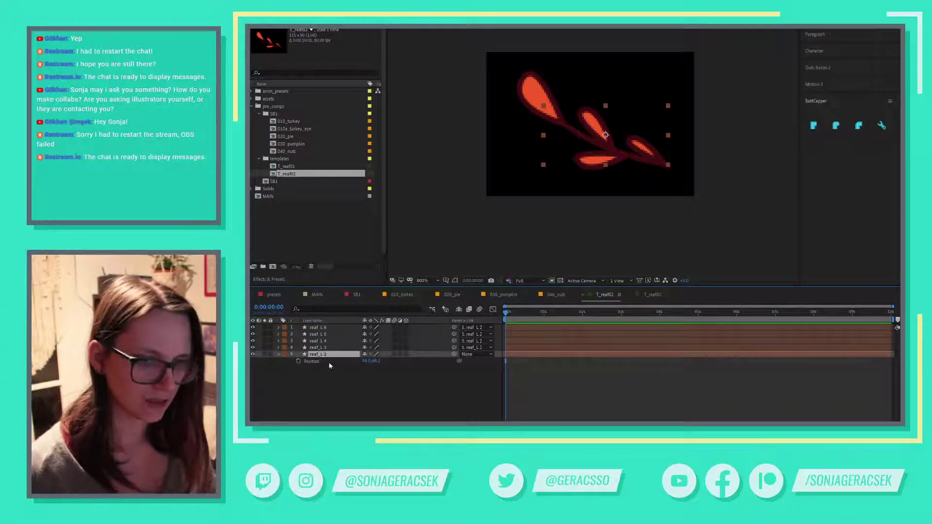
right_click(328, 363)
click(362, 413)
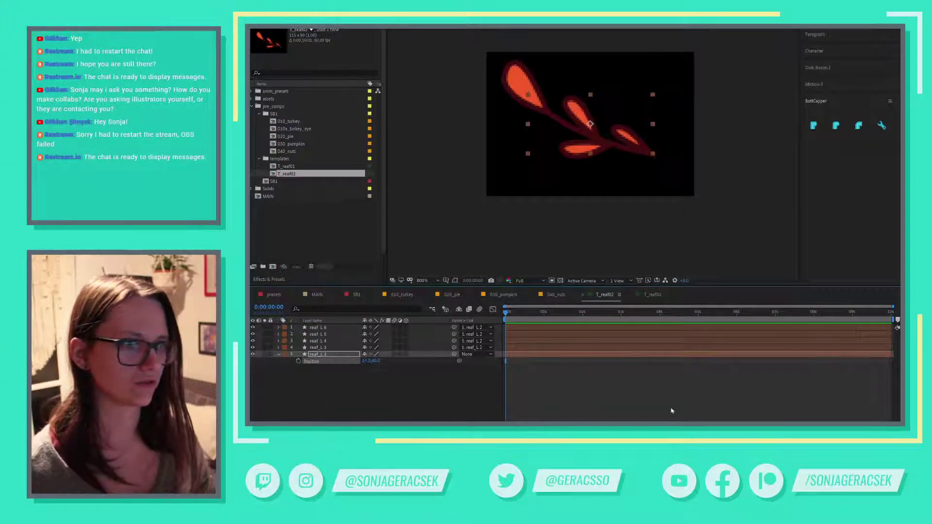
- Nudge the reaf_L 2 layer about 12 px right and 8 px down so the branch sits centred in the frame
scroll(602, 129, down, 2)
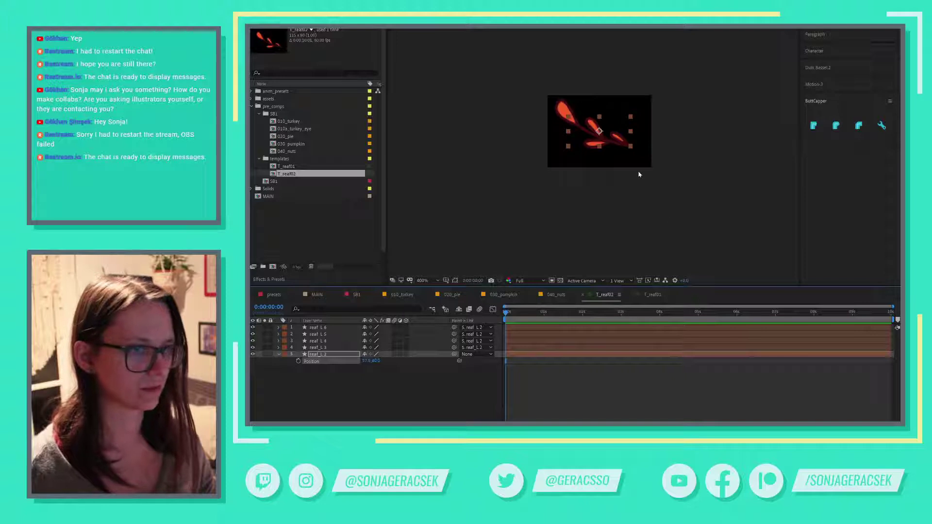
key(shift+Right)
key(shift+Right)
key(shift+Right)
key(shift+Right)
key(shift+Right)
key(shift+Down)
key(shift+Down)
key(shift+Down)
key(shift+Down)
key(shift+Down)
key(shift+Down)
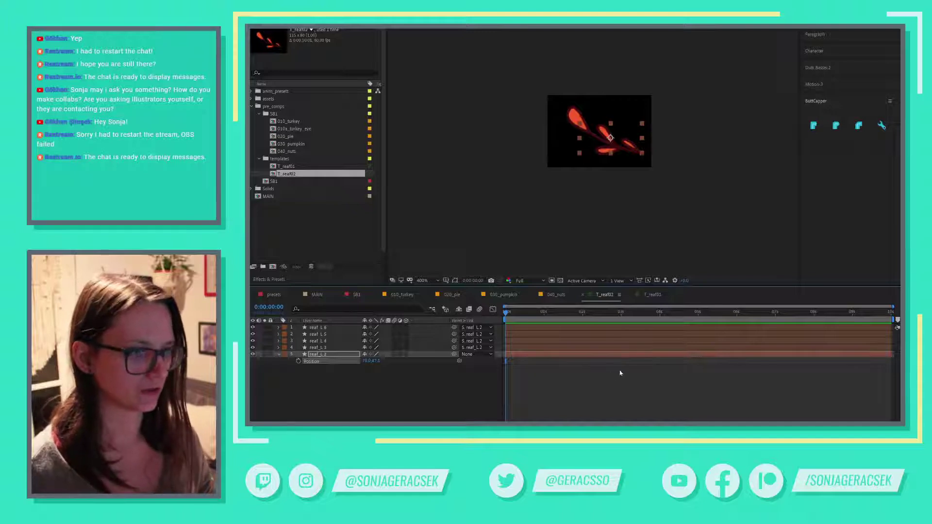
- Check the duration in the T_reaf01 composition settings and return to T_reaf02
right_click(620, 406)
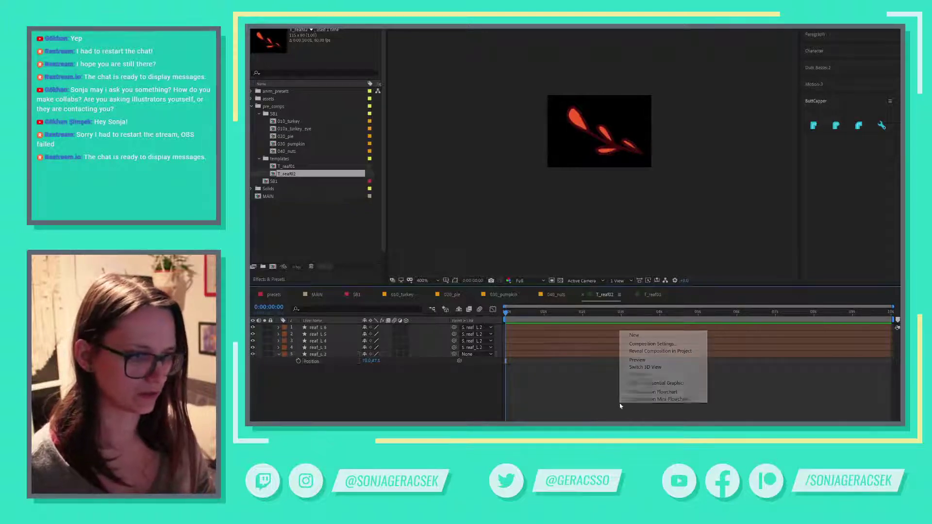
click(570, 405)
click(653, 294)
right_click(731, 367)
click(783, 380)
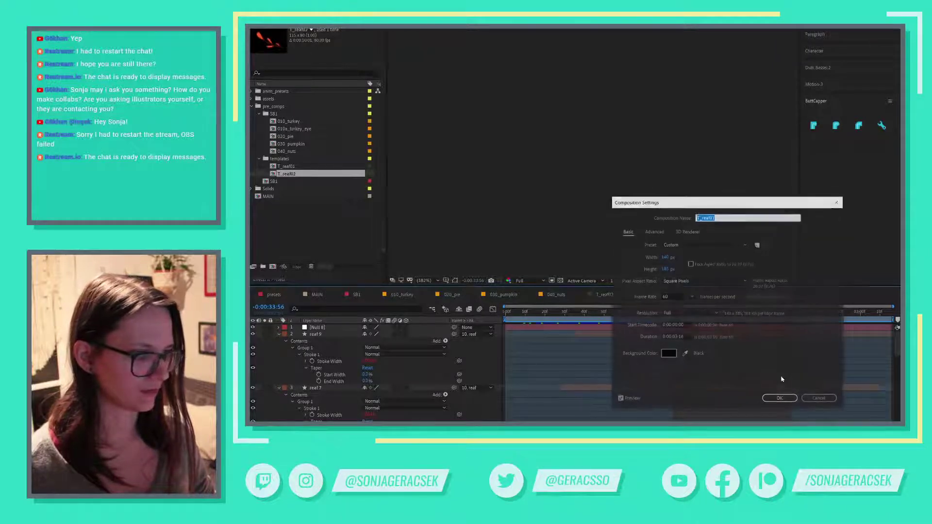
click(820, 399)
click(608, 295)
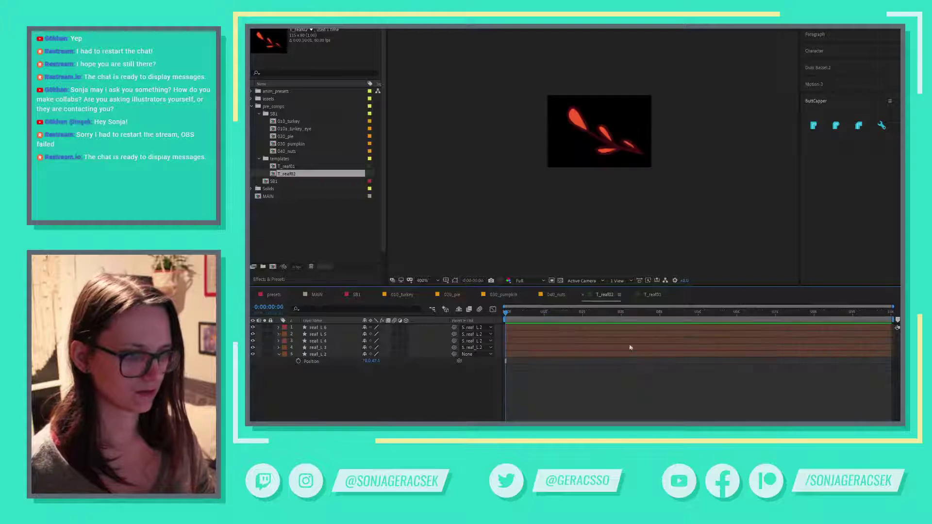
- Set the T_reaf02 composition's duration to 0:00:03:16
right_click(656, 306)
click(687, 320)
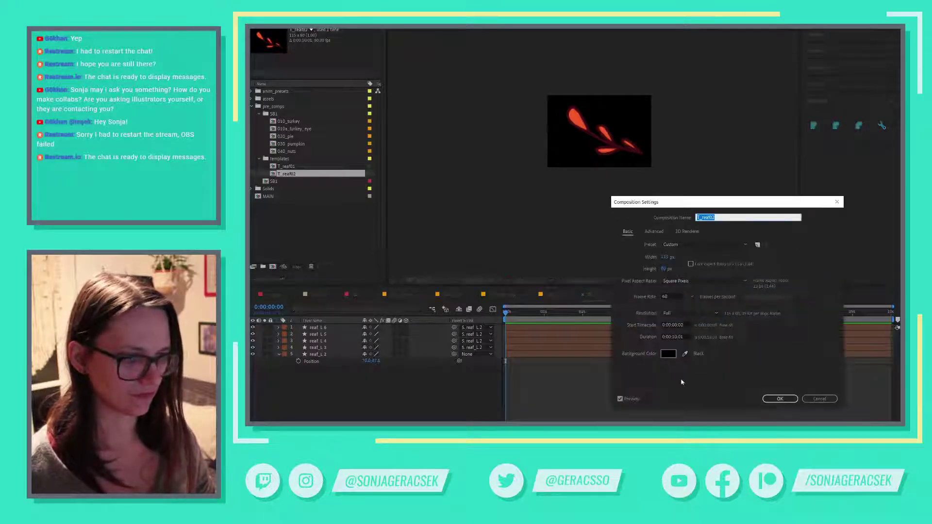
click(674, 336)
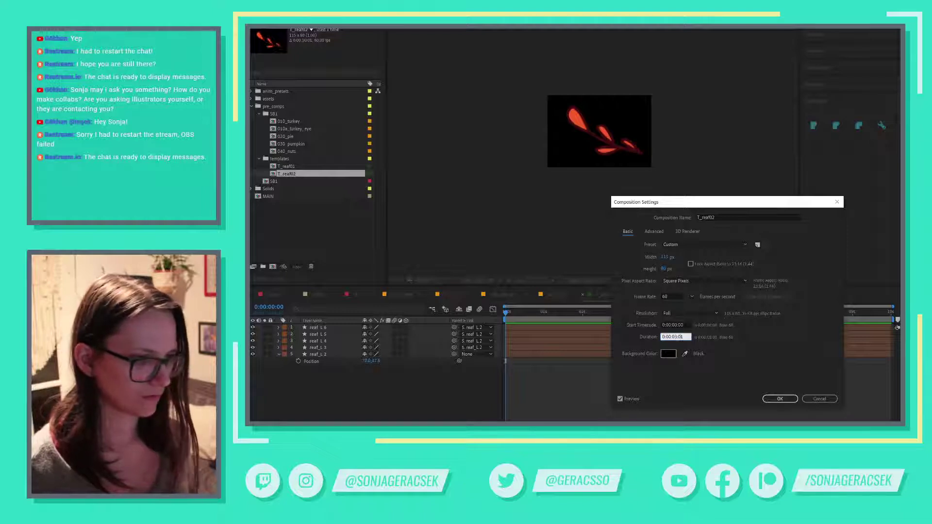
text(10)
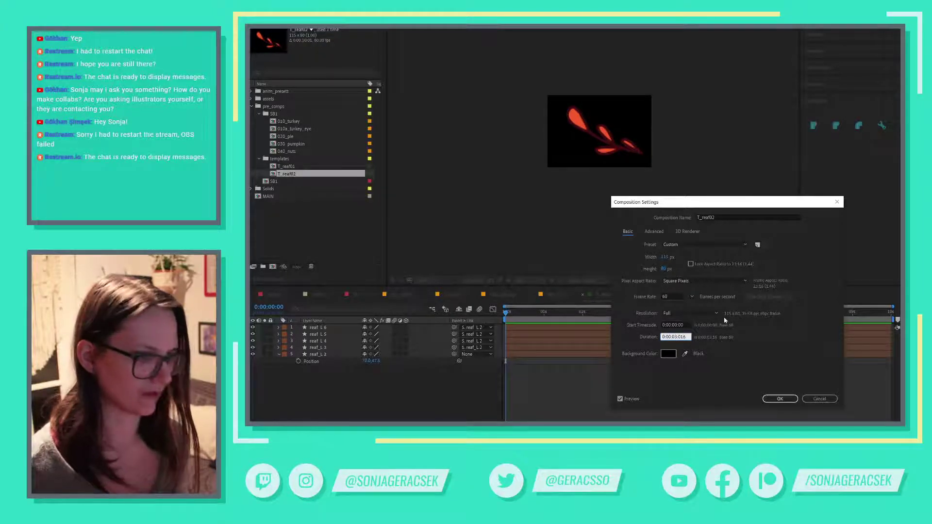
text(16)
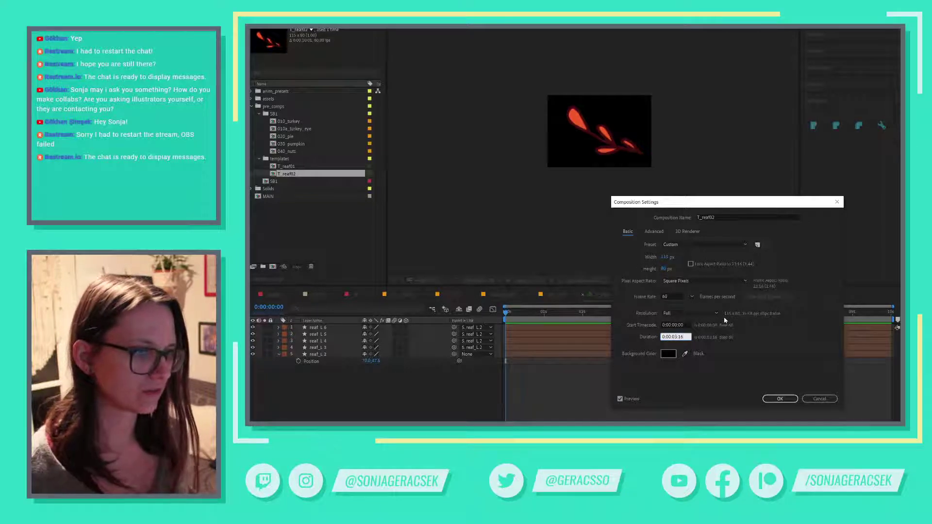
key(Return)
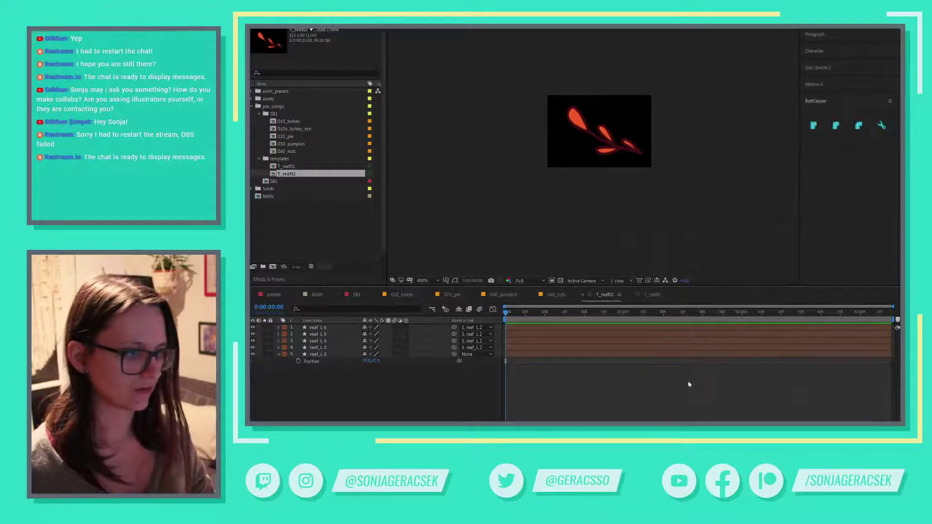
- Open the T_reaf01 composition and rename its null layer to CTRL
click(659, 296)
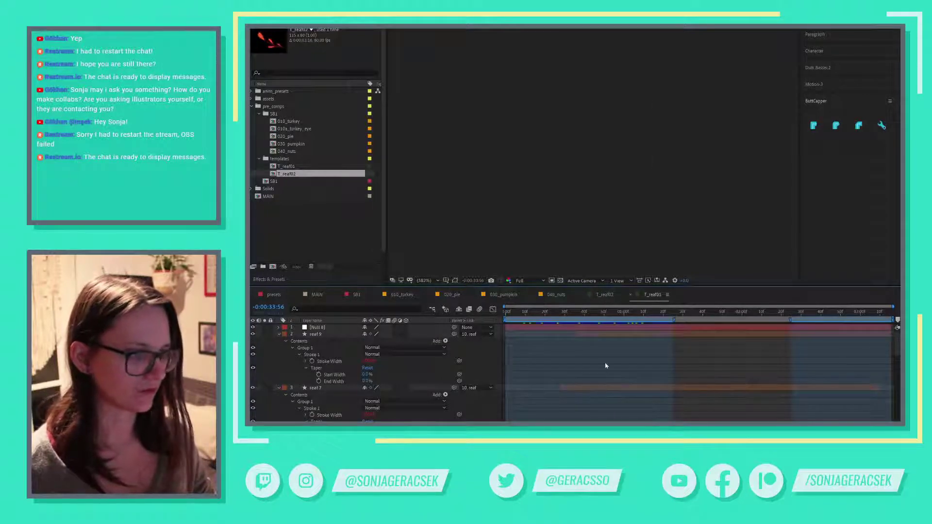
scroll(708, 358, down, 5)
scroll(708, 357, up, 5)
click(317, 327)
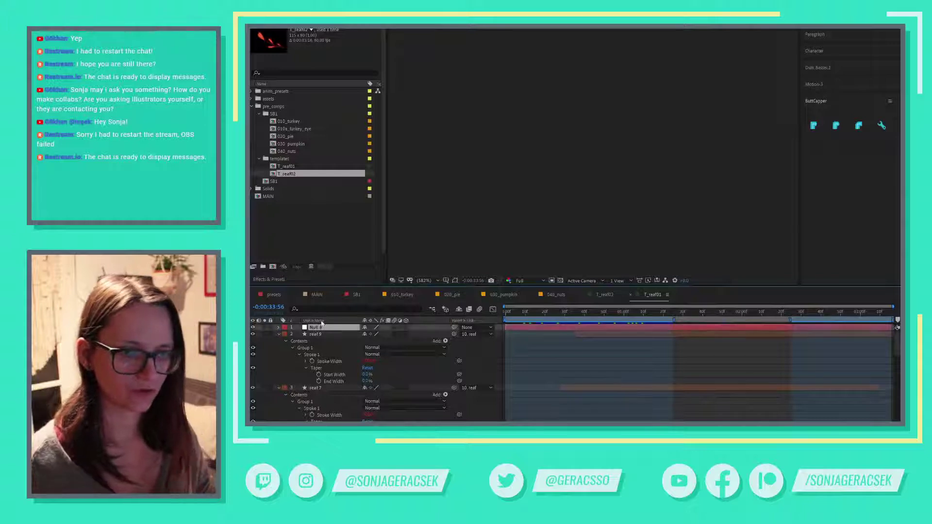
click(324, 320)
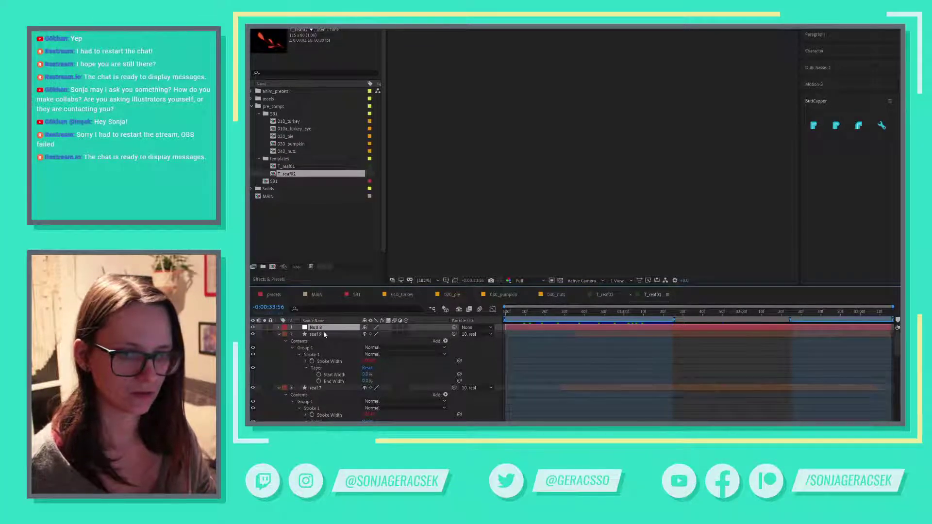
click(322, 321)
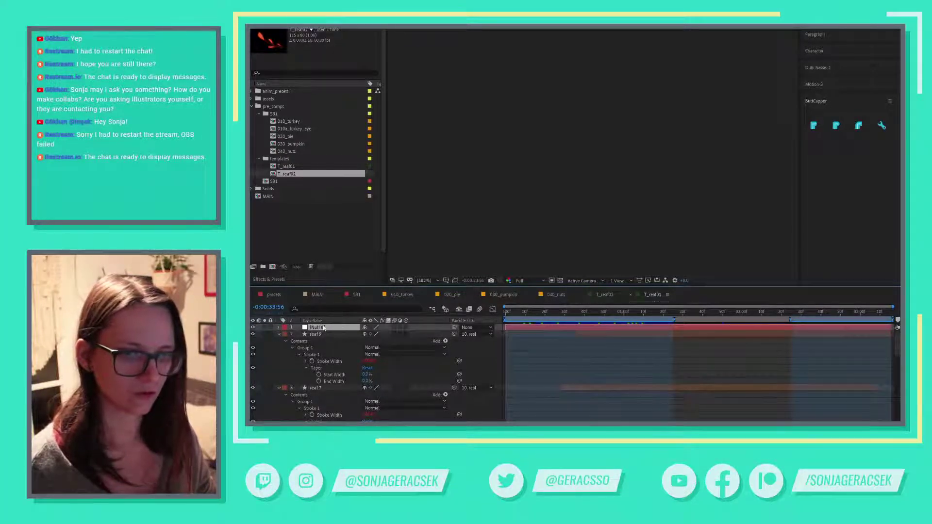
key(Return)
text(CTR)
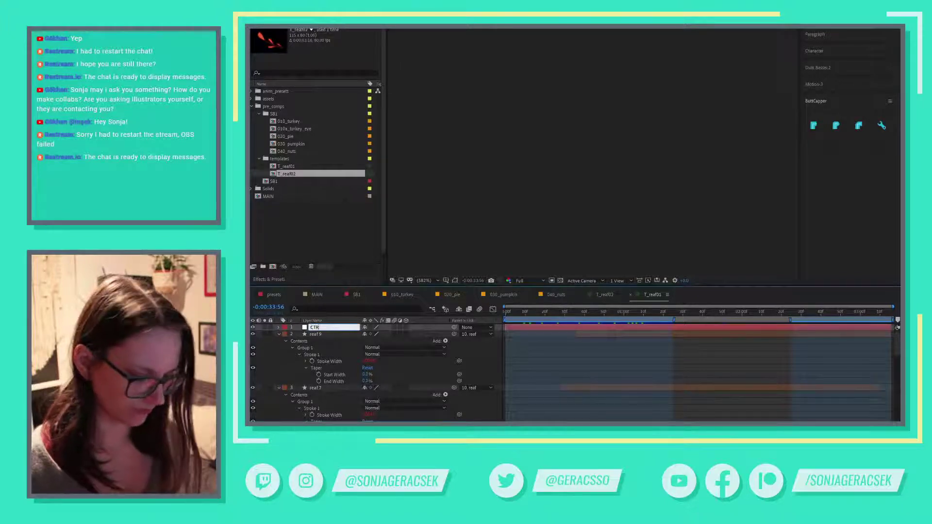
text(L)
key(Return)
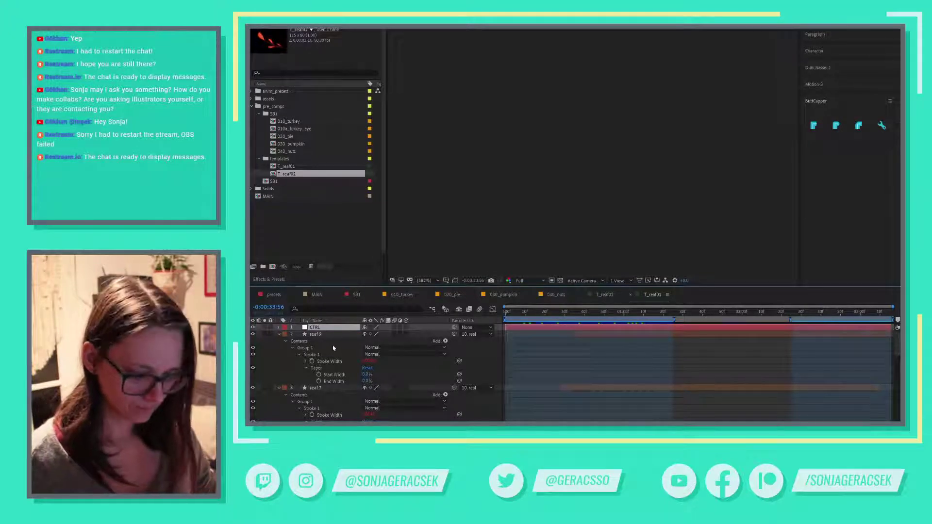
- Show the effect controls, then reveal the expressions on the reaf 9 layer in T_reaf01 and select its Scale property
key(F3)
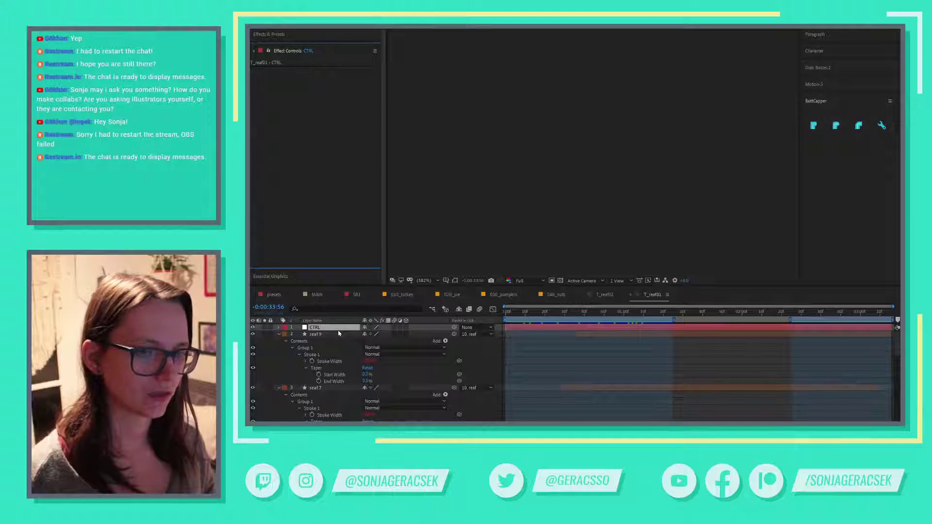
click(342, 348)
key(e)
key(e)
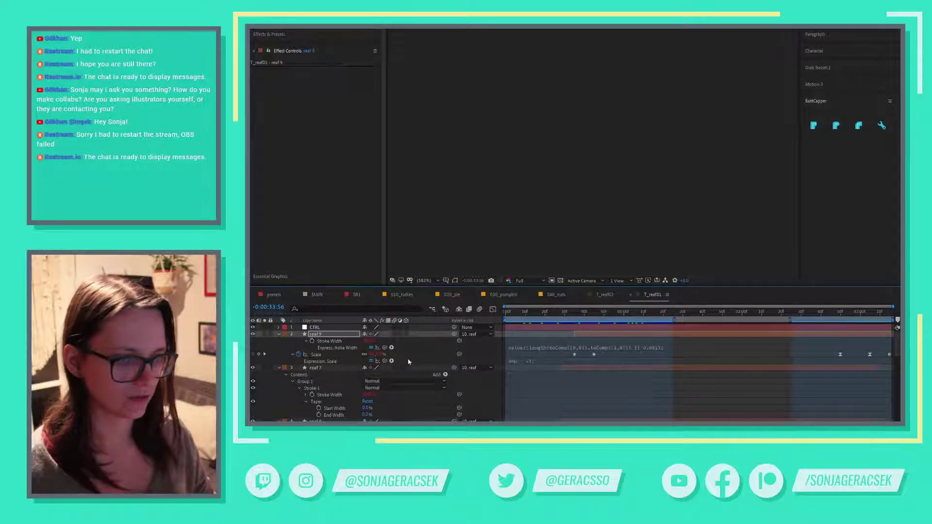
click(318, 356)
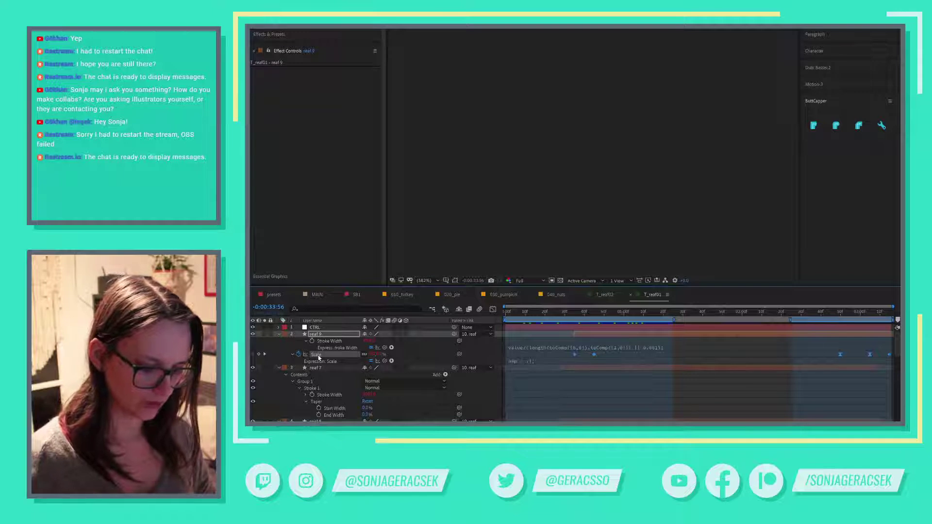
- Compare T_reaf02 with T_reaf01 and examine the expanded properties of T_reaf01's parent reaf layer
click(608, 296)
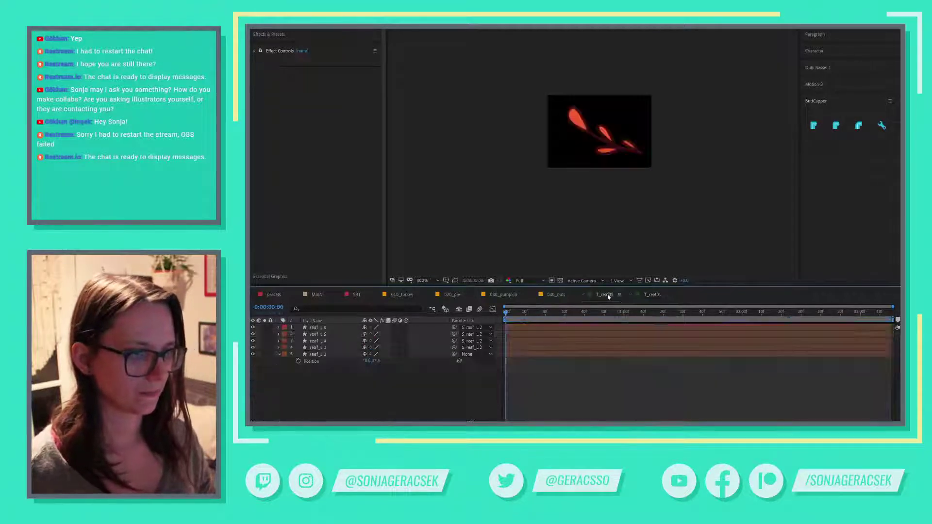
click(655, 296)
scroll(323, 363, down, 3)
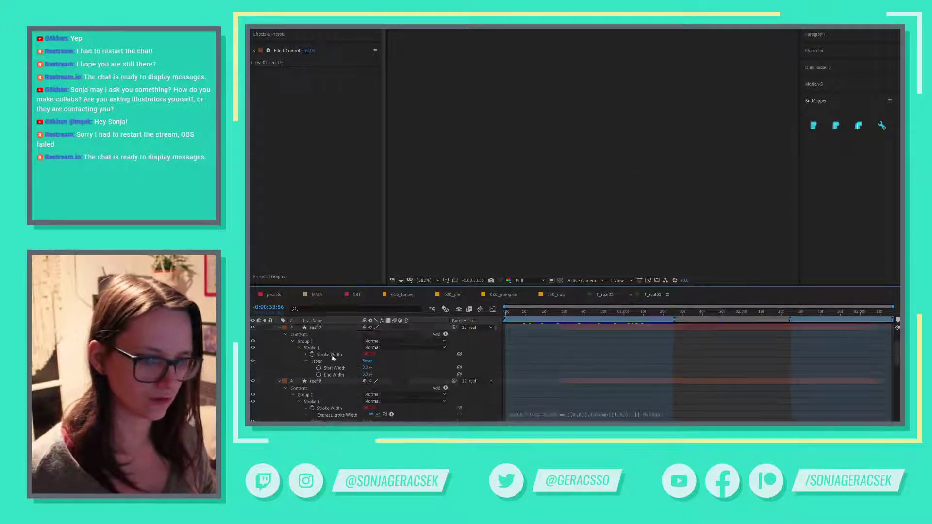
scroll(335, 370, down, 3)
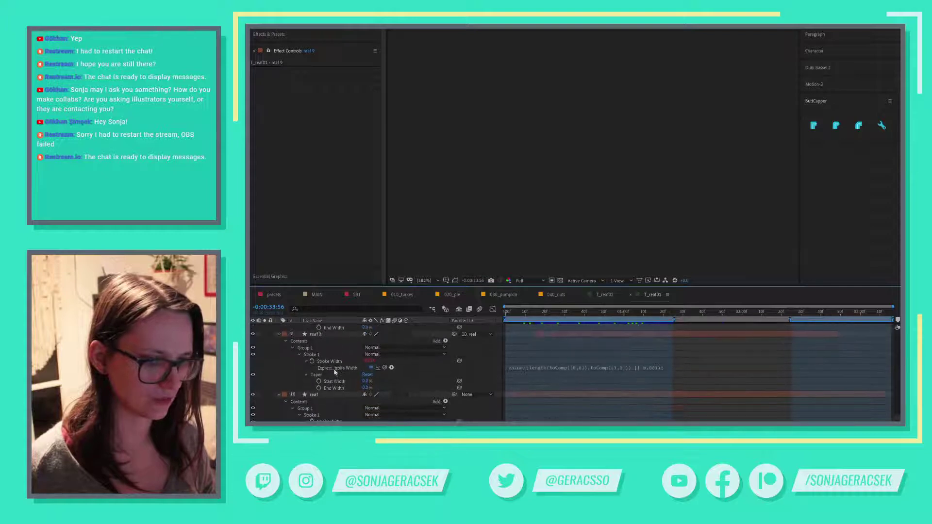
click(316, 387)
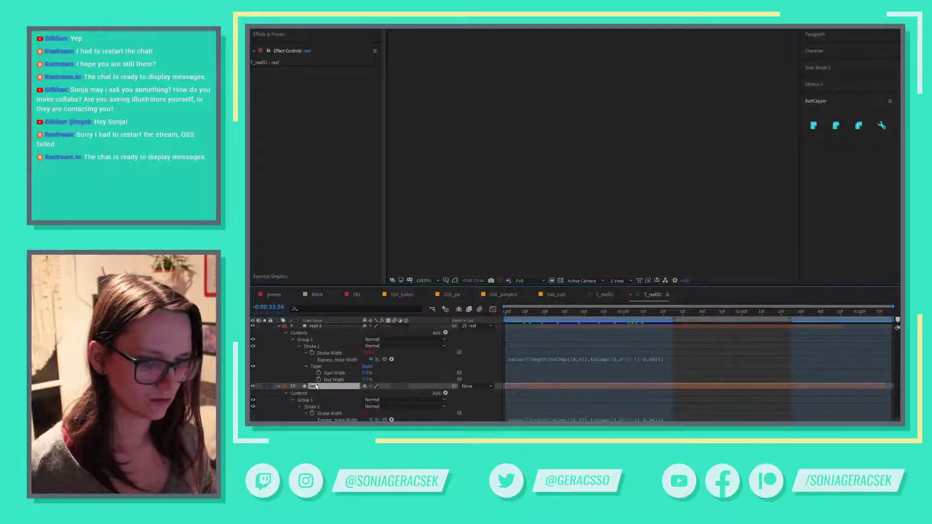
scroll(315, 387, up, 2)
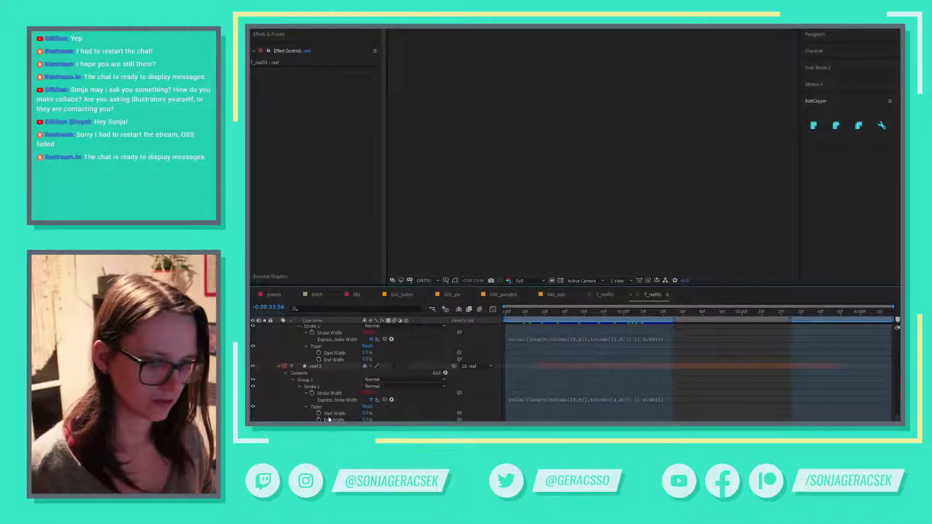
scroll(318, 420, down, 5)
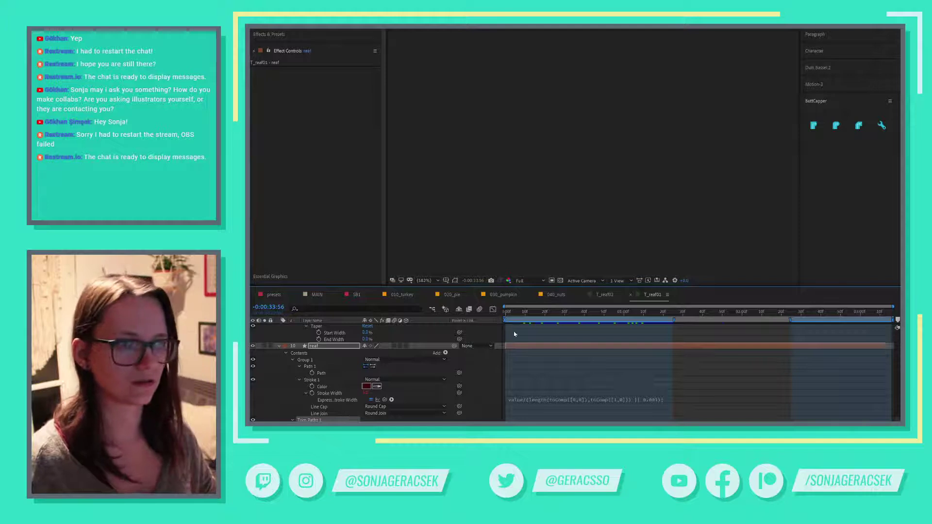
- In T_reaf02, apply ButtCapper's round cap to all five reaf_L layers
click(606, 295)
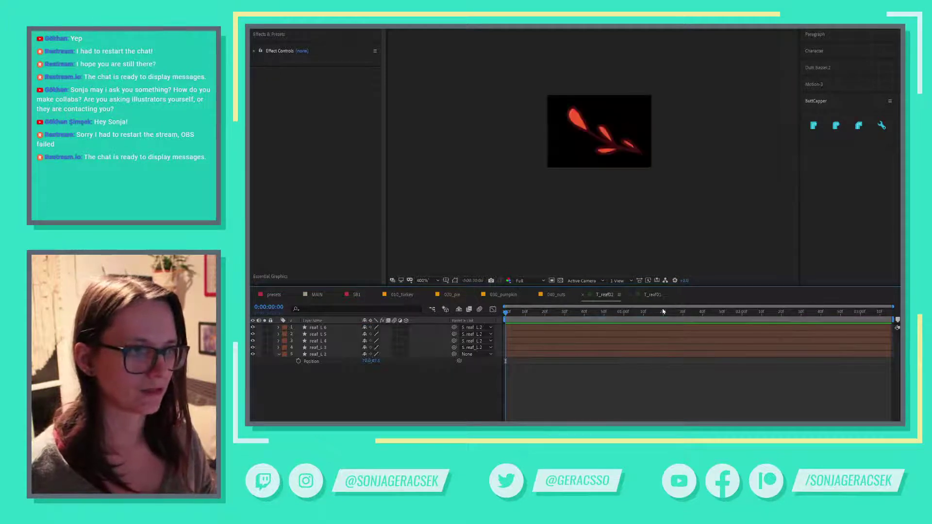
click(321, 328)
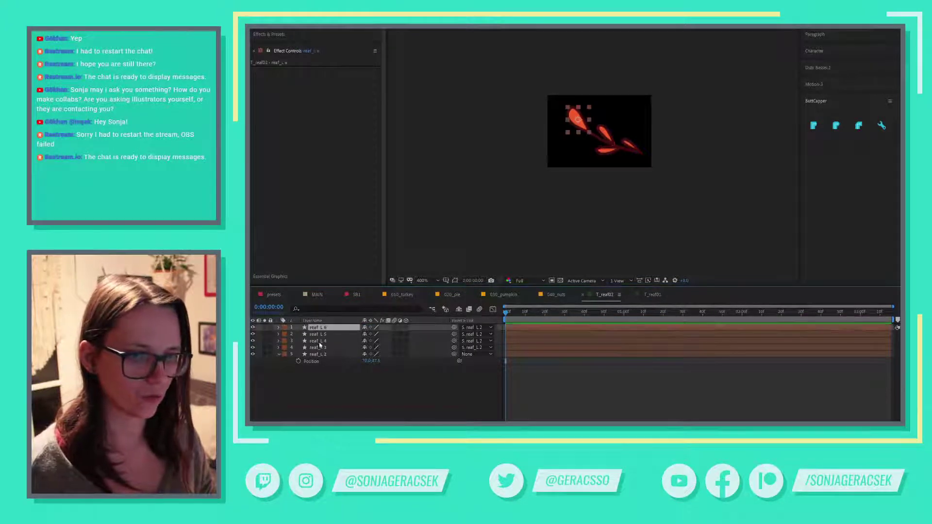
shift+click(320, 354)
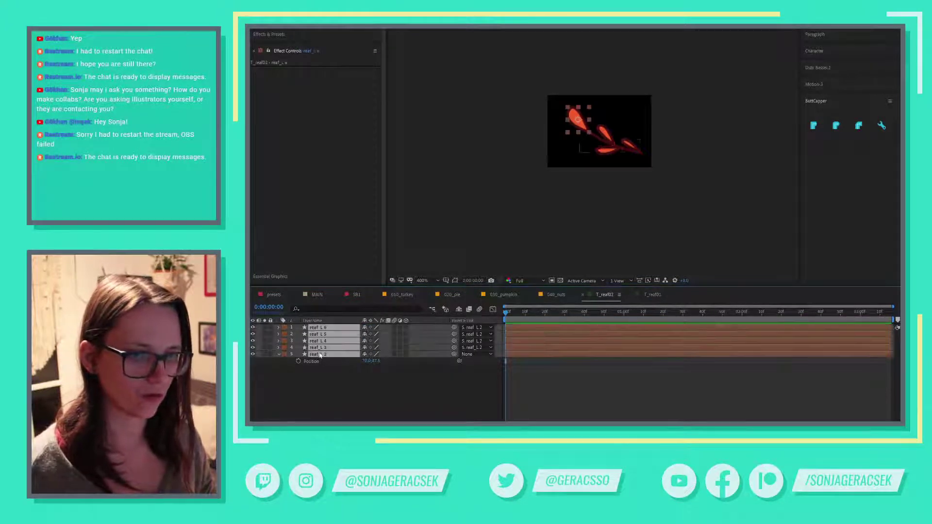
click(838, 134)
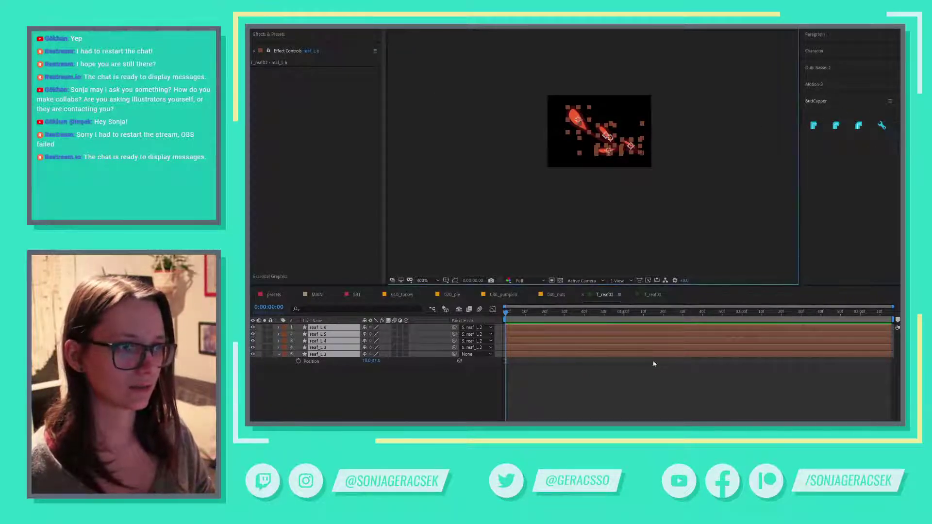
click(649, 377)
- Search the properties of all five reaf_L layers for "mit" and examine the stroke settings of reaf_L 4
click(330, 354)
shift+click(320, 328)
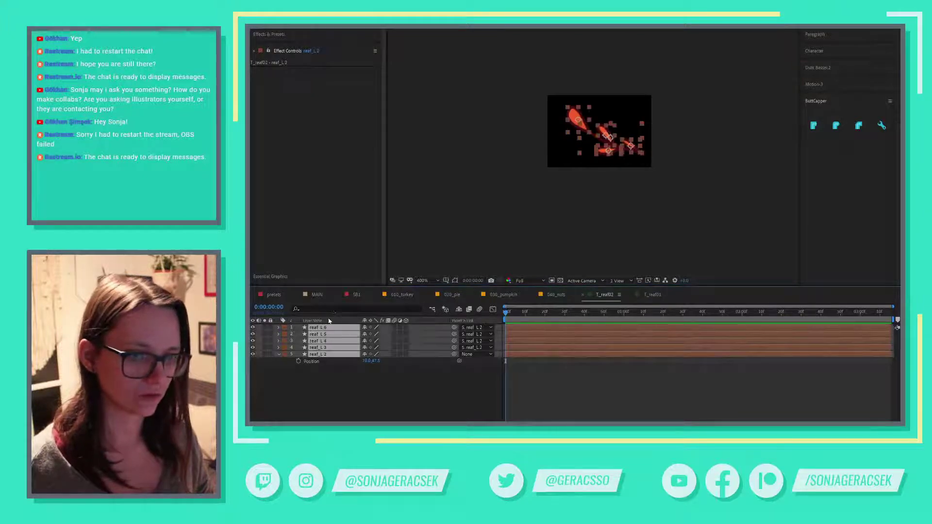
click(333, 310)
text(m)
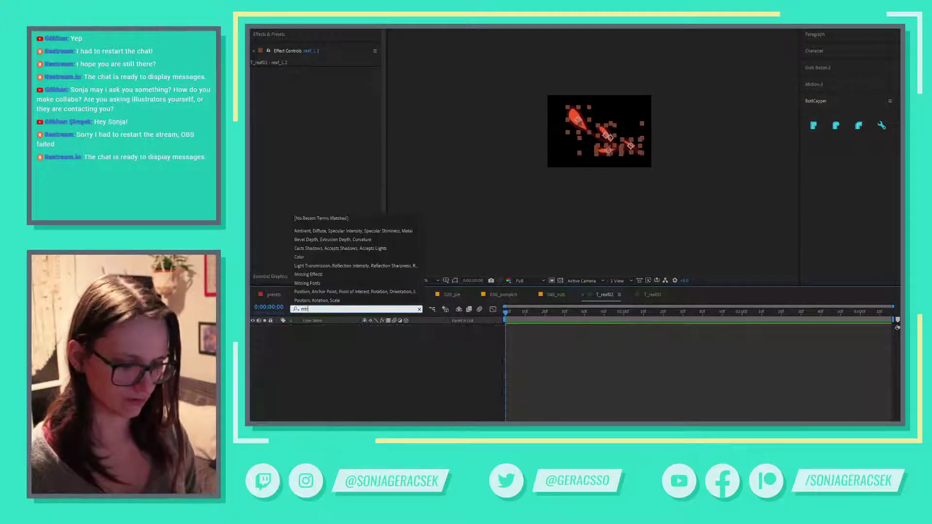
text(i)
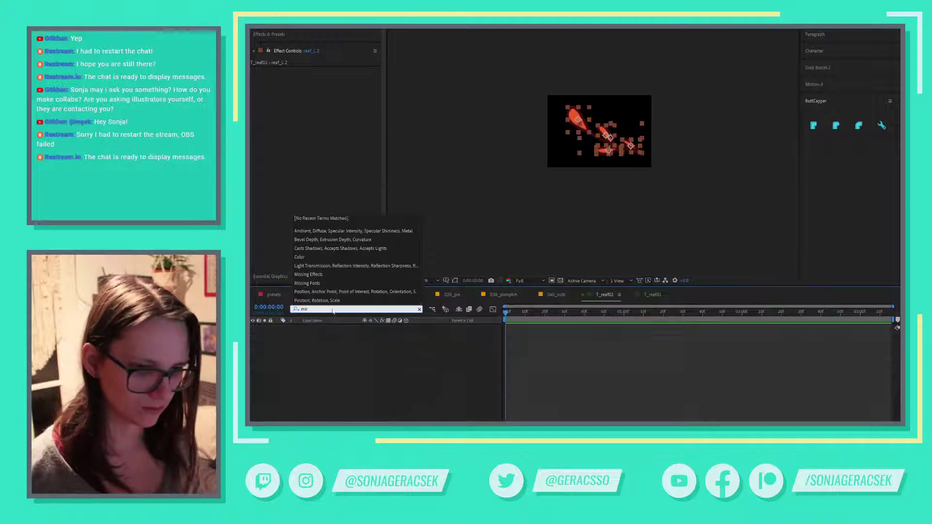
key(BackSpace)
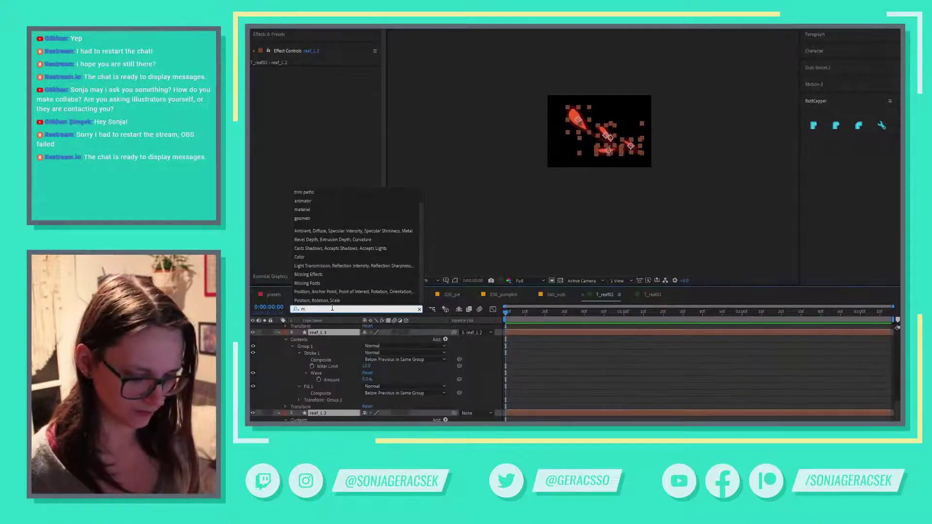
text(it)
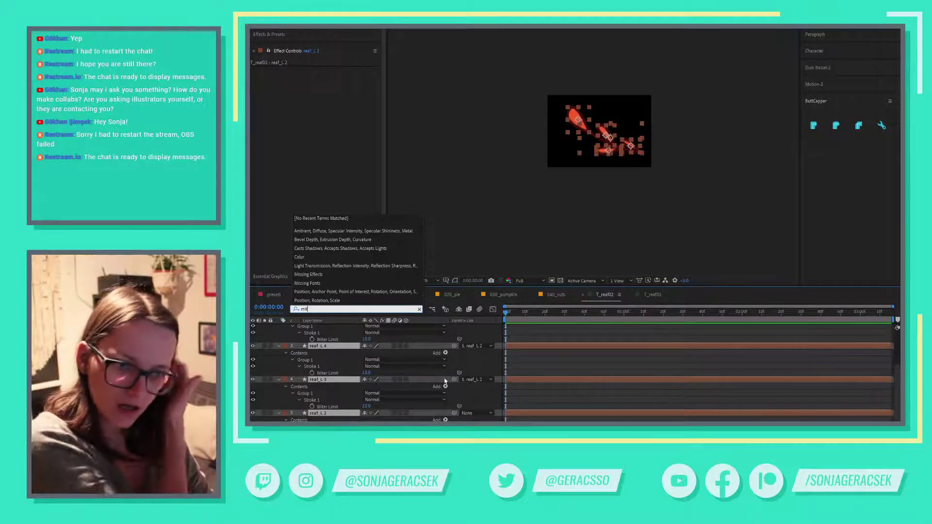
double_click(316, 310)
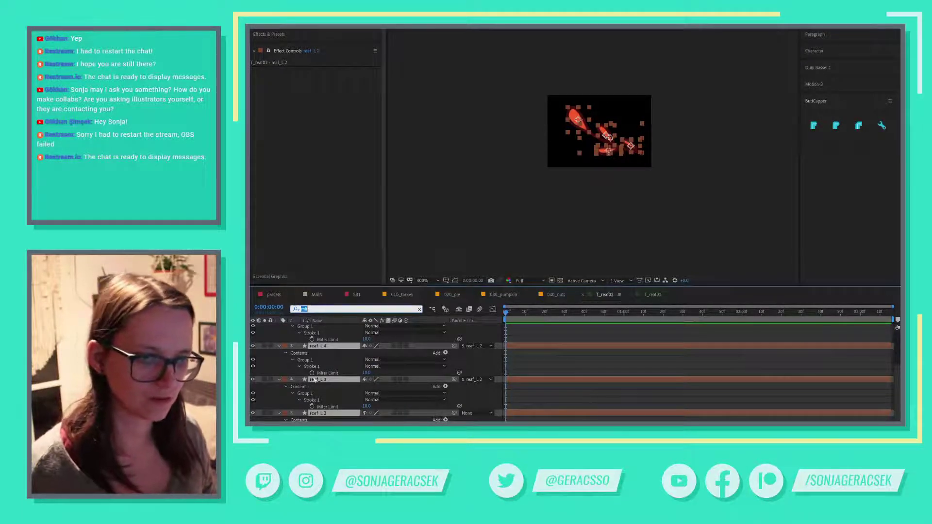
click(299, 367)
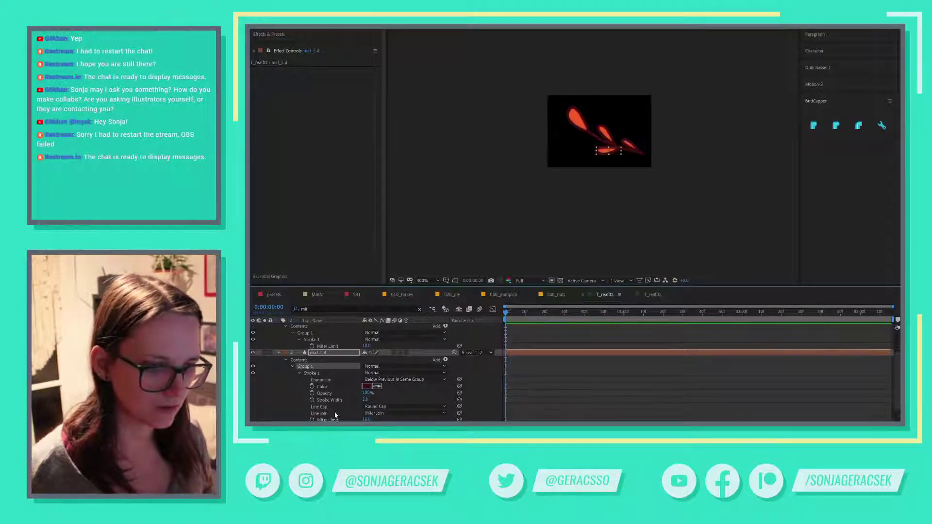
- Try to filter the layer properties in T_reaf02 by "line joint"
click(328, 308)
text(l)
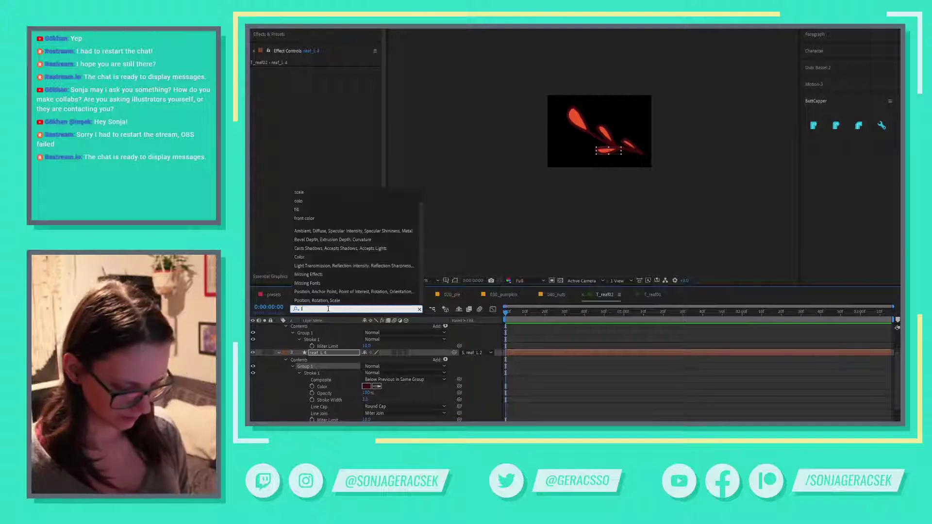
text(ine joint)
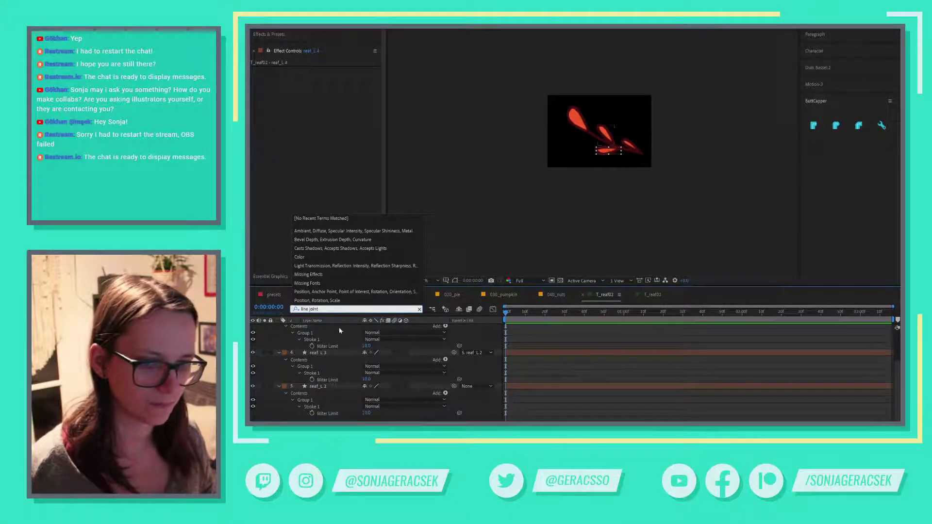
click(305, 309)
double_click(304, 309)
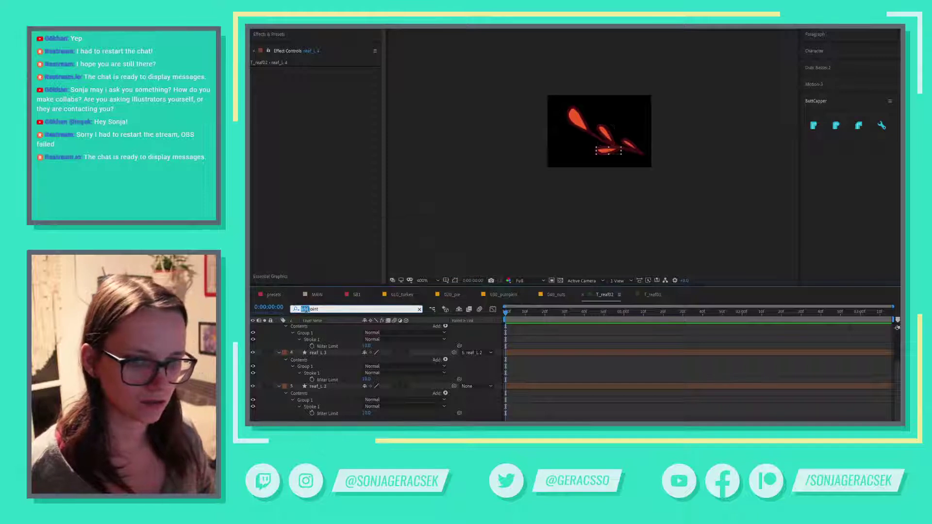
key(BackSpace)
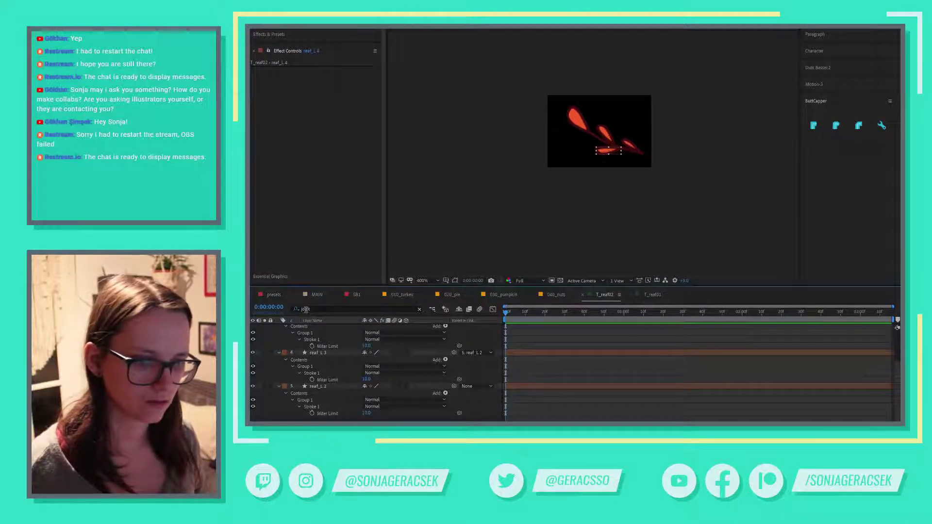
- Filter the timeline by "line" to list the Line Cap and Line Join properties of every reaf_L layer
double_click(334, 309)
text(line)
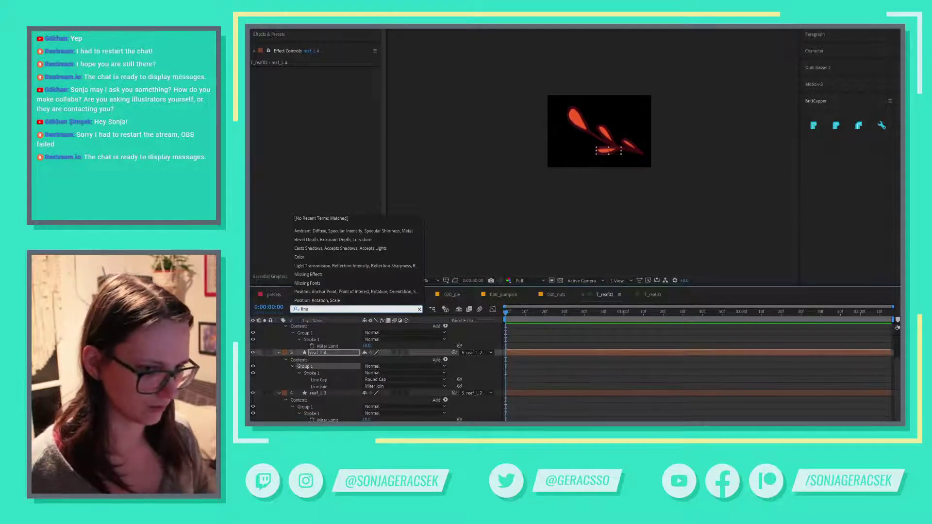
click(322, 386)
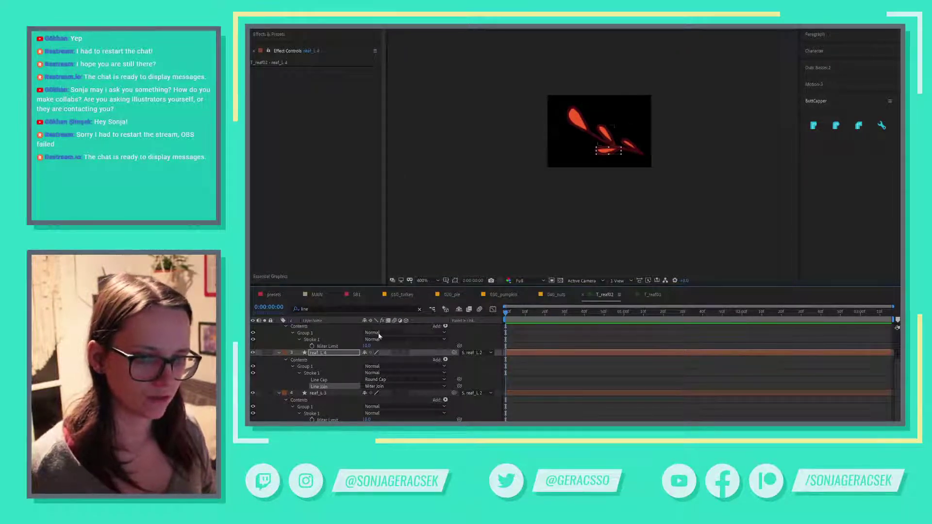
click(340, 310)
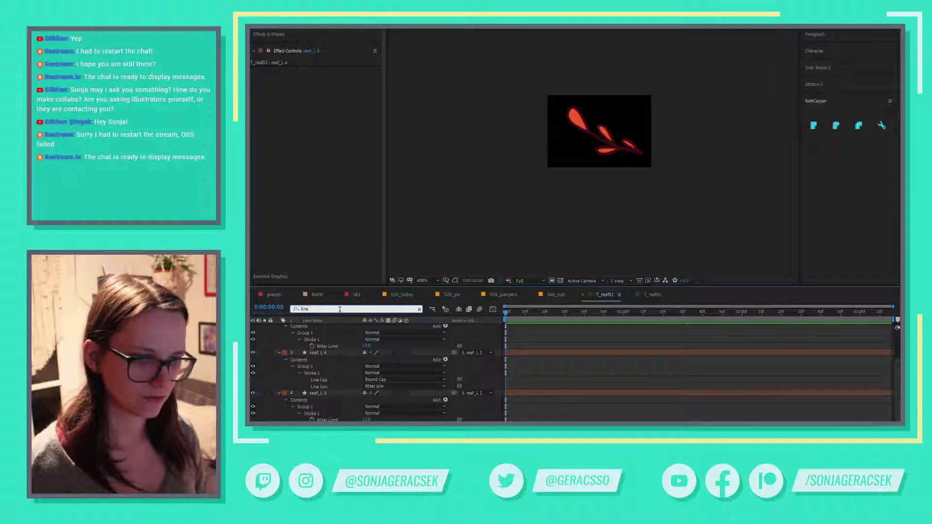
key(Return)
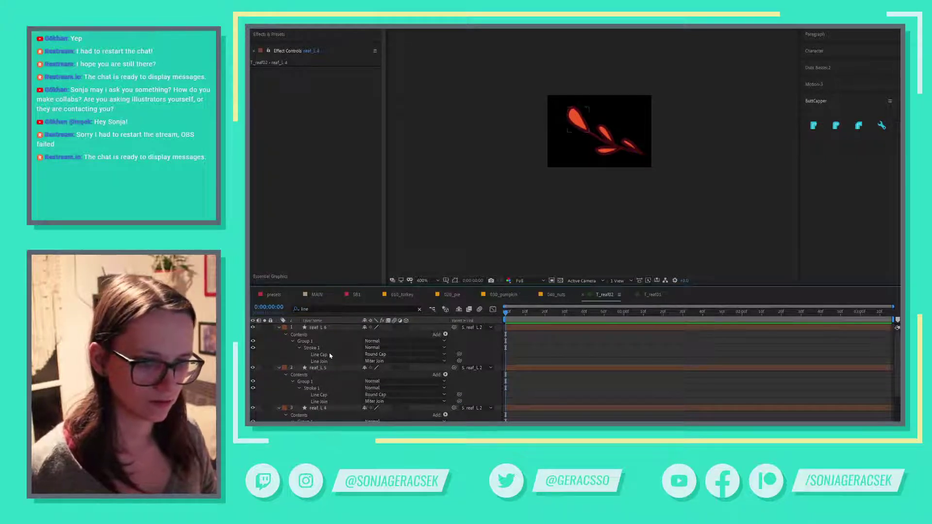
- Set the stroke Line Join to Round Join on all the reaf_L layers in T_reaf02
click(321, 361)
drag(470, 361, 304, 429)
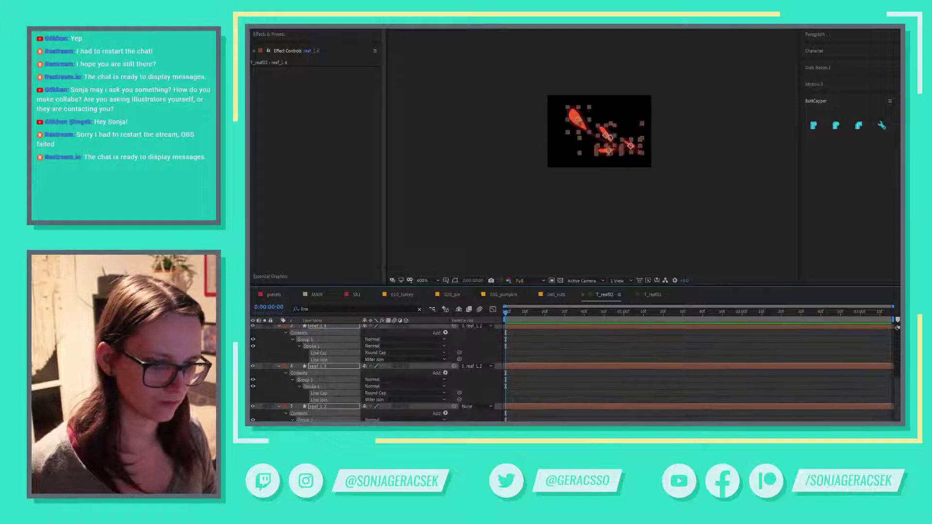
click(382, 440)
click(384, 426)
scroll(505, 395, up, 4)
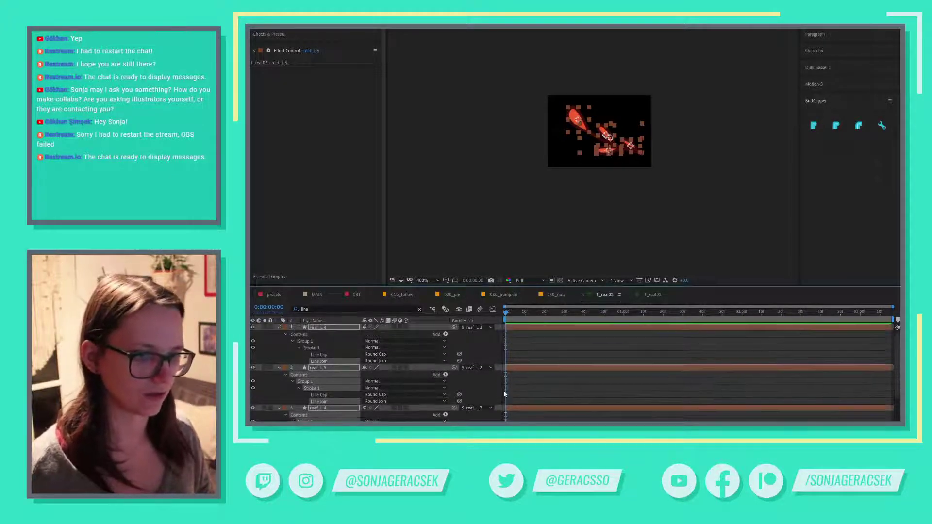
click(492, 341)
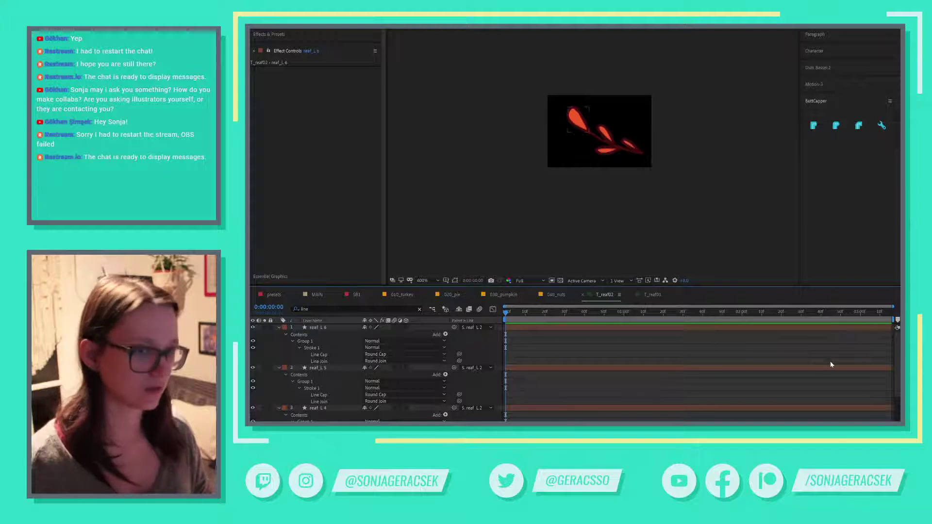
- Try a miter join on reaf_L 3's stroke to compare the branch outline, and restore its round join
key(ctrl+z)
click(660, 345)
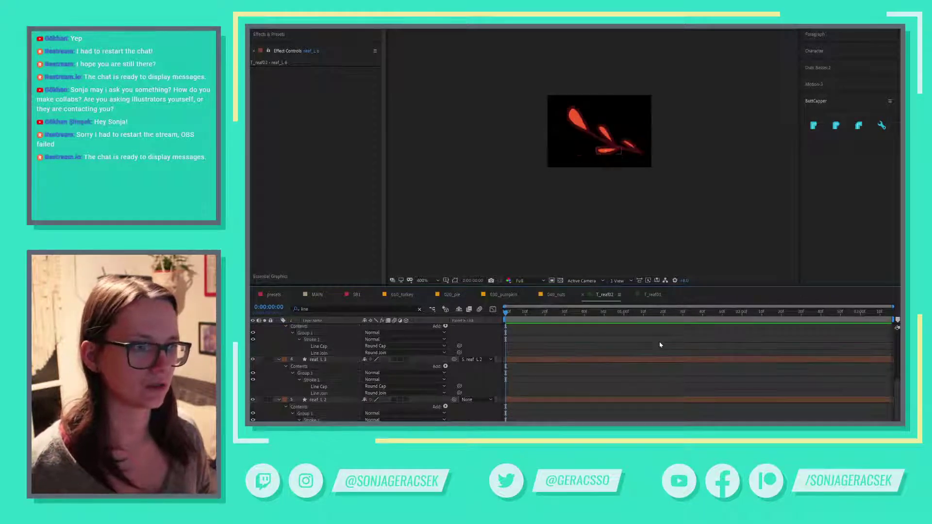
key(ctrl+z)
click(663, 345)
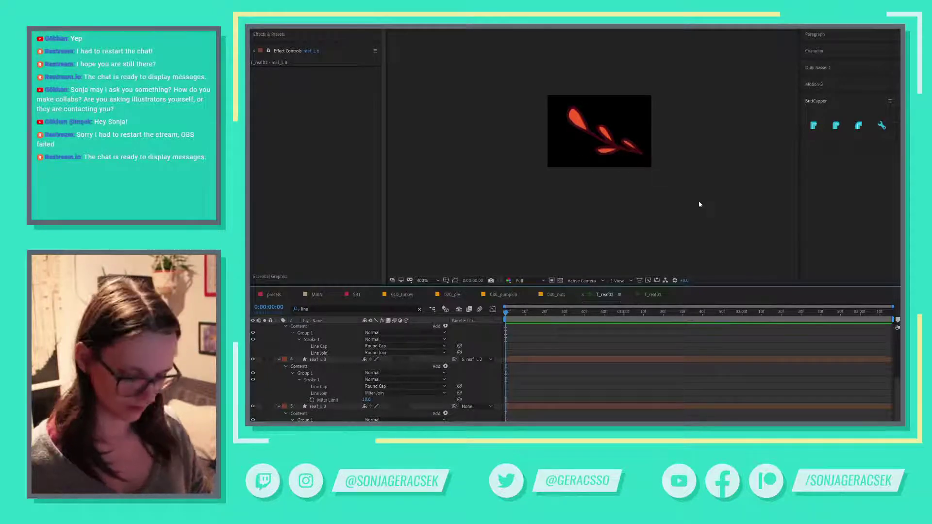
scroll(699, 204, up, 3)
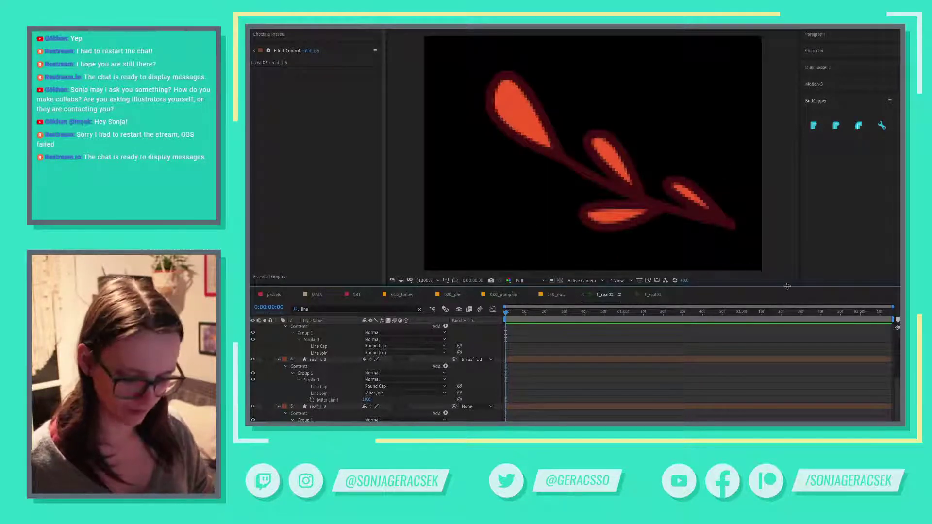
key(ctrl+z)
key(ctrl+z)
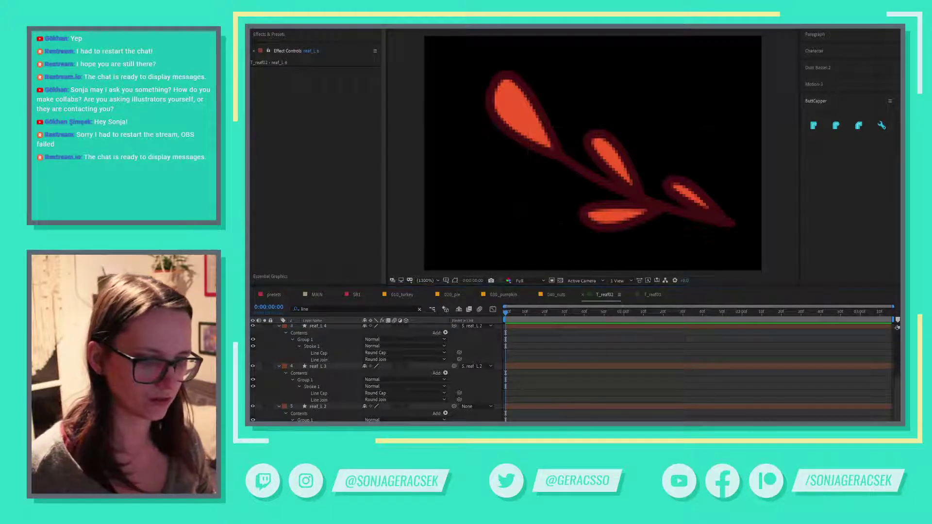
- Switch to YouTube Studio in the browser and save the changed video details of the Thanksgiving stickers live stream
key(alt+Tab)
key(ctrl+Tab)
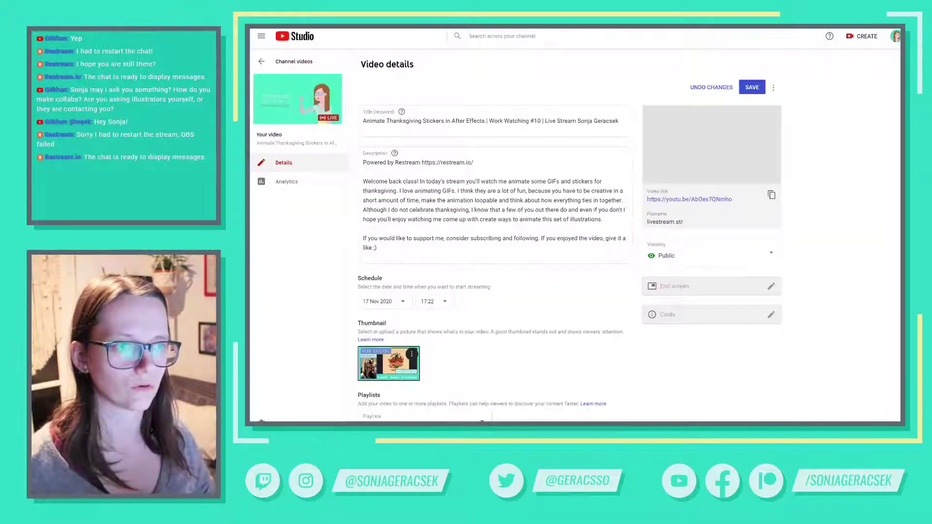
click(763, 91)
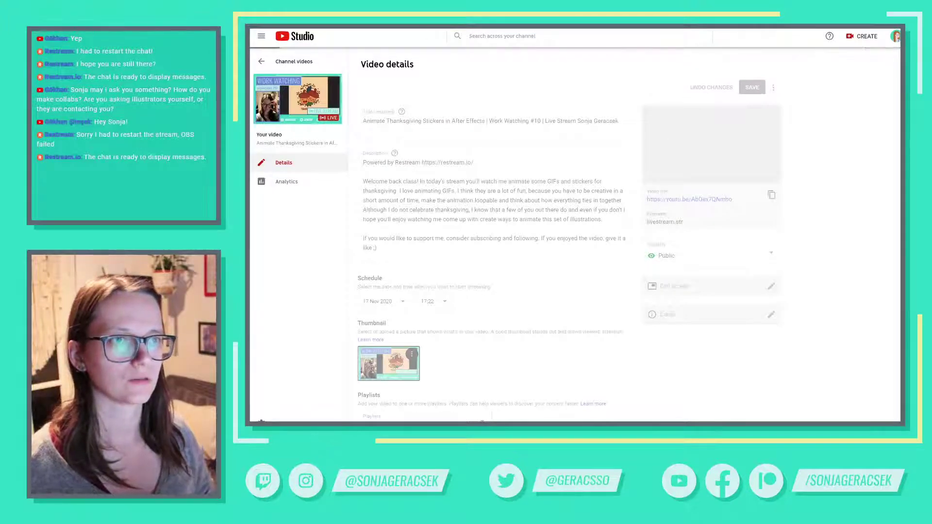
key(ctrl+shift+Tab)
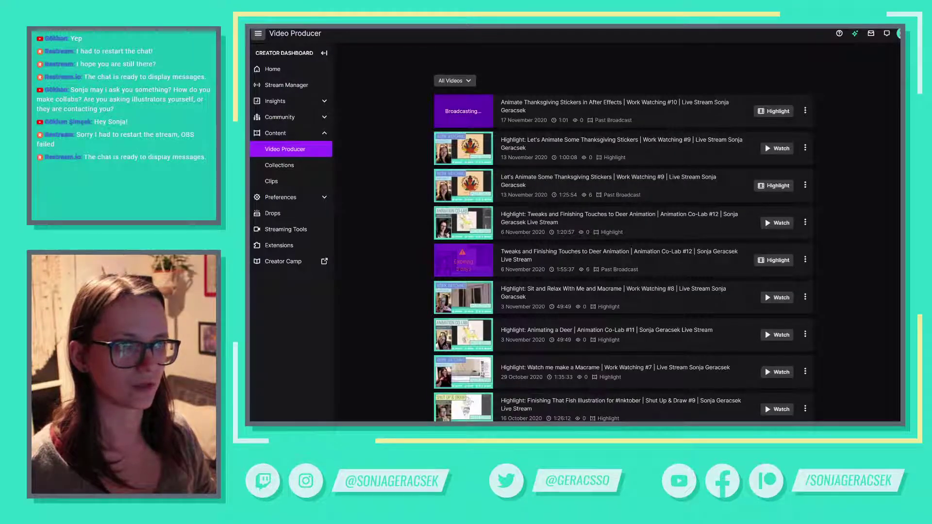
key(ctrl+Tab)
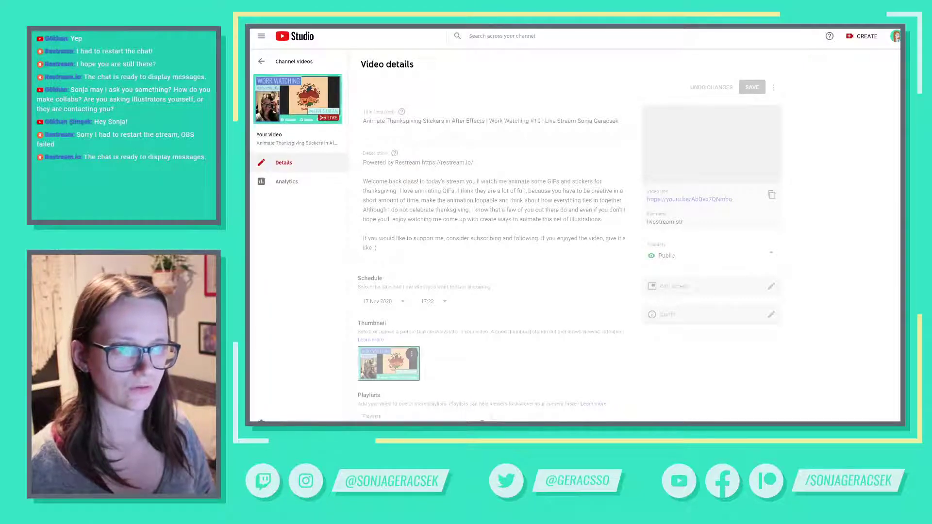
- Reopen the live stream's video details, check its thumbnail and public watch page, and return to After Effects
click(305, 67)
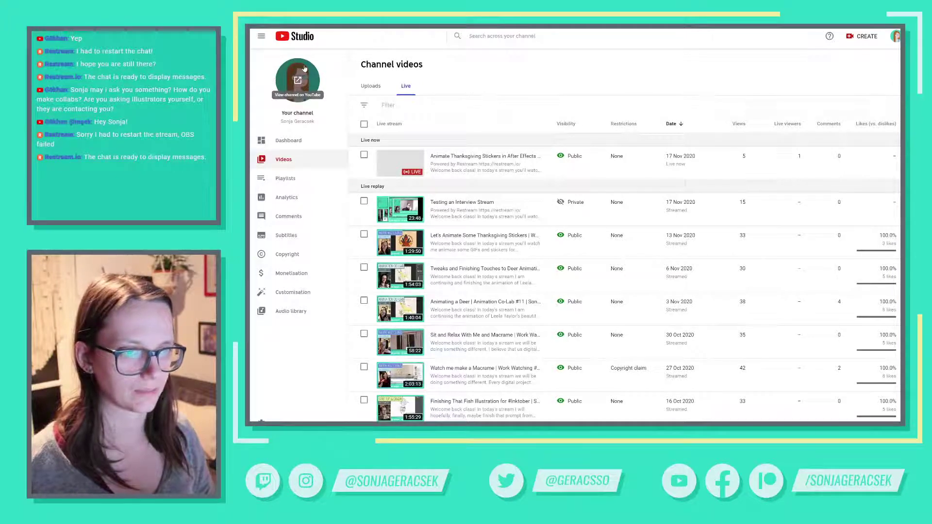
click(414, 168)
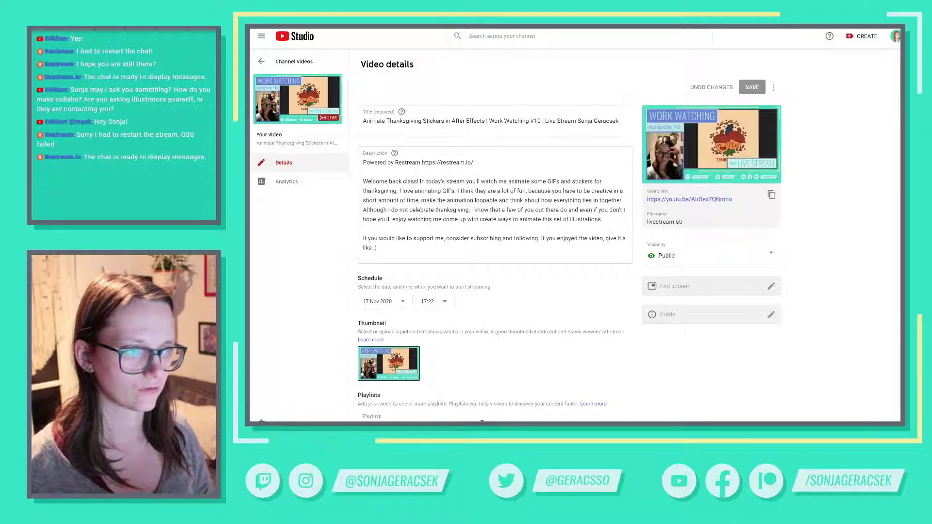
click(717, 199)
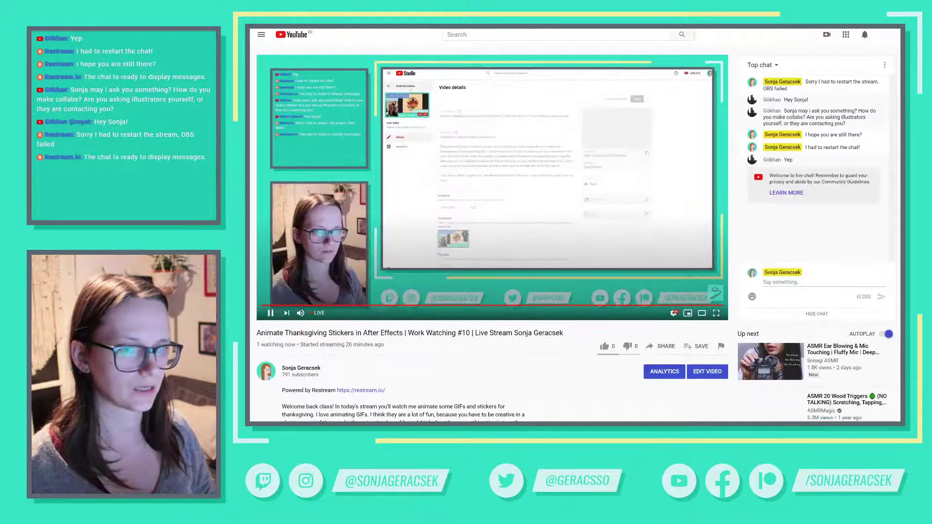
key(ctrl+w)
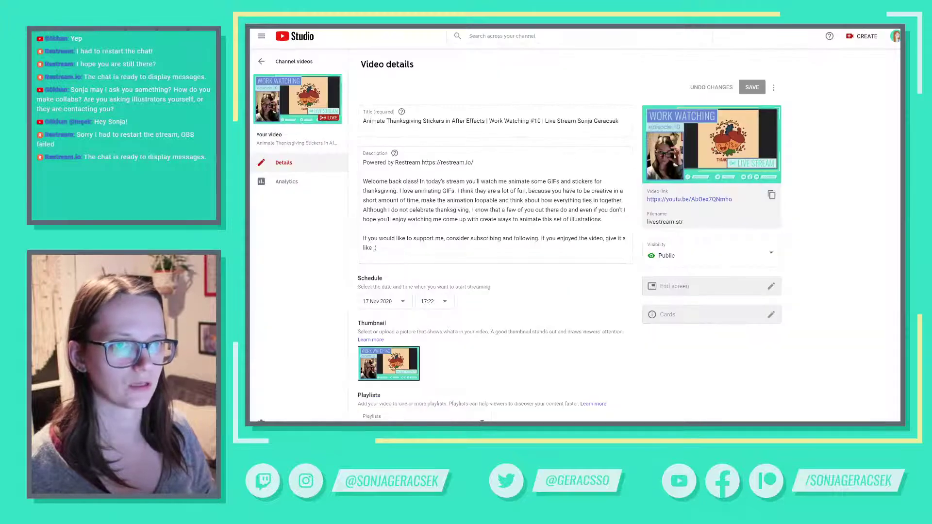
key(ctrl+w)
key(alt+Tab)
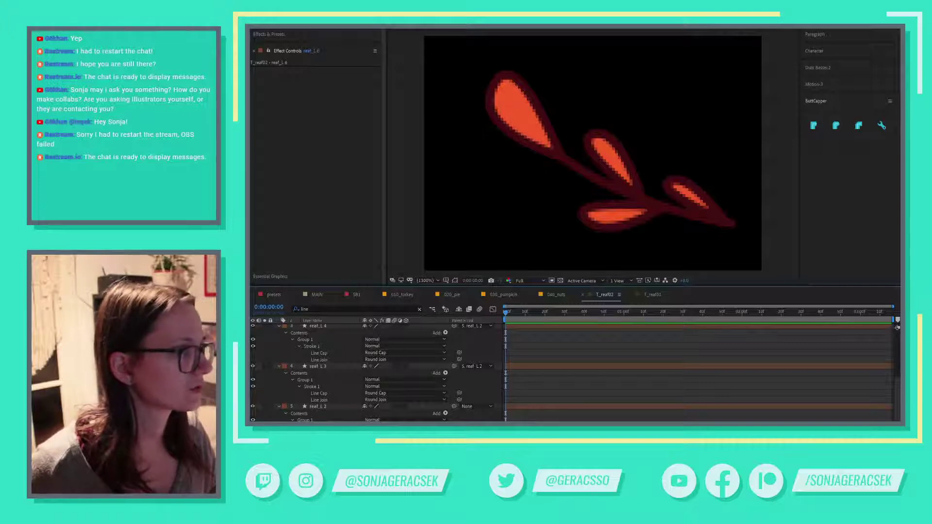
- Switch to the browser to view the Online Classes page of the motion graphics website, and return to After Effects
key(alt+Tab)
key(alt+Tab)
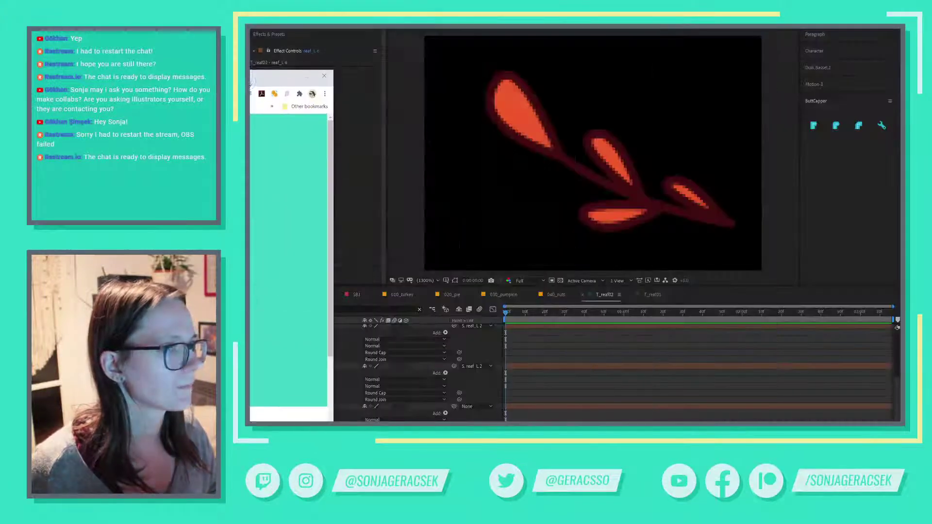
key(alt+Tab)
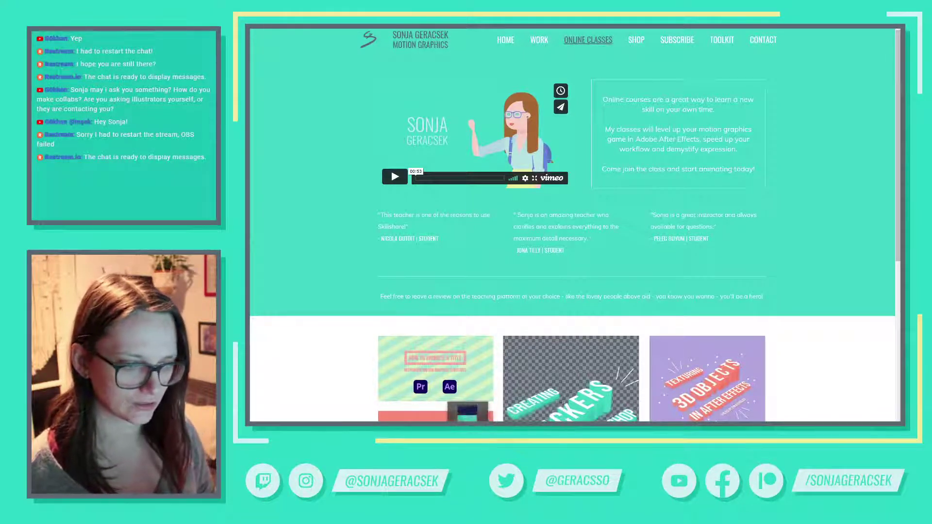
click(378, 412)
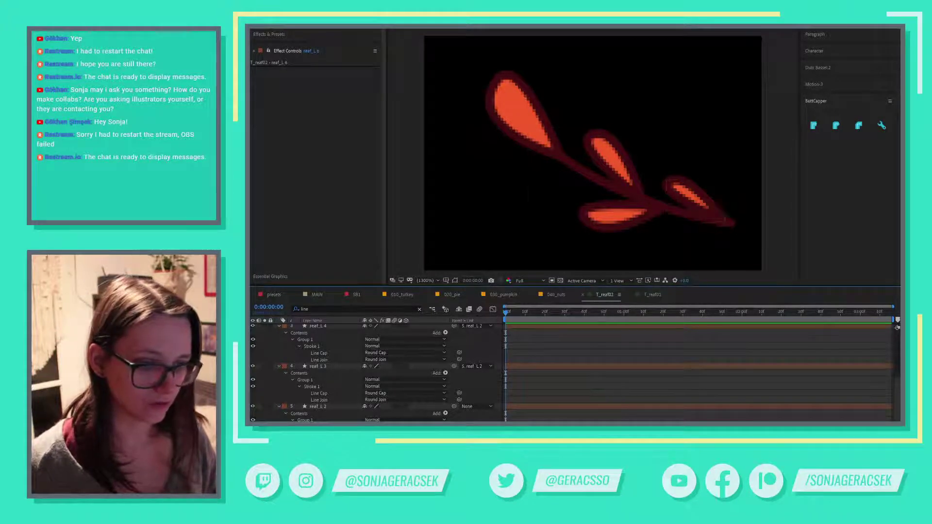
- Copy the animated Trim Paths from the reaf layer in T_reaf01 onto reaf_L 2 in T_reaf02
click(652, 295)
scroll(318, 378, down, 1)
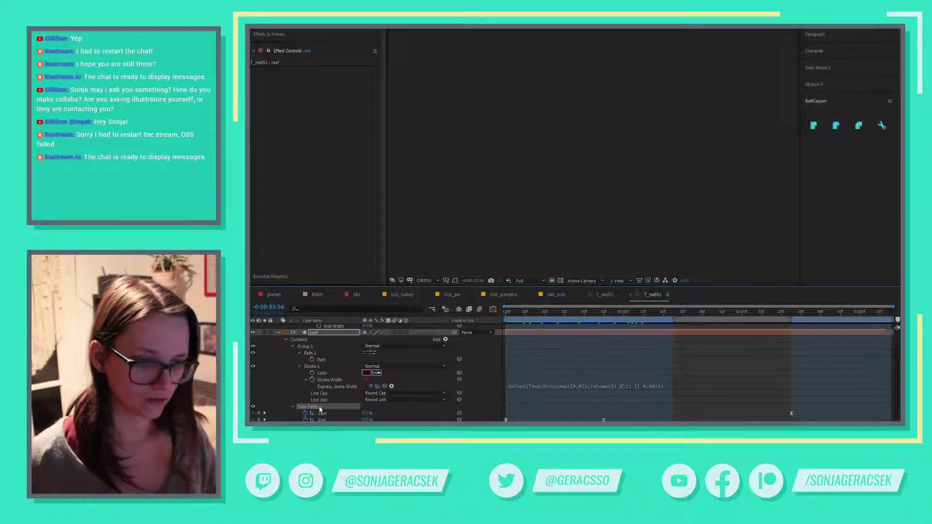
click(605, 294)
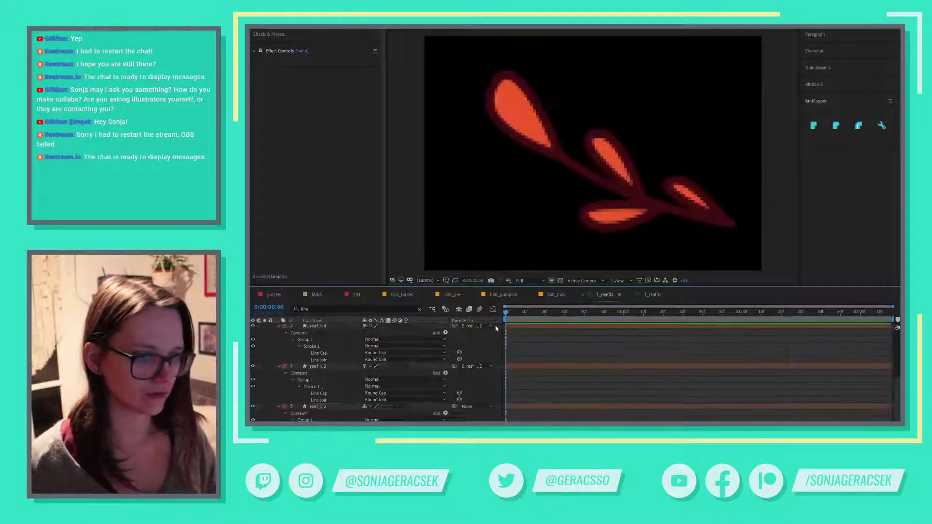
click(322, 407)
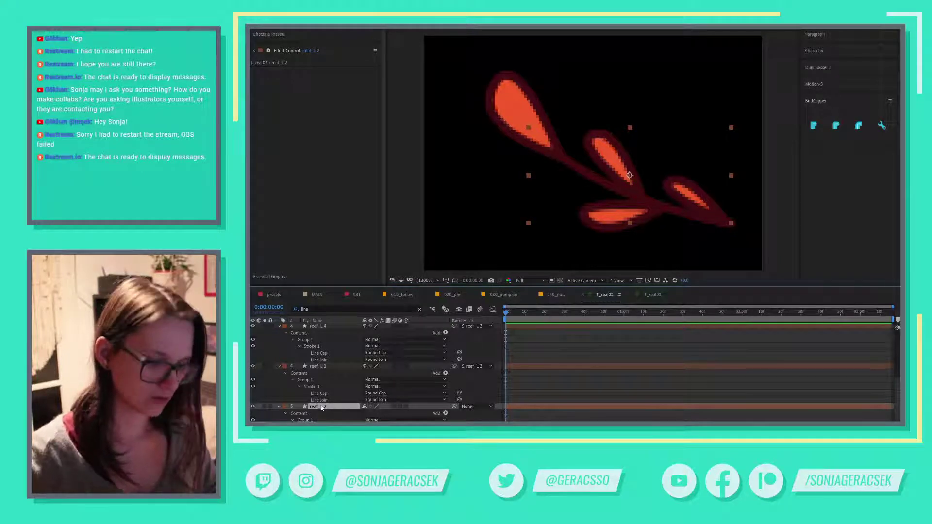
key(ctrl+v)
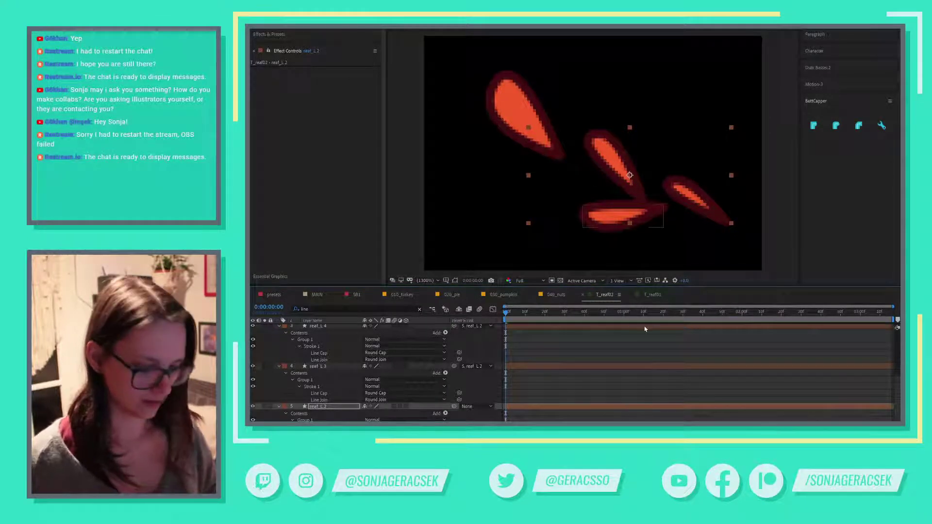
- Reveal reaf_L 2's Start and End keyframes, preview the trim animation through the timeline, and return to the first frame
key(u)
click(551, 385)
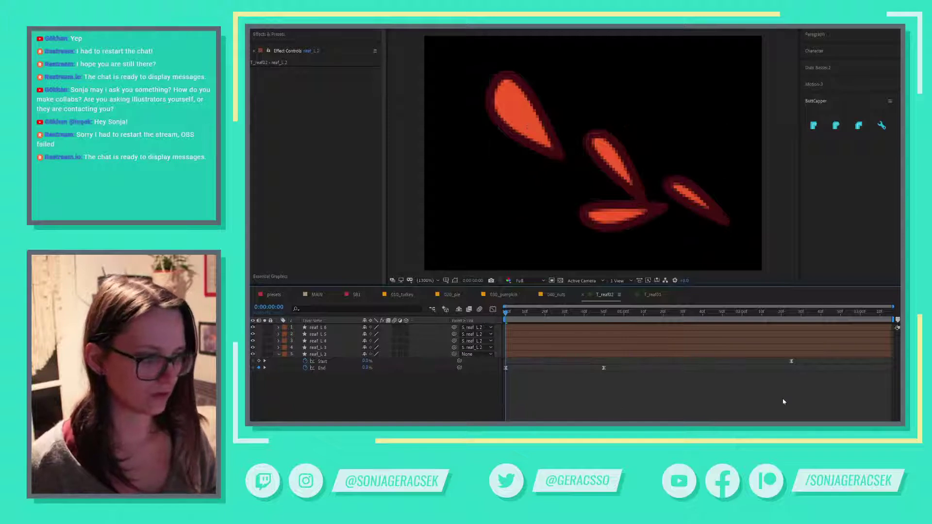
drag(517, 312, 886, 311)
key(space)
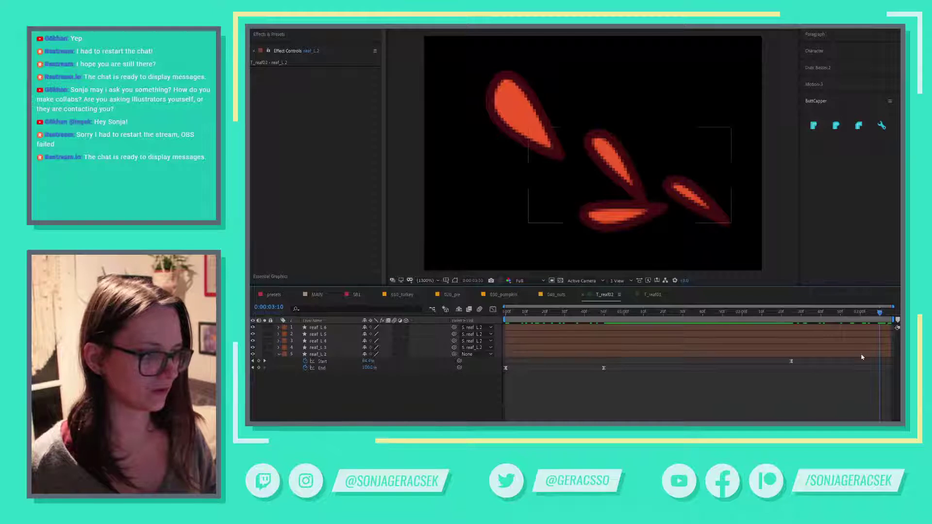
click(265, 355)
key(Home)
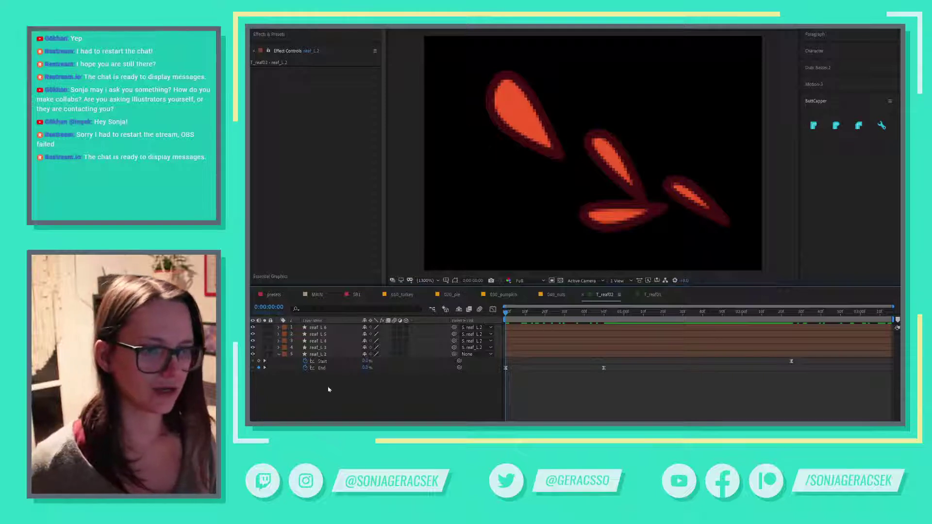
- Using Motion 3, move the leaf anchor points to their stem ends: upper-right corner for reaf_L 4, lower-right for reaf_L 3, 5 and 6
click(320, 348)
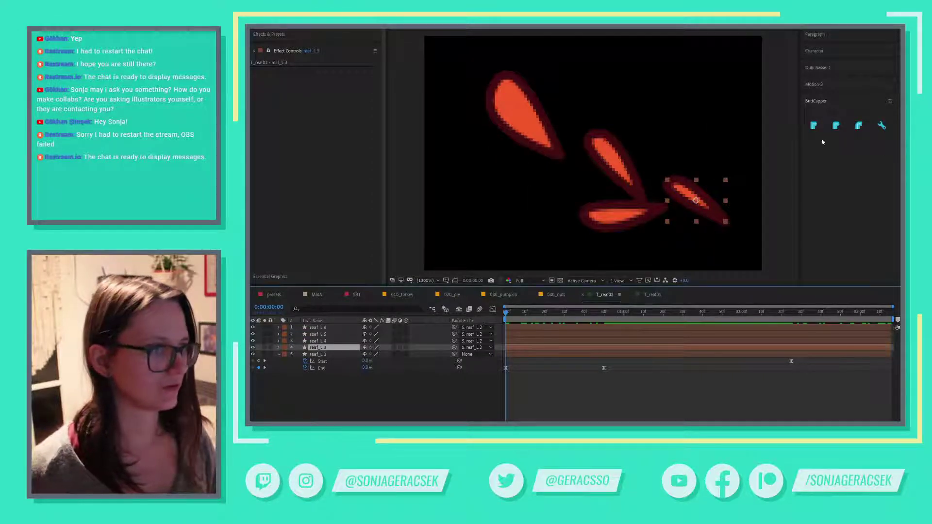
click(809, 91)
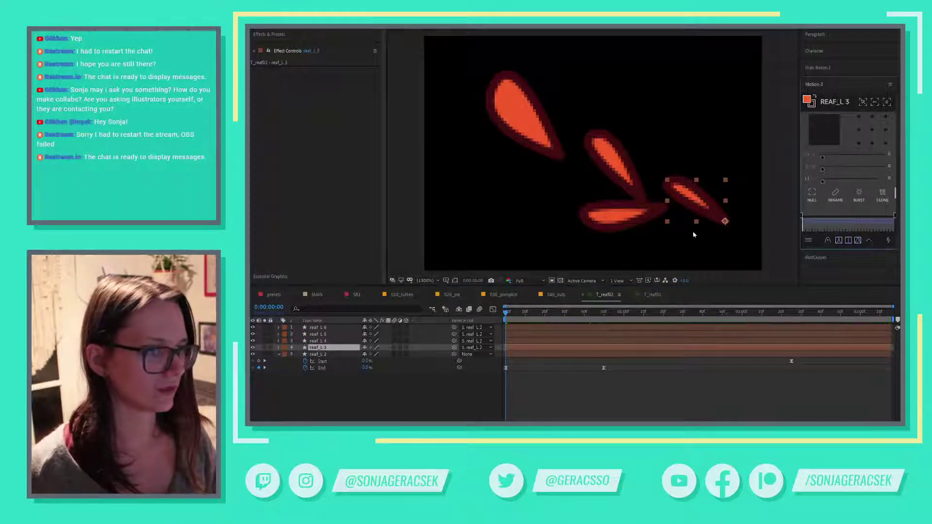
click(638, 223)
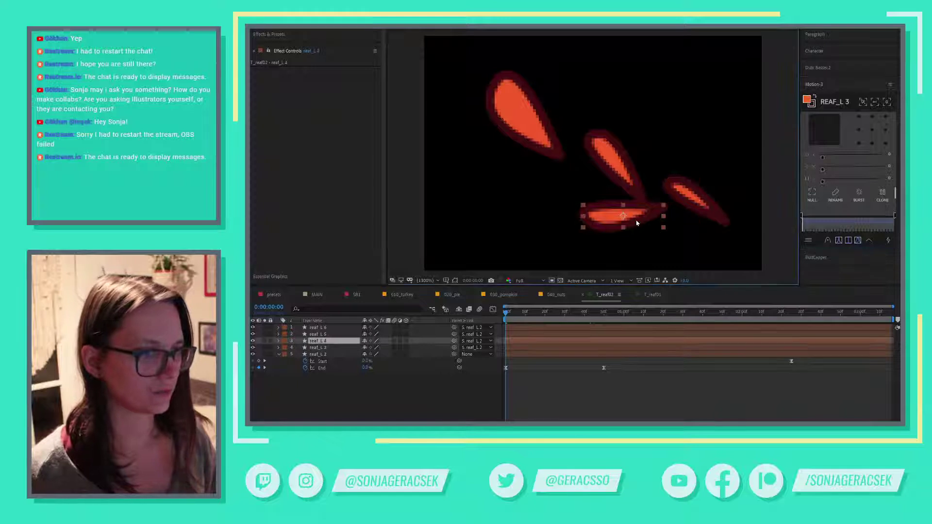
click(611, 147)
click(511, 147)
click(885, 145)
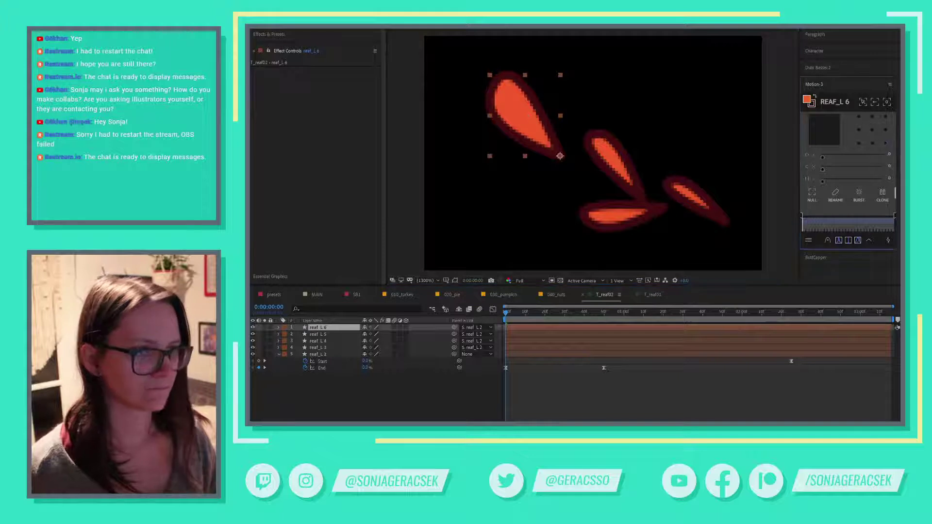
- Copy the Scale animation and expression from reaf 9 in T_reaf01 onto layers reaf_L 3 to reaf_L 6 in T_reaf02
click(653, 295)
scroll(466, 387, up, 1)
scroll(466, 387, up, 10)
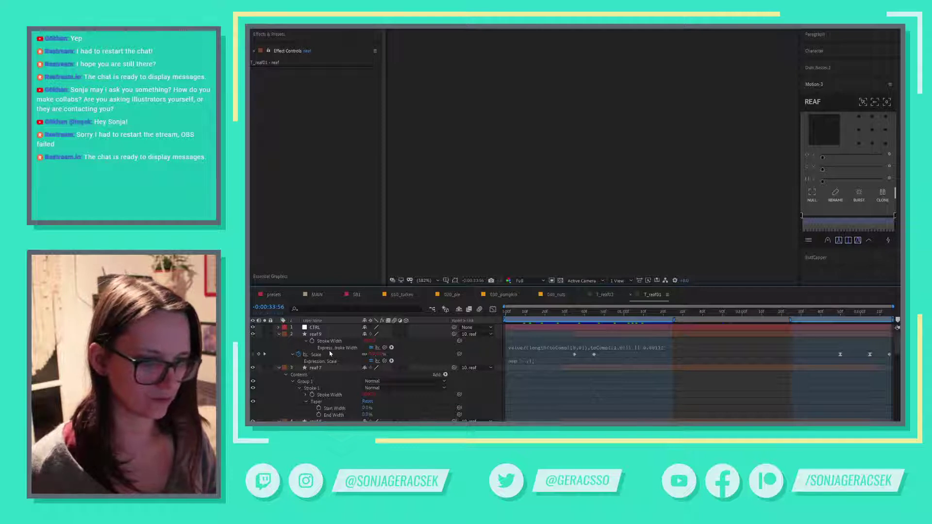
click(334, 354)
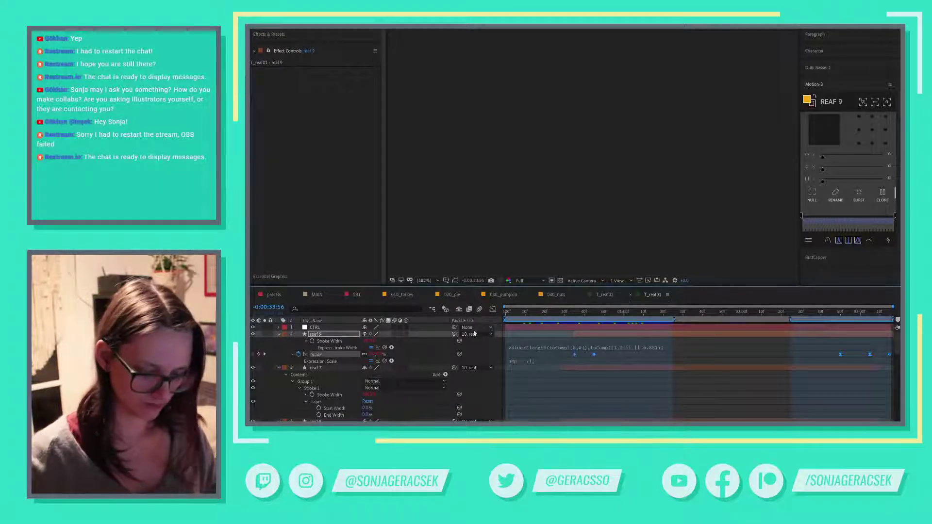
click(605, 297)
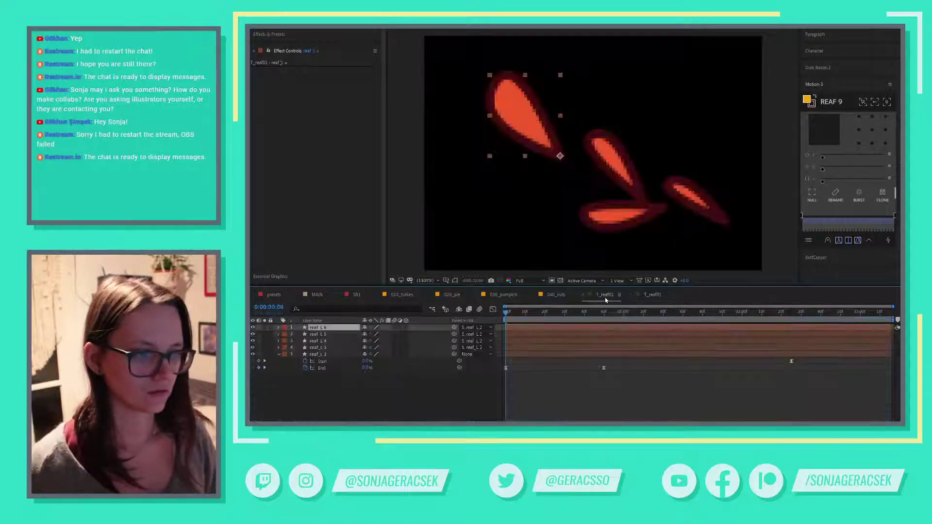
click(318, 348)
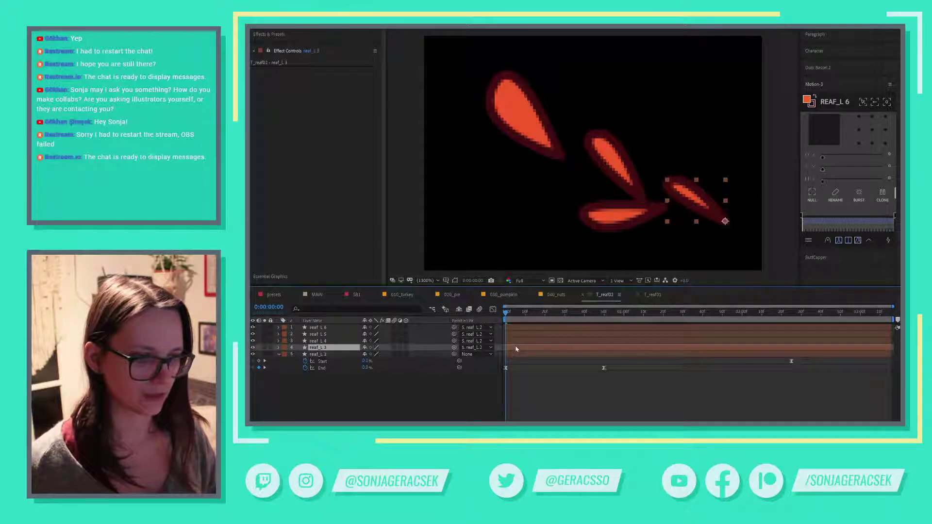
shift+click(320, 328)
key(ctrl+v)
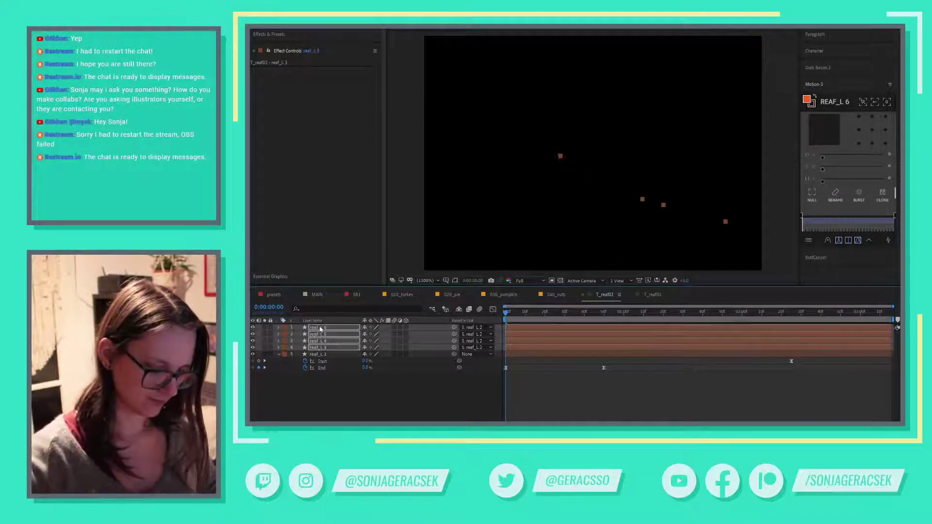
- Shift reaf_L 4's start and its opening Scale keyframes to begin at 0:00:00:22
click(579, 421)
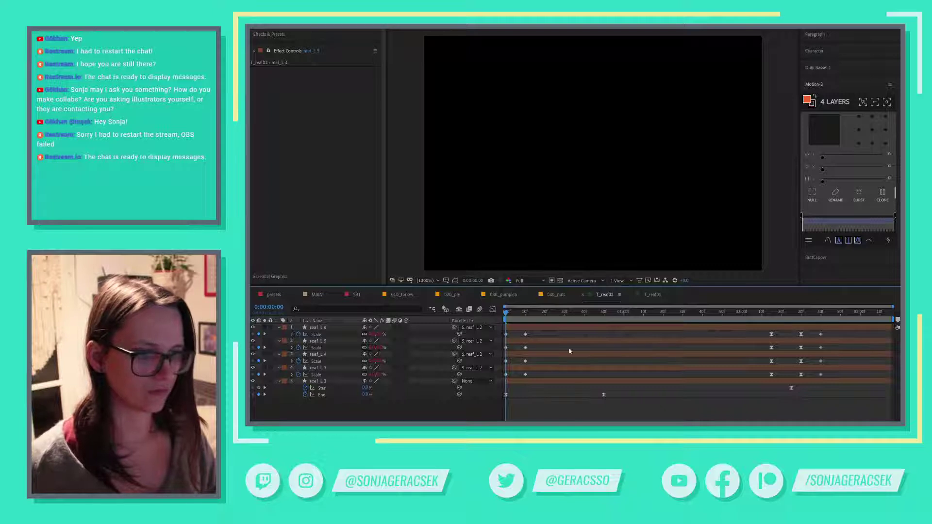
drag(507, 314, 549, 316)
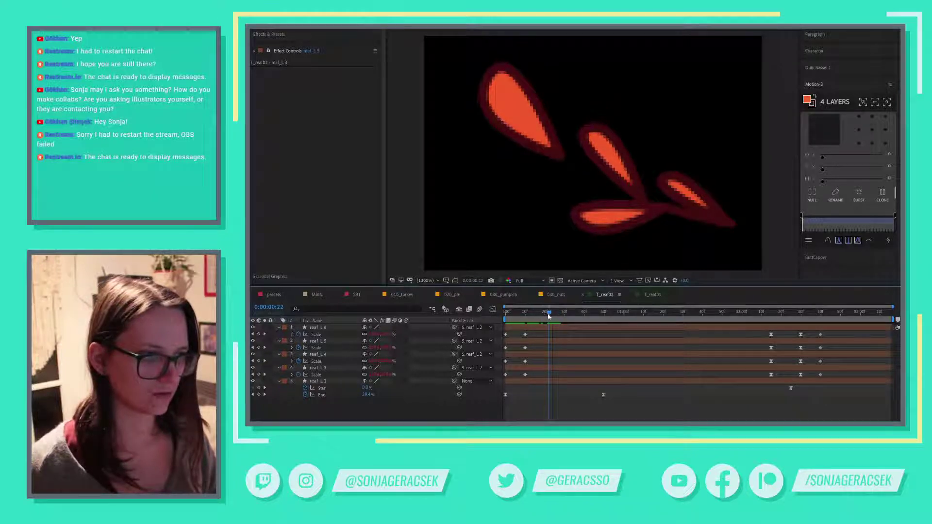
click(552, 359)
mouse_move(537, 366)
mouse_down()
mouse_move(502, 359)
mouse_move(546, 363)
mouse_up()
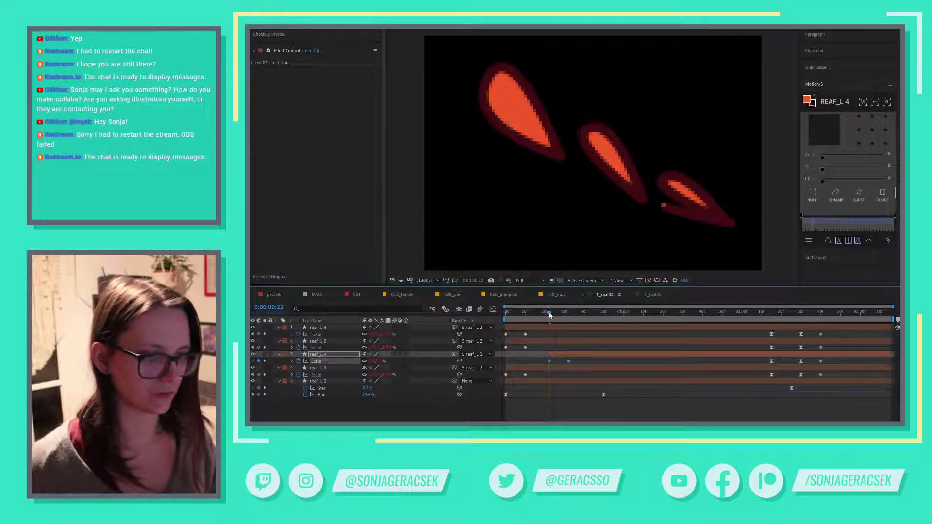
- Shift reaf_L 5's start and its opening Scale keyframes to begin at 0:00:00:24
mouse_move(548, 314)
mouse_down()
mouse_move(563, 315)
mouse_move(552, 317)
mouse_up()
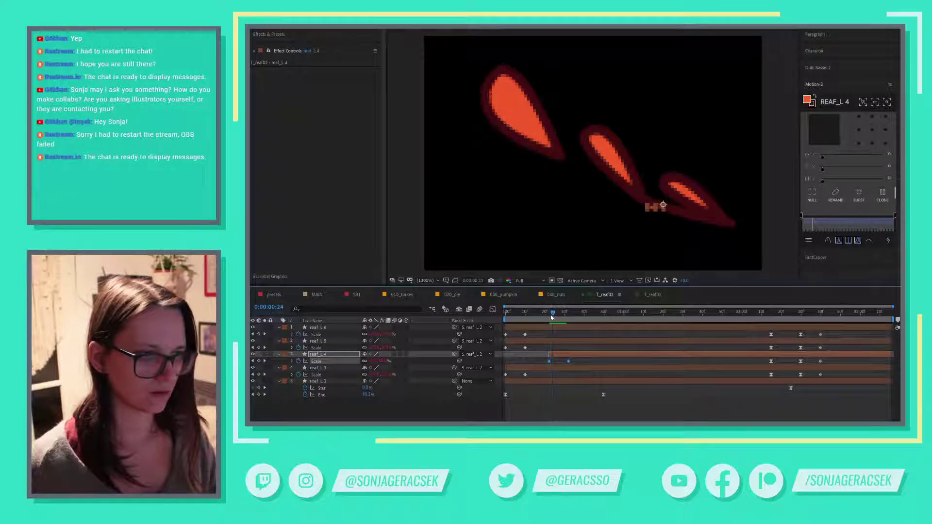
click(561, 341)
drag(537, 353, 557, 350)
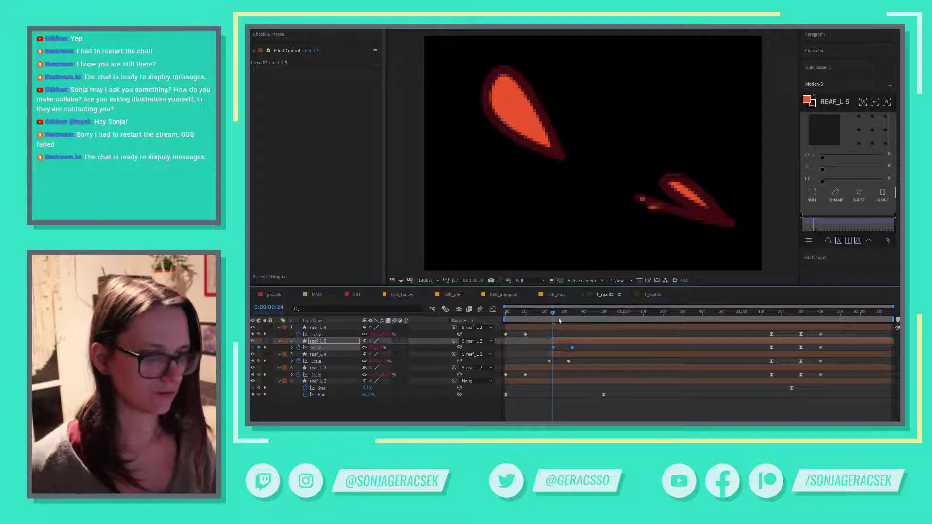
- Shift reaf_L 6's start and its opening Scale keyframes to begin at 0:00:00:30
mouse_move(554, 317)
mouse_down()
mouse_move(575, 317)
mouse_move(566, 318)
mouse_up()
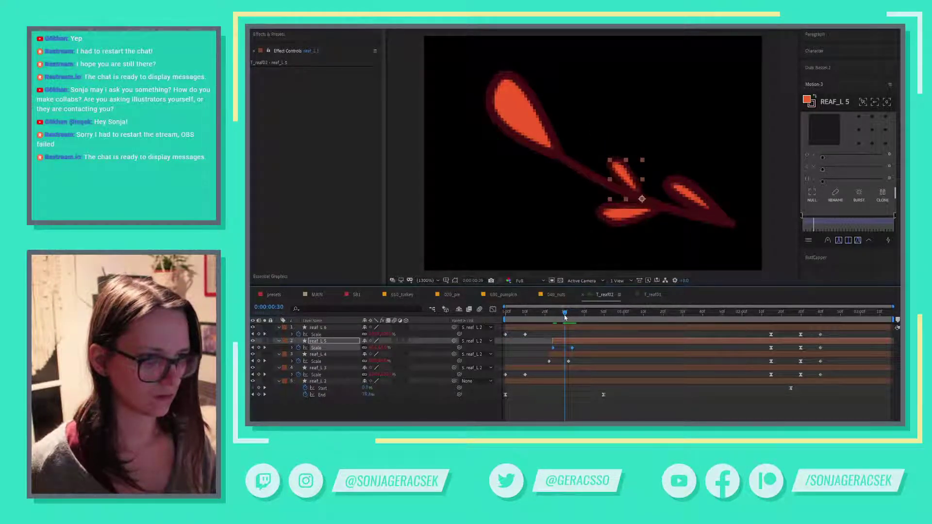
click(576, 328)
drag(501, 343, 566, 338)
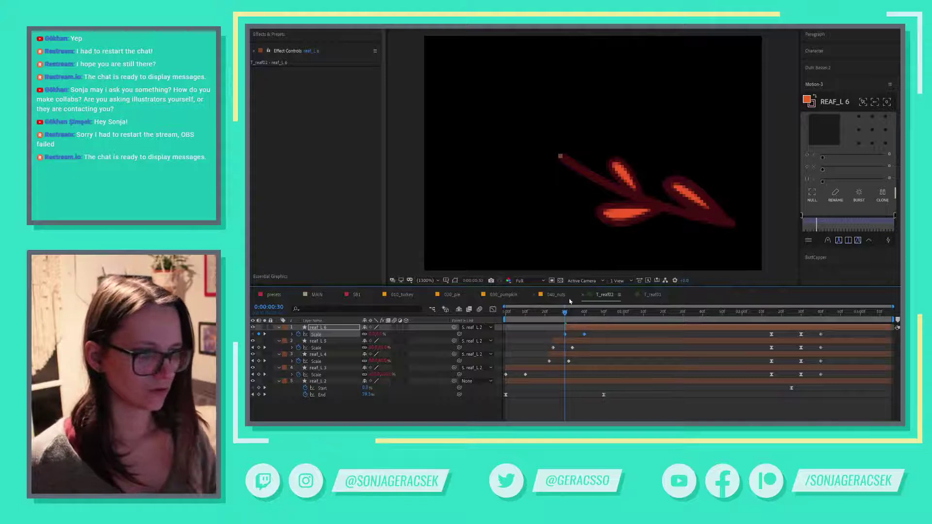
- Move reaf_L 3's closing Scale keyframes to start at 0:00:02:25, trim the layer's end at 0:00:02:50 and preview the shrinking
click(745, 313)
drag(747, 313, 797, 309)
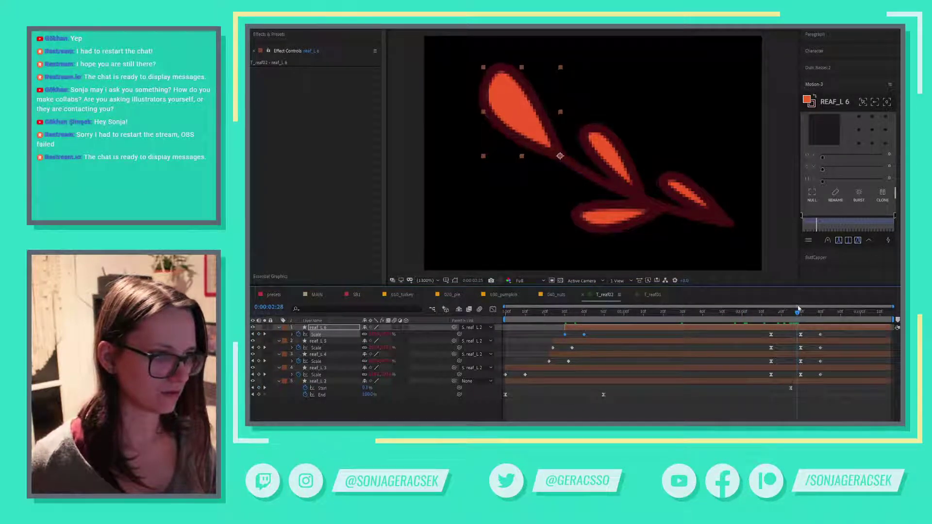
drag(827, 376, 789, 378)
mouse_move(784, 316)
mouse_down()
mouse_move(848, 319)
mouse_move(839, 326)
mouse_up()
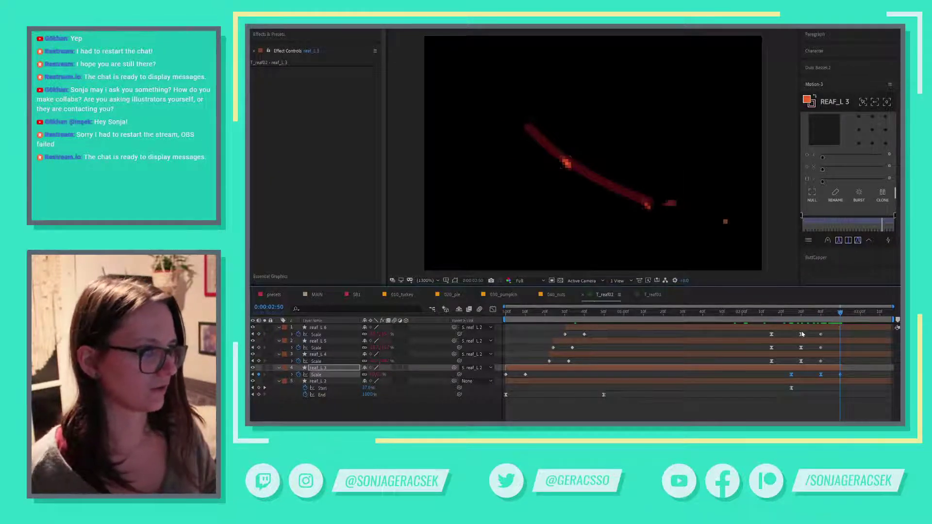
key(alt+bracketright)
drag(860, 313, 838, 318)
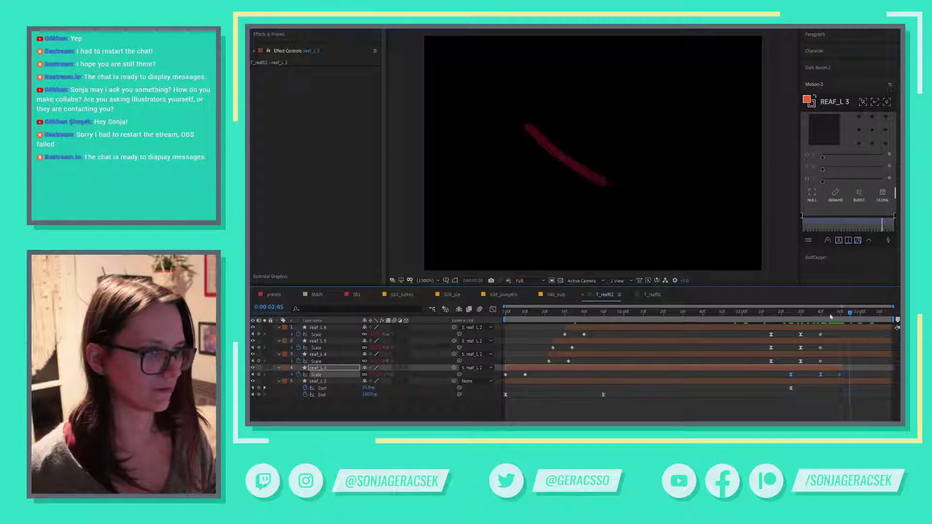
click(815, 317)
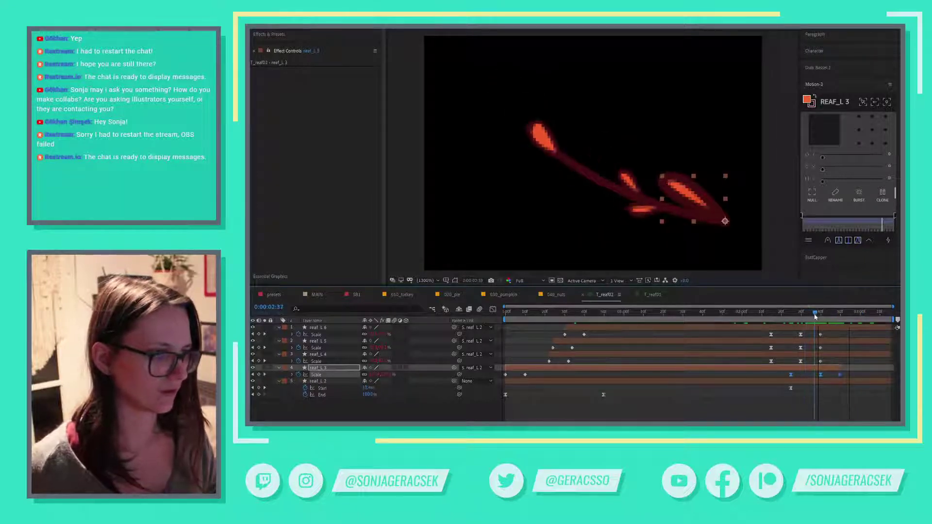
drag(816, 317, 831, 316)
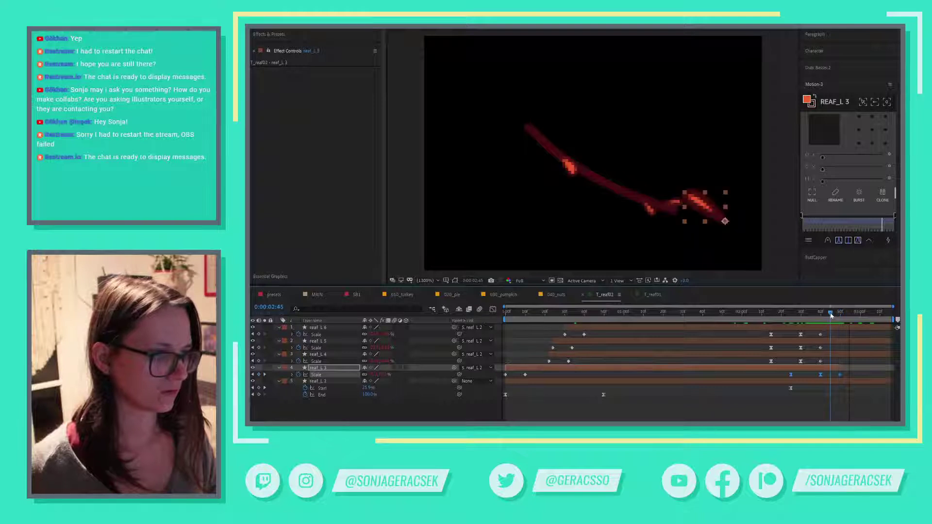
- Delay the closing Scale keyframes, starting reaf_L 5 and reaf_L 6 at 0:00:02:25 and reaf_L 4 at 0:00:02:45
click(831, 355)
drag(833, 359, 754, 367)
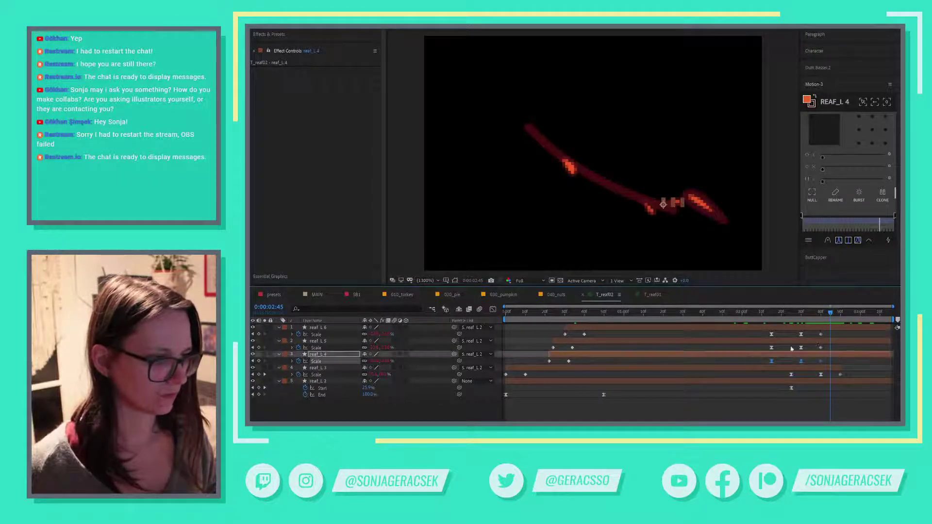
drag(831, 336, 819, 362)
click(792, 362)
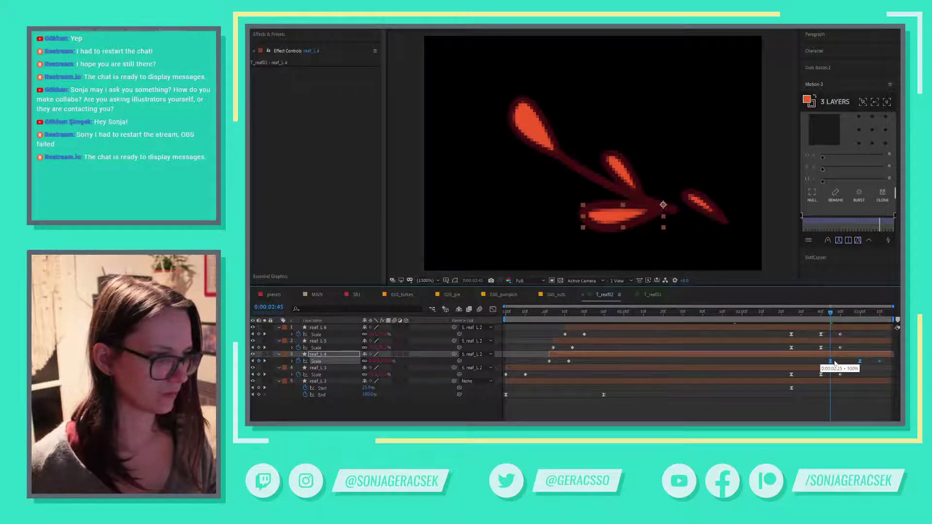
- Preview the branch disappearing and try moving reaf_L 4's closing Scale keyframes earlier, so the last falls at 0:00:02:48
drag(791, 313, 845, 311)
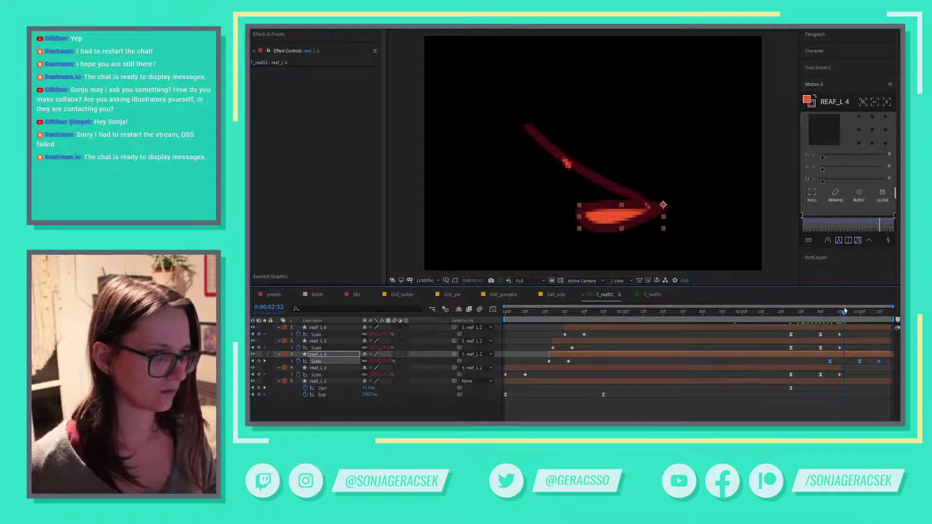
drag(843, 312, 838, 311)
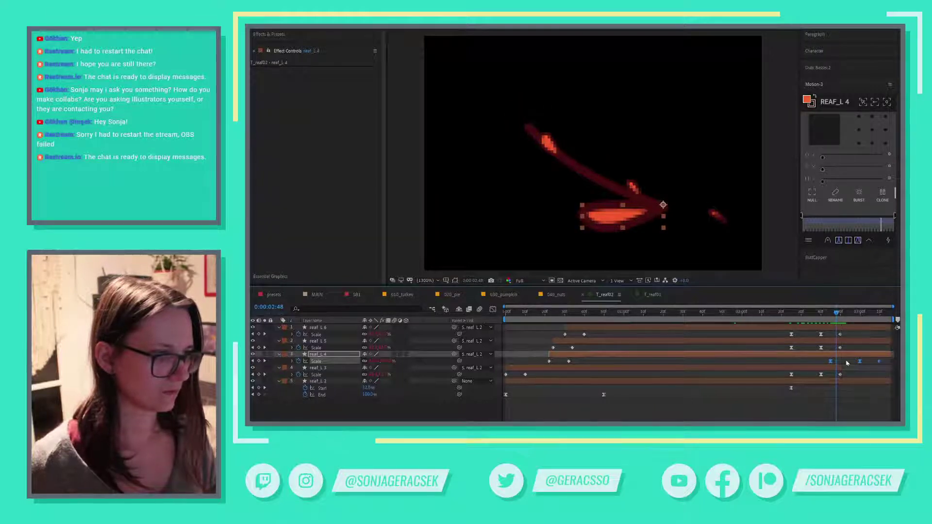
drag(880, 362, 775, 379)
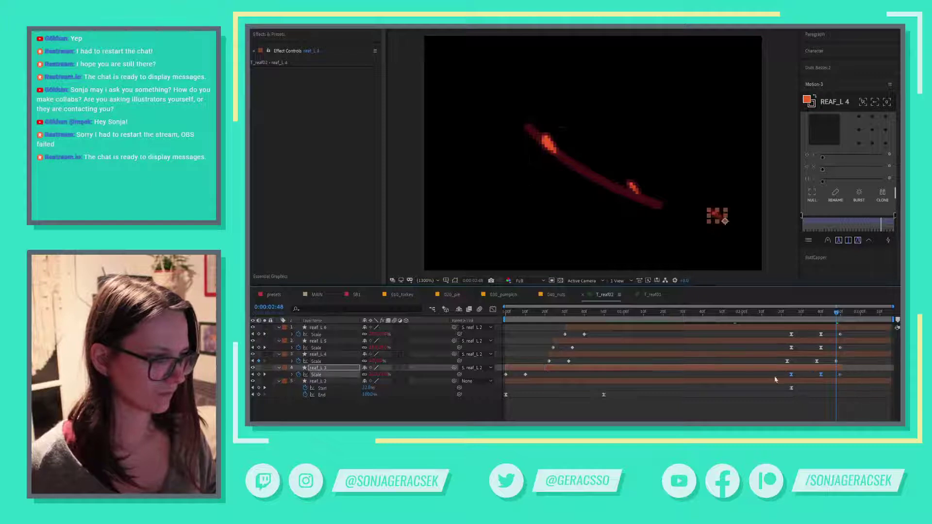
- In T_reaf01, reveal the leaves' Scale keyframes and examine how their closing timing follows the disappearing stem
click(637, 294)
scroll(834, 390, down, 10)
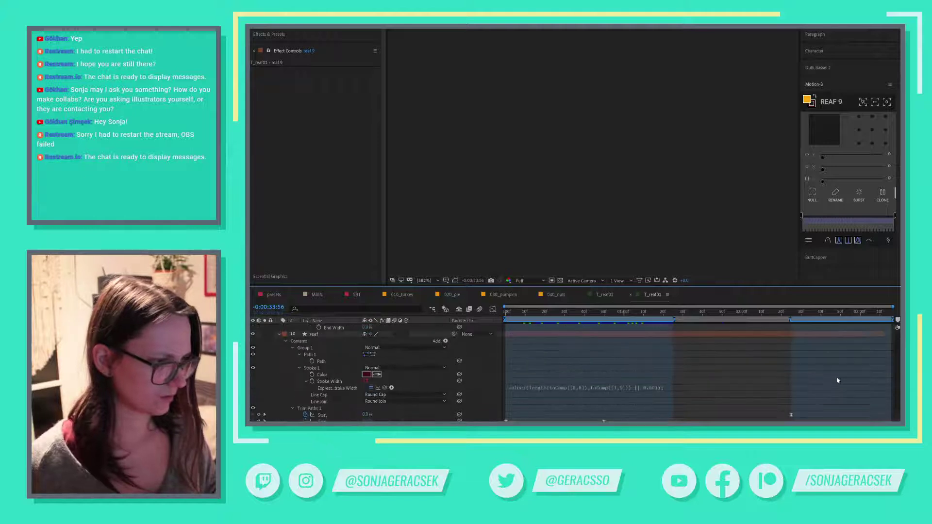
key(u)
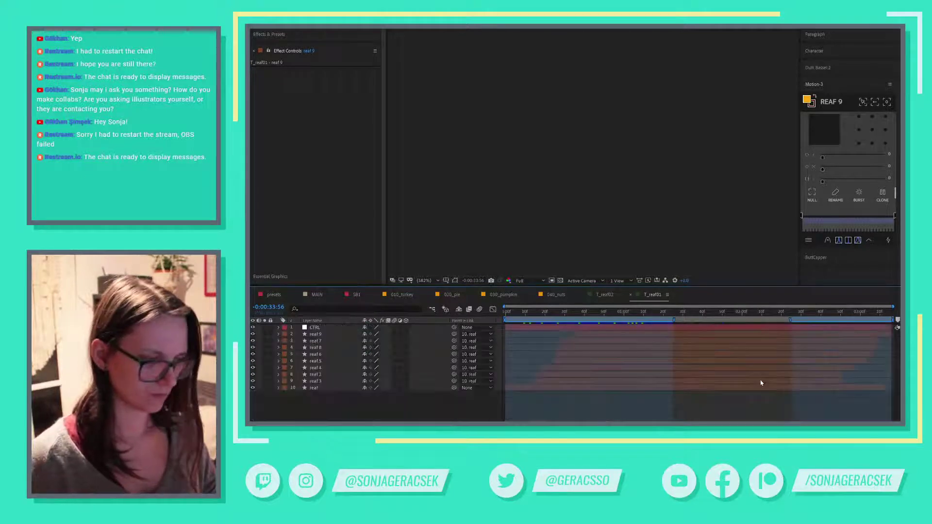
click(806, 396)
key(s)
scroll(821, 398, down, 2)
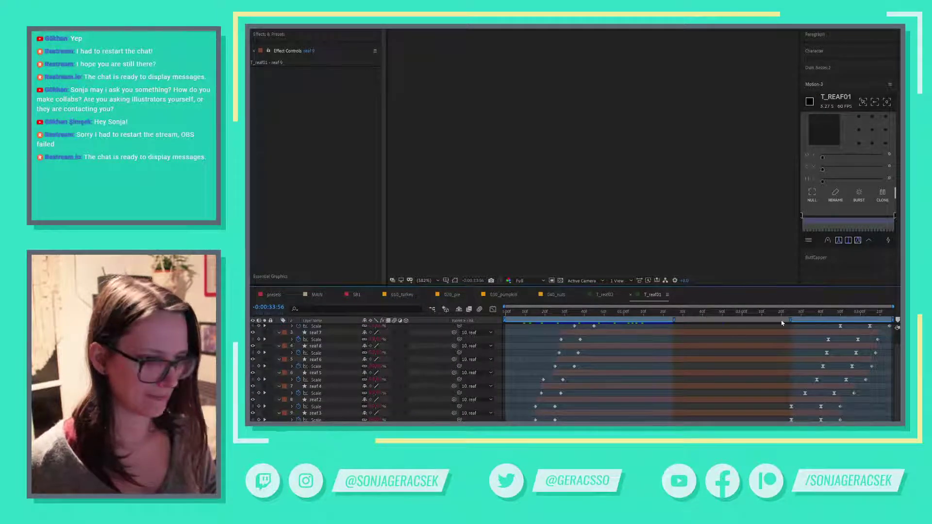
click(798, 314)
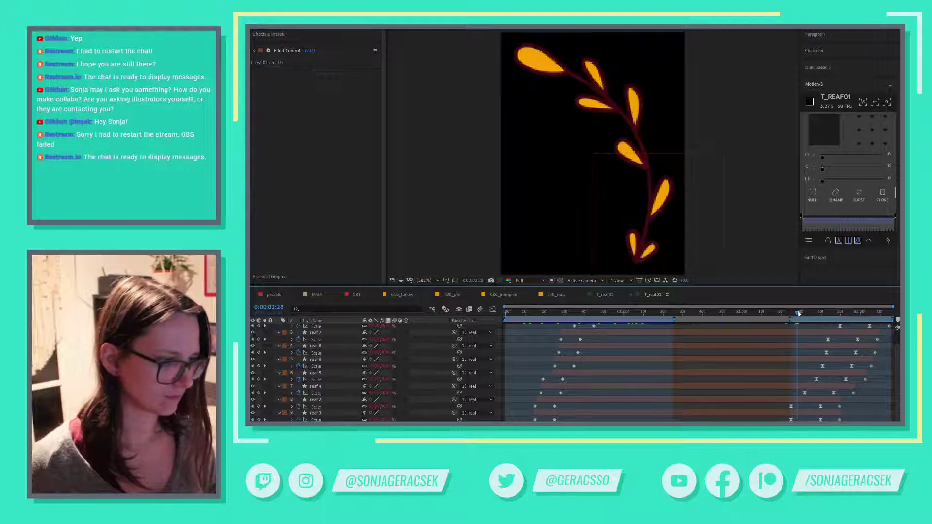
drag(805, 313, 858, 313)
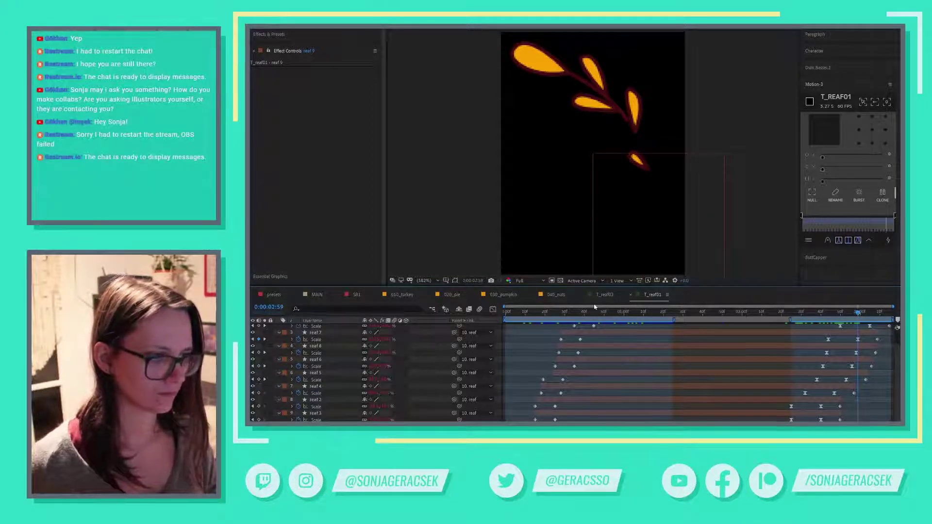
- Compare T_reaf02's closing leaf animation with T_reaf01 and examine the leaves' timing up to 0:00:02:48
click(611, 297)
mouse_move(782, 314)
mouse_down()
mouse_move(829, 316)
mouse_move(791, 319)
mouse_up()
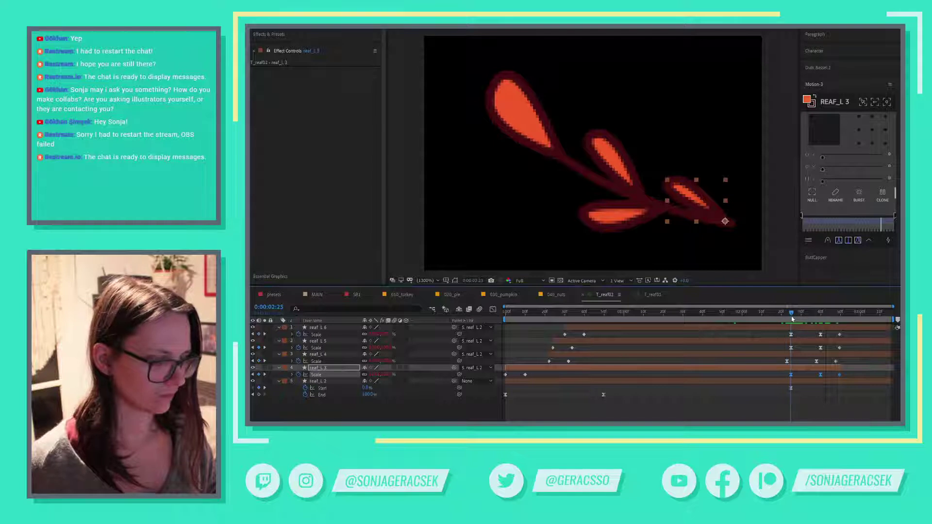
click(655, 295)
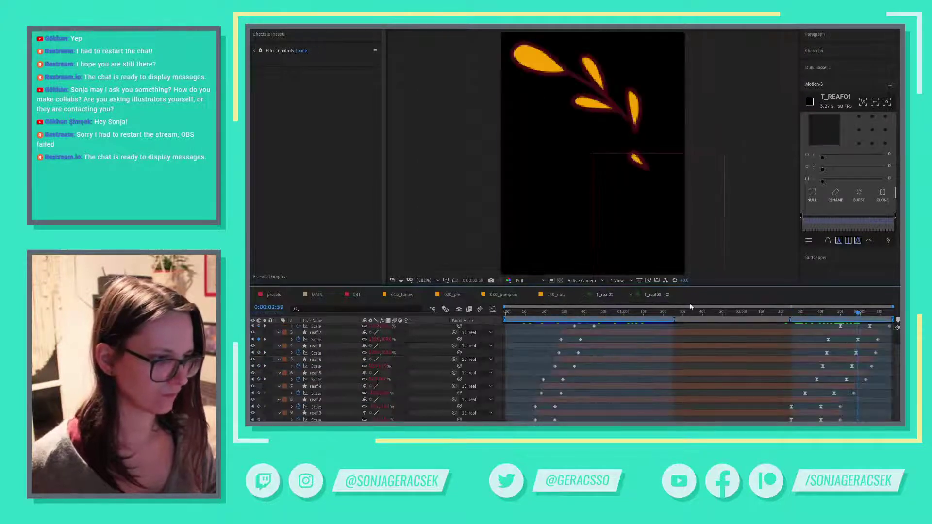
click(609, 296)
drag(793, 316, 837, 316)
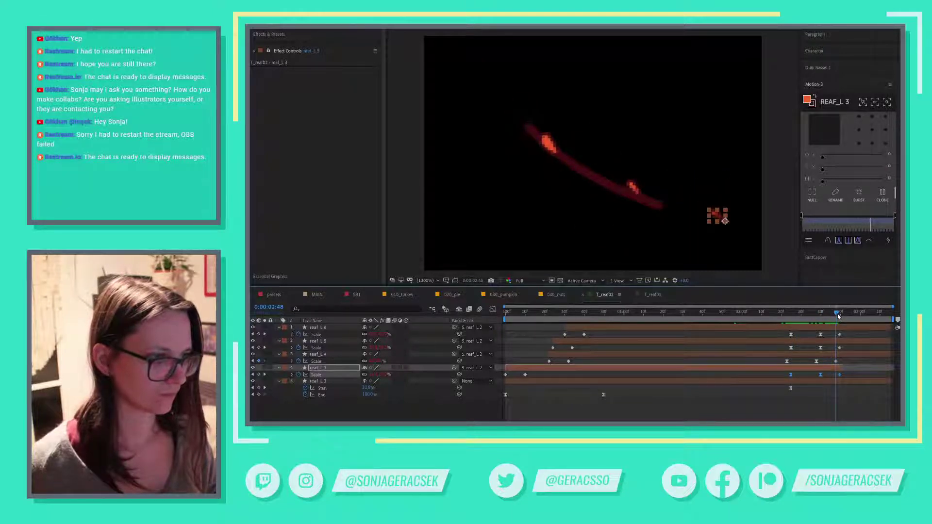
- Try shifting reaf_L 5's closing Scale keyframes so the last one falls at 0:00:02:51
drag(839, 316, 843, 317)
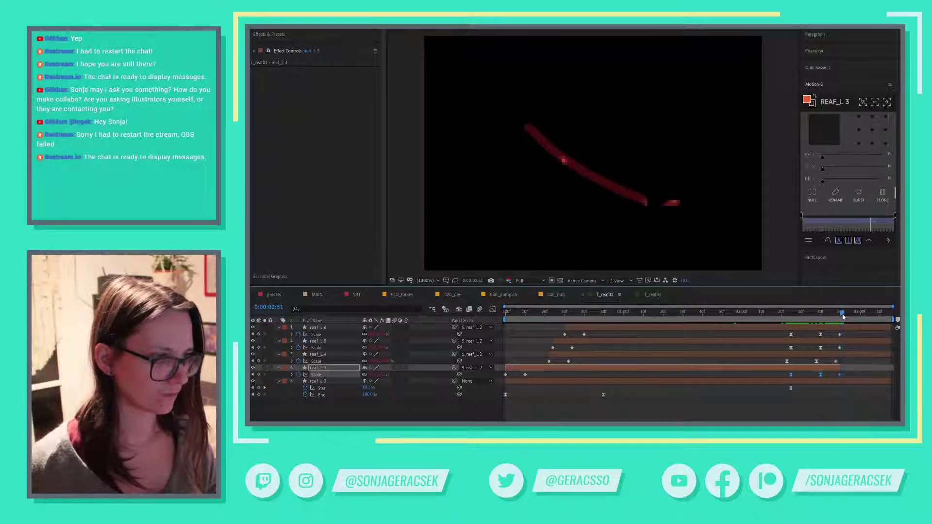
drag(848, 350, 783, 350)
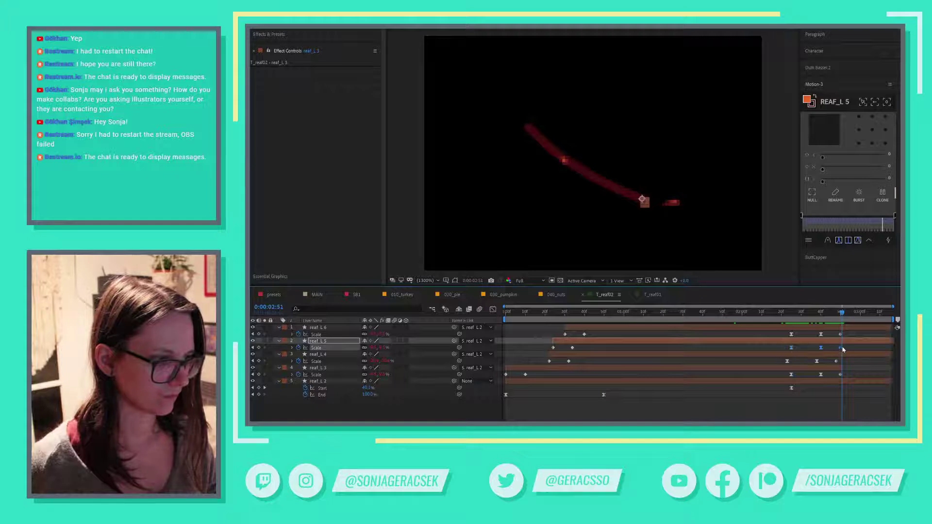
drag(843, 350, 844, 350)
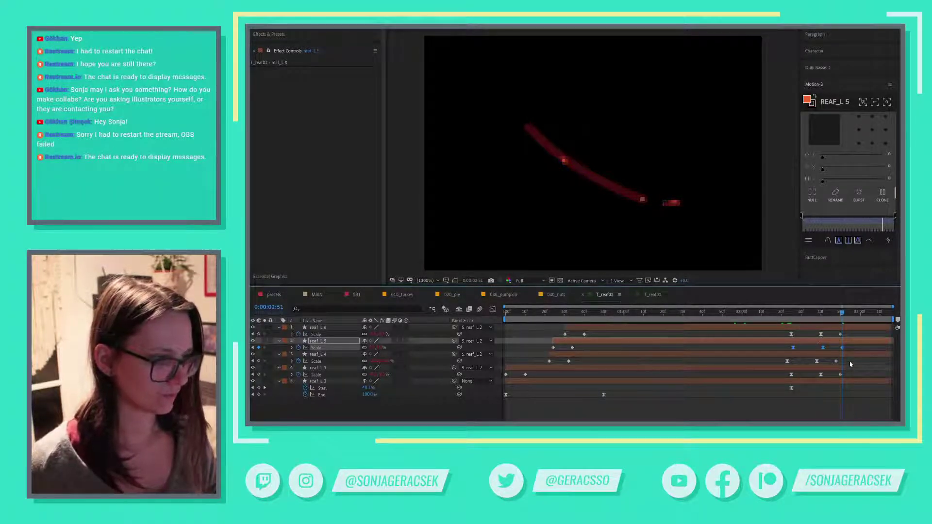
- Retime reaf_L 4's closing Scale keyframes so the middle one falls at 0:00:02:47, and go to the last one at 0:00:02:57
drag(788, 315, 834, 317)
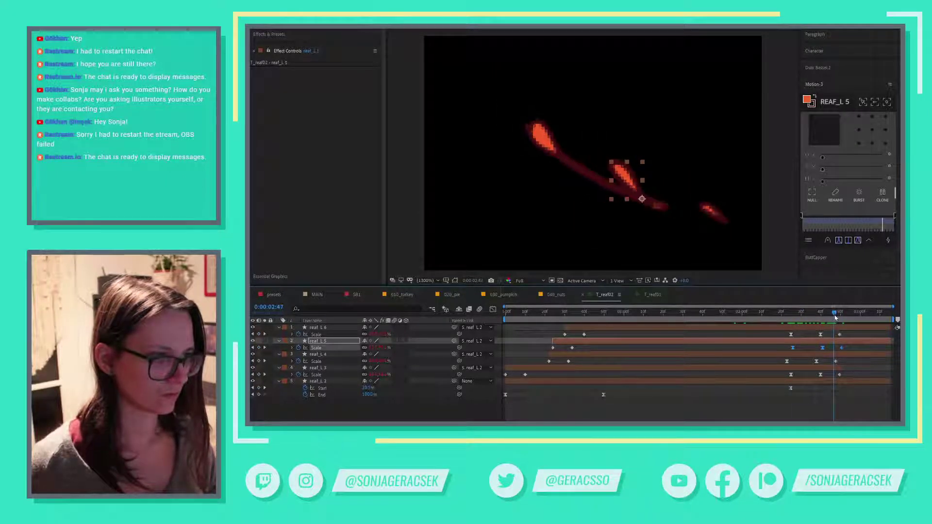
mouse_move(843, 360)
mouse_down()
mouse_move(785, 366)
mouse_move(875, 365)
mouse_move(835, 364)
mouse_up()
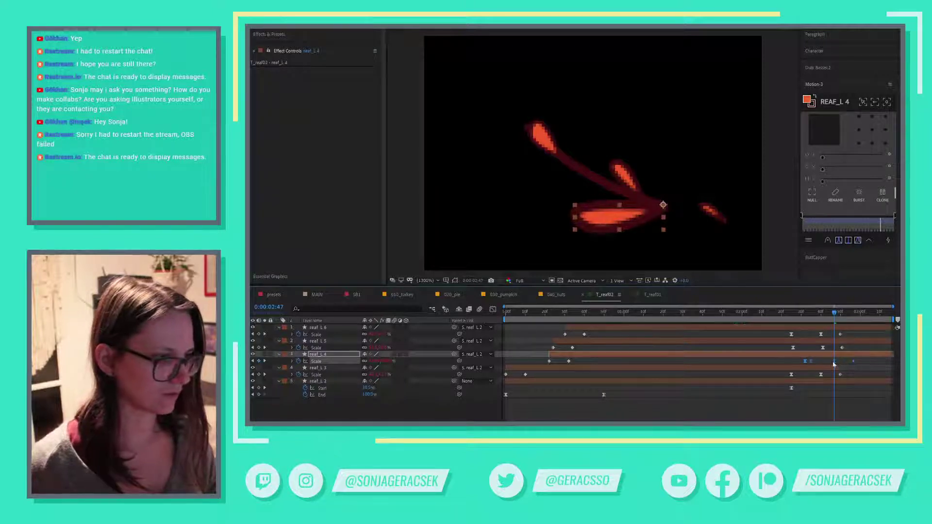
click(856, 312)
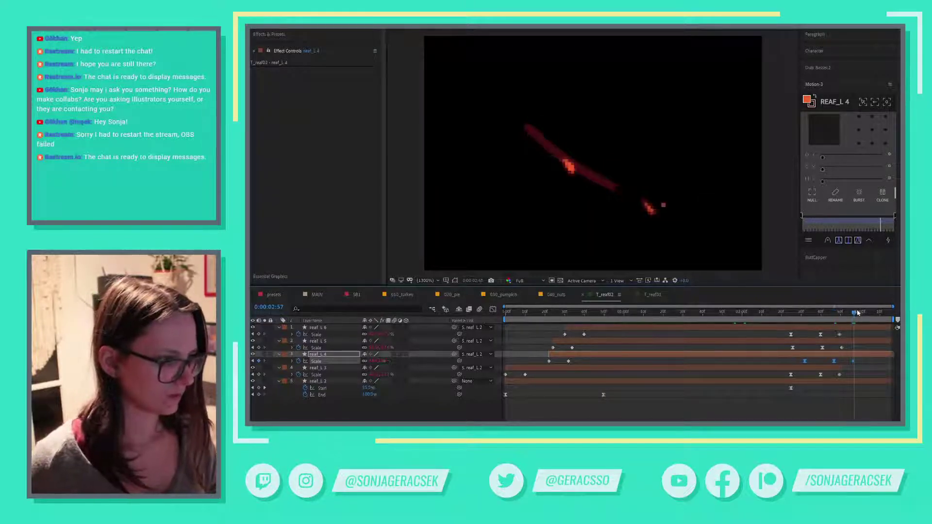
- Retime reaf_L 5's closing Scale keyframes so the middle one falls at 0:00:02:51, and go to the last one at 0:00:03:01
click(821, 313)
drag(823, 313, 842, 312)
click(793, 347)
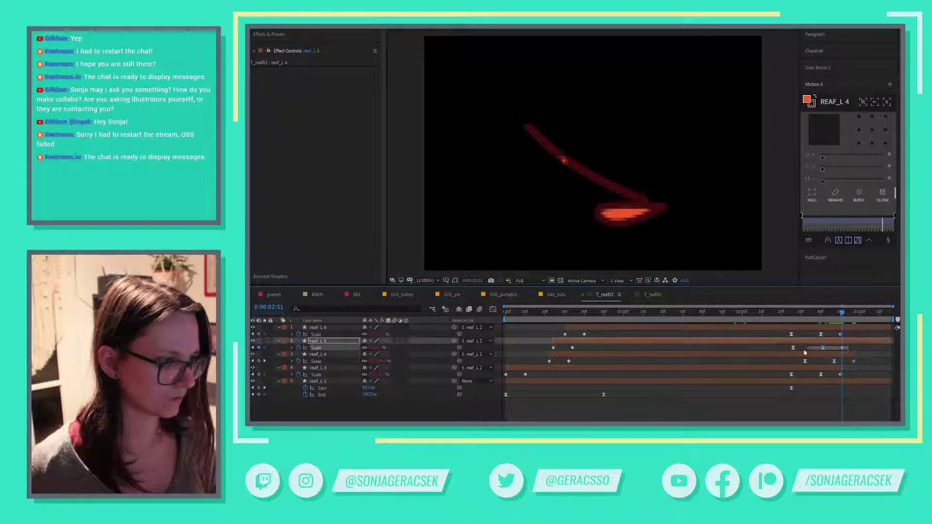
shift+click(823, 347)
drag(823, 348, 843, 349)
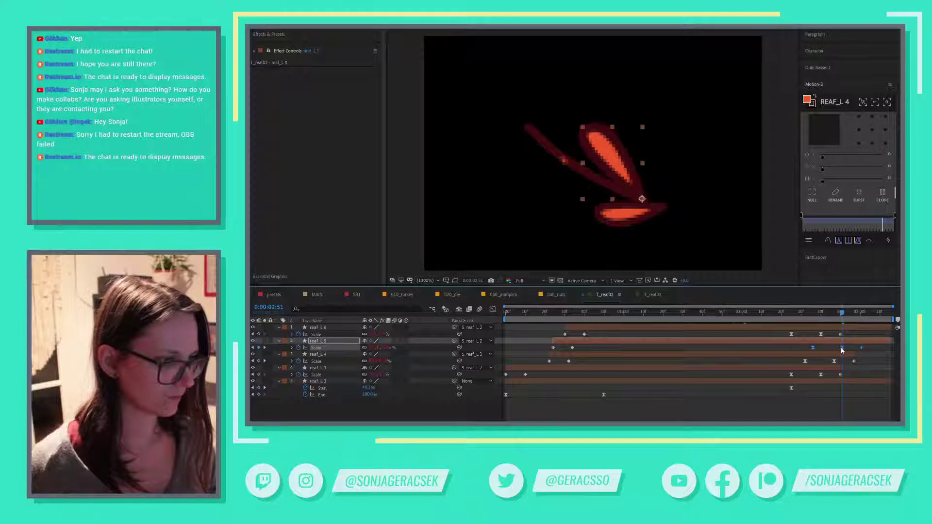
click(862, 313)
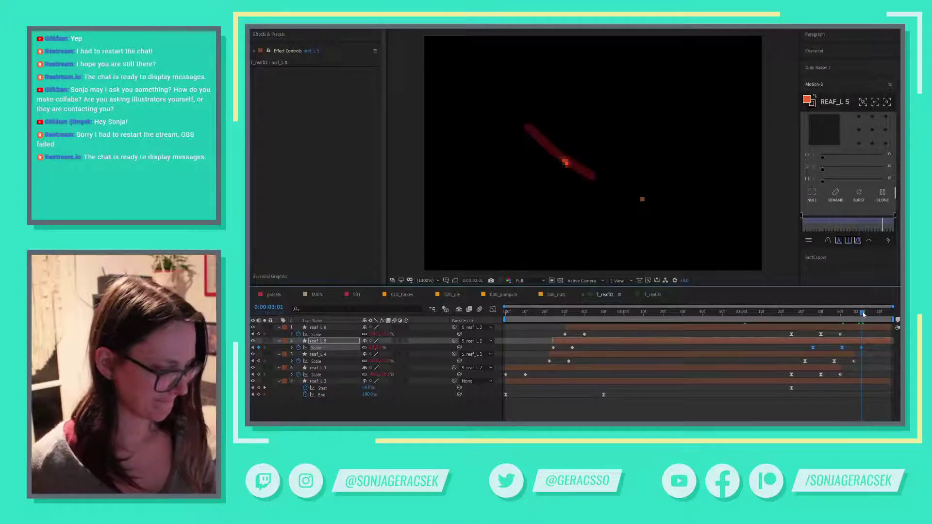
- Shift reaf_L 6's three closing Scale keyframes so the last one falls at 0:00:03:15
drag(868, 314, 781, 339)
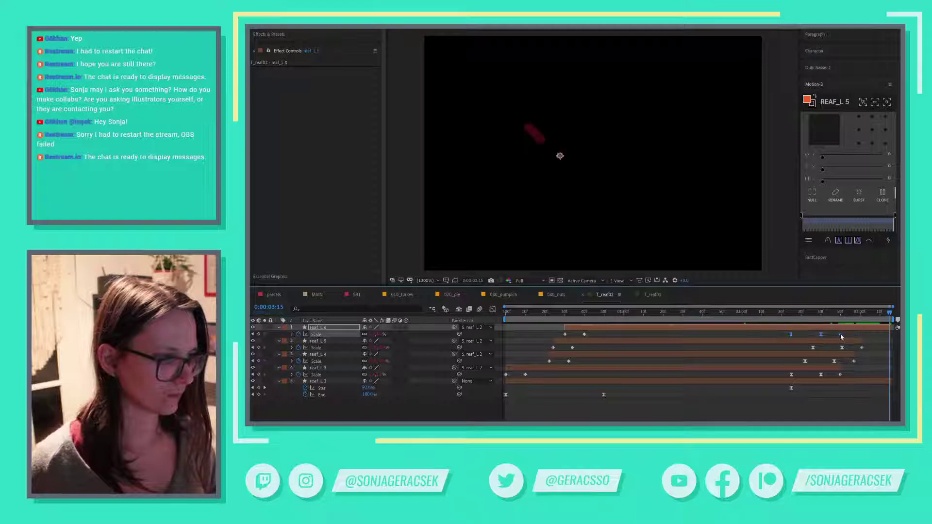
drag(886, 338, 895, 338)
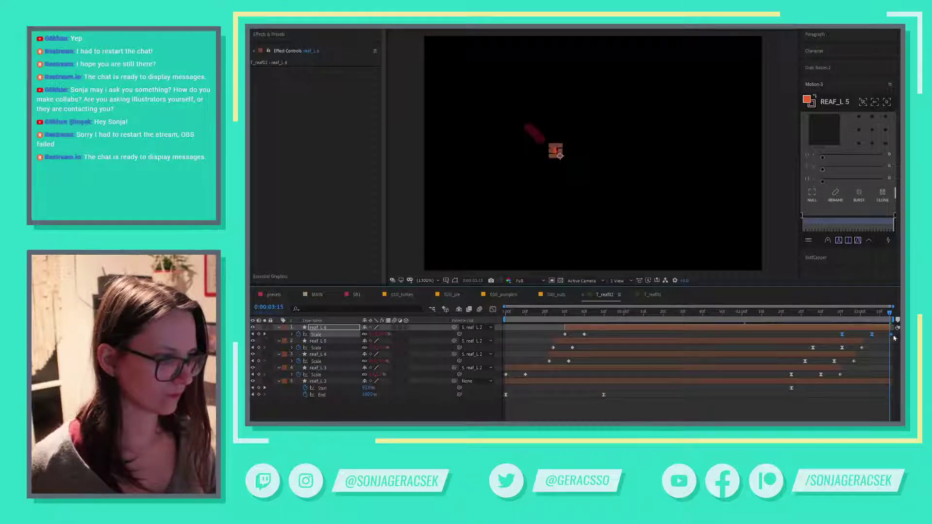
click(887, 381)
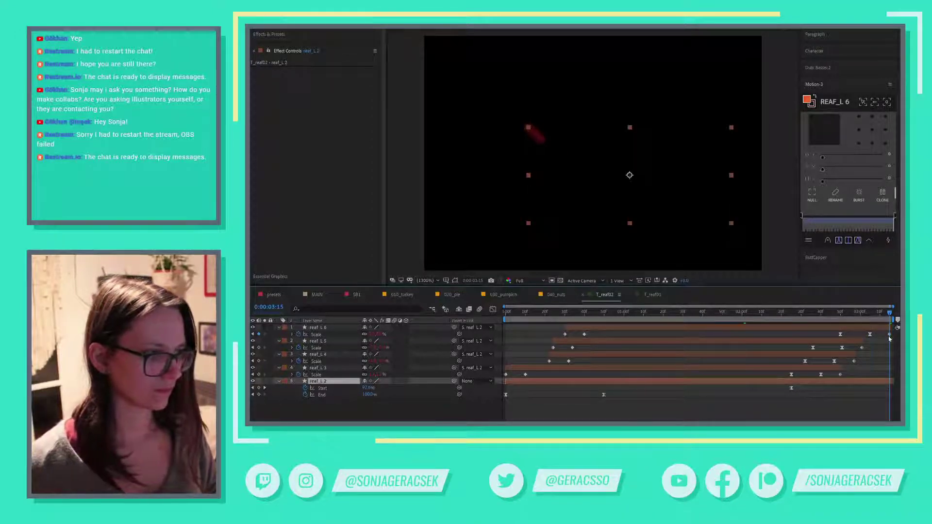
- Compare the closing animation of T_reaf02 with that of T_reaf01 up to 0:00:03:15
drag(869, 309, 891, 311)
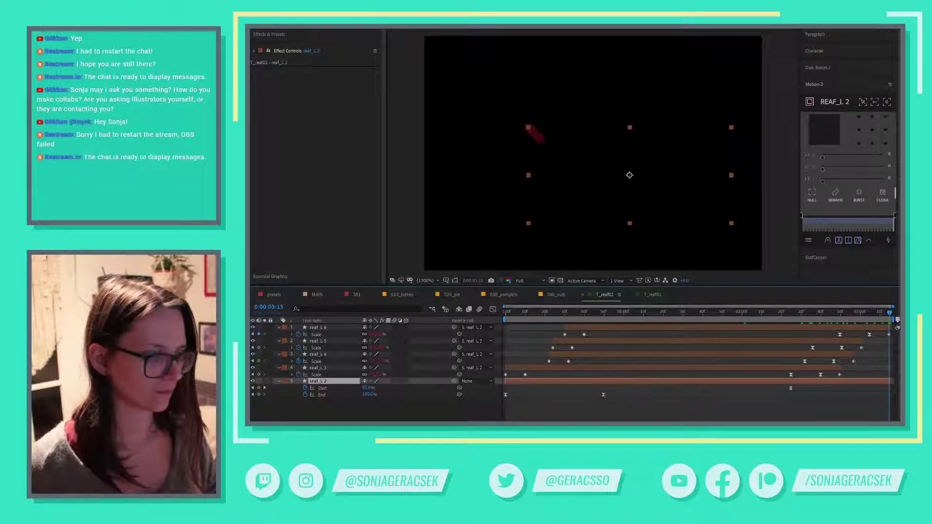
click(653, 294)
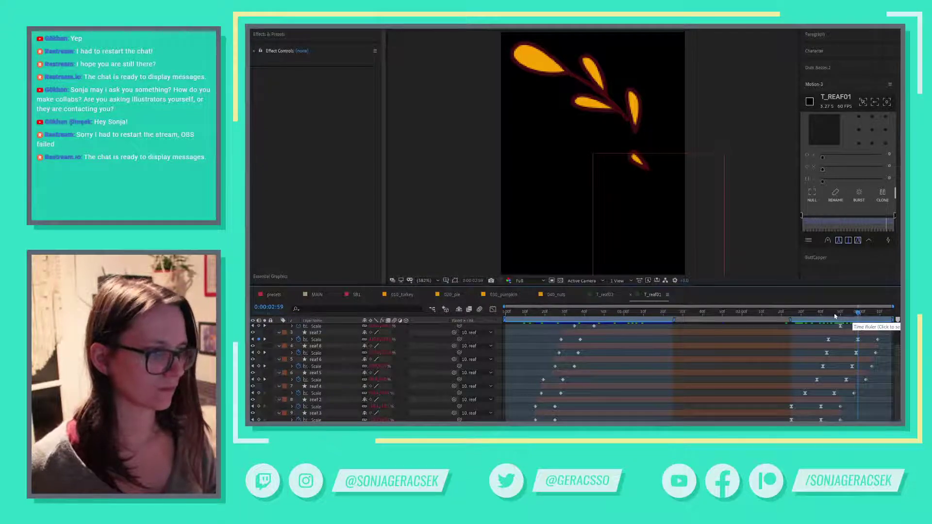
drag(859, 311, 895, 310)
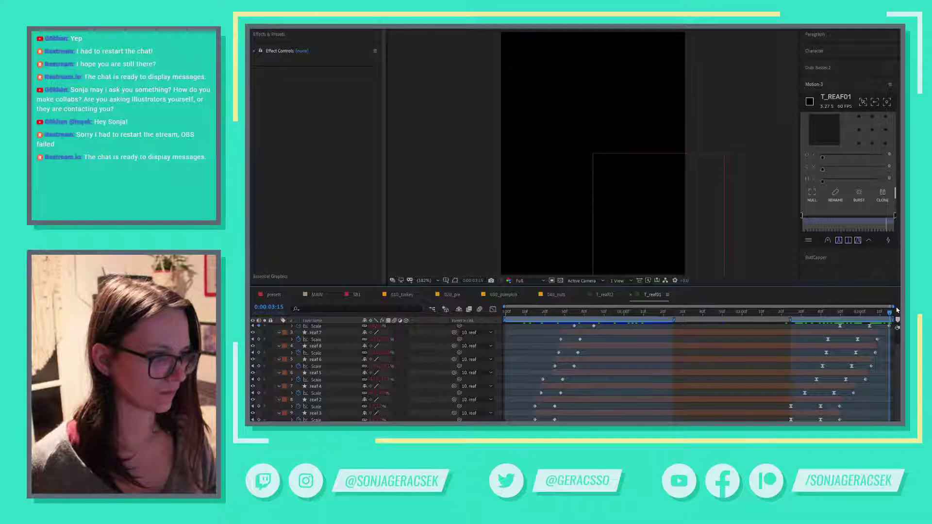
click(613, 296)
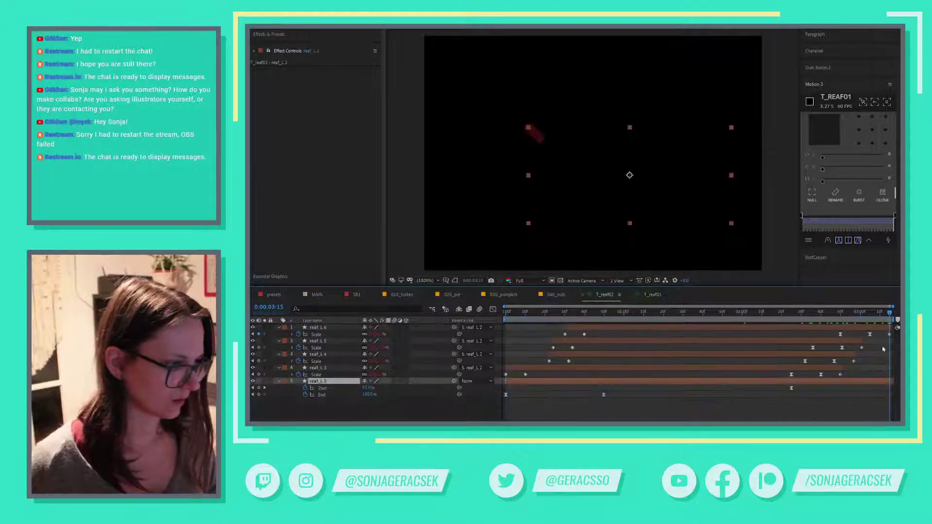
- Trim the end of the reaf_L 2 stem layer at 0:00:03:11 and review the closing animation up to 0:00:03:15
key(Page_Up)
key(Page_Up)
key(Page_Up)
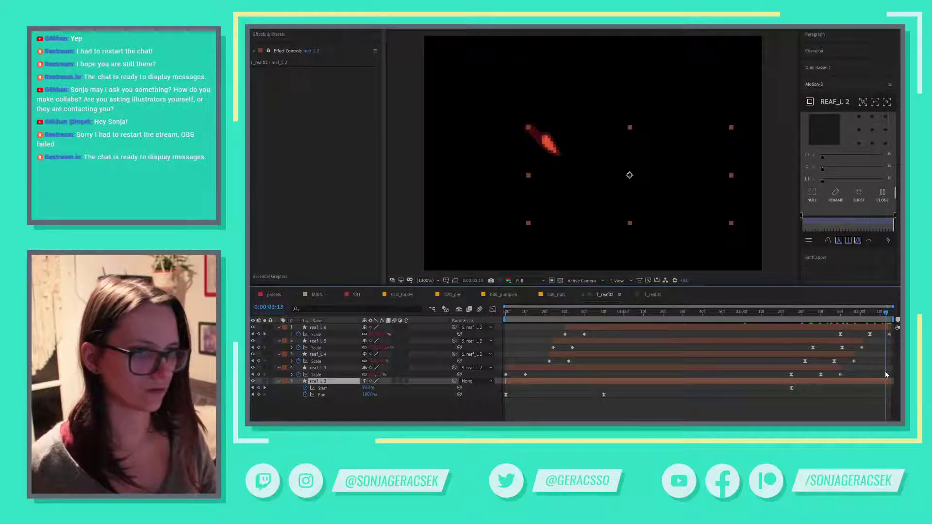
key(Page_Up)
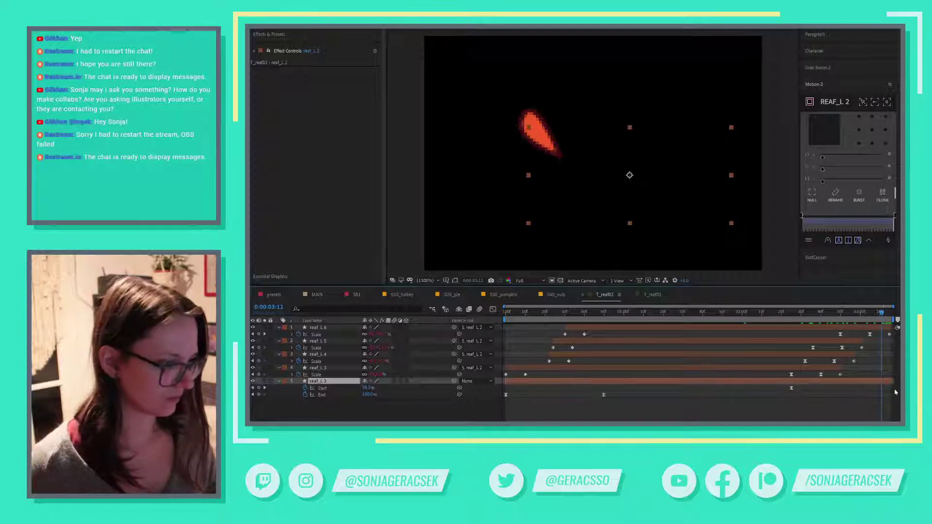
click(863, 414)
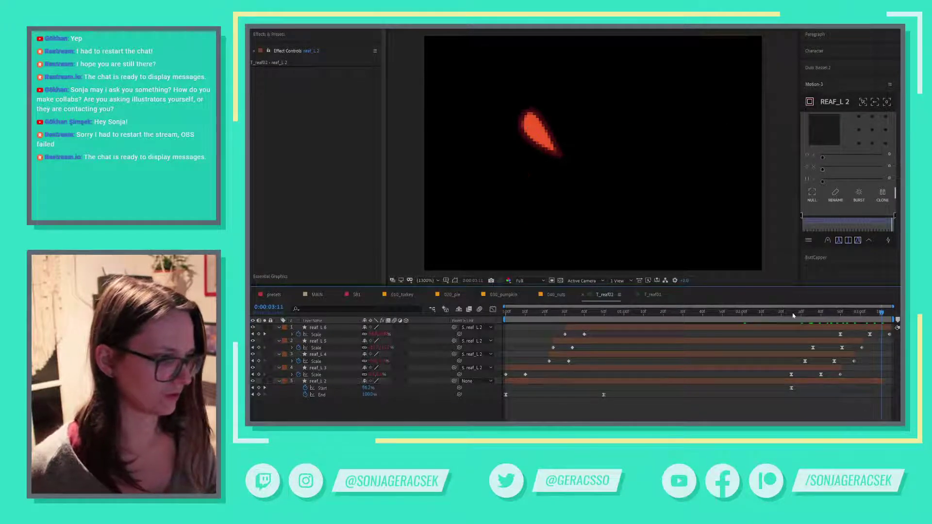
drag(786, 313, 891, 319)
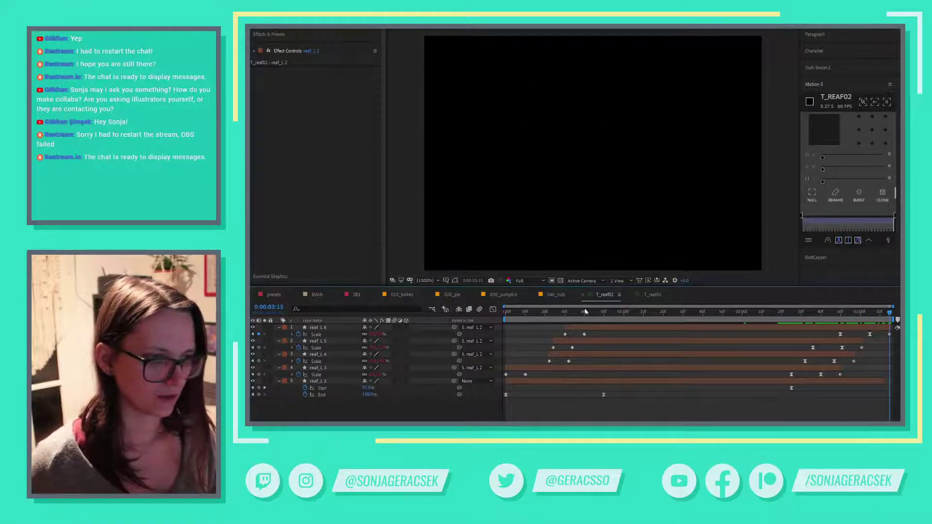
- Set the T_reaf02 work area from the start to 0:00:00:50 and create a protected region from it
drag(586, 311, 605, 312)
key(n)
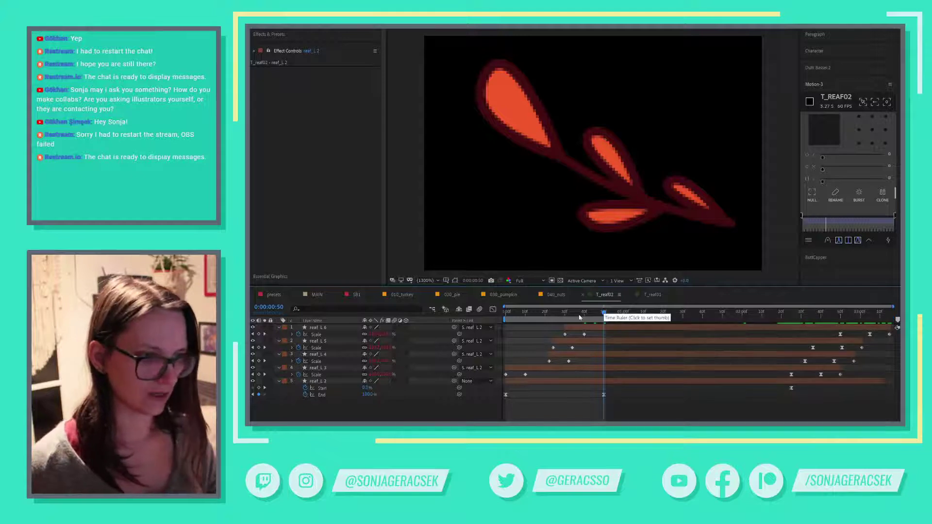
right_click(574, 319)
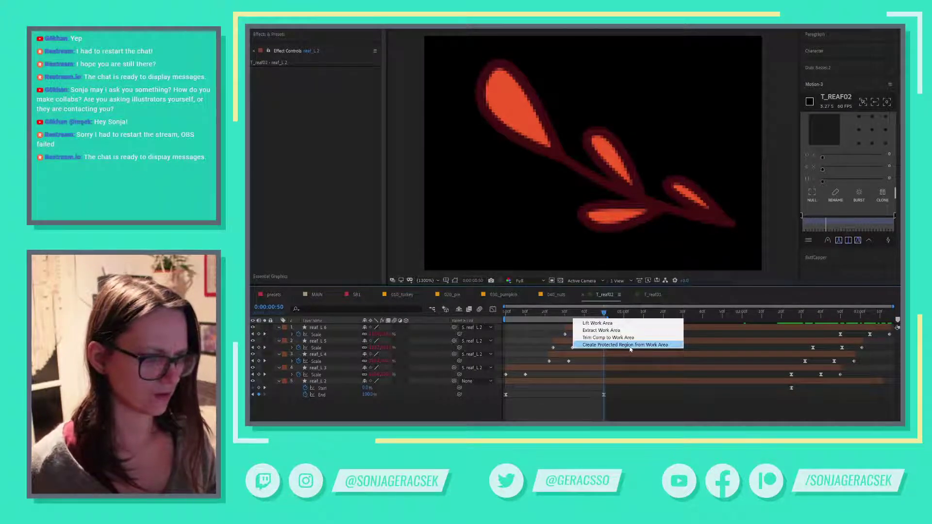
click(631, 346)
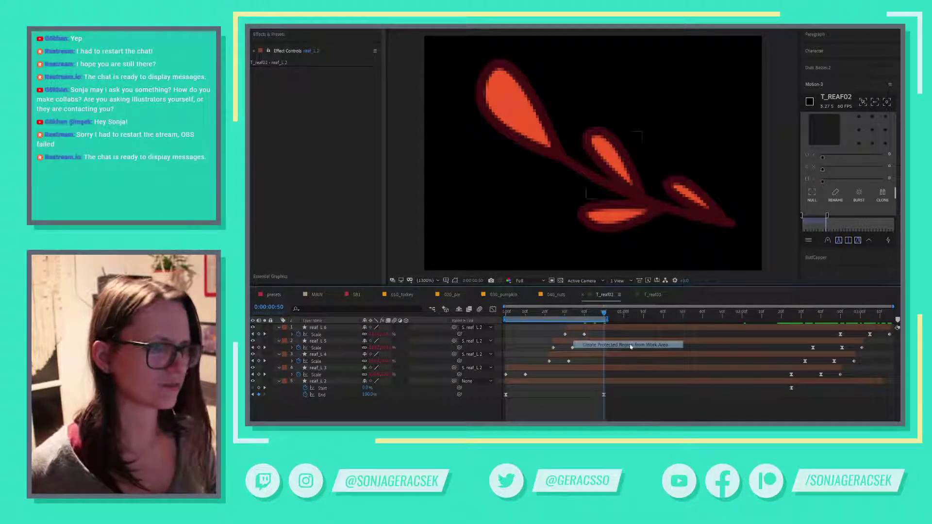
- Create a second protected region from a work area running from 0:00:02:25 to the end of T_reaf02
click(792, 312)
key(b)
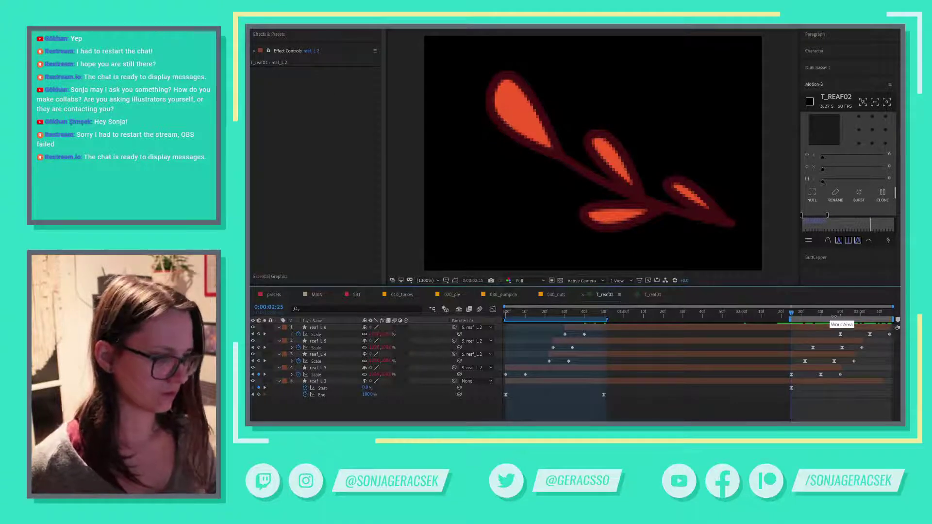
right_click(833, 321)
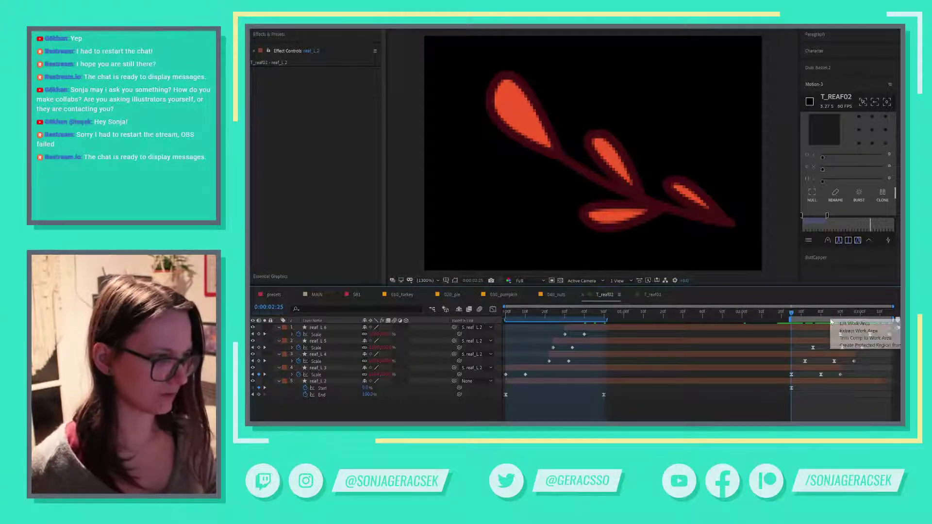
click(869, 346)
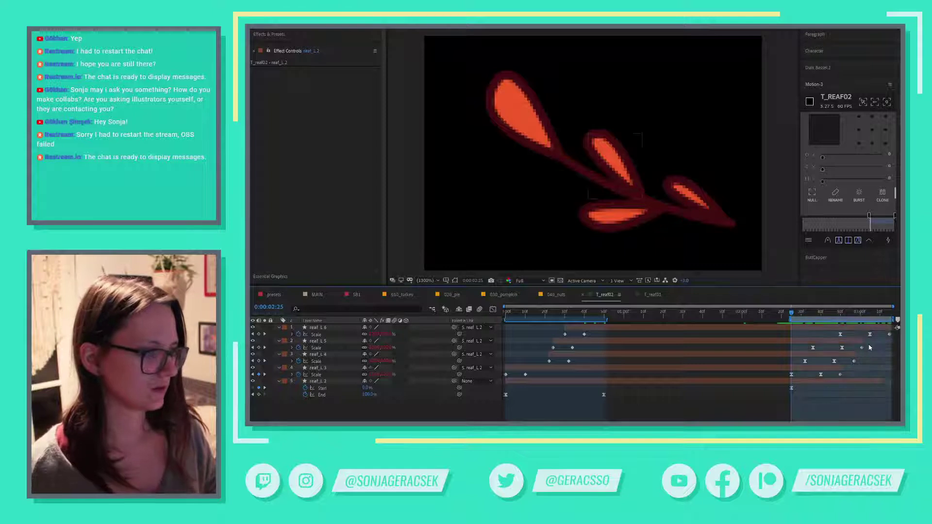
click(653, 419)
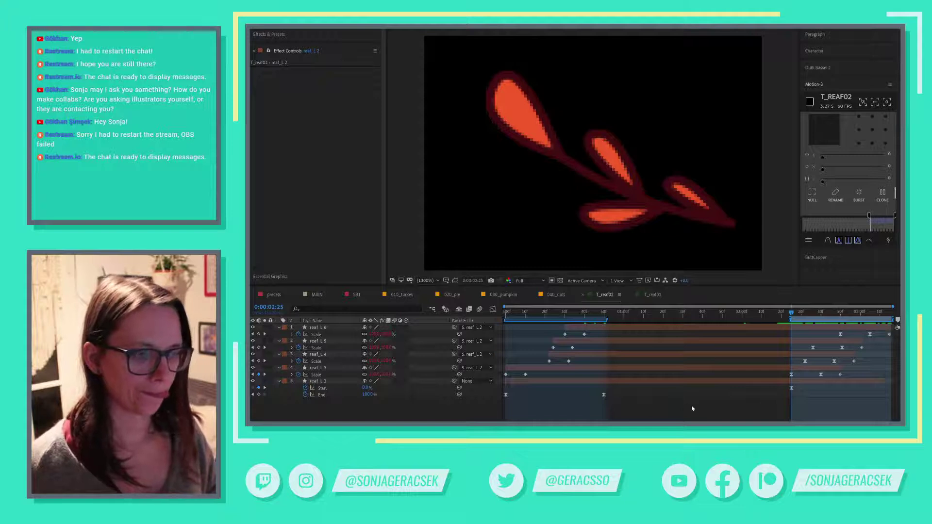
- In 040_nuts, update the T_reaf02 layer's markers from its source and start the layer at 1:00:00:00
click(563, 295)
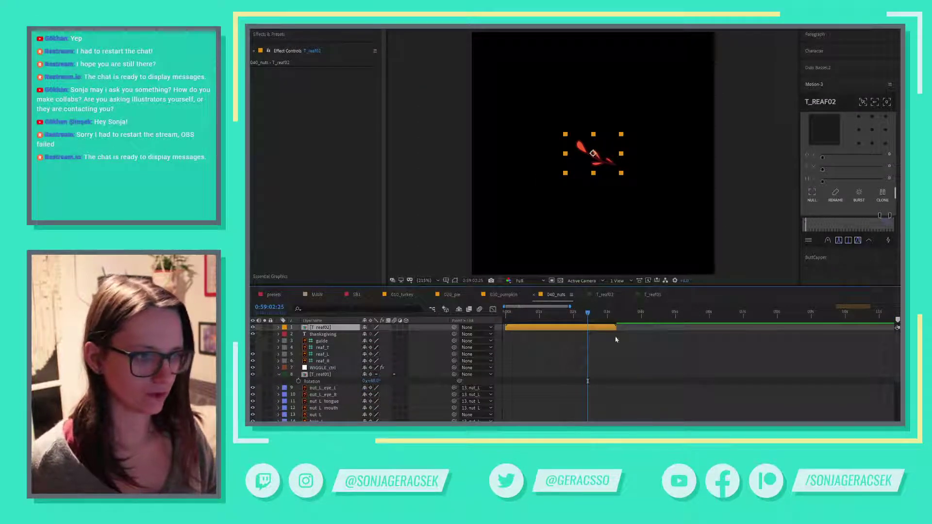
right_click(572, 330)
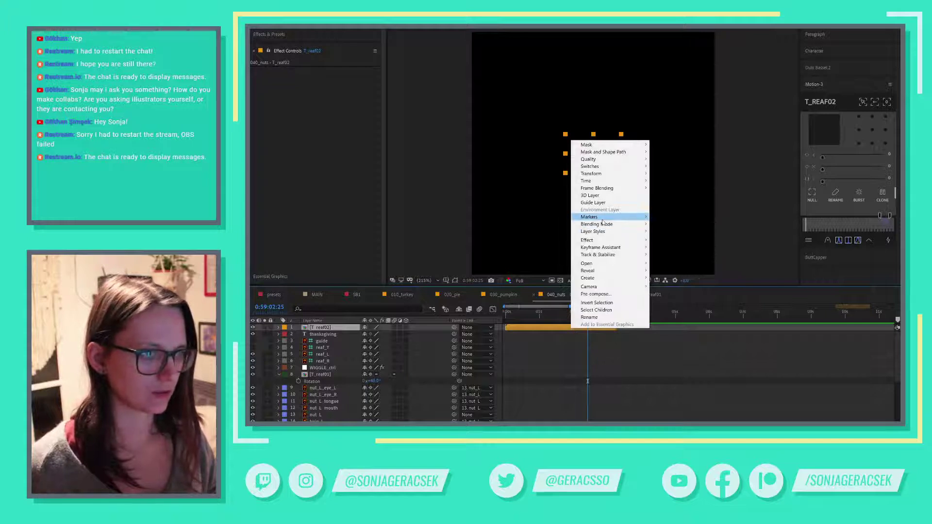
mouse_move(603, 222)
click(690, 225)
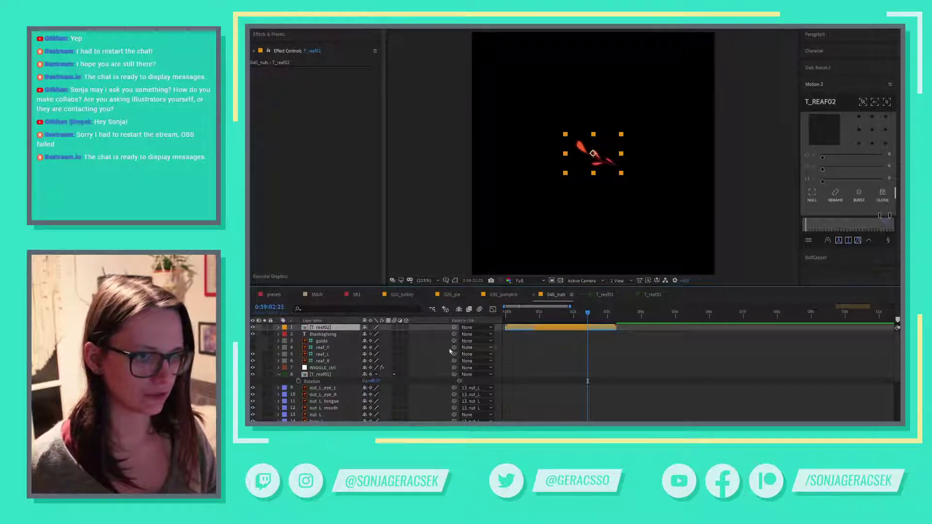
key(k)
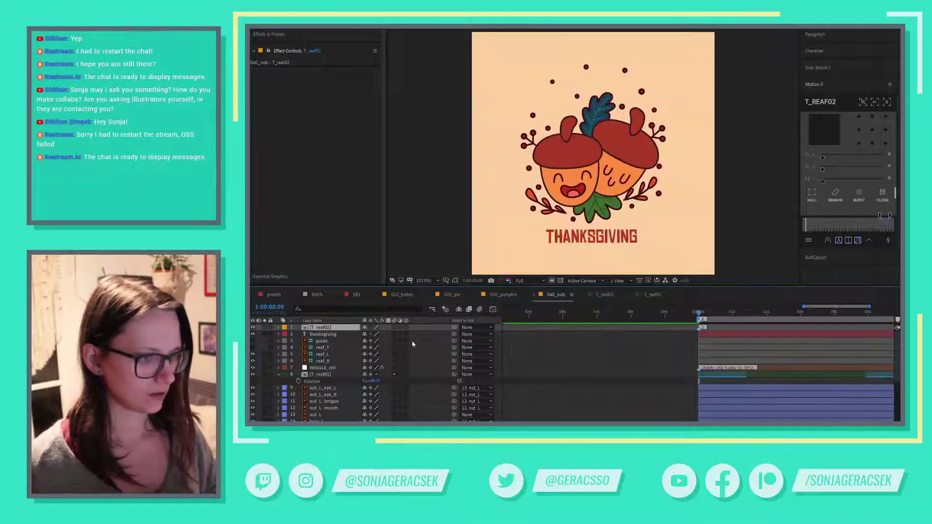
click(378, 329)
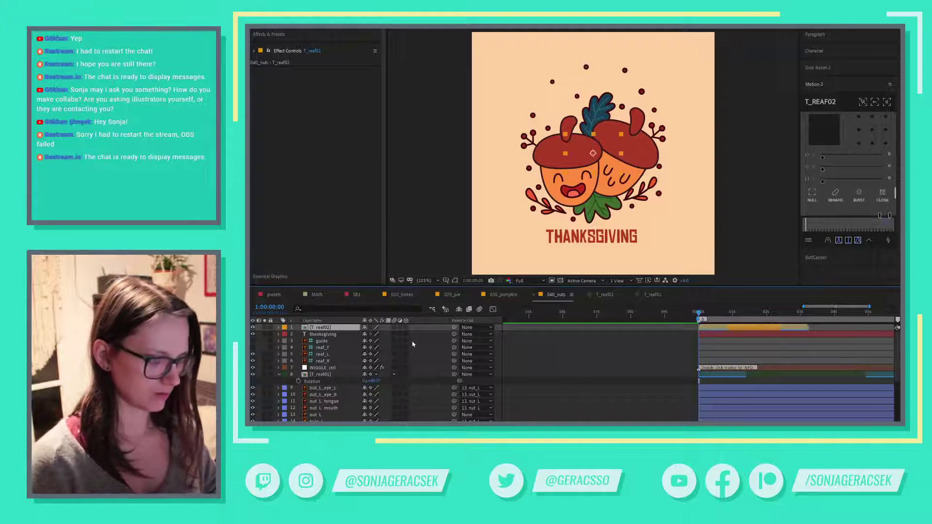
- Give the T_reaf02 layer a green label and move it directly above the T_reaf01 layer
click(284, 328)
click(335, 330)
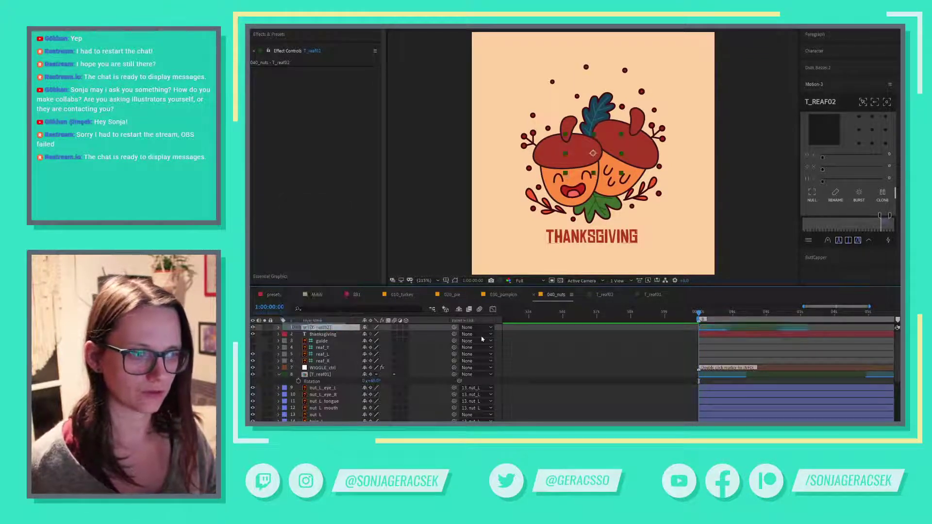
drag(327, 329, 324, 371)
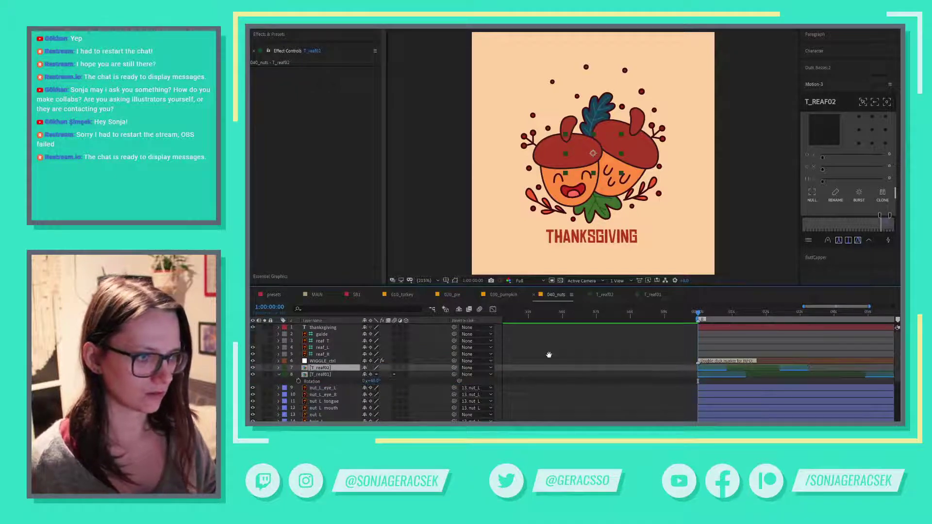
- Extend the T_reaf02 layer's end to a little past four seconds, keeping its protected intro and outro intact
scroll(616, 356, right, 4)
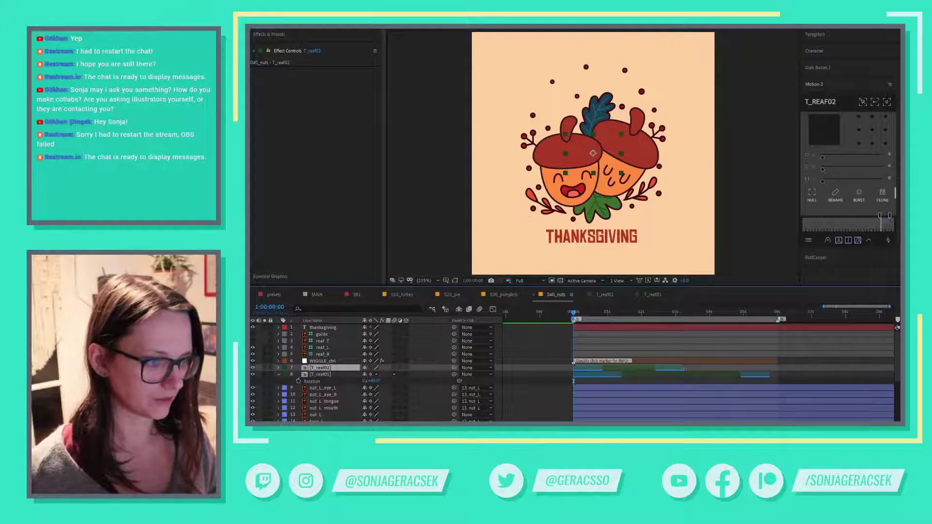
drag(684, 369, 702, 370)
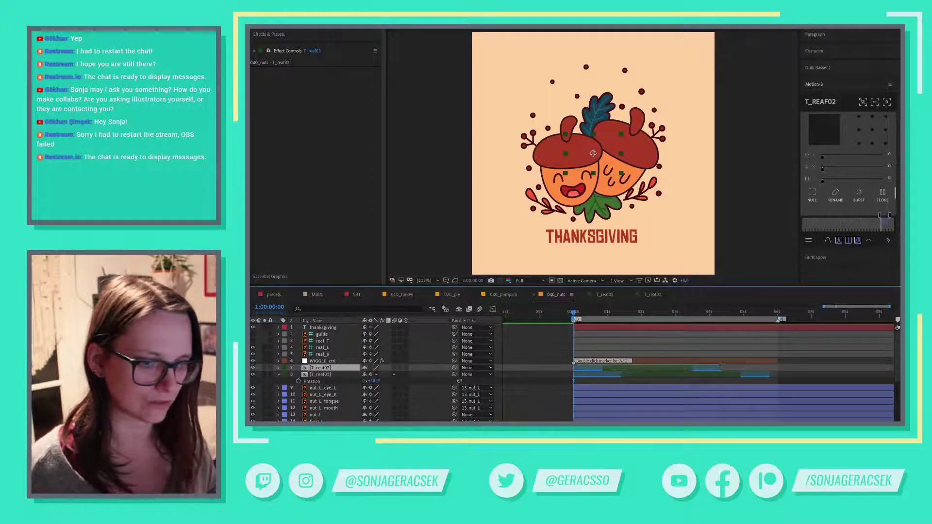
- Switch to the browser and open the live stream "Animate Thanksgiving Stickers in After Effects | Work Watching #10" from the YouTube channel page
key(alt+Tab)
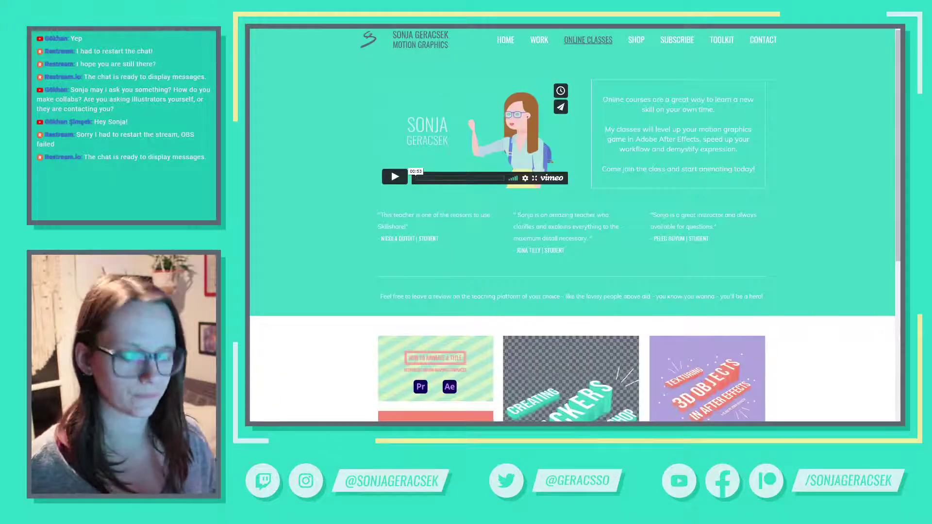
key(ctrl+t)
text(you)
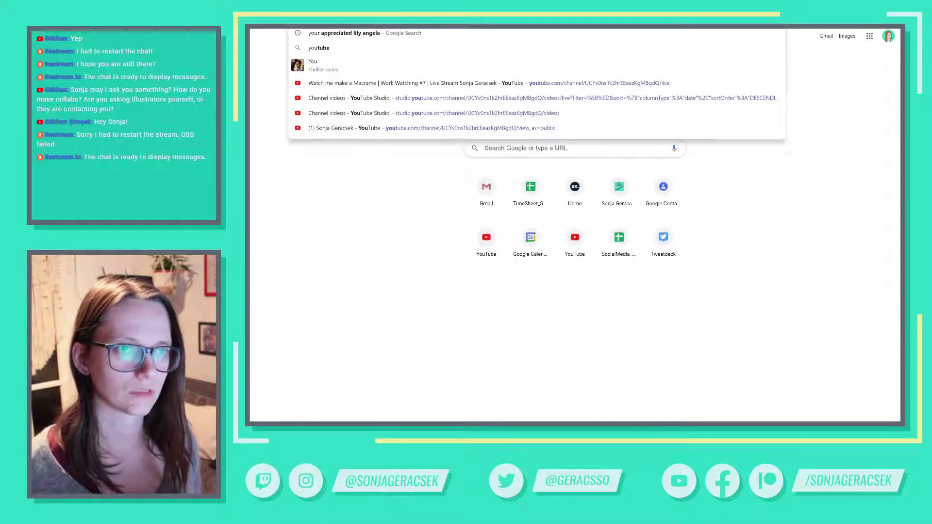
key(Return)
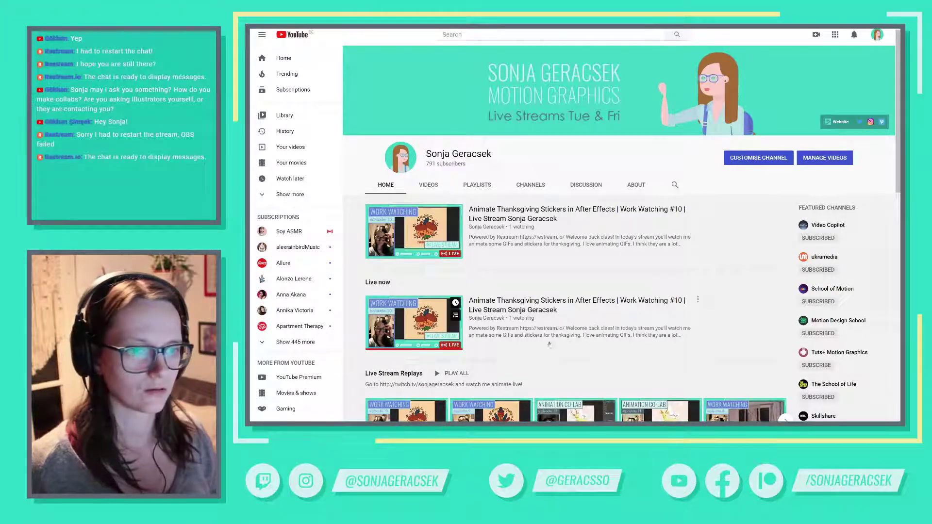
click(384, 315)
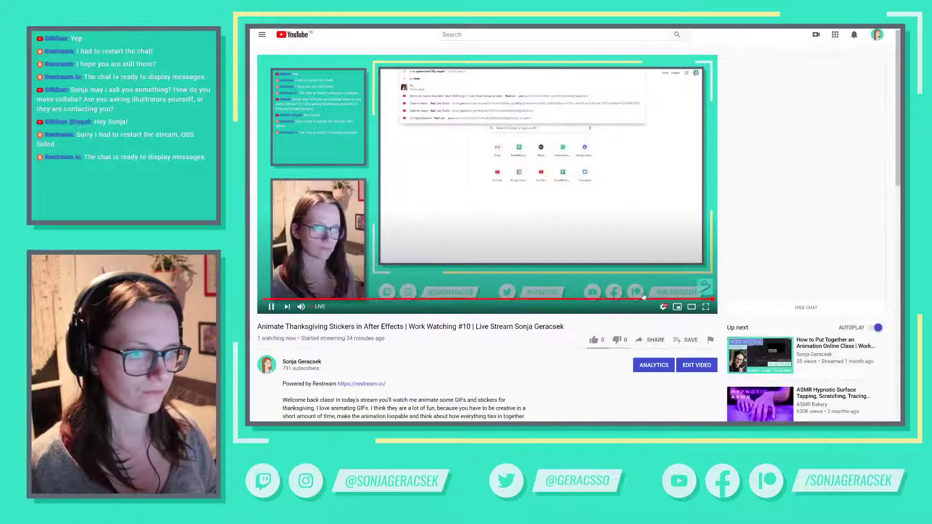
- Lower the playback volume while checking the live stream and its chat, and pause the stream
key(XF86AudioLowerVolume)
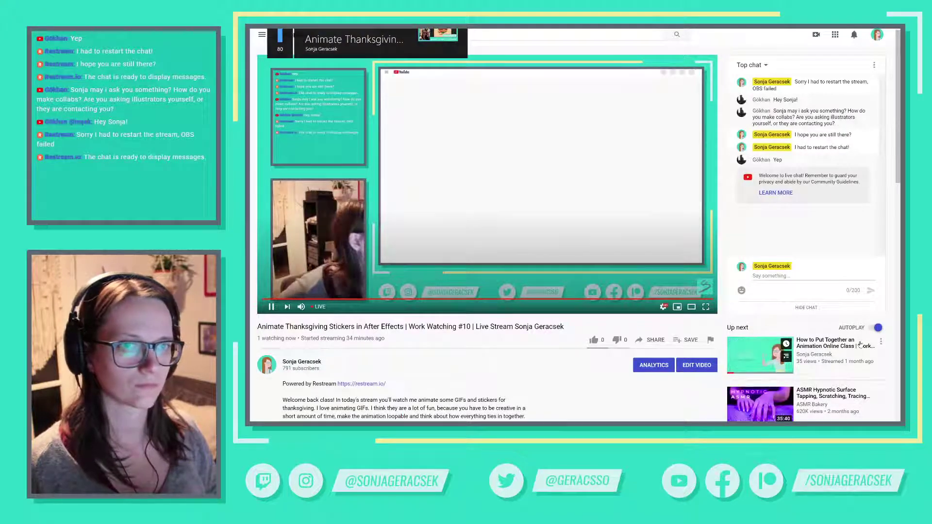
key(XF86AudioLowerVolume)
key(XF86AudioLowerVolume)
key(XF86AudioLowerVolume)
key(XF86AudioLowerVolume)
key(XF86AudioLowerVolume)
key(XF86AudioLowerVolume)
key(XF86AudioLowerVolume)
key(XF86AudioLowerVolume)
key(XF86AudioLowerVolume)
key(XF86AudioLowerVolume)
key(XF86AudioLowerVolume)
key(XF86AudioLowerVolume)
key(XF86AudioLowerVolume)
key(XF86AudioLowerVolume)
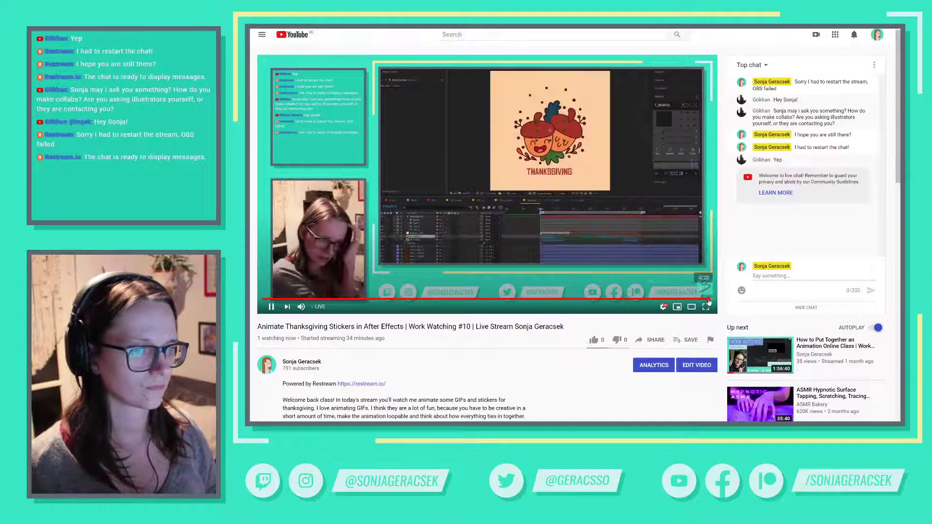
mouse_move(851, 355)
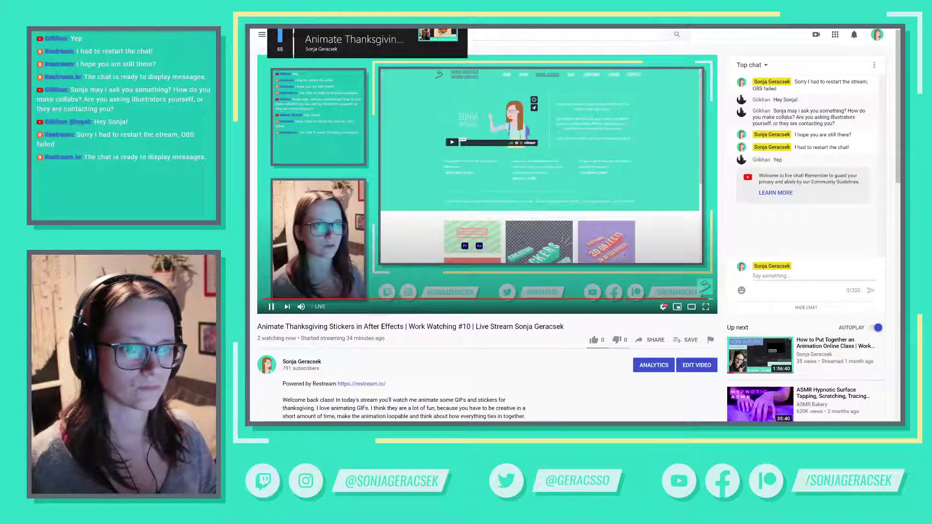
click(580, 222)
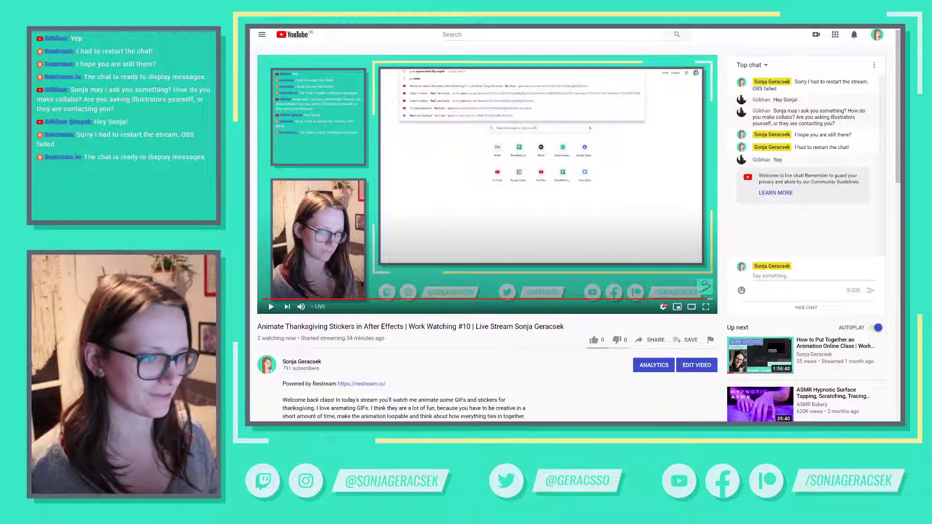
- Switch back to After Effects and dismiss the floating Advanced Audio Properties window covering the workspace
key(alt+Tab)
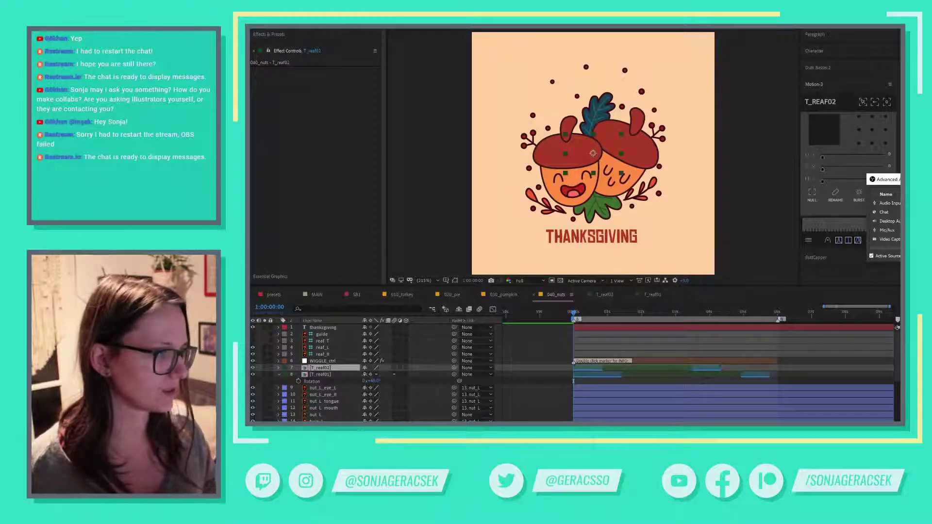
drag(891, 180, 850, 193)
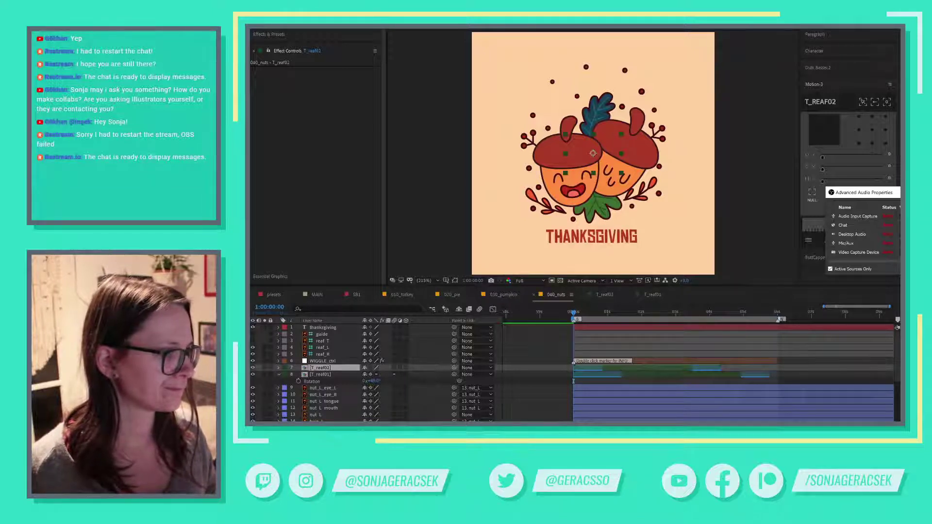
key(Escape)
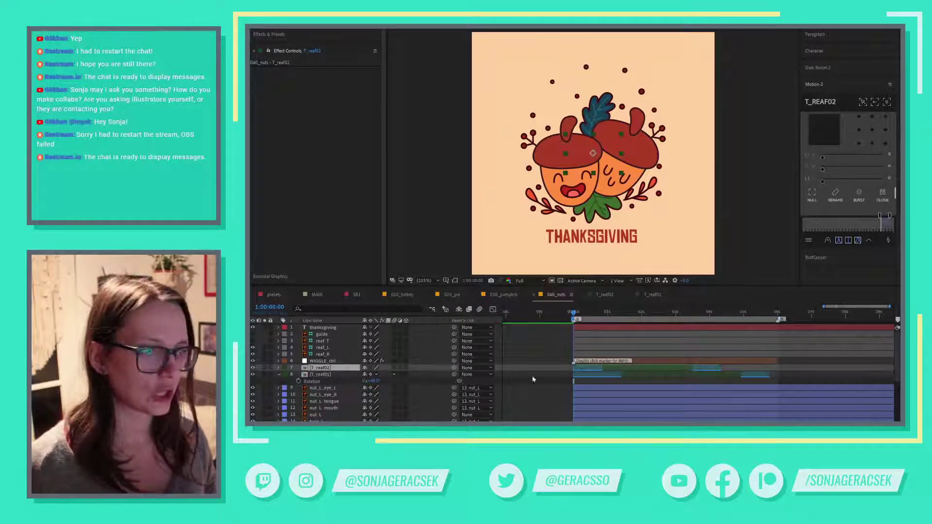
- Extend the T_reaf02 layer to end together with T_reaf01, and move its branch over the red branch beneath the smiling acorn
key(F2)
drag(720, 366, 770, 368)
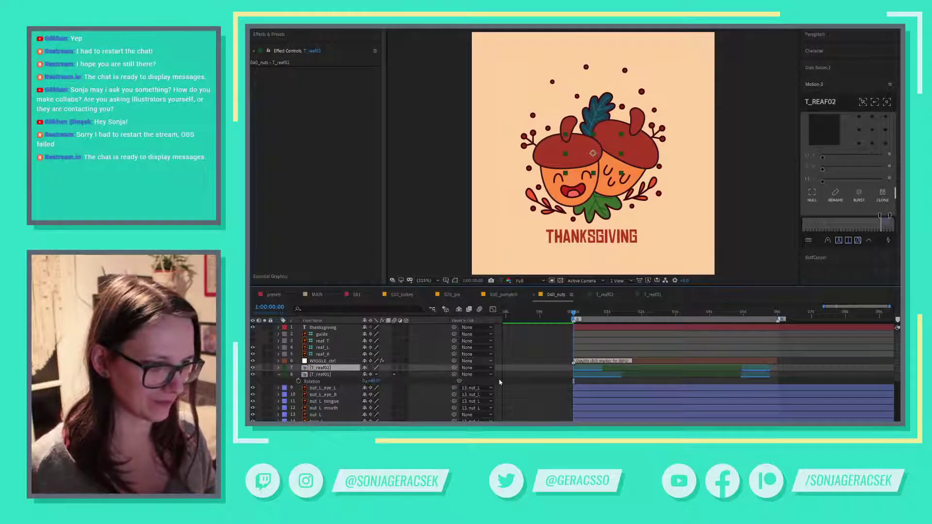
drag(574, 316, 619, 314)
drag(592, 153, 543, 202)
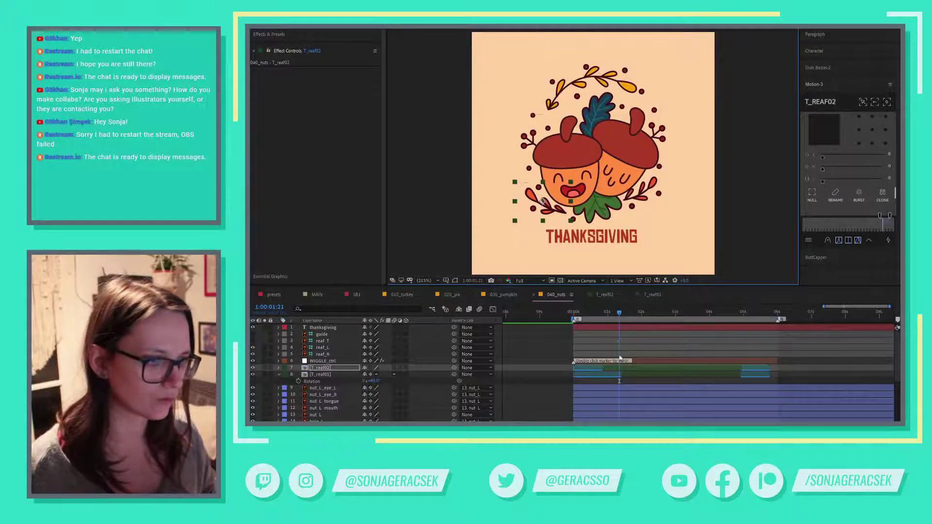
- Check how the T_reaf01 layers are timed in the 010_turkey composition, and return to the start of 040_nuts
click(404, 295)
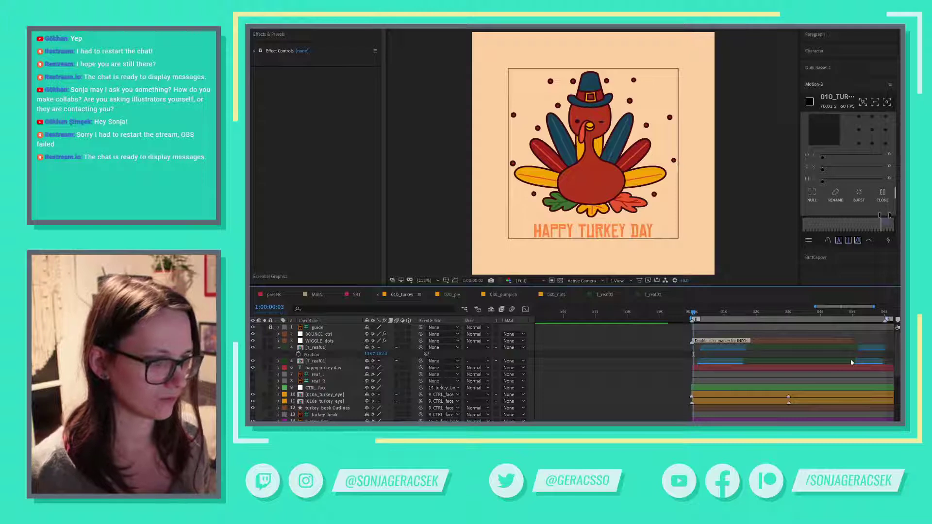
key(space)
key(space)
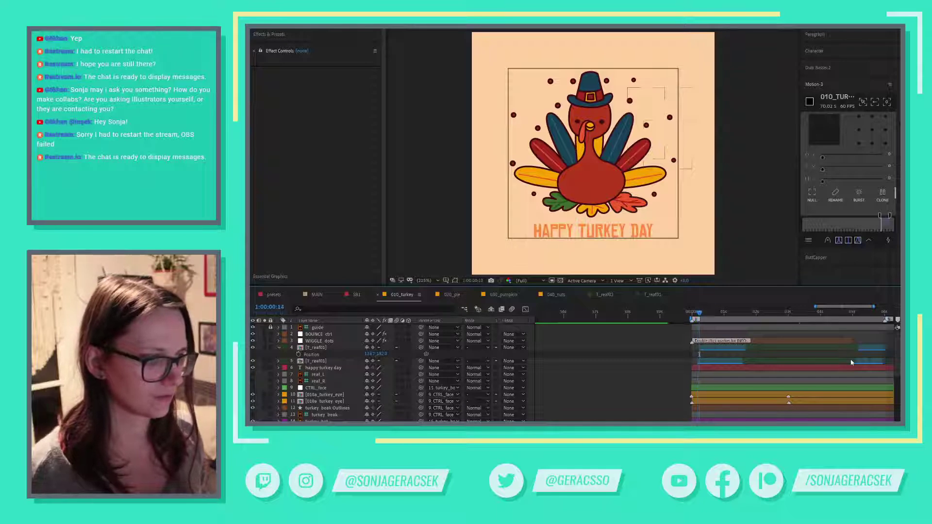
click(554, 297)
key(Home)
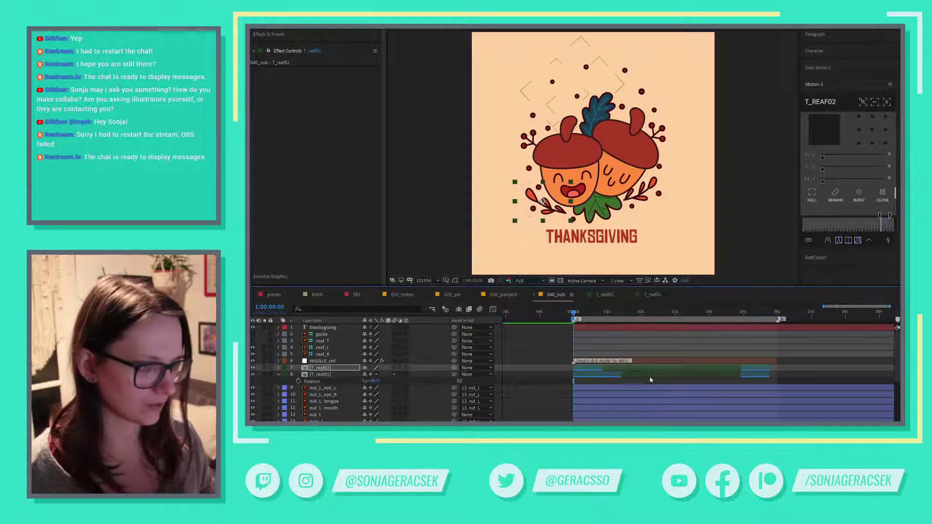
- Shift the T_reaf01 and T_reaf02 layers slightly later in 040_nuts, keeping both ends near the end of the work area
click(651, 377)
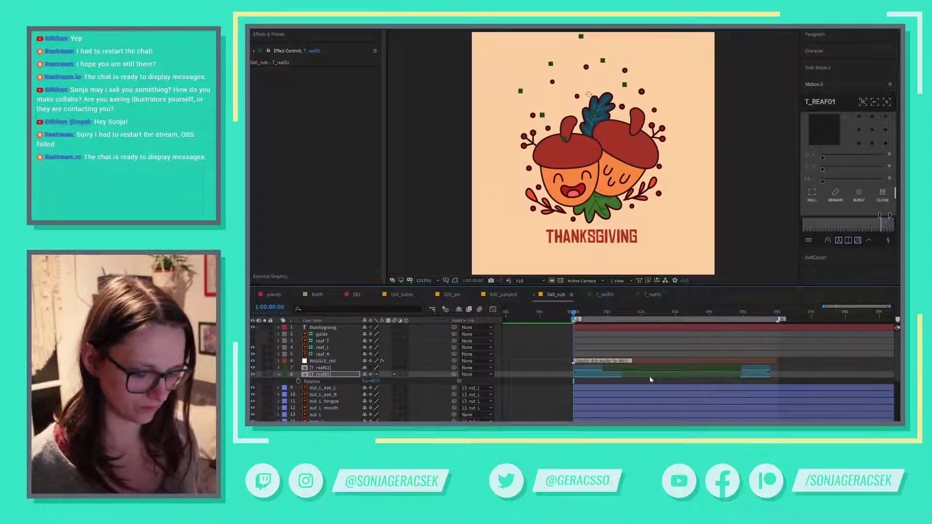
key(Return)
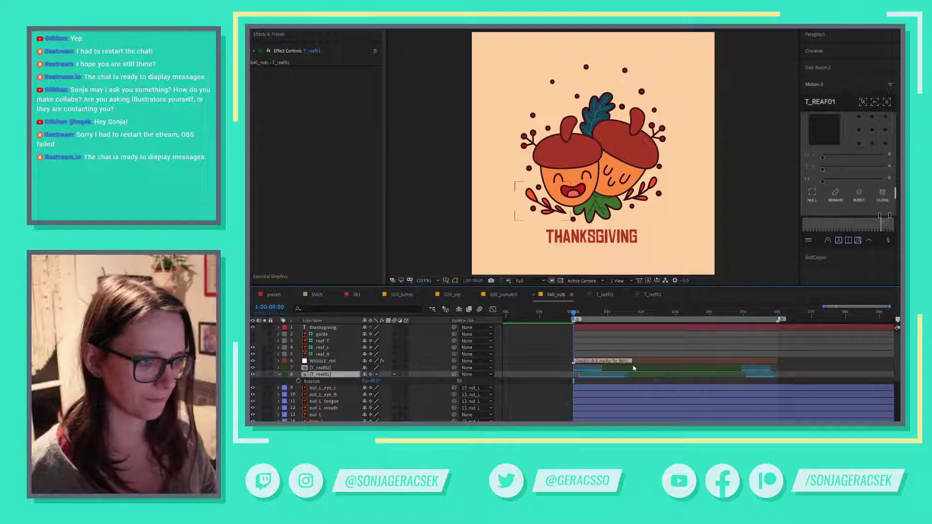
click(641, 369)
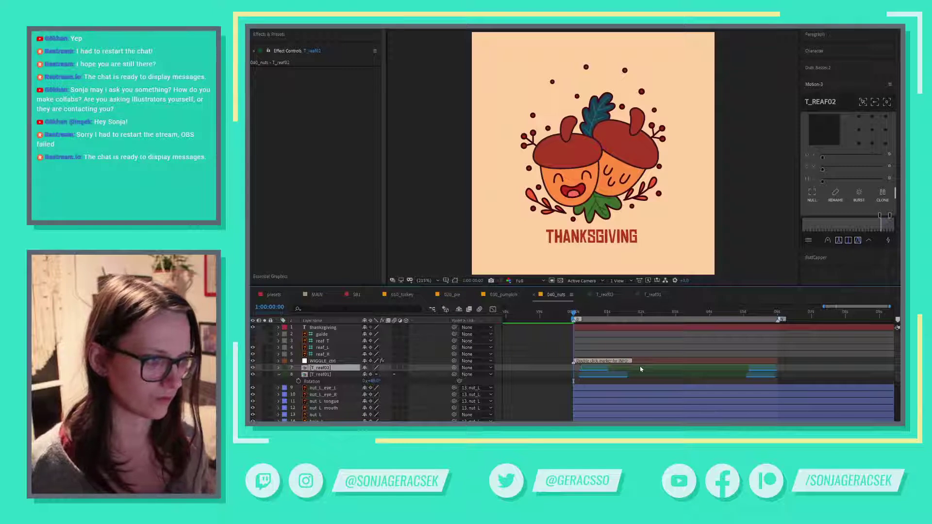
scroll(691, 367, up, 2)
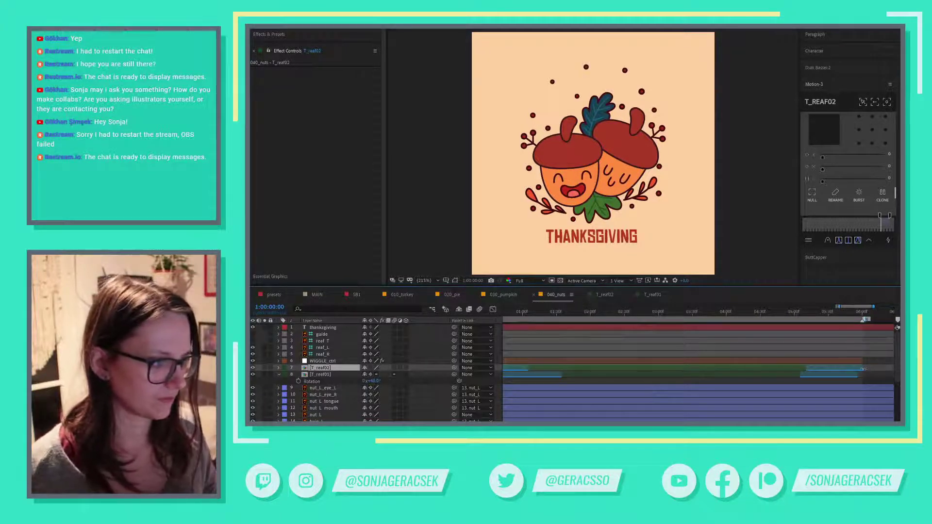
scroll(605, 360, down, 2)
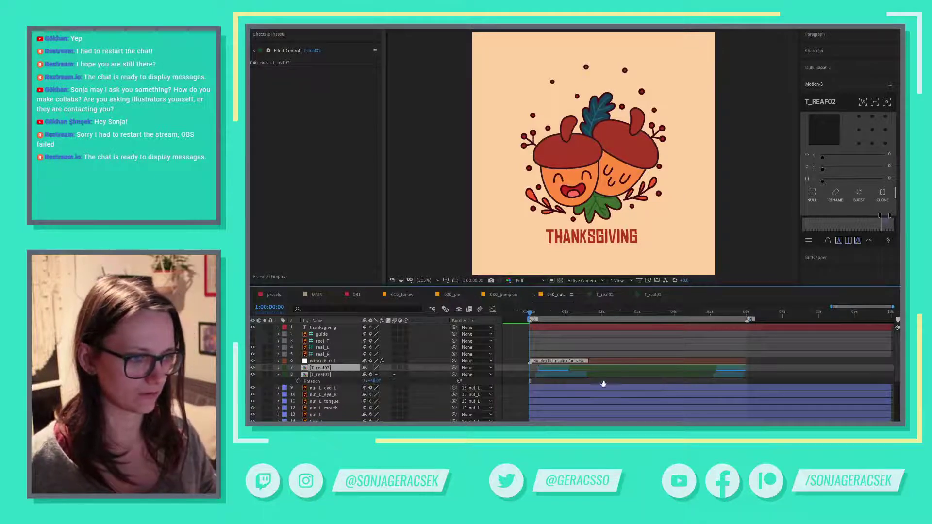
drag(604, 383, 666, 382)
drag(593, 314, 659, 323)
key(space)
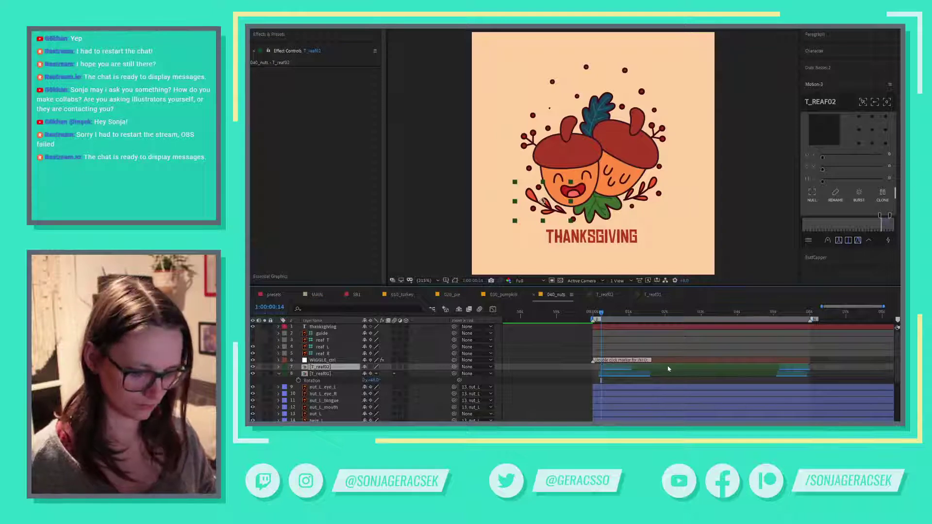
- Duplicate the T_reaf02 layer and offset the copy slightly later in time than the original
key(ctrl+d)
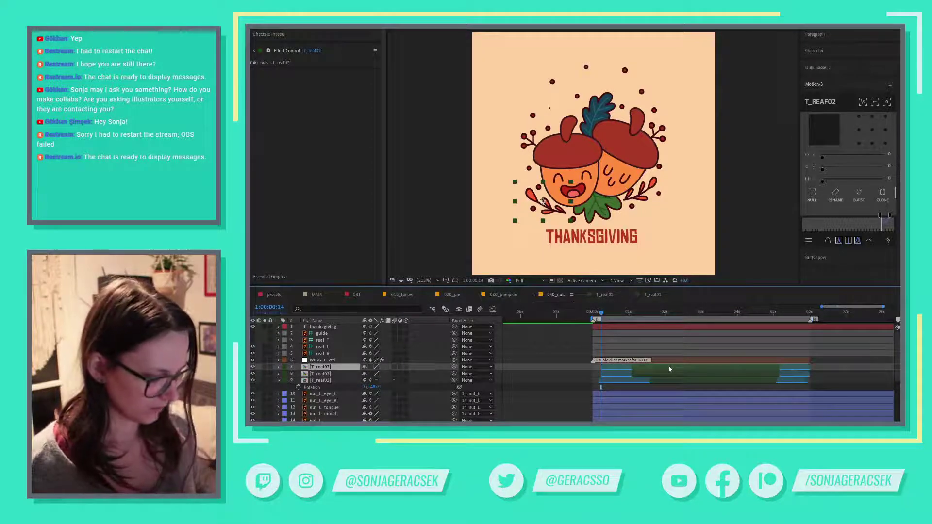
key(space)
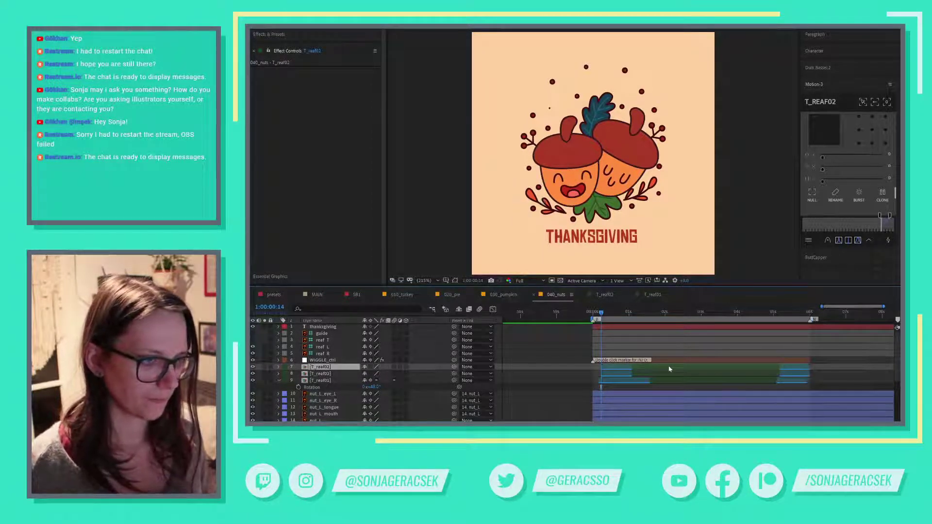
drag(670, 369, 673, 369)
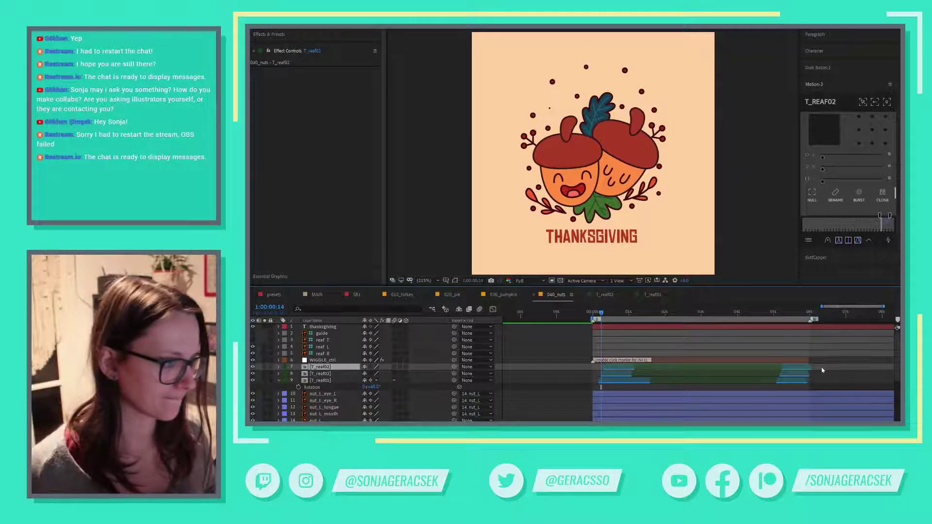
- Pull the ends of all three T_reaf layers earlier together, keeping their stagger, so the topmost one ends at six seconds
drag(823, 367, 755, 394)
click(754, 369)
shift+click(757, 381)
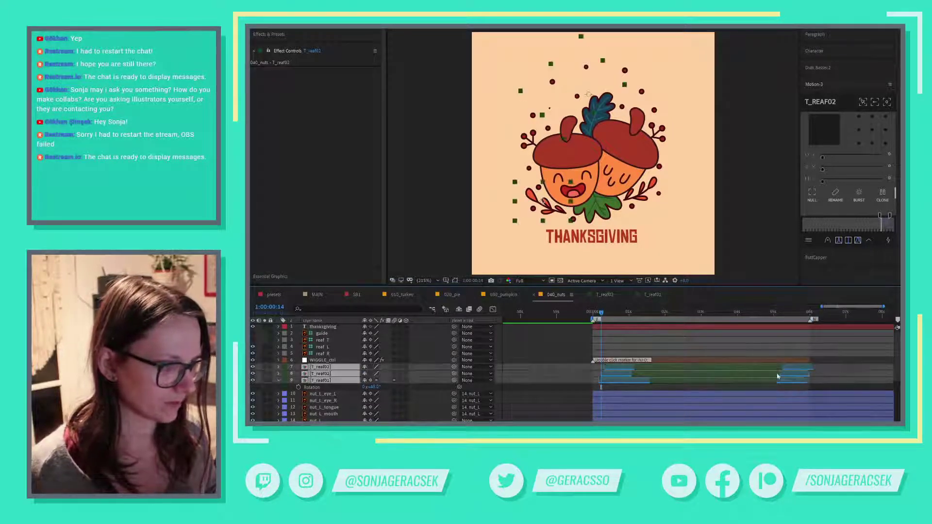
scroll(810, 362, up, 2)
click(808, 314)
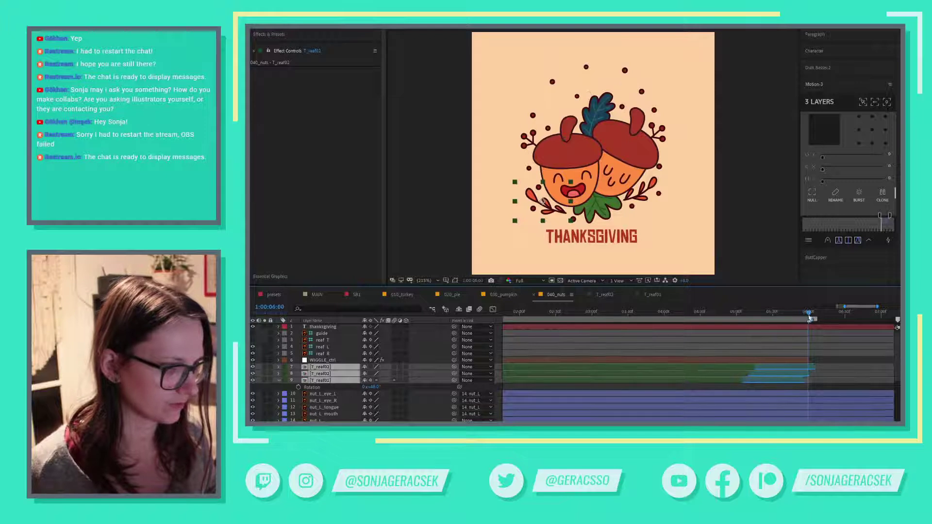
drag(818, 375, 808, 370)
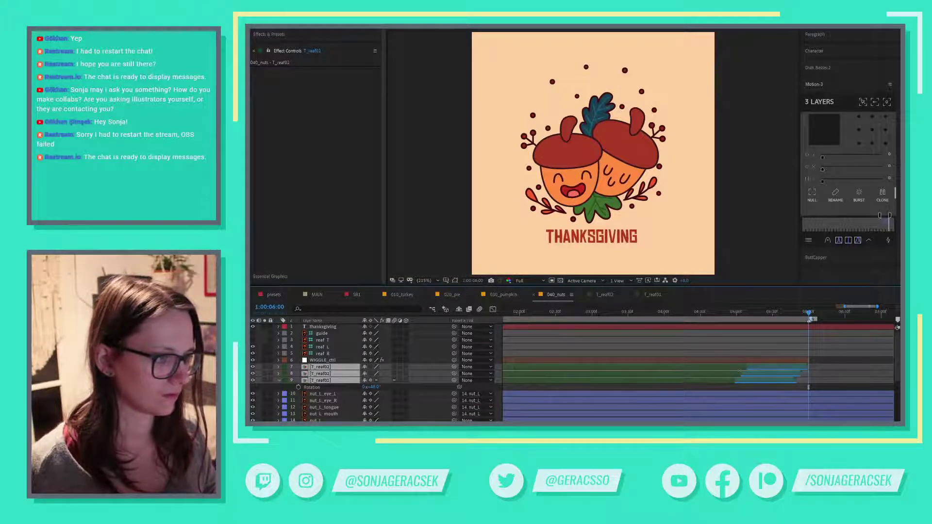
scroll(749, 381, down, 2)
key(Home)
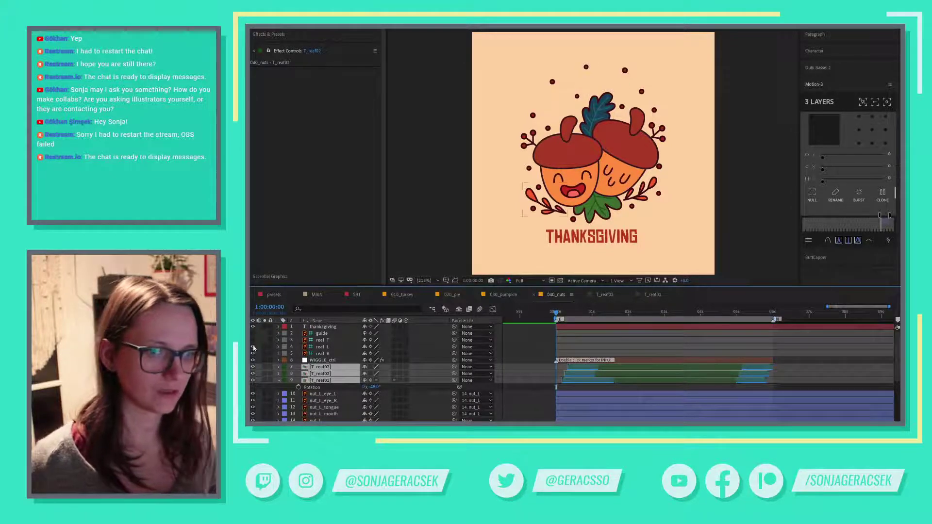
key(F2)
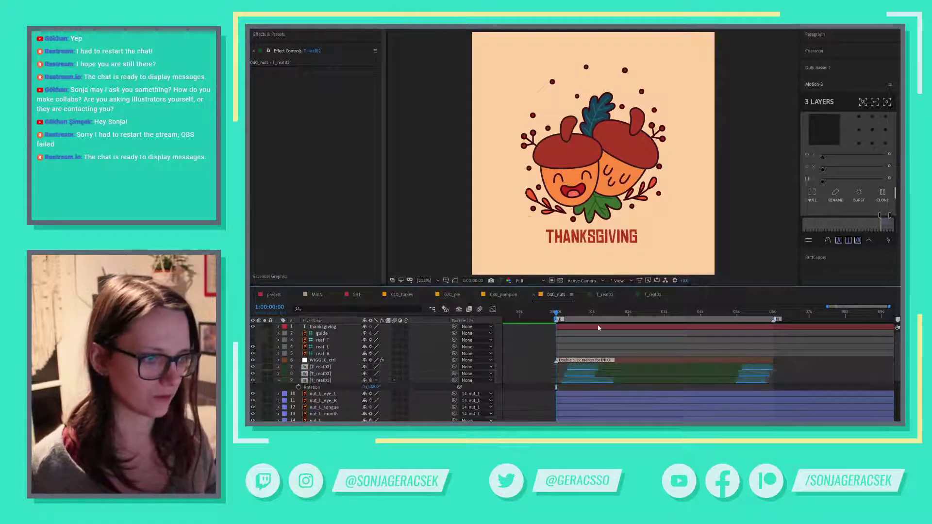
- Flip the duplicated T_reaf02 branch horizontally and move it over the red branch beneath the sleeping acorn
click(640, 313)
right_click(635, 368)
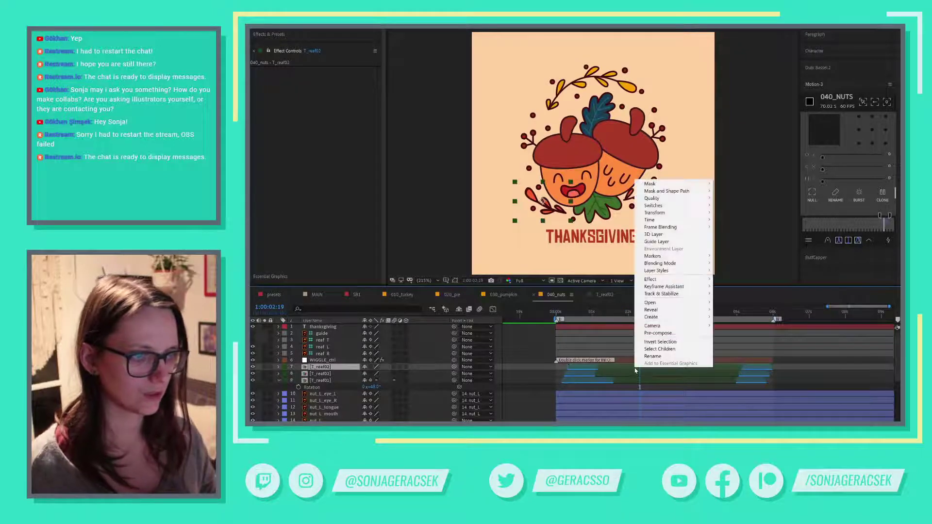
mouse_move(680, 213)
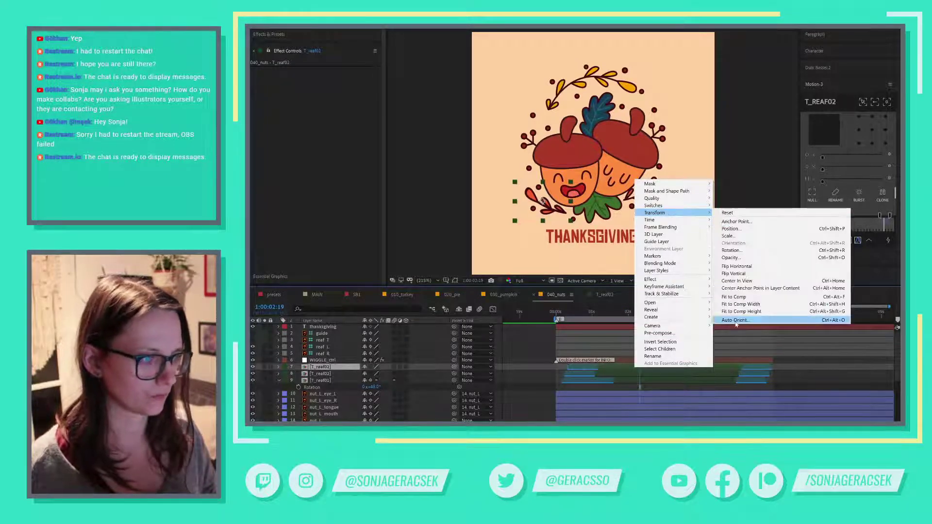
click(737, 266)
drag(542, 201, 646, 189)
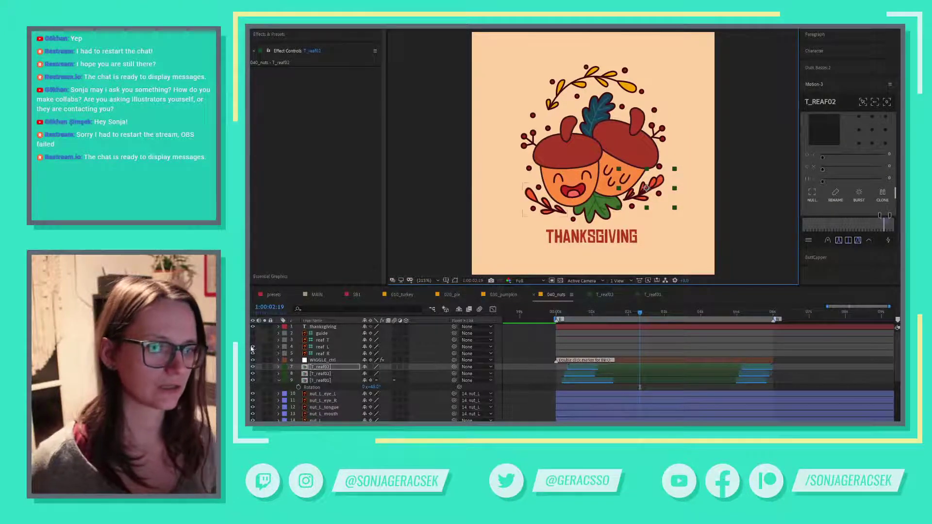
- Hide the original reaf_L and reaf_R artwork layers, and nudge dot_06 slightly outward from the sleeping acorn
drag(252, 347, 254, 356)
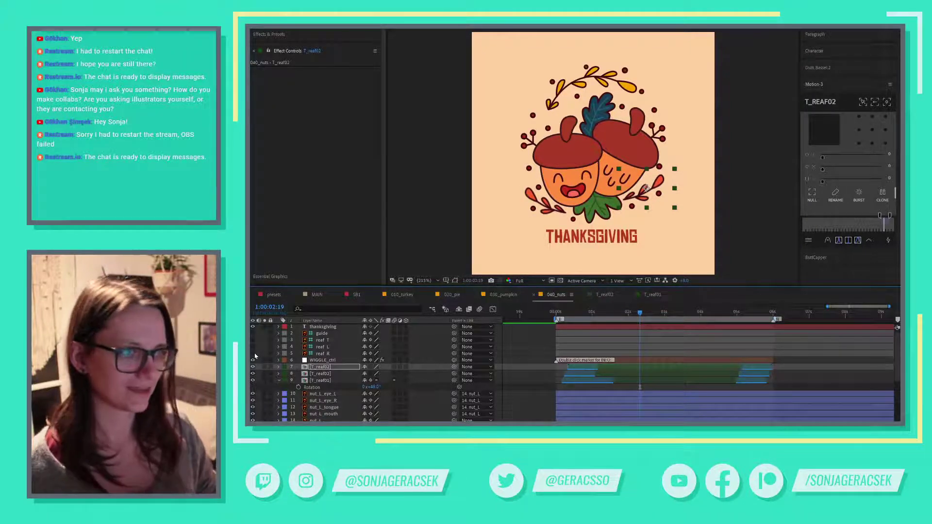
click(523, 394)
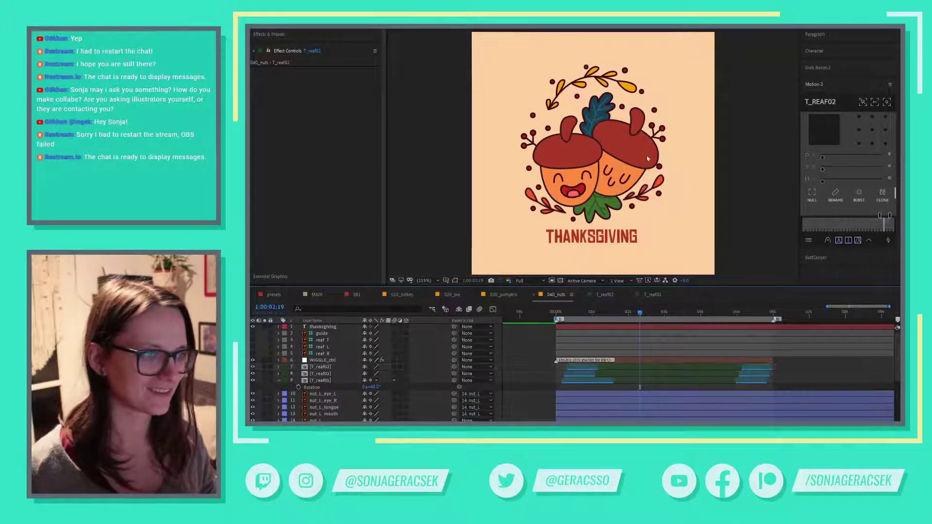
click(659, 167)
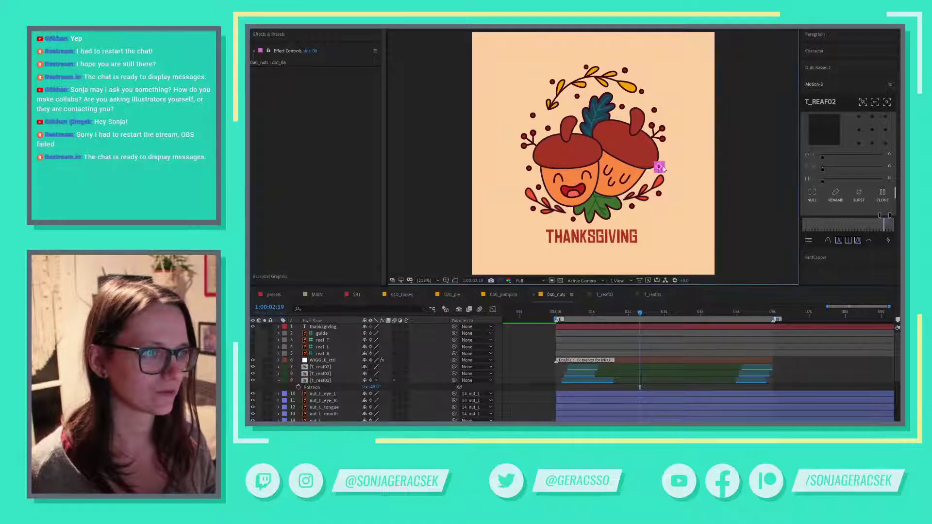
key(shift+Right)
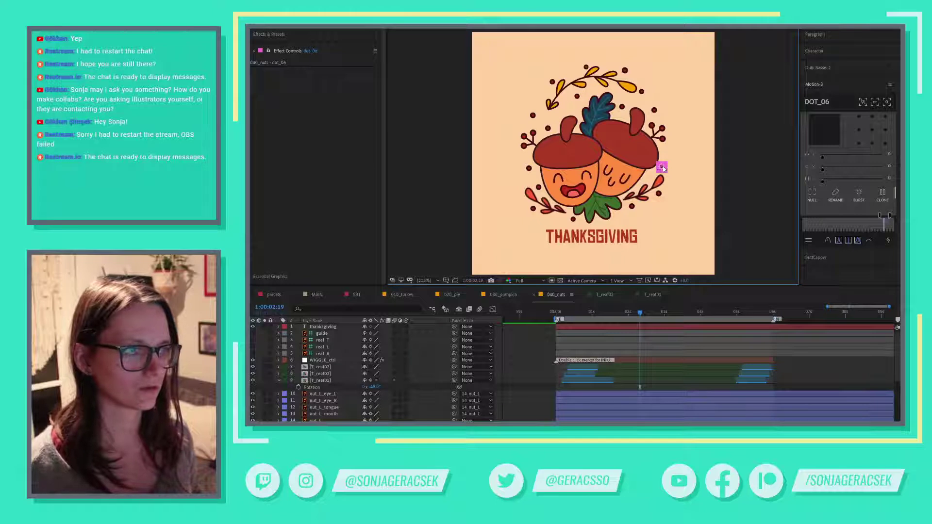
click(517, 381)
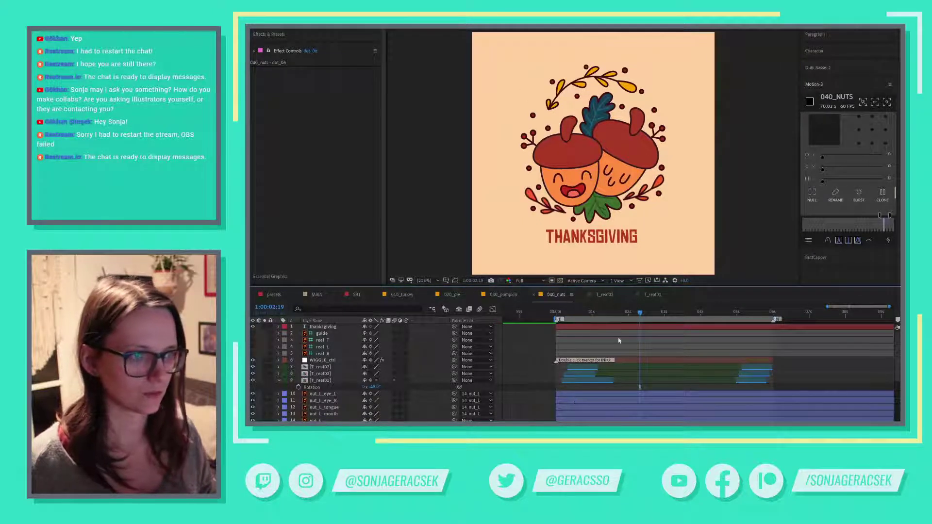
- Preview the 040_nuts animation from the start to check all three growing branches
click(556, 316)
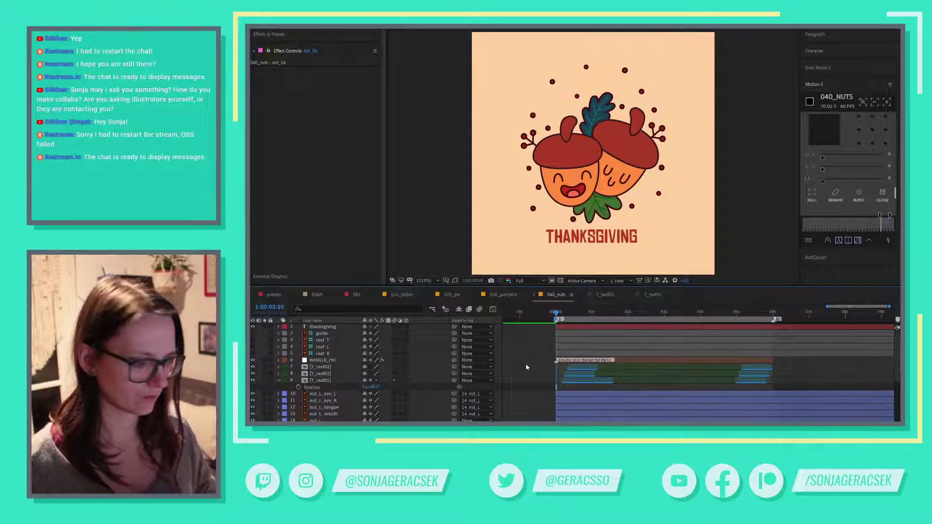
key(space)
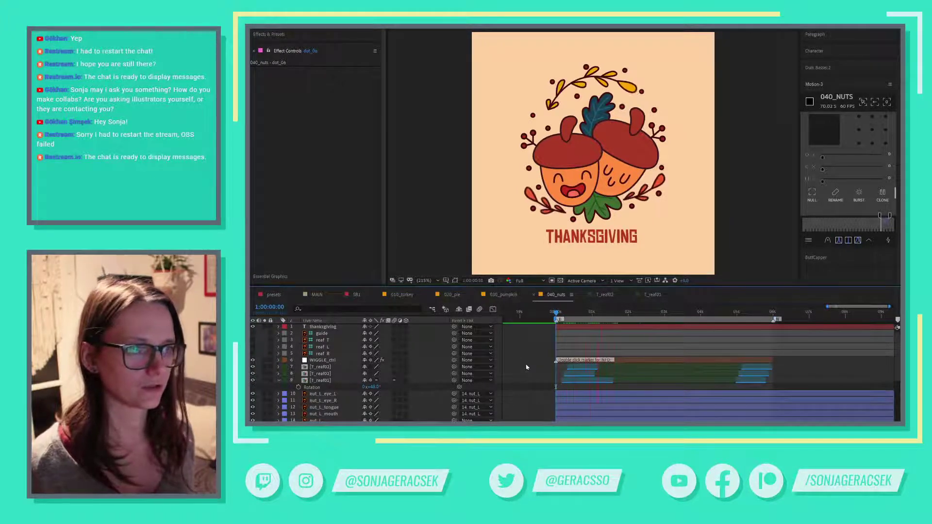
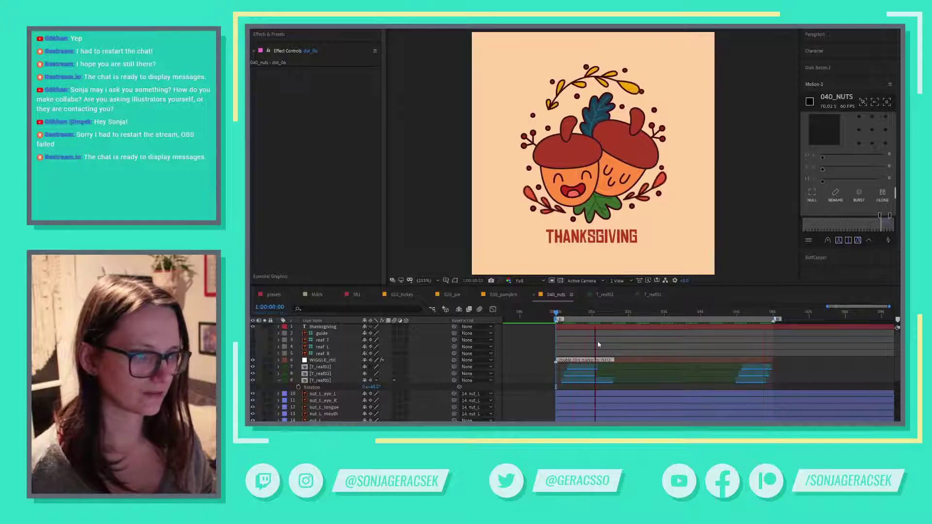
- Add Position and Rotation keyframes to the laughing acorn layer nut_L at the start of the composition
click(562, 316)
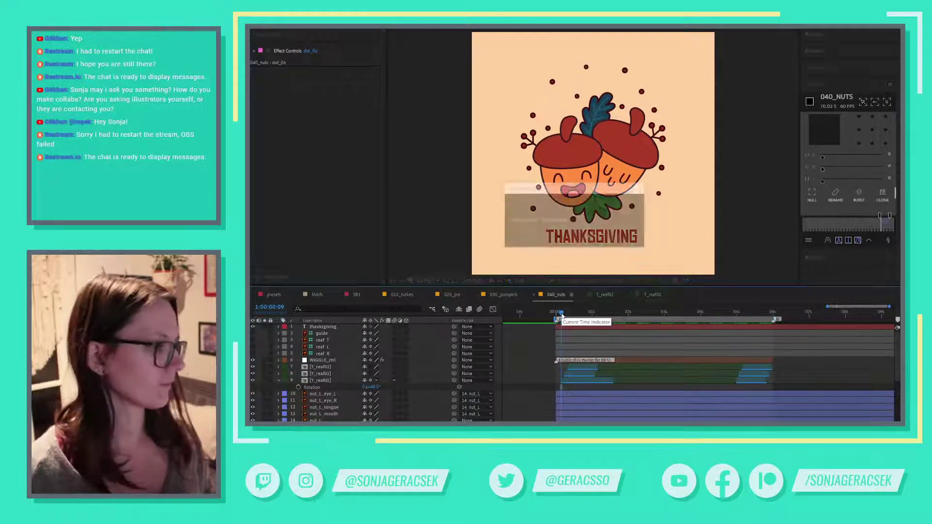
click(552, 158)
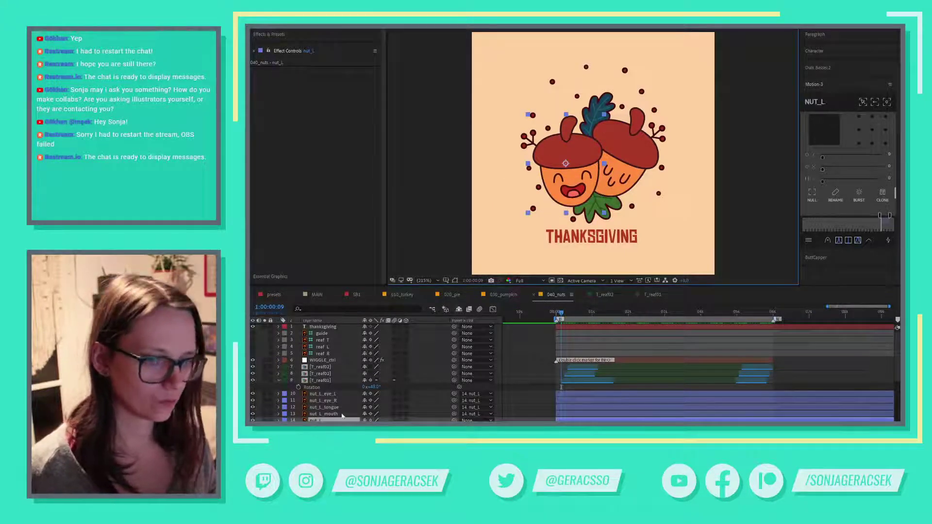
scroll(339, 419, down, 1)
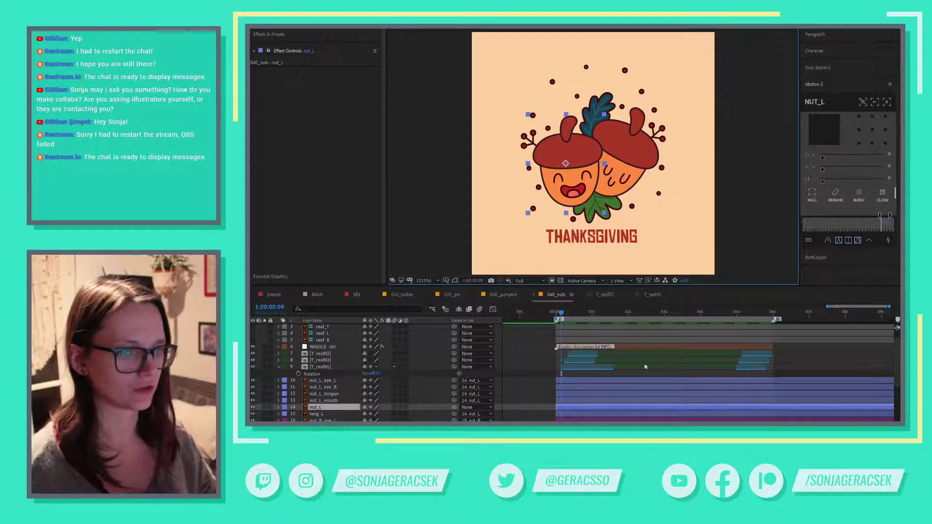
click(556, 317)
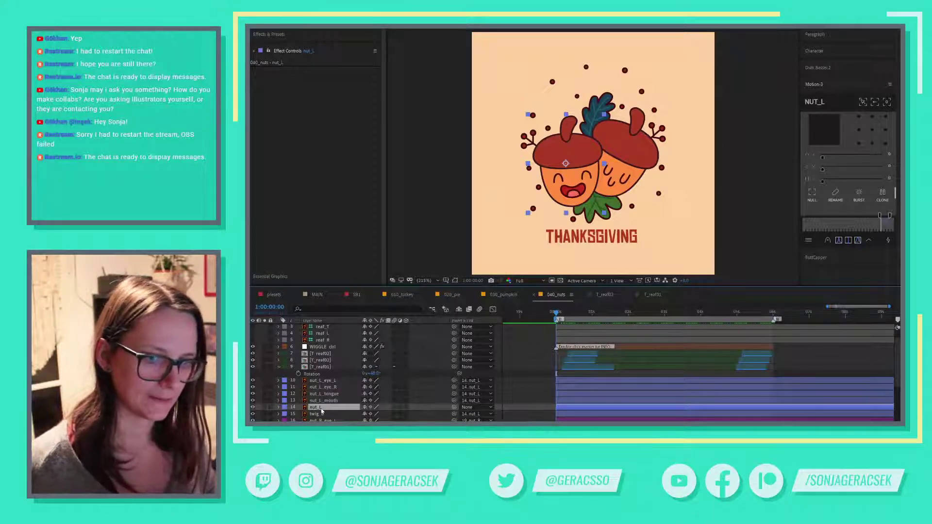
key(p)
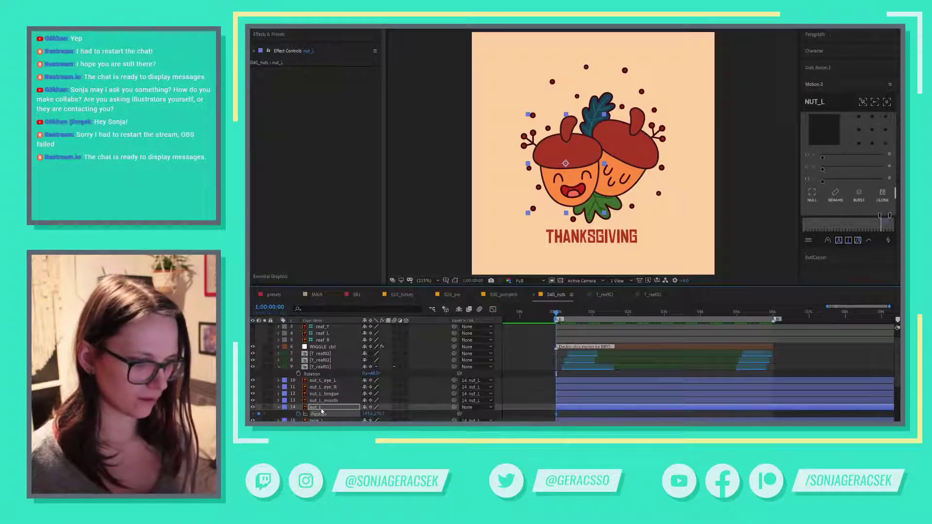
key(shift+r)
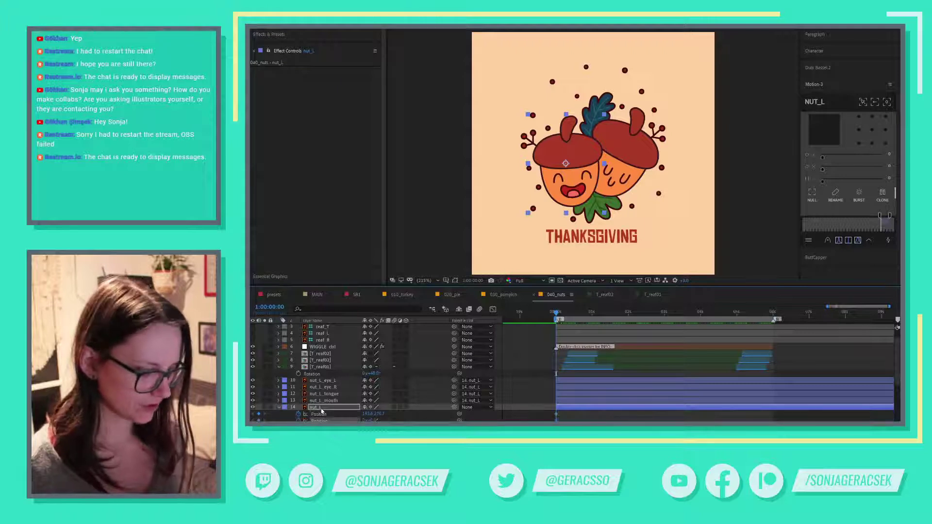
- At frame 20, move the laughing acorn straight up out of the canvas and tilt it slightly
key(shift+Page_Down)
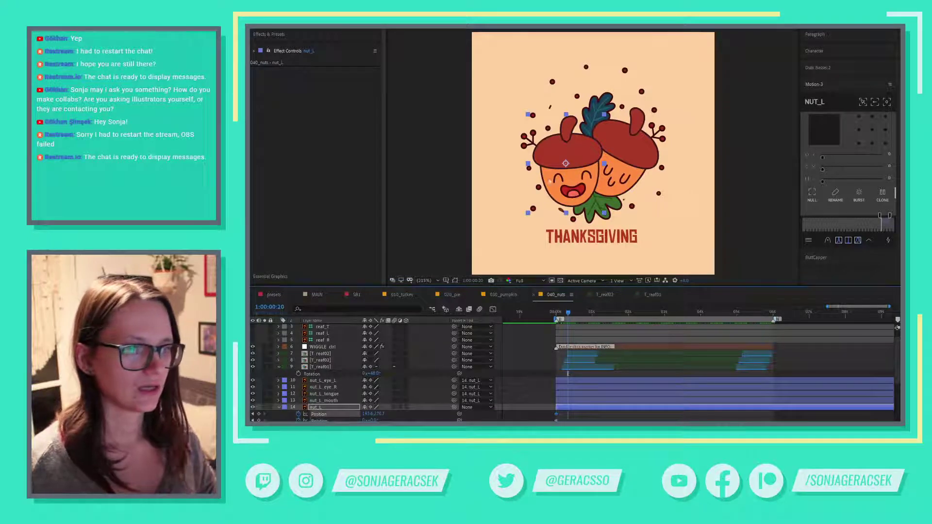
drag(541, 175, 541, 34)
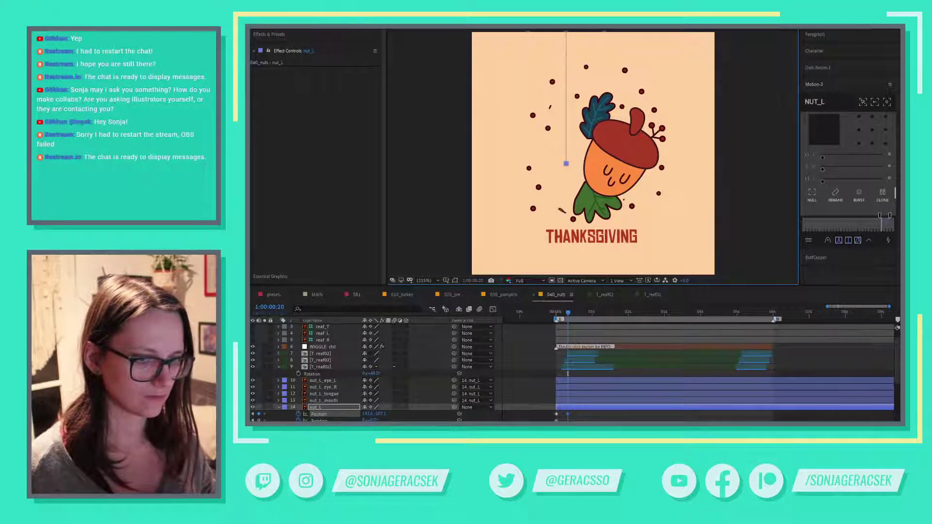
click(544, 39)
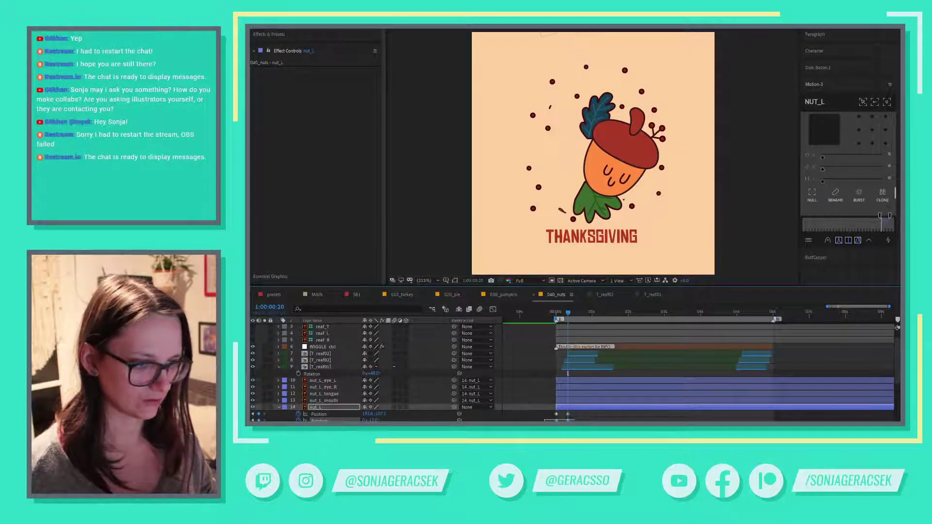
- Time-reverse nut_L's Position and Rotation keyframes so the acorn drops in from above, and return to the start
right_click(568, 373)
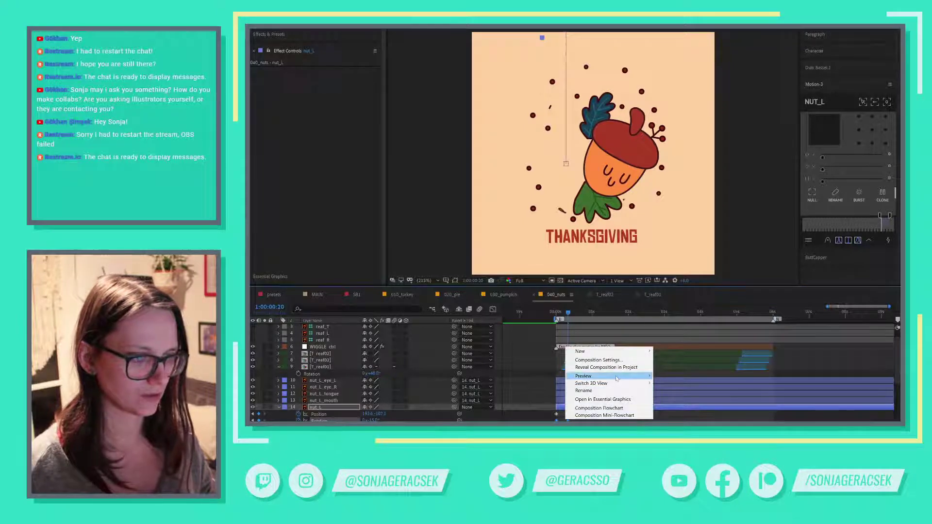
click(545, 415)
drag(544, 415, 574, 422)
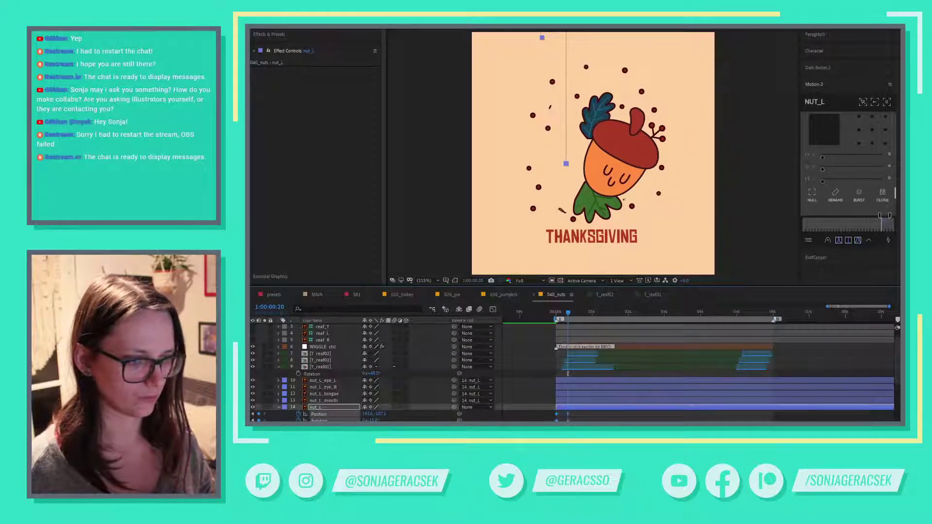
right_click(567, 415)
mouse_move(620, 417)
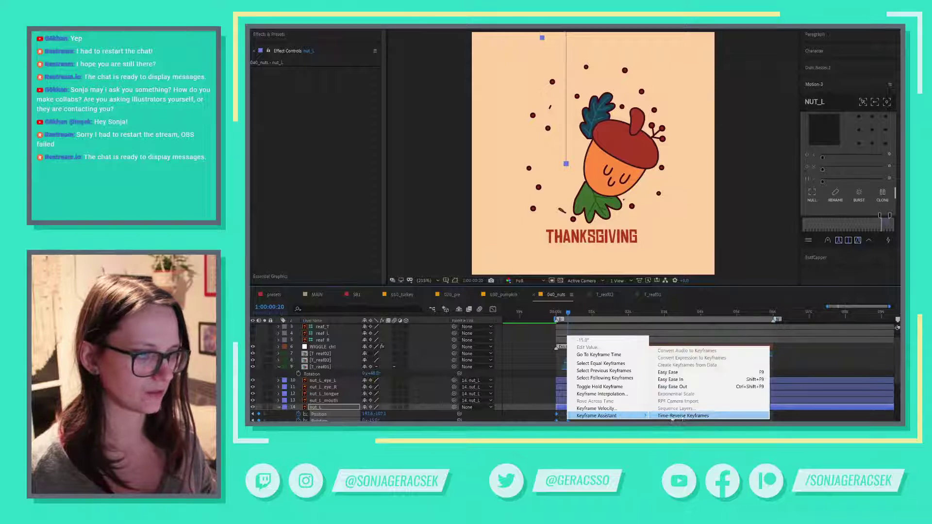
click(680, 416)
drag(561, 315, 554, 316)
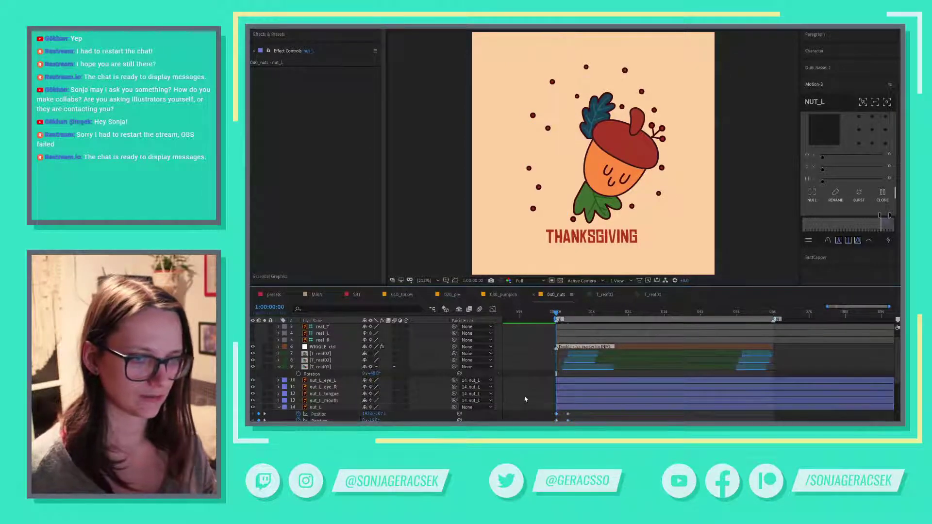
- Copy the BOUNCE_ctrl layer from the presets composition and paste it above WIGGLE_ctrl in 040_nuts
click(274, 295)
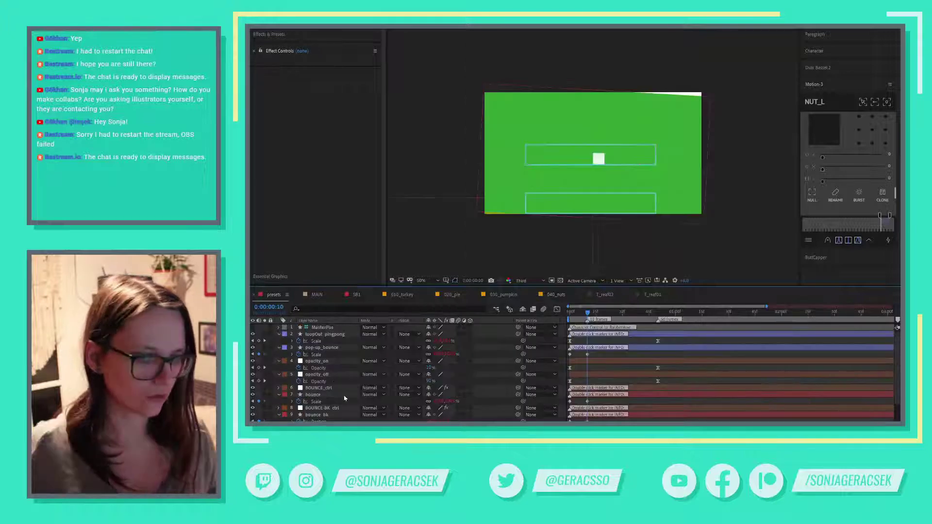
click(331, 389)
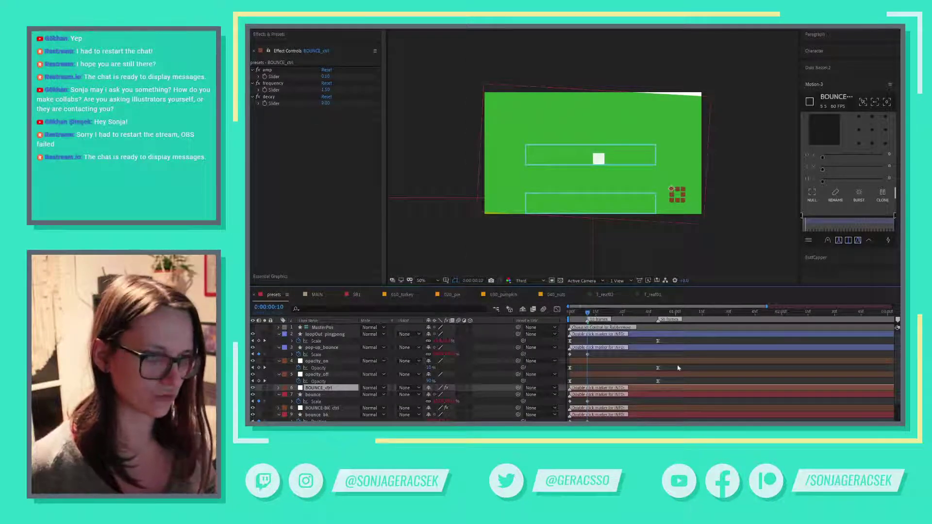
click(616, 295)
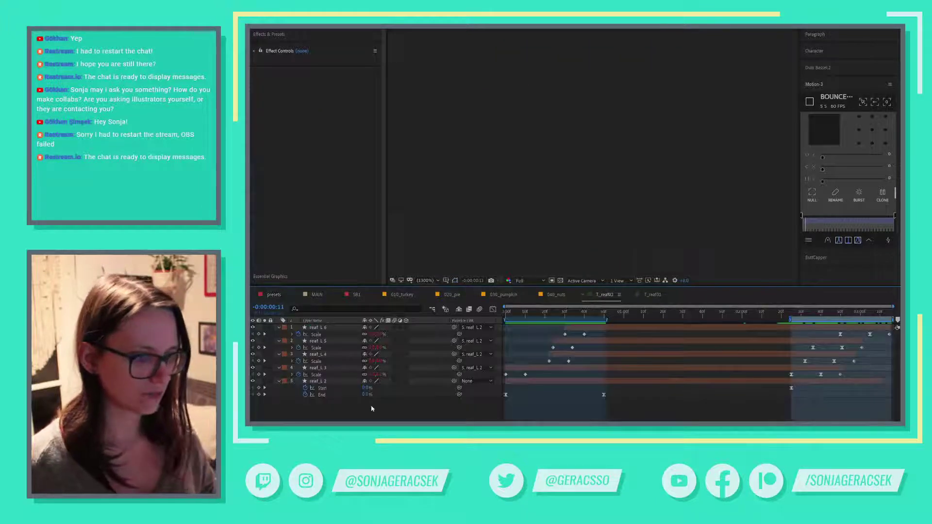
click(557, 295)
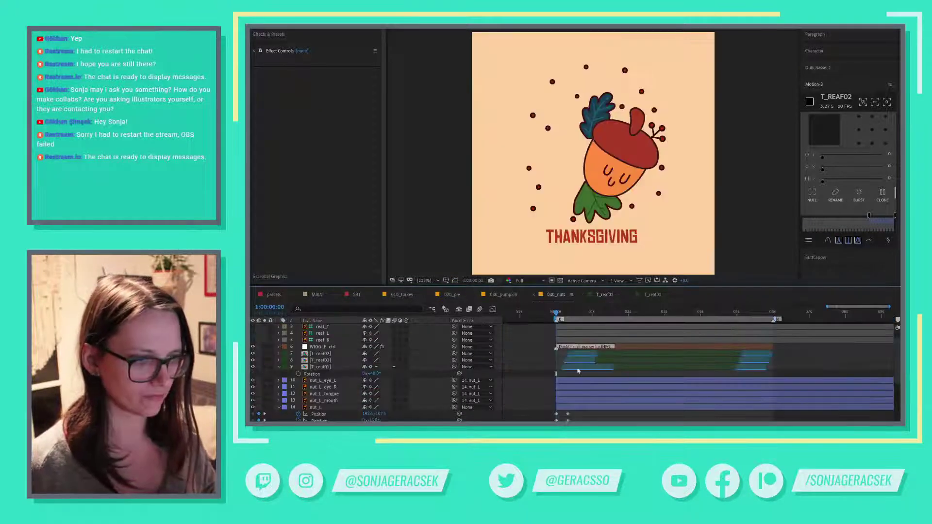
click(330, 347)
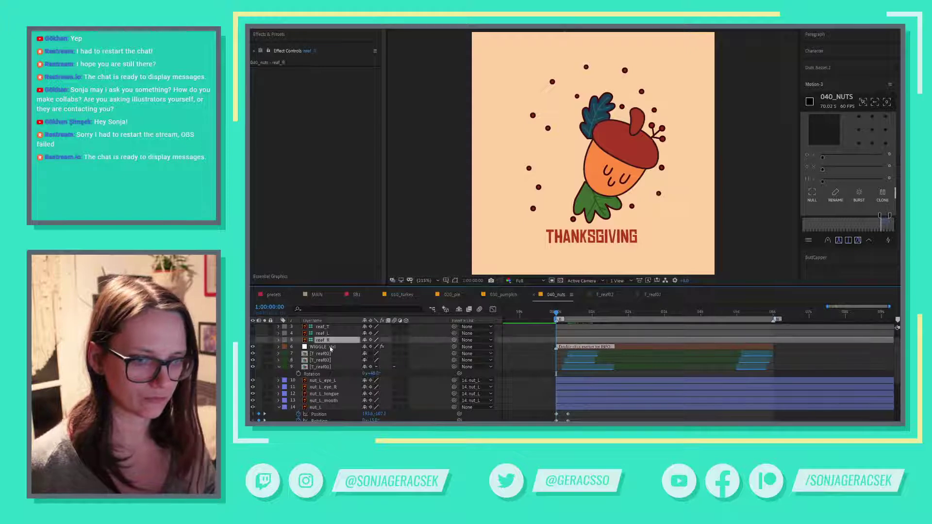
key(ctrl+v)
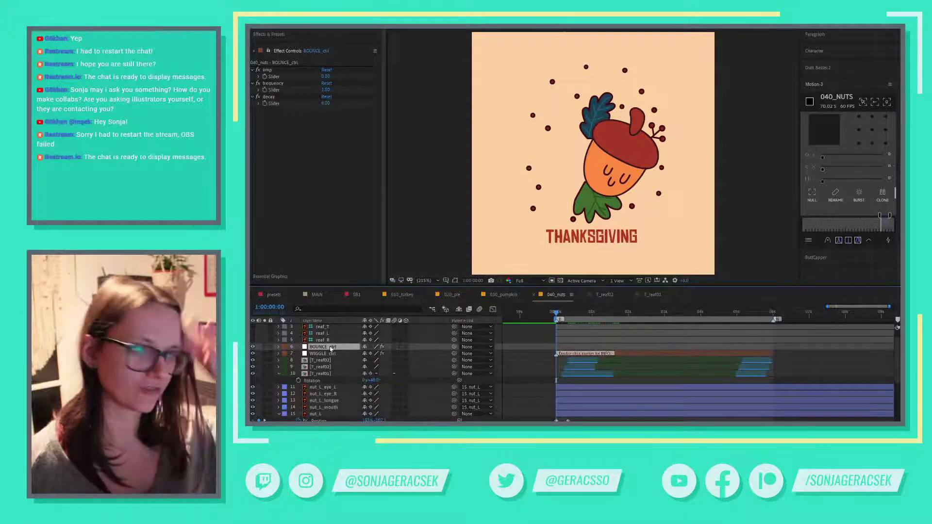
- Copy the bounce expression from the presets Bounce layer's Scale and paste it onto nut_L's Position and Rotation
click(274, 295)
right_click(321, 402)
click(360, 375)
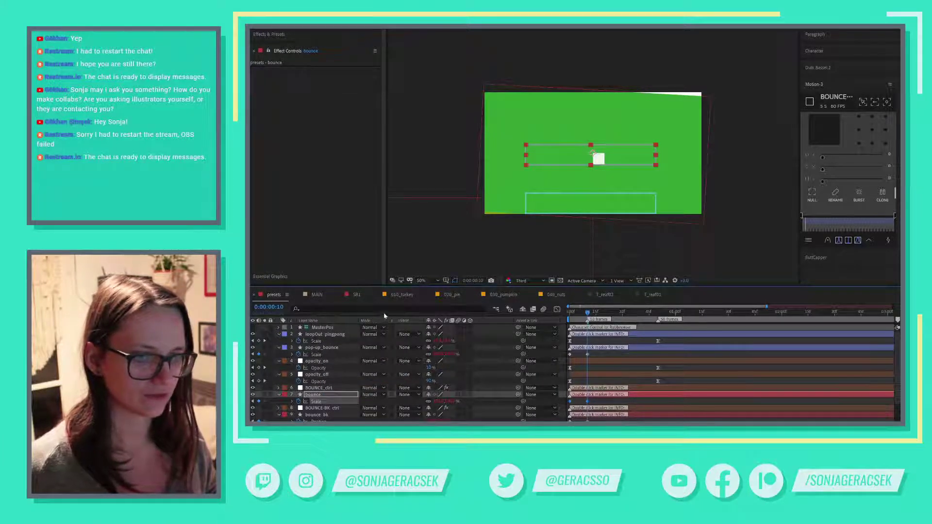
click(556, 295)
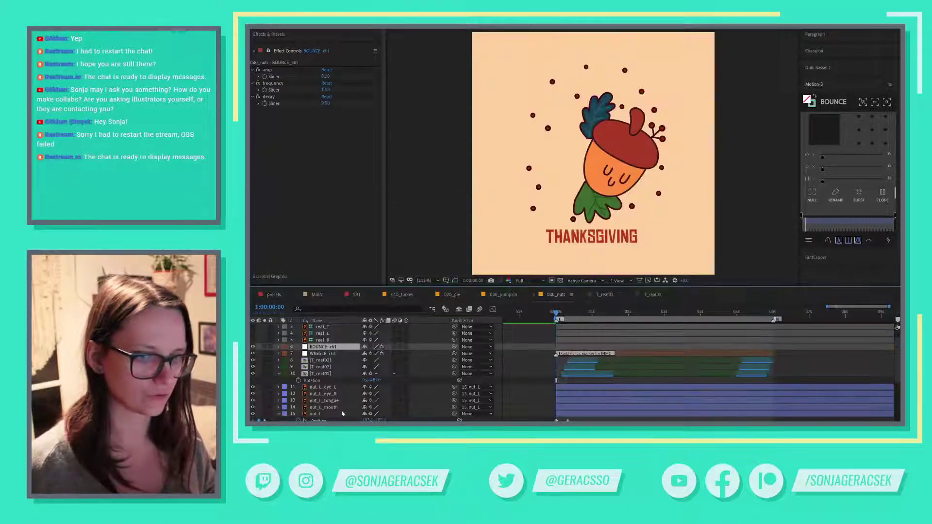
click(335, 413)
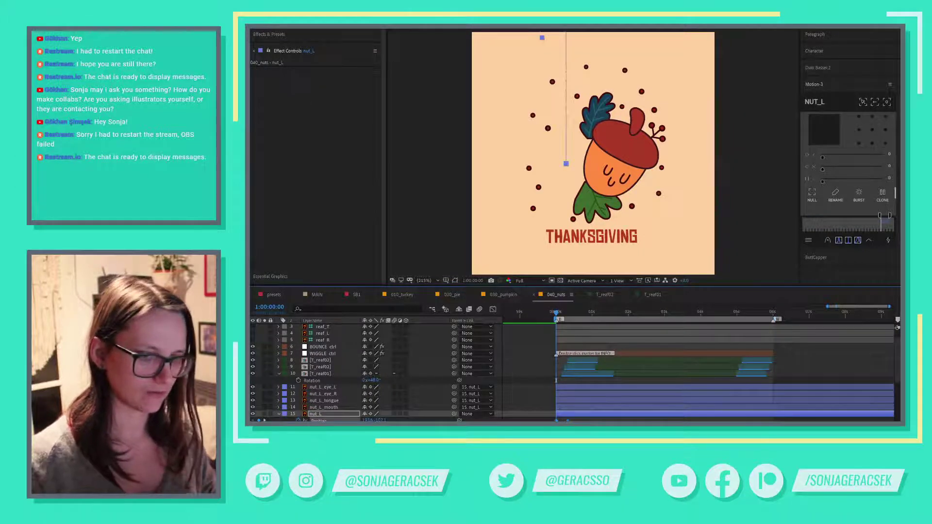
click(335, 414)
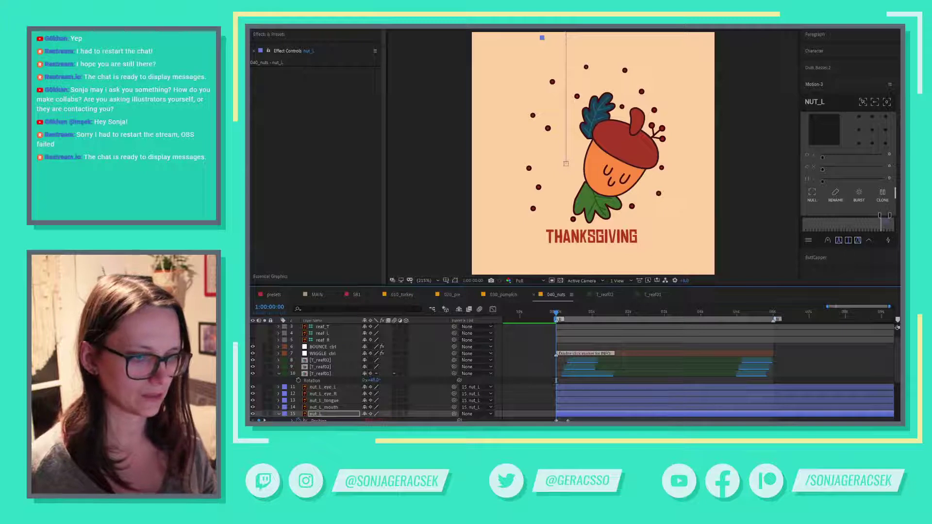
key(F2)
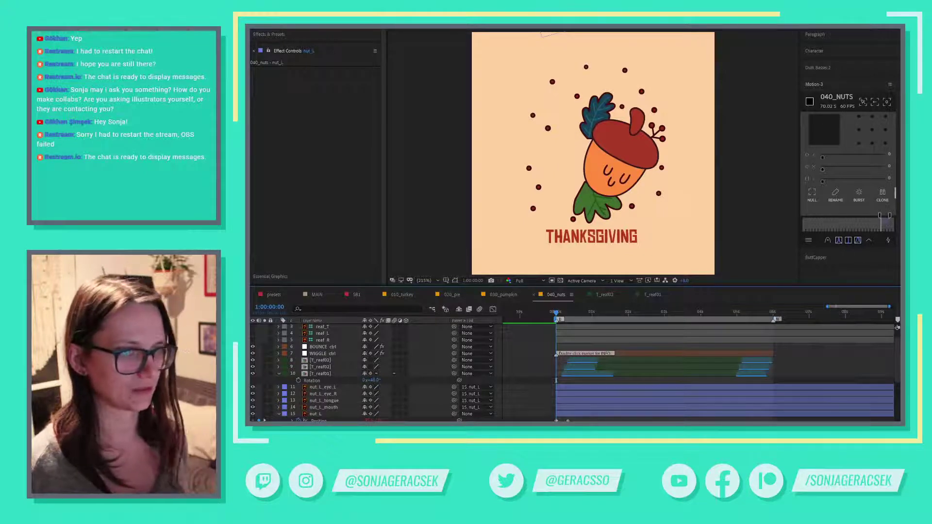
- Preview the acorn's drop, and pull nut_L's end keyframes closer to the start to make the fall faster
key(space)
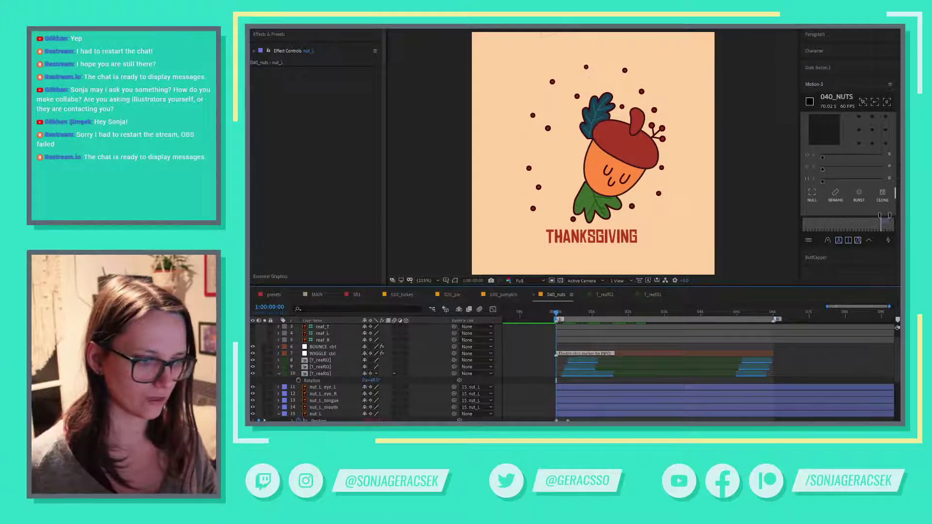
click(321, 414)
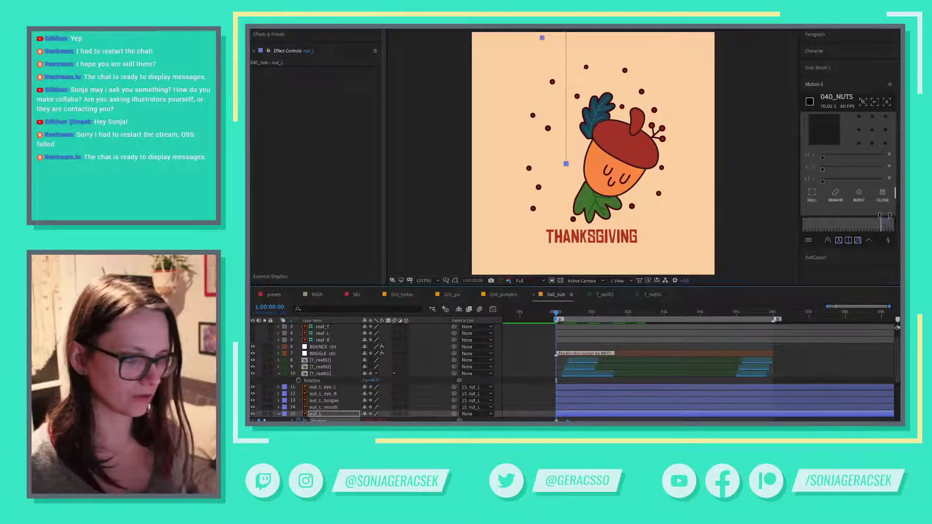
drag(568, 421, 563, 421)
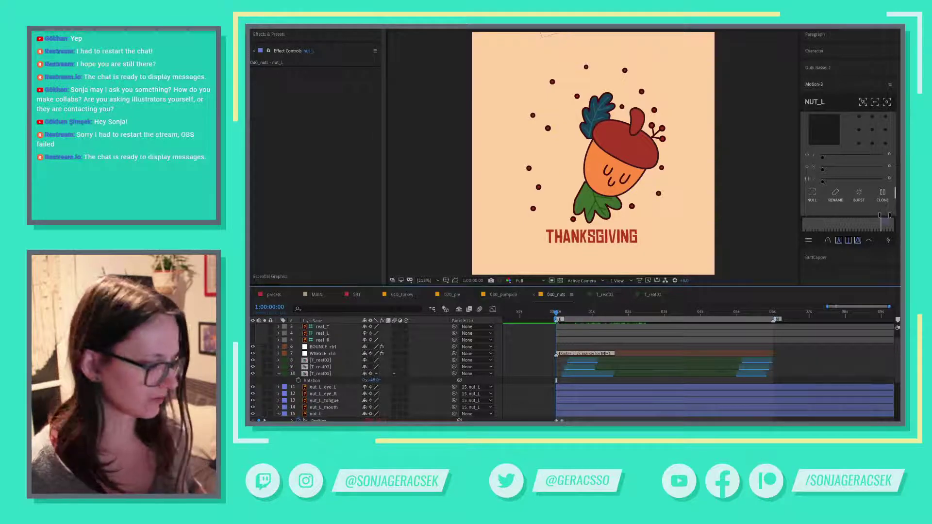
key(space)
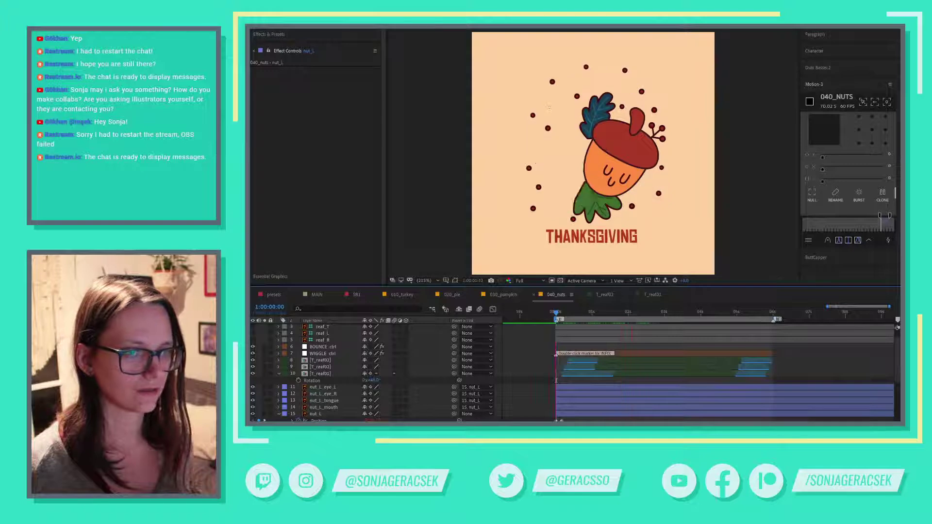
- Set the BOUNCE_ctrl amp to 0.05 and preview the acorn's softer bounce
click(323, 347)
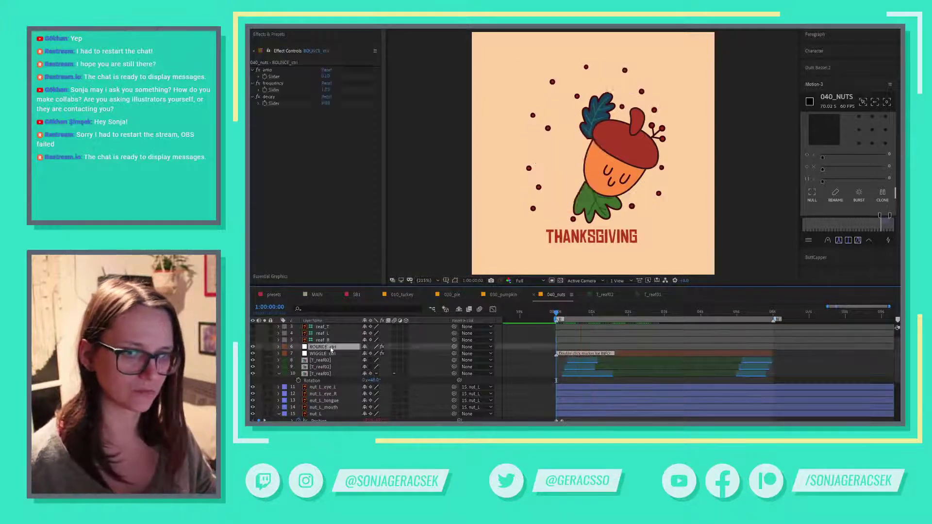
click(325, 76)
text(0.05)
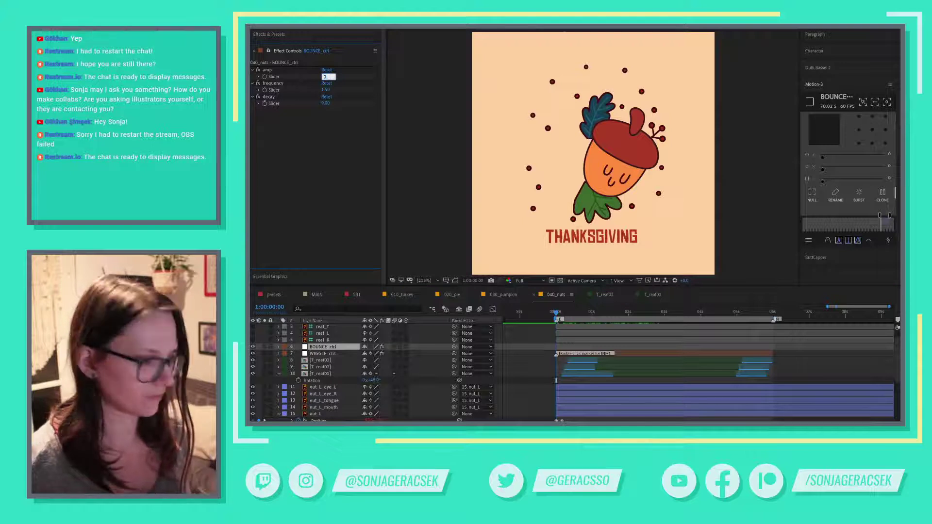
key(Return)
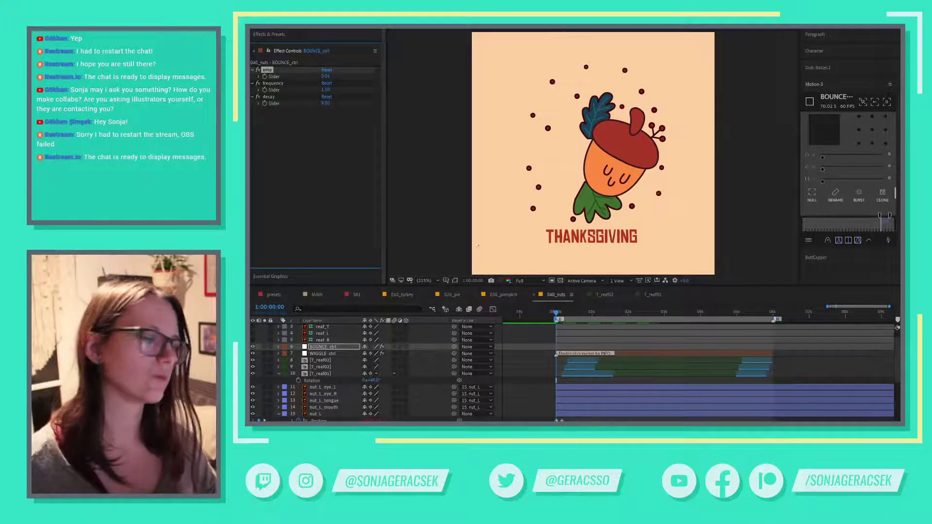
click(513, 354)
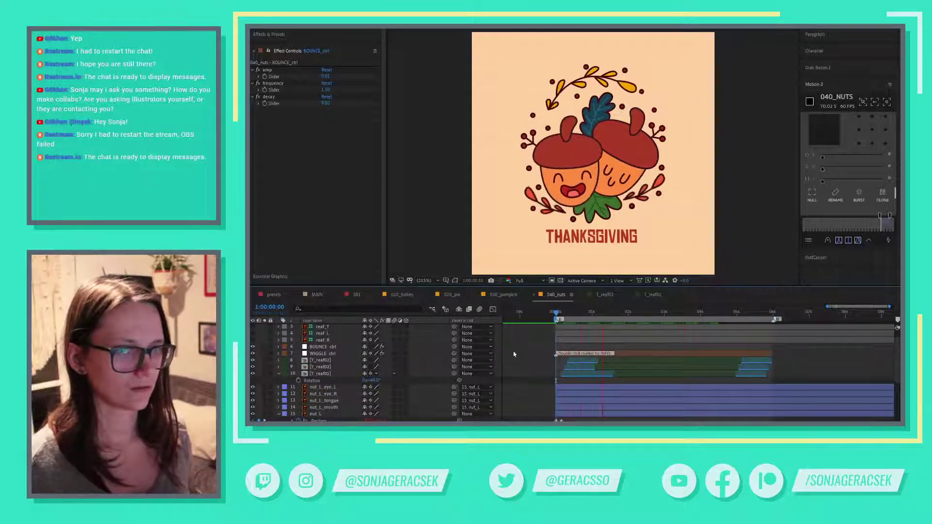
- Adjust the BOUNCE_ctrl decay and set its frequency to 1 while the animation plays
click(325, 104)
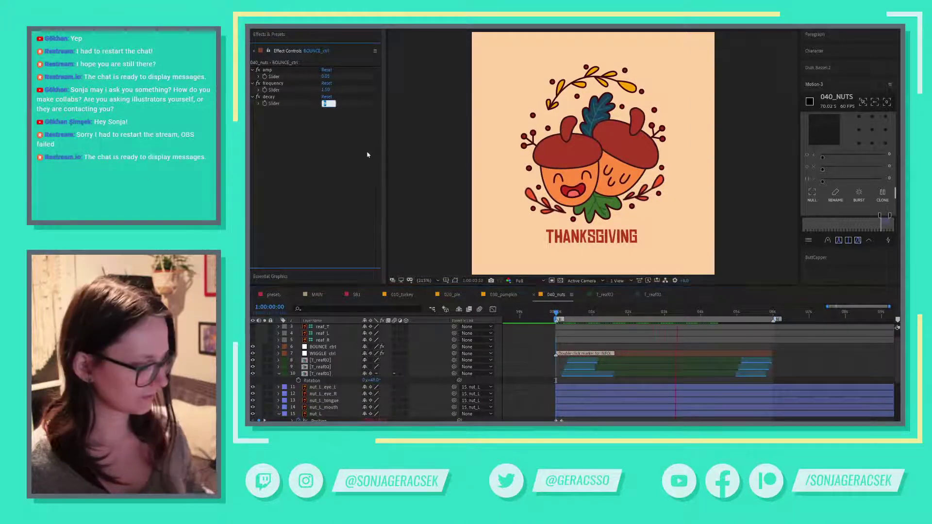
key(Return)
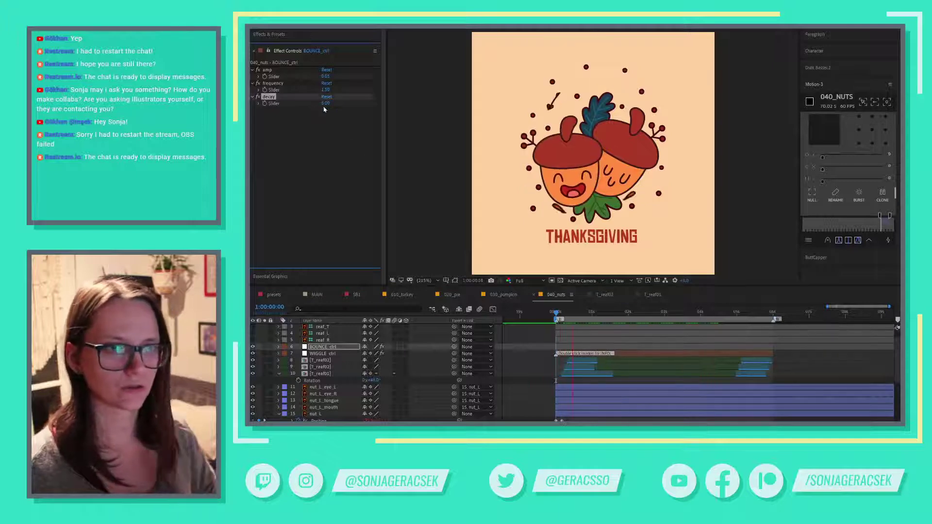
click(327, 90)
text(1)
key(Return)
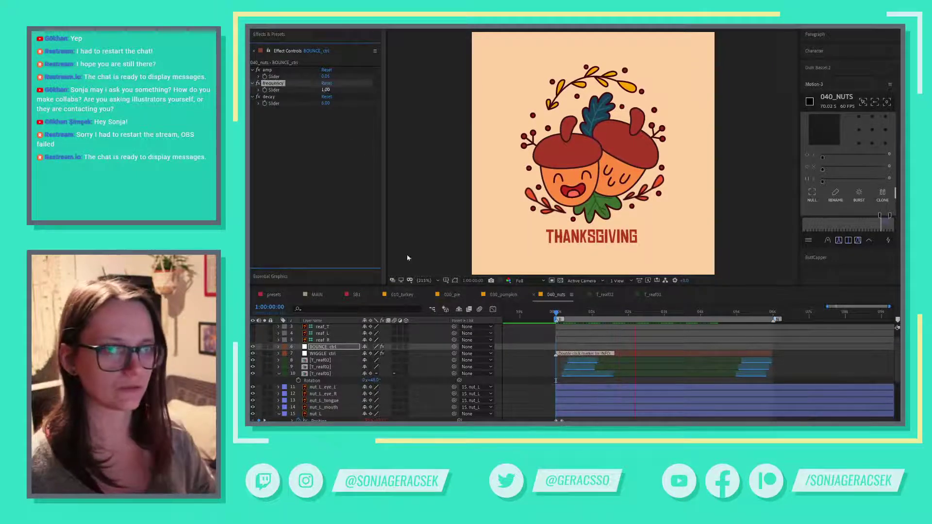
- Set the BOUNCE_ctrl frequency to 2 and amp to 0.03, and preview the acorn's bounce
click(552, 389)
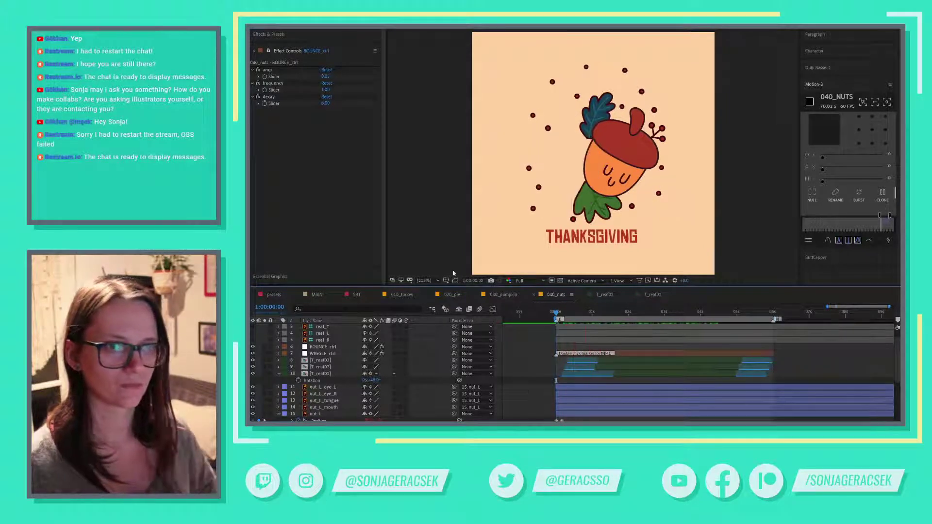
click(324, 90)
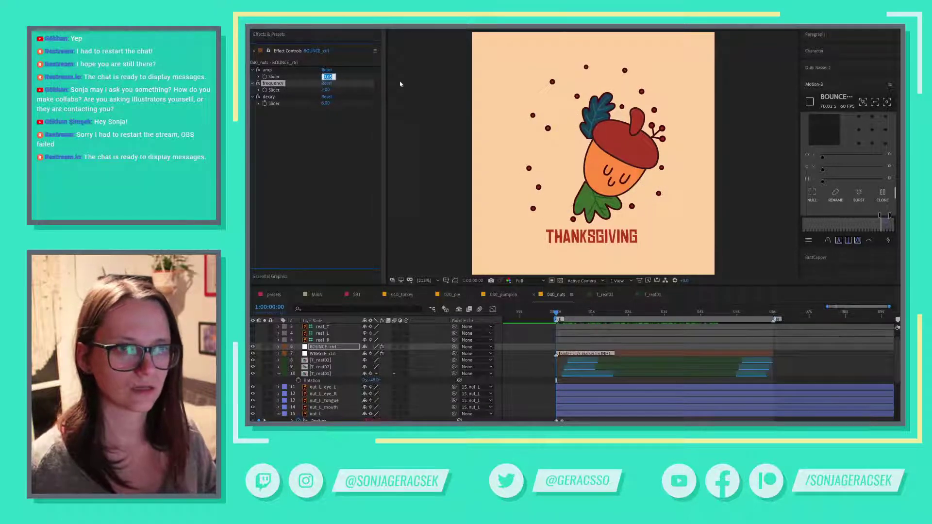
text(.03)
key(Return)
click(531, 356)
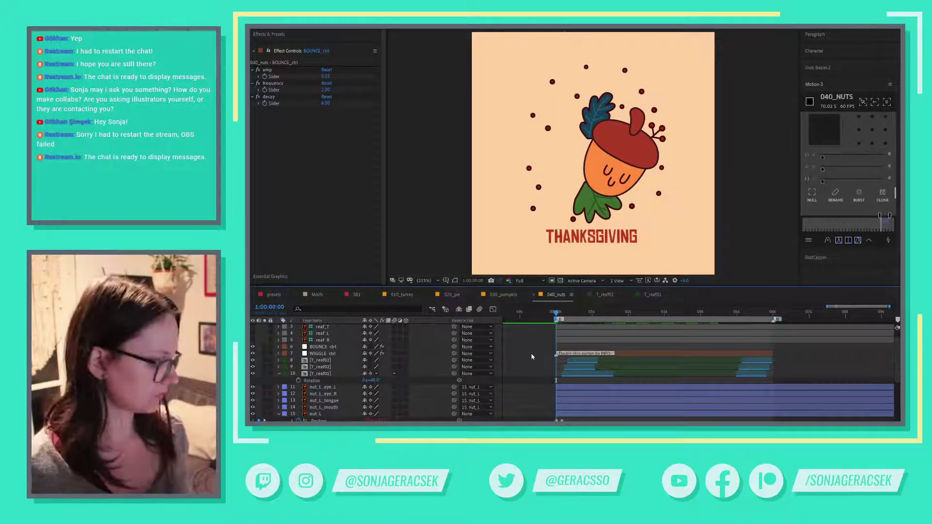
key(space)
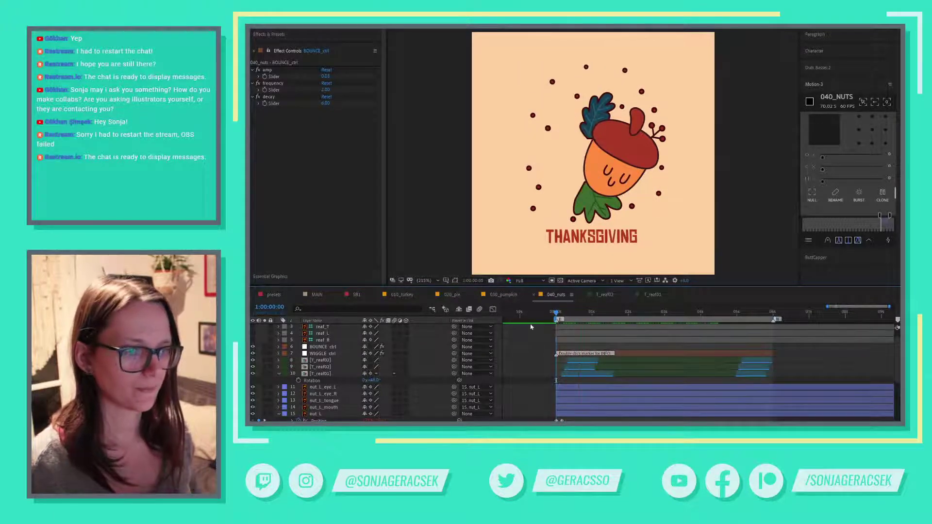
- Apply the Motion 3 easing preset of 75 to nut_L's keyframes and preview its drop
click(321, 414)
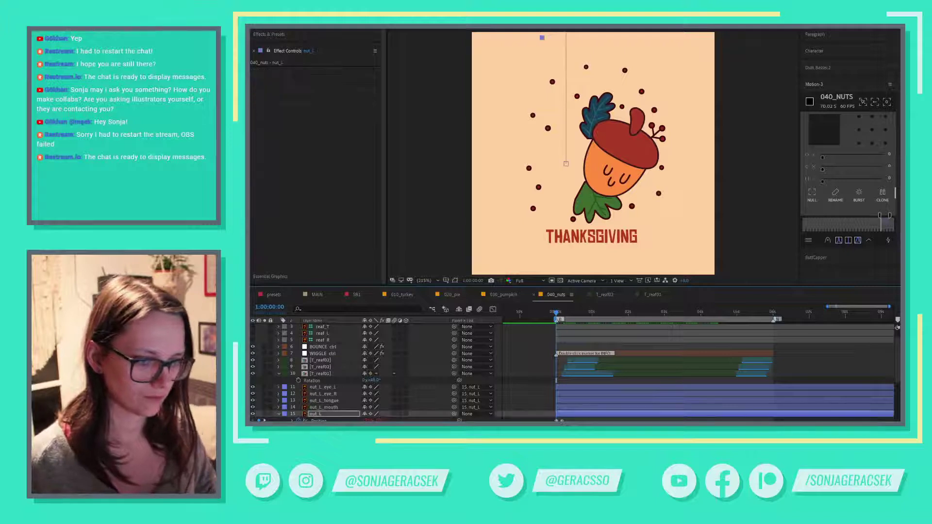
key(space)
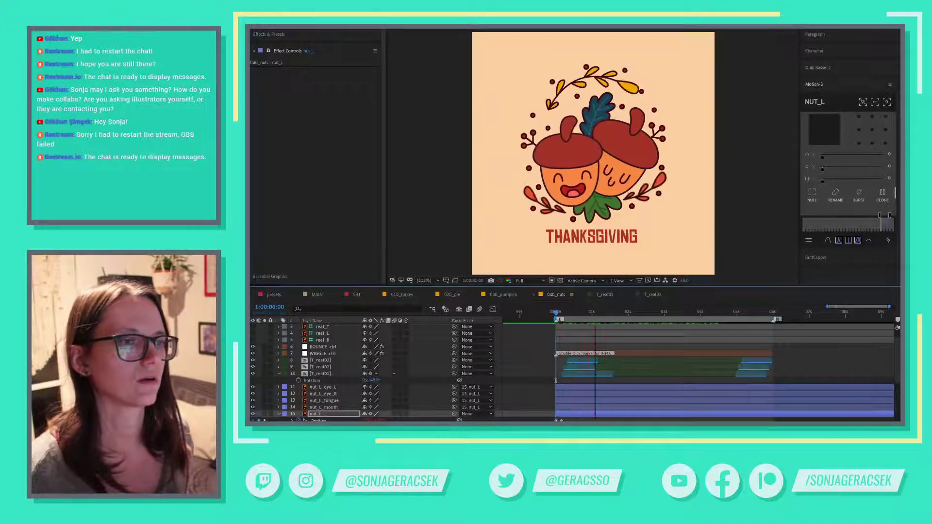
key(space)
key(space)
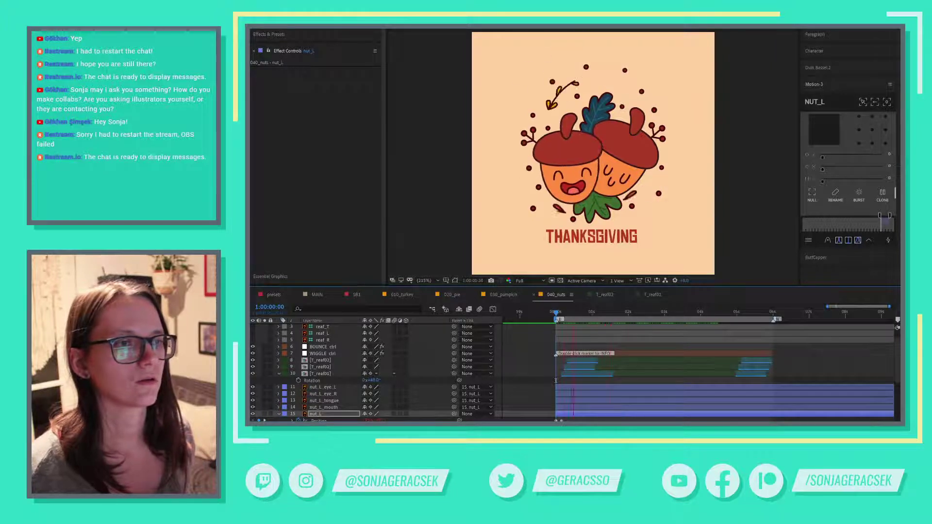
key(space)
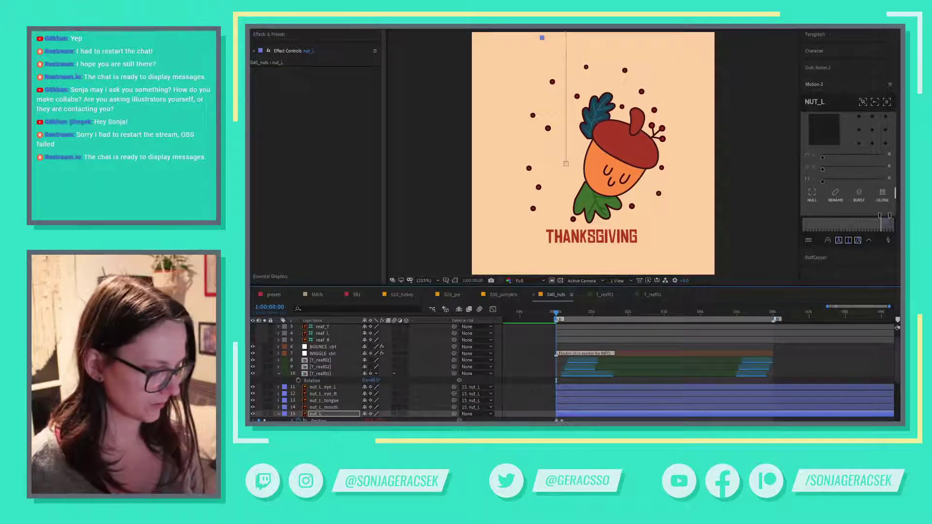
click(839, 240)
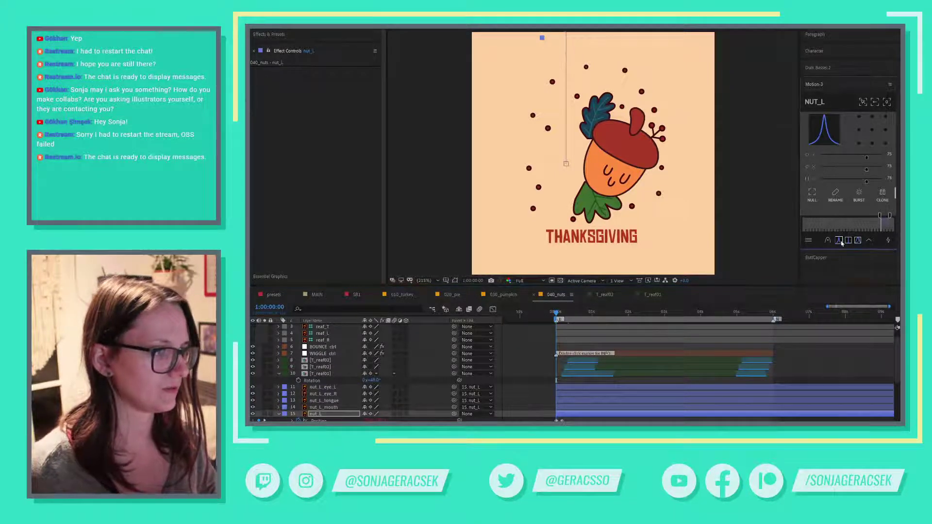
click(527, 367)
key(space)
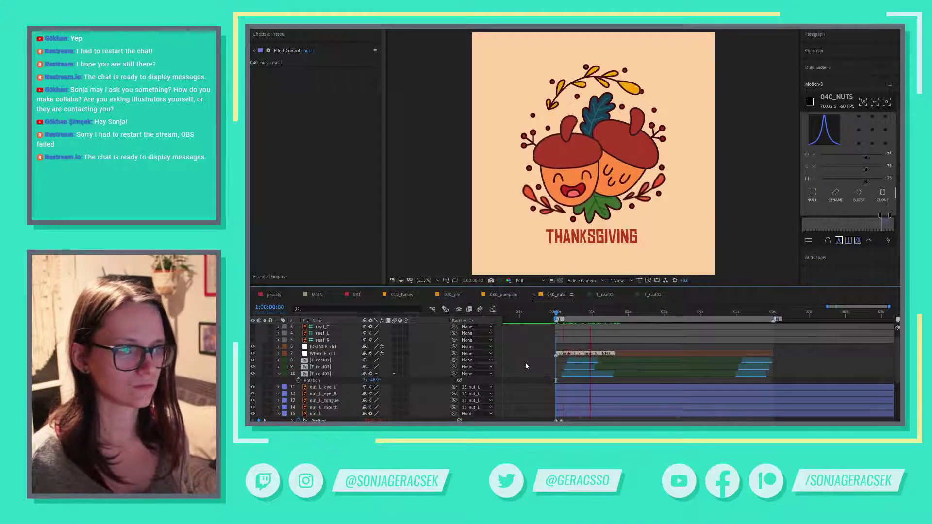
key(space)
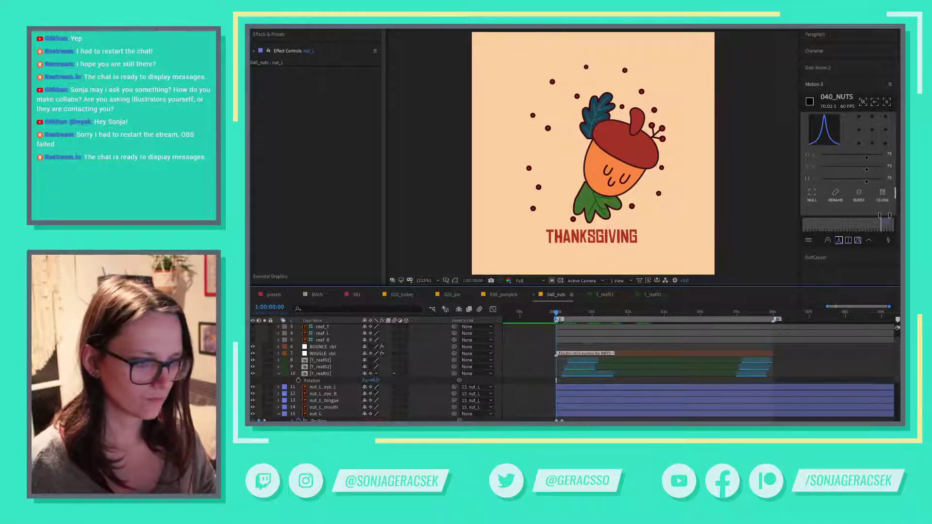
- Try an easing of 100 on nut_L's drop keyframes and preview the fall
click(562, 421)
click(849, 241)
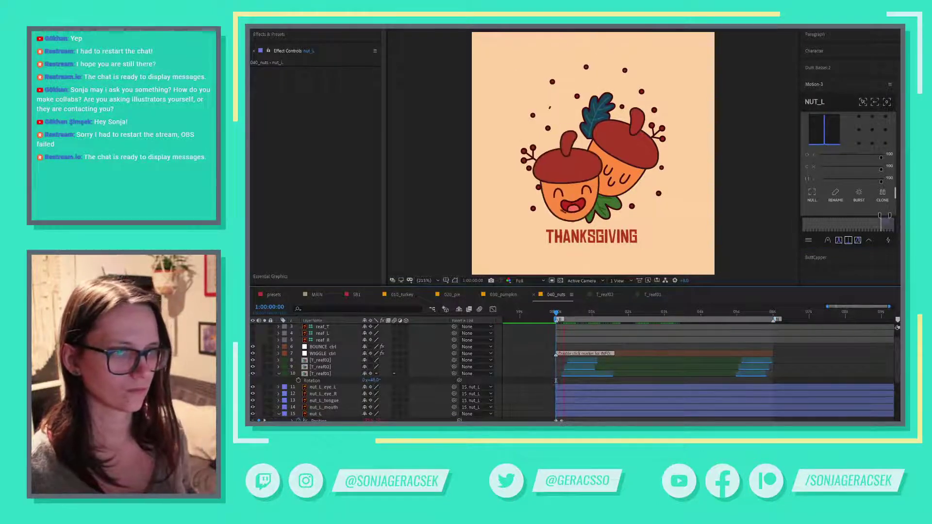
key(space)
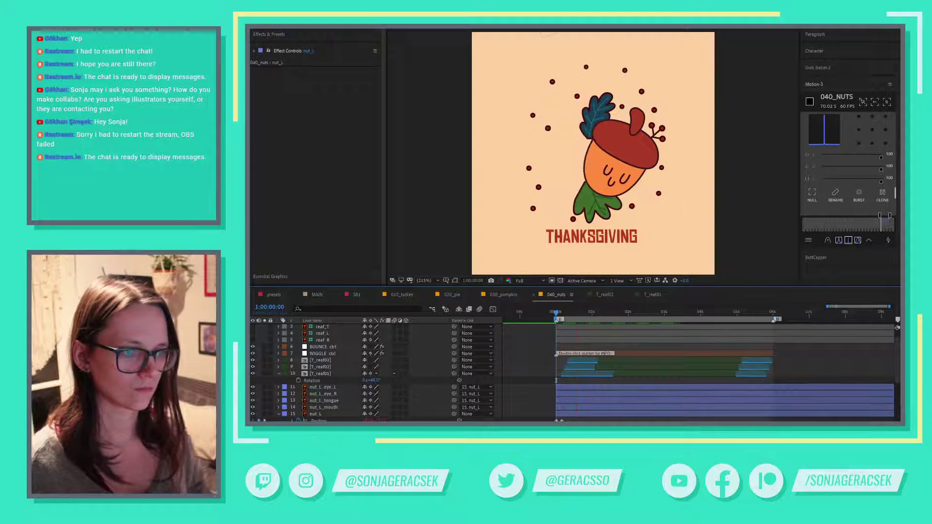
- Set the easing of nut_L's keyframes back to 75 and preview the drop
click(320, 414)
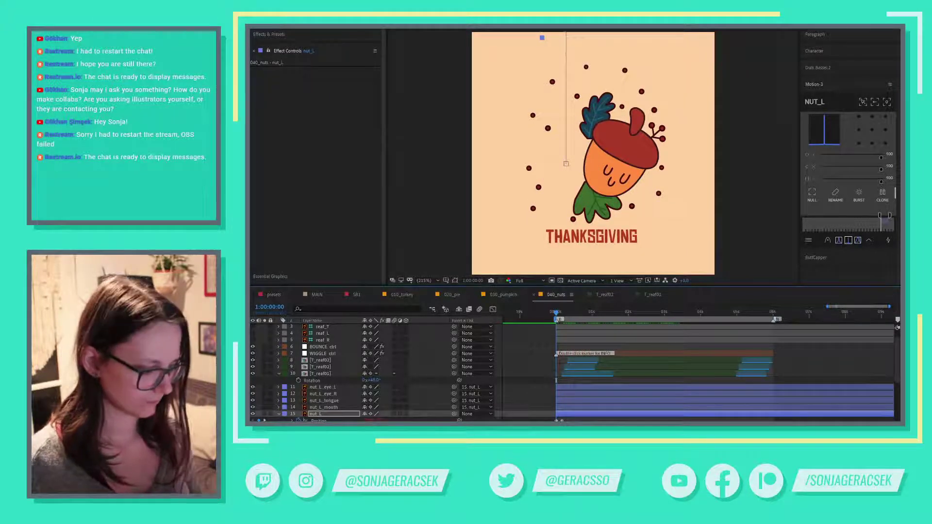
key(space)
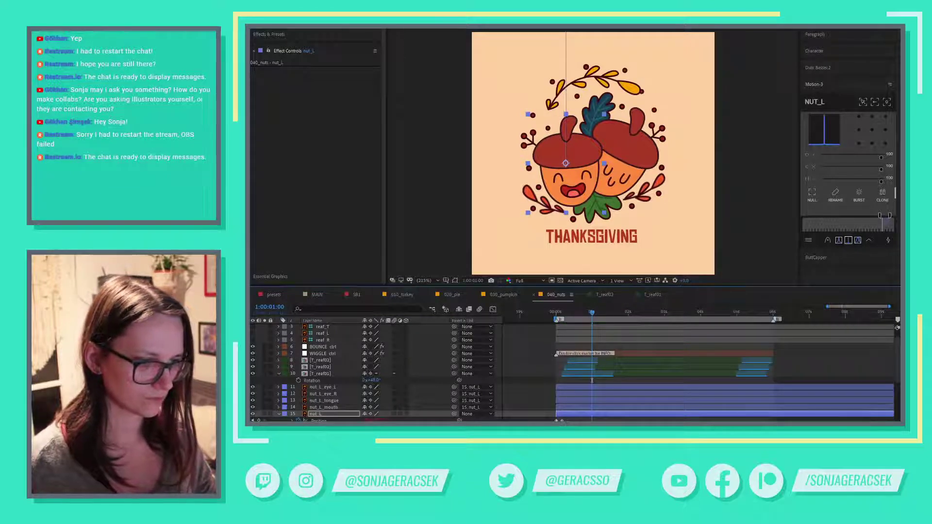
click(839, 240)
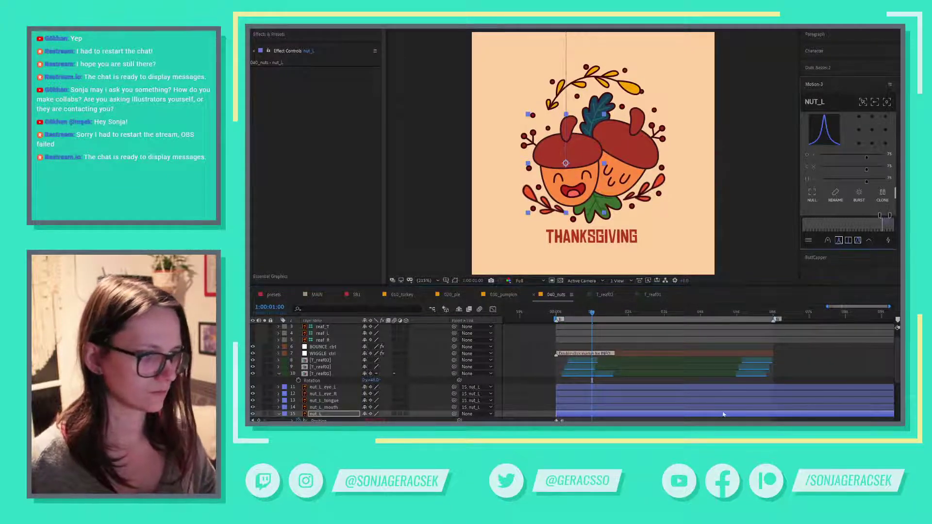
key(space)
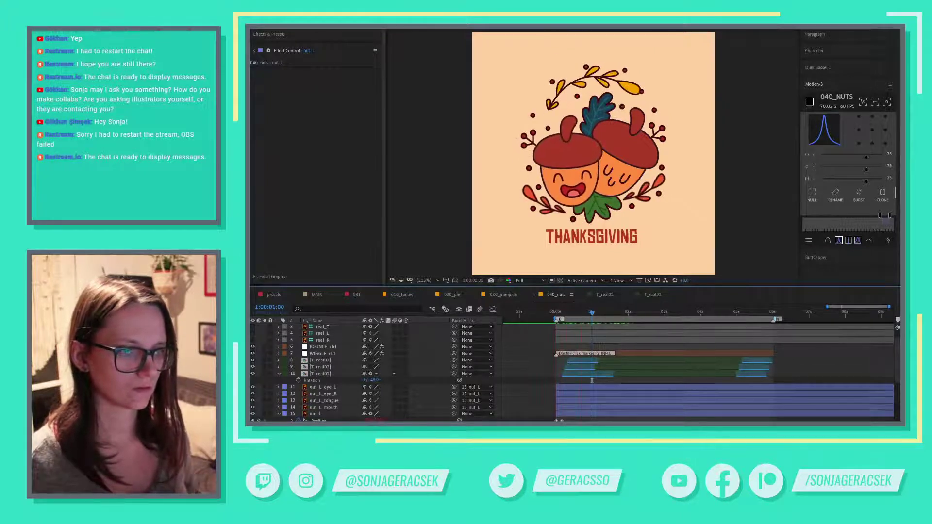
- Tilt nut_L counter-clockwise at 1:00:00:28 and preview its landing
drag(566, 318, 573, 316)
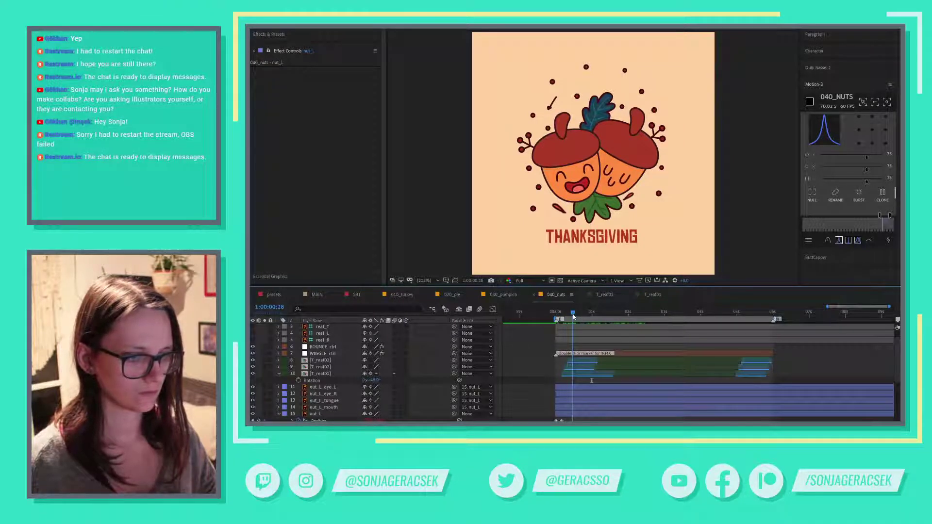
click(541, 145)
drag(541, 146, 538, 150)
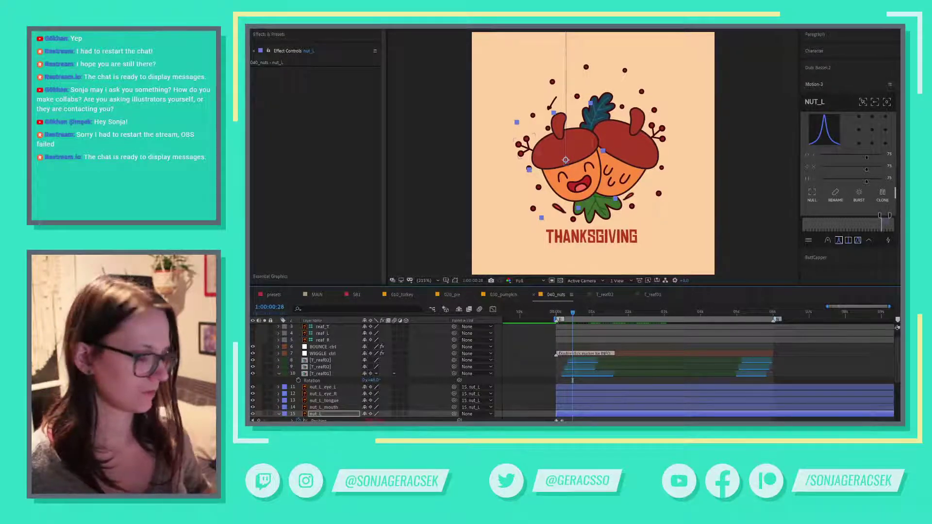
key(space)
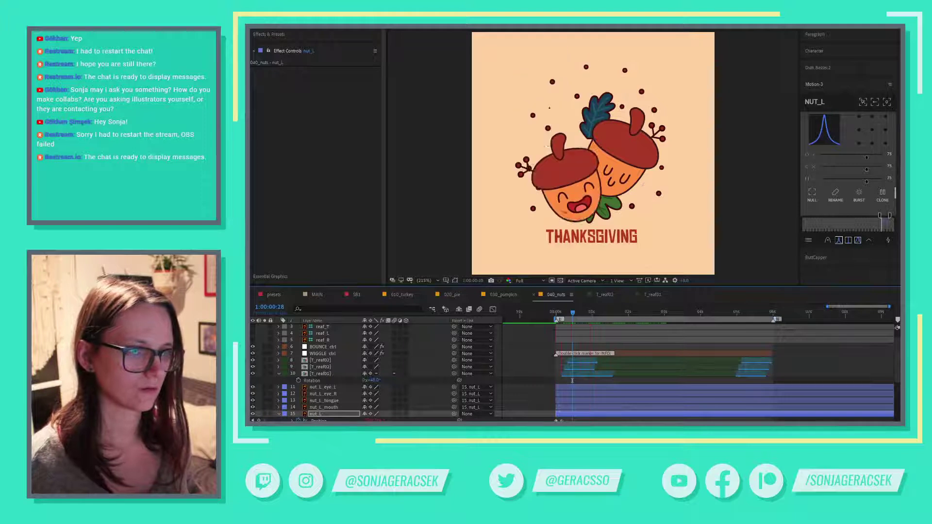
key(space)
key(space)
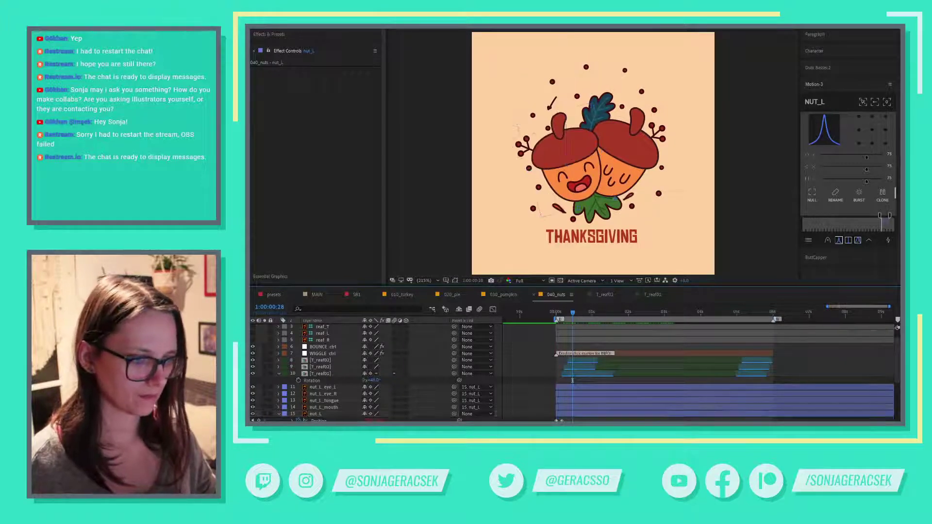
- Adjust nut_L's rotation so the acorn sits nearly upright at 1:00:00:28, and preview the landing again
key(space)
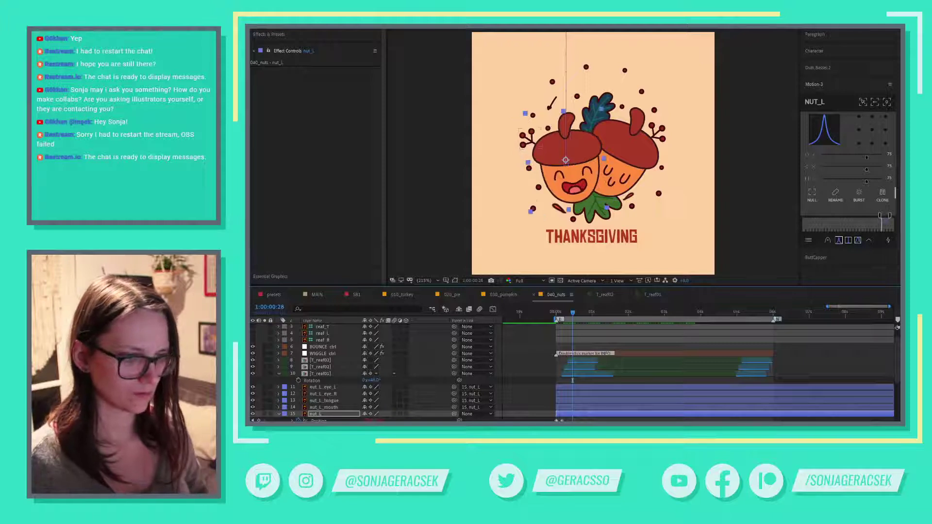
key(space)
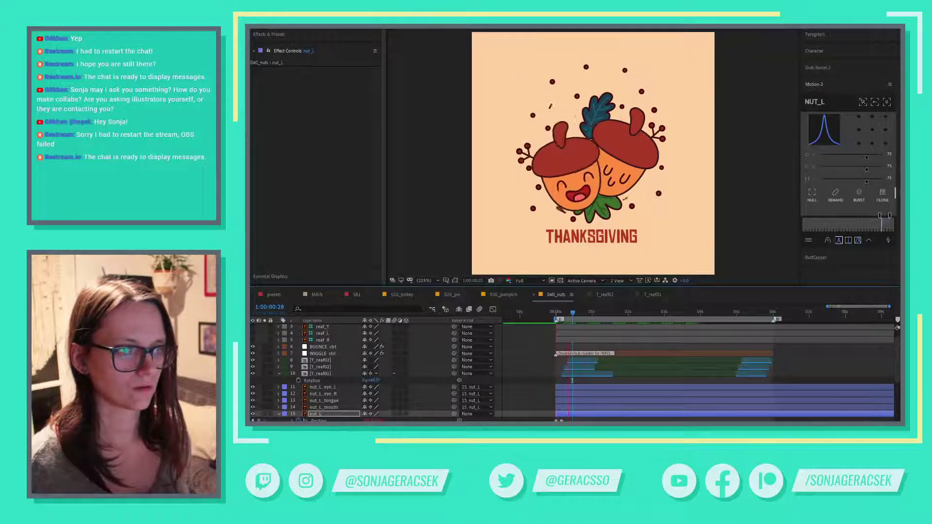
key(space)
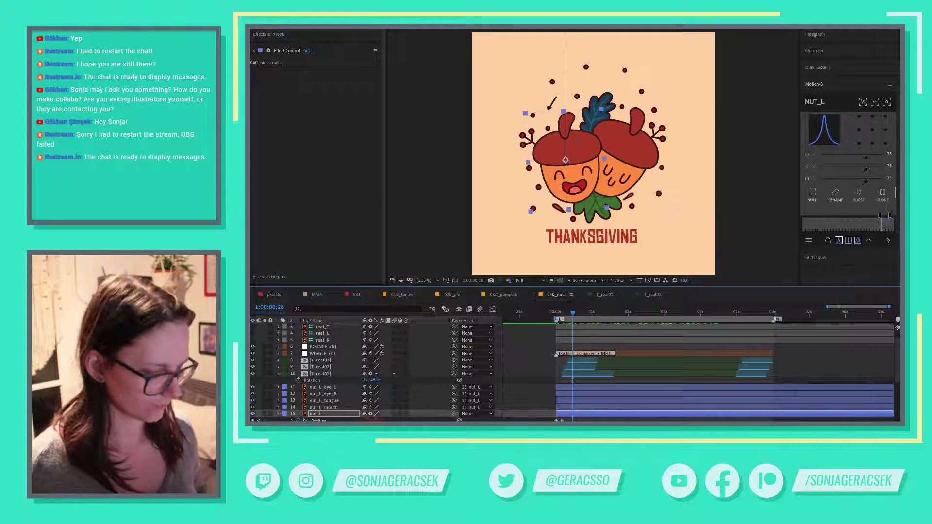
key(ctrl+z)
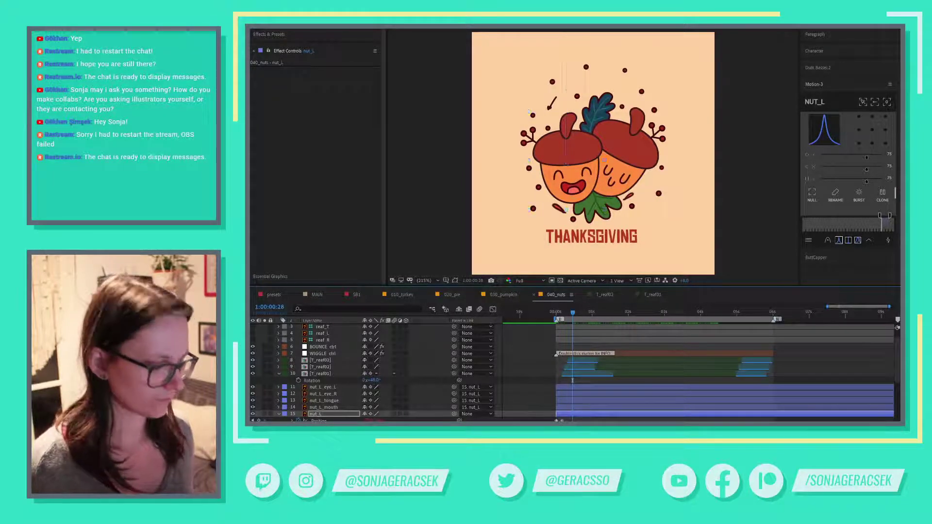
key(space)
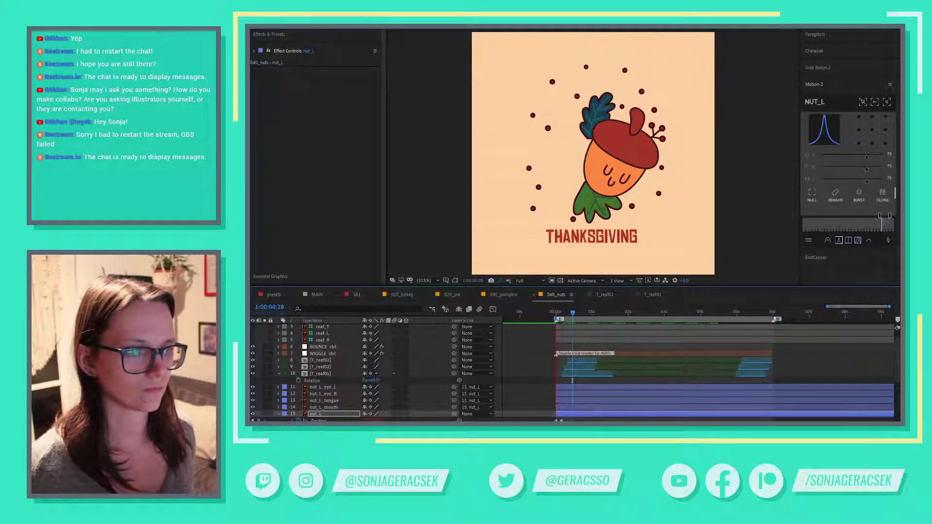
key(space)
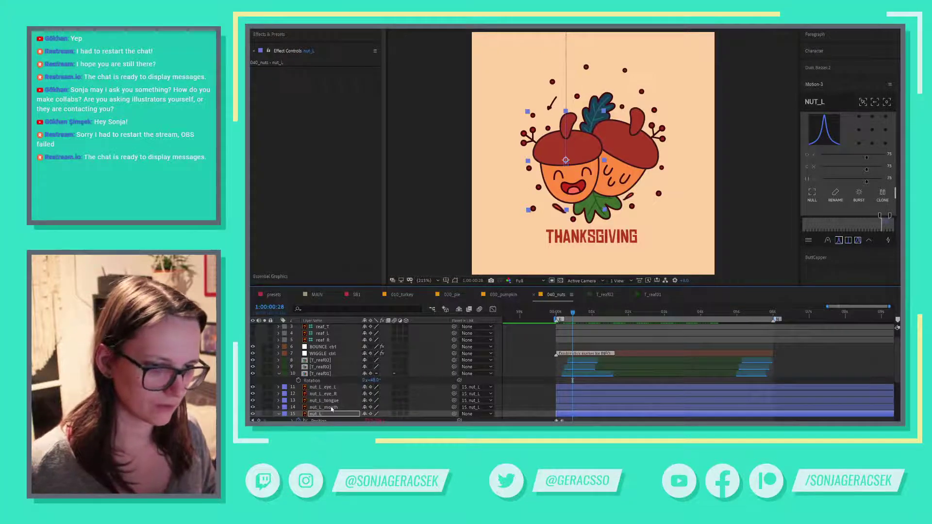
- Select nut_L's Position and Rotation properties together with their keyframes
scroll(334, 416, down, 2)
scroll(336, 421, down, 1)
click(330, 427)
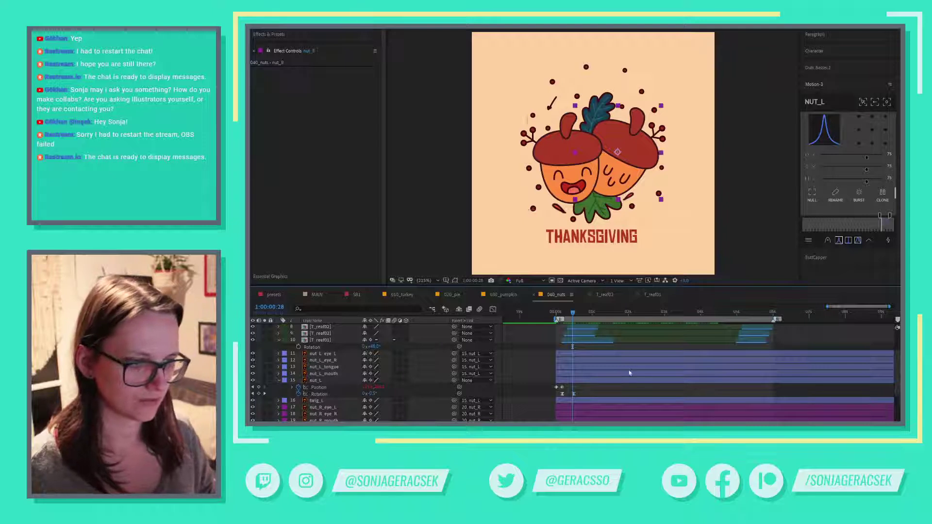
click(320, 388)
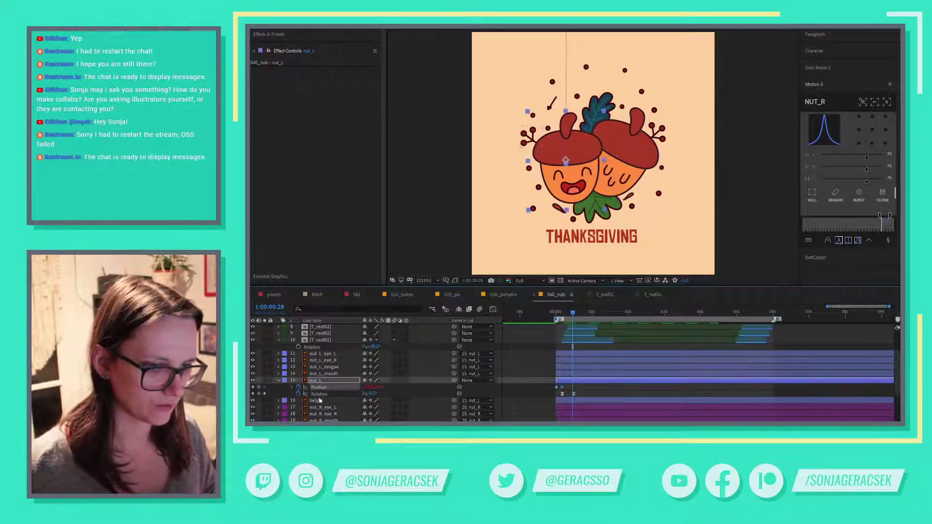
click(326, 394)
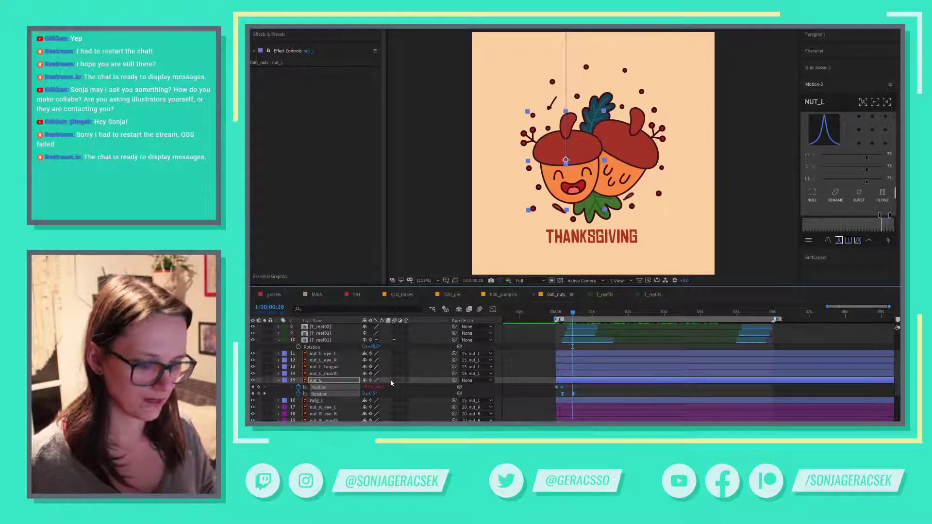
scroll(365, 383, down, 2)
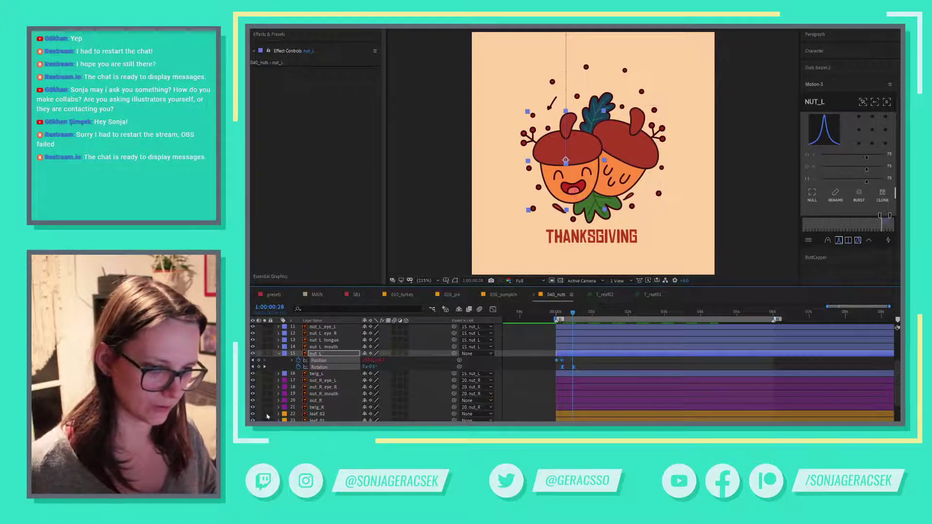
- Add a Position keyframe to the nut_R layer at 1:00:00:00
click(317, 401)
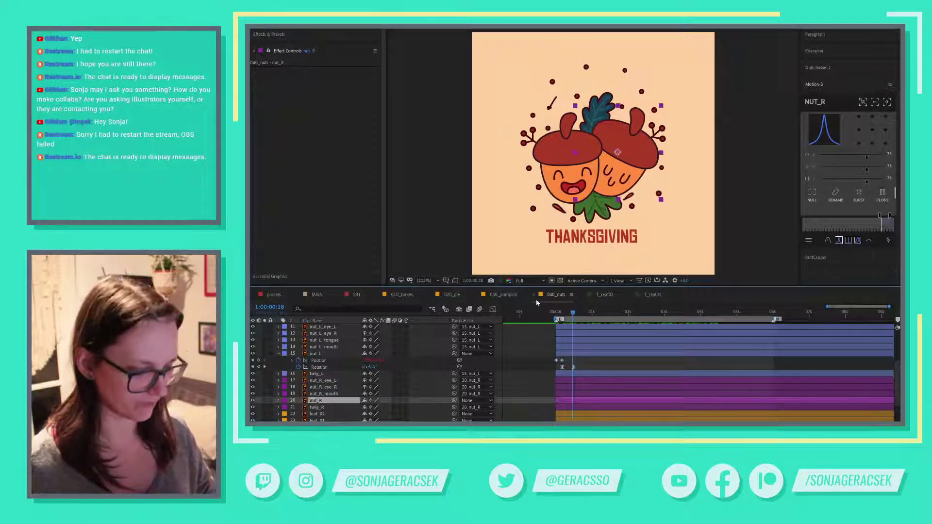
key(j)
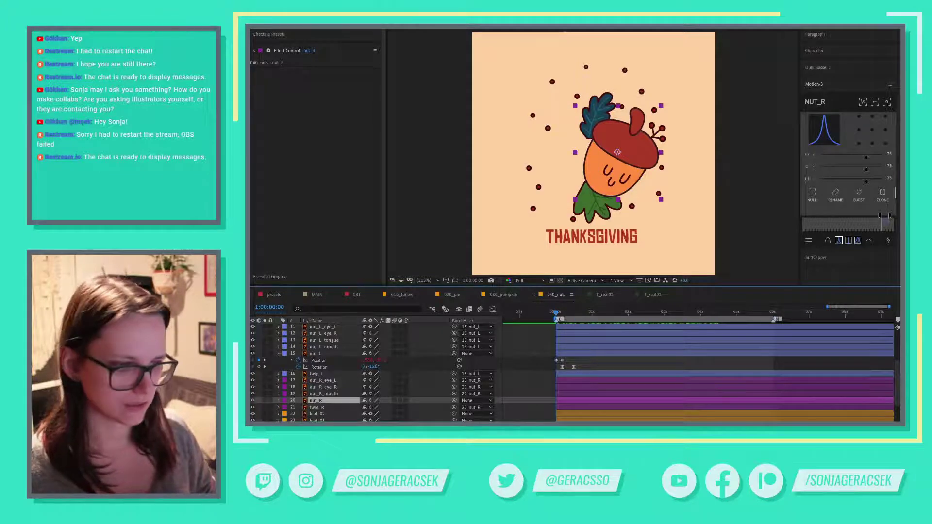
key(ctrl+shift+a)
click(573, 403)
key(p)
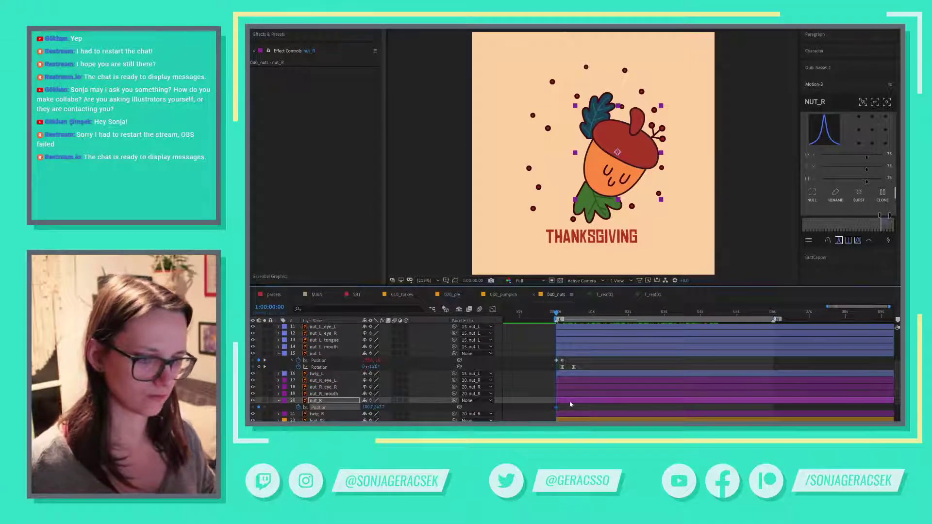
- Add Position and Rotation keyframes for the nut_R layer at frame 10
key(shift+r)
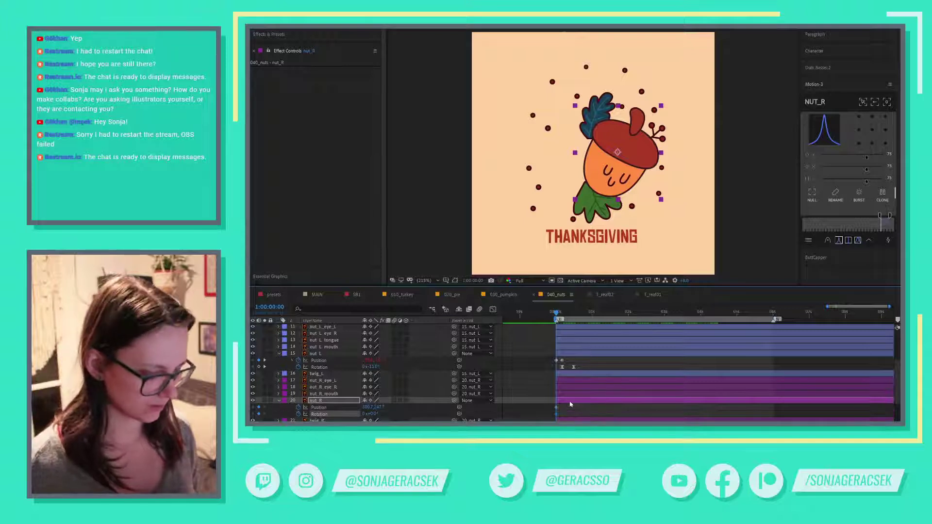
key(shift+Page_Down)
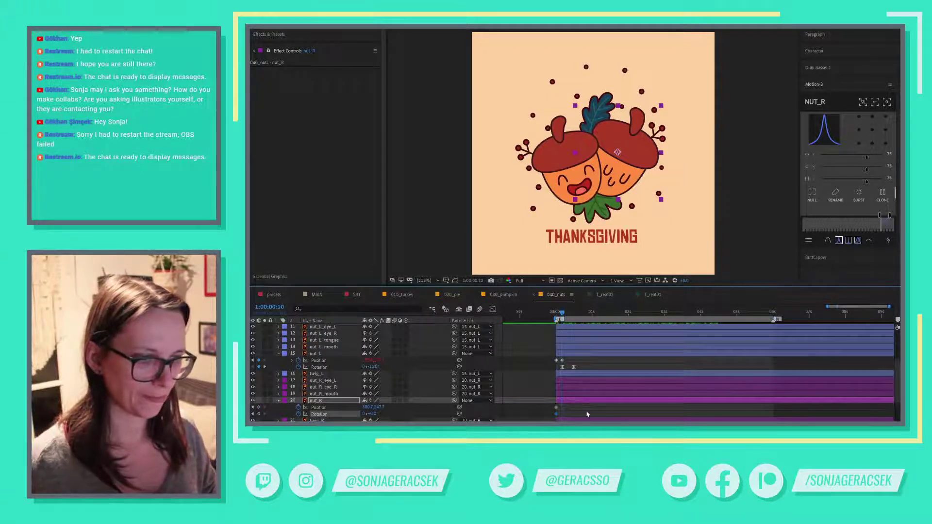
click(259, 414)
click(259, 408)
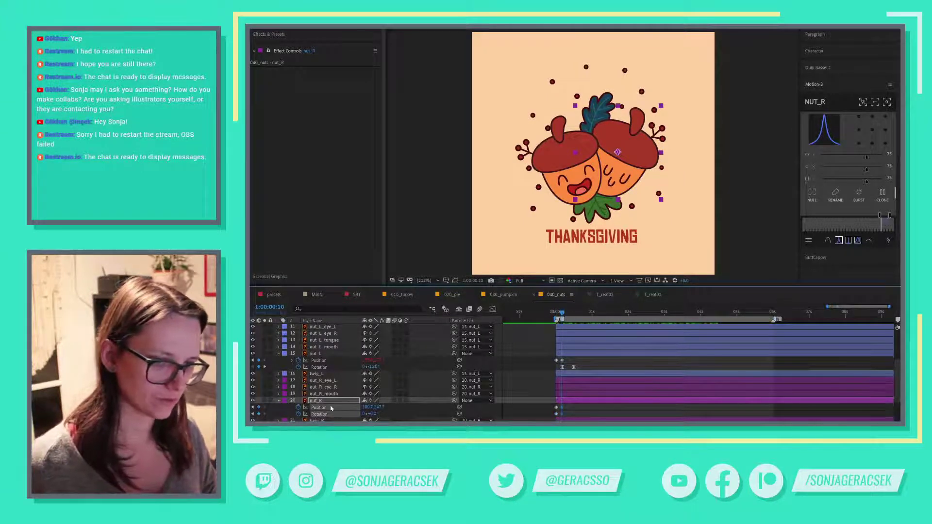
- At the first frame, move nut_R straight up out of the canvas and set its rotation to 15°
key(shift+Page_Up)
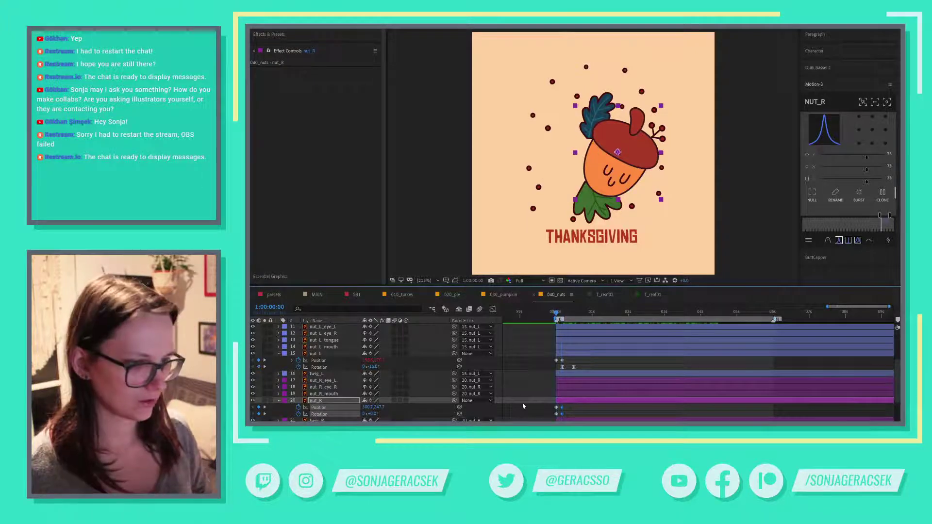
click(575, 408)
click(578, 401)
drag(619, 163, 619, 0)
click(373, 415)
text(-15)
key(Return)
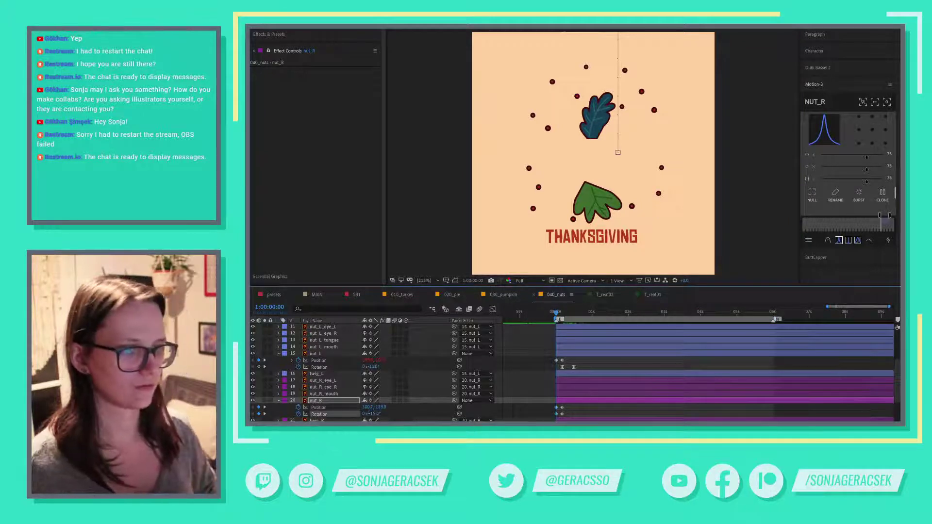
- Delay and ease nut_R's rotation keyframes, and copy nut_L's Position expression onto nut_R's Position
mouse_move(571, 414)
mouse_down()
mouse_move(553, 419)
mouse_move(569, 414)
mouse_up()
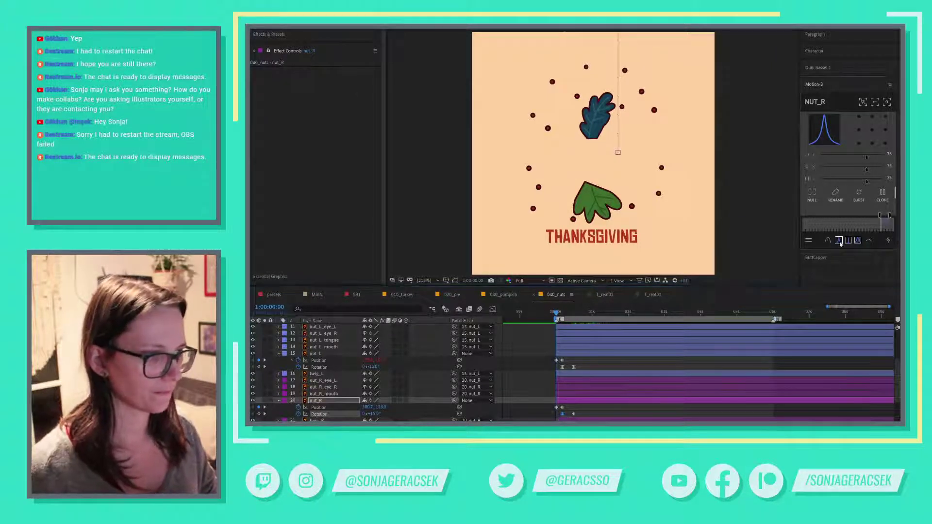
click(574, 414)
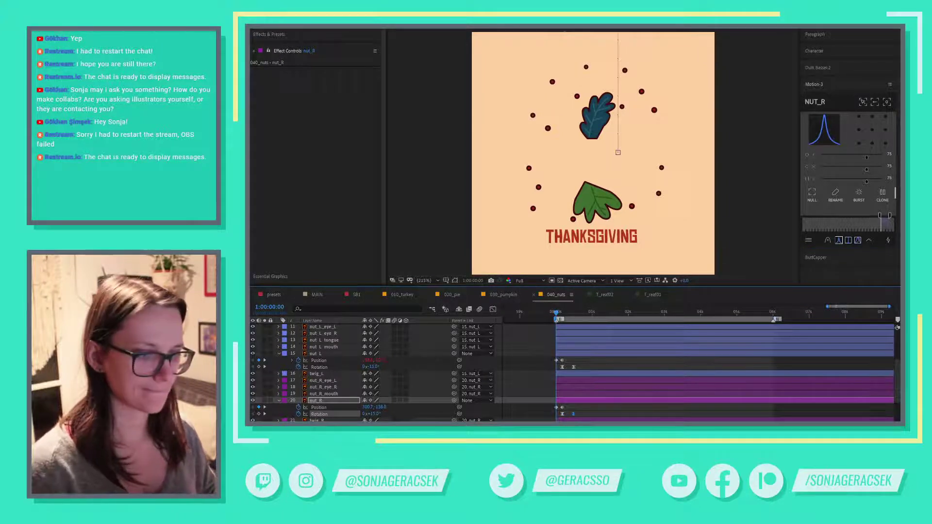
right_click(328, 410)
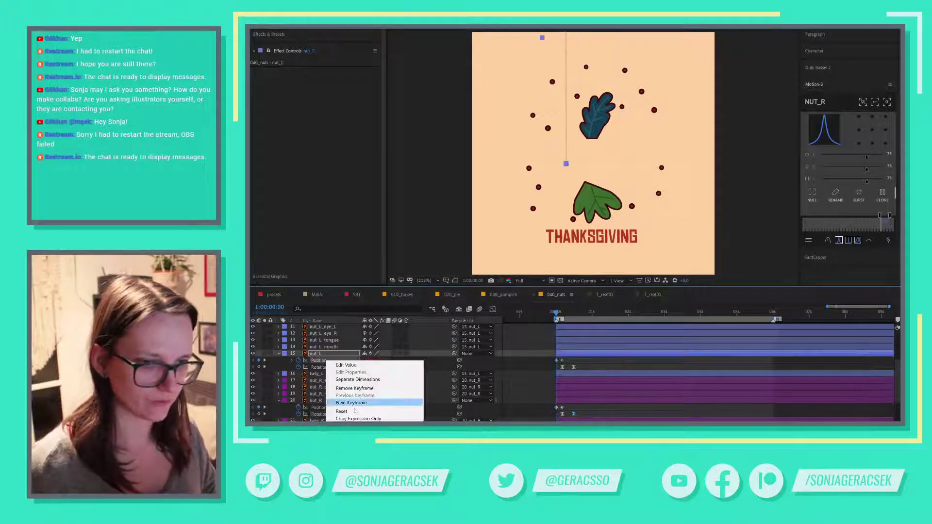
key(Escape)
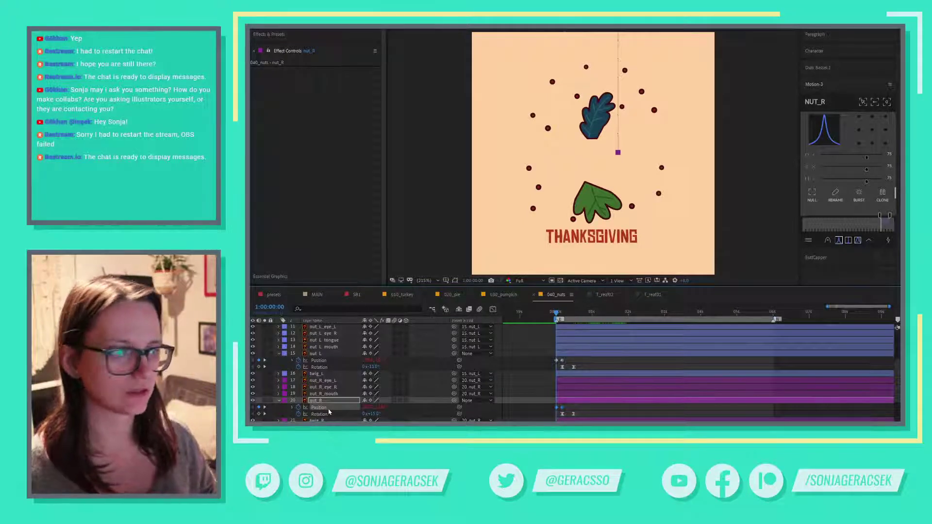
click(587, 403)
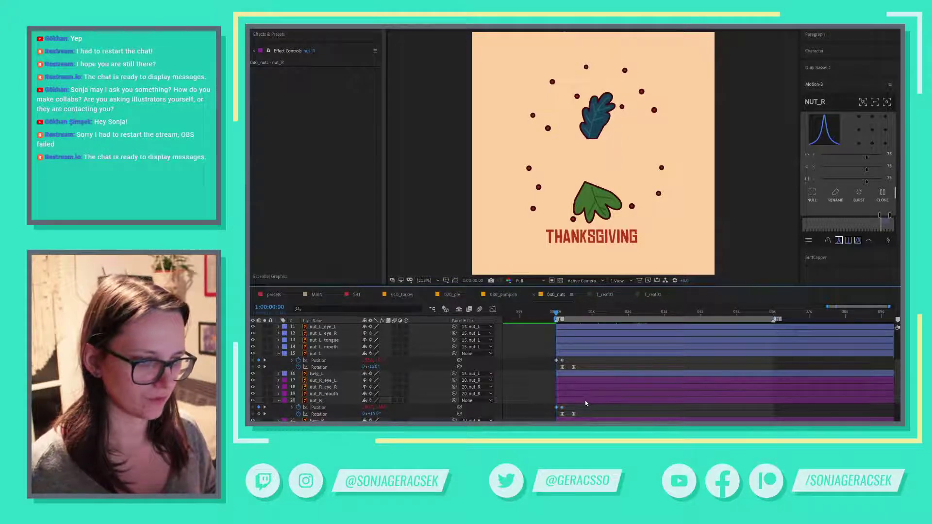
- Delay the six left acorn layers, from nut_L_eye_L through twig_L, by a few frames in the timeline
click(566, 381)
shift+click(616, 405)
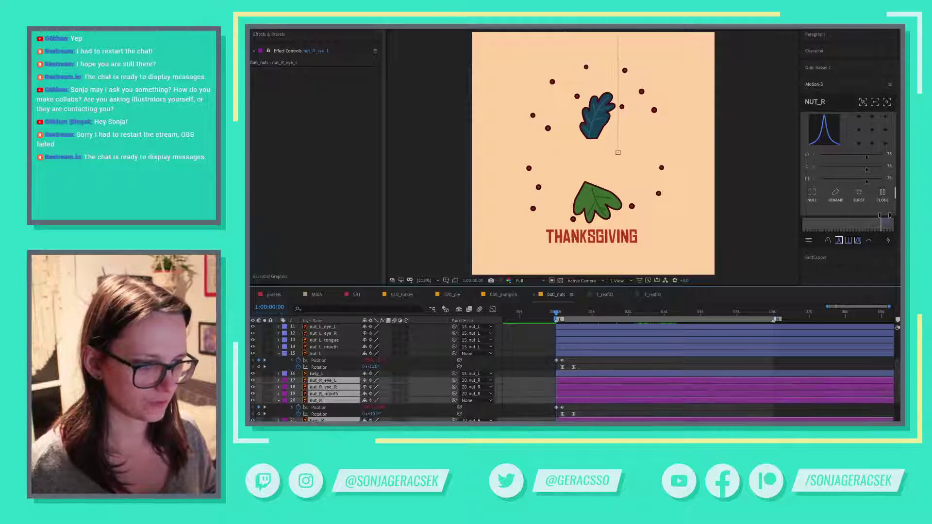
click(584, 376)
scroll(578, 364, up, 2)
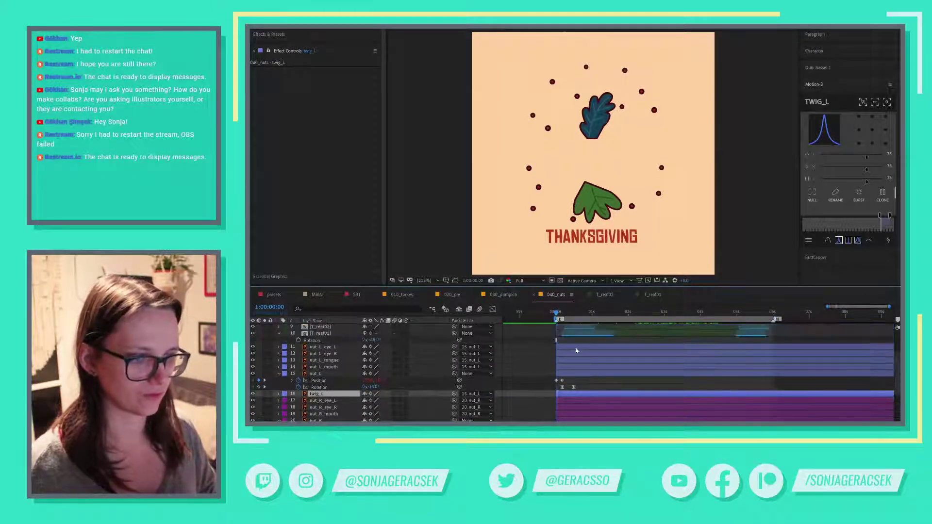
shift+click(576, 351)
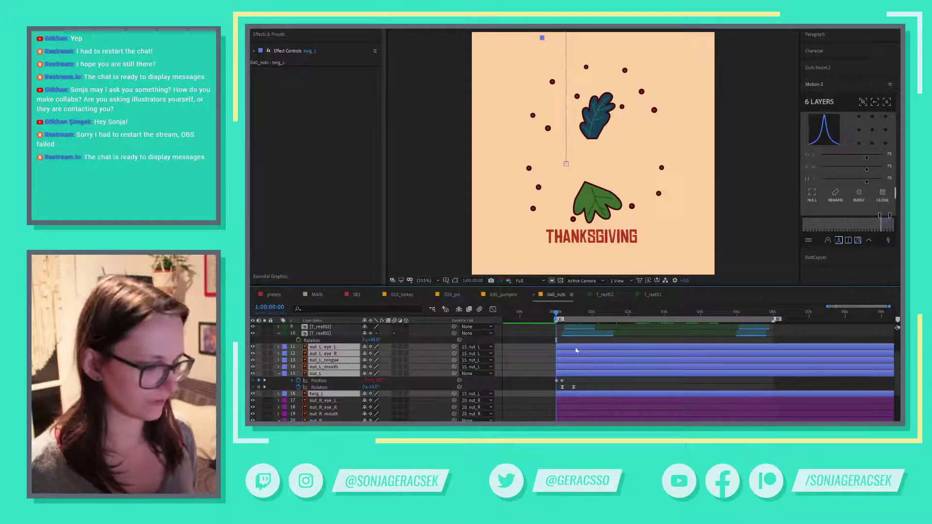
key(alt+Page_Down)
key(alt+Page_Down)
key(F2)
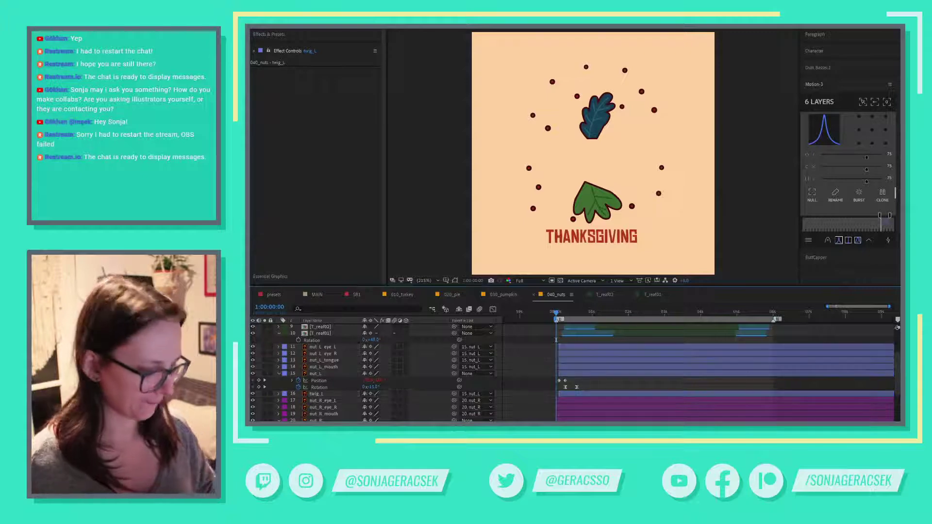
- Preview the acorns' drop from the start and remove nut_R's fall-in position animation
key(space)
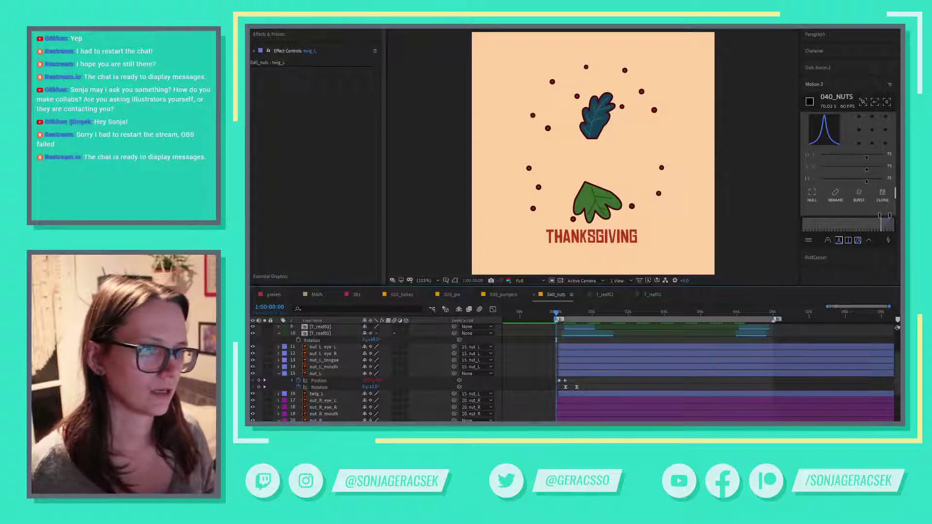
click(559, 314)
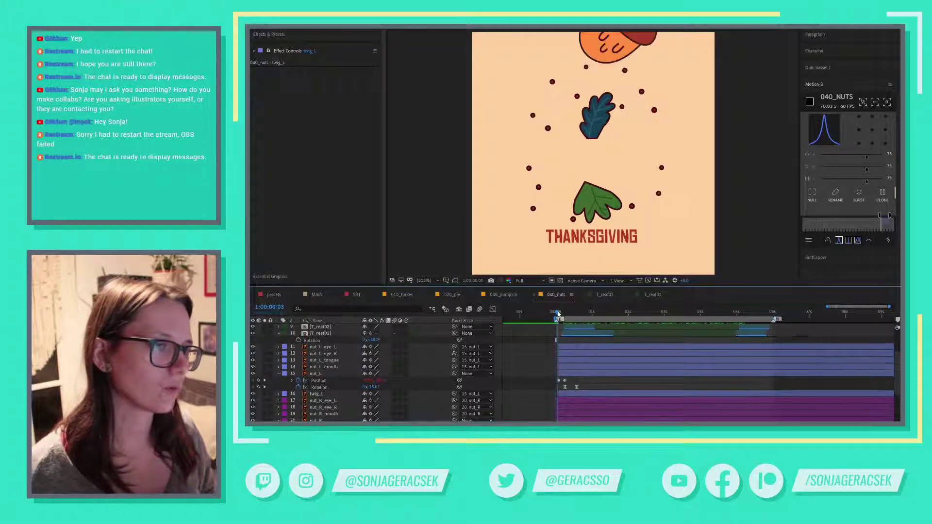
mouse_move(558, 314)
mouse_down()
mouse_move(615, 314)
mouse_move(555, 315)
mouse_up()
key(space)
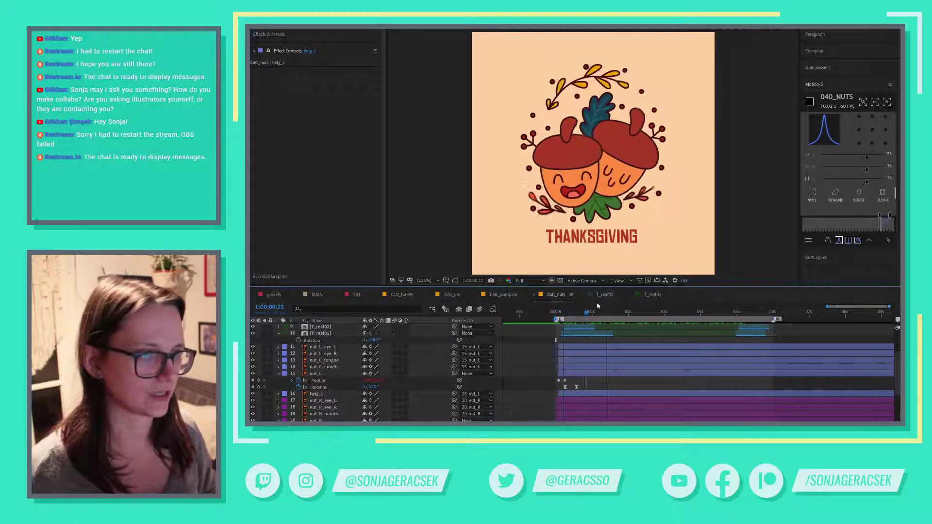
drag(635, 302, 557, 302)
click(613, 420)
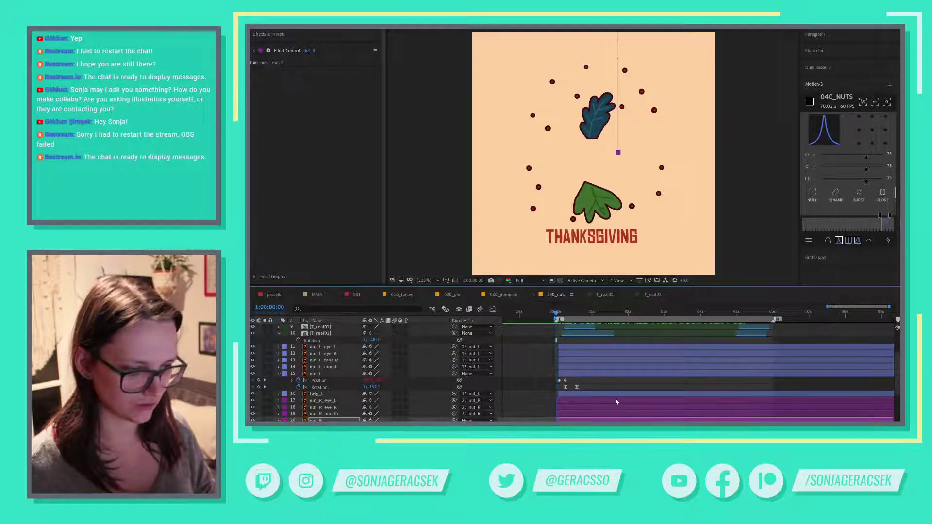
key(Delete)
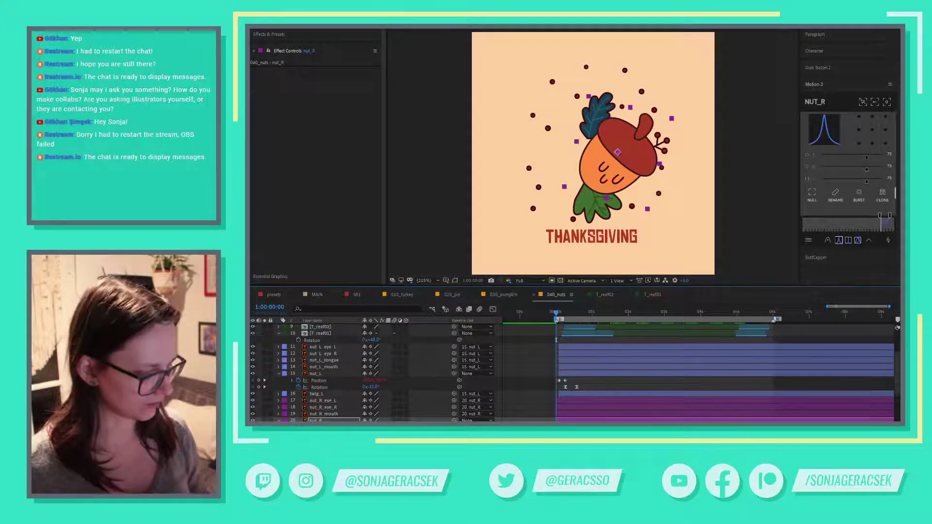
- Shift nut_R's rotation keyframes to a later time and nudge the acorn slightly down at frame 20
key(space)
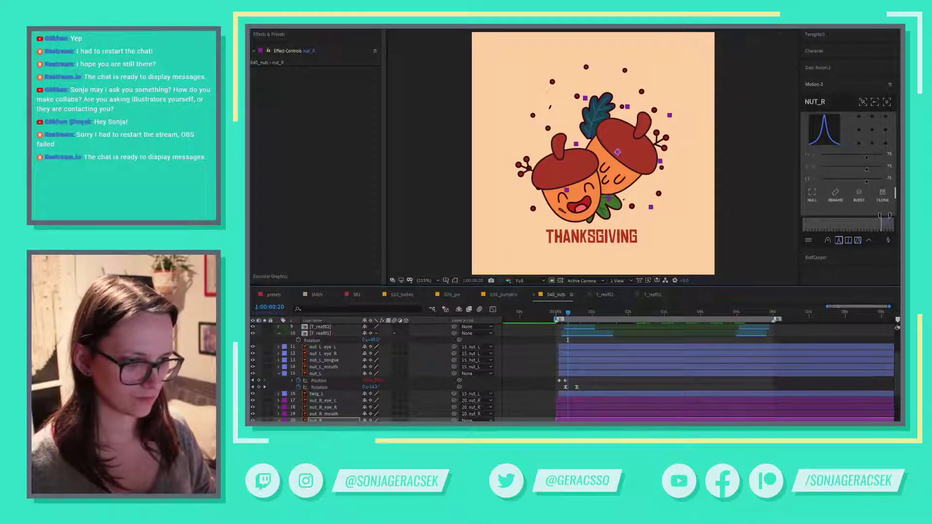
mouse_move(565, 316)
mouse_down()
mouse_move(557, 318)
mouse_move(569, 317)
mouse_up()
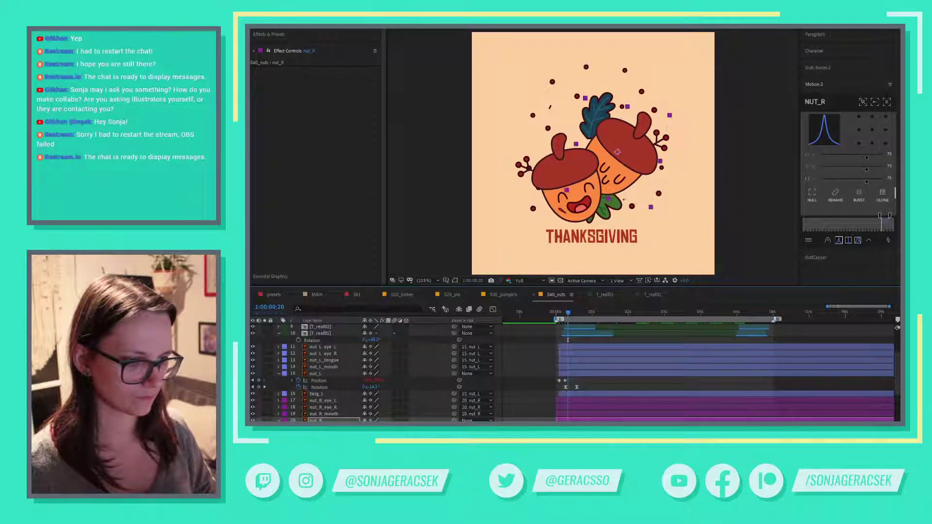
drag(574, 434, 580, 434)
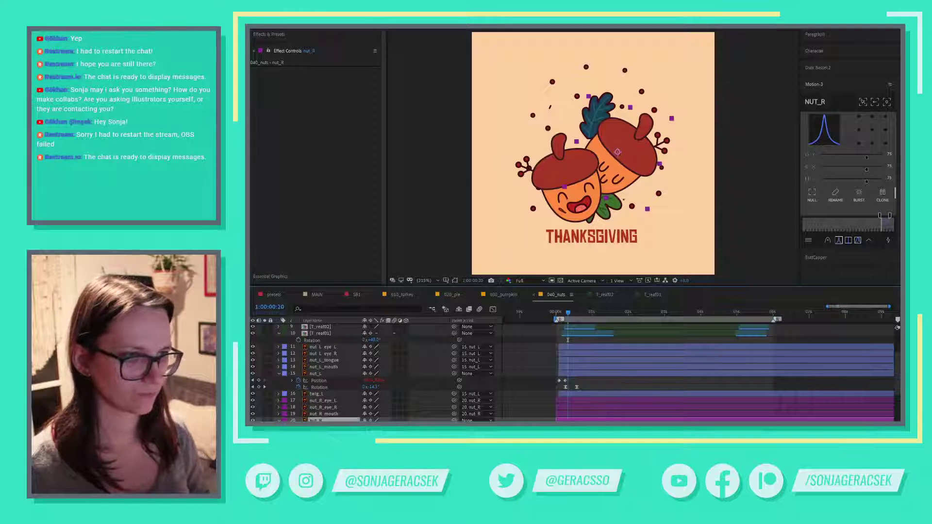
key(shift+Down)
key(shift+Down)
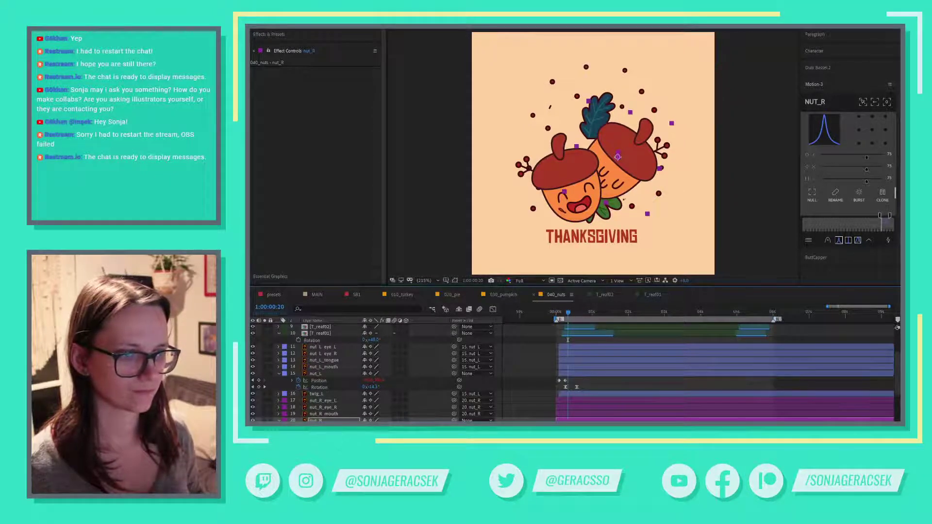
- At frame 40, raise nut_R above its resting position to form the top of a bounce
key(space)
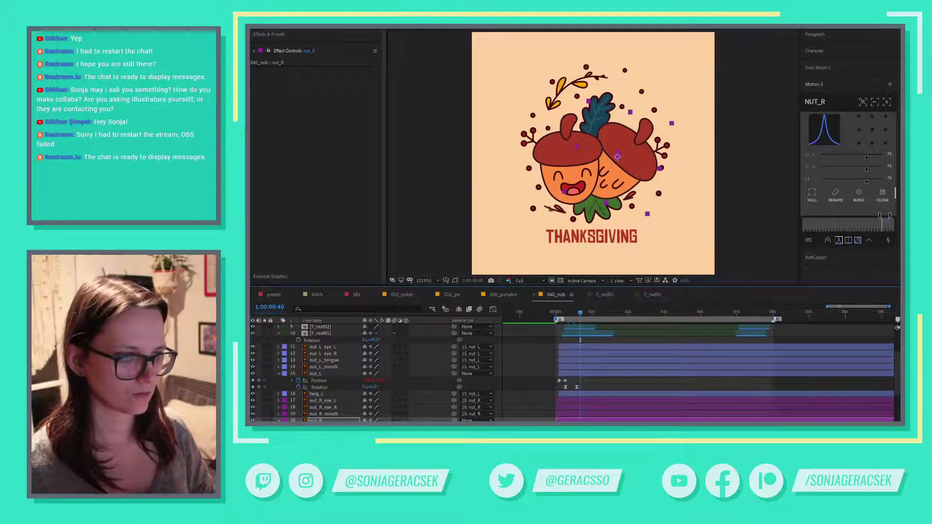
key(shift+Up)
key(shift+Up)
key(shift+Up)
key(shift+Up)
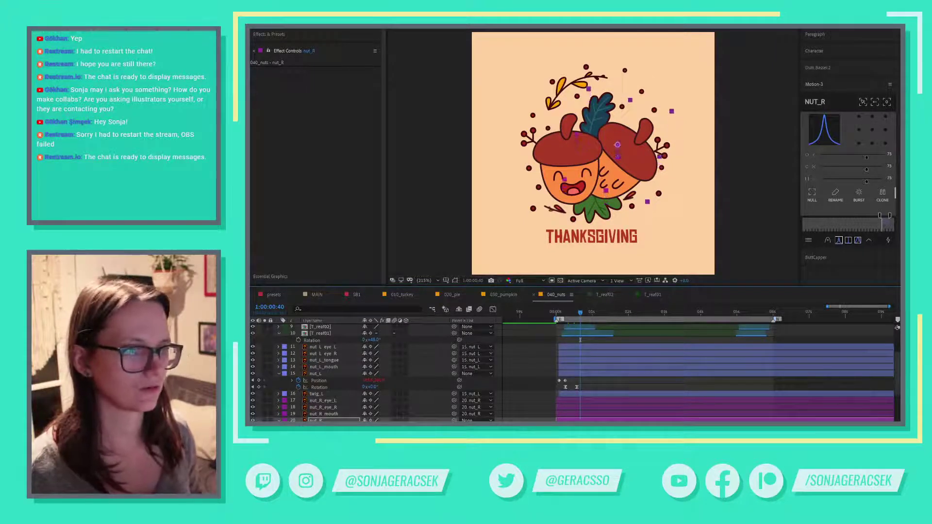
key(shift+Up)
key(shift+Up)
key(shift+Up)
key(shift+Up)
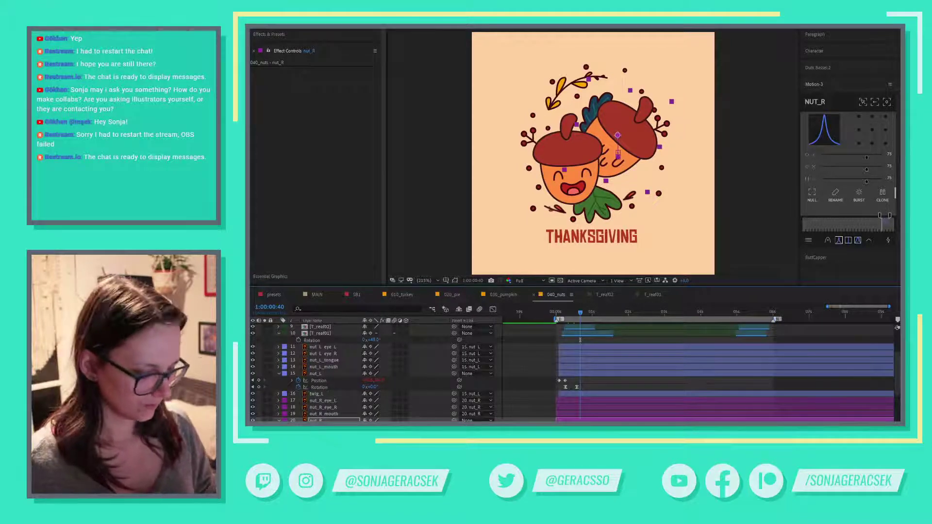
- Return nut_R to its resting position at frame 50, ease the bounce keyframes and scrub through the motion
drag(580, 340, 586, 340)
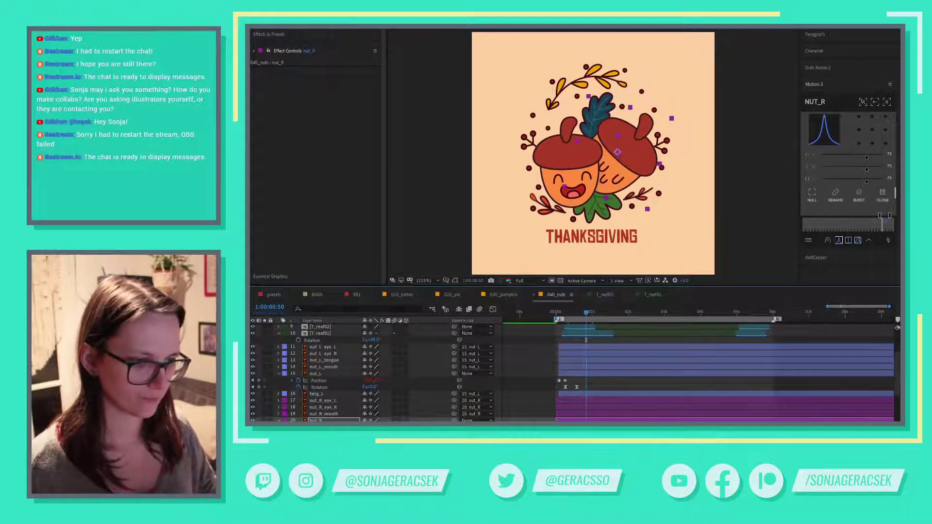
click(838, 241)
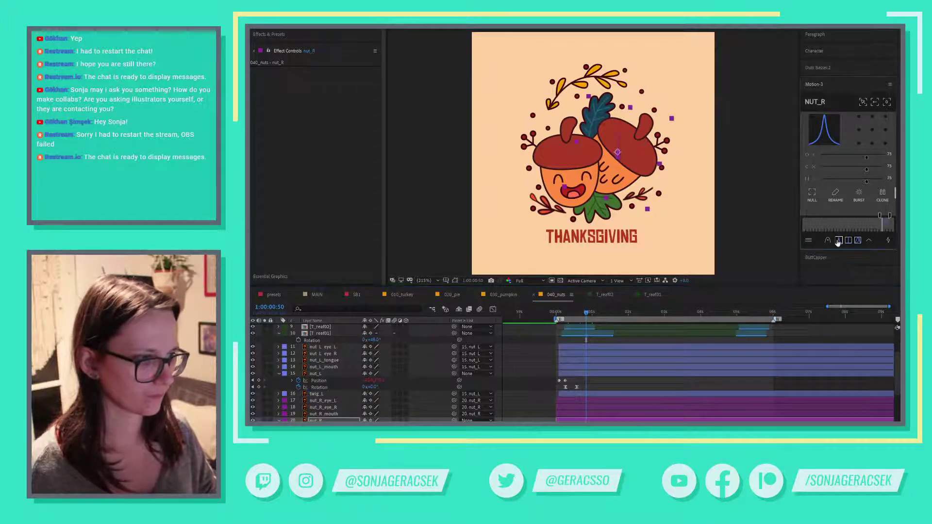
click(663, 392)
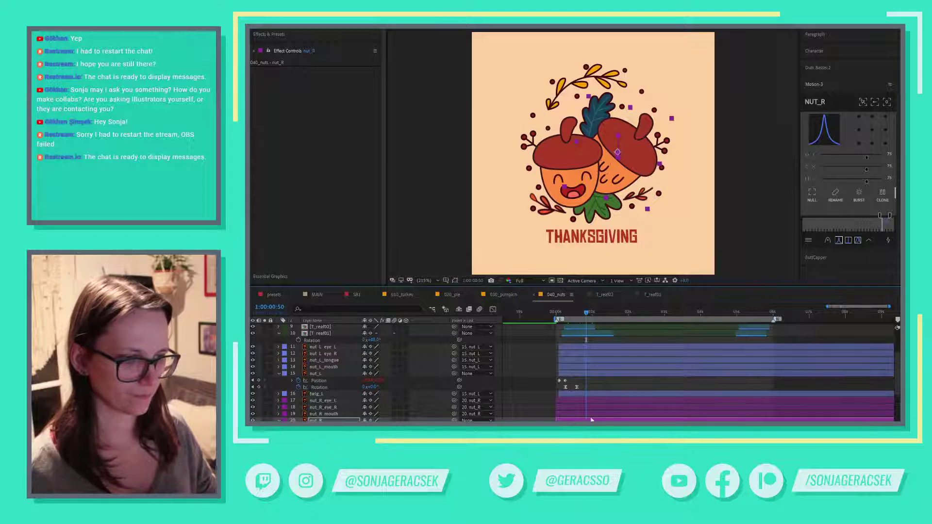
drag(562, 317, 585, 321)
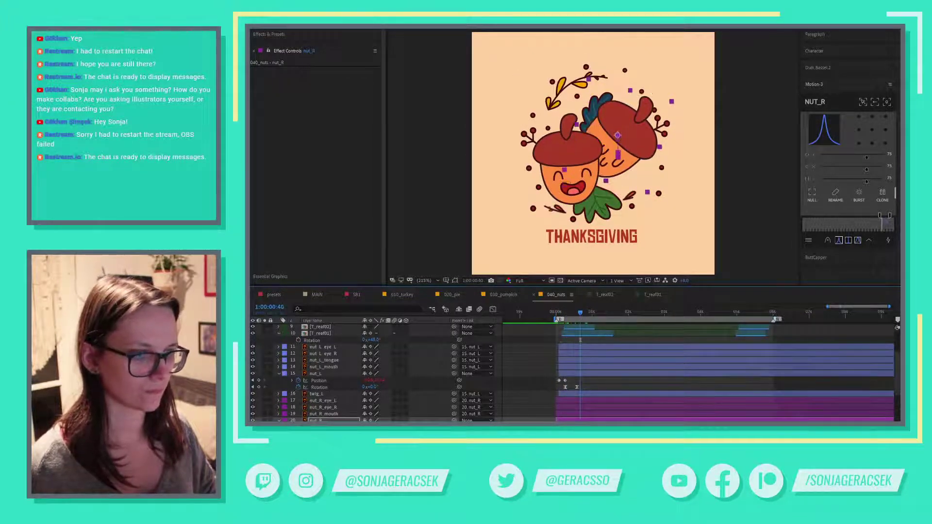
- Raise nut_R further at frame 40 to make its bounce higher
click(598, 420)
key(shift+Up)
key(shift+Up)
key(shift+Up)
key(shift+Up)
key(shift+Up)
key(shift+Up)
key(shift+Up)
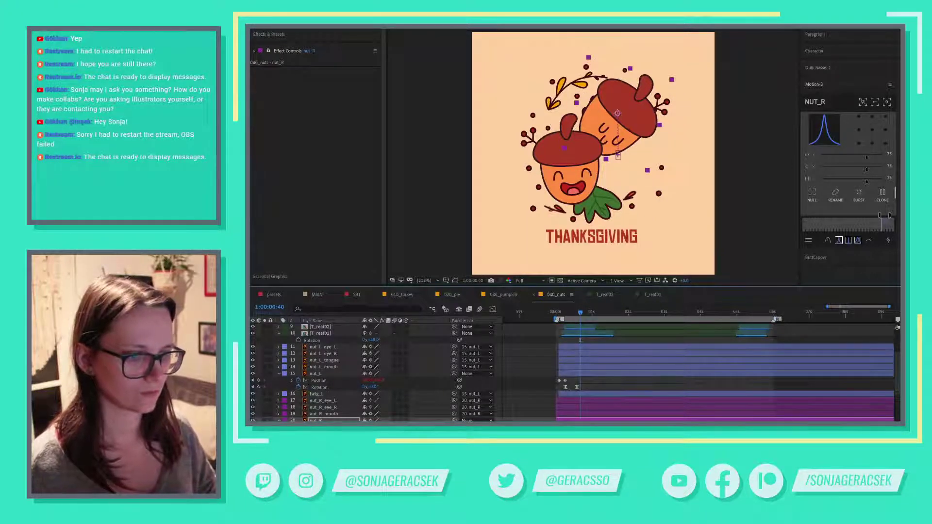
- Try straightening nut_R's rotation by frame 40, scrub through the bounce, and undo the rotation change
key(ctrl+z)
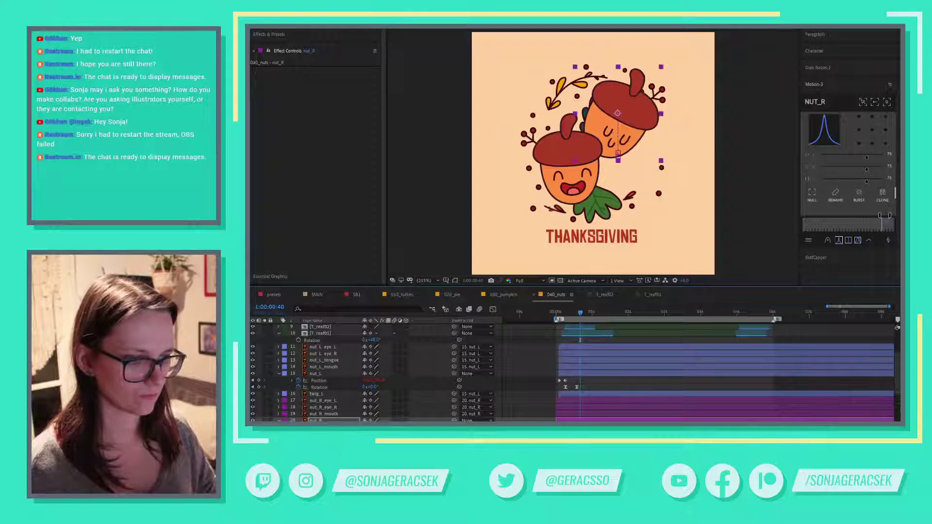
key(shift+Down)
key(shift+Down)
key(shift+Up)
key(shift+Up)
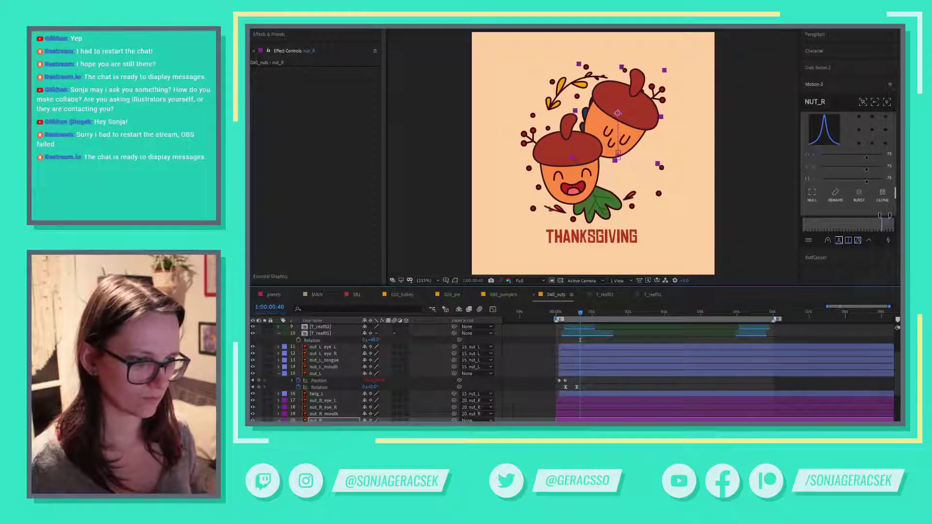
click(569, 314)
drag(568, 316, 585, 326)
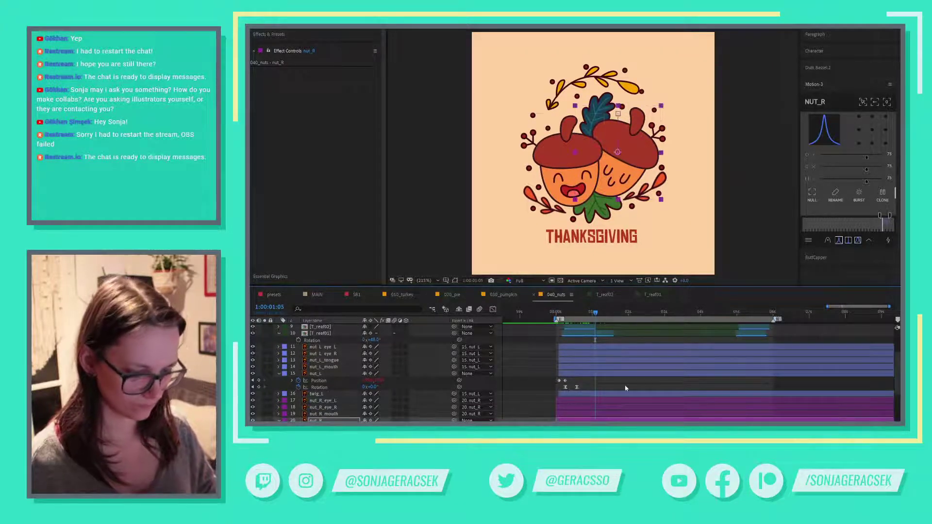
key(ctrl+z)
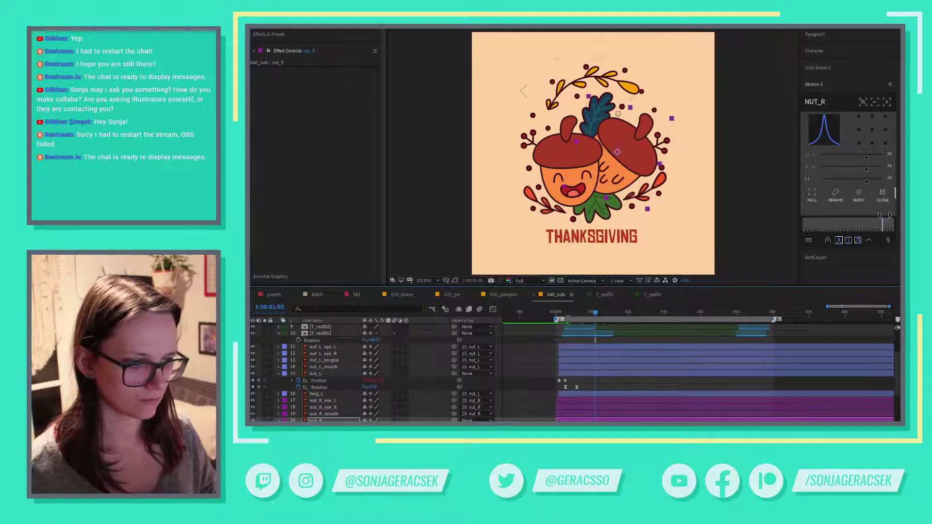
- Play back the composition from the start to review nut_R's bounce against nut_L's entrance
drag(565, 316, 581, 316)
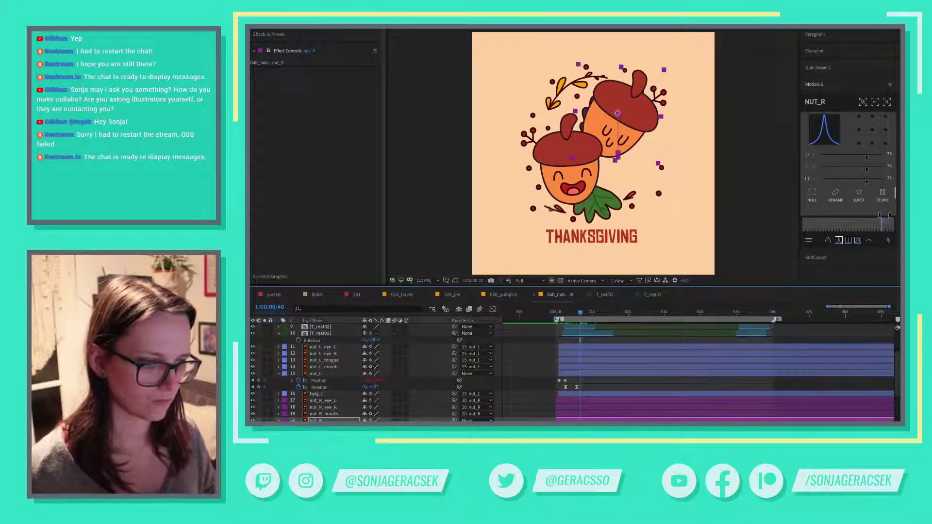
key(F2)
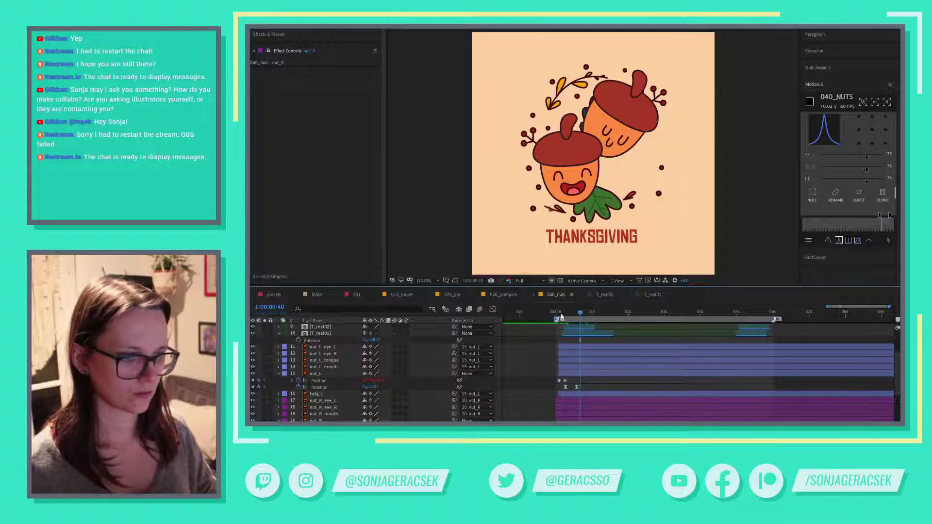
click(559, 316)
key(space)
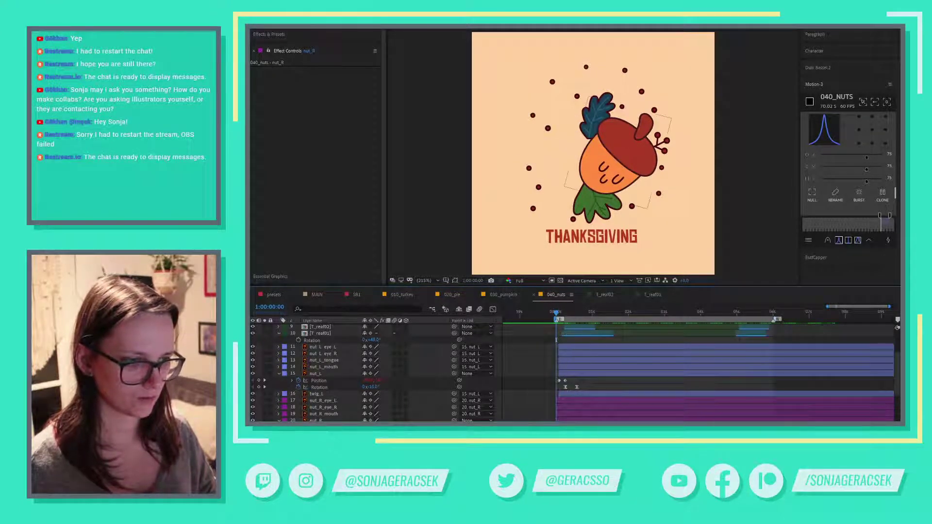
click(619, 155)
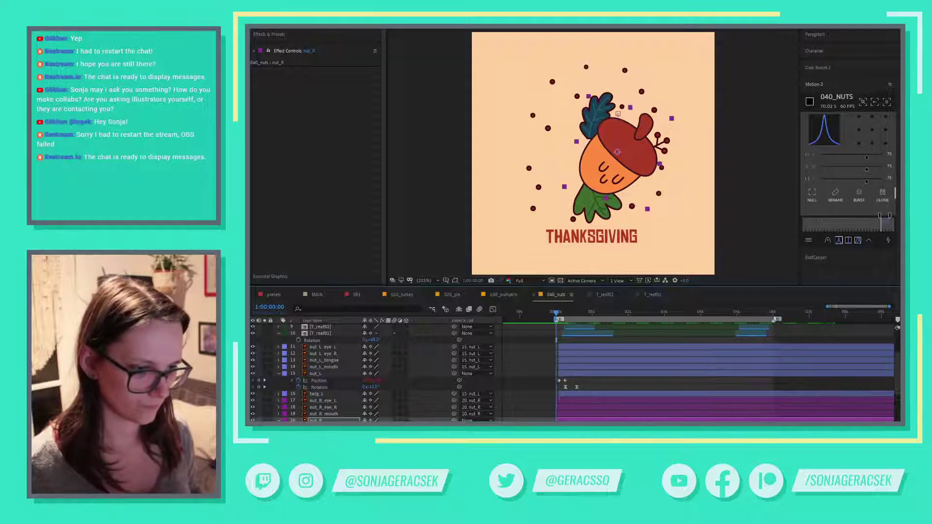
key(space)
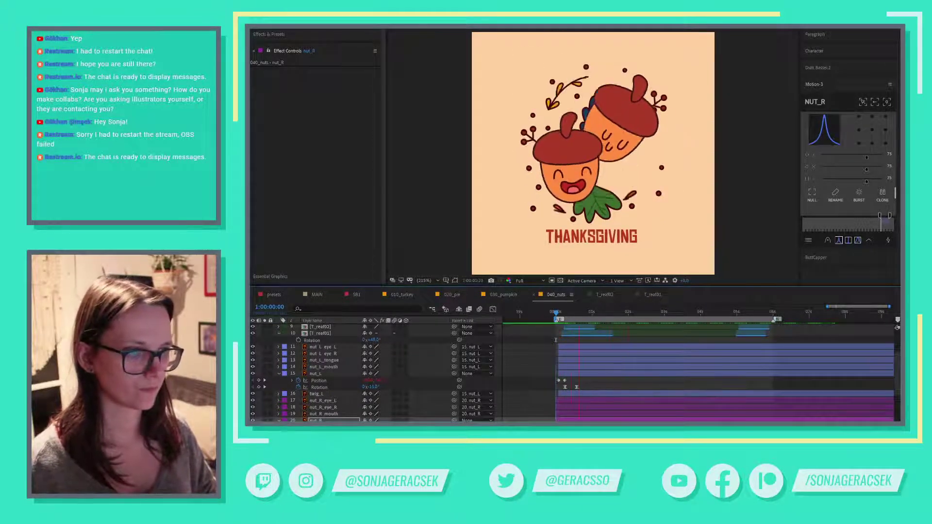
key(space)
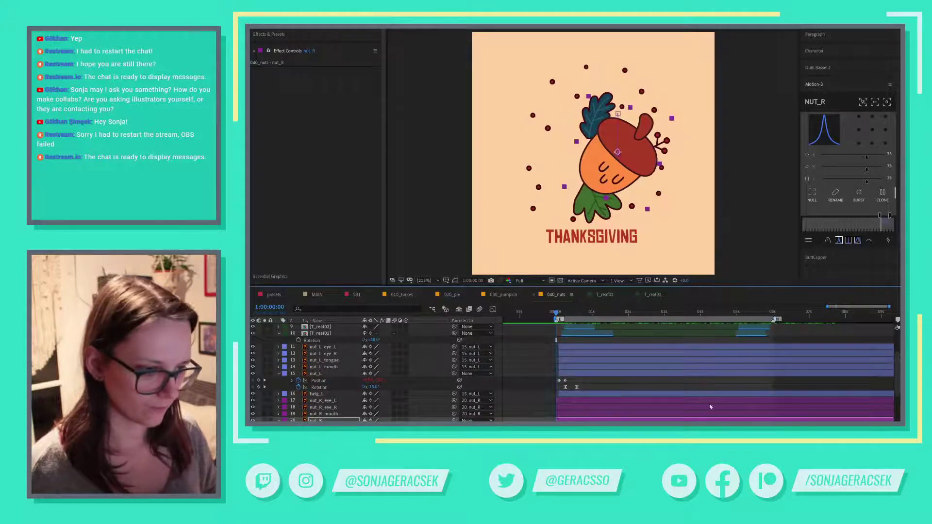
- Delay nut_L's second position keyframe to frame 25, keeping its horizontal placement in line
drag(556, 314, 559, 314)
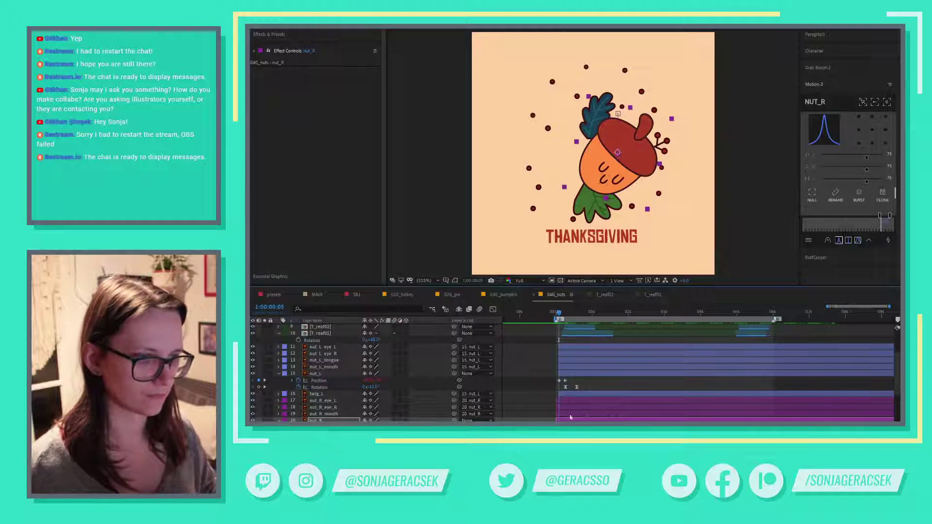
click(565, 382)
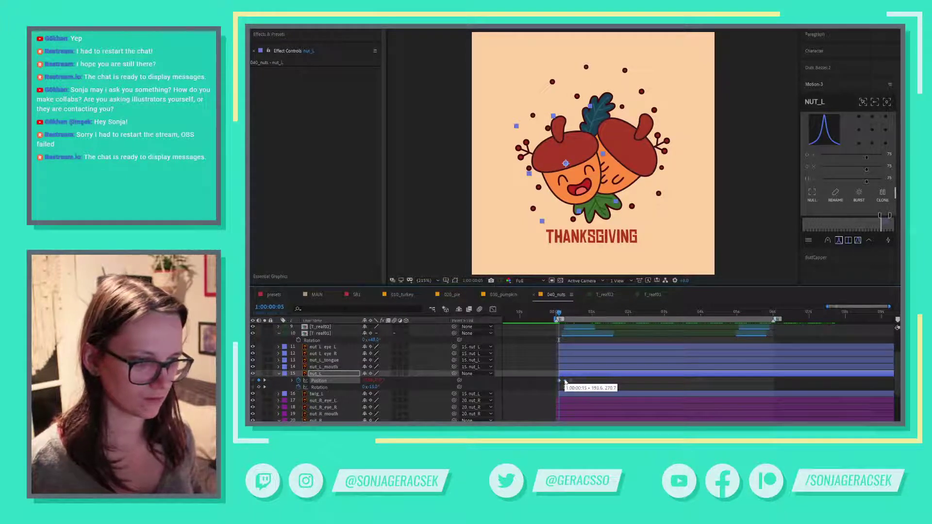
key(alt+shift+Right)
key(shift+Right)
key(shift+Right)
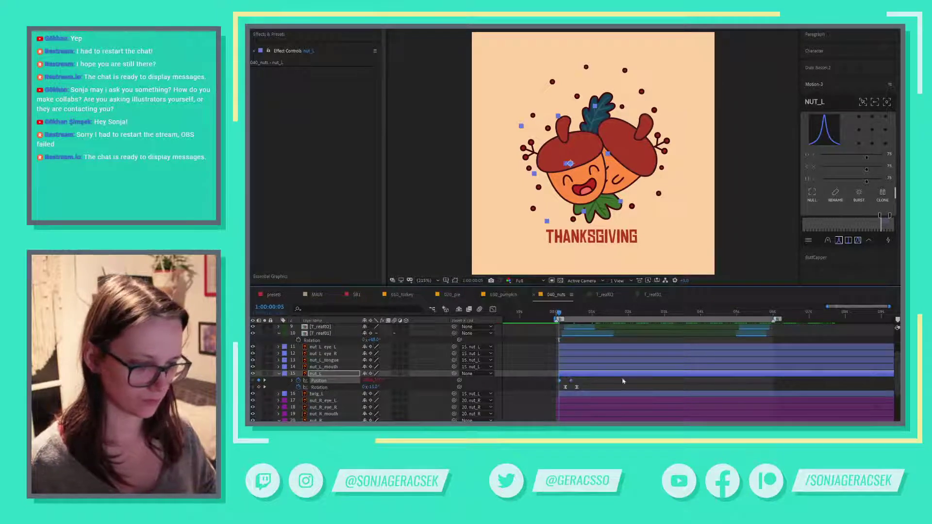
key(shift+Left)
- At frame 25, lower nut_L slightly as a dip before the bounce and ease its position keyframes
key(shift+Page_Down)
key(shift+Page_Down)
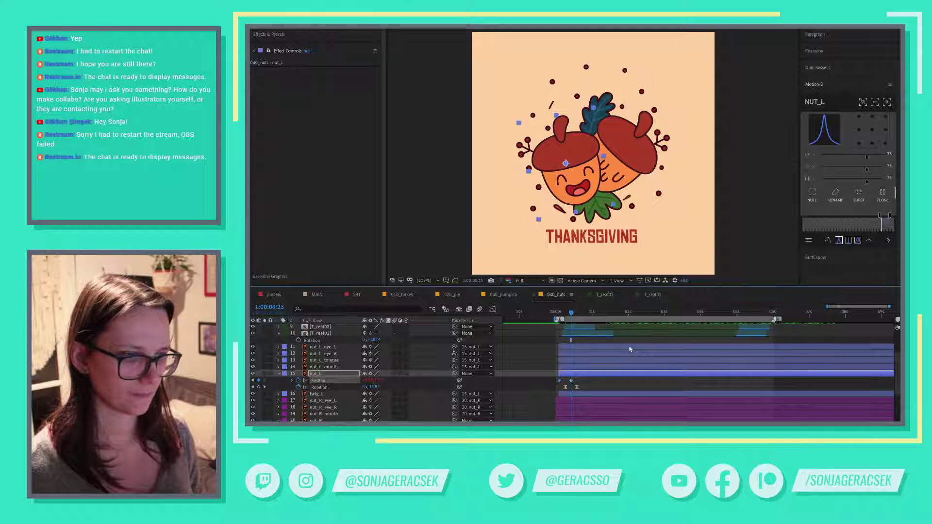
key(shift+Down)
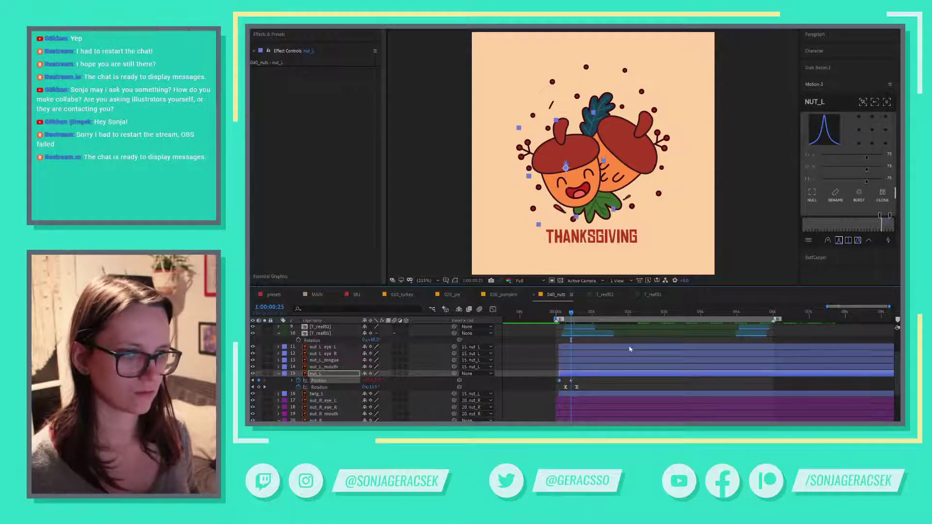
drag(552, 379, 574, 383)
click(840, 241)
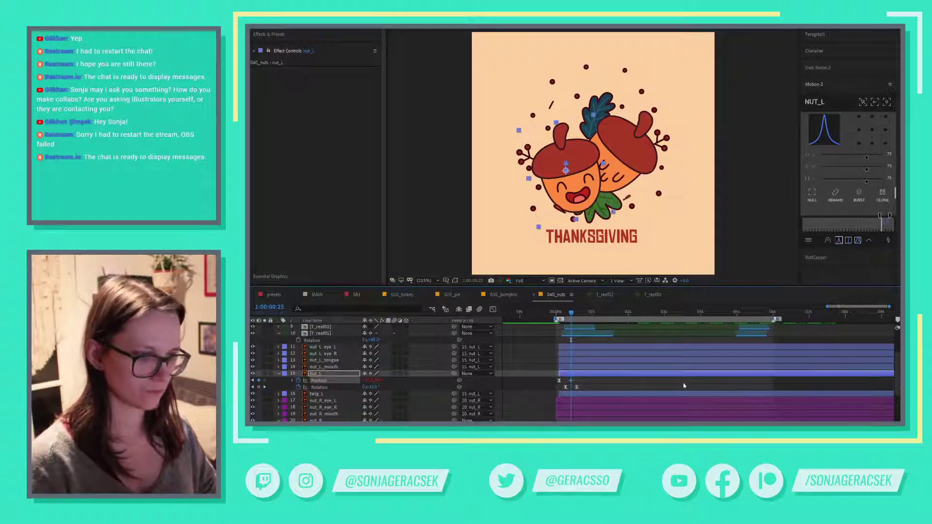
- At frame 45, raise nut_L well above its resting position to form the top of its bounce
key(shift+Page_Down)
key(shift+Page_Down)
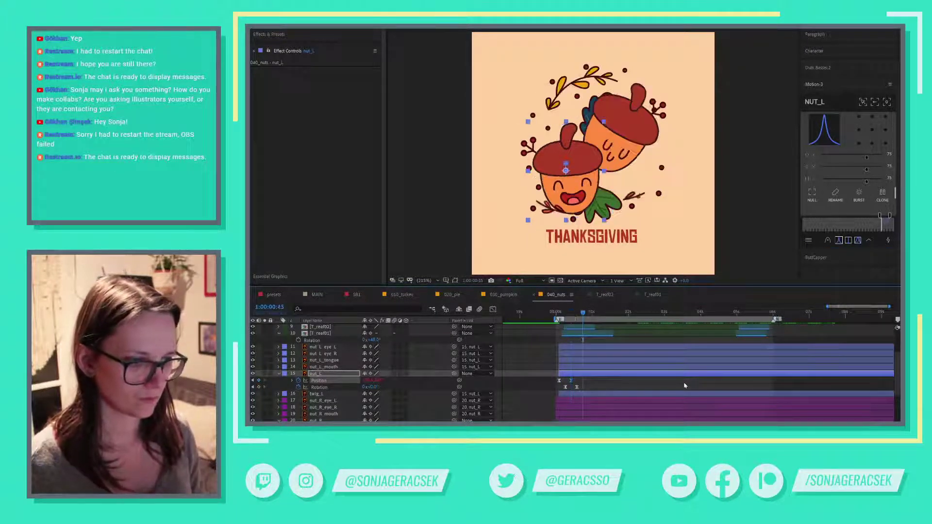
key(shift+Up)
key(shift+Up)
key(shift+Up)
key(shift+Up)
key(shift+Up)
key(shift+Up)
key(shift+Up)
key(shift+Up)
key(shift+Up)
key(shift+Up)
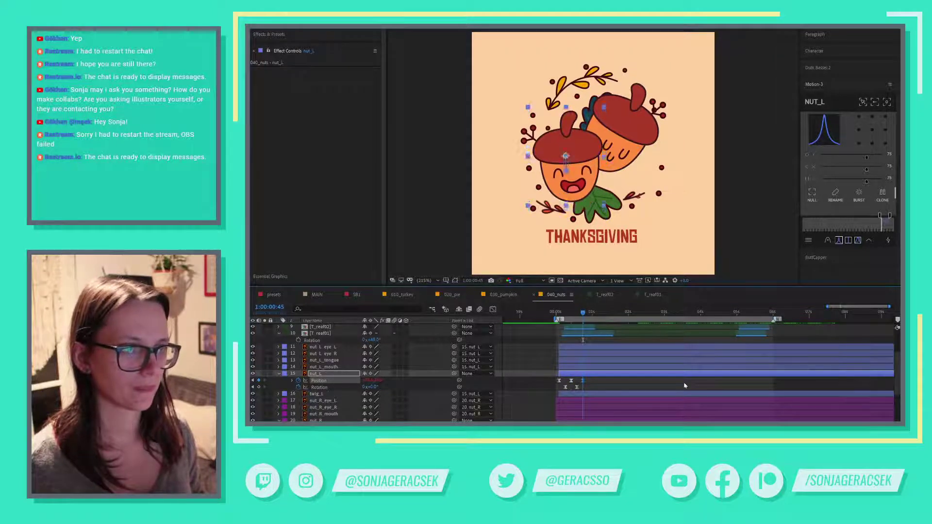
key(shift+Up)
key(shift+Up)
key(shift+Up)
key(shift+Up)
key(shift+Up)
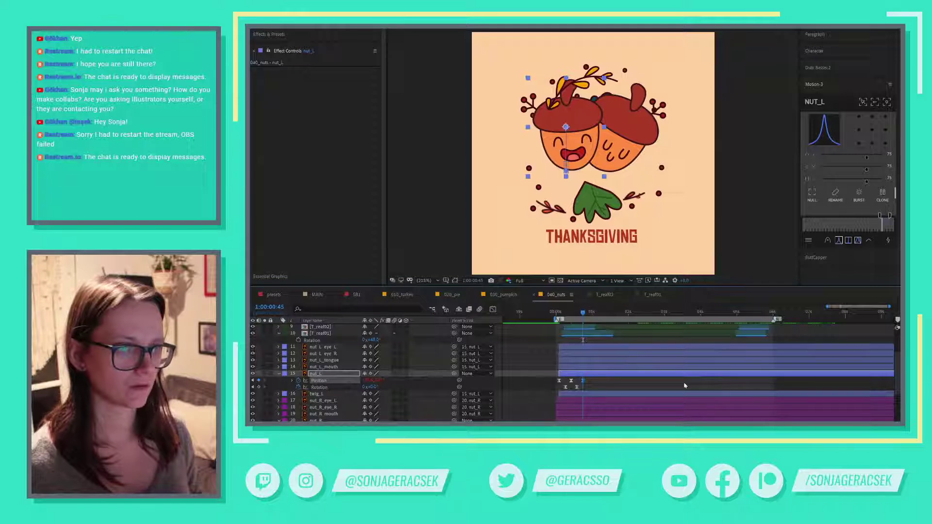
key(shift+Down)
key(shift+Down)
key(shift+Down)
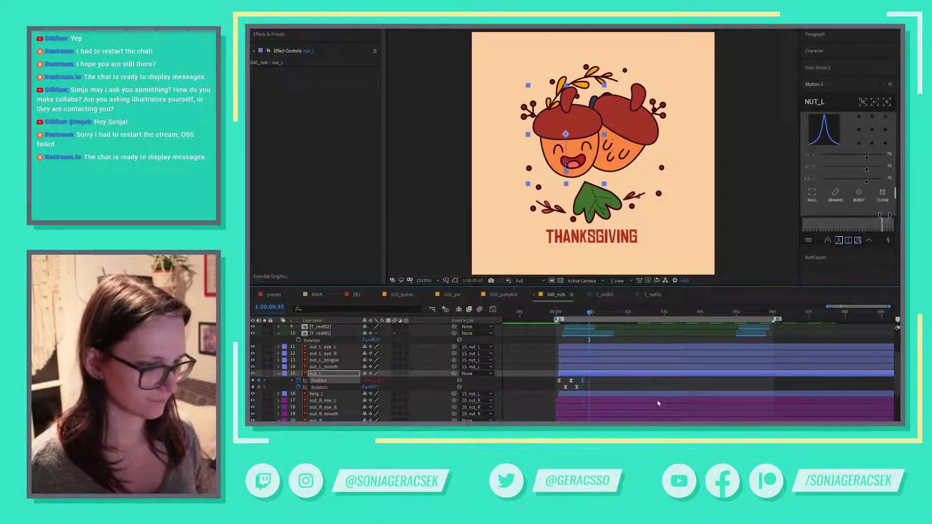
- Copy nut_L's first position keyframe to frame 55 so the acorn lands back at rest
click(560, 382)
key(ctrl+c)
key(ctrl+v)
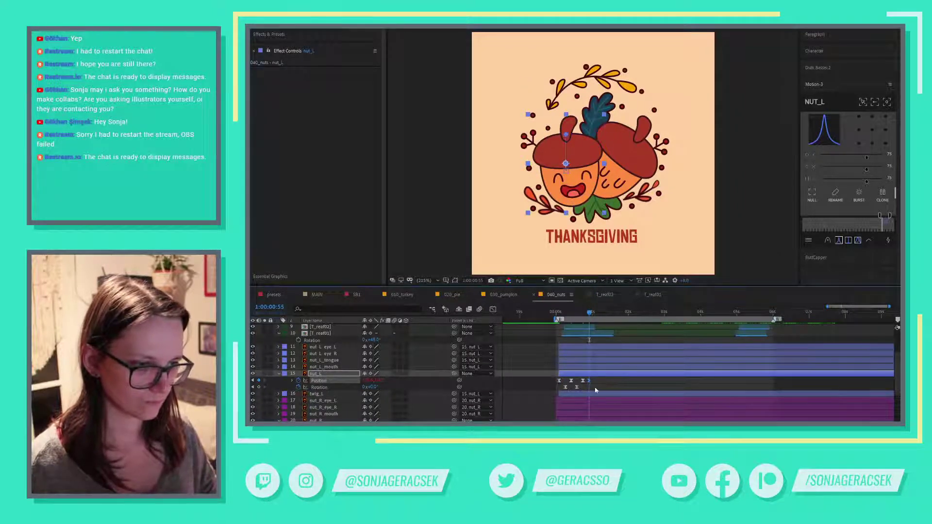
- Shift nut_L's two rotation keyframes to frames 27 and 47, slightly behind the position keyframes
click(577, 387)
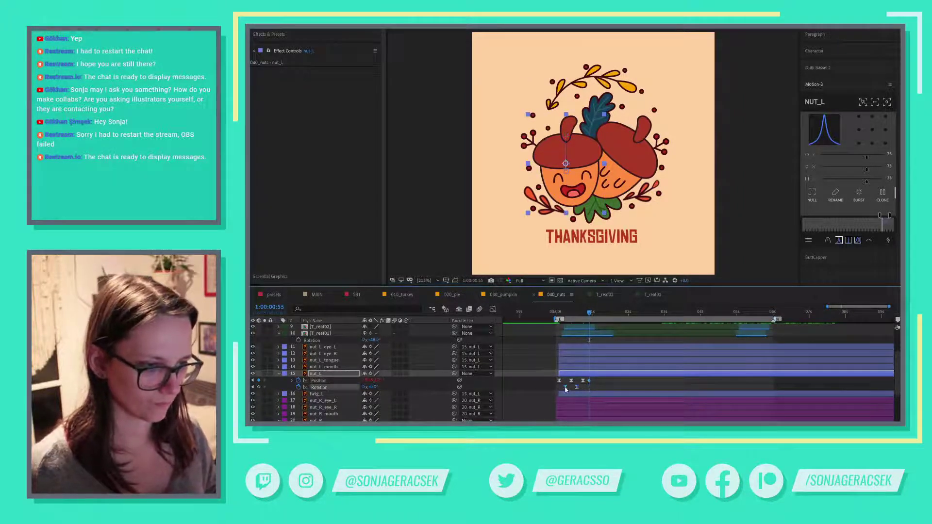
drag(566, 390, 571, 390)
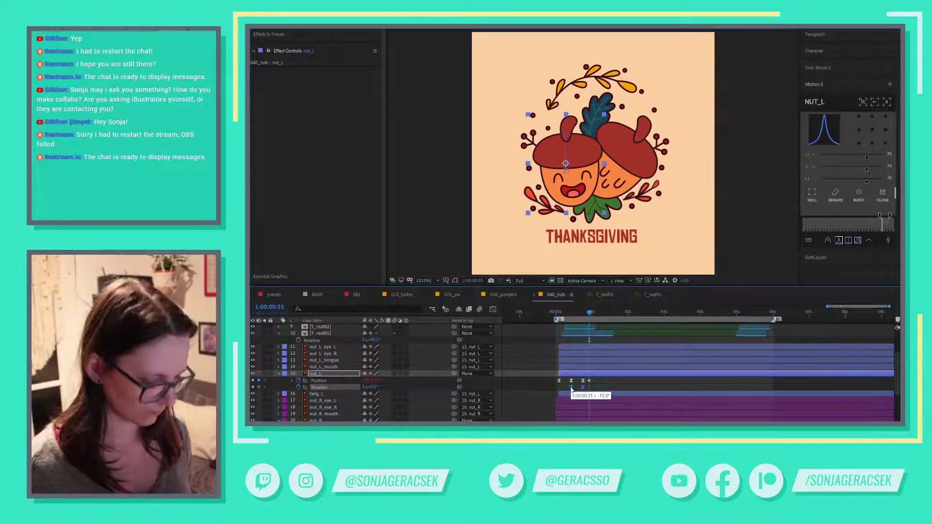
click(586, 315)
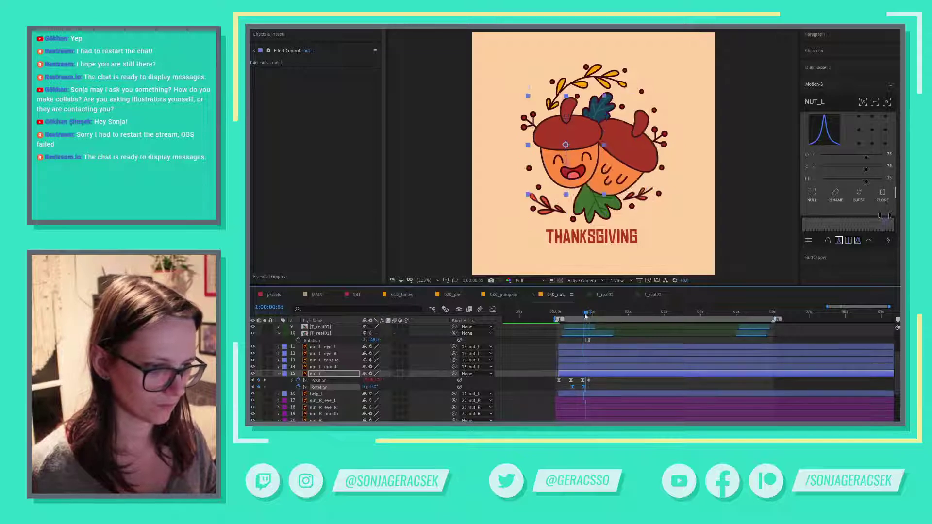
key(Page_Up)
key(Page_Up)
key(Page_Up)
key(Page_Up)
key(Page_Up)
key(Page_Up)
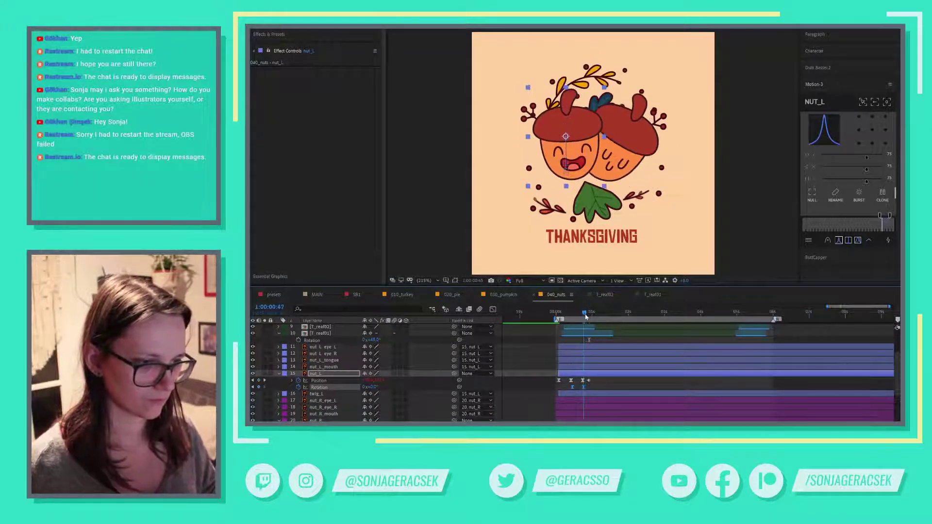
- Copy nut_L's first rotation keyframe to 1:00:01:07 so the acorn tilts back to its starting angle
key(shift+Page_Down)
key(shift+Page_Down)
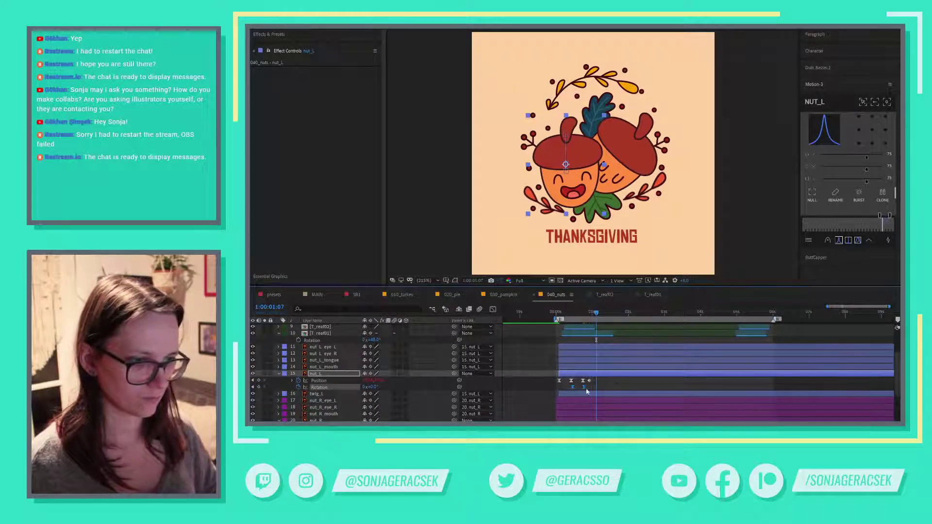
drag(578, 385, 567, 390)
key(ctrl+c)
key(ctrl+v)
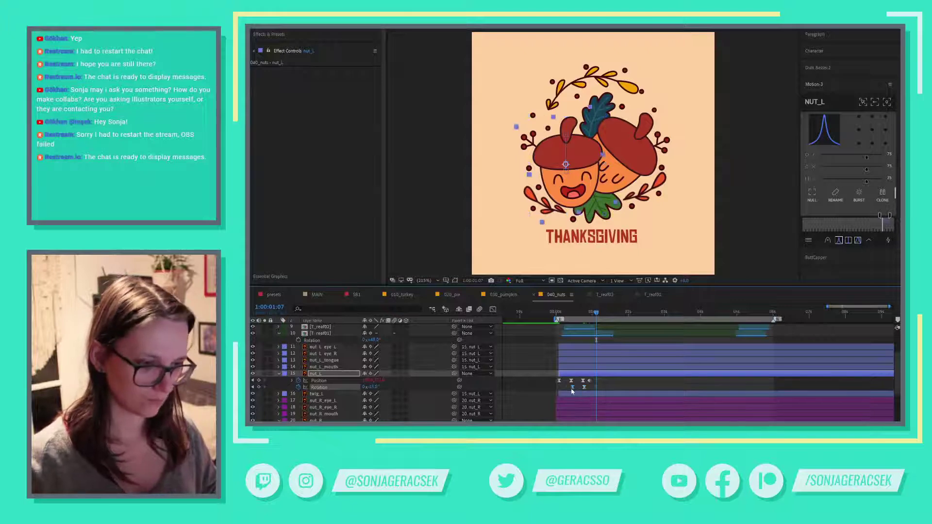
key(ctrl+v)
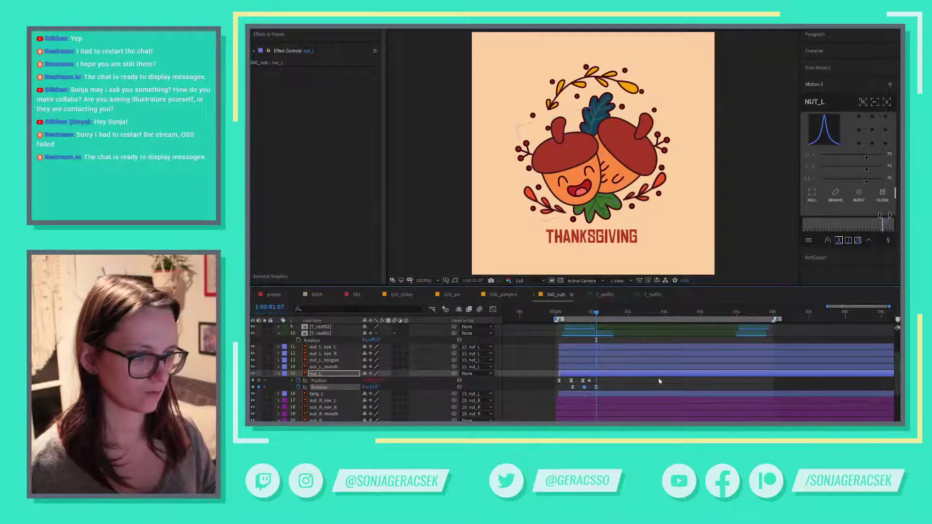
click(659, 383)
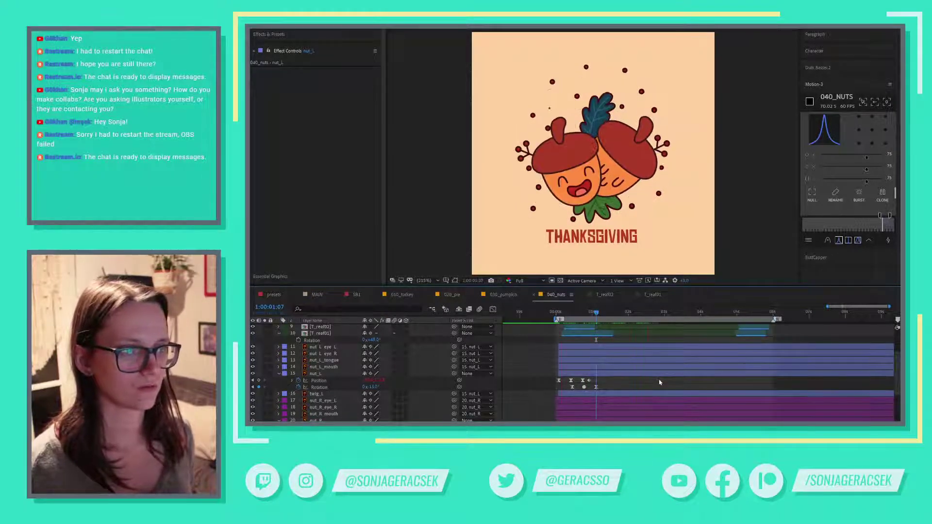
- Extend the start of the six left acorn layers, from nut_L_eye_L to twig_L, to frame 0 and preview the animation
click(557, 315)
click(570, 394)
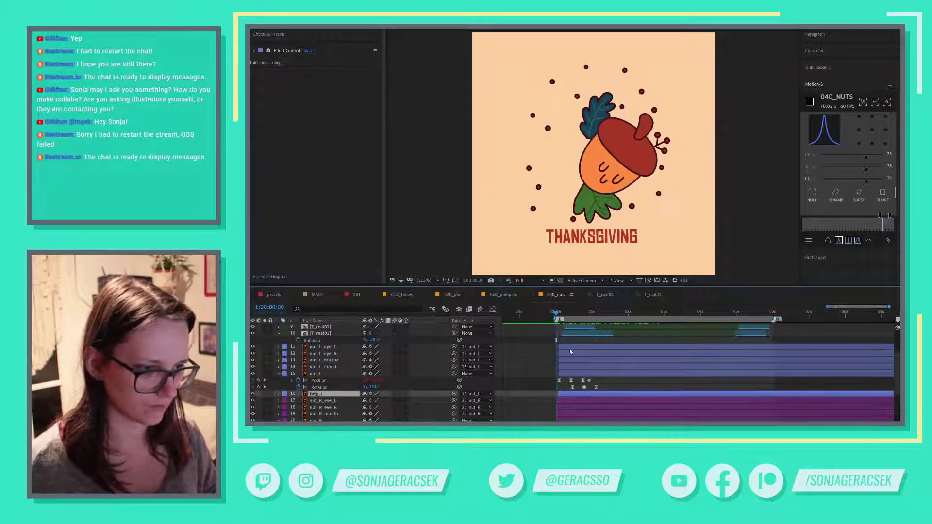
shift+click(572, 348)
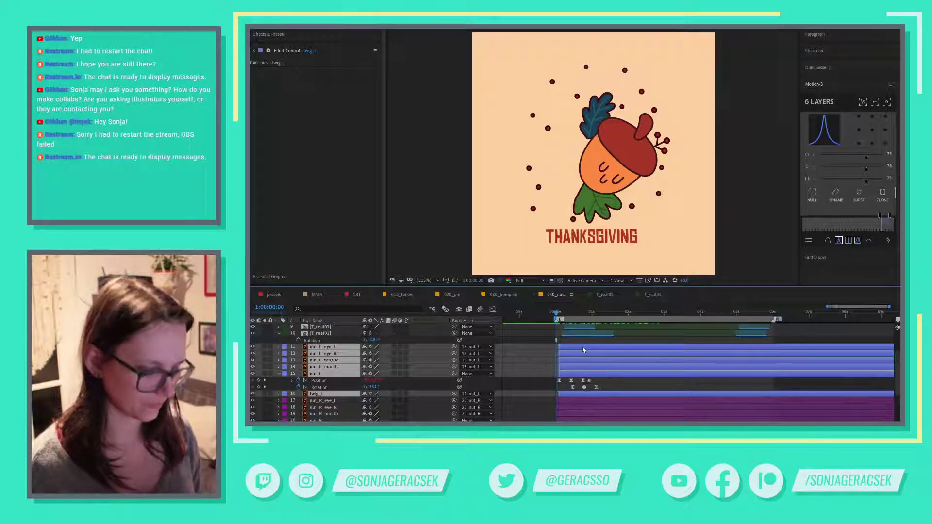
key(alt+[)
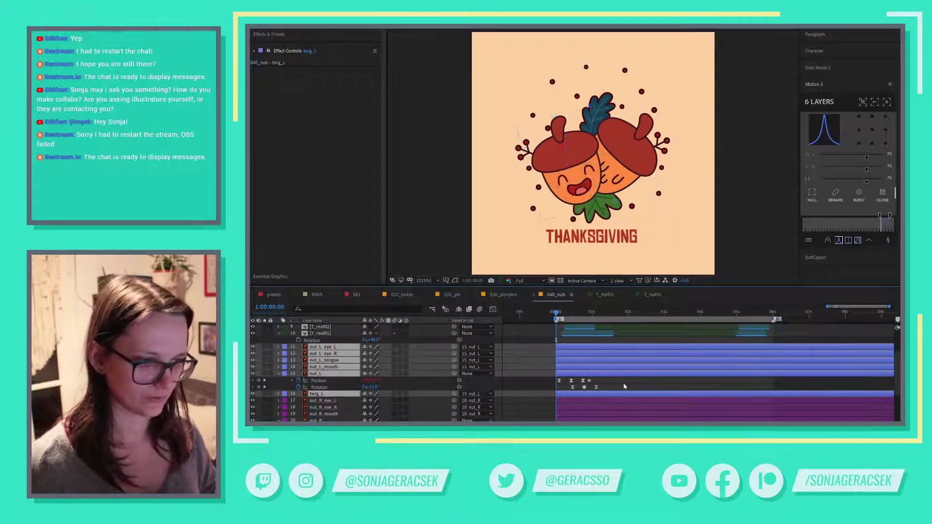
click(624, 386)
key(space)
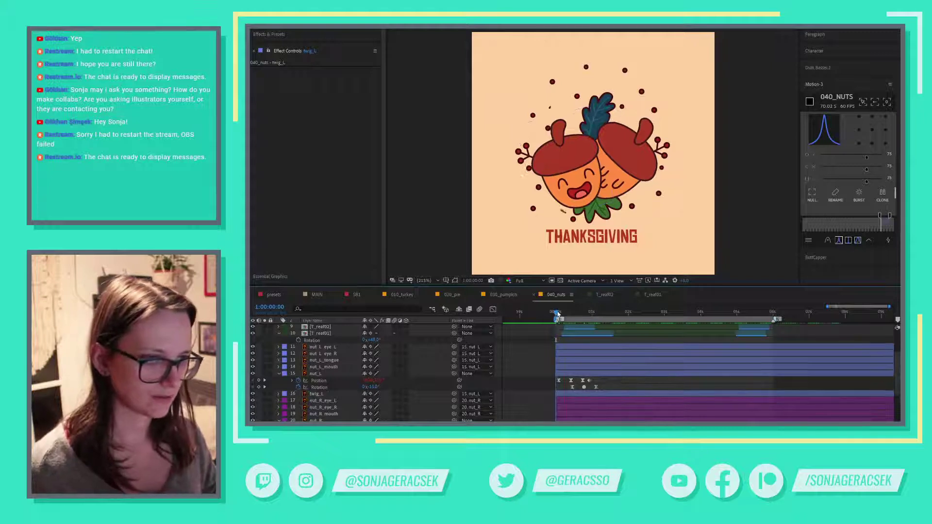
- Review the motion around twig_L and add a starting rotation keyframe to it at frame 5
click(518, 153)
click(886, 144)
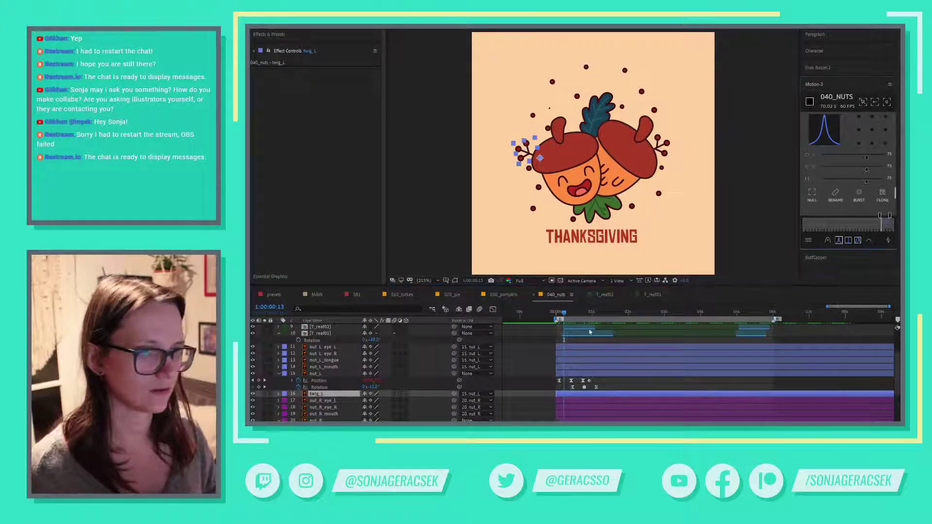
click(559, 314)
key(space)
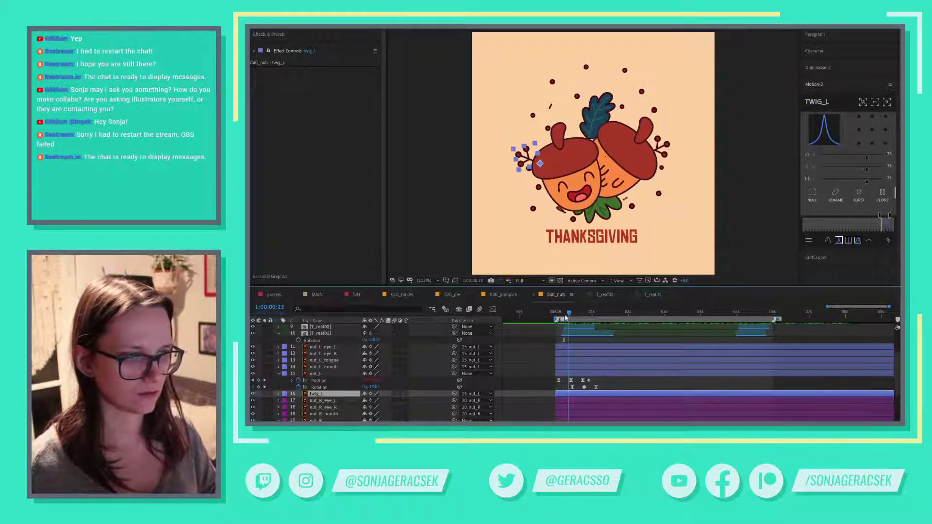
click(559, 314)
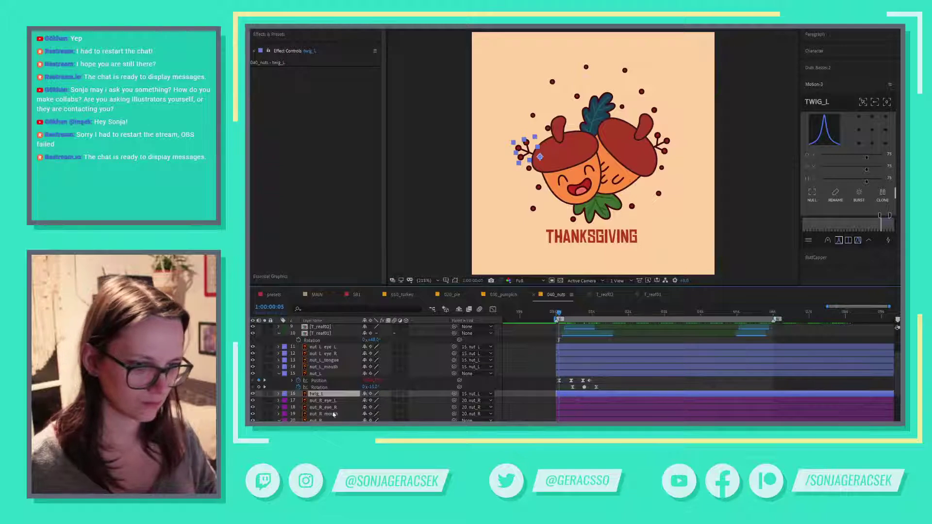
key(alt+shift+r)
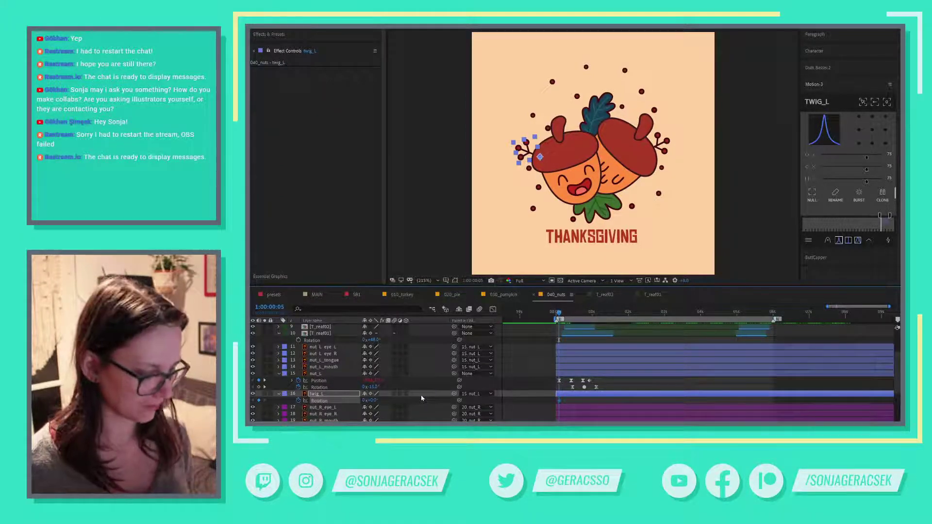
key(shift+Page_Down)
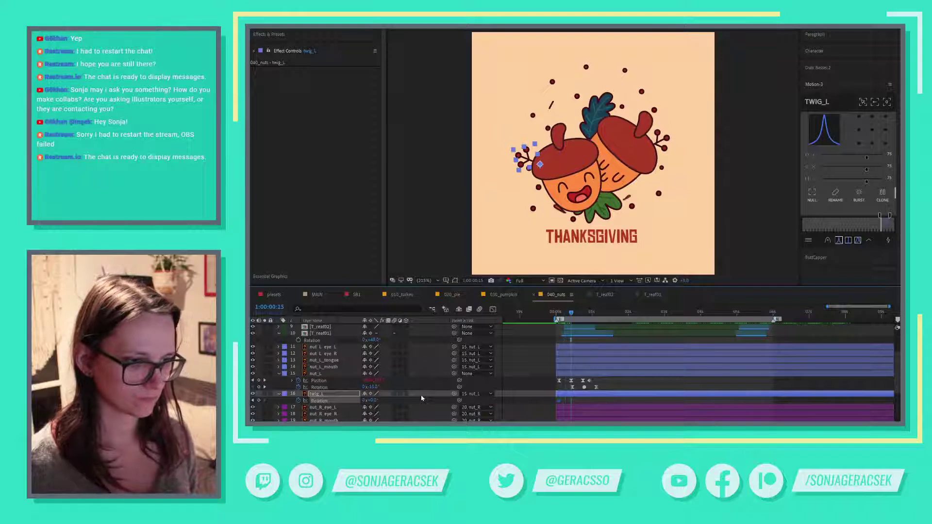
key(shift+Page_Up)
key(shift+Page_Up)
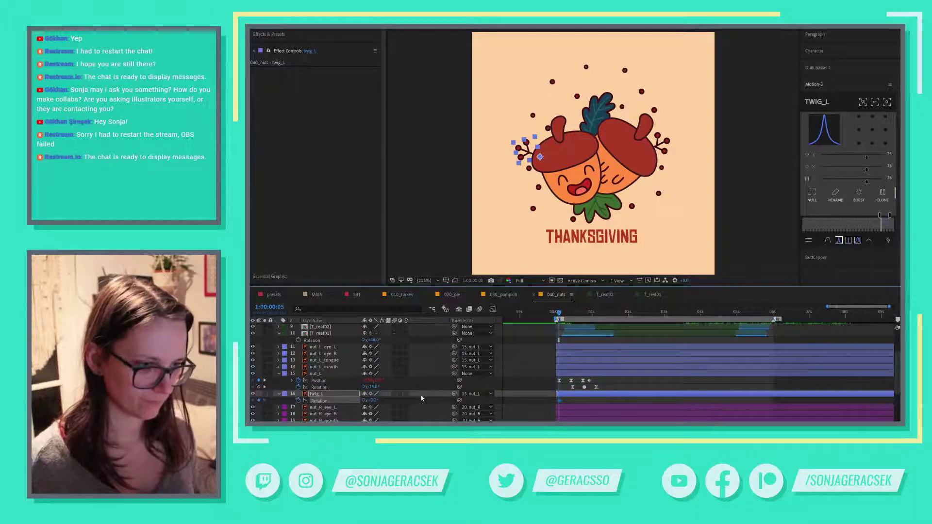
- Keyframe twig_L's rotation at 10° on frame 27 and -30° on frame 47
key(space)
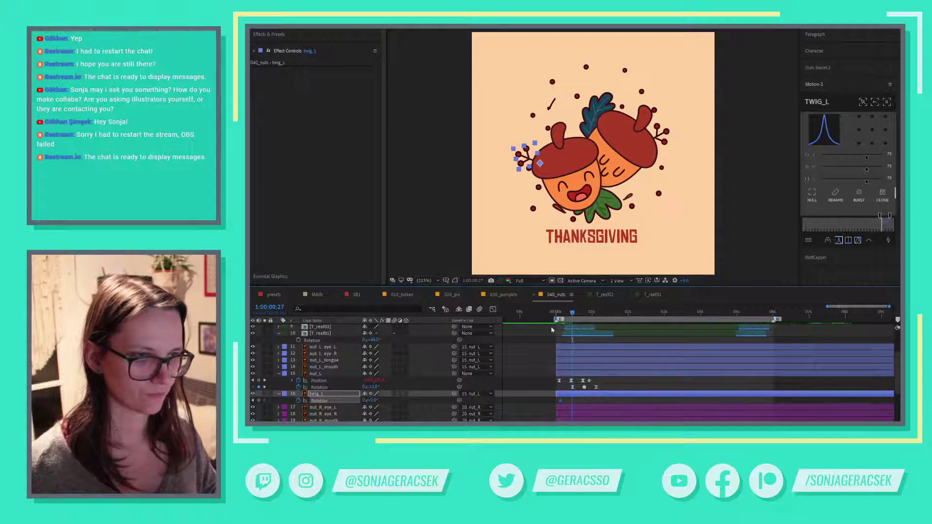
drag(374, 404, 369, 404)
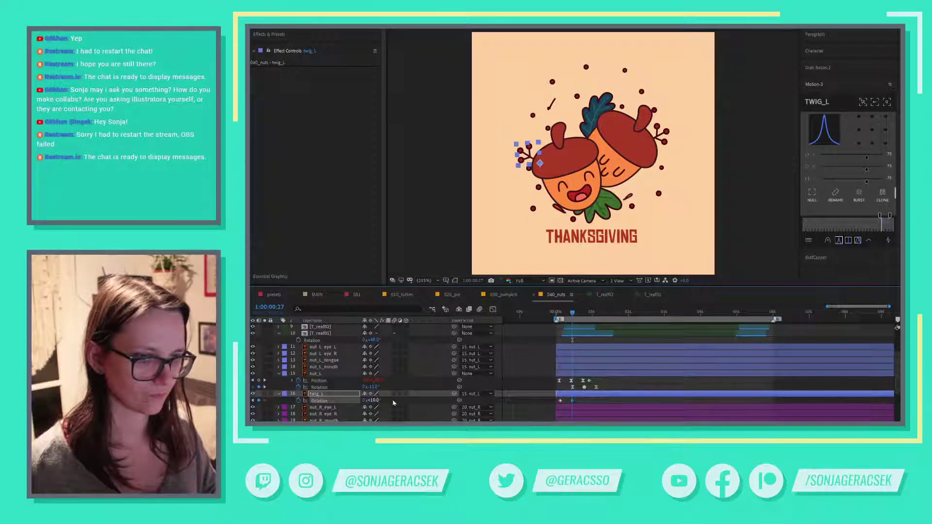
key(shift+Page_Down)
key(shift+Page_Down)
drag(372, 401, 363, 403)
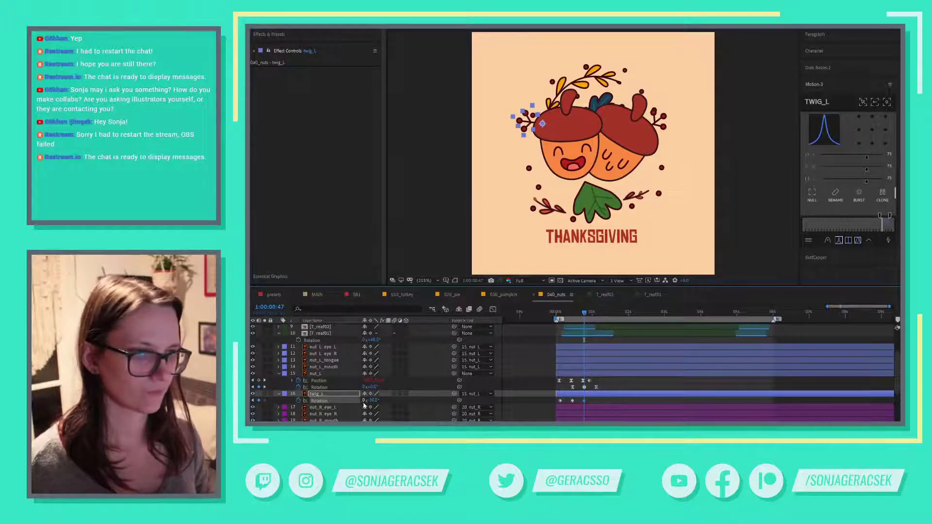
- Copy twig_L's first rotation keyframe to frame 57 so the twig returns to its starting angle
key(shift+Page_Down)
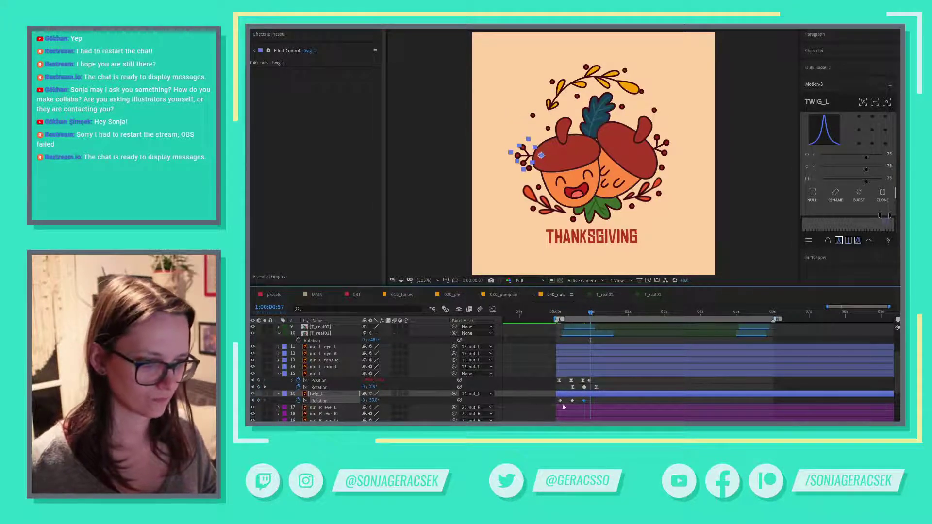
drag(565, 399, 556, 404)
key(ctrl+c)
key(ctrl+v)
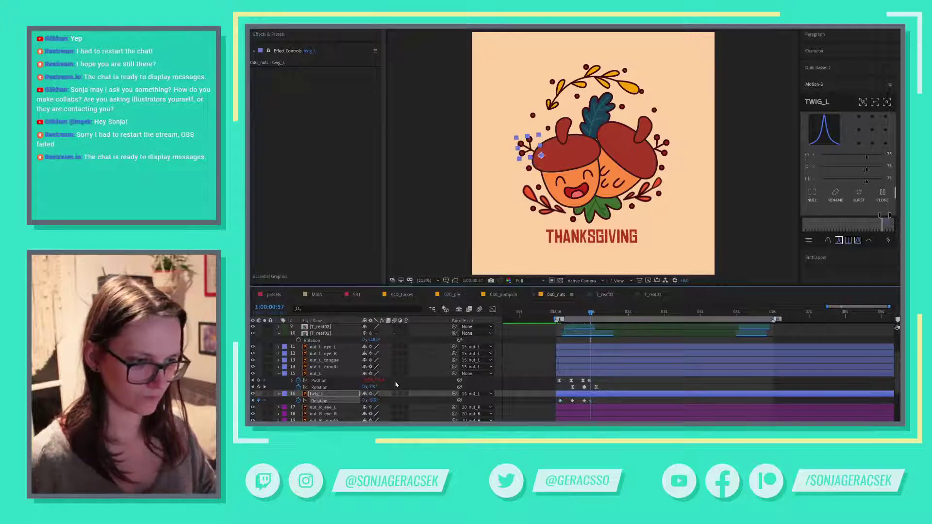
- Copy only the bounce expression from nut_L's position and apply it to twig_L's rotation
right_click(333, 380)
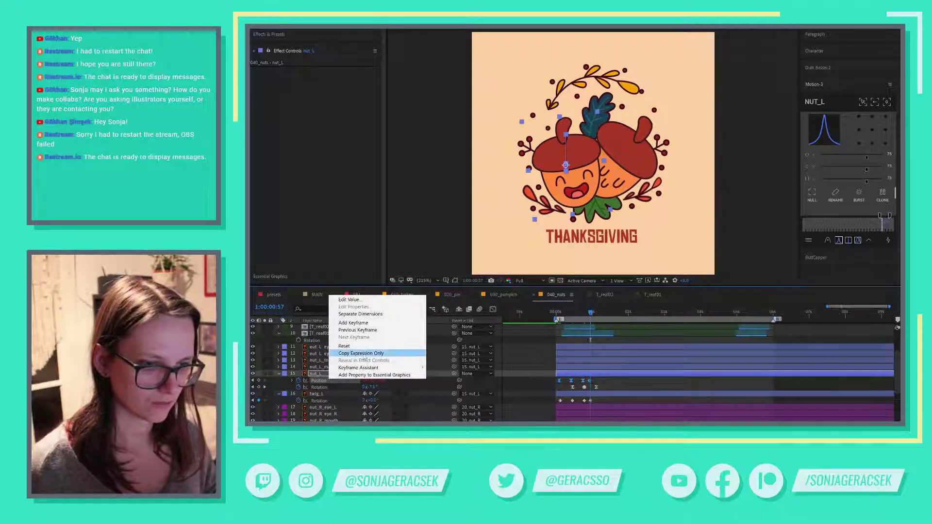
click(360, 353)
click(336, 400)
key(ctrl+v)
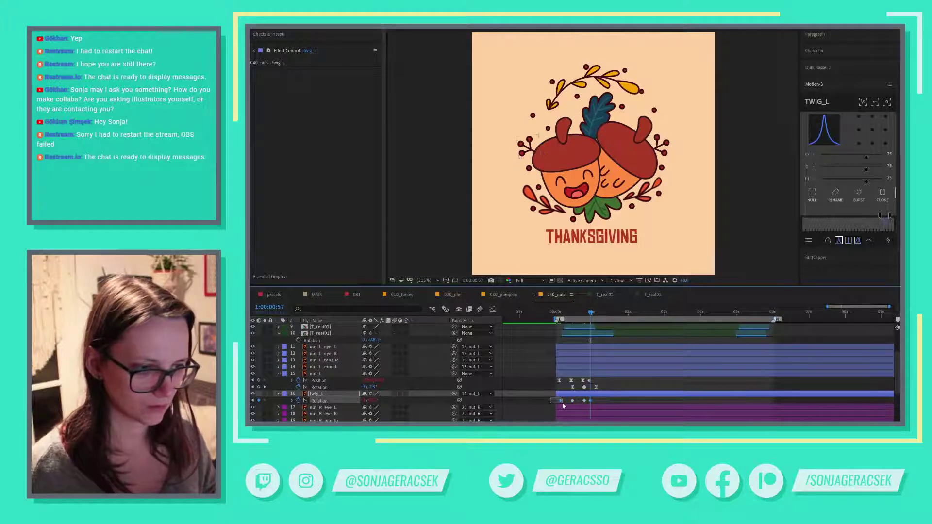
- Ease twig_L's first three rotation keyframes and preview the twig's motion from the start
drag(565, 403, 586, 408)
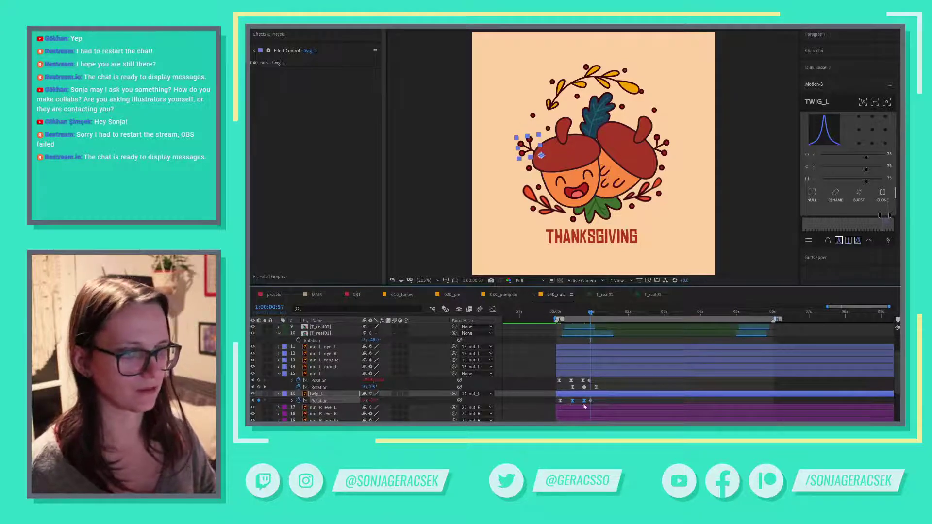
key(Home)
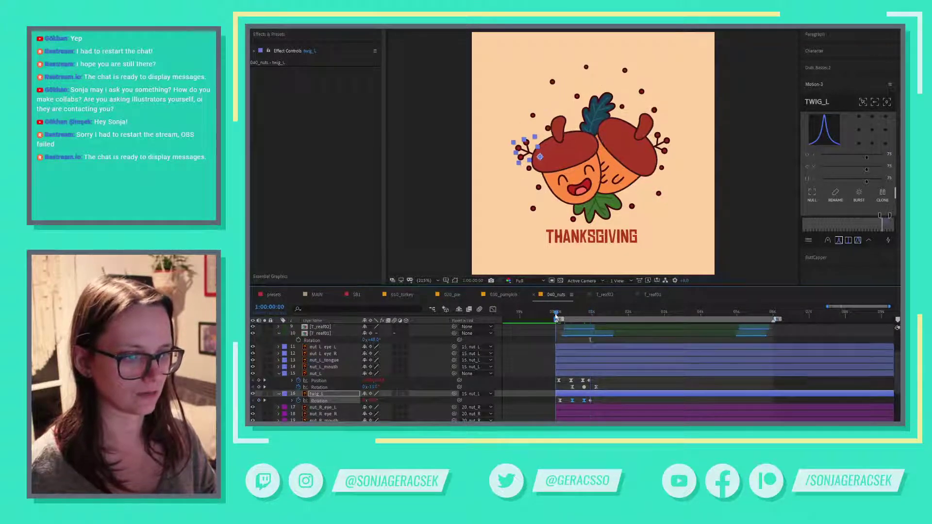
click(534, 420)
key(space)
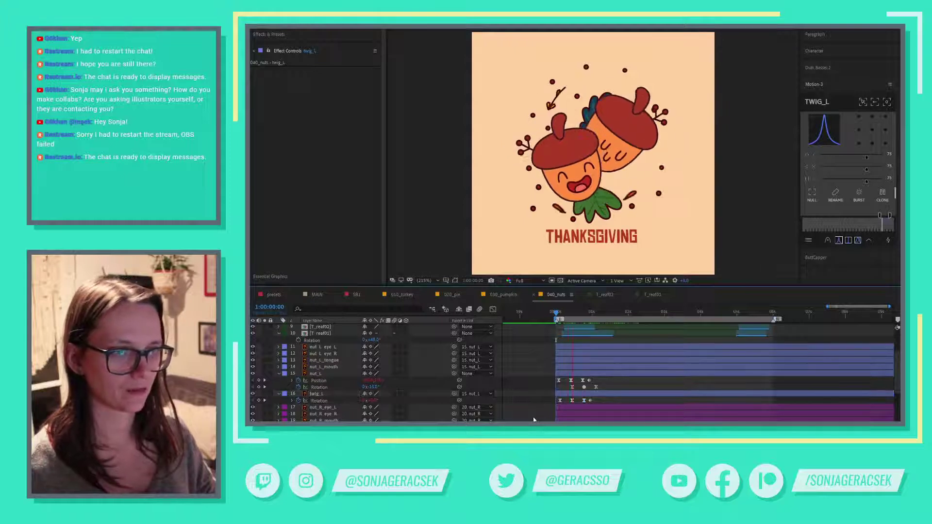
click(564, 313)
drag(565, 313, 557, 316)
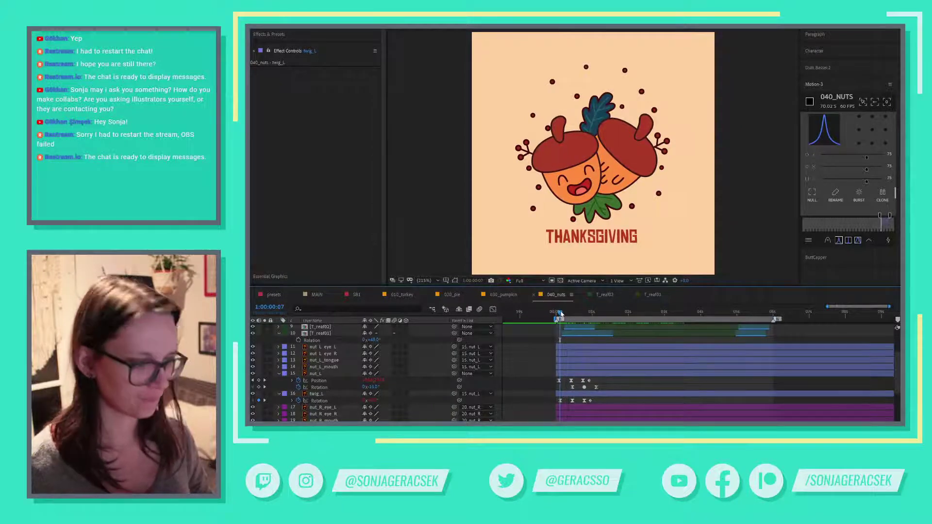
key(space)
- Shift twig_L's second rotation keyframe to frame 17, smooth its interpolation, and add a keyframe at frame 27 with the twig rotated downward
drag(572, 401, 567, 403)
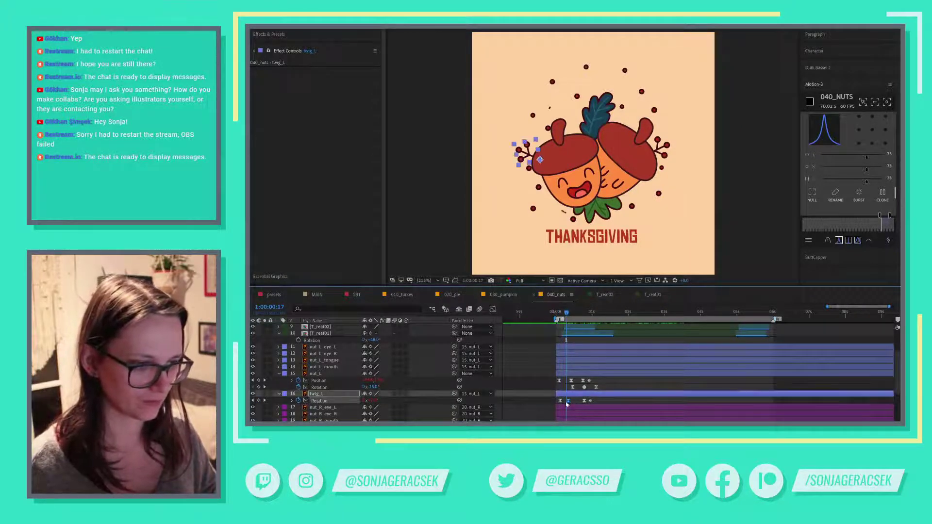
ctrl+click(567, 402)
ctrl+click(567, 402)
key(shift+Page_Down)
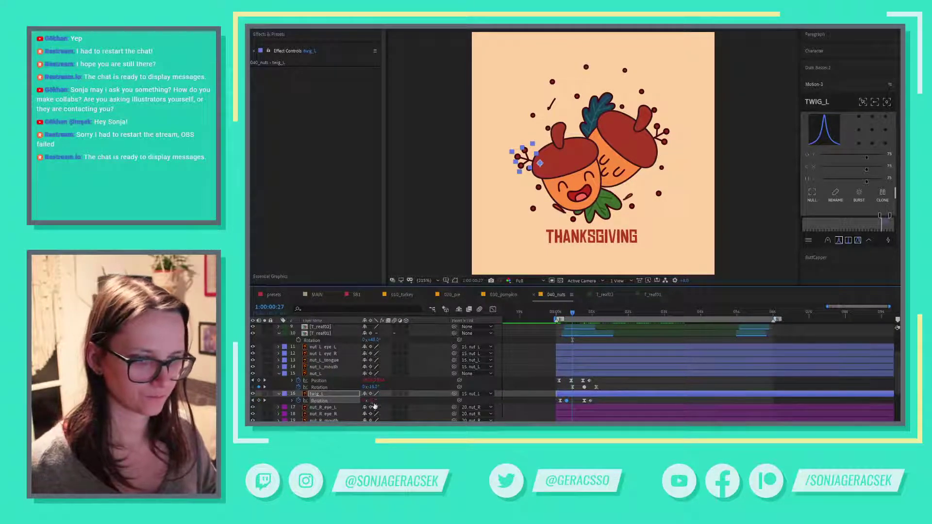
drag(374, 405, 366, 402)
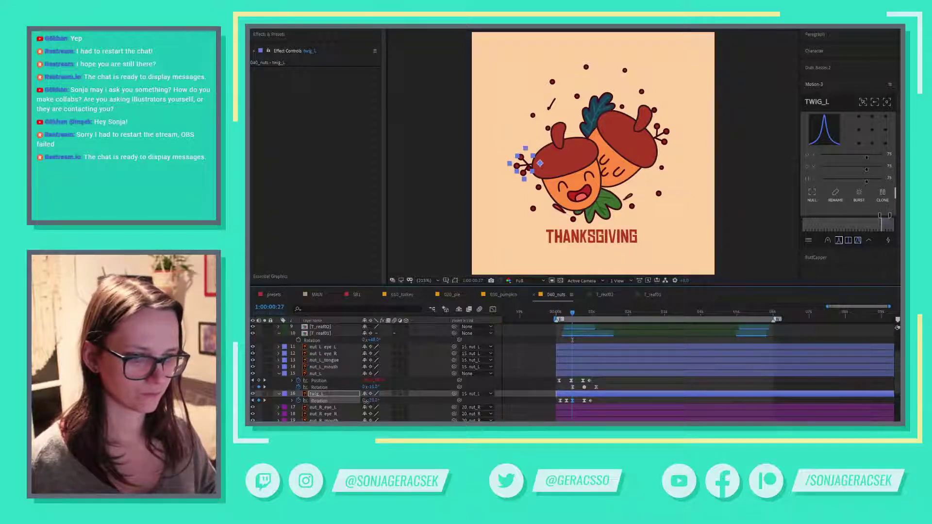
- Set twig_L's rotation at frame 47 to 30° and preview the animation
drag(574, 315, 585, 316)
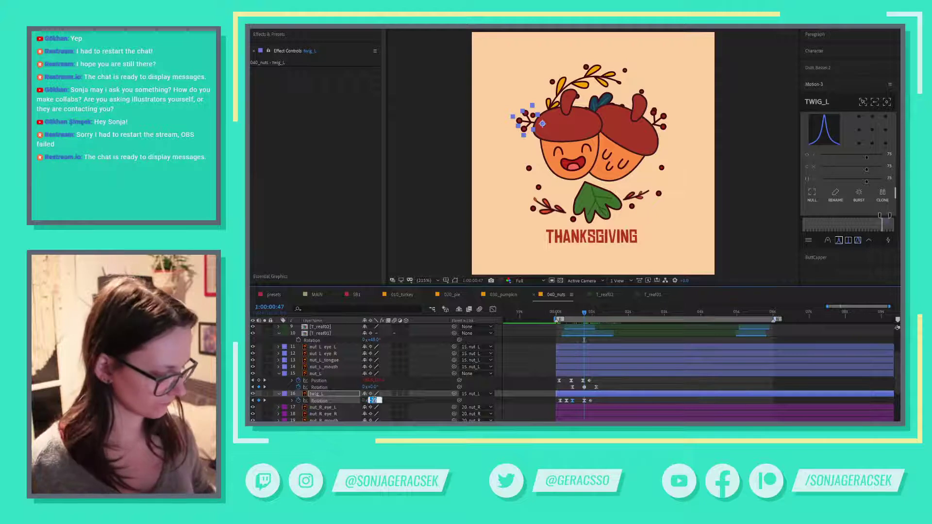
click(375, 401)
text(30)
key(Return)
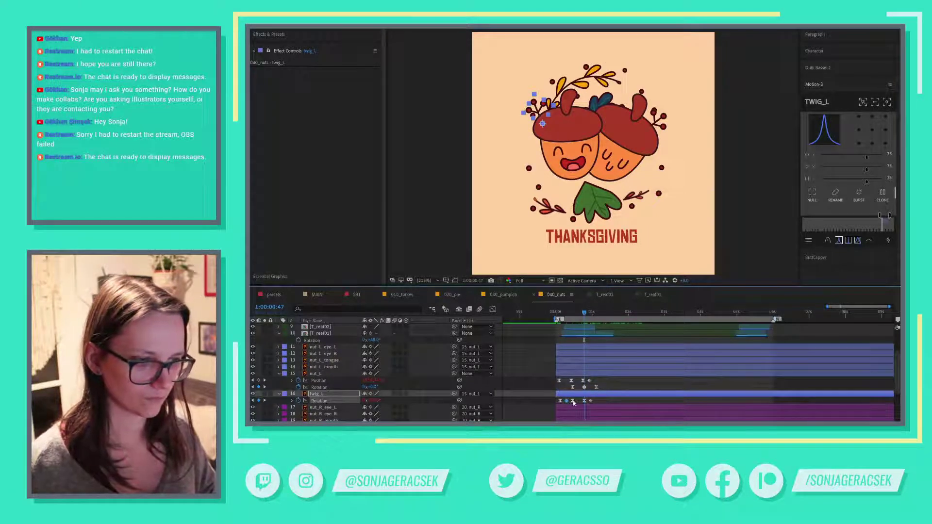
key(space)
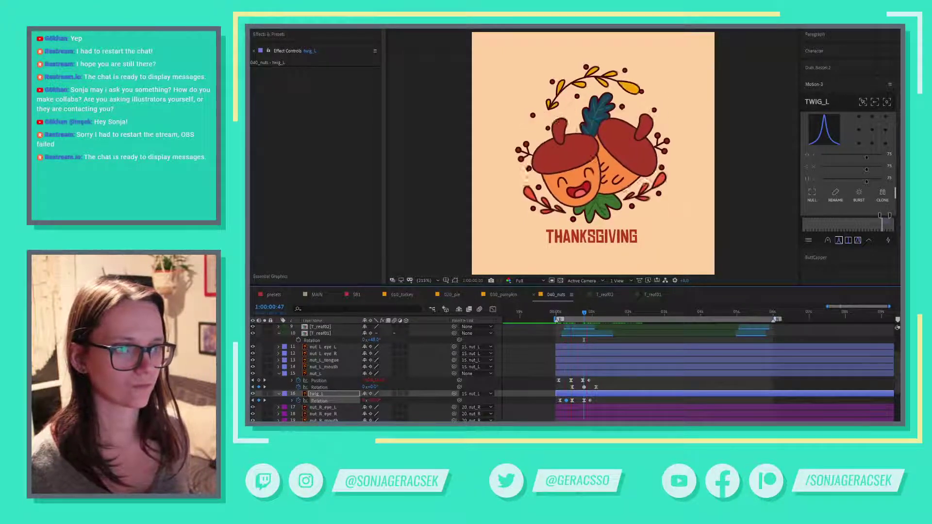
key(space)
key(space)
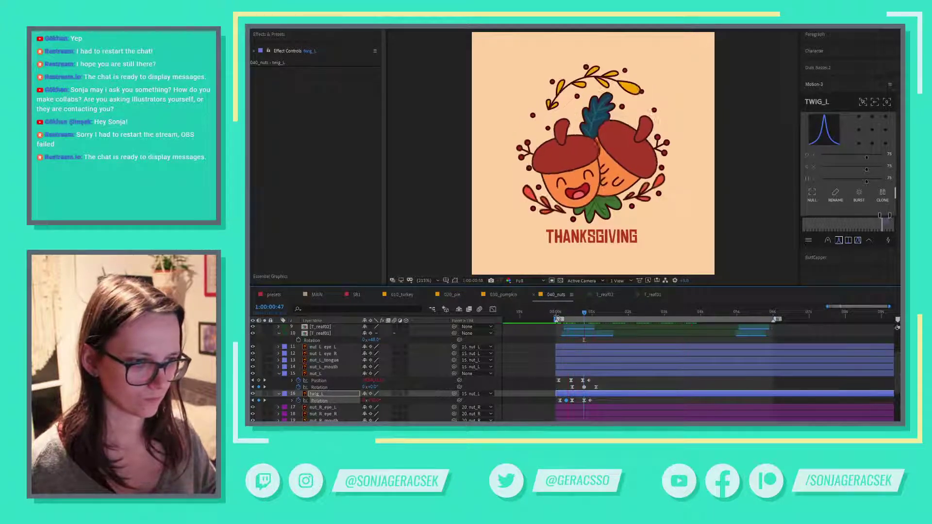
- Apply Easy Ease to twig_L's rotation keyframe at frame 17 and check the motion through the bounce
drag(560, 315, 569, 318)
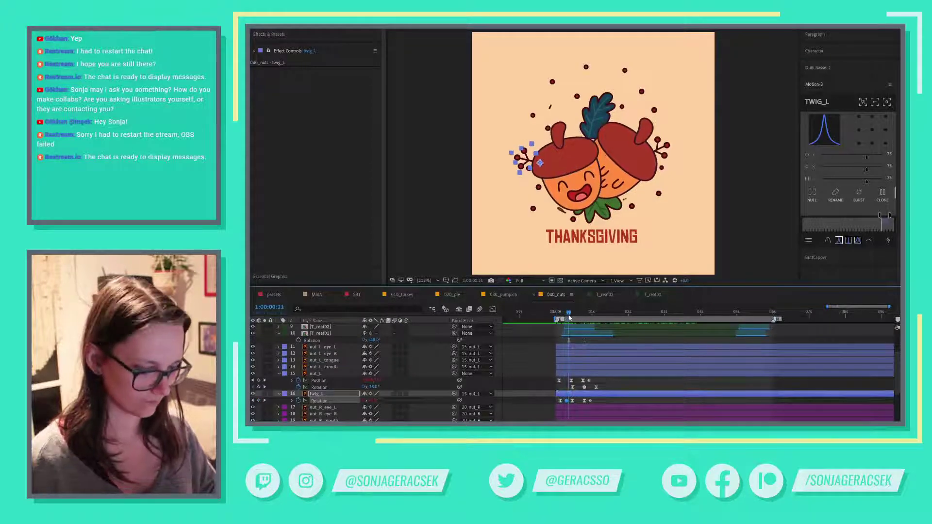
key(F9)
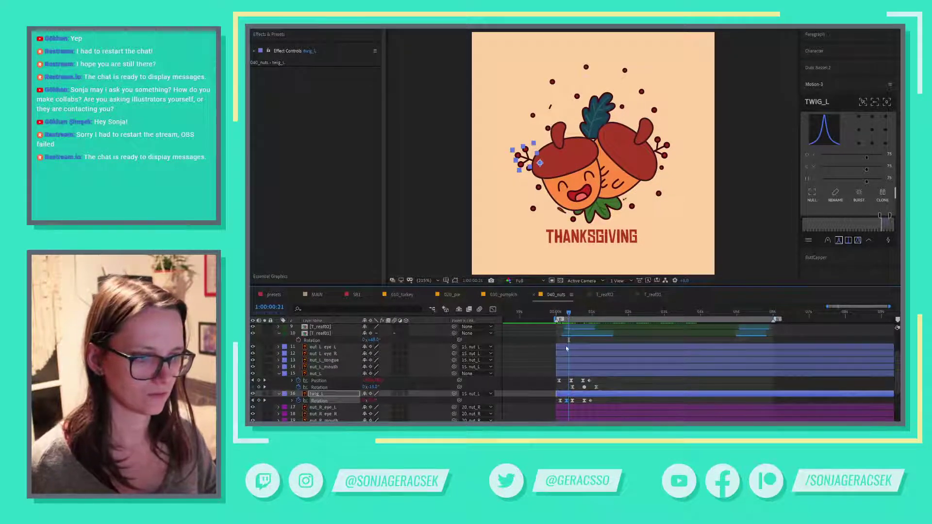
drag(555, 401, 589, 409)
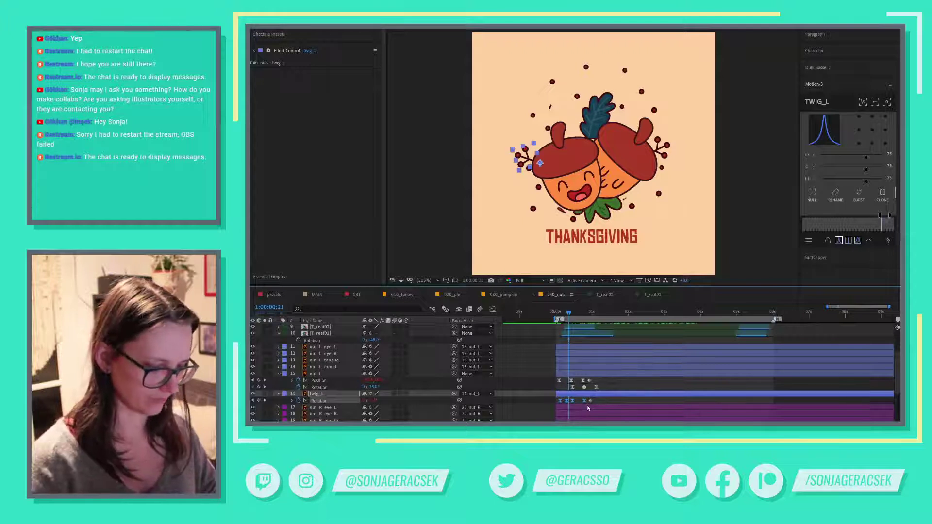
drag(559, 317, 573, 317)
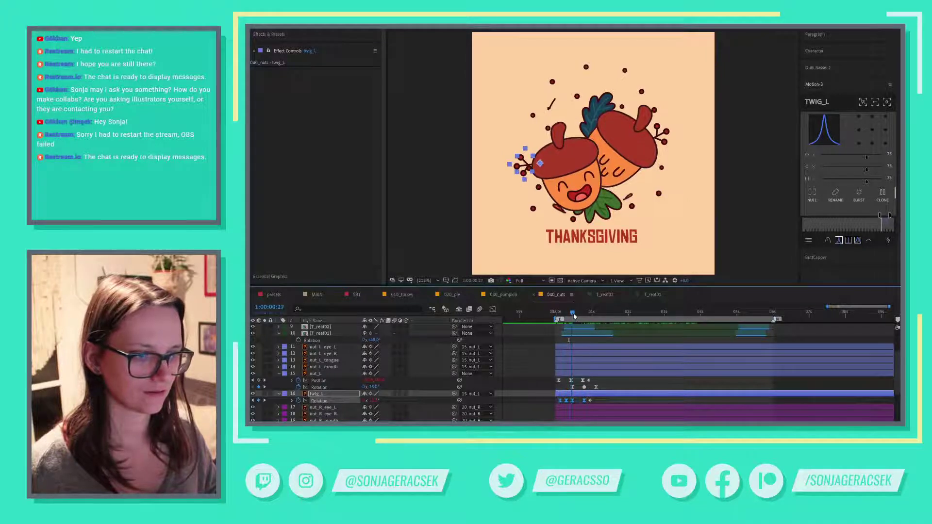
click(539, 419)
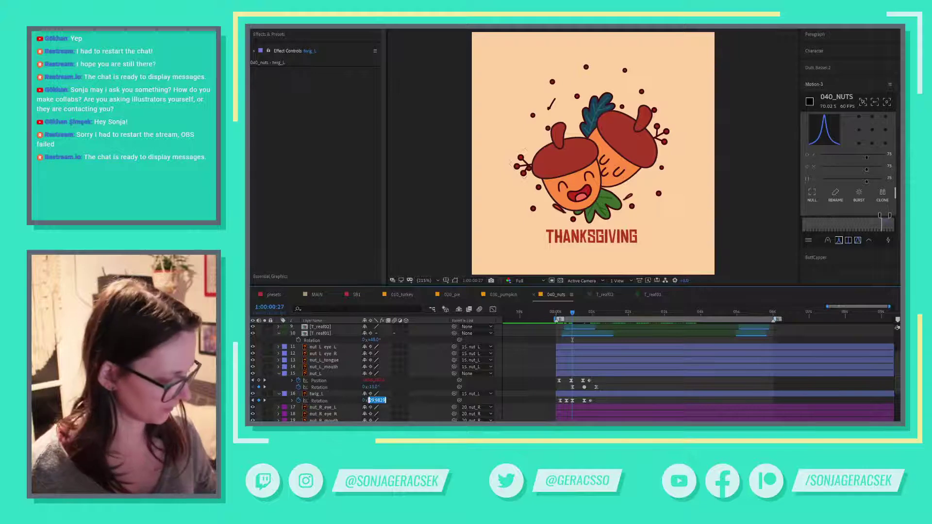
click(399, 393)
drag(558, 318, 624, 324)
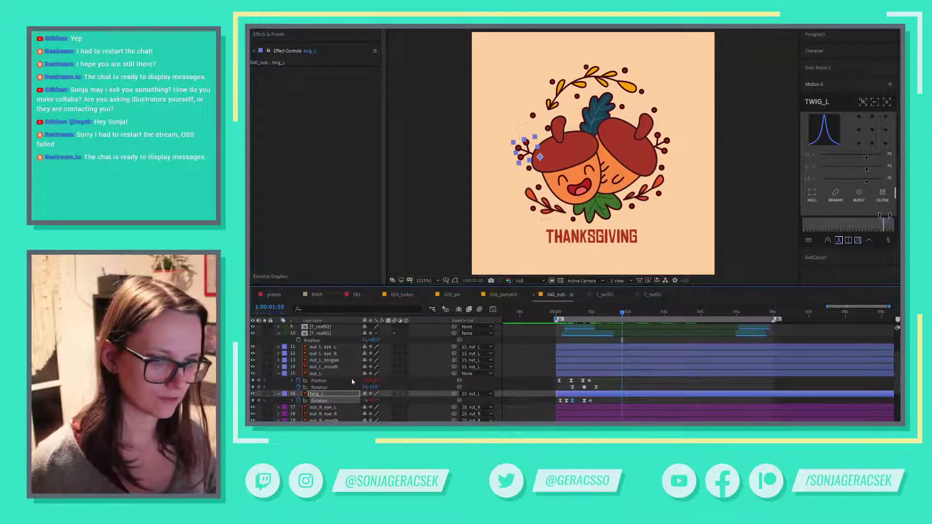
- Rename the BOUNCE_ctrl layer in 040_nuts to BOUNCE_position
scroll(344, 362, up, 3)
click(323, 361)
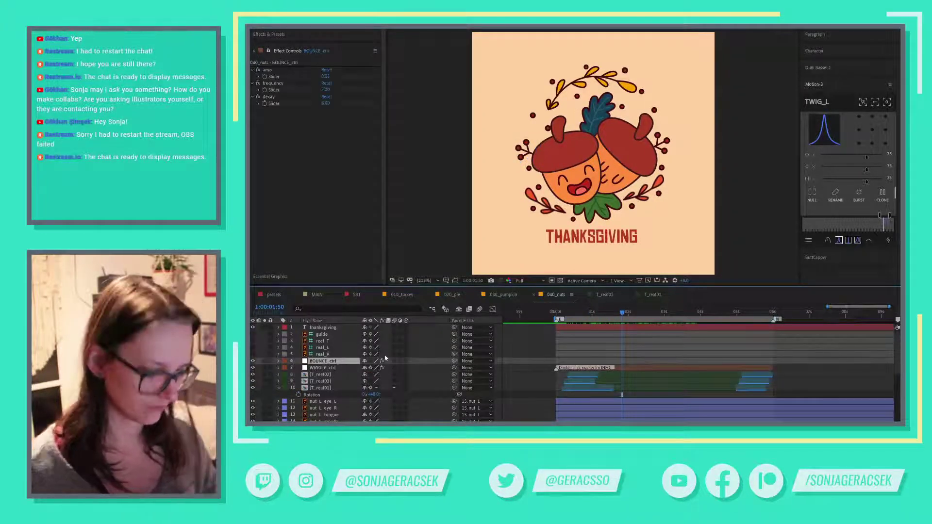
key(Return)
key(BackSpace)
key(BackSpace)
key(BackSpace)
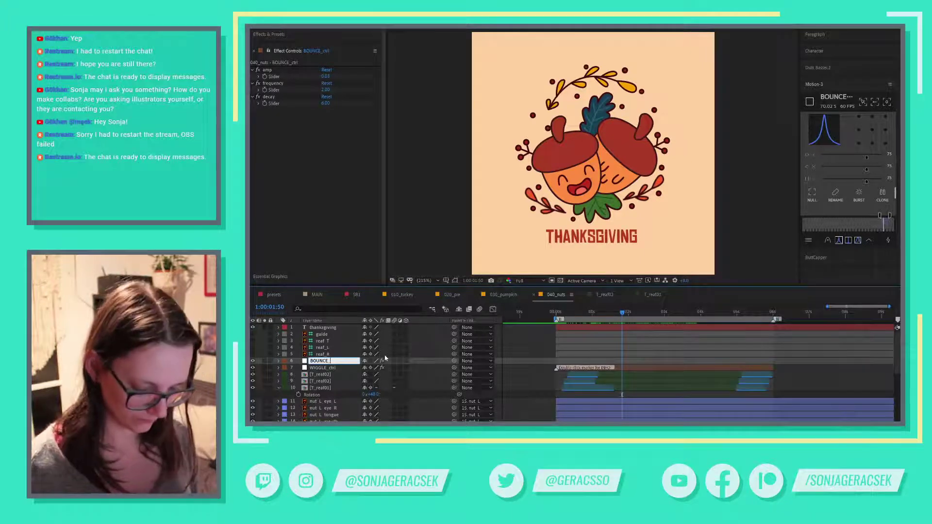
text(position)
key(Return)
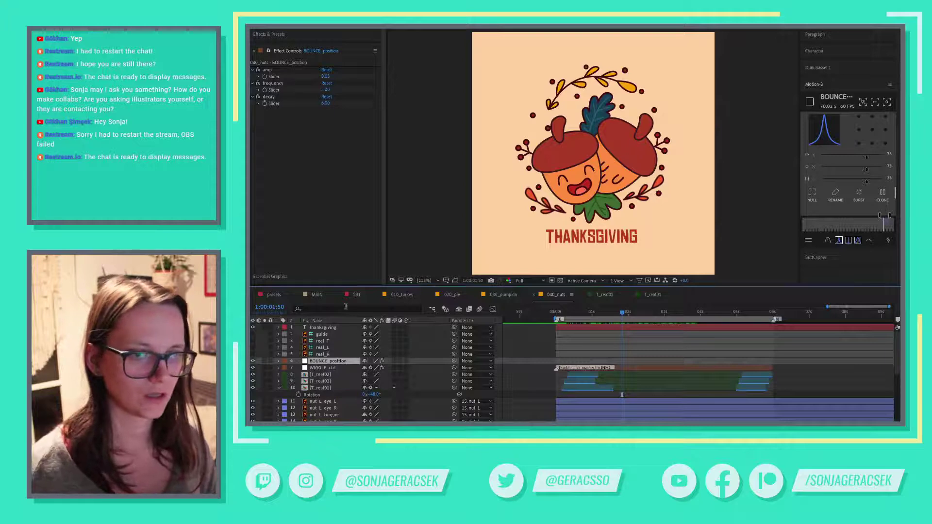
- Copy the BOUNCE_ctrl layer from the presets composition into 040_nuts above BOUNCE_position
click(273, 296)
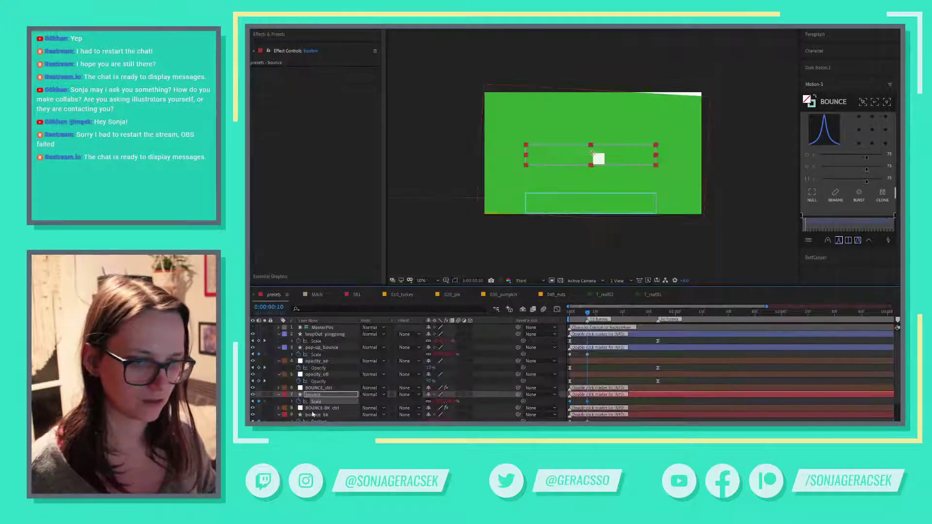
click(332, 390)
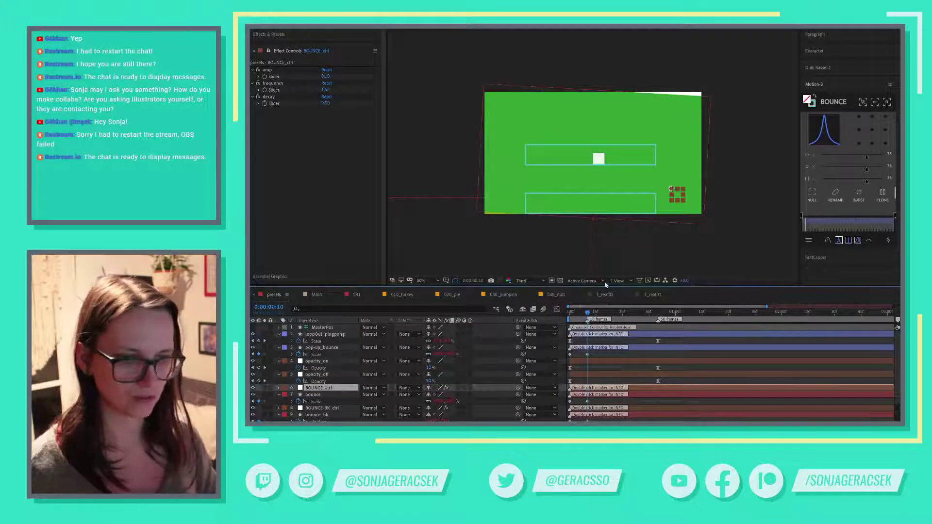
click(563, 296)
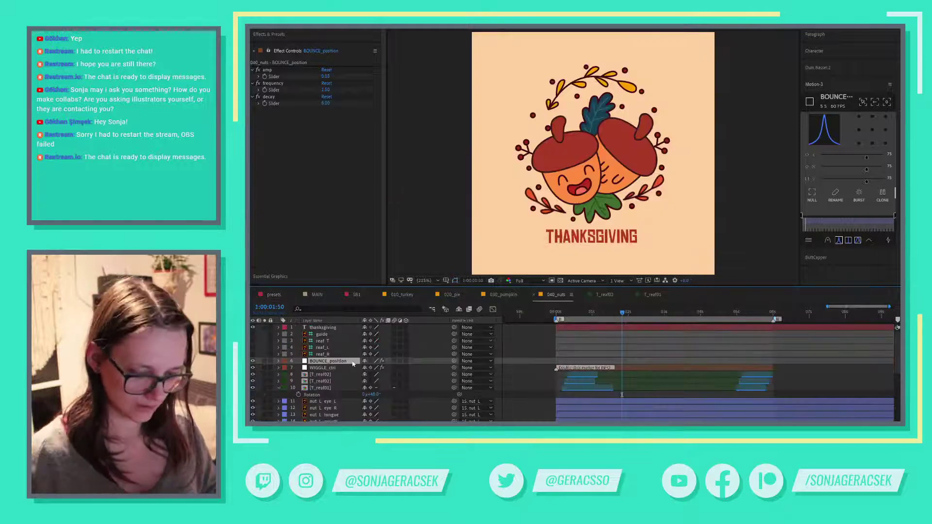
key(ctrl+v)
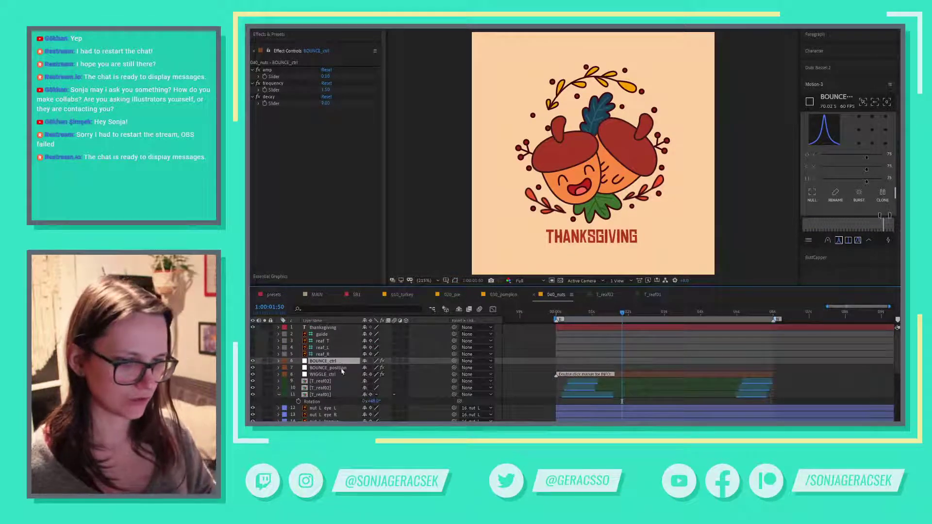
- Edit twig_L's rotation expression so its amp, freq and decay lines reference the BOUNCE_ctrl layer instead of BOUNCE_position
scroll(342, 371, down, 5)
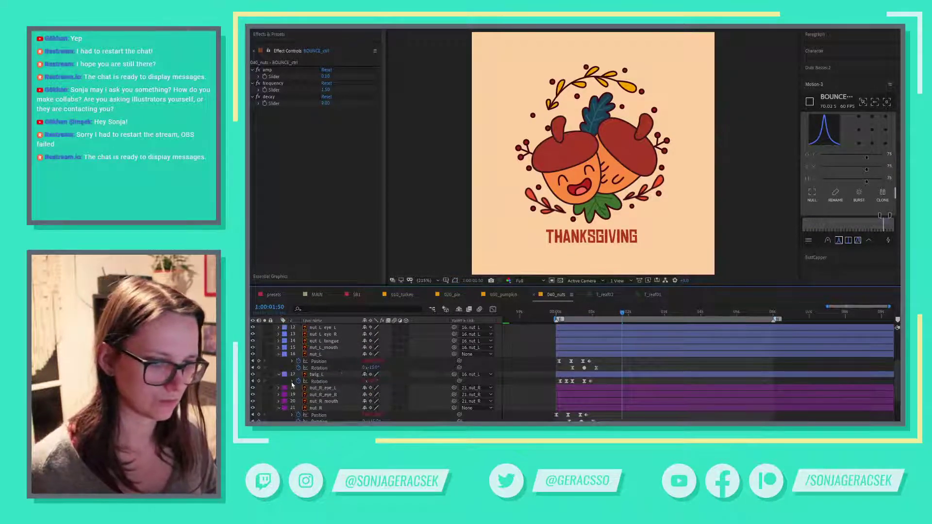
click(292, 382)
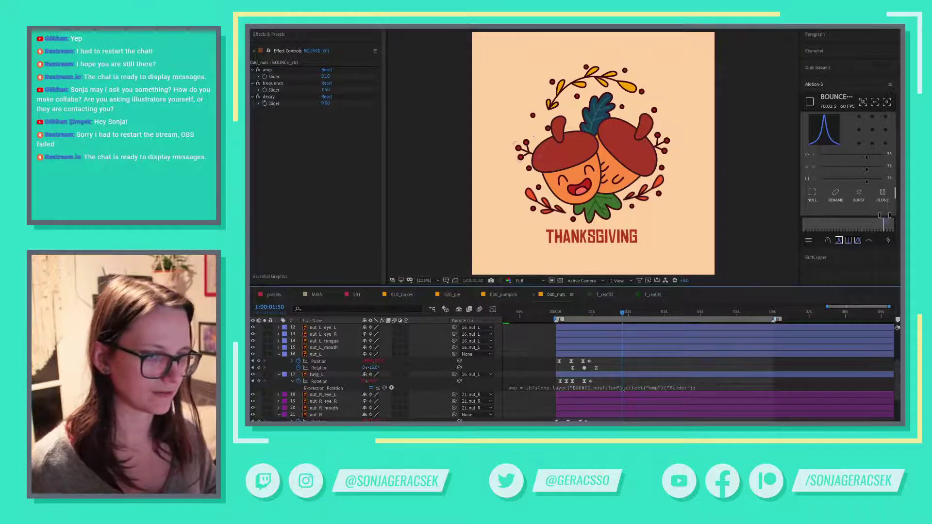
click(639, 387)
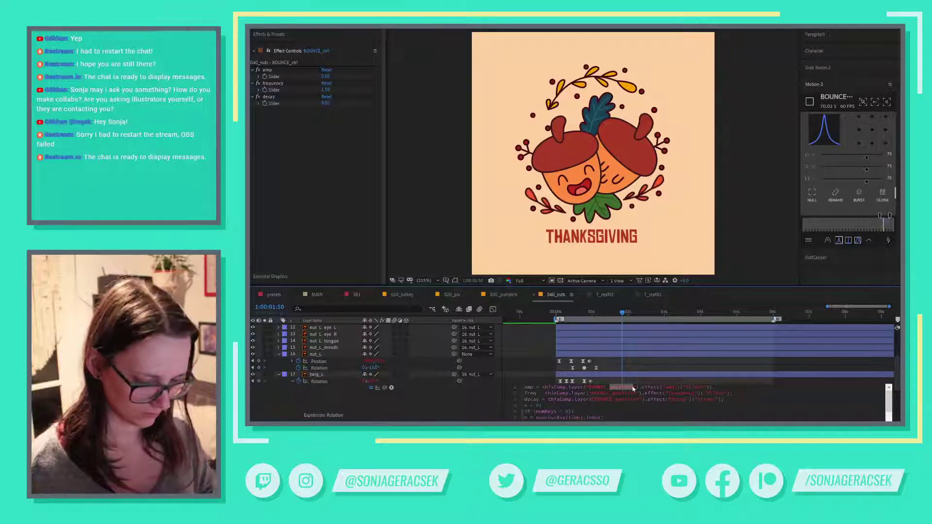
text(ctrl)
text(l)
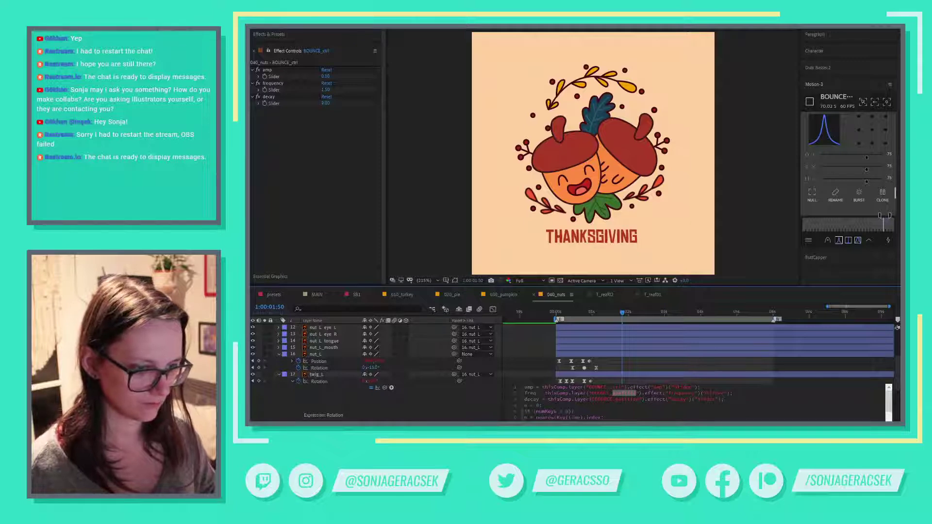
text(ctr)
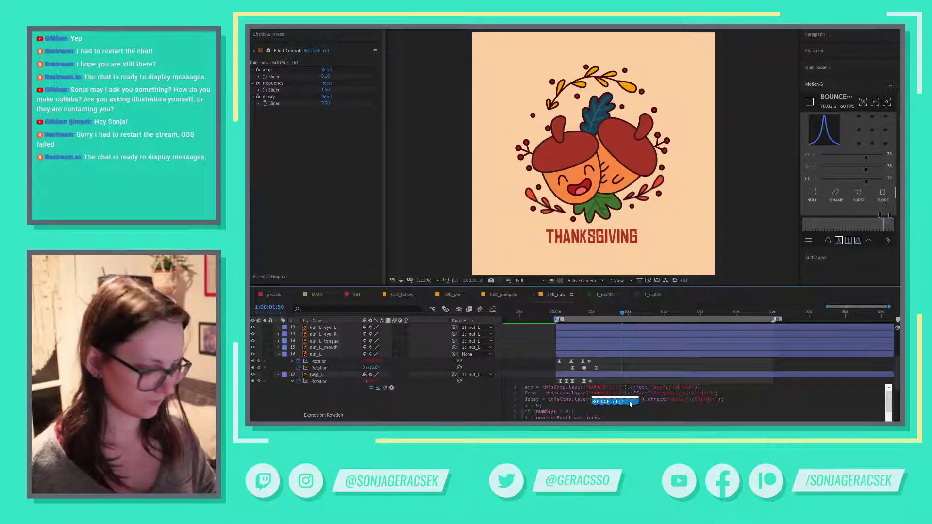
text(l)
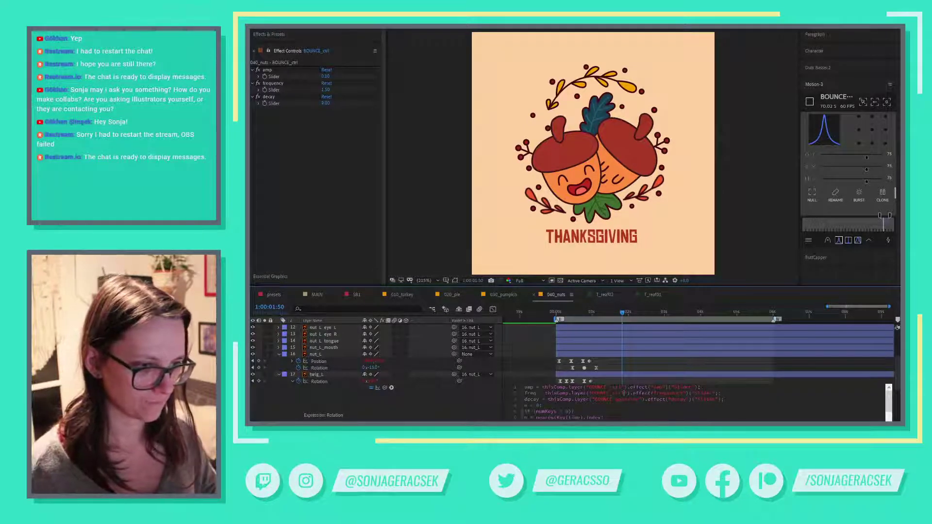
text(c)
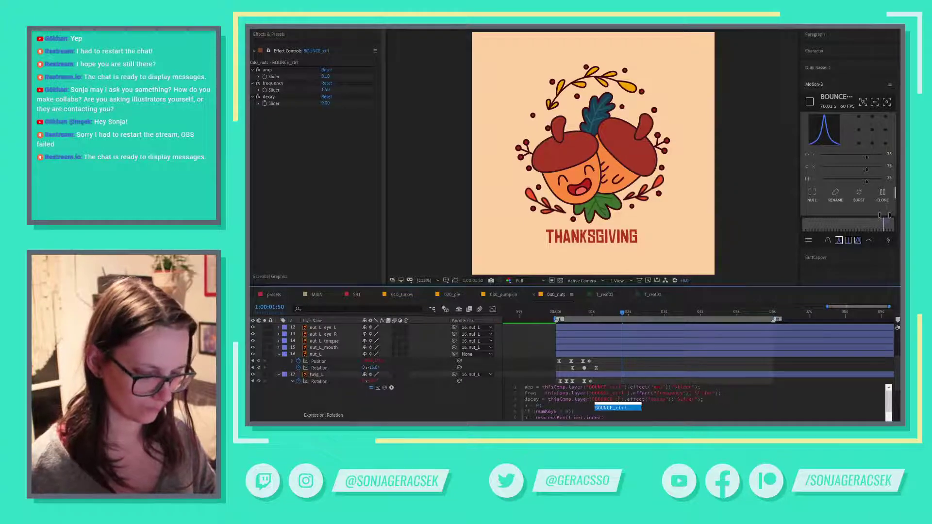
text(trl)
click(443, 416)
- Rename the BOUNCE_ctrl layer in 040_nuts to BOUNCE_rotation and preview the animation
scroll(432, 413, up, 5)
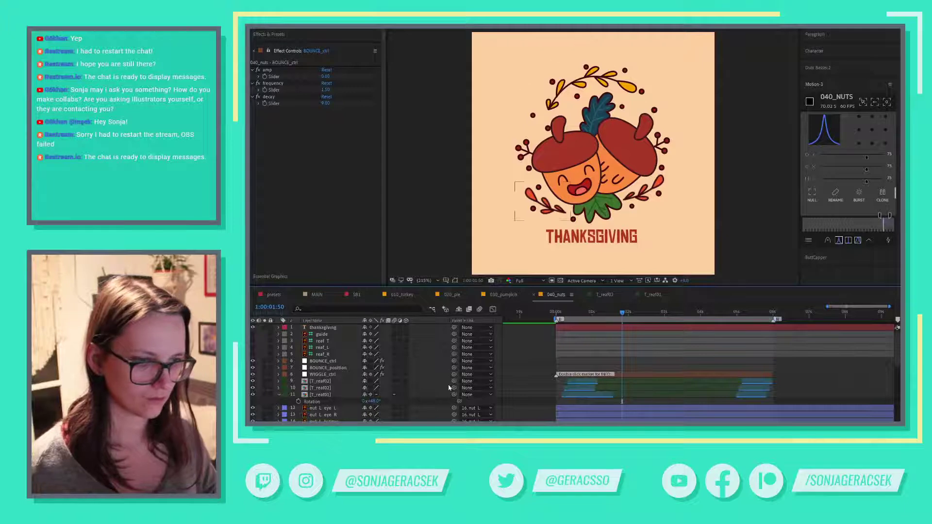
click(330, 362)
key(Return)
key(Right)
key(BackSpace)
key(BackSpace)
key(BackSpace)
key(BackSpace)
text(rot)
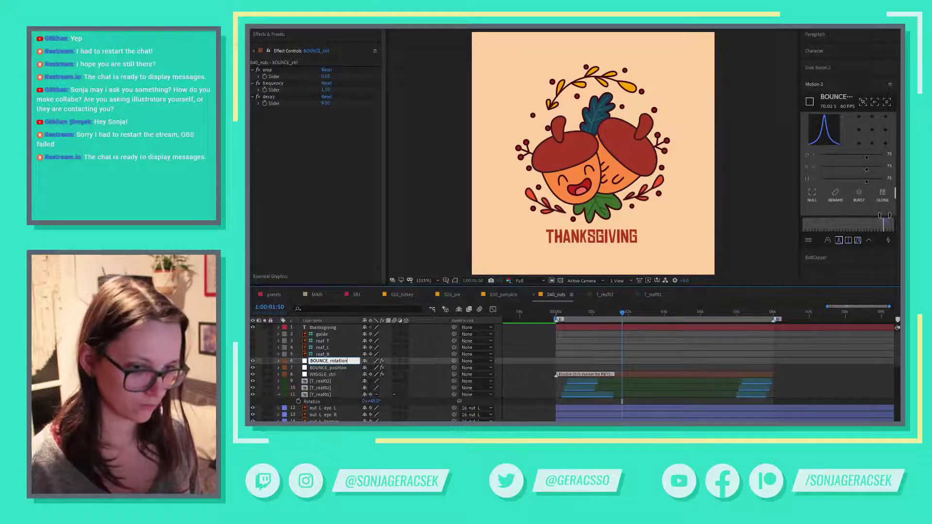
key(Return)
key(space)
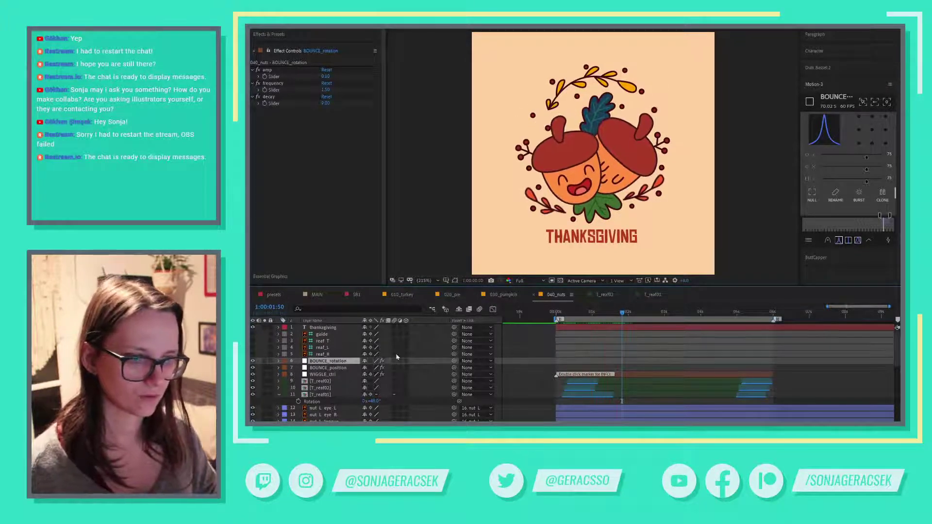
- Set BOUNCE_rotation's decay slider to 6 and its frequency slider to 2, and review the playback
click(327, 103)
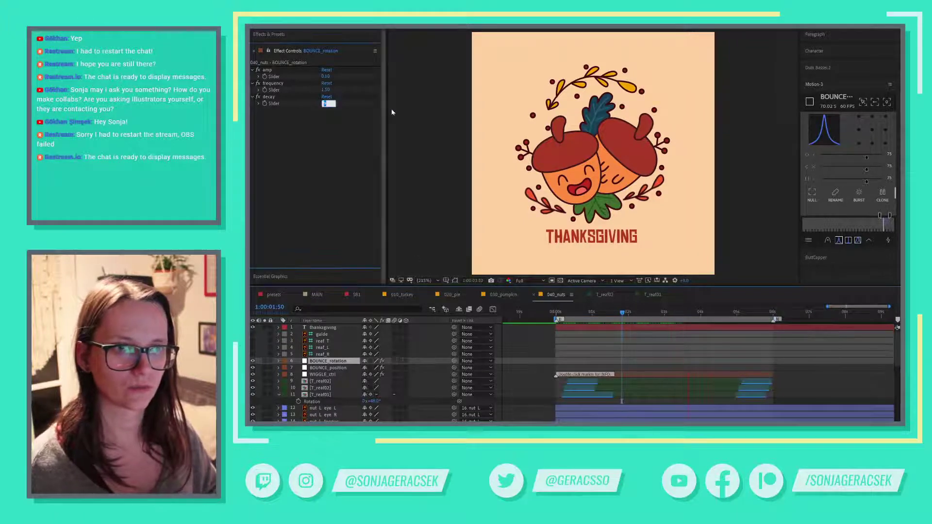
text(6)
key(Return)
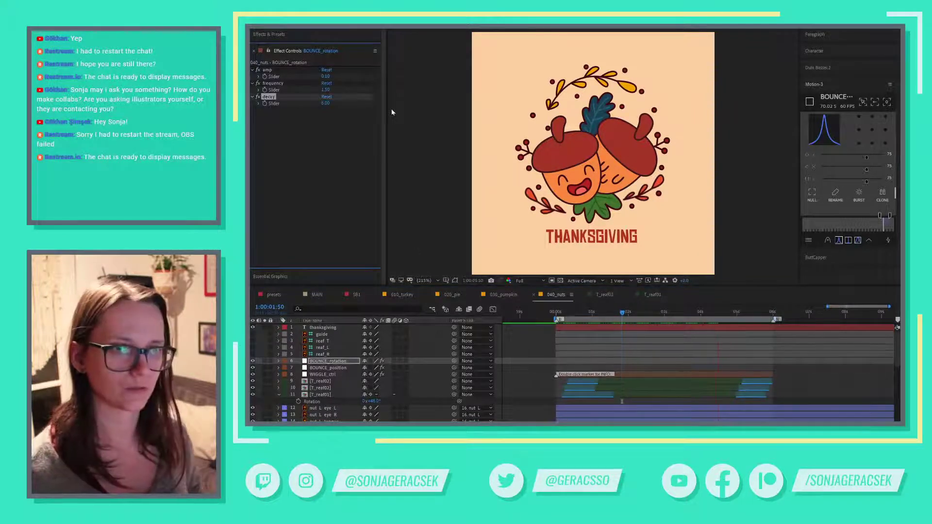
click(327, 92)
text(2)
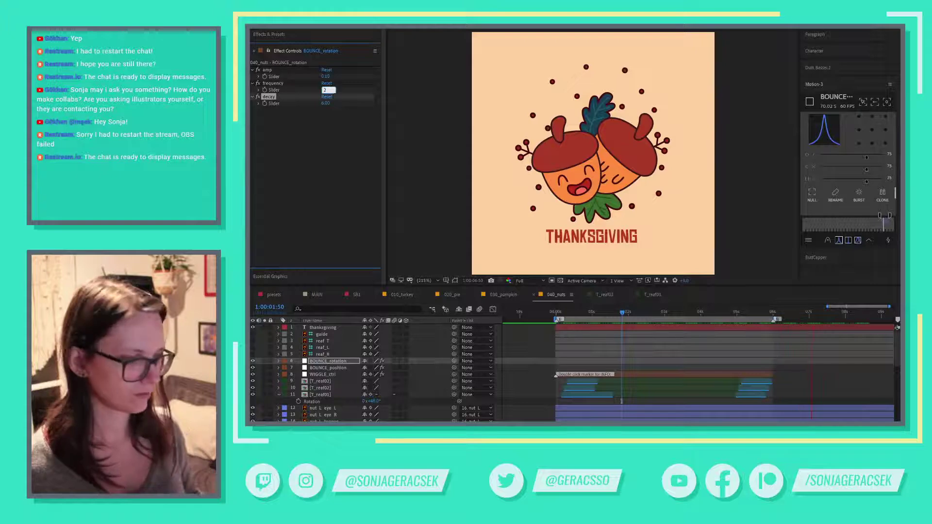
key(Return)
click(535, 345)
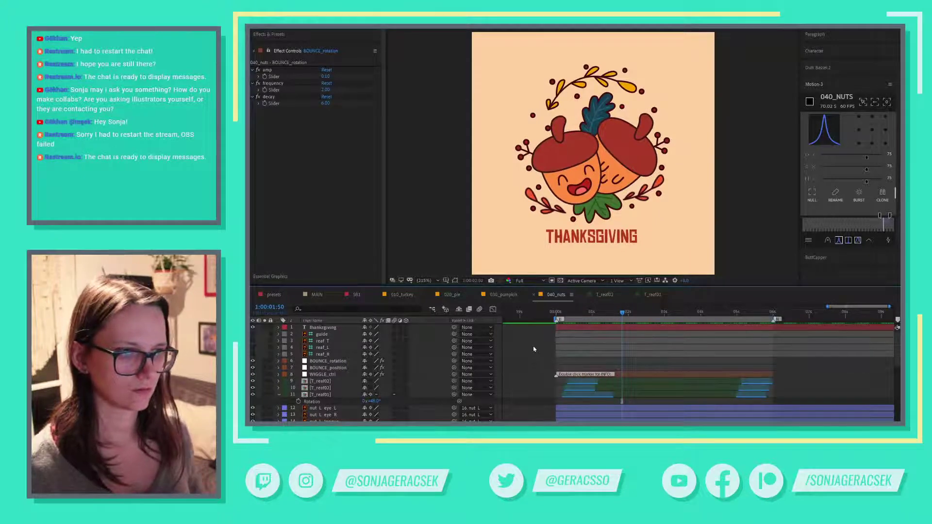
- Reveal twig_L's keyframed properties and copy its Rotation keyframes together with the bounce expression
click(667, 151)
click(856, 145)
scroll(533, 384, down, 3)
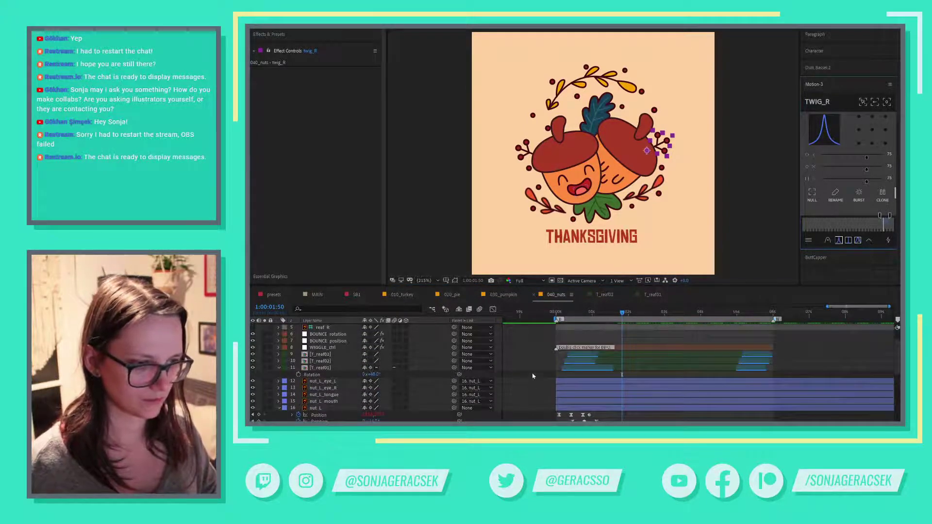
scroll(535, 380, down, 5)
click(582, 331)
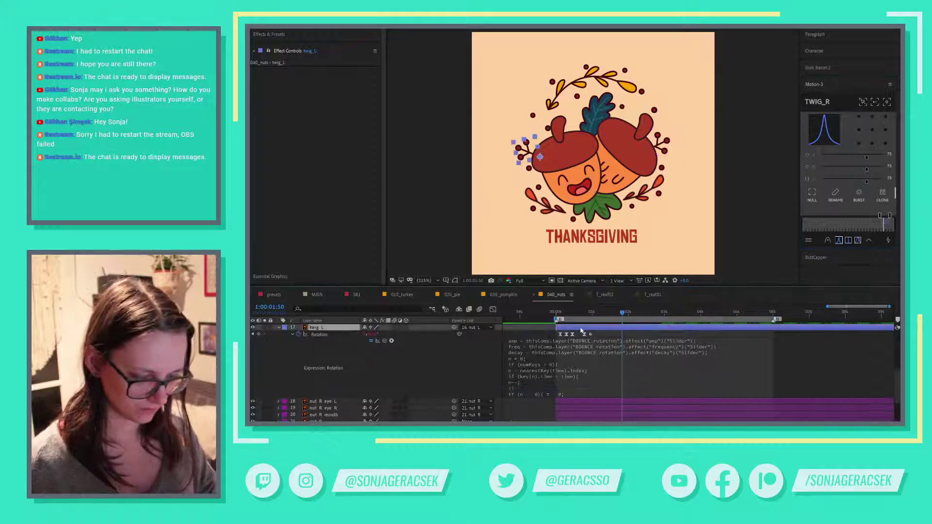
scroll(568, 388, up, 3)
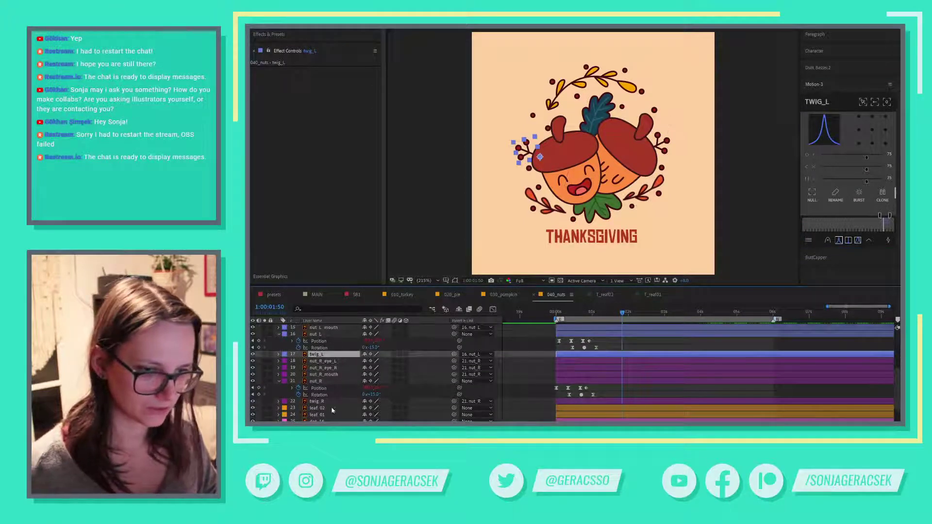
click(573, 348)
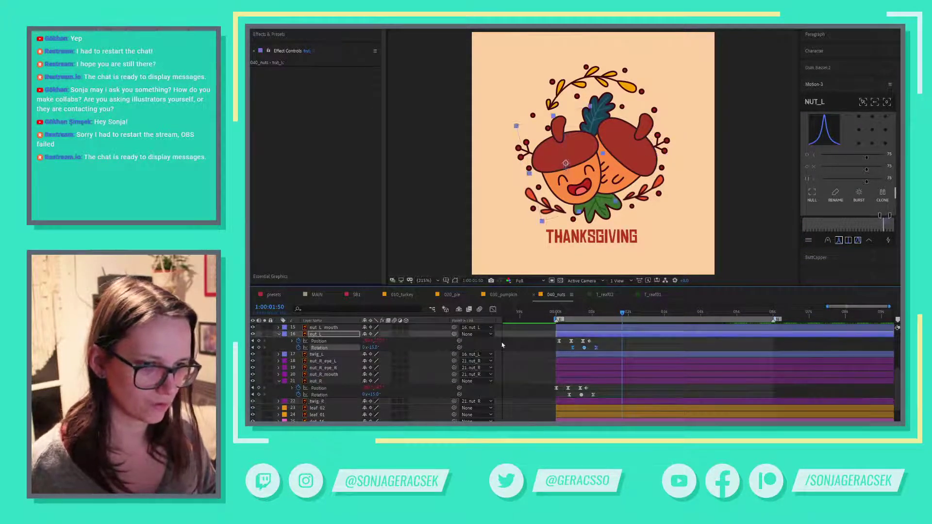
click(319, 355)
key(u)
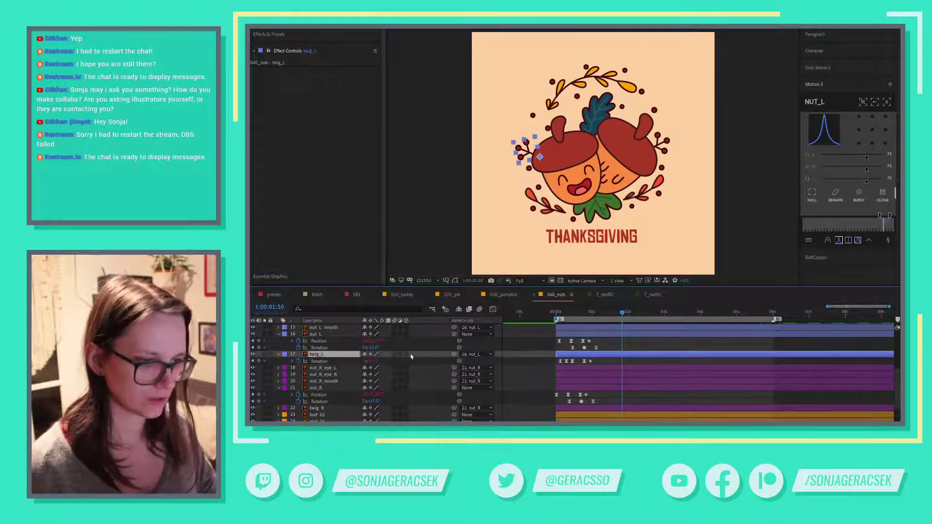
click(322, 363)
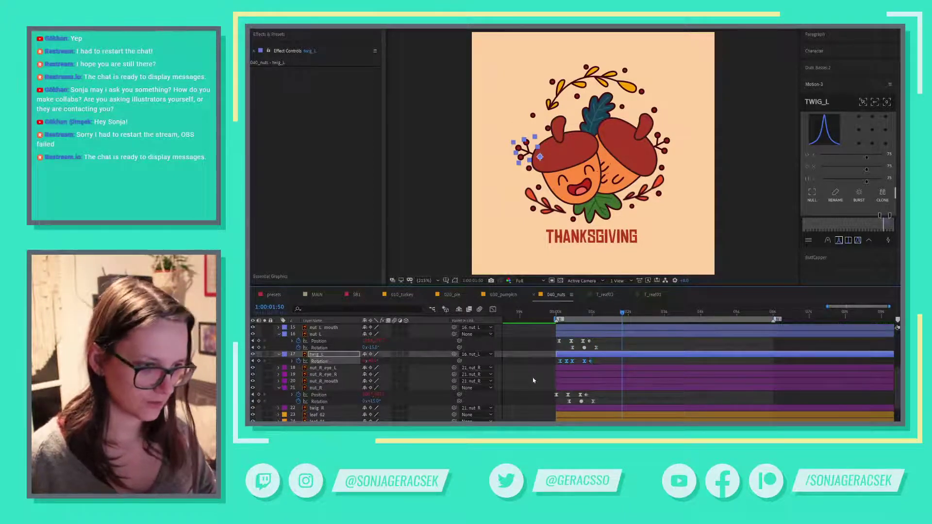
- Paste the copied rotation animation onto the twig_R layer starting at frame 2 and reveal its keyframes
drag(564, 316, 556, 318)
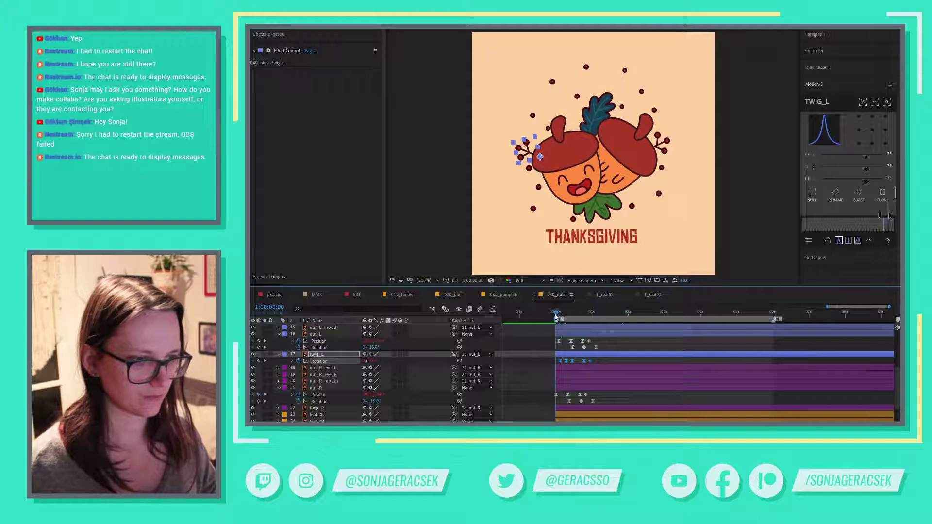
key(Page_Down)
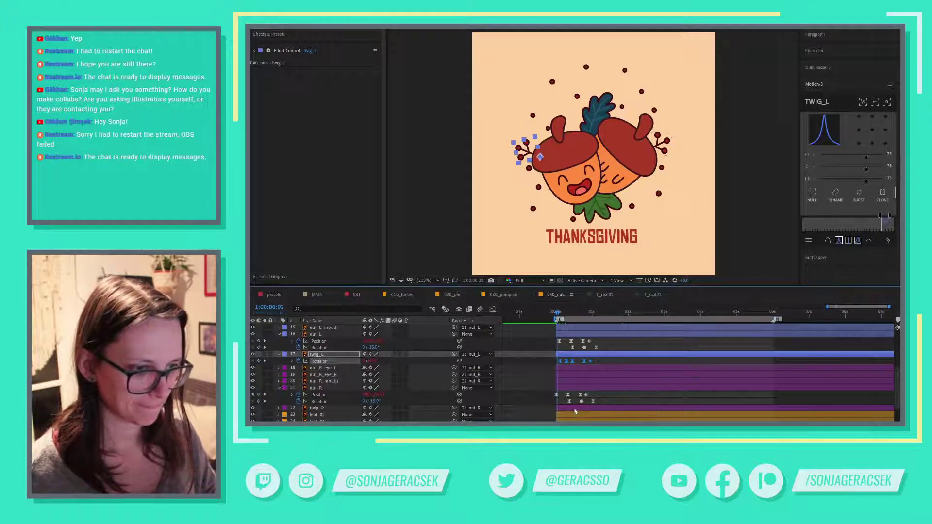
click(575, 411)
key(u)
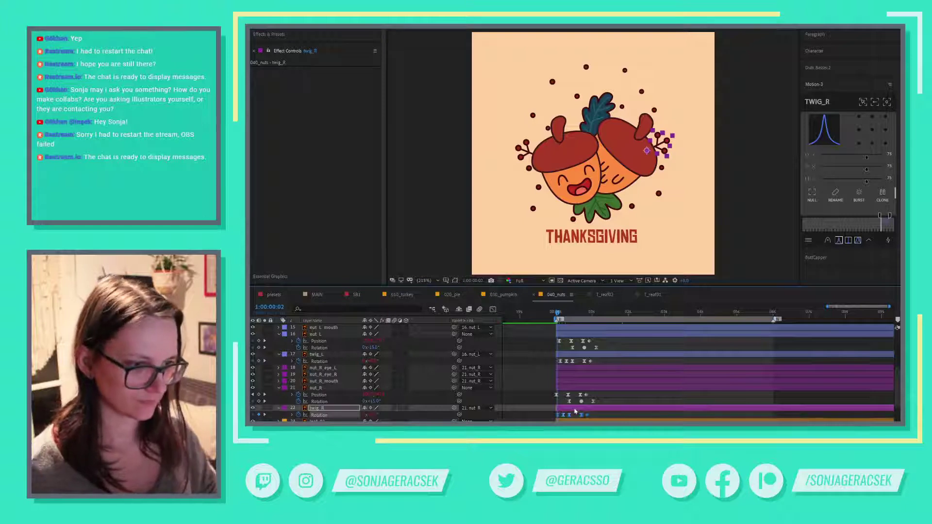
- Reverse the direction of twig_R's rotation at its frame 12 keyframe to mirror the left twig
drag(559, 315, 565, 314)
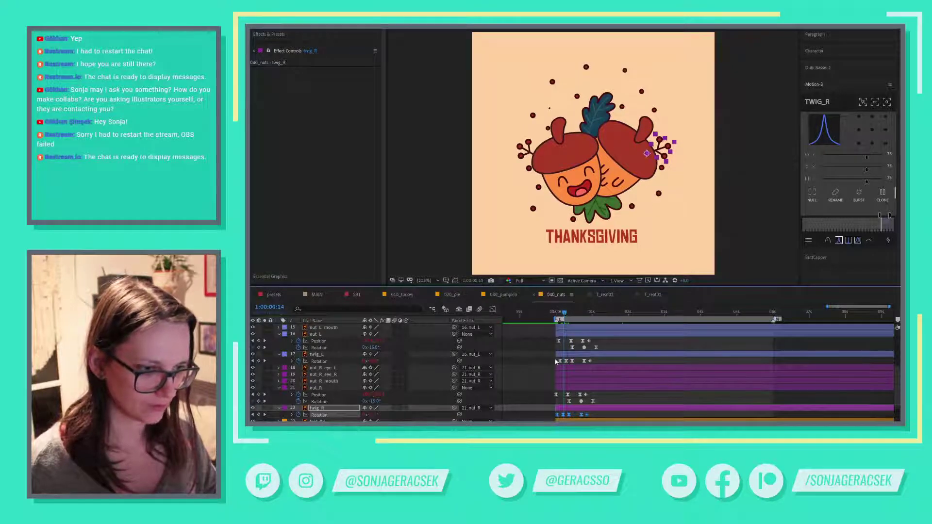
key(j)
key(F2)
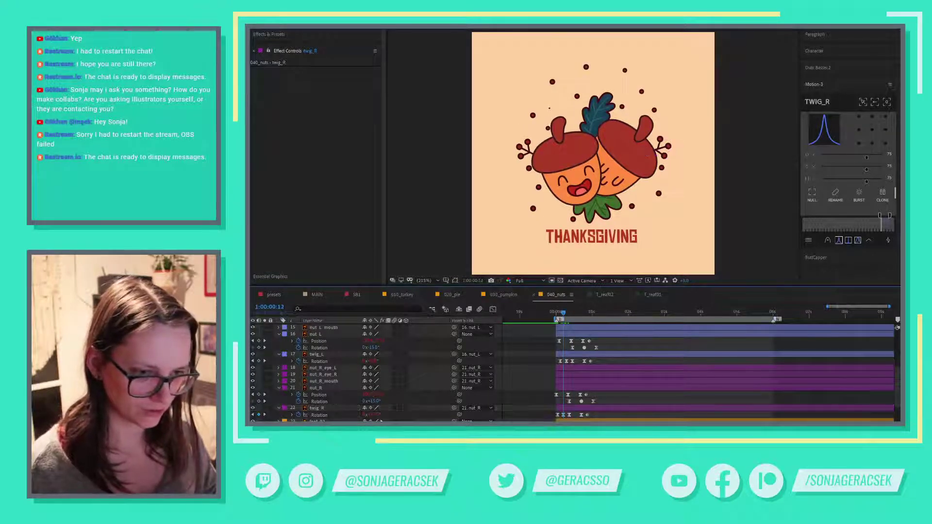
click(371, 415)
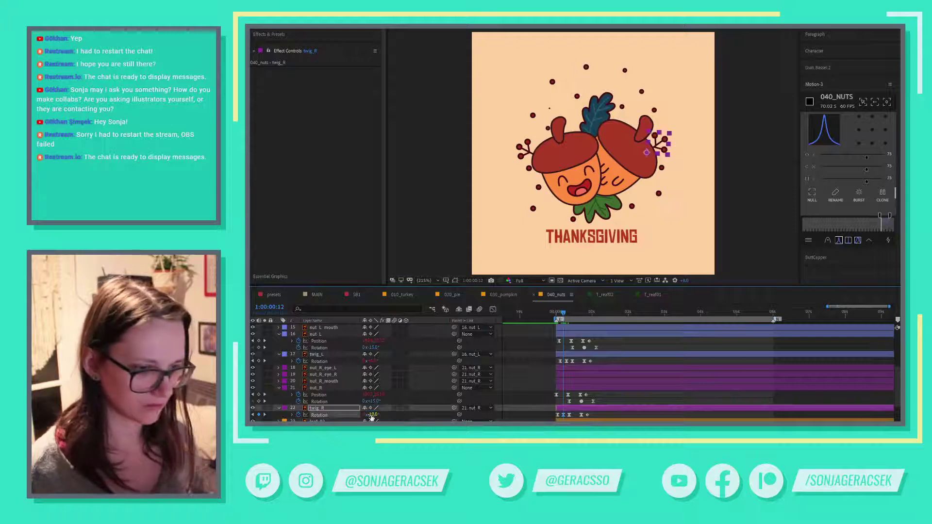
- Reverse the direction of twig_R's rotation at its frame 22 keyframe to mirror the left twig
key(Page_Down)
key(Page_Down)
key(Page_Down)
key(Page_Down)
key(Page_Down)
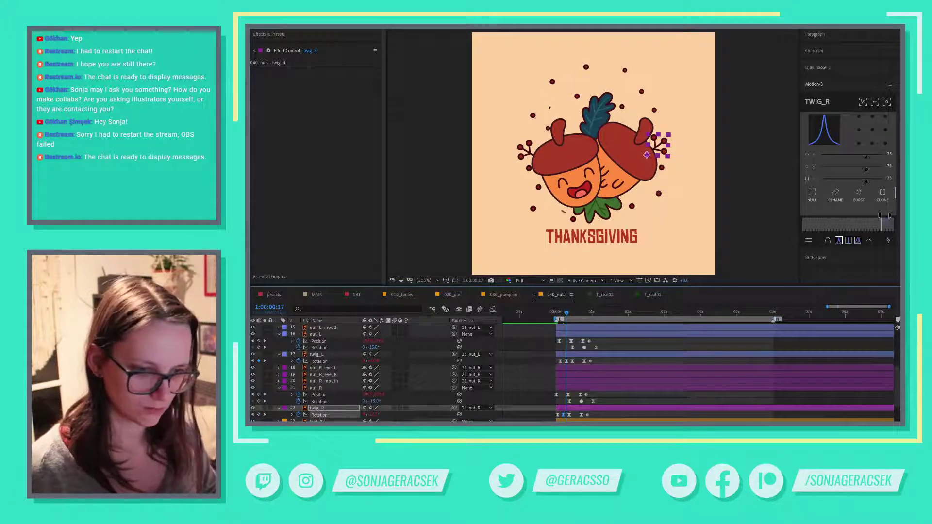
key(Page_Down)
key(Page_Down)
key(Page_Down)
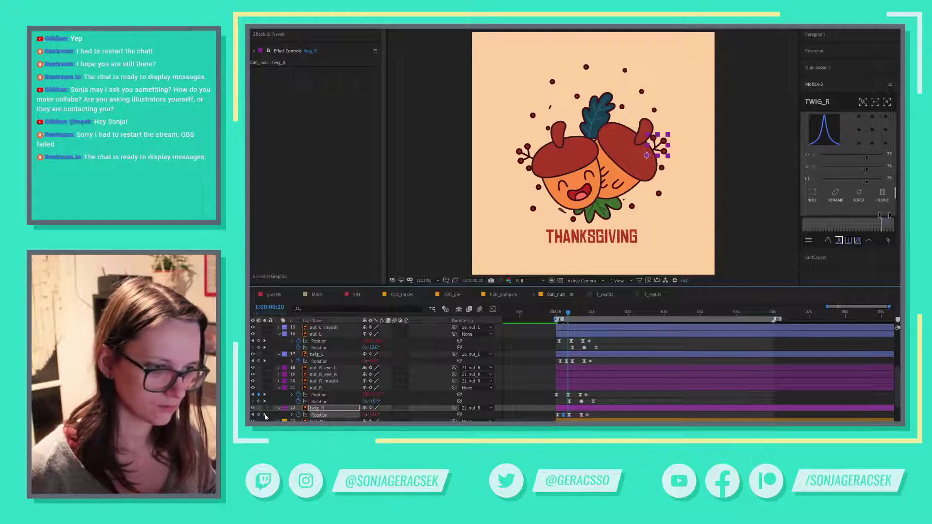
key(Page_Down)
key(Page_Down)
key(Return)
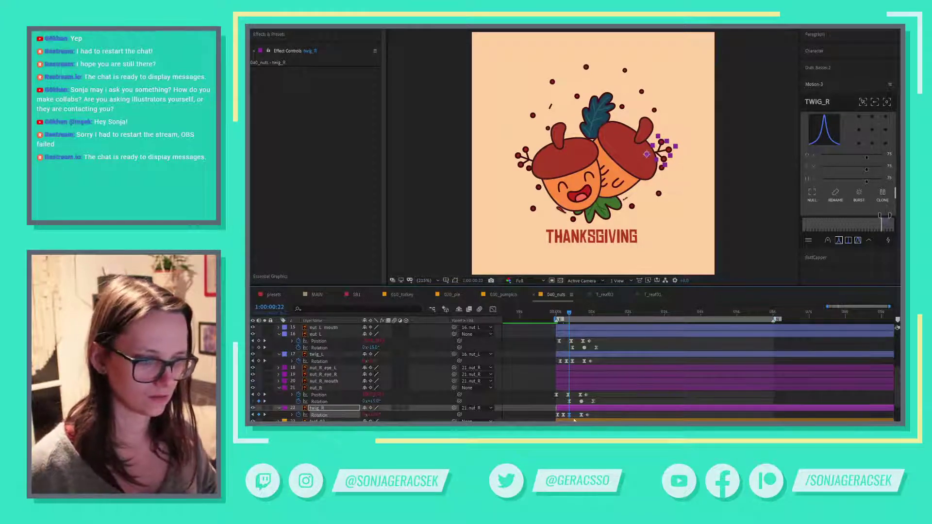
- Set twig_R's rotation at frame 42 to -30° and preview the animation
key(space)
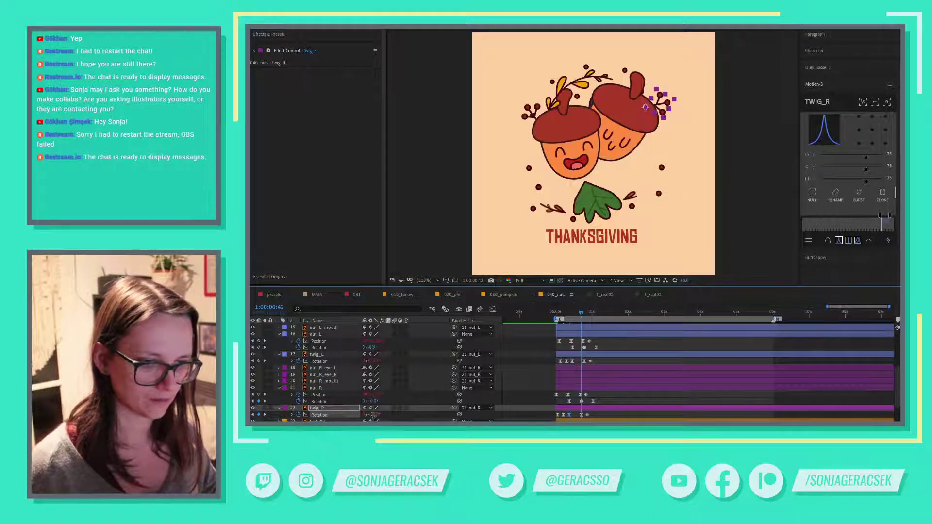
text(-30)
key(Return)
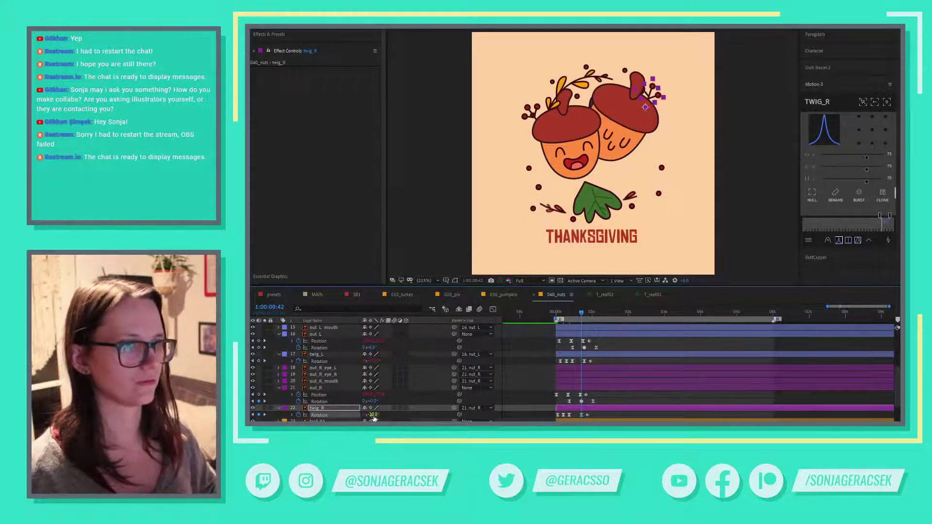
key(F2)
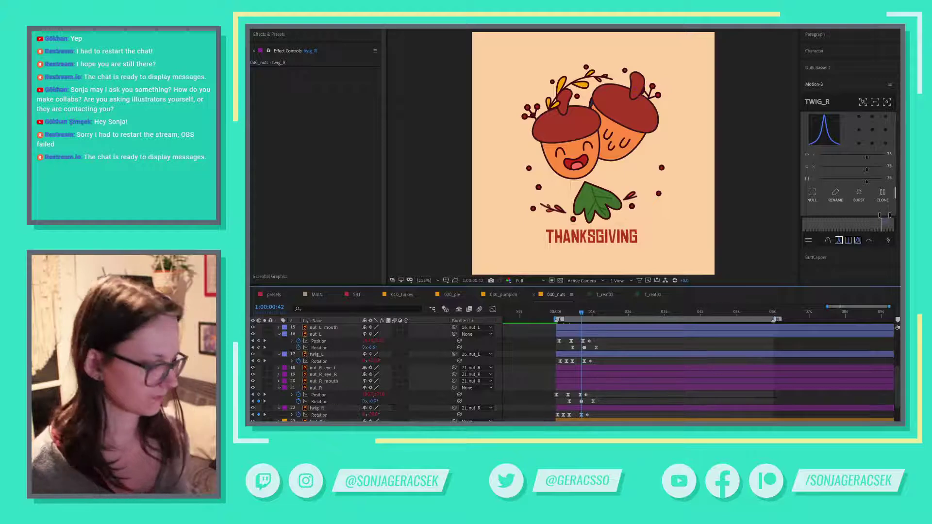
key(space)
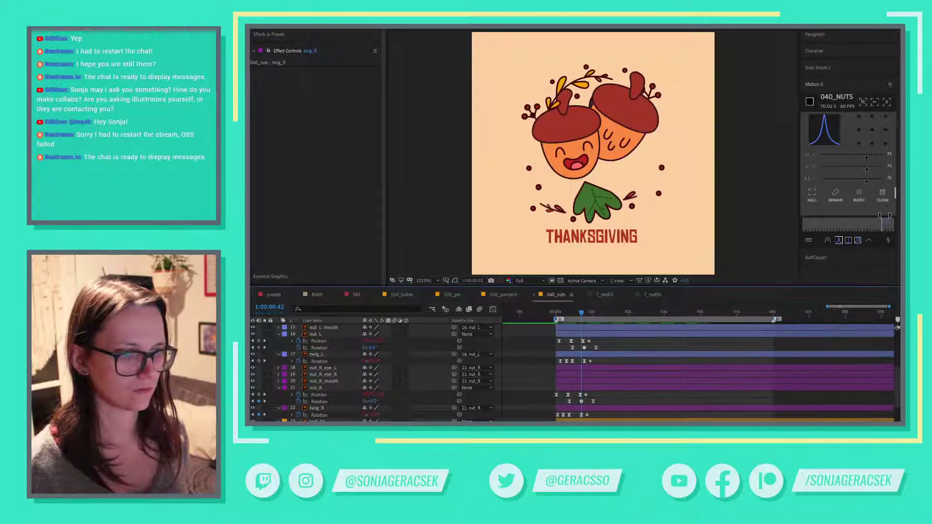
- Convert the second rotation keyframes of twig_R and twig_L to Auto Bezier interpolation
click(564, 416)
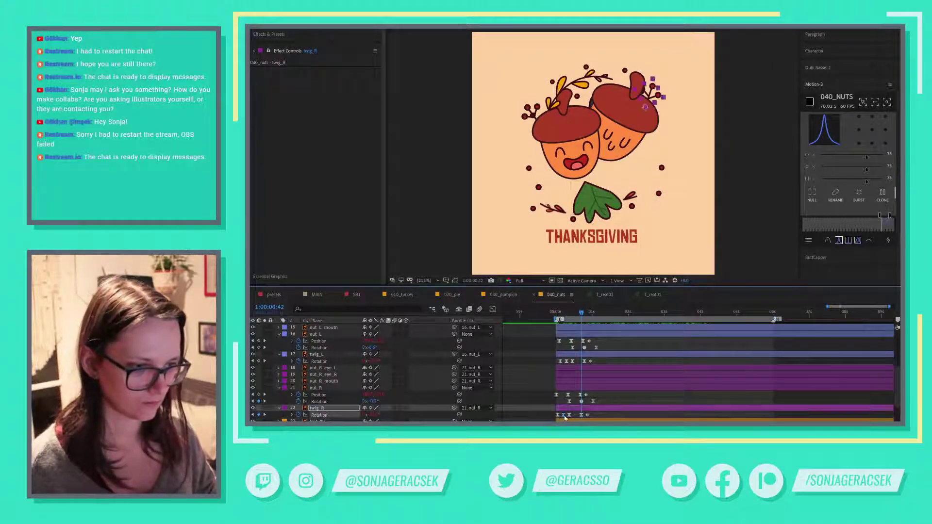
click(567, 362)
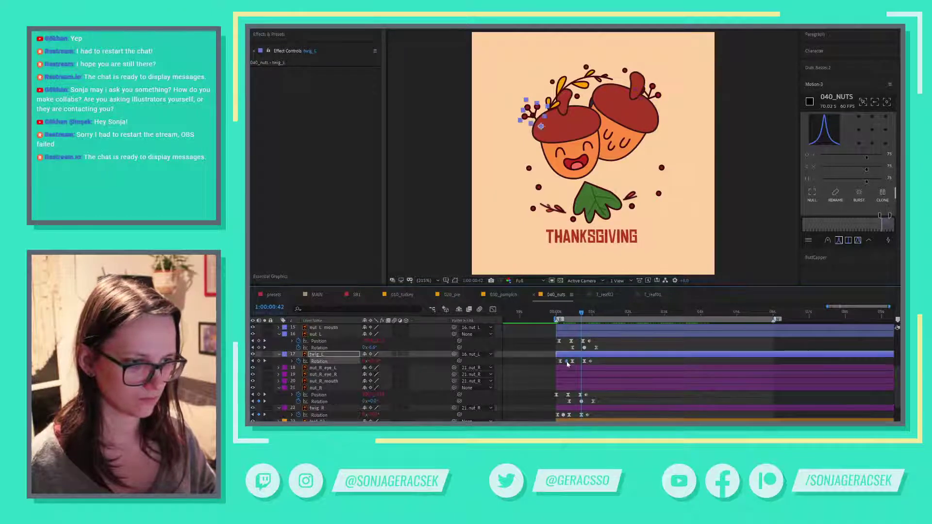
mouse_move(568, 364)
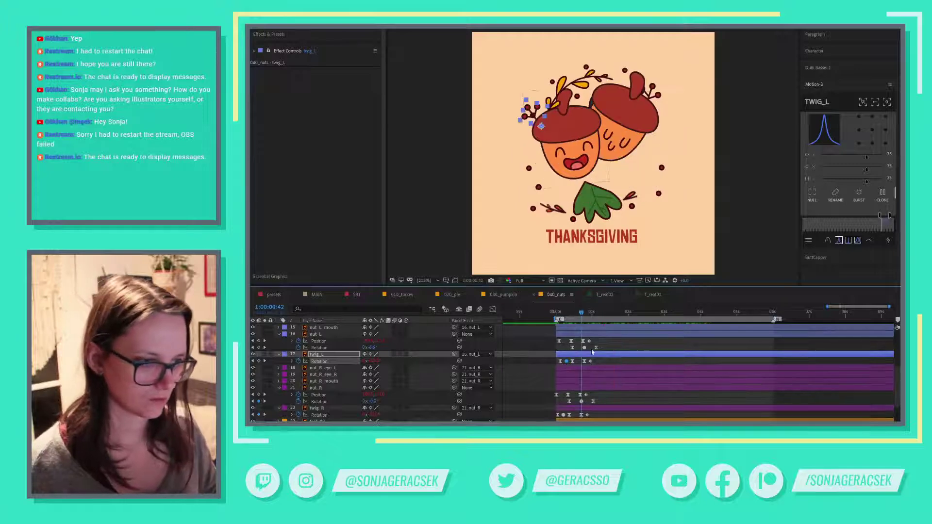
- Preview the bounce and shift all nut_L and twig_L keyframes later so the animation starts at frame 10
scroll(619, 369, up, 1)
drag(611, 350, 543, 375)
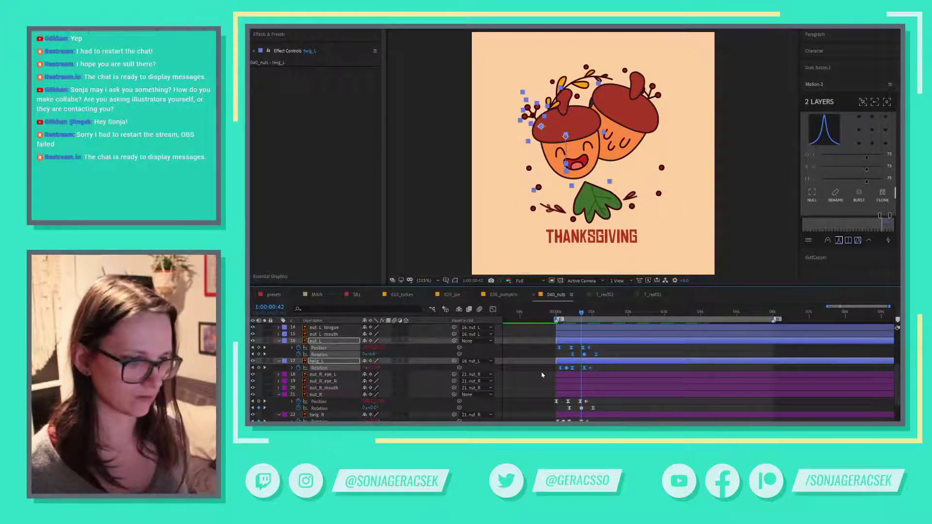
click(558, 317)
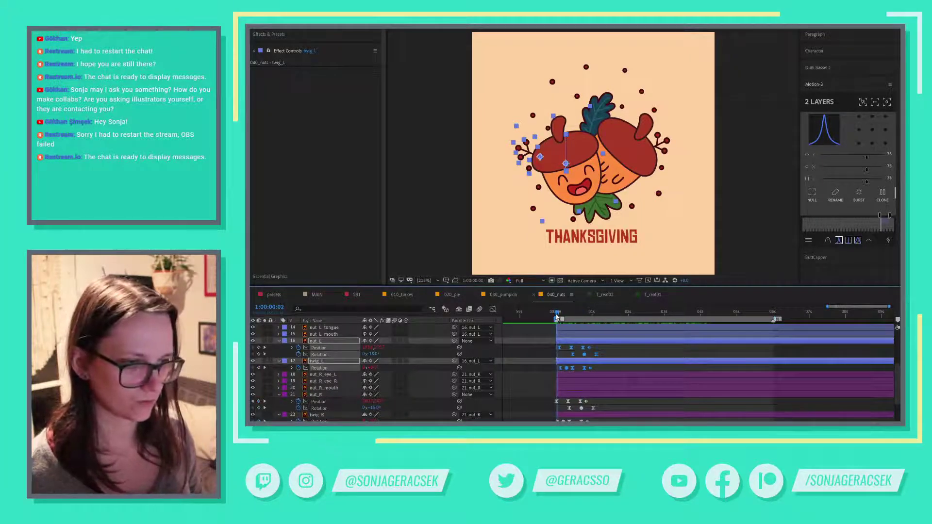
drag(557, 317, 558, 318)
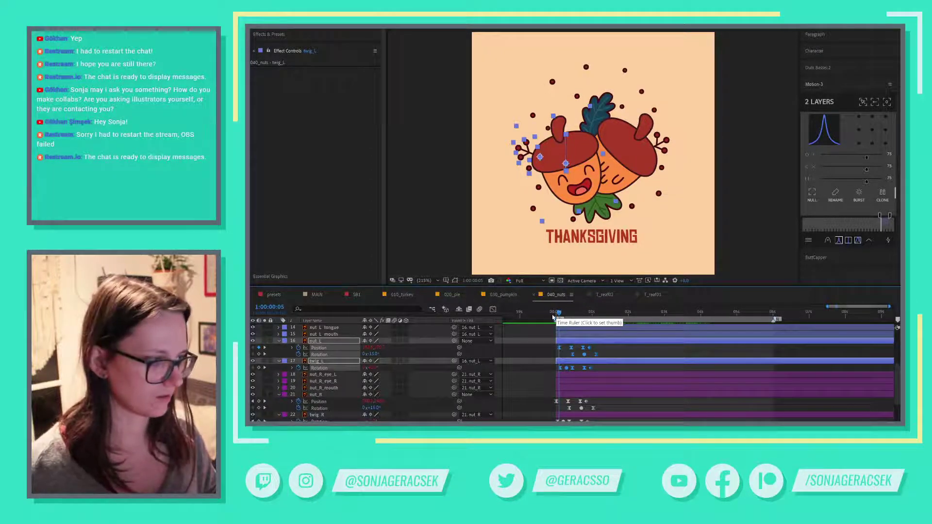
click(556, 315)
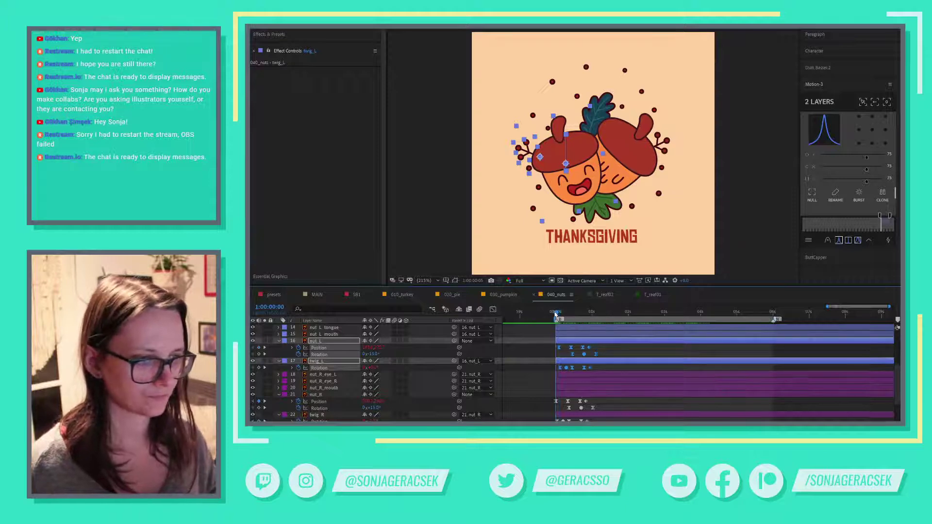
key(space)
drag(560, 350, 562, 350)
click(539, 354)
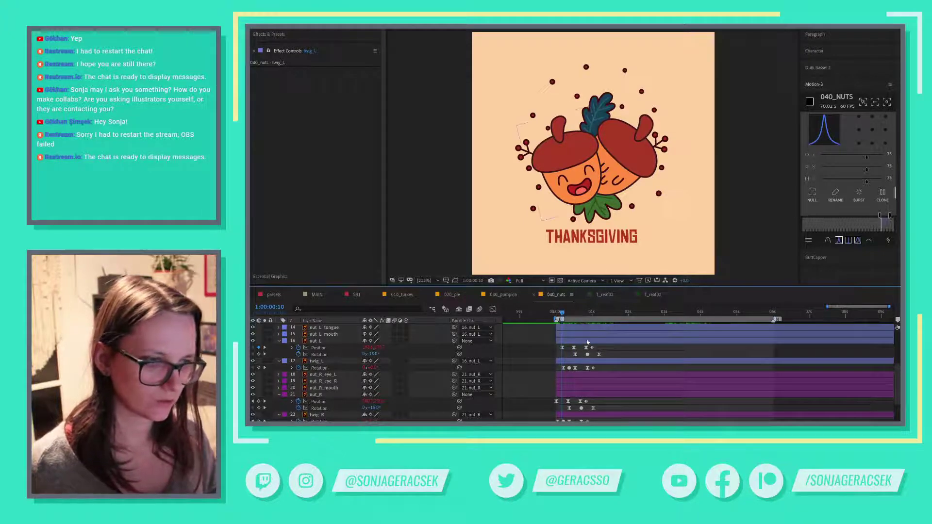
- Move all nut_L and twig_L keyframes earlier so the left acorn's animation starts at frame 0
click(588, 341)
drag(606, 347, 556, 373)
key(alt+Left)
key(alt+Left)
key(alt+Left)
key(alt+Left)
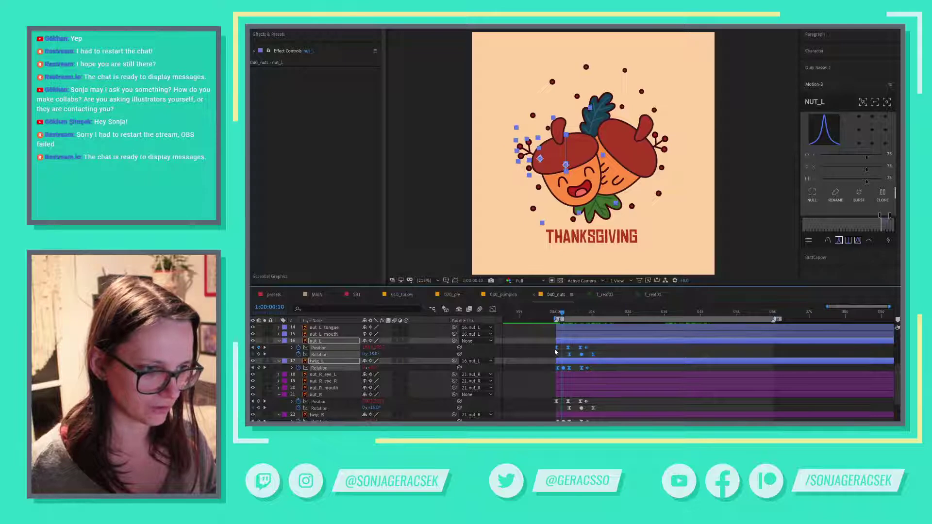
- Shift all nut_R and twig_R keyframes later so the right acorn's animation starts at frame 10
drag(601, 398, 552, 423)
key(alt+Right)
key(alt+Right)
key(alt+Right)
key(alt+Right)
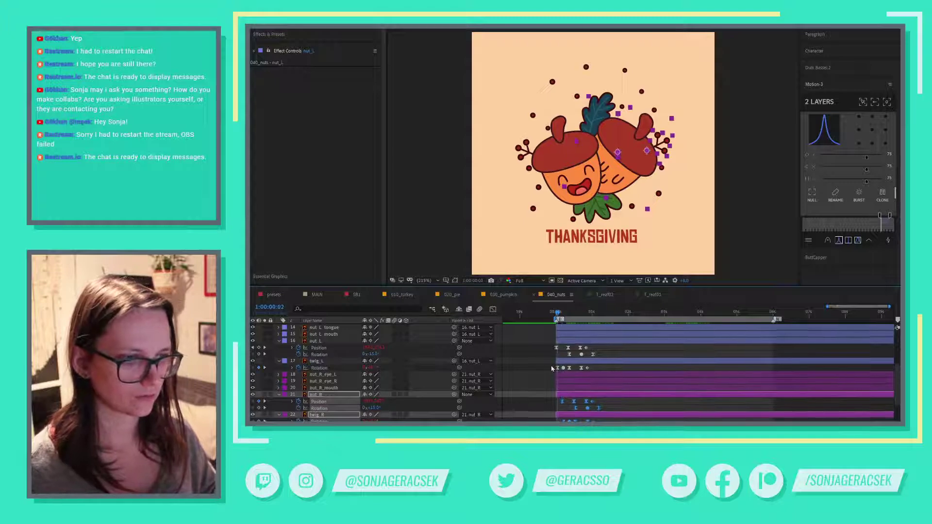
- Delay both acorns' and twigs' keyframes by 10 frames, starting nut_L at frame 10 and nut_R at frame 20, and preview the result
key(Home)
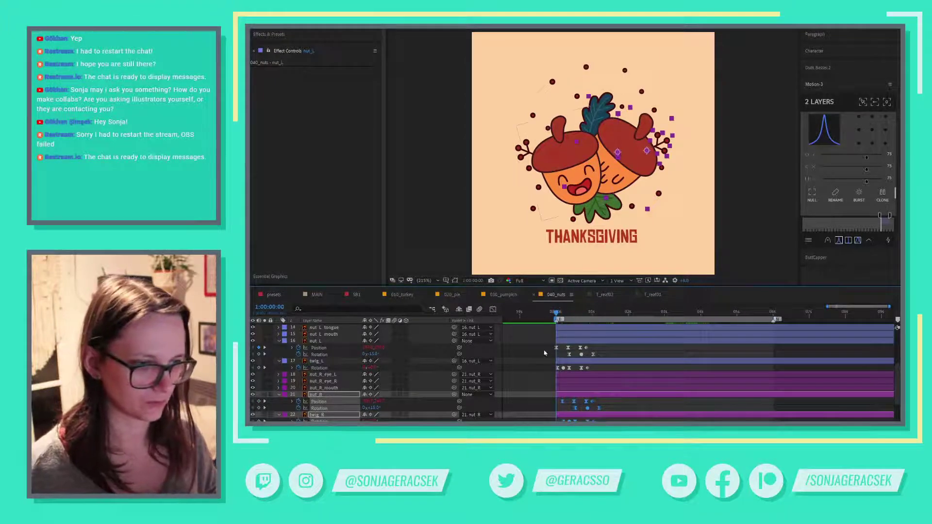
drag(547, 346, 618, 396)
drag(580, 347, 587, 347)
click(658, 352)
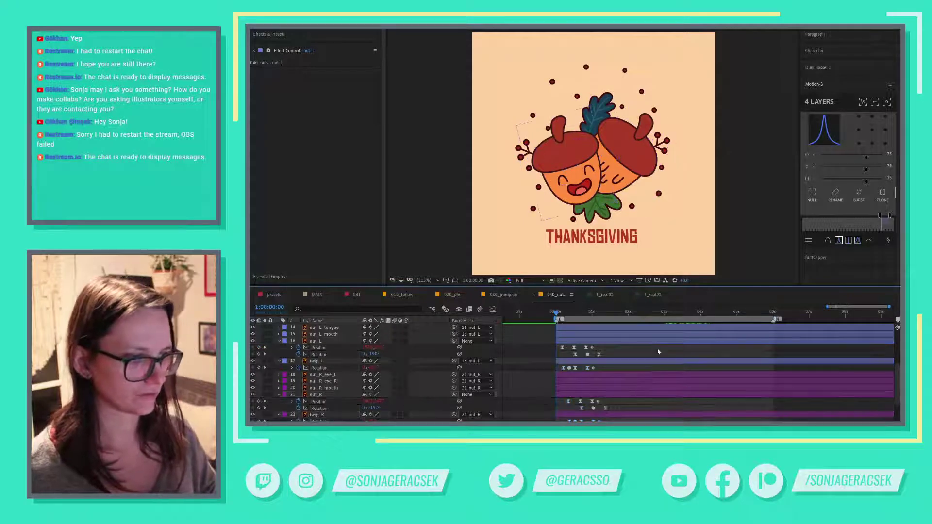
key(space)
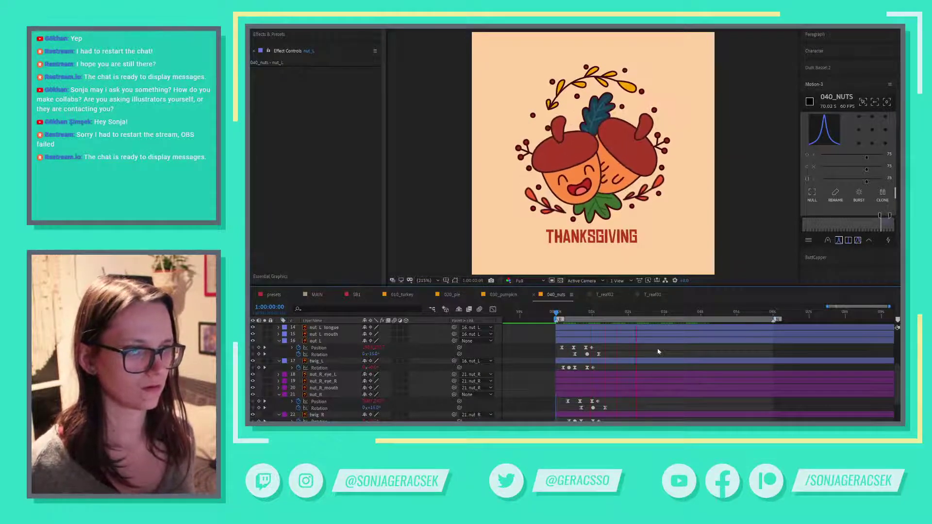
drag(561, 314, 588, 326)
- Switch to Illustrator, hide the nut_R and nut_L layers, and select the blue leaf for editing with the Pen tool
key(alt+Tab)
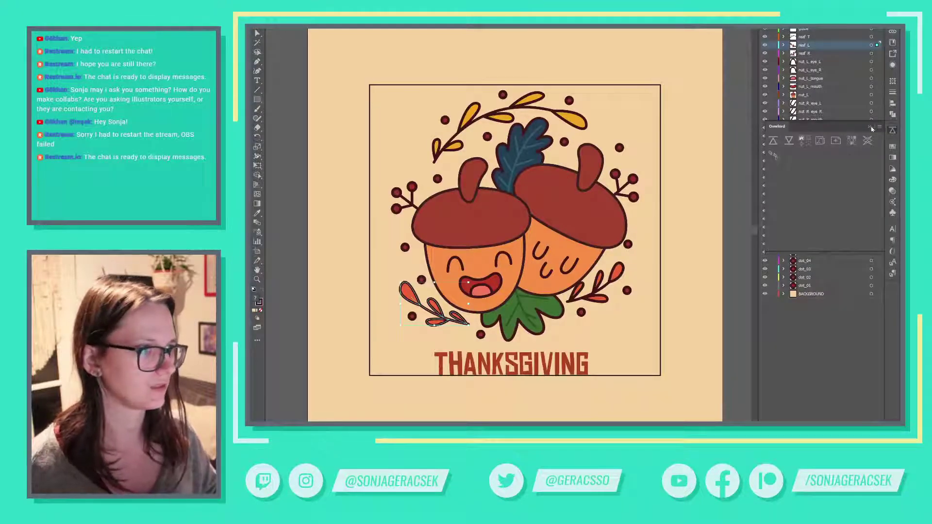
click(870, 128)
click(765, 128)
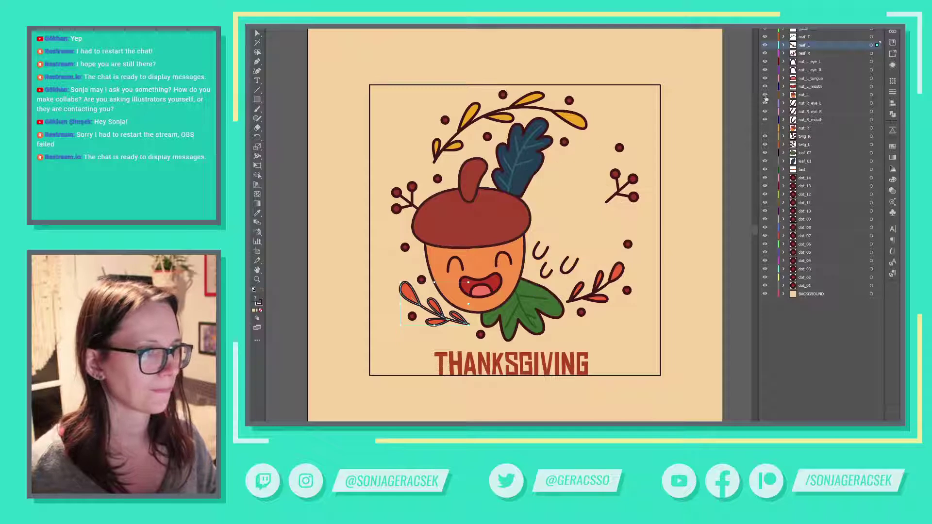
click(766, 95)
click(520, 182)
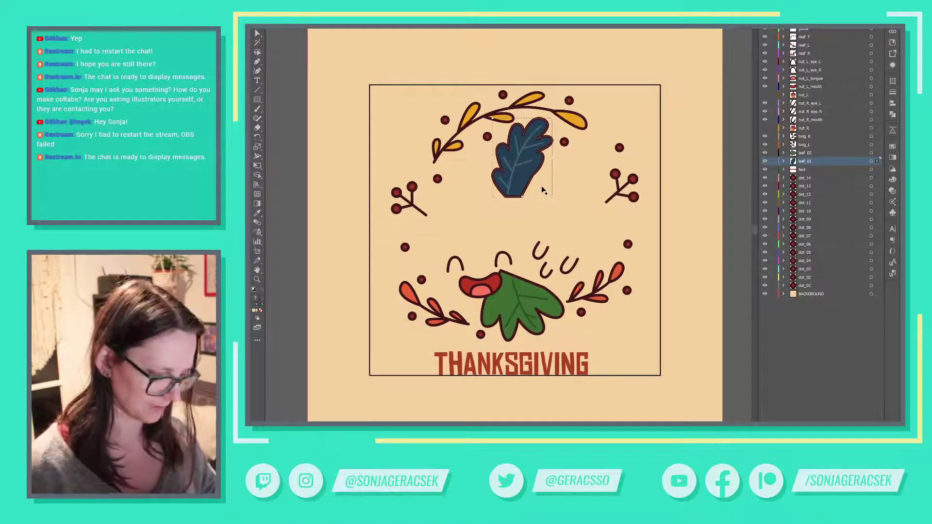
key(p)
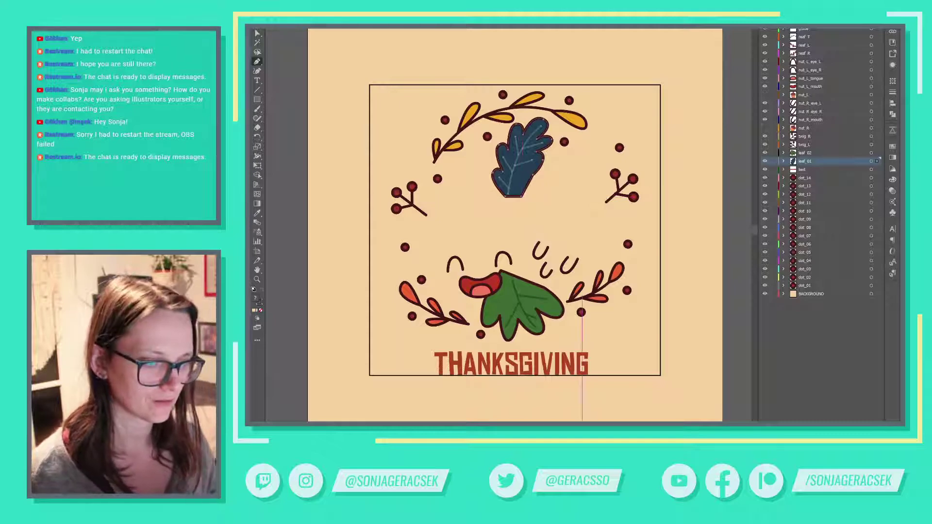
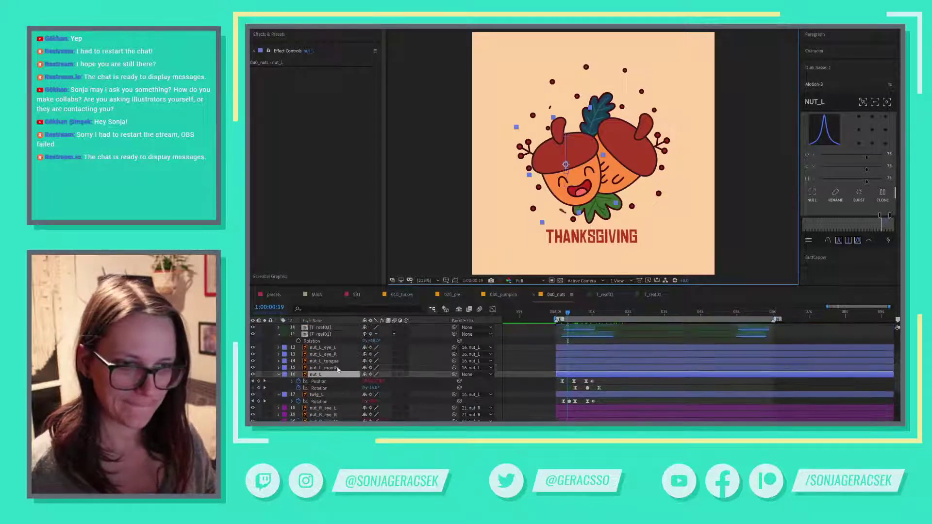
- Find the Set Matte effect and apply it to the nut_L_mouth layer
scroll(344, 390, up, 2)
click(335, 369)
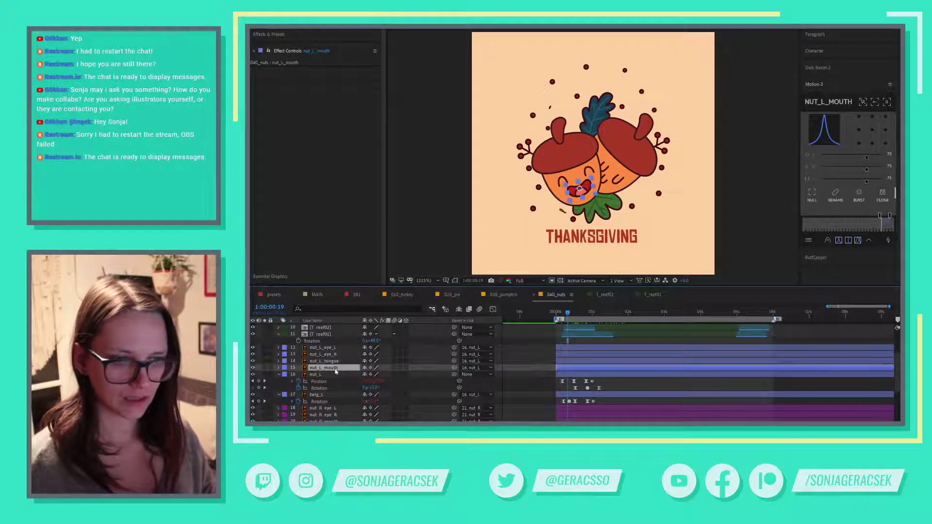
click(269, 35)
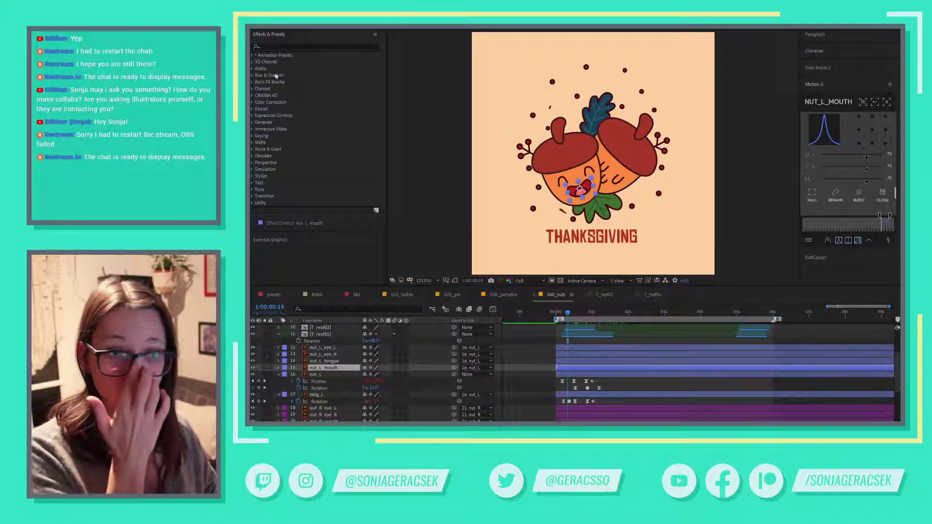
click(287, 45)
text(set)
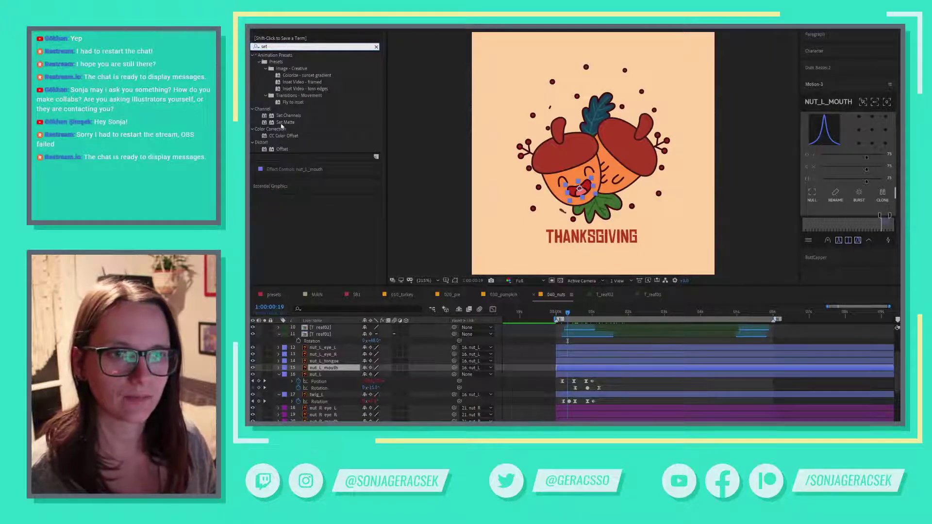
double_click(284, 122)
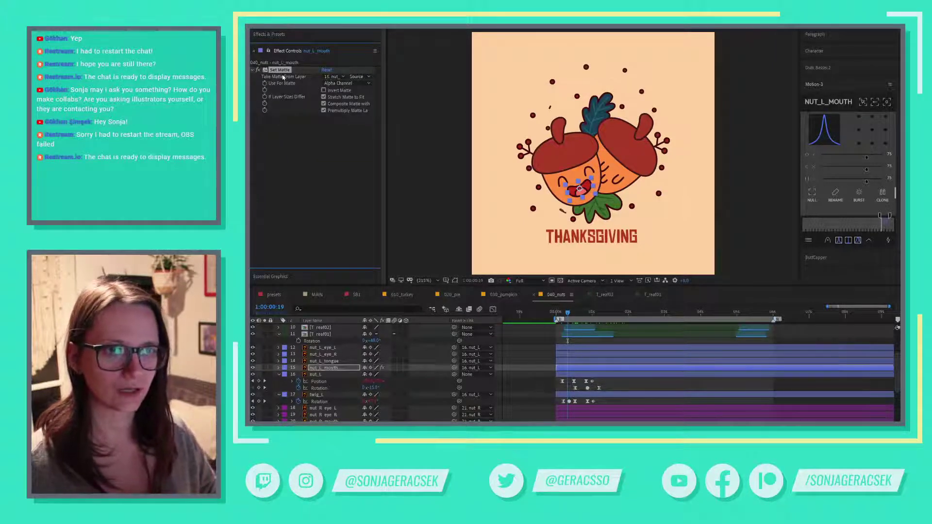
- Move the Set Matte effect from nut_L_mouth to nut_L_tongue, taking the matte from the nut_L_mouth layer
key(Delete)
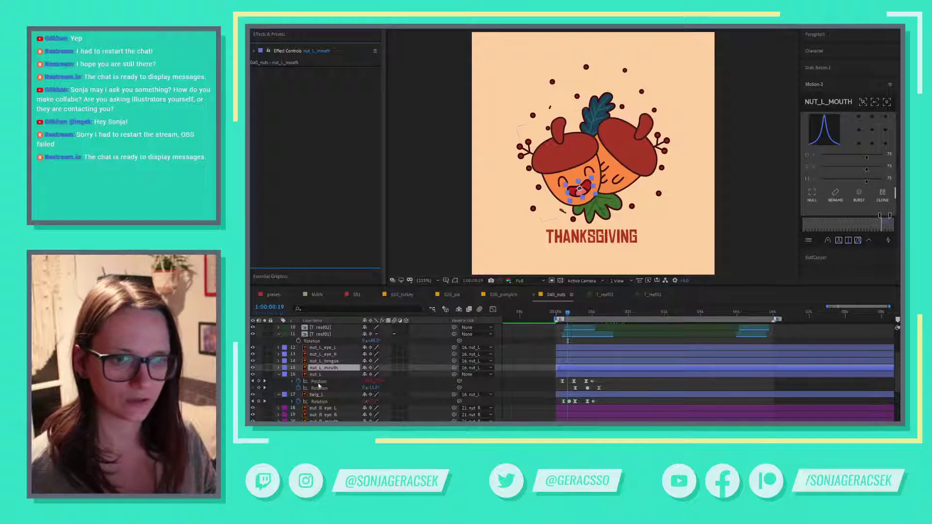
click(328, 361)
key(ctrl+v)
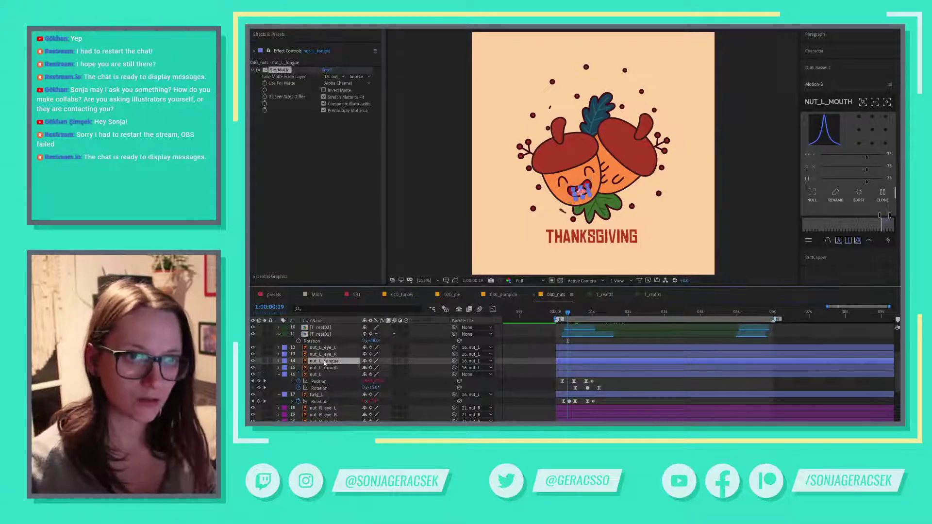
click(335, 78)
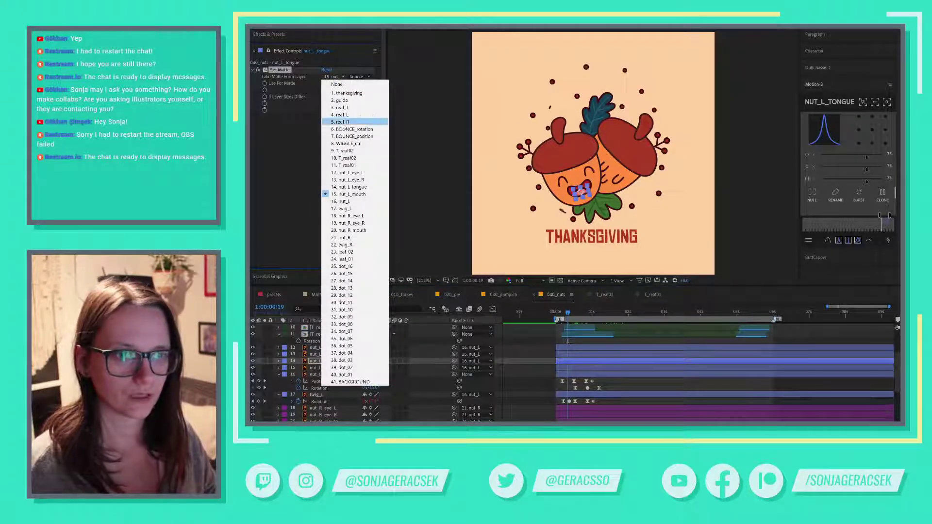
click(343, 194)
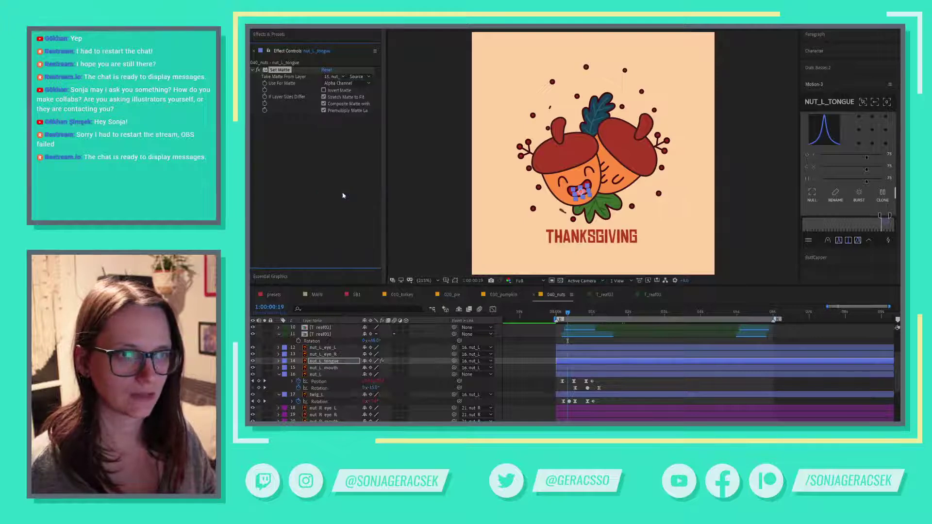
- Add a scale keyframe to the nut_L_mouth layer at frame 5
click(324, 368)
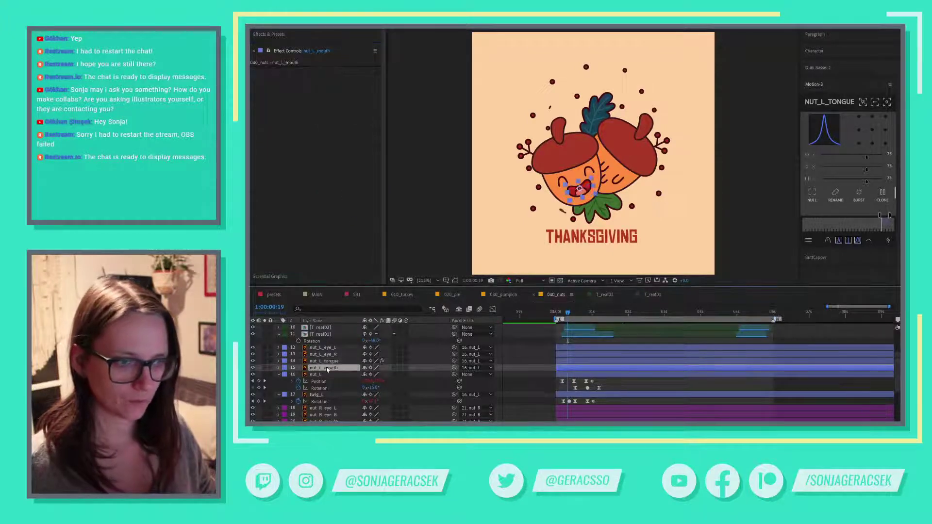
drag(562, 315, 562, 316)
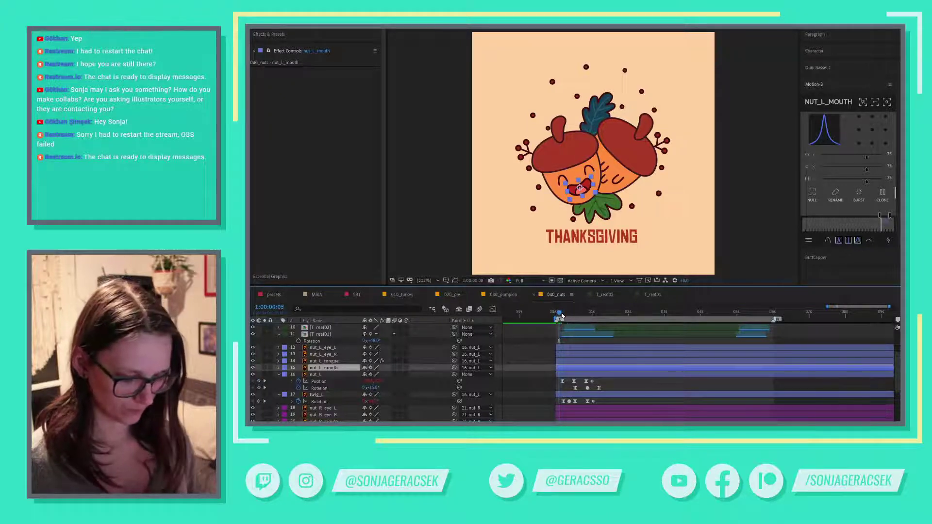
key(alt+shift+s)
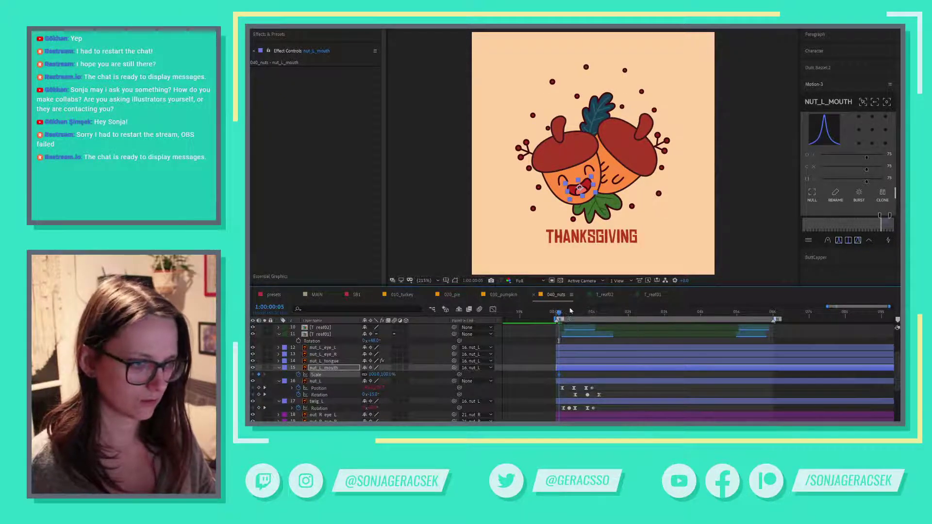
- Set nut_L_mouth's scale to 70% at frame 25 and check the tongue's masking inside the smaller mouth
mouse_move(560, 315)
mouse_down()
mouse_move(575, 316)
mouse_move(559, 315)
mouse_up()
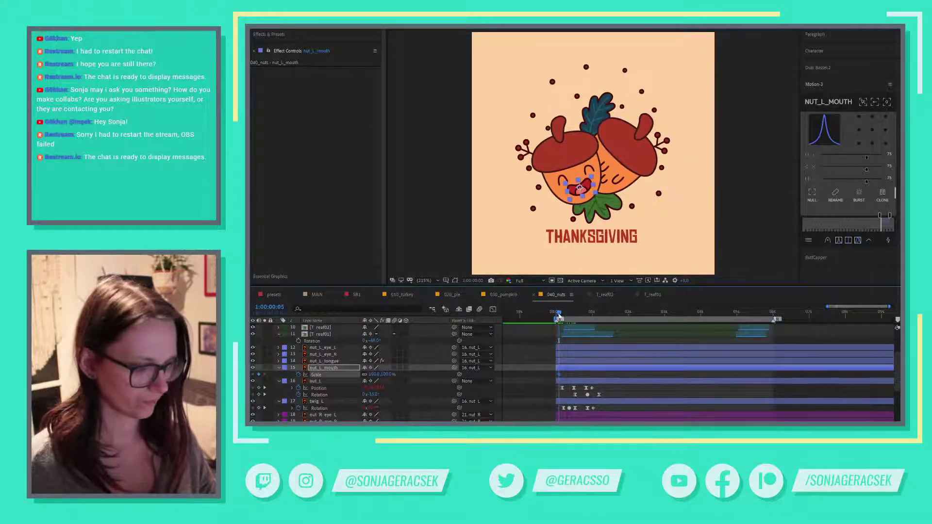
key(space)
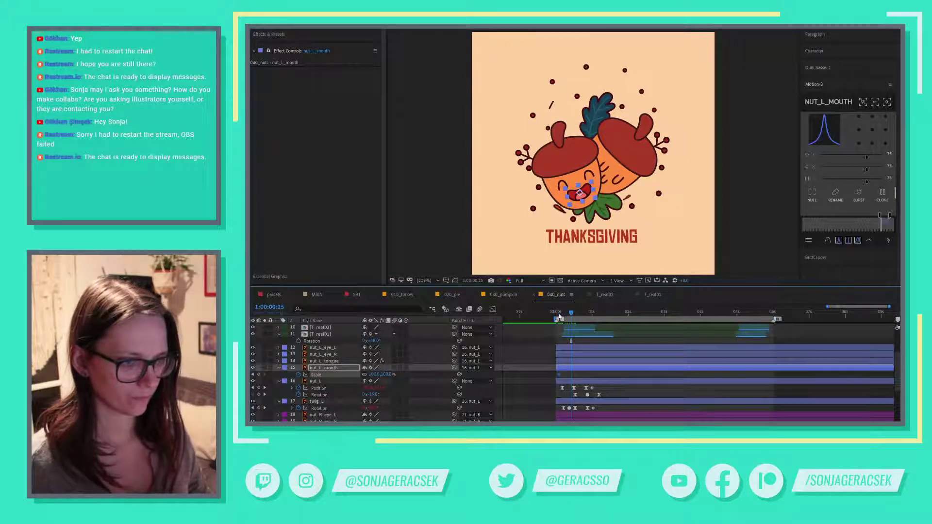
drag(372, 374, 351, 375)
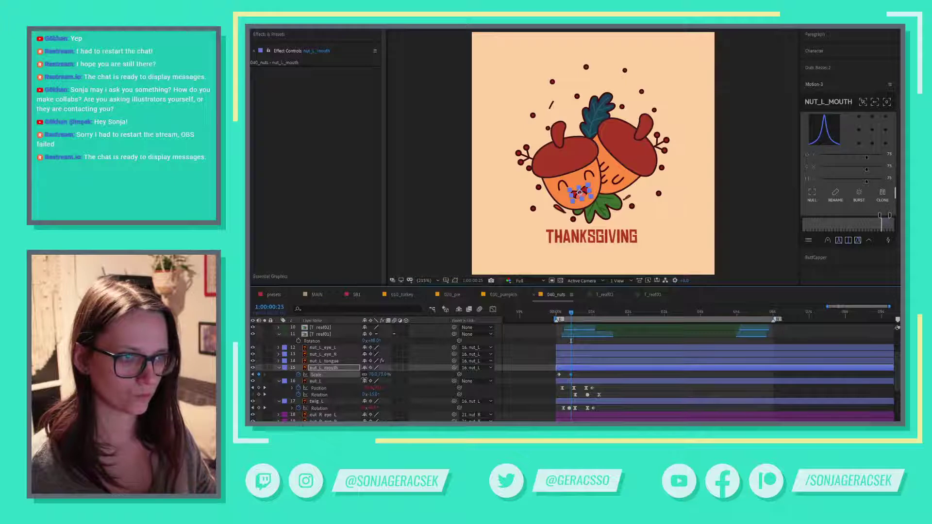
key(F2)
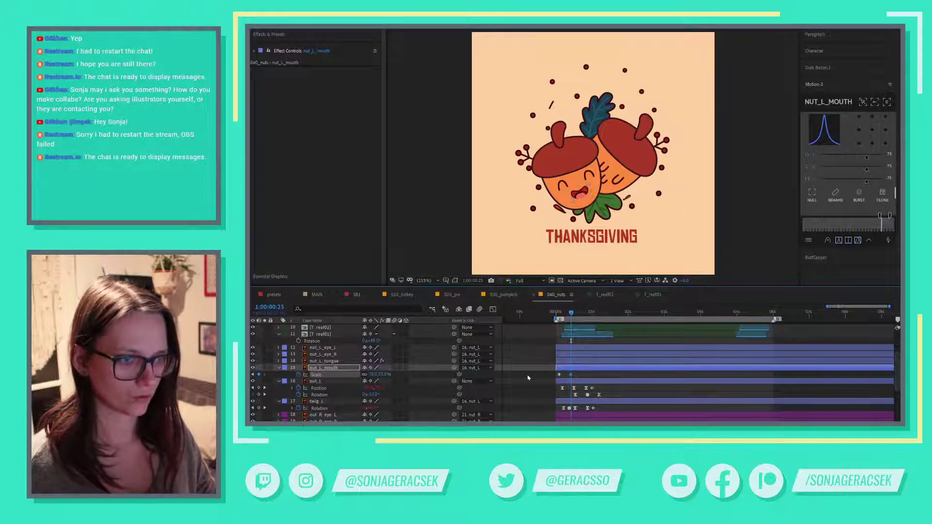
scroll(577, 192, up, 4)
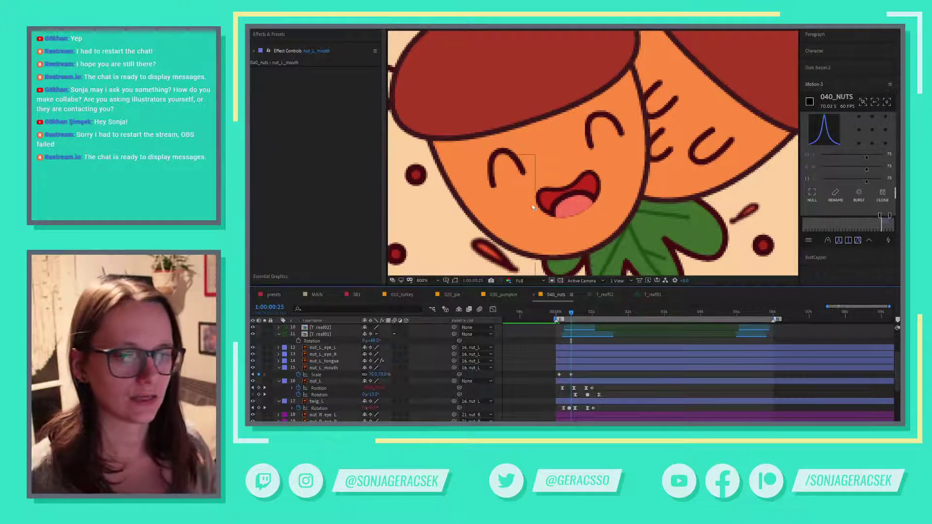
click(333, 369)
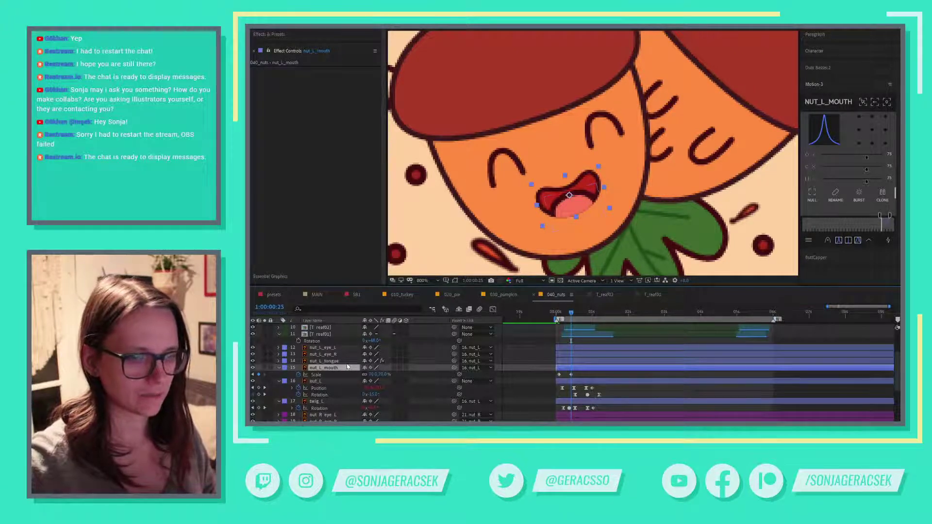
- Create a shape layer from the nut_L_mouth vector layer and expand its contents and transform properties
right_click(339, 371)
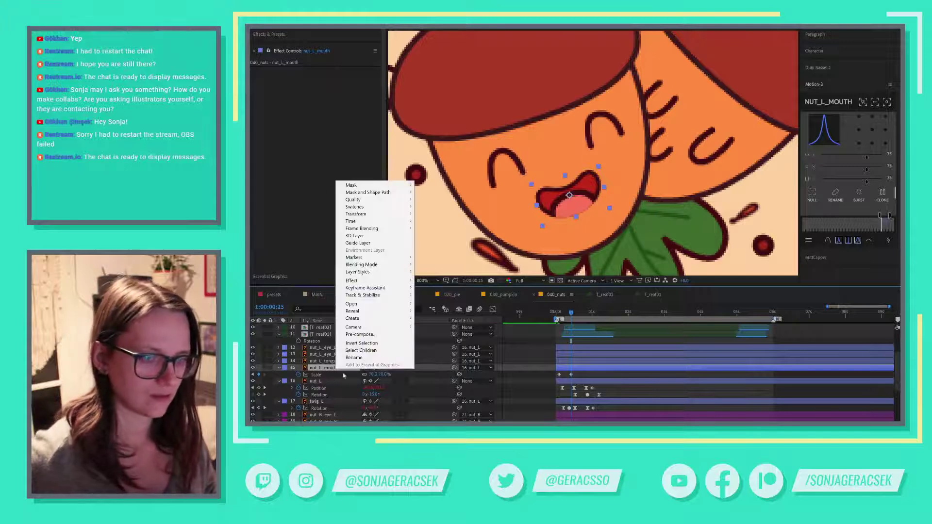
mouse_move(367, 312)
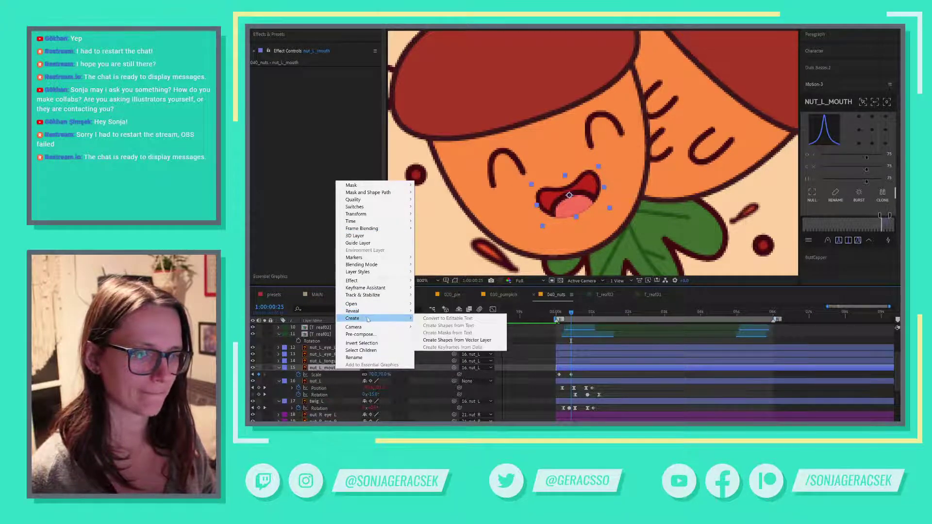
click(459, 340)
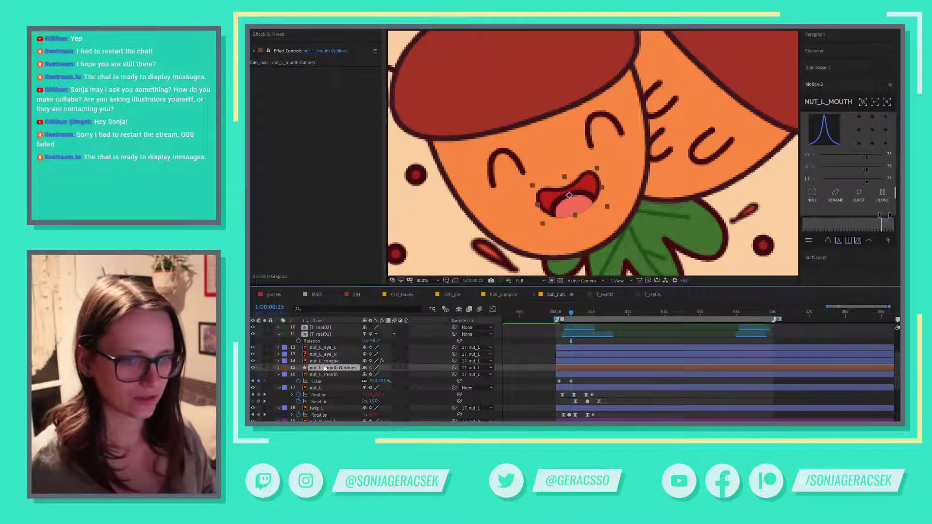
click(279, 368)
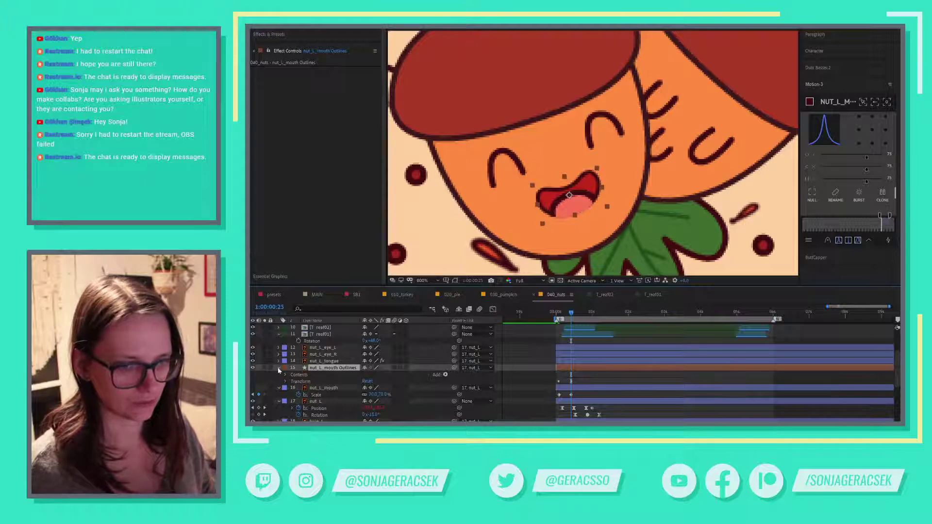
click(286, 382)
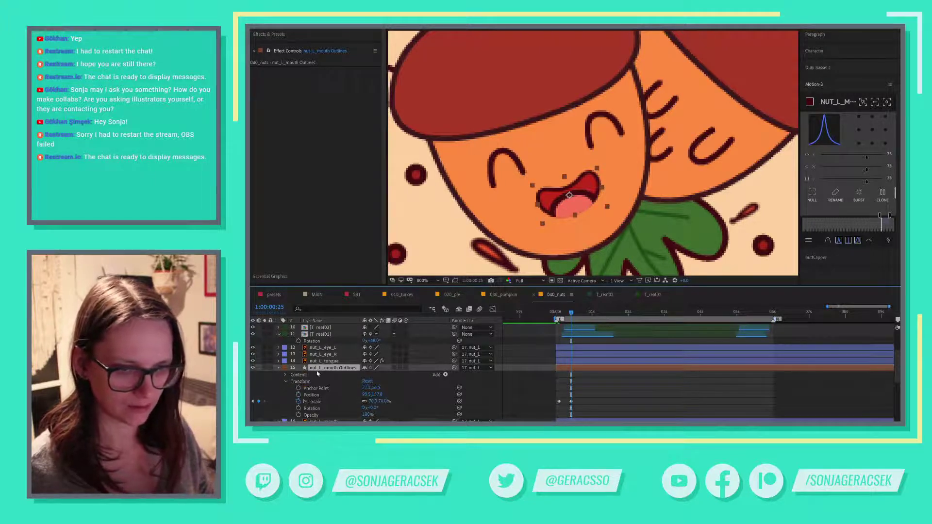
click(286, 375)
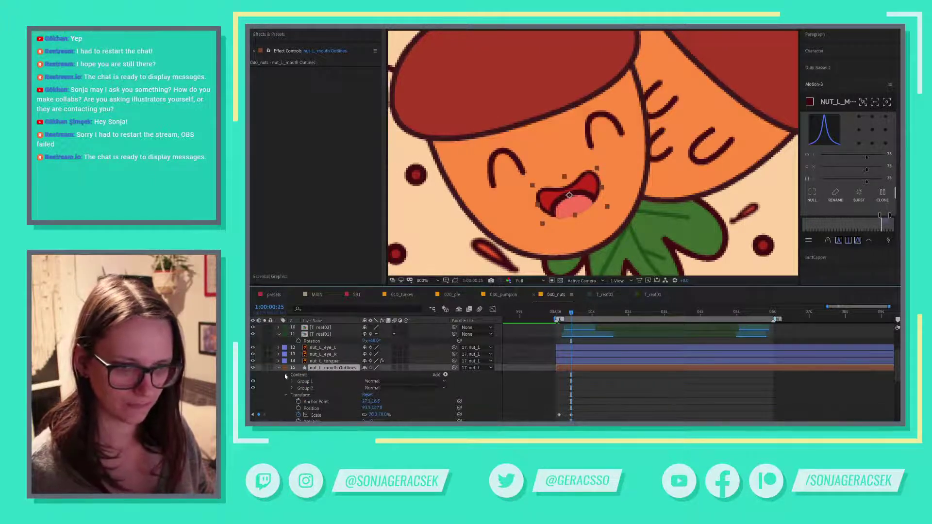
- Move nut_L_mouth Outlines above the tongue layer, hide its red fill in Group 2 and show the original mouth beneath
click(253, 383)
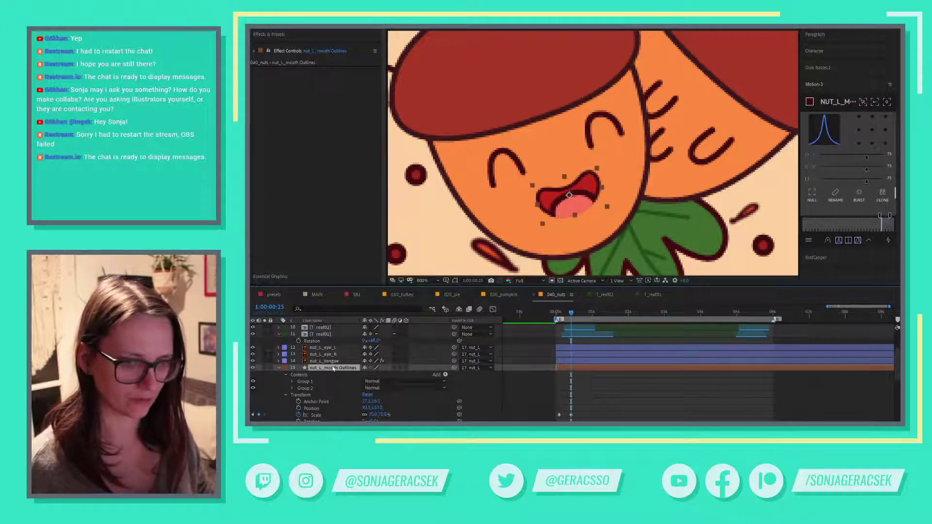
drag(331, 365, 334, 359)
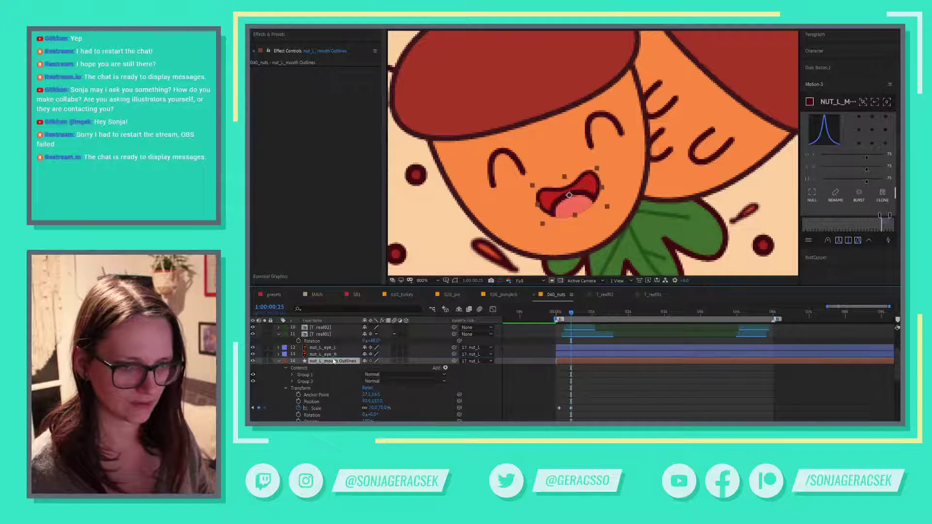
click(252, 381)
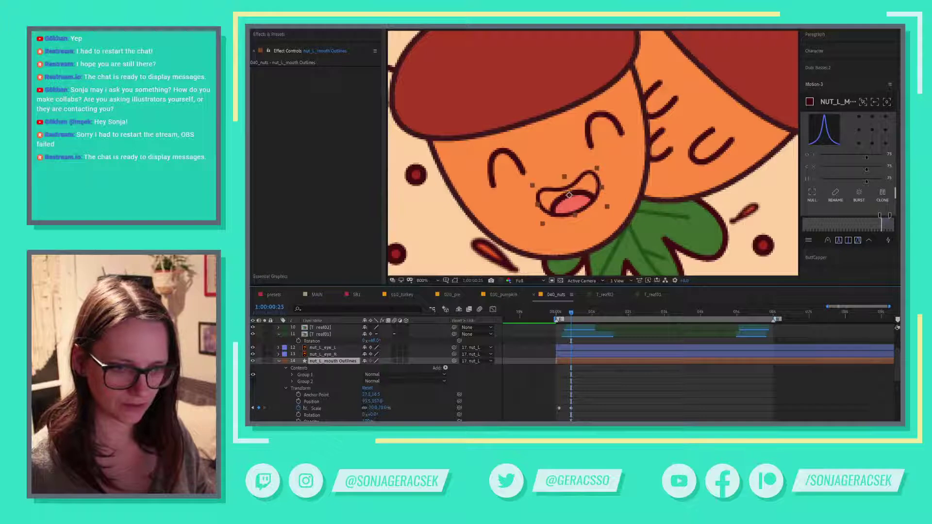
click(252, 382)
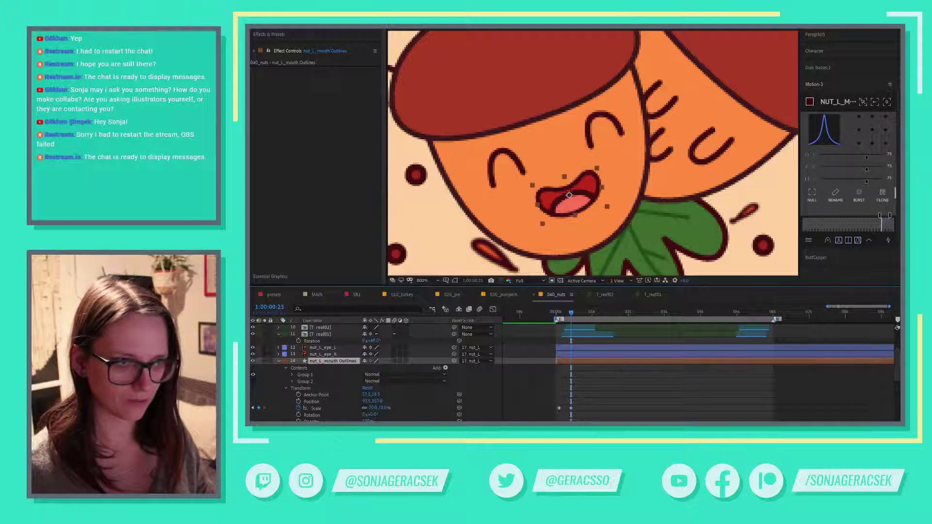
- Parent nut_L_mouth Outlines to nut_L_mouth at frame 25 and try removing the outline layer's scale keyframes
click(278, 362)
drag(454, 361, 343, 374)
key(u)
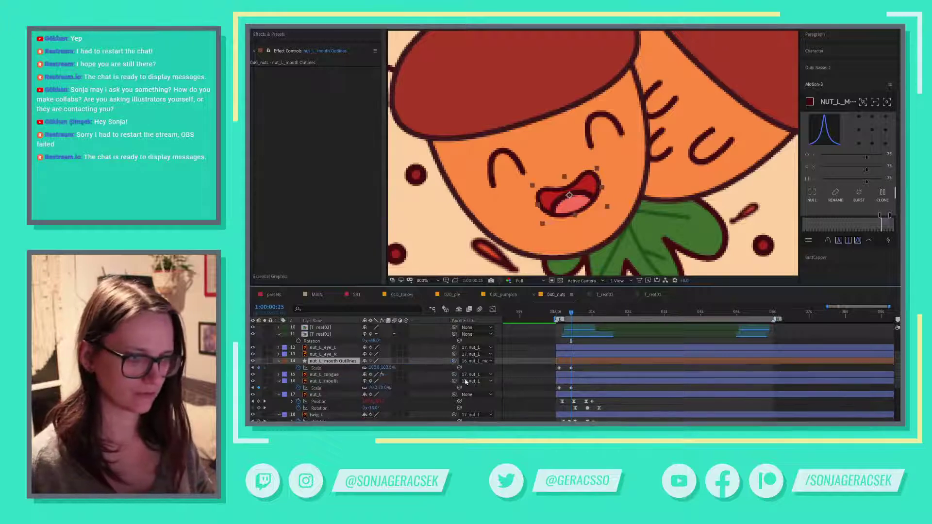
click(298, 369)
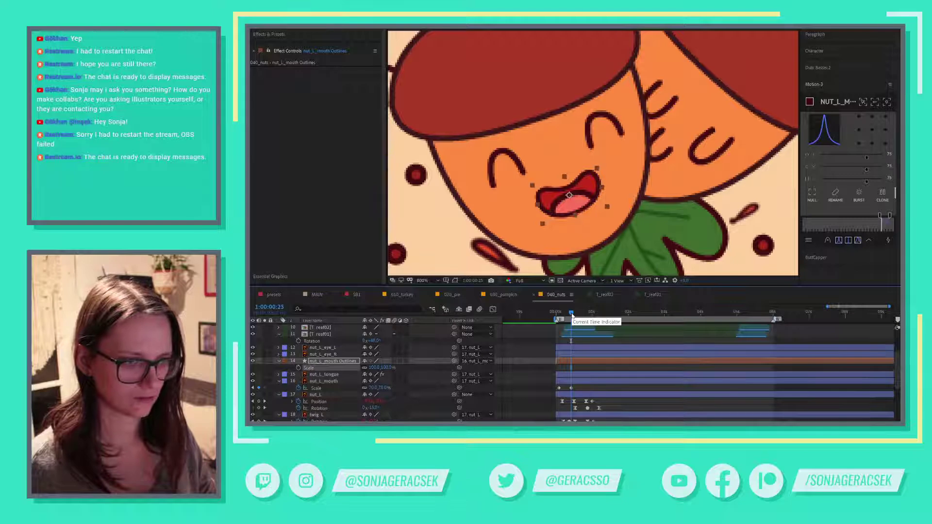
key(ctrl+z)
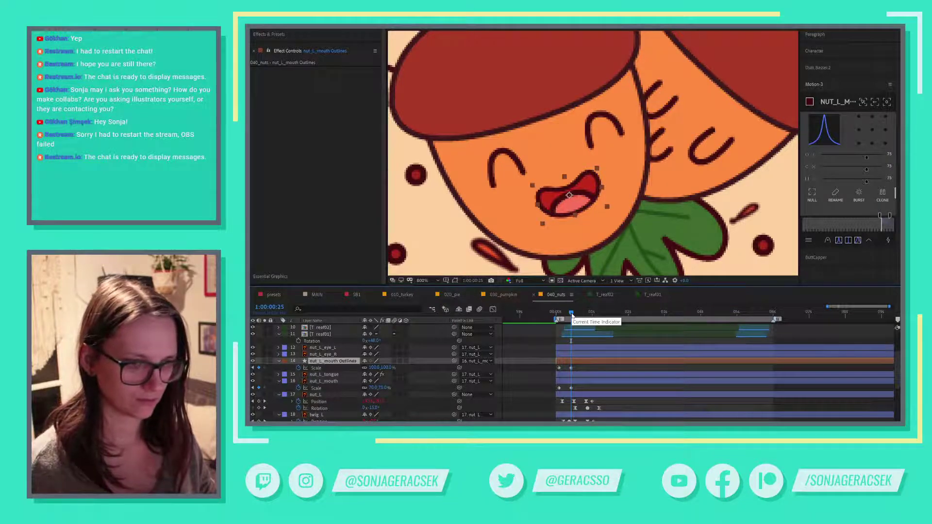
- At frame 5, clear the parent of nut_L_mouth Outlines and set its scale to 100%
drag(571, 315, 559, 317)
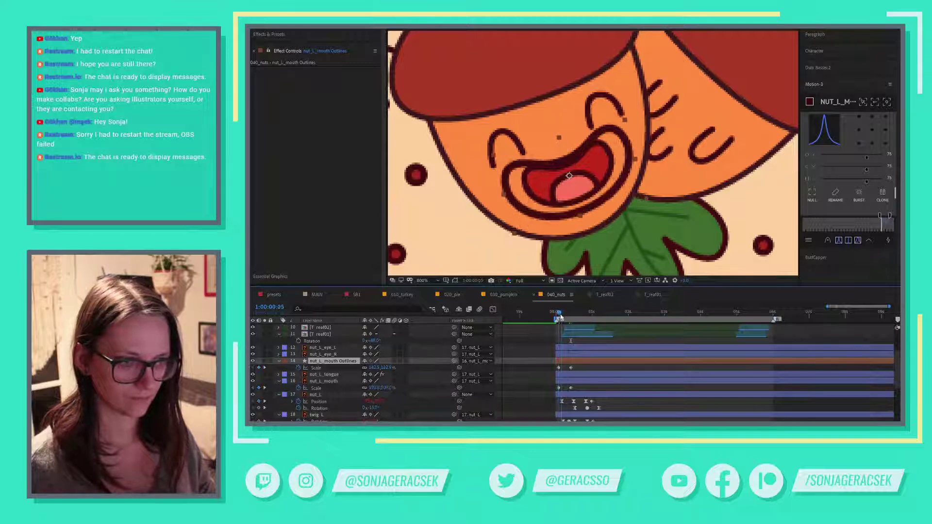
click(468, 362)
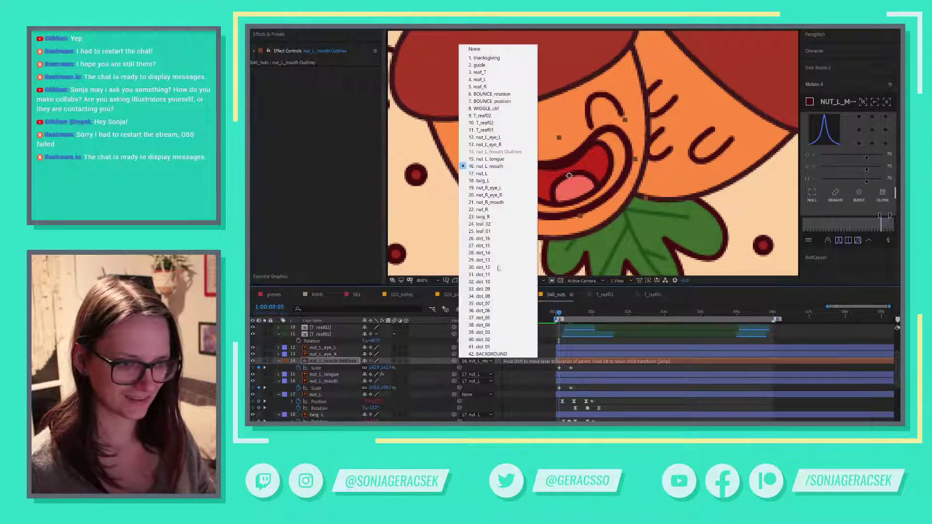
click(471, 47)
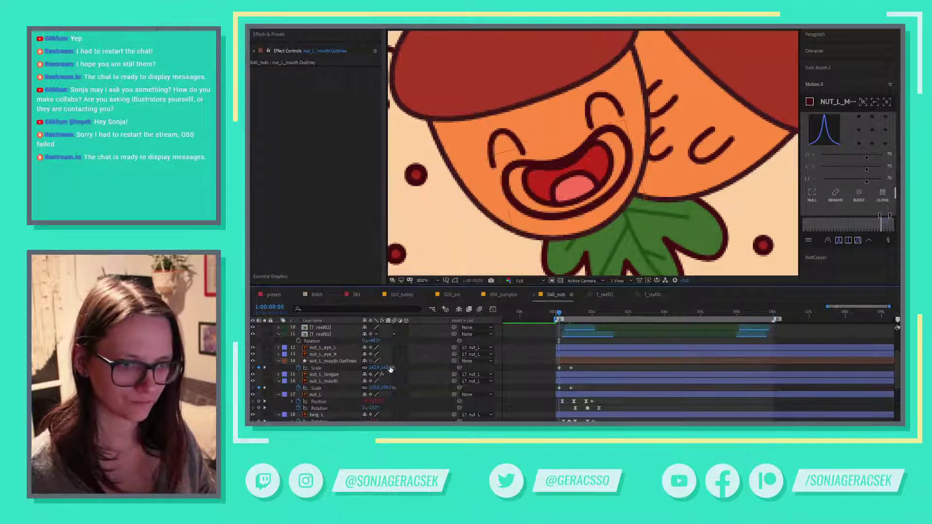
click(388, 367)
text(100)
key(Return)
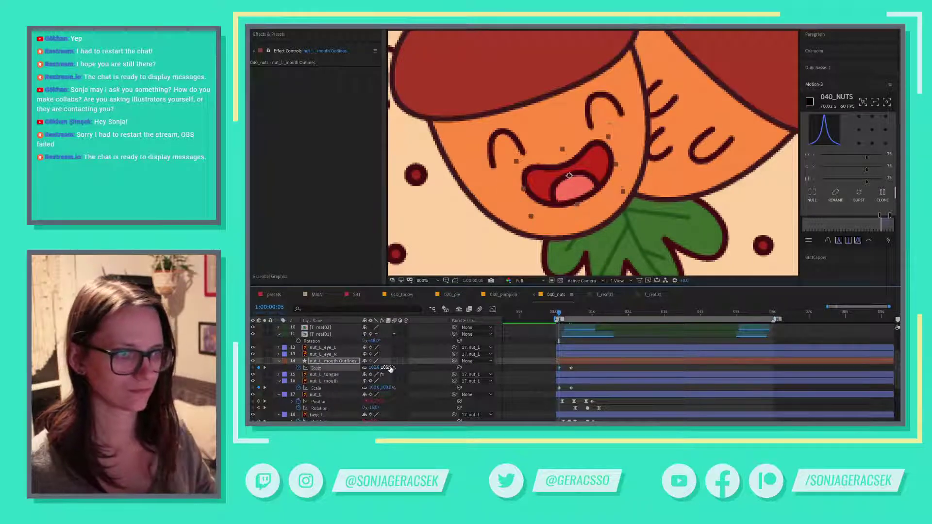
- Parent nut_L_mouth Outlines to nut_L_mouth at frame 5 and remove the outline layer's own scale keyframes
drag(454, 361, 324, 384)
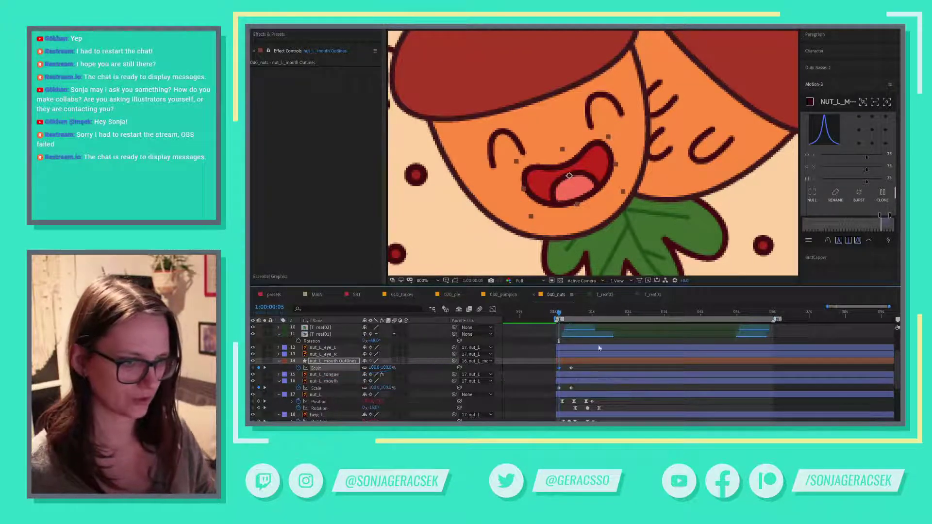
click(299, 368)
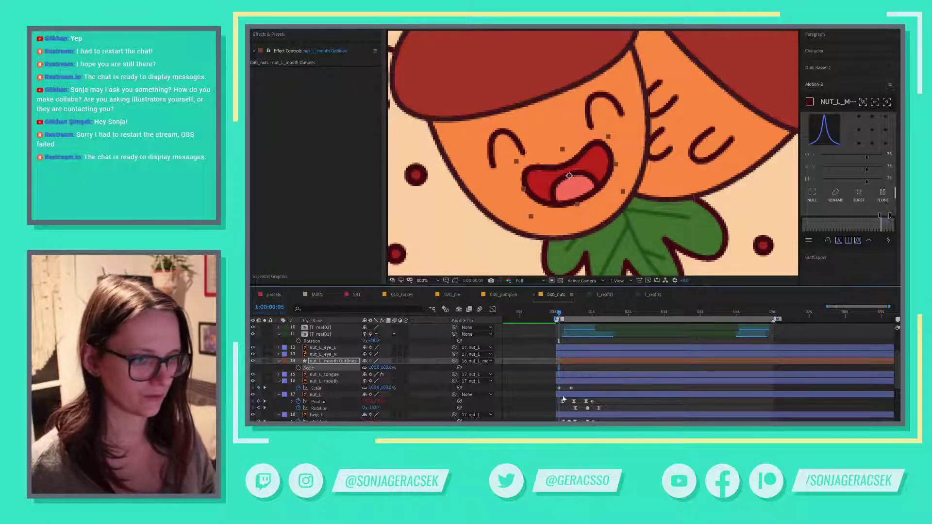
- Apply easing to both nut_L_mouth scale keyframes and return to the start of the composition
drag(553, 386, 589, 392)
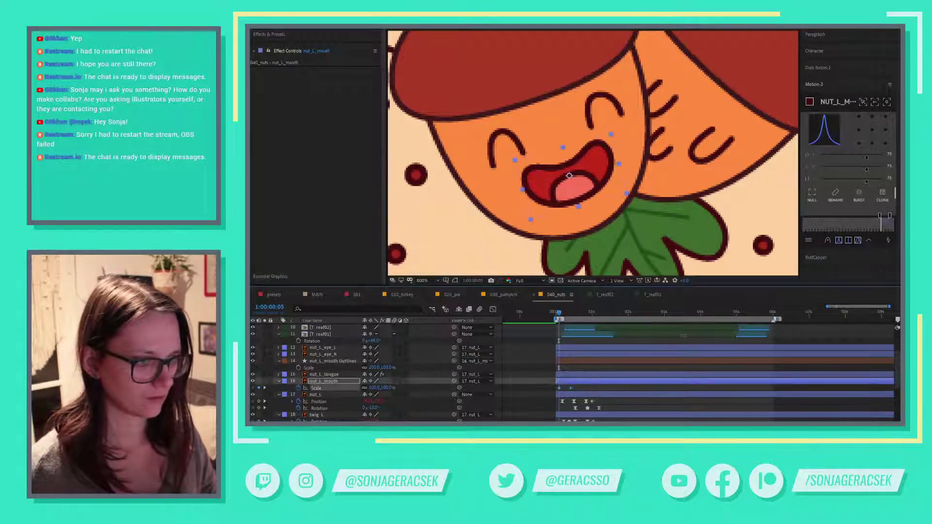
mouse_move(557, 314)
mouse_down()
mouse_move(581, 318)
mouse_move(556, 322)
mouse_up()
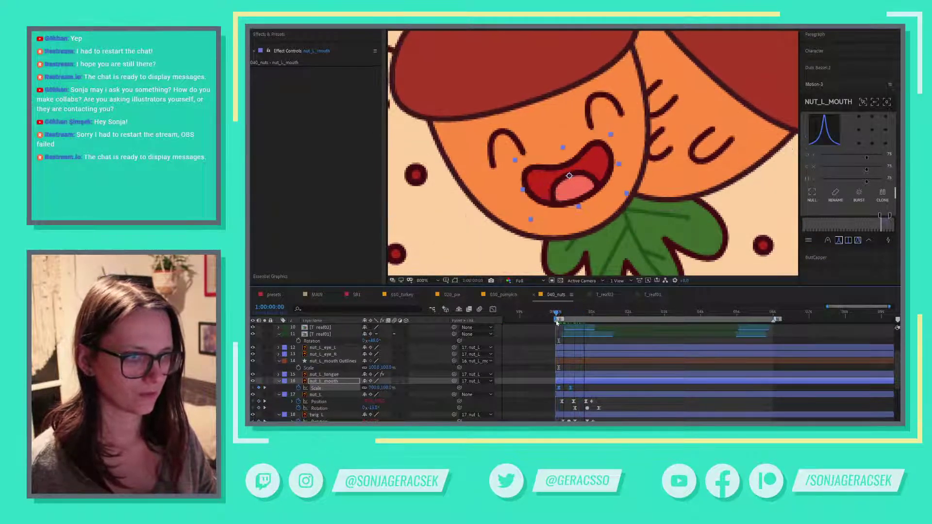
key(shift+slash)
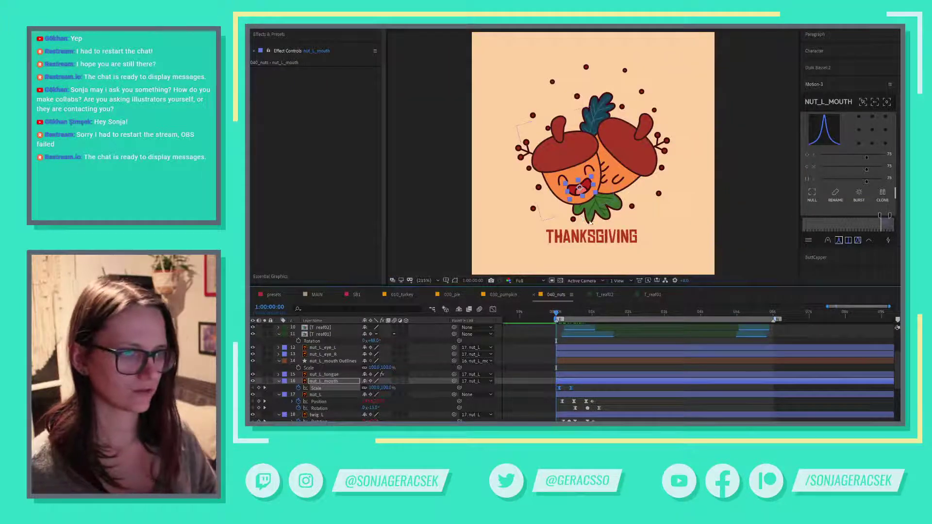
key(alt+Tab)
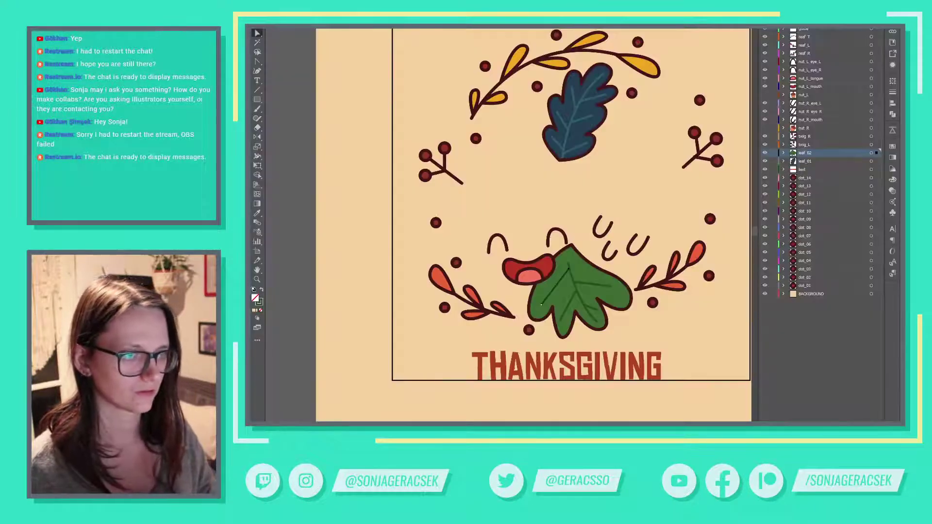
key(alt+Tab)
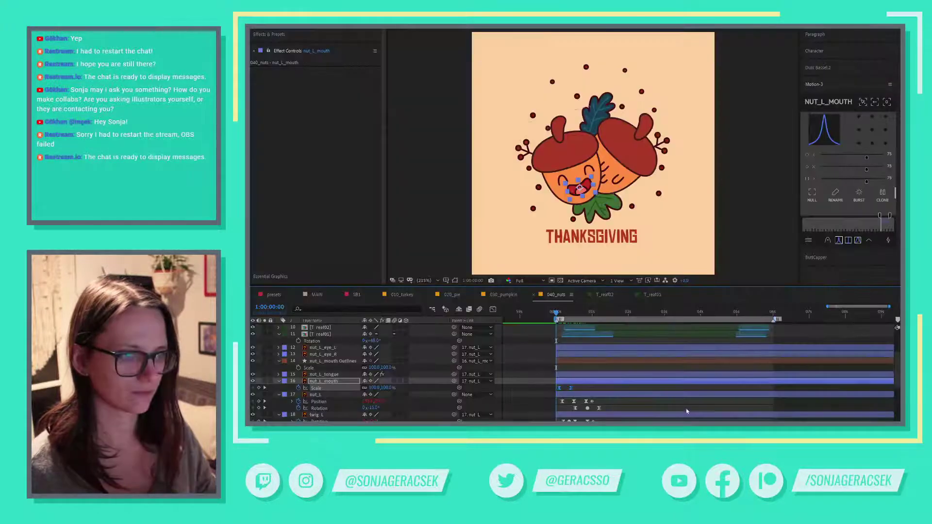
click(522, 385)
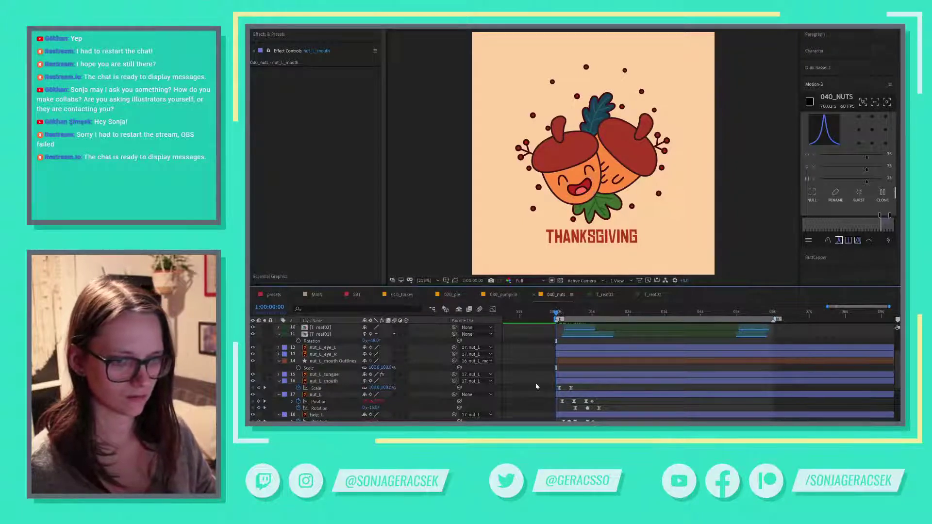
- Set the nut_L layer's rotation keyframe at frame 32 to 0°
click(573, 397)
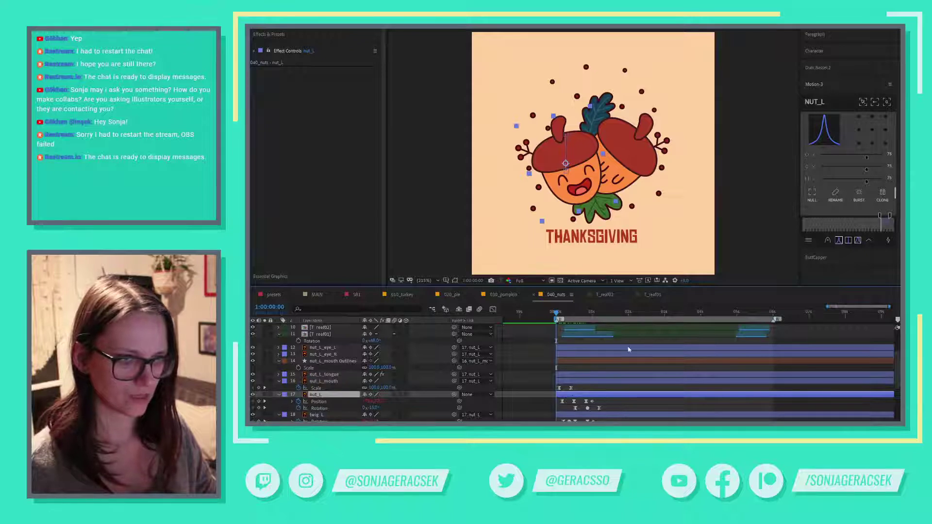
mouse_move(557, 313)
mouse_down()
mouse_move(603, 316)
mouse_move(575, 319)
mouse_up()
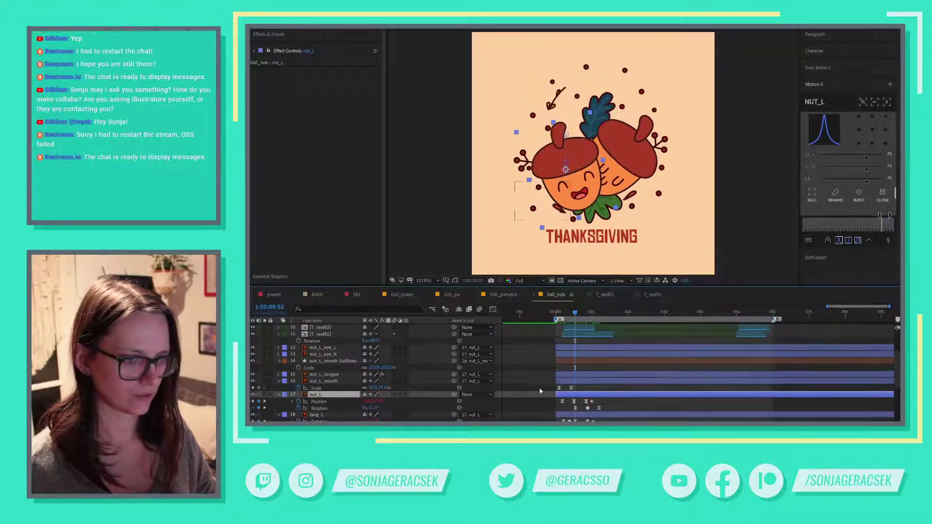
click(372, 408)
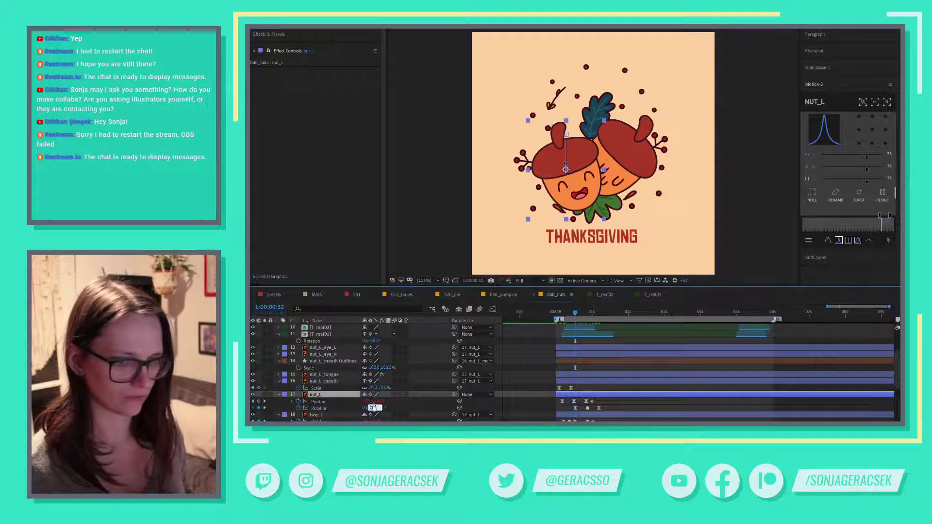
text(0)
key(Tab)
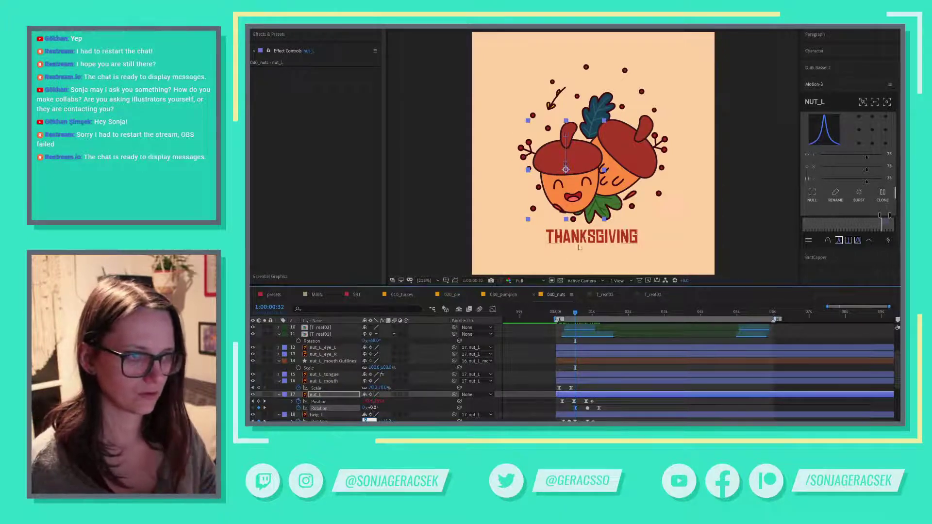
- Set the nut_L layer's rotation keyframe at frame 52 to -15°
drag(575, 315, 588, 314)
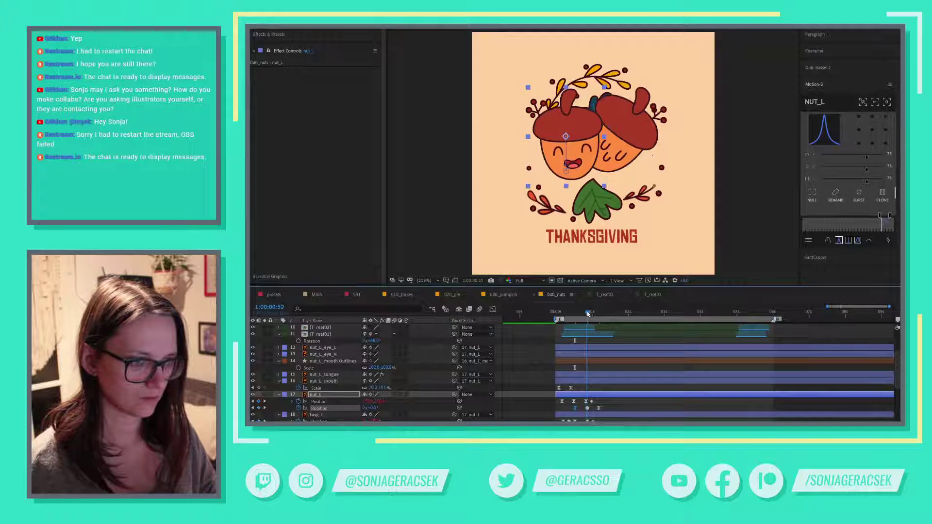
drag(370, 408, 372, 408)
click(373, 408)
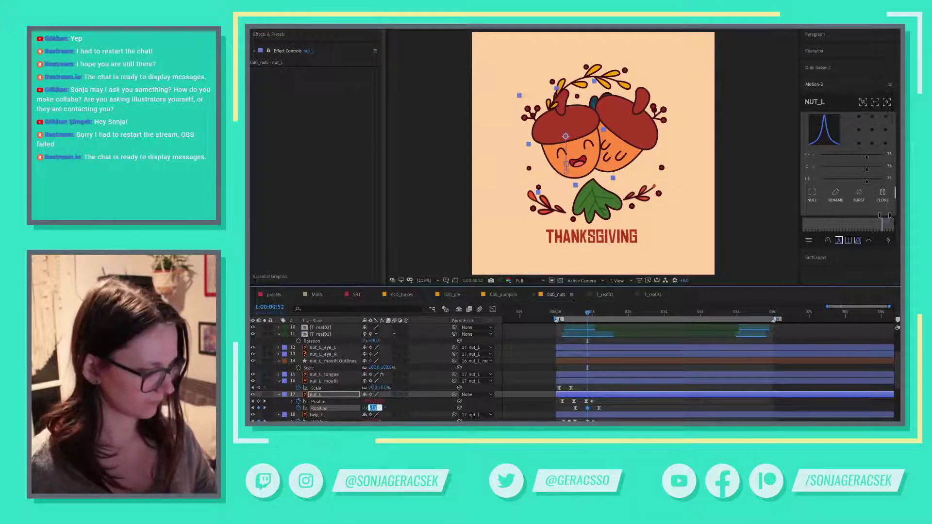
text(-15)
key(Return)
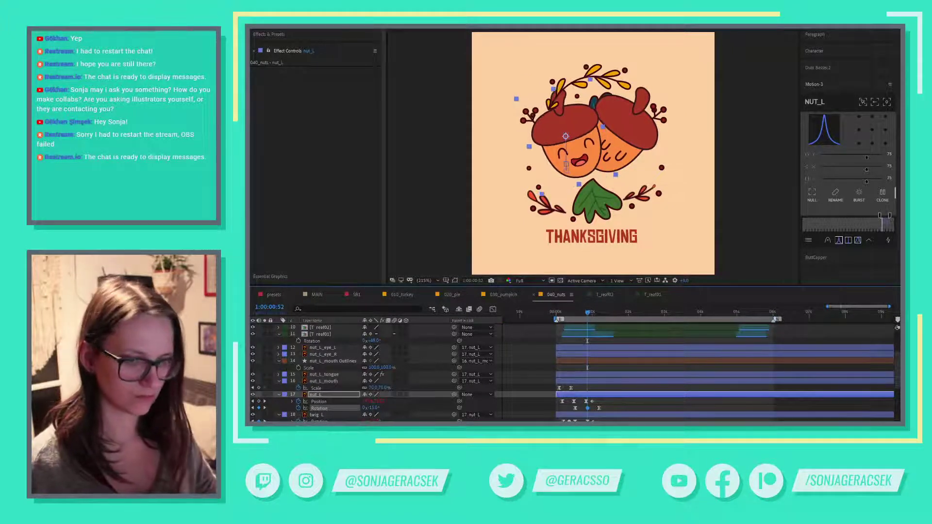
- Set the nut_L layer's rotation at its last keyframe, 1:00:01:12, to 0°
key(k)
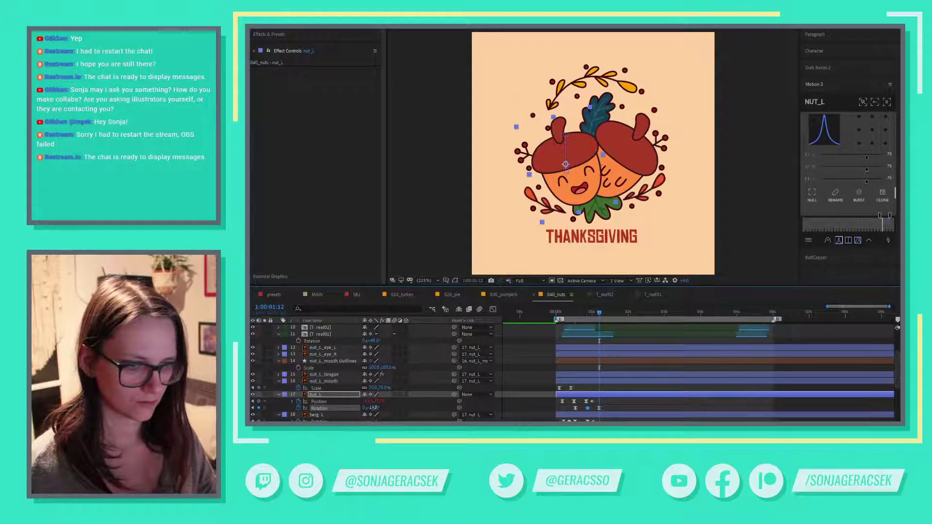
click(373, 408)
text(0)
key(Return)
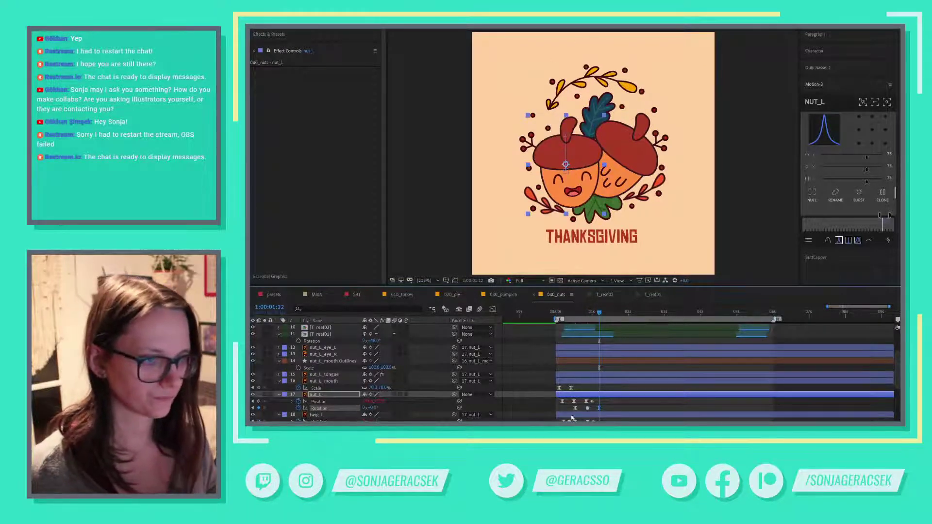
scroll(576, 409, down, 3)
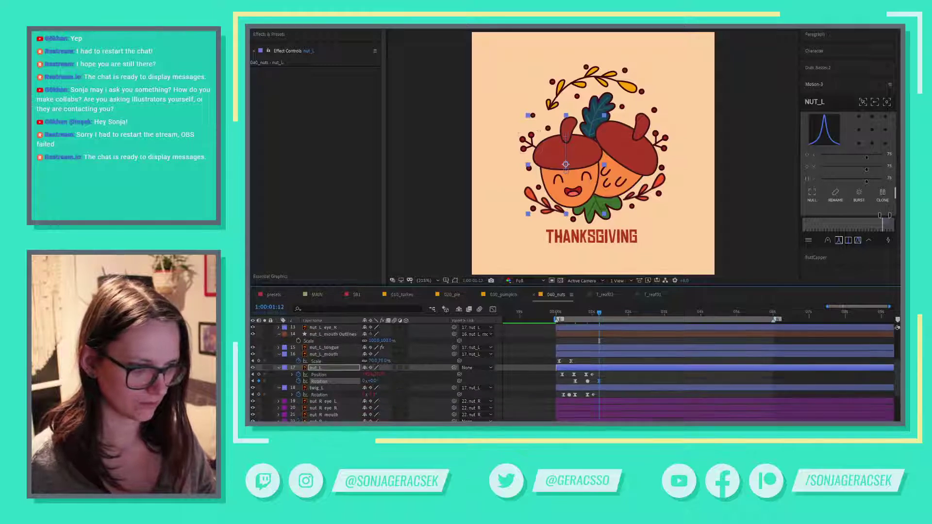
- Select the nut_R layer, move the current time to 1:00:01:22, and save the project
click(593, 421)
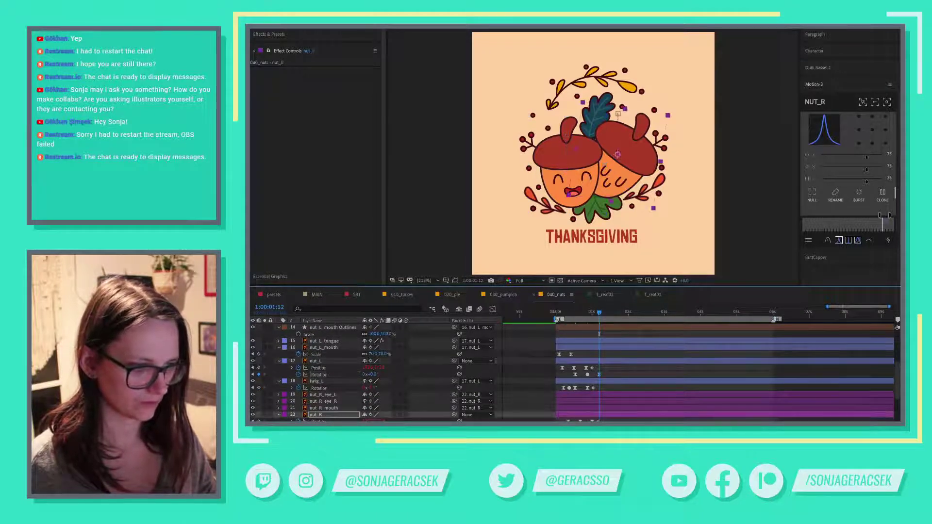
right_click(593, 421)
mouse_move(632, 421)
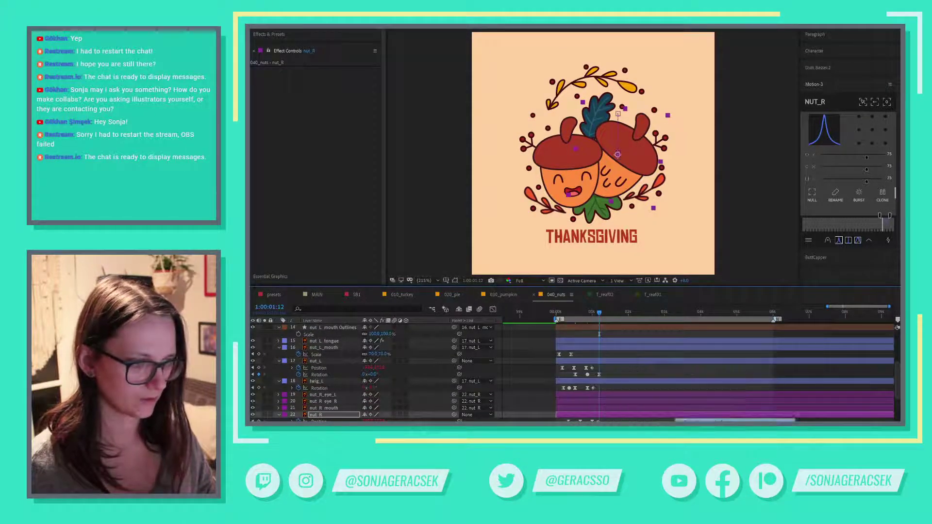
click(700, 369)
drag(599, 334, 605, 334)
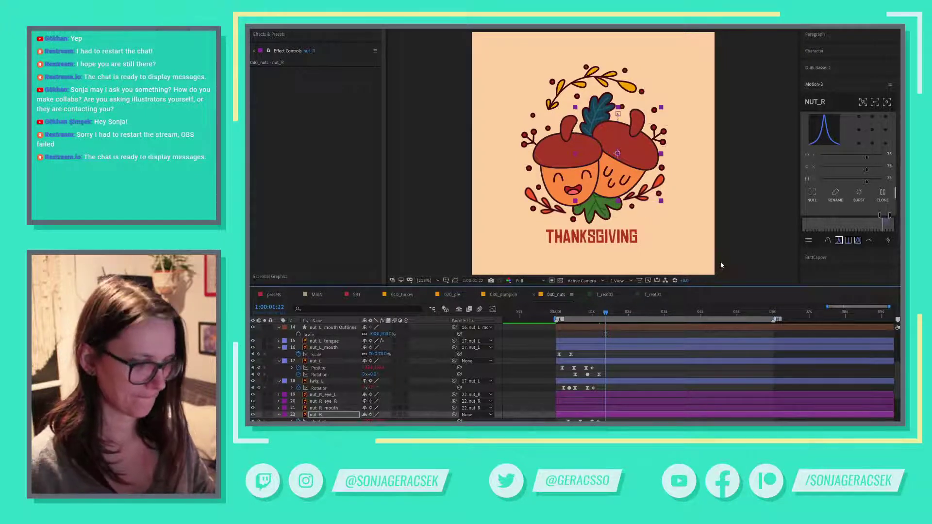
key(ctrl+Down)
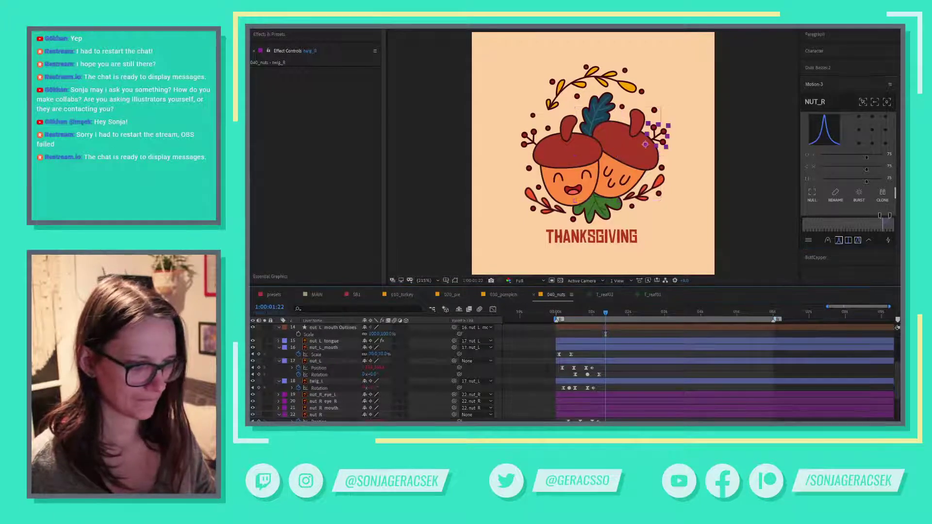
key(ctrl+Up)
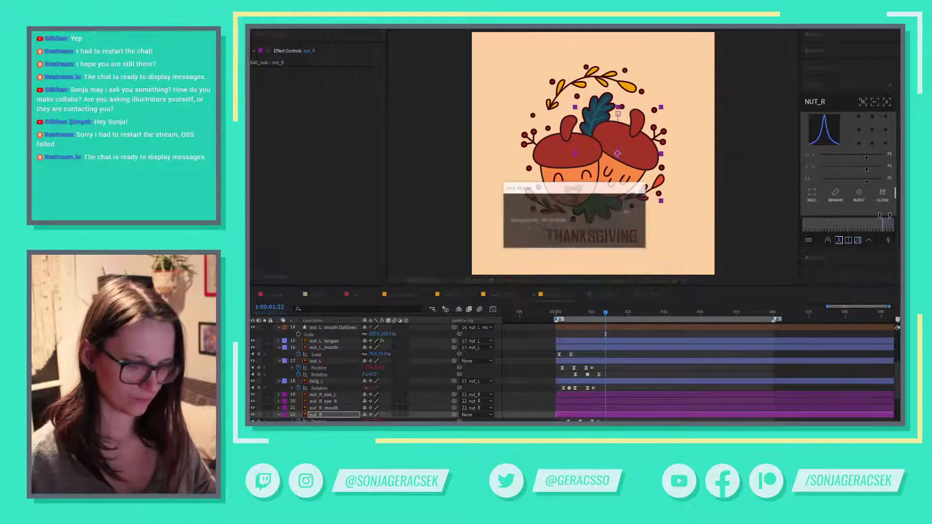
- Set the nut_L_mouth layer's scale to 110% at 1:00:00:55, 30 frames after its second scale keyframe
click(578, 314)
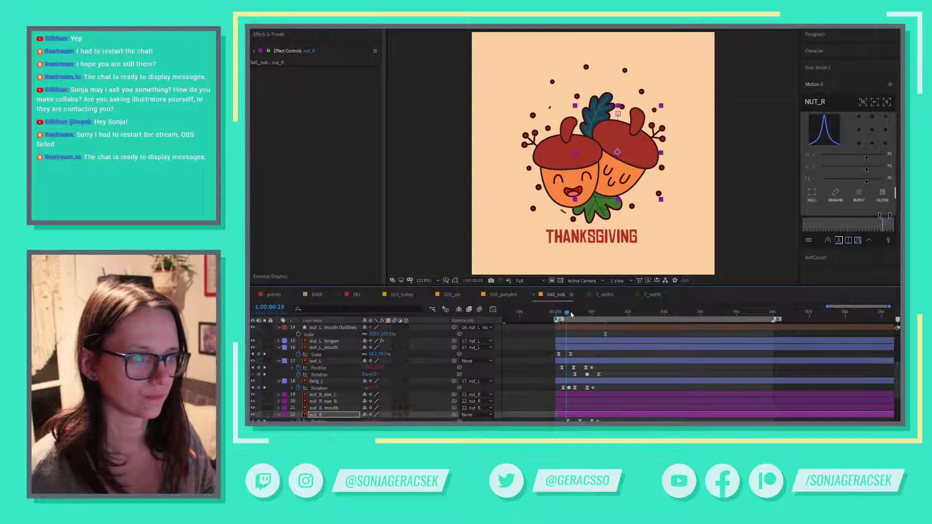
mouse_move(579, 313)
mouse_down()
mouse_move(613, 315)
mouse_move(571, 318)
mouse_up()
mouse_move(564, 318)
mouse_down()
mouse_move(581, 317)
mouse_move(571, 317)
mouse_up()
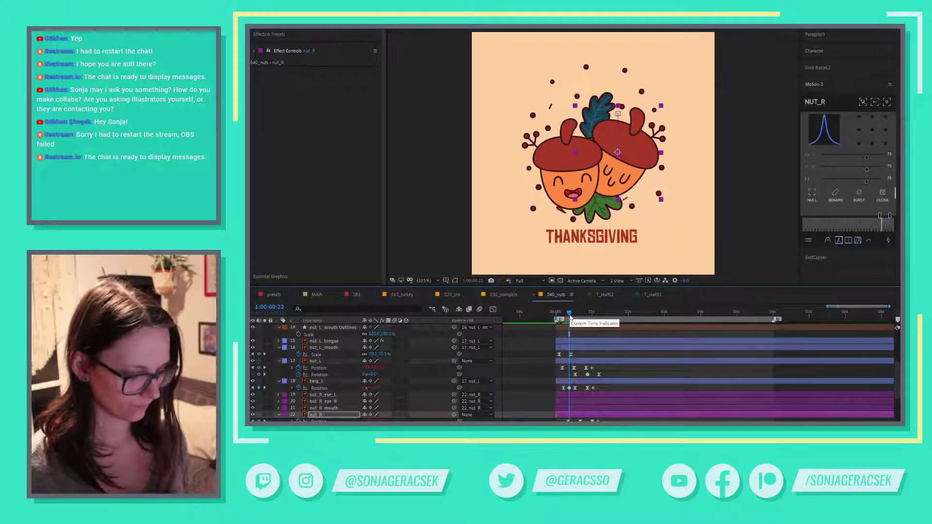
key(k)
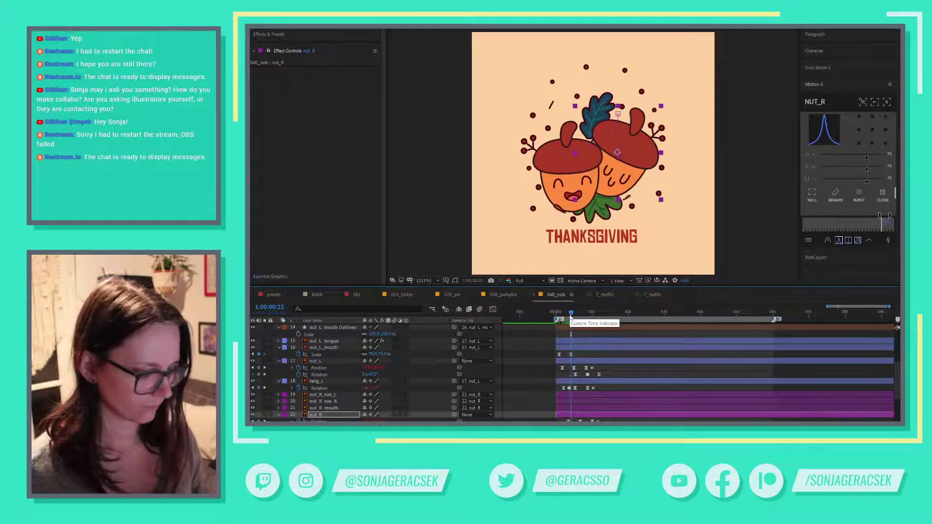
key(space)
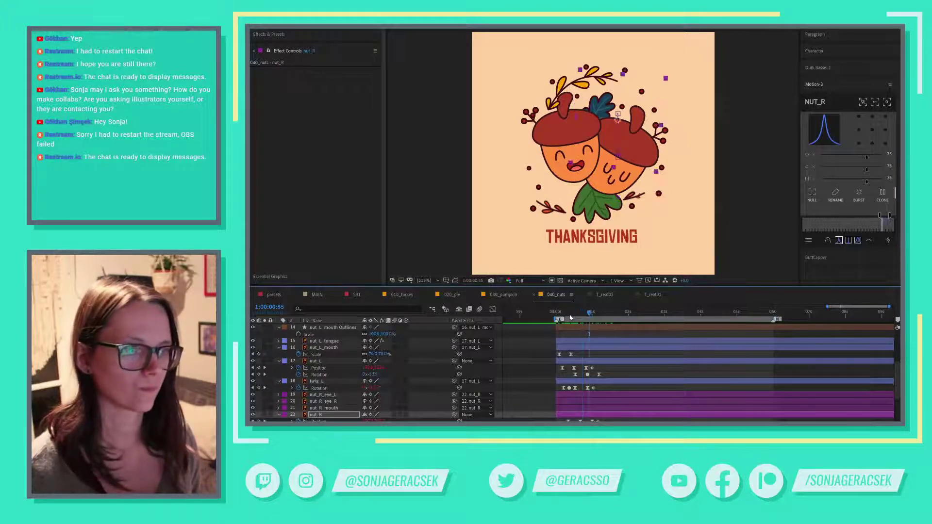
key(shift+Page_Down)
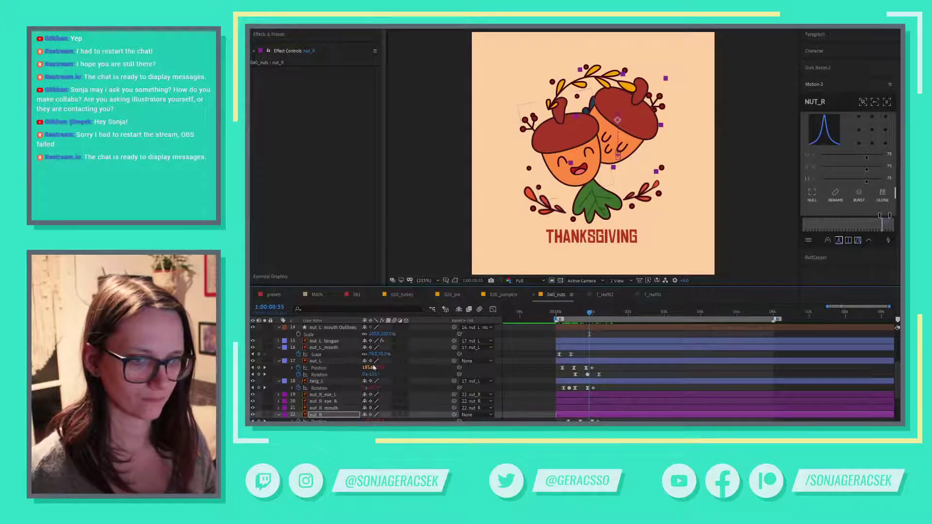
click(373, 354)
text(11)
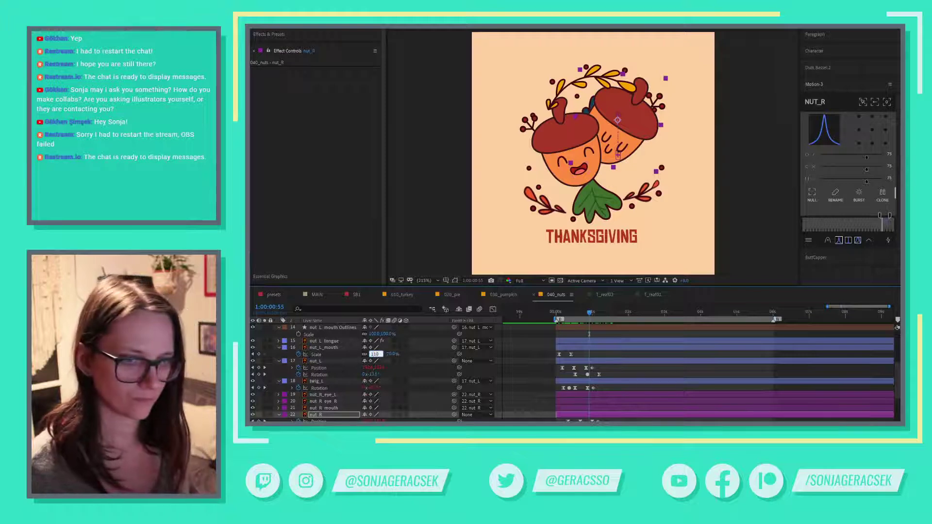
text(0)
key(Return)
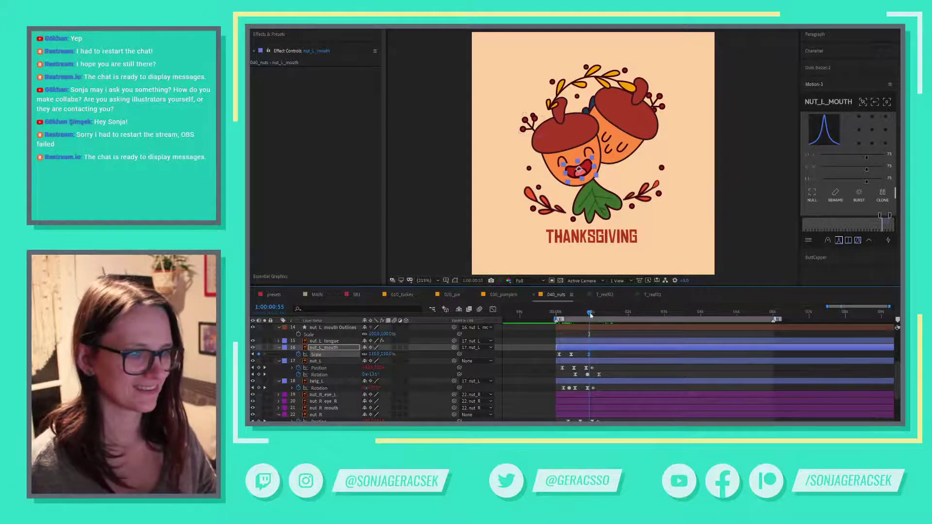
- Copy the nut_L_mouth layer's second scale keyframe and paste it at 1:00:01:15
mouse_move(591, 316)
mouse_down()
mouse_move(601, 316)
mouse_move(590, 318)
mouse_up()
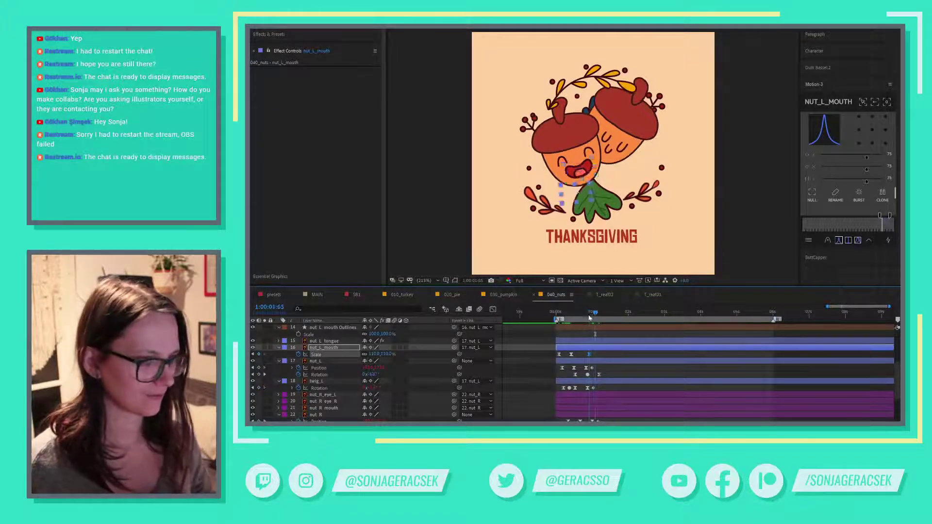
key(shift+Page_Down)
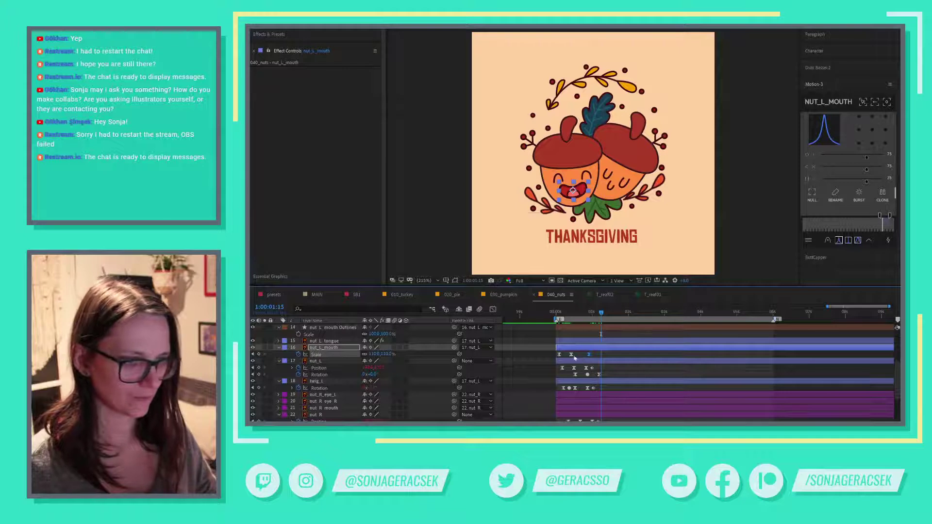
click(571, 355)
key(ctrl+c)
key(ctrl+v)
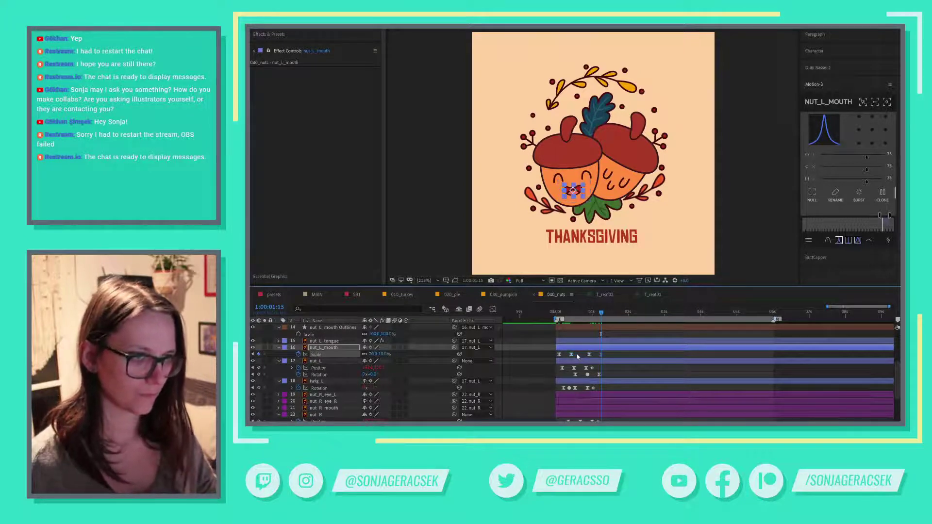
- Copy the nut_L_mouth layer's first scale keyframe and paste it at 1:00:02:00
key(space)
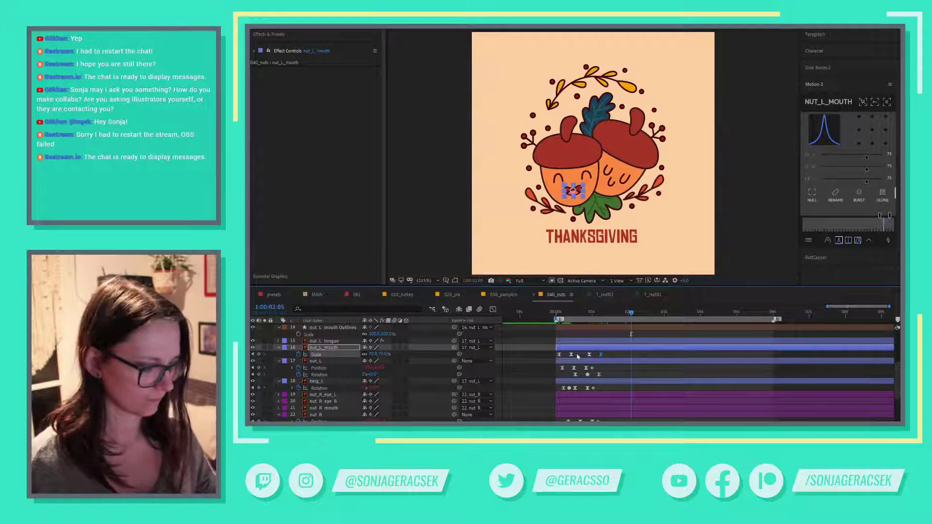
key(shift+Page_Up)
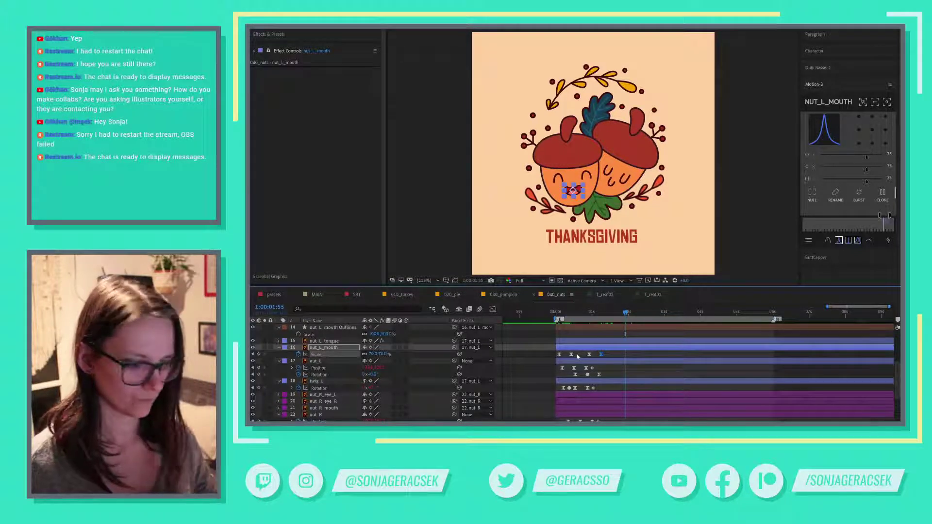
key(Page_Down)
key(Page_Down)
key(Page_Down)
key(Page_Down)
key(Page_Down)
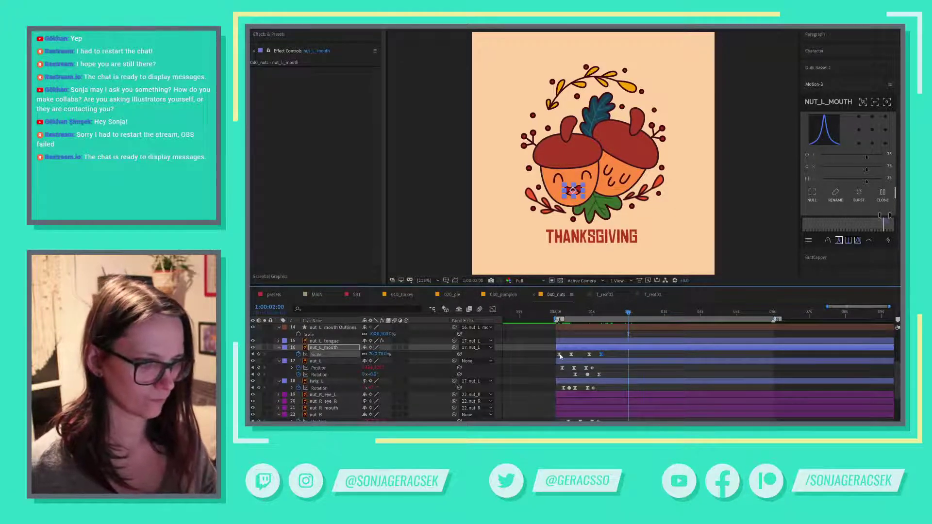
drag(562, 352, 556, 358)
key(ctrl+c)
key(ctrl+v)
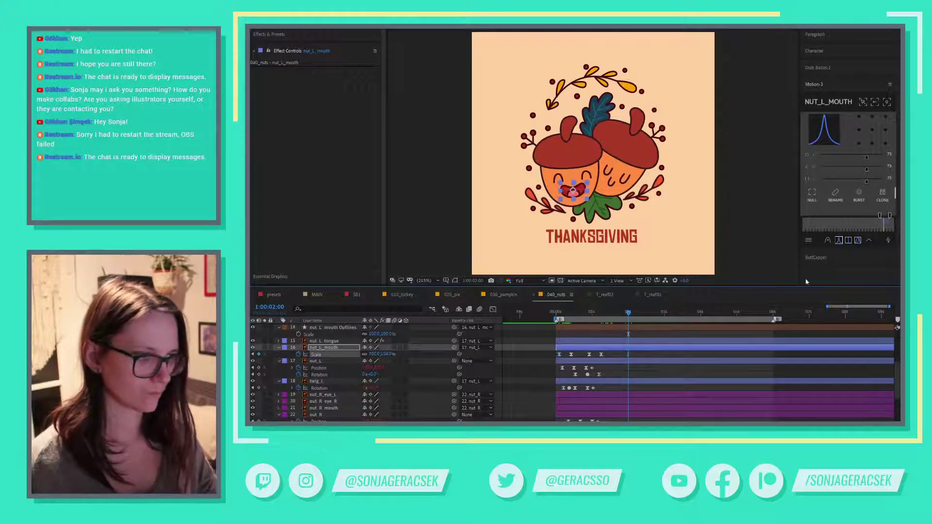
- Apply easing to all nut_L_mouth scale keyframes and preview the animation from the start of the composition
drag(640, 366, 531, 350)
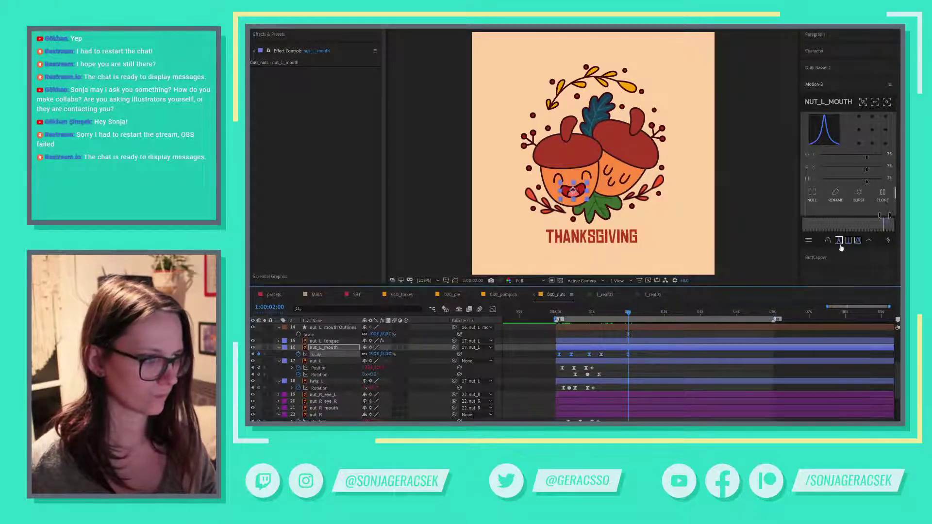
click(557, 312)
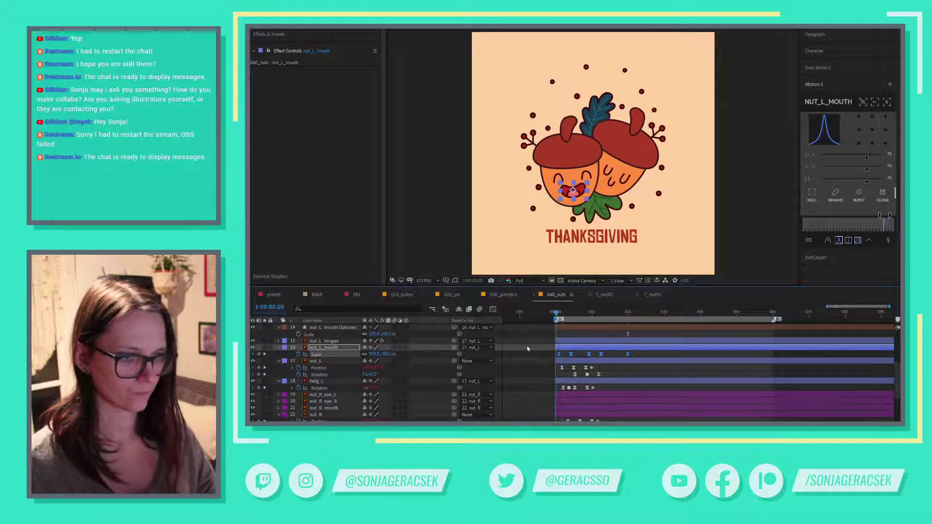
click(534, 381)
key(space)
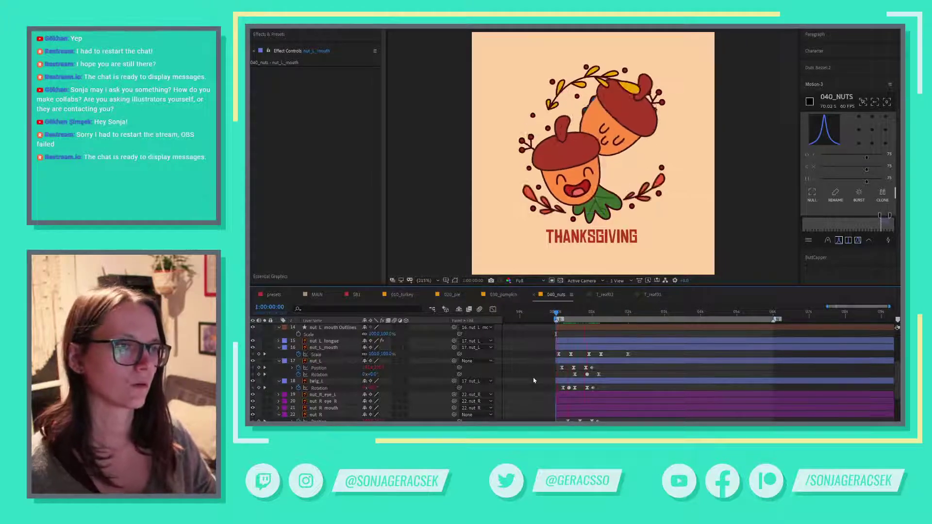
click(572, 355)
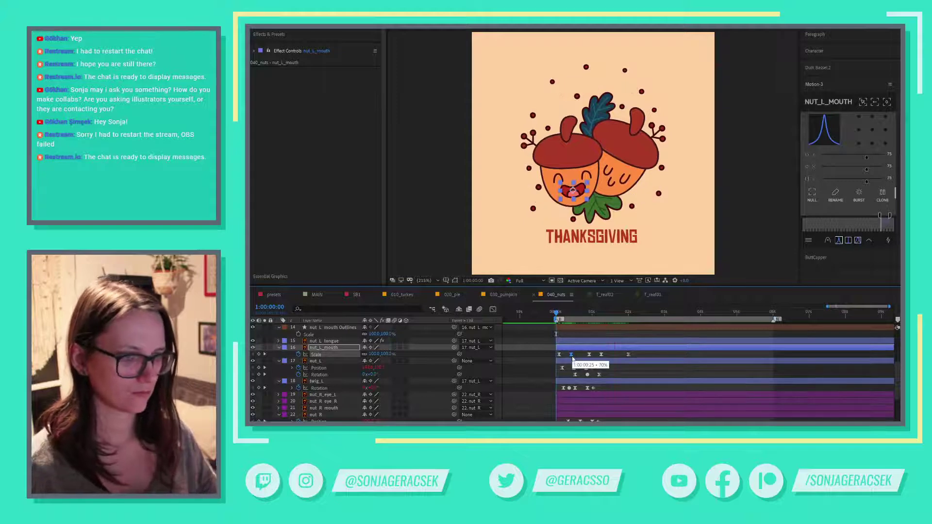
key(space)
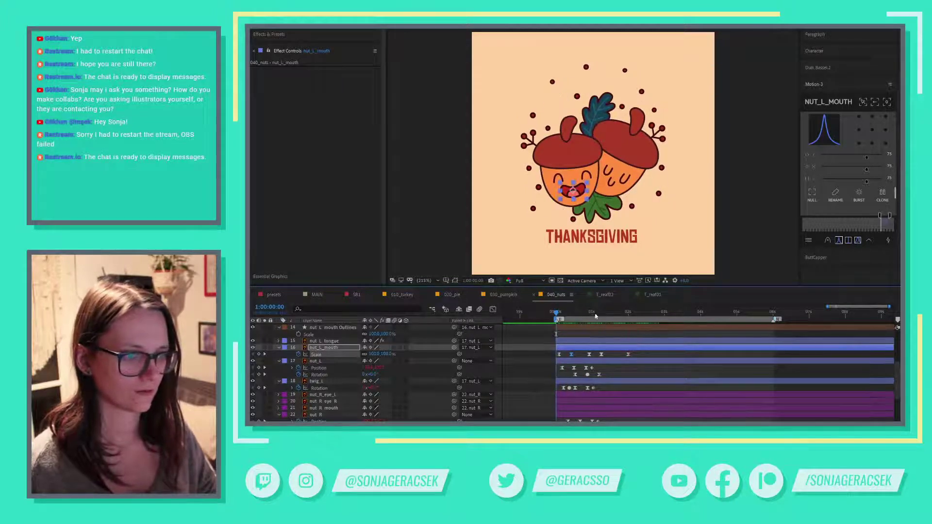
- Check the velocity settings of the nut_L_mouth scale keyframe at 1:00:01:15 and preview the mouth's motion
drag(557, 314, 566, 314)
drag(596, 352, 603, 359)
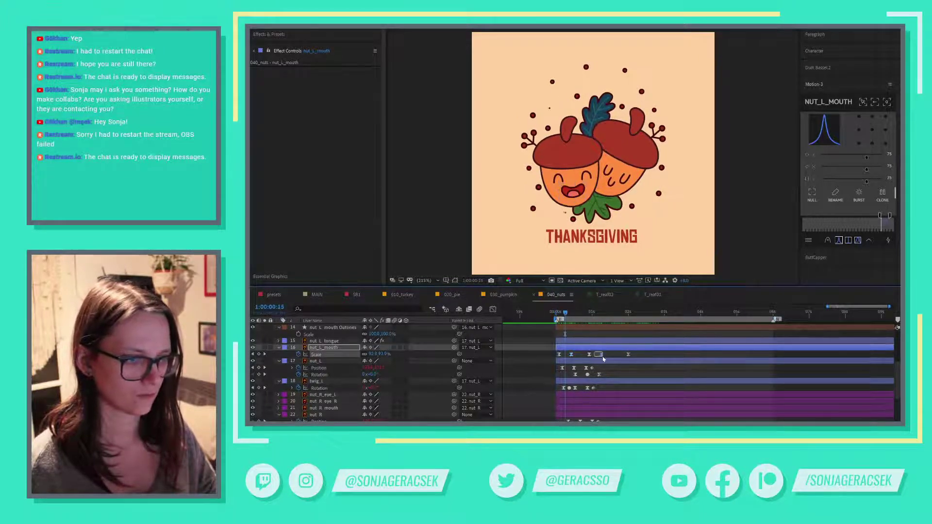
right_click(604, 357)
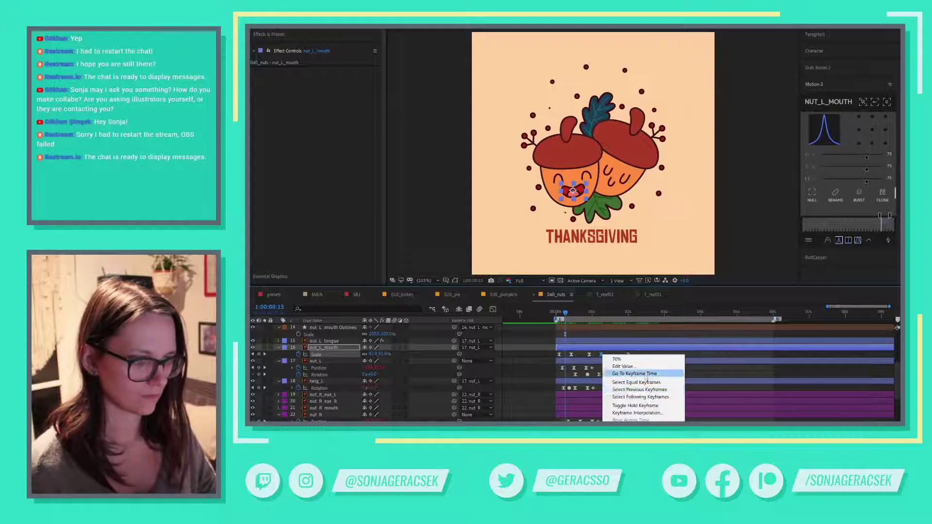
click(626, 412)
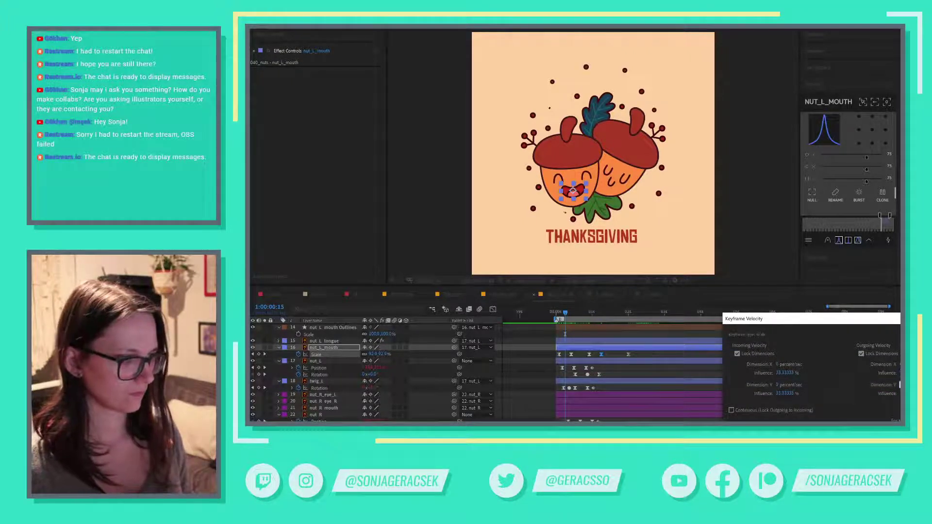
key(Return)
key(space)
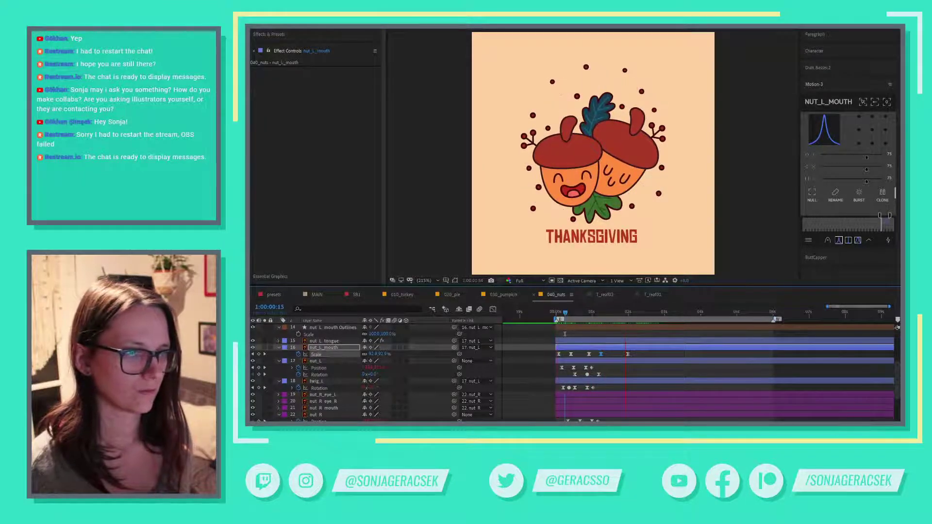
key(space)
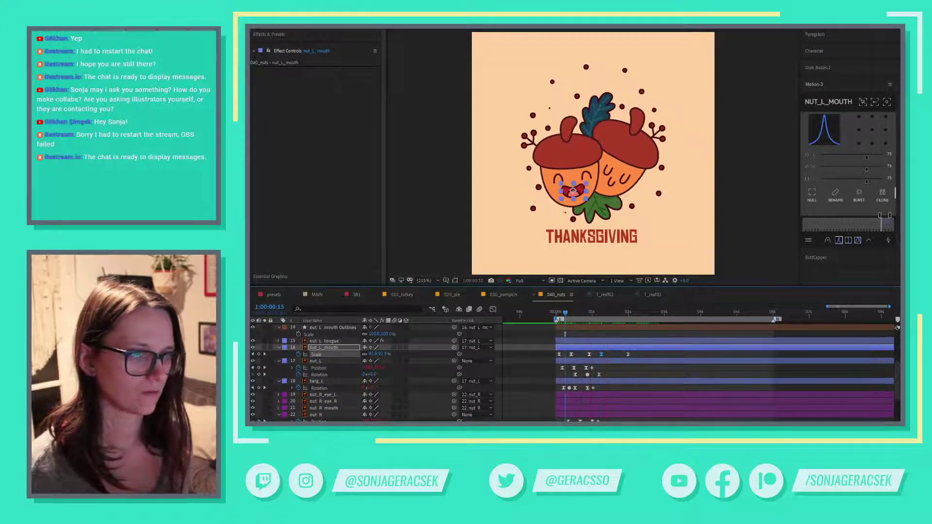
- Apply easing to the last nut_L_mouth scale keyframe, at 1:00:02:00, and preview the animation
drag(575, 317, 603, 318)
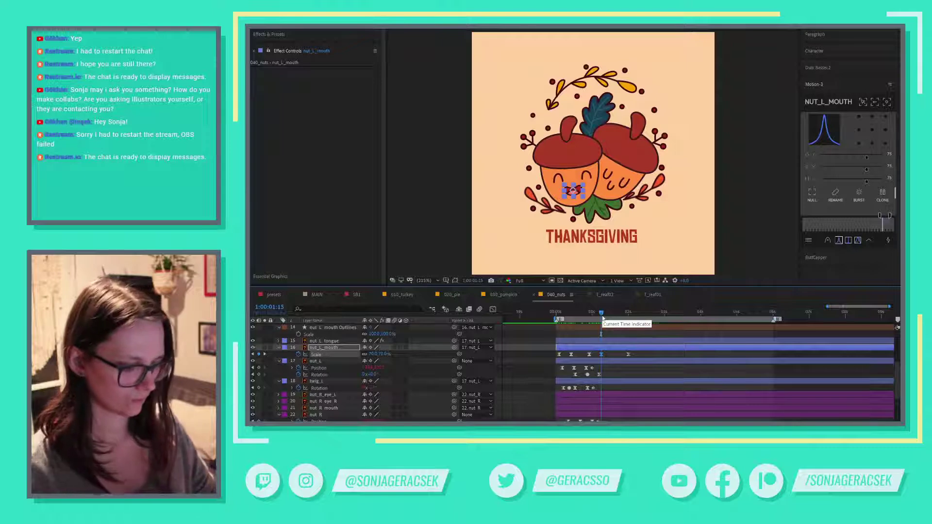
click(628, 354)
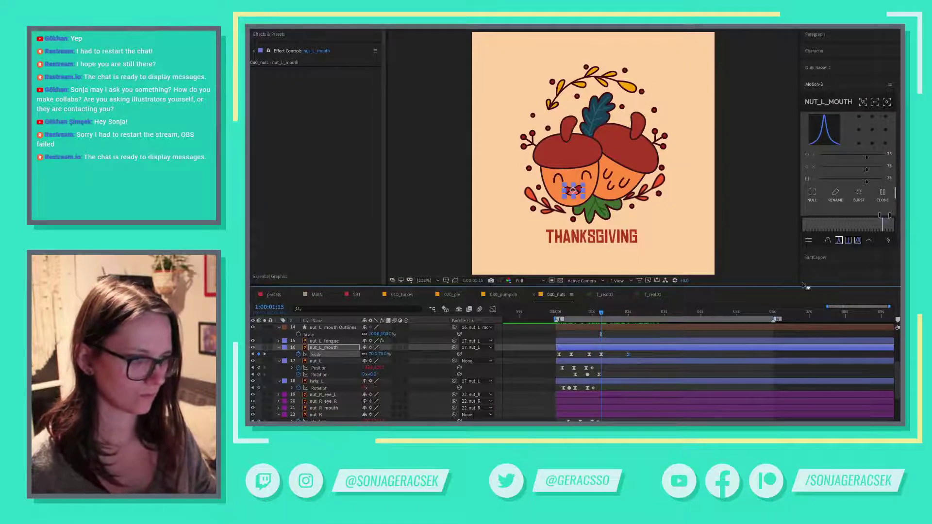
click(840, 242)
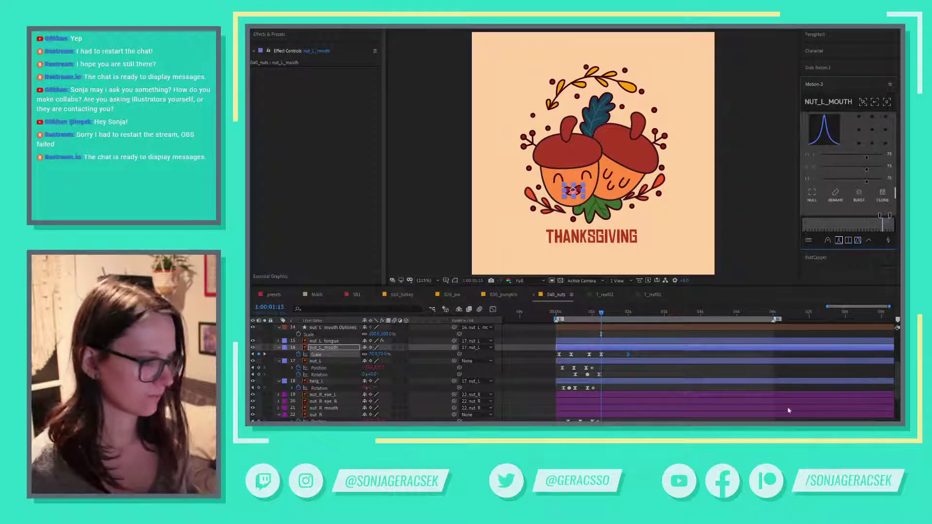
key(space)
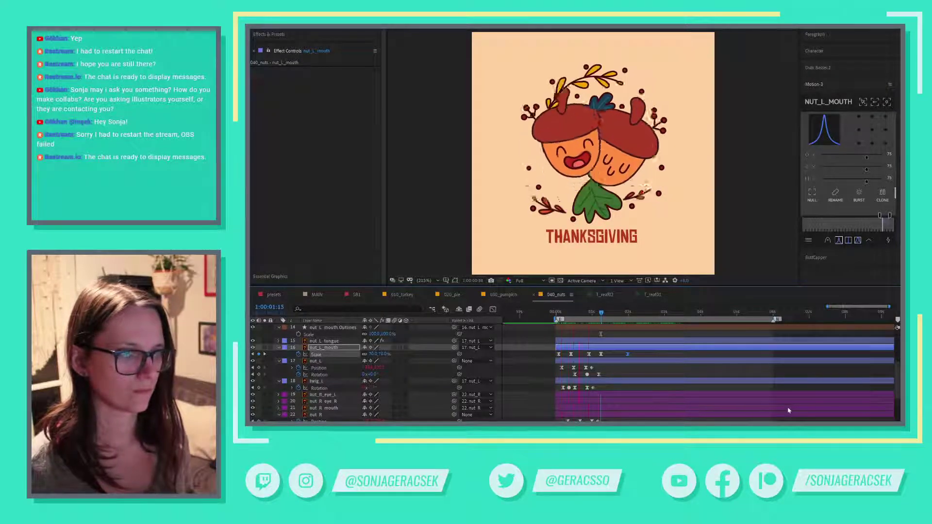
key(space)
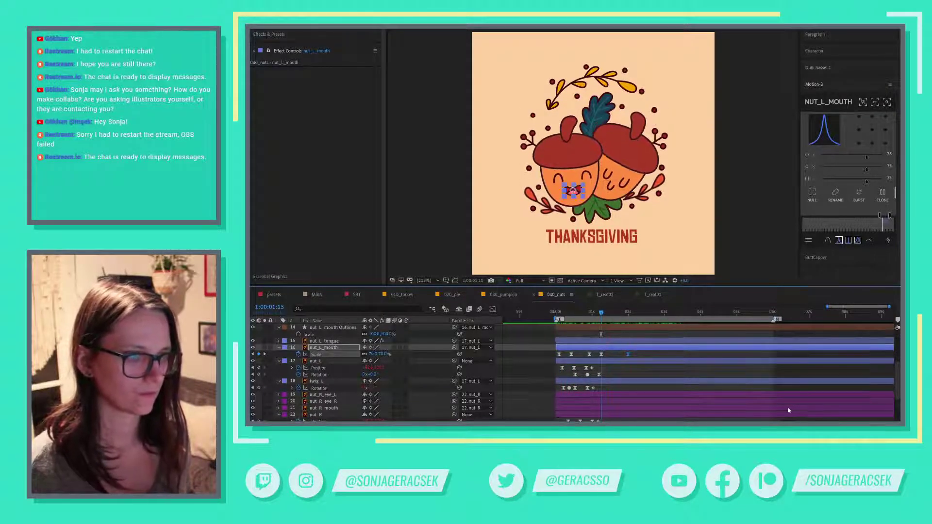
key(space)
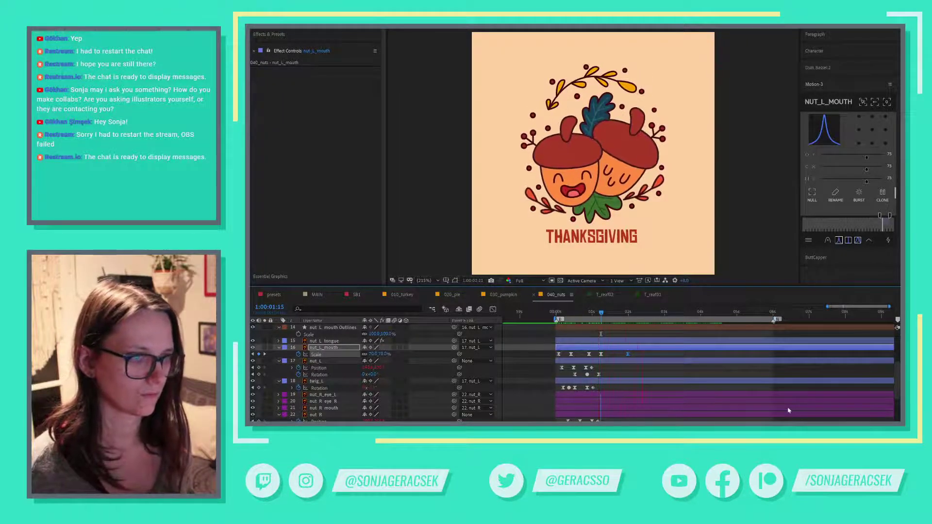
- Shift the last three nut_L_mouth scale keyframes slightly earlier and preview the mouth's motion
key(space)
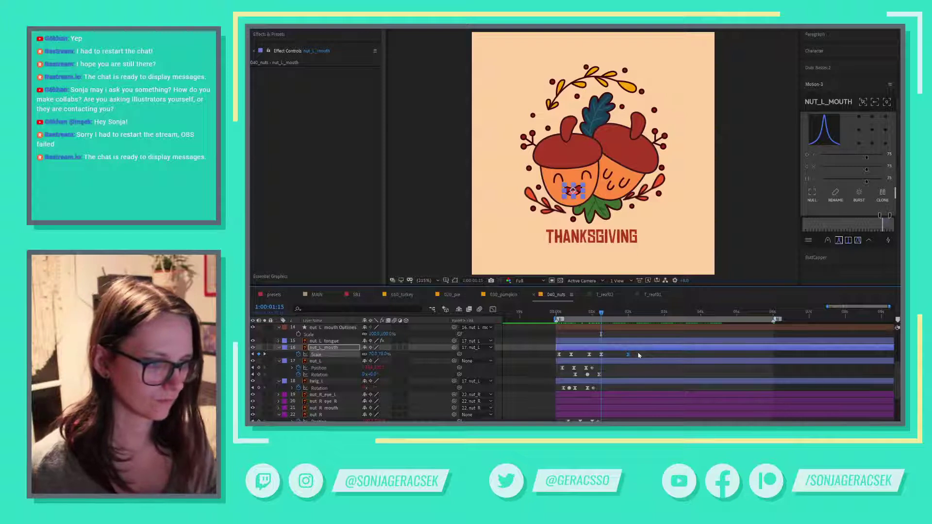
drag(632, 356, 585, 357)
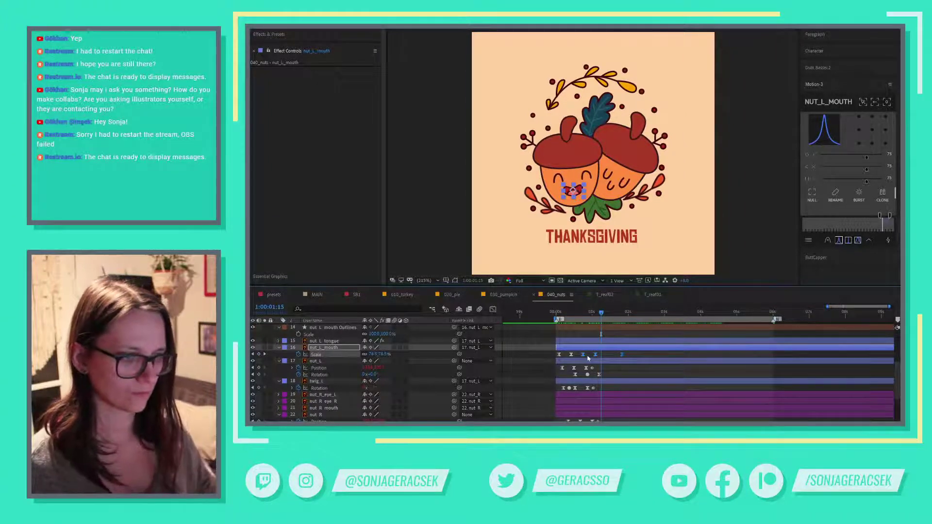
key(space)
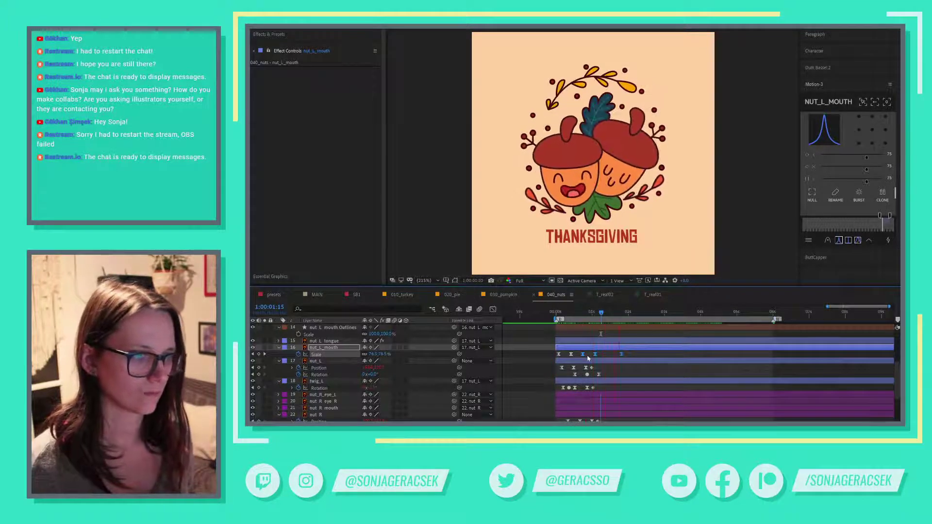
key(space)
key(space)
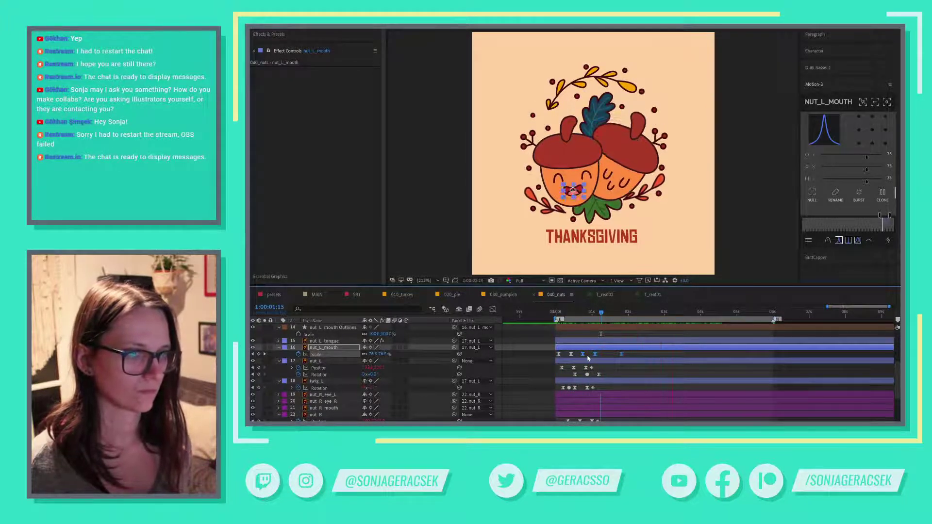
key(space)
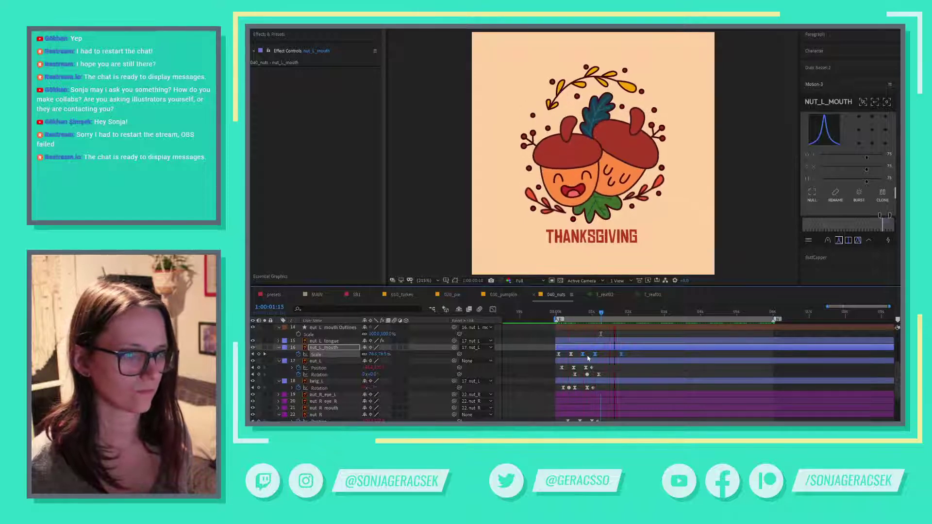
key(space)
- Move nut_L's last rotation keyframe earlier to 1:00:01:02 and preview the landing
drag(569, 313, 589, 321)
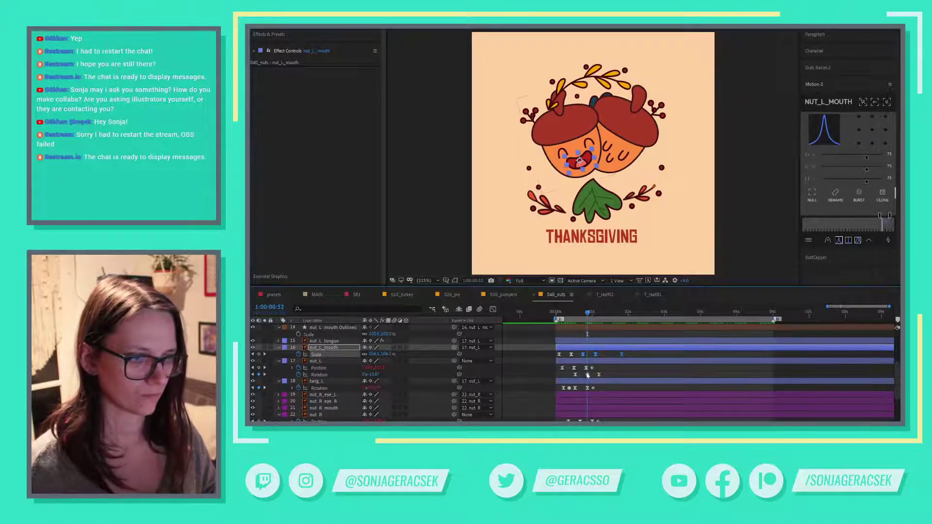
click(587, 375)
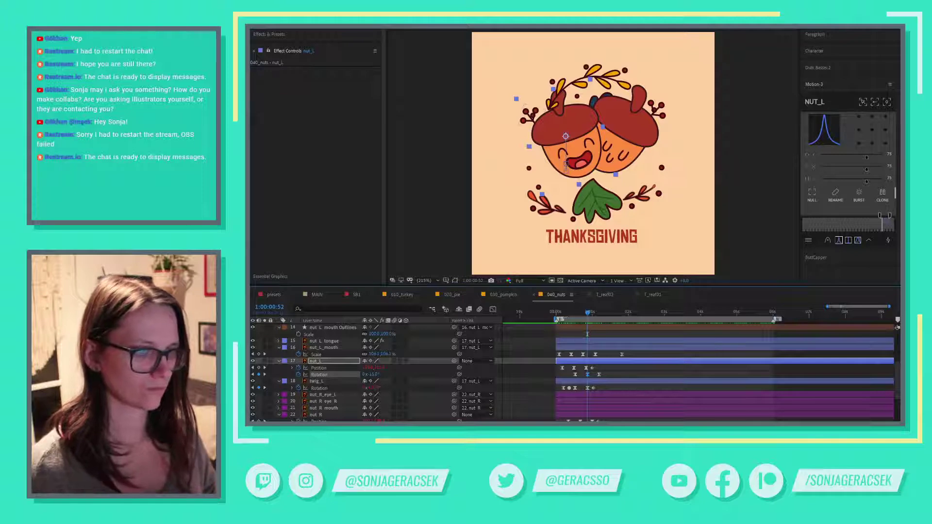
mouse_move(589, 315)
mouse_down()
mouse_move(602, 322)
mouse_move(594, 324)
mouse_up()
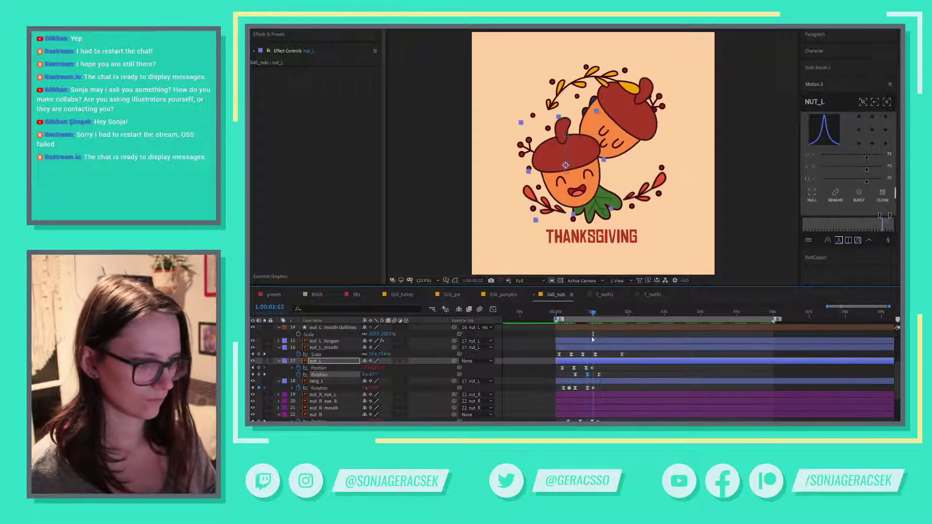
drag(600, 375, 595, 375)
key(space)
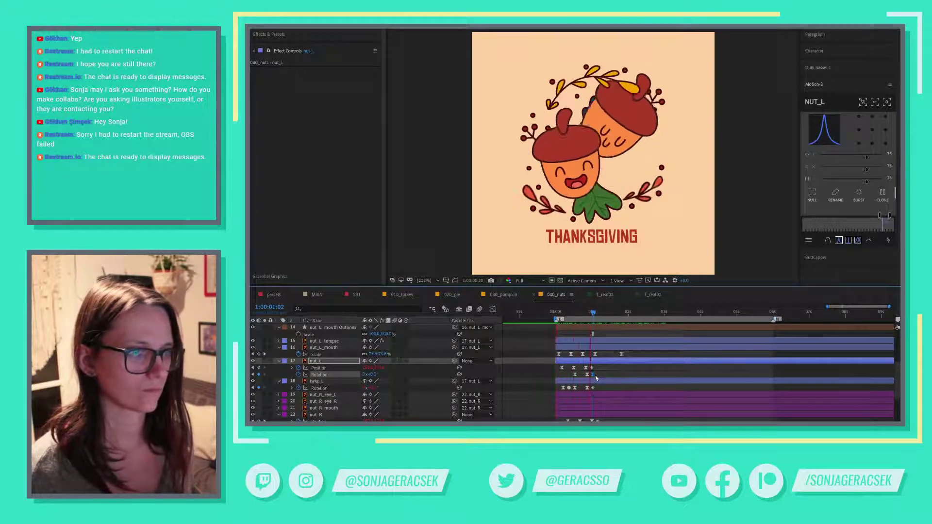
key(space)
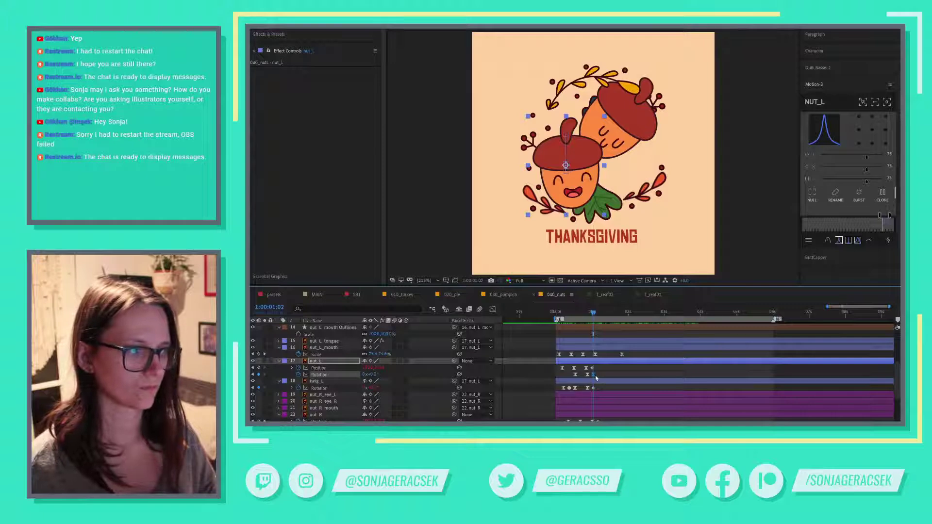
- Move nut_R's last rotation keyframe slightly earlier and ease the final rotation keyframes of both acorns
drag(572, 316, 602, 316)
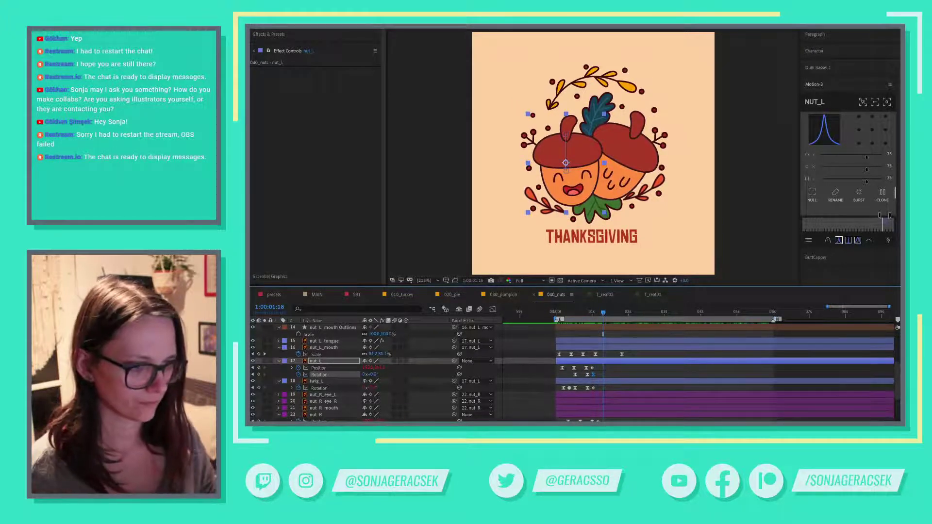
scroll(603, 334, down, 2)
click(605, 415)
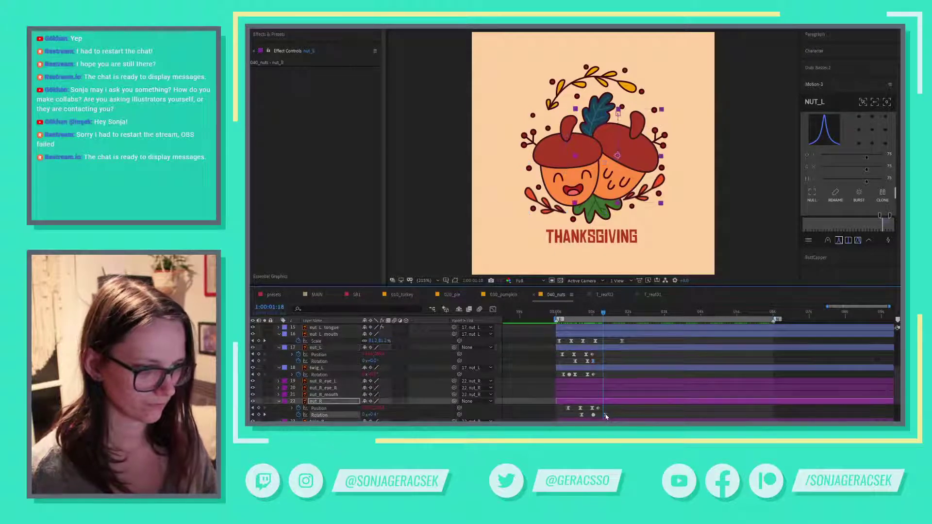
drag(606, 416, 604, 420)
drag(582, 358, 601, 366)
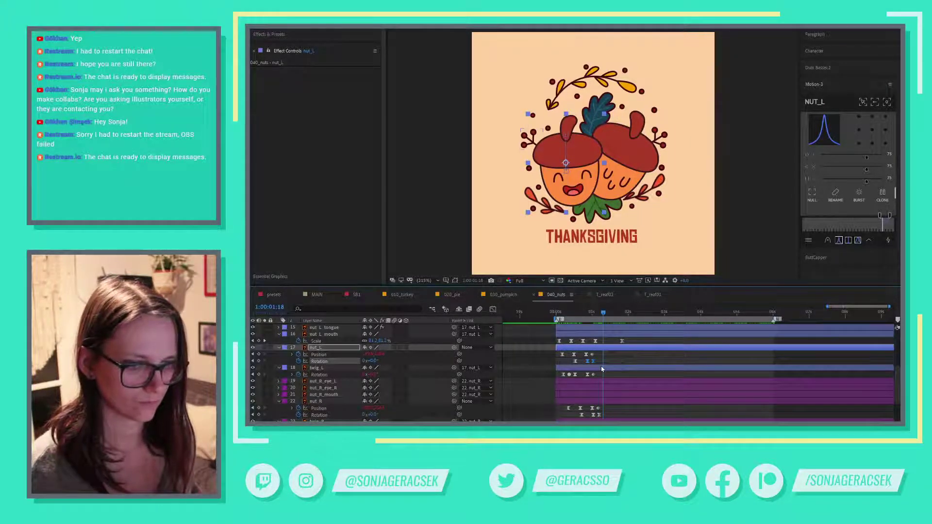
- Preview the acorn animation and return the playhead to the composition's start at 1:00:00:00
key(space)
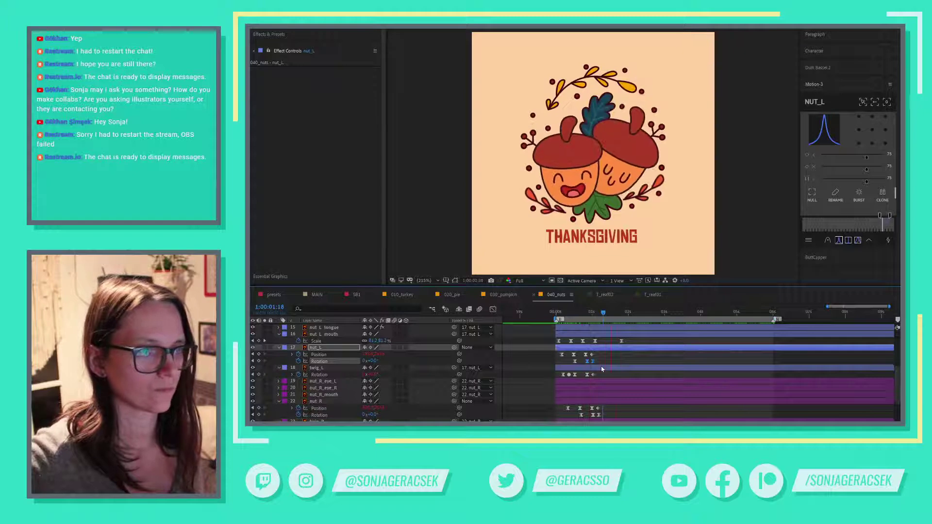
key(space)
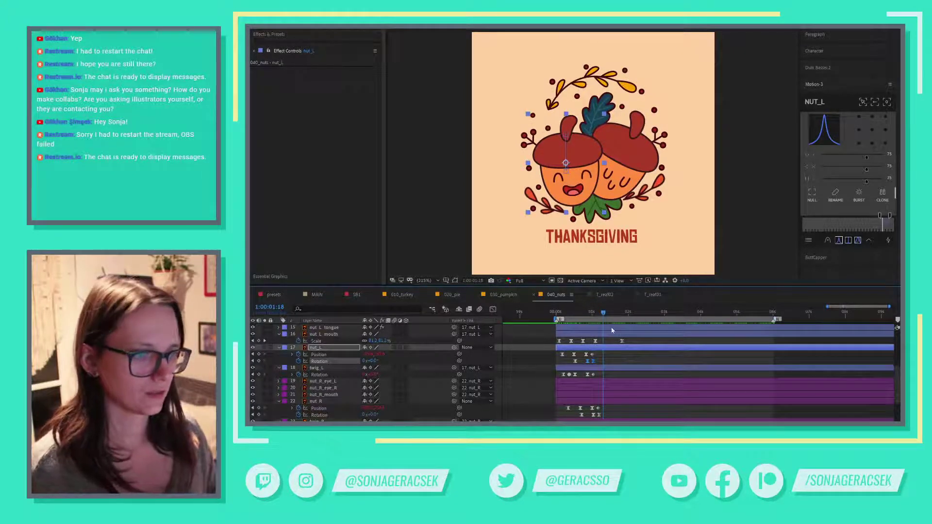
scroll(640, 389, up, 1)
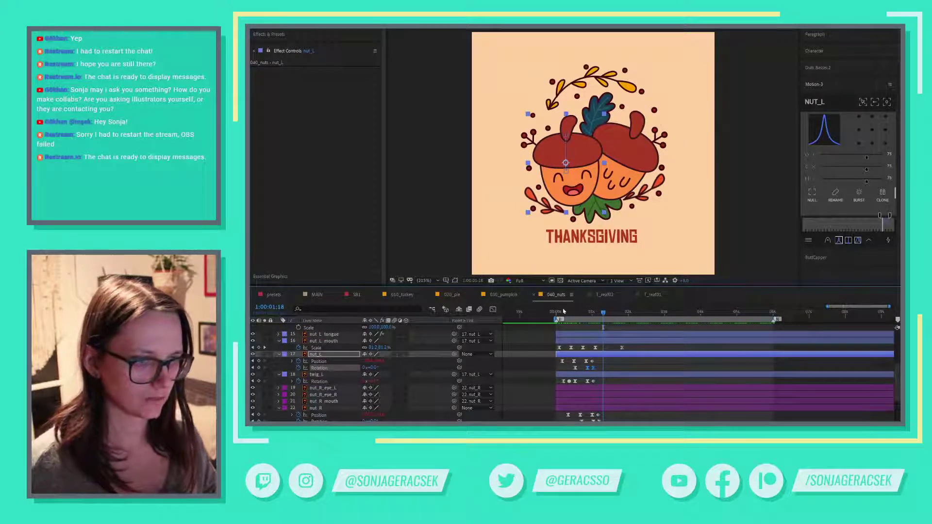
drag(560, 317, 558, 318)
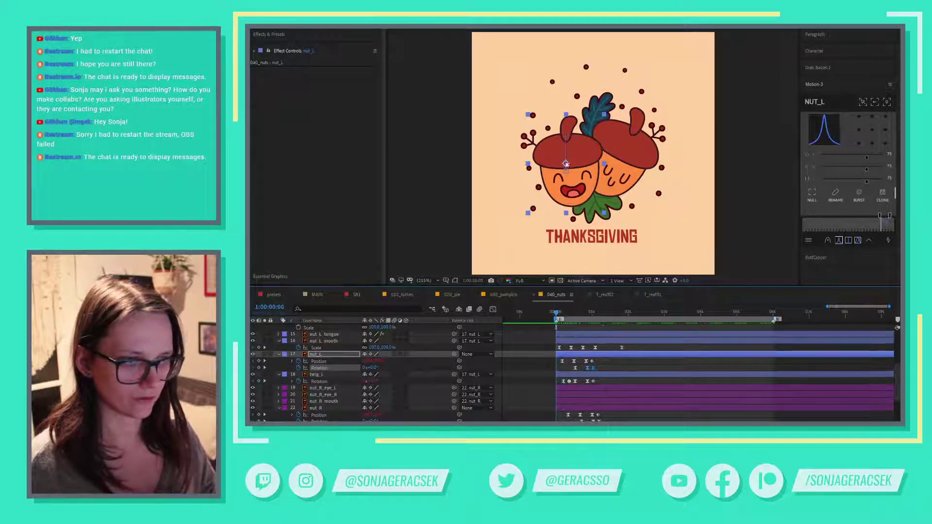
- Switch to Illustrator and try to transfer both acorns' eyes and the right acorn's mouth together to After Effects with Overlord
key(alt+Tab)
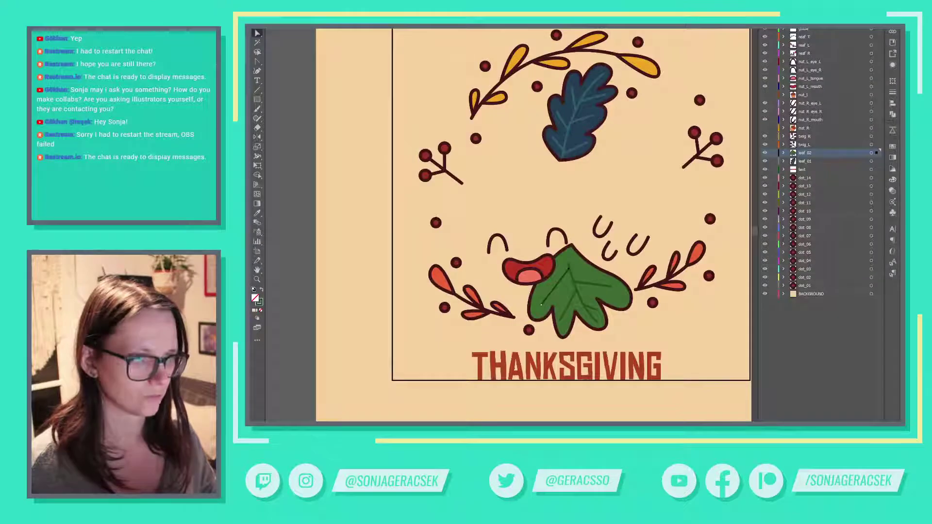
click(509, 242)
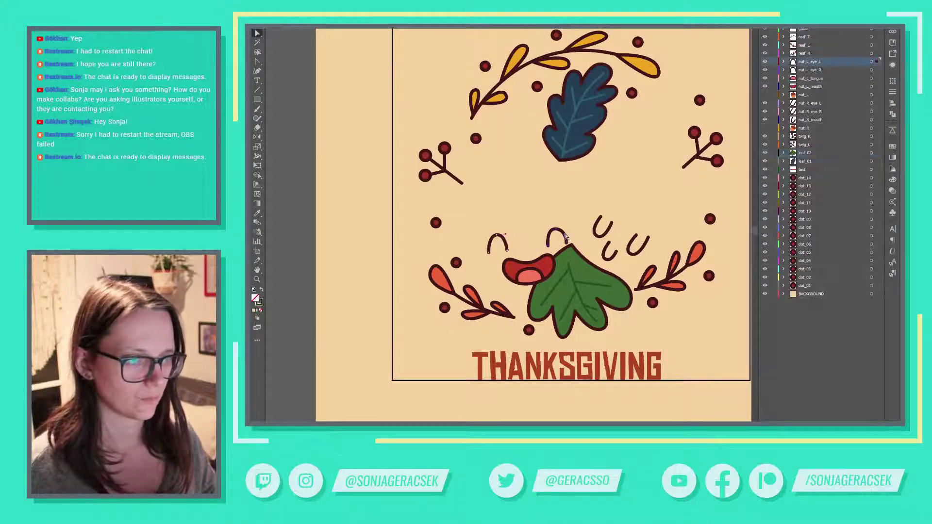
shift+click(566, 236)
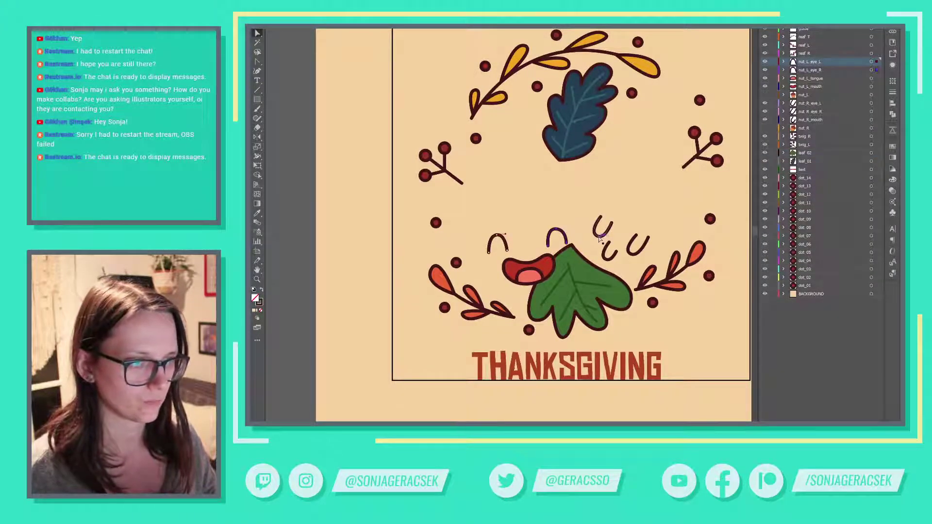
shift+click(640, 256)
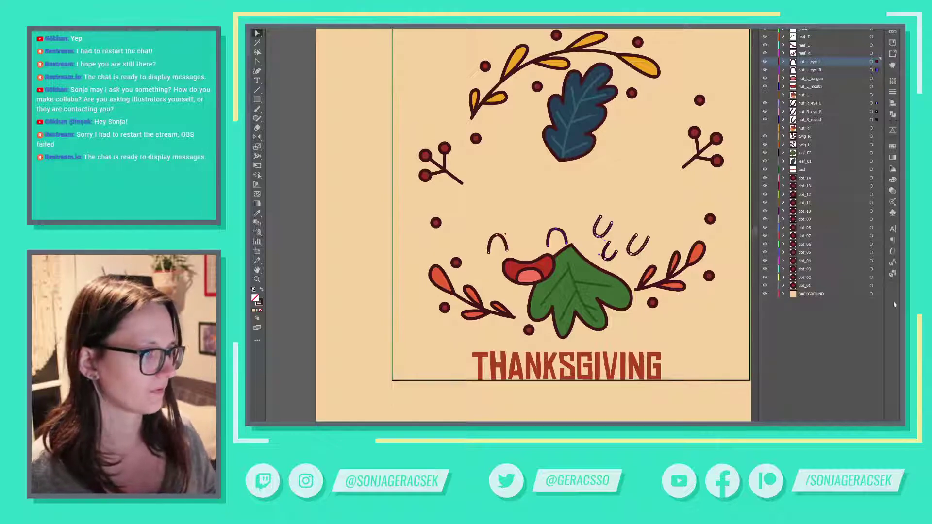
click(893, 130)
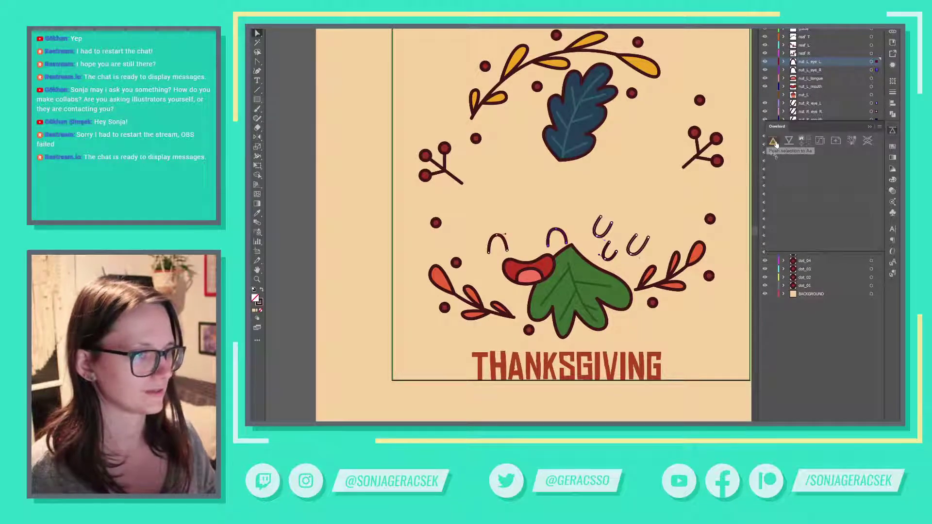
click(774, 142)
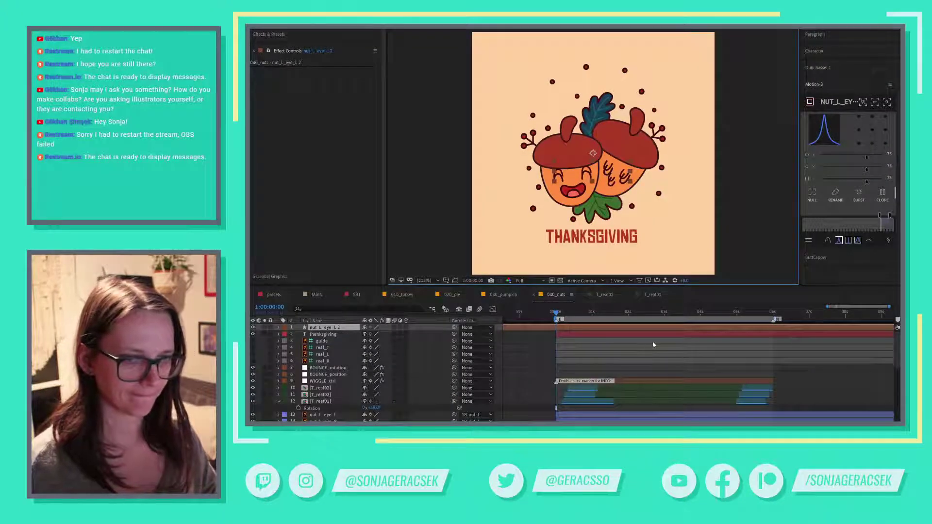
- Check the transferred nut_L_eye_L 2 layer by toggling its visibility and delete it
scroll(653, 351, down, 3)
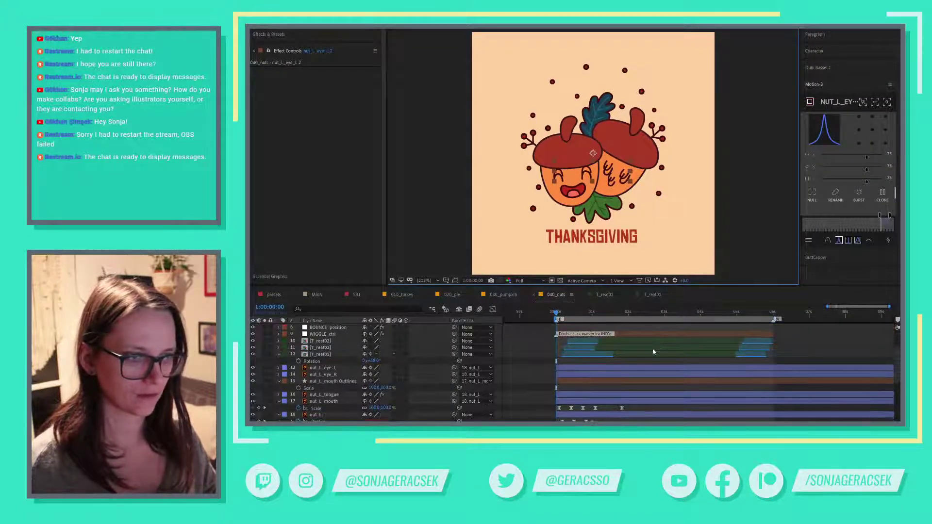
scroll(654, 351, up, 3)
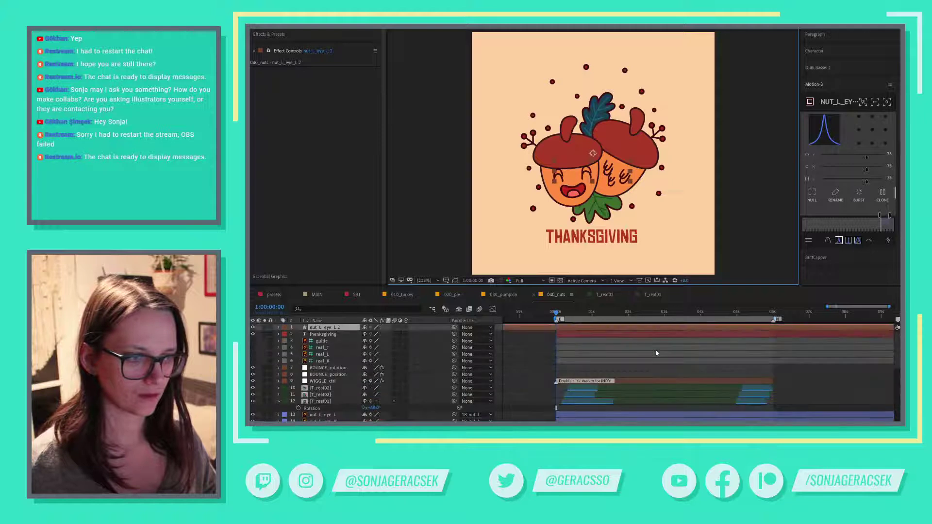
click(253, 327)
click(253, 328)
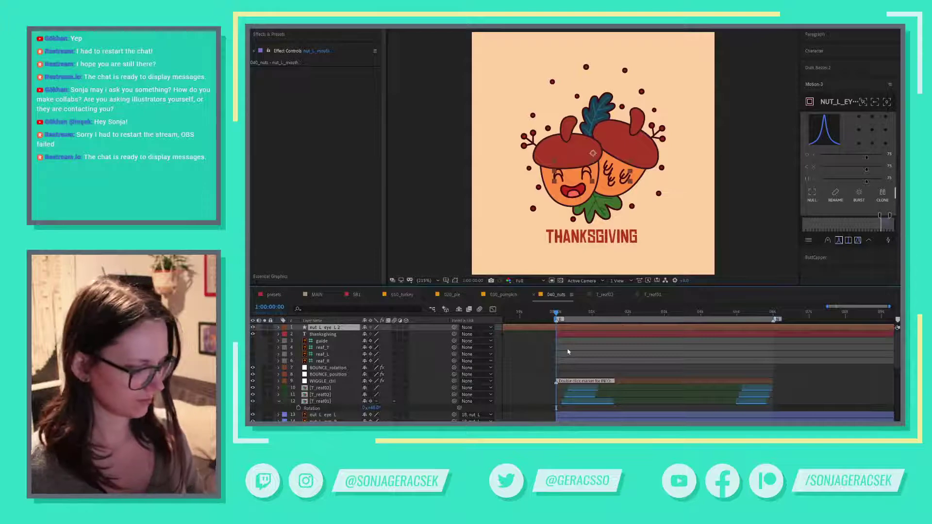
key(Delete)
- Switch to Illustrator and transfer only the nut_L_eye_L and nut_L_eye_R layers to After Effects with Overlord
key(alt+Tab)
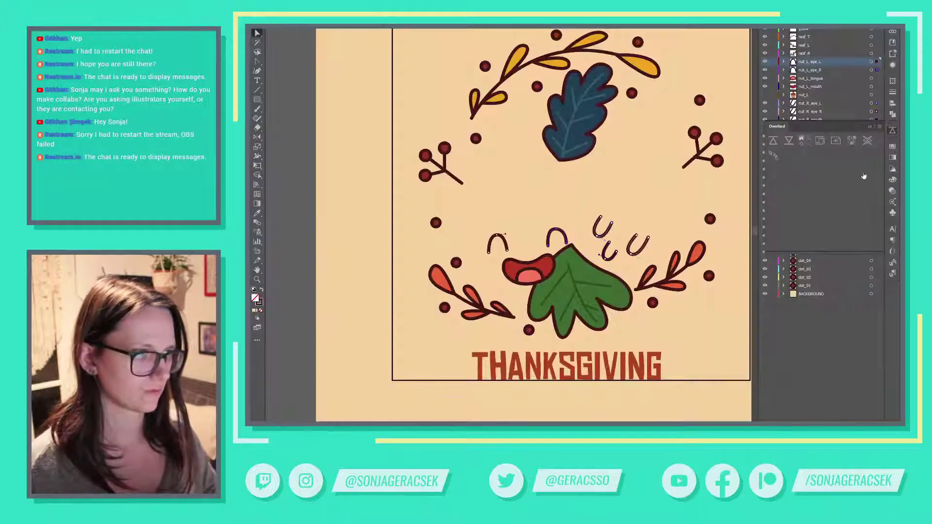
click(870, 127)
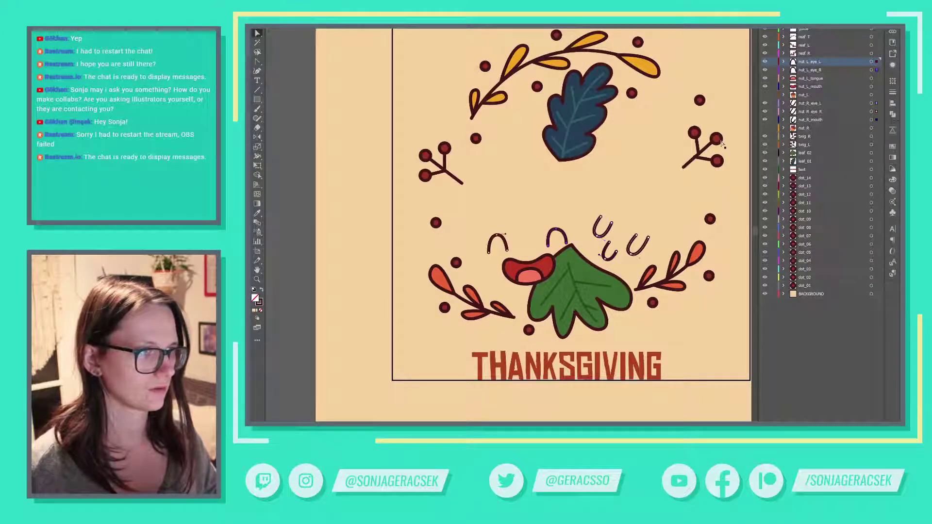
click(872, 62)
shift+click(873, 70)
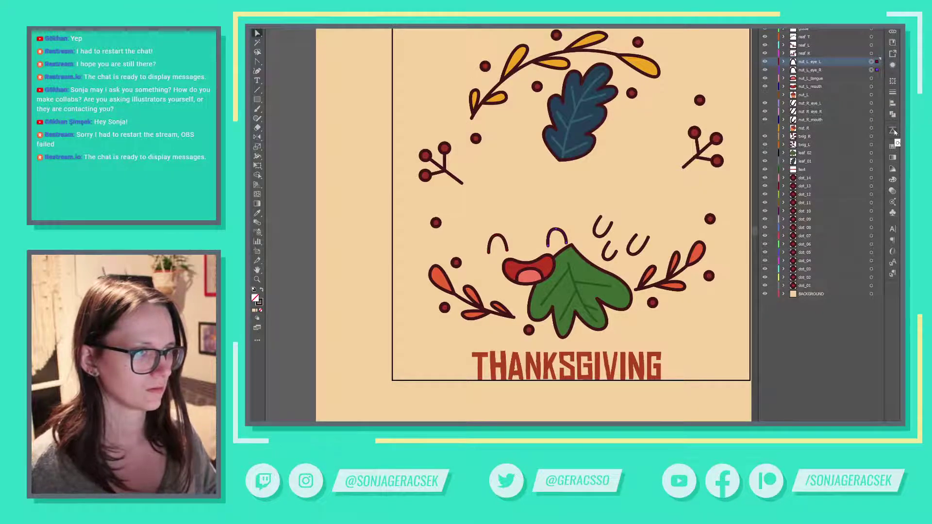
click(893, 131)
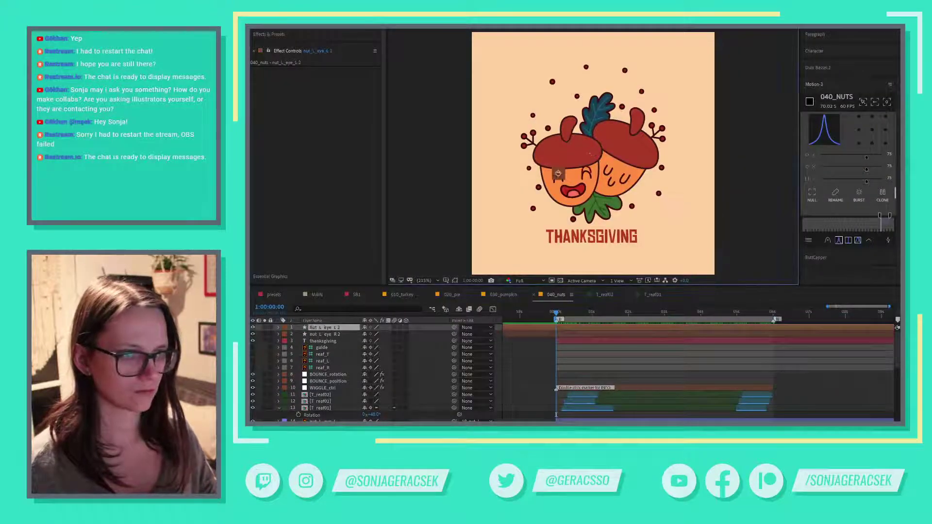
- Move the nut_L_eye_L 2 and nut_L_eye_R 2 layers below the original left-acorn eyes and parent them to nut_L_mouth Outlines
shift+click(518, 336)
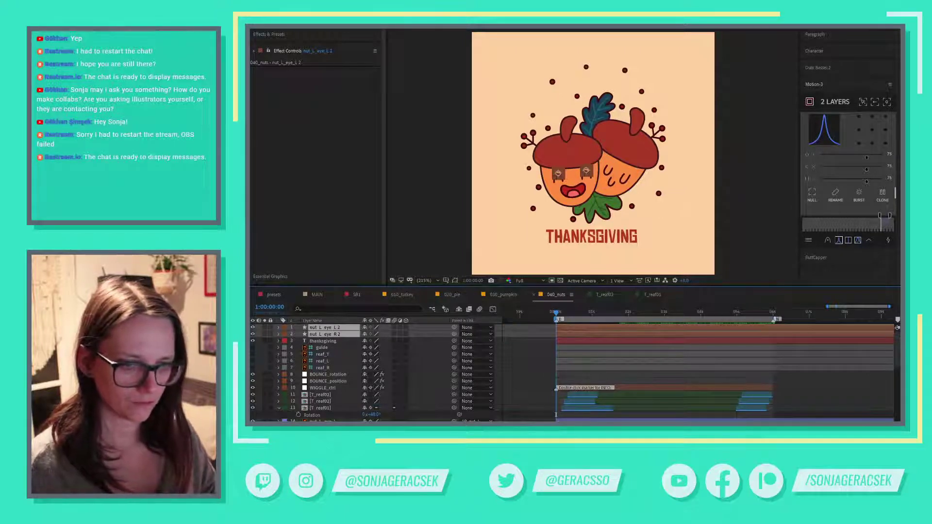
scroll(379, 374, down, 1)
drag(339, 328, 339, 420)
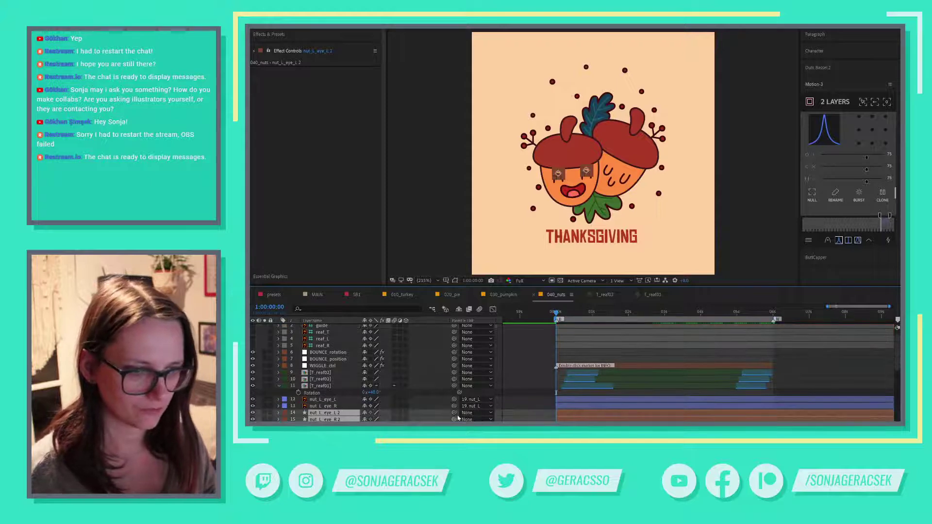
drag(391, 420, 391, 423)
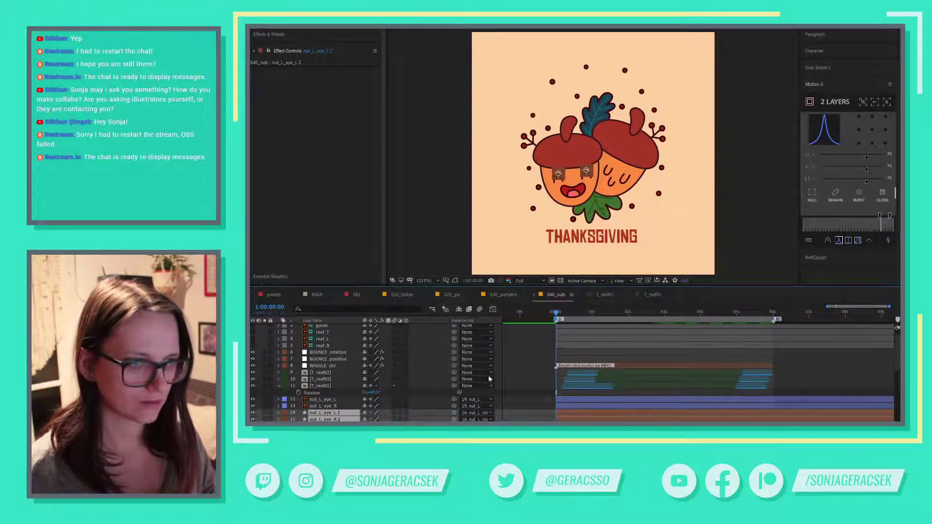
- Set the line caps of the nut_L_eye_L 2 and nut_L_eye_R 2 strokes to round with ButtCapper
scroll(580, 174, up, 4)
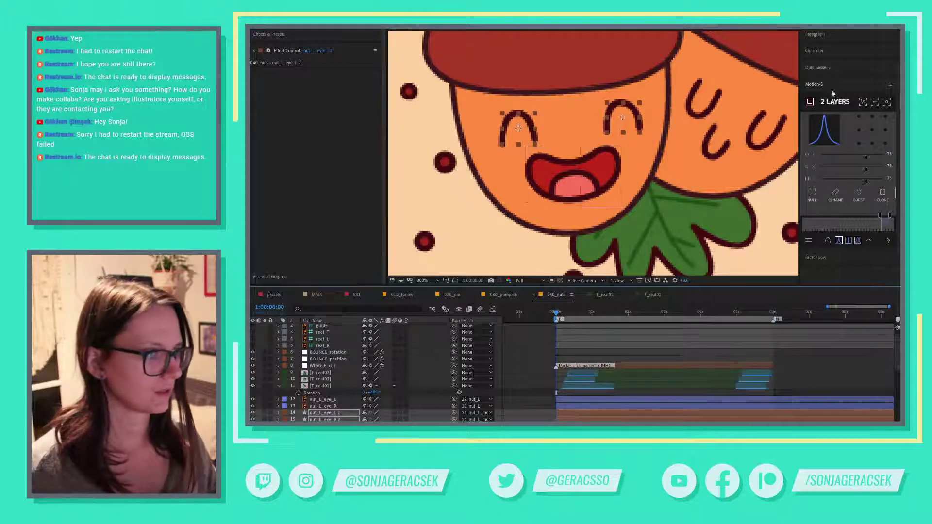
click(815, 258)
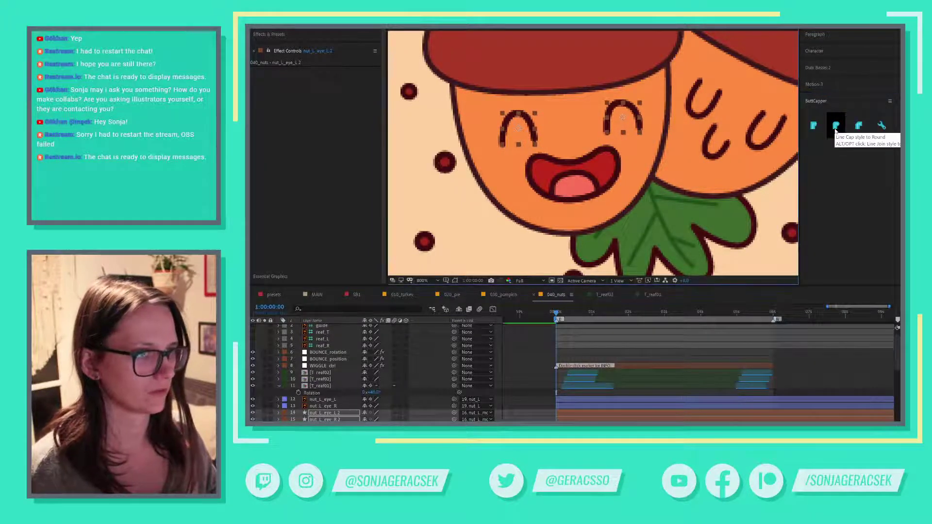
- Check the parent of the original left-acorn eyes and parent nut_L_eye_L 2 and nut_L_eye_R 2 to nut_L
click(328, 406)
shift+click(330, 399)
click(476, 400)
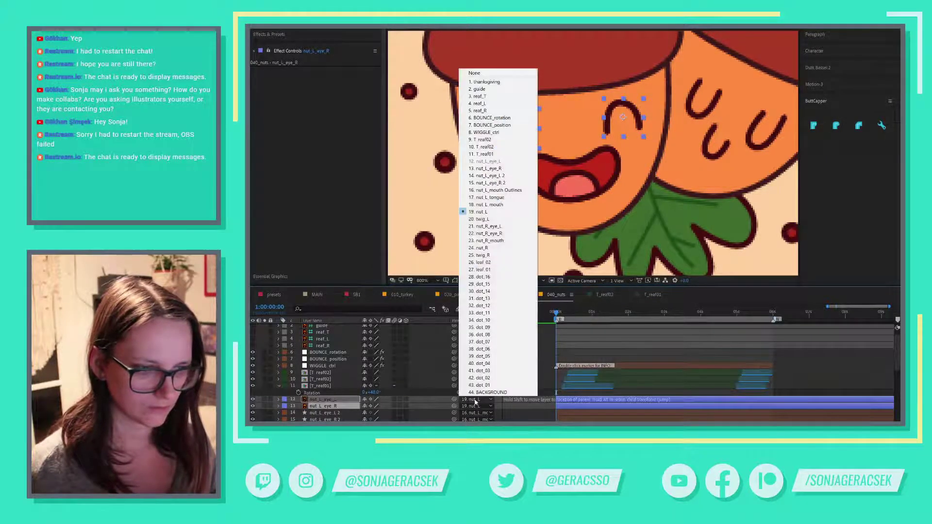
click(348, 417)
click(331, 413)
shift+click(330, 419)
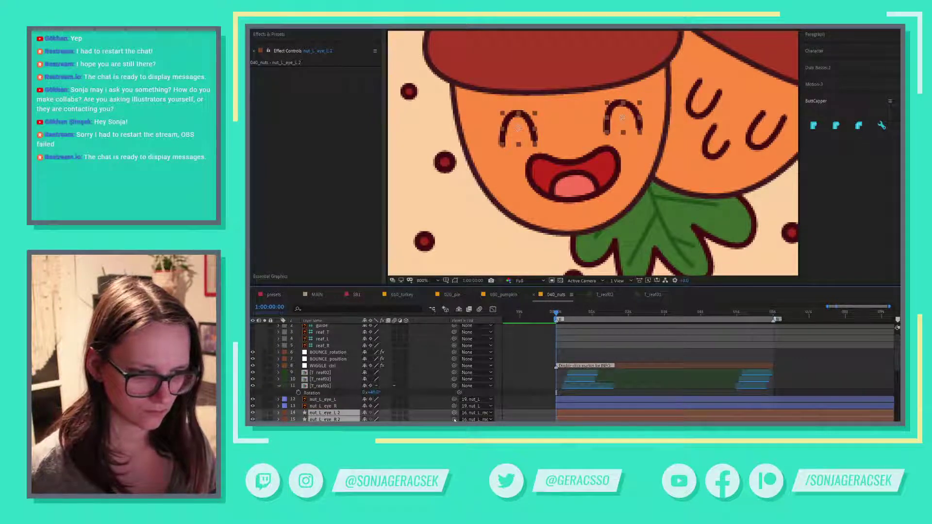
drag(455, 419, 330, 421)
- Turn the original nut_L_eye_L and nut_L_eye_R layers into guide layers and set their label colour to None
click(328, 362)
shift+click(329, 368)
right_click(330, 368)
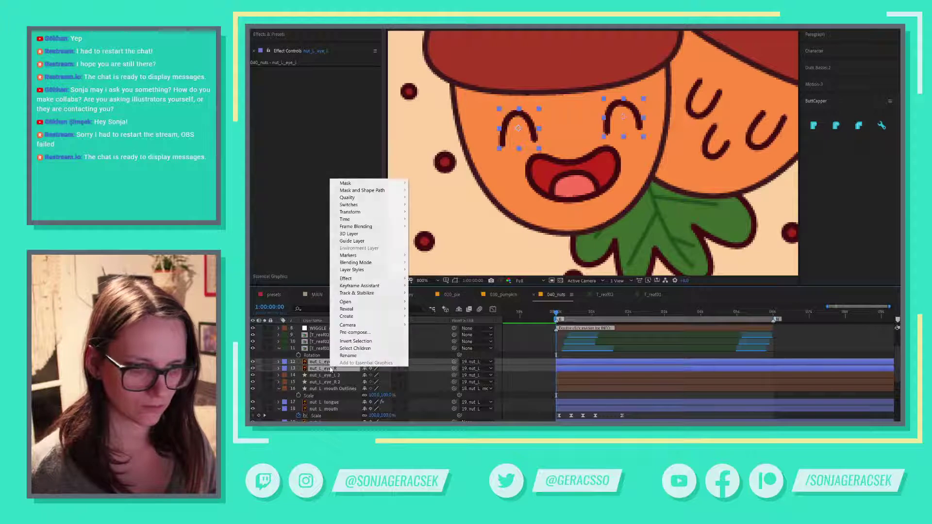
click(353, 243)
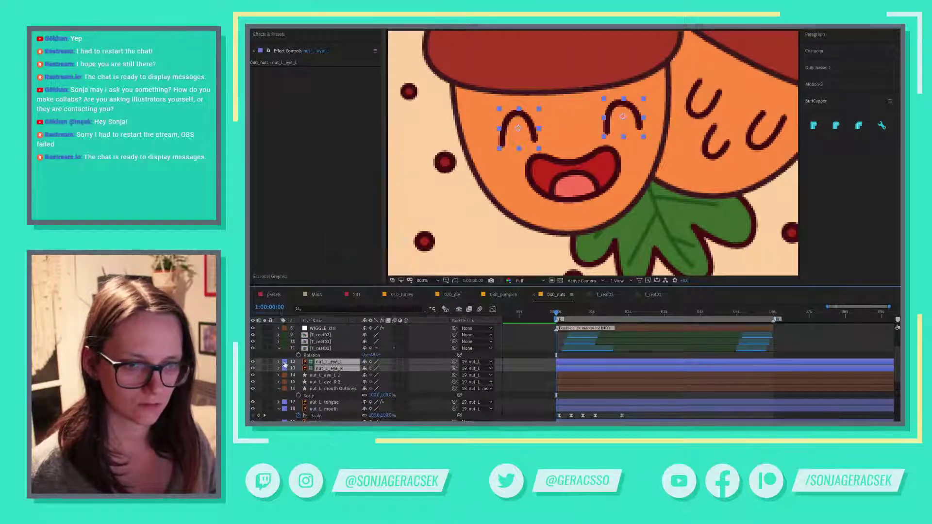
click(283, 365)
click(304, 244)
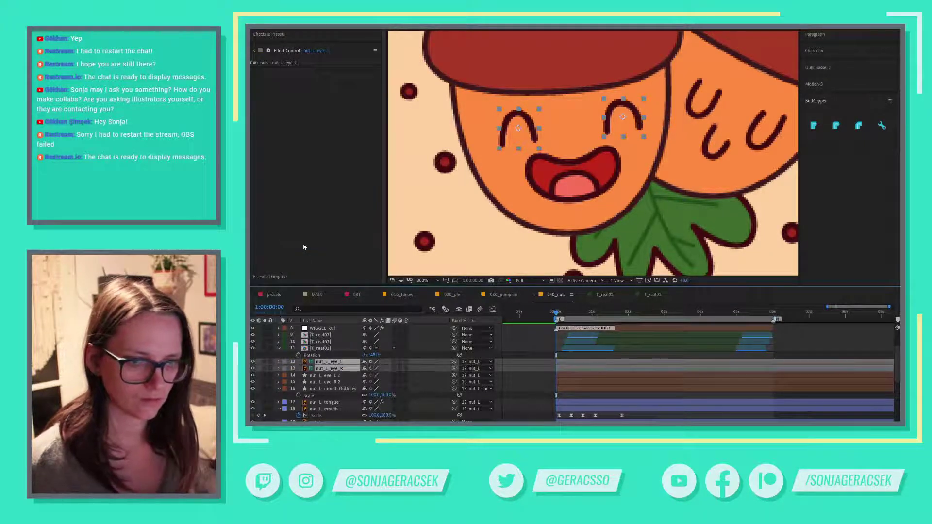
- Place the original left-acorn eyes between reaf_L and reaf_R in the layer stack and move the thanksgiving layer below WIGGLE_ctrl
key(ctrl+shift+bracketright)
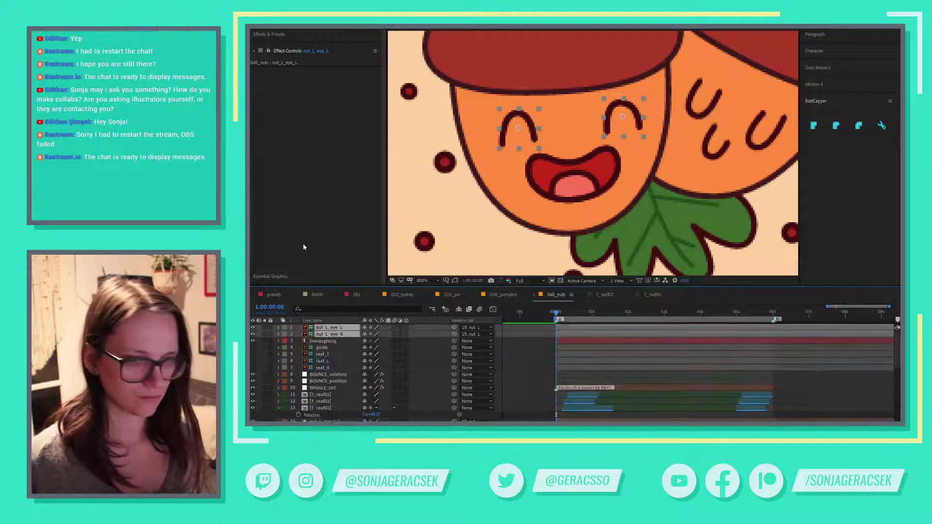
drag(334, 336, 333, 391)
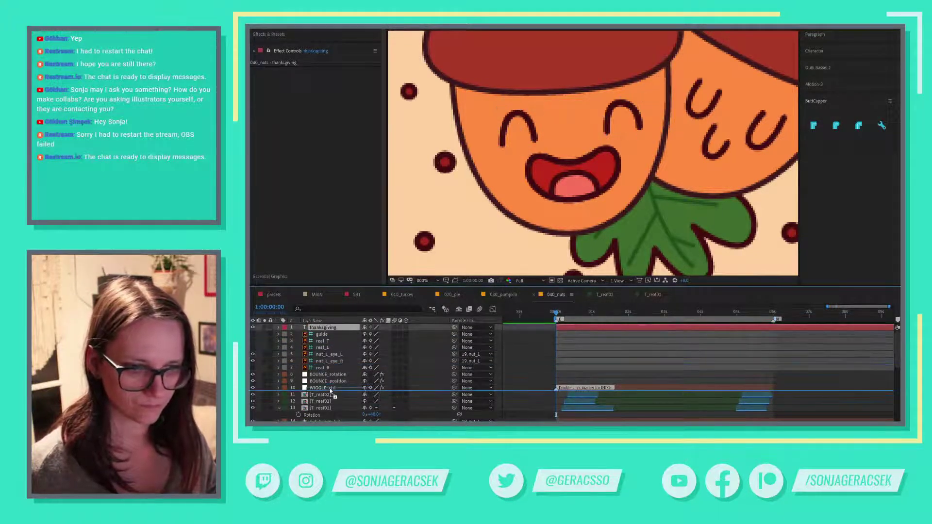
- Set the label colour of the nut_L_eye_L 2 and nut_L_eye_R 2 layers to Blue
scroll(333, 392, down, 5)
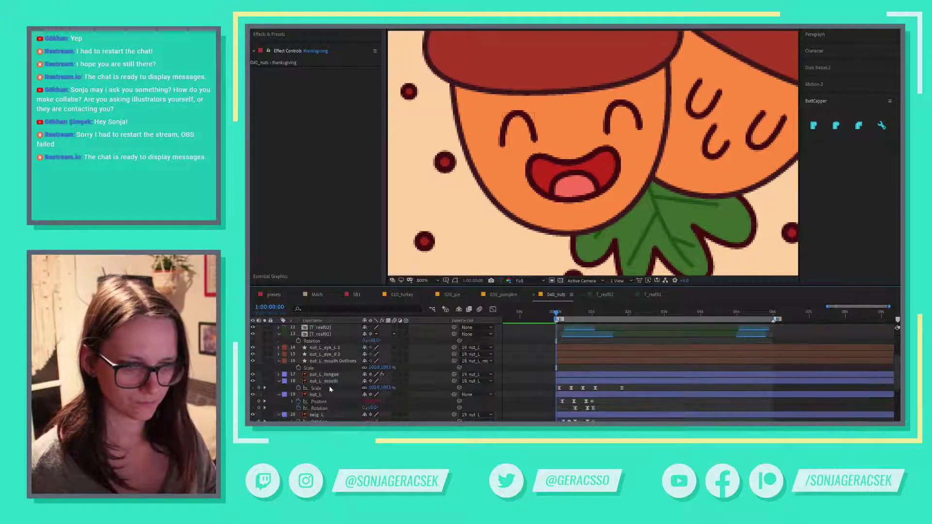
click(325, 348)
shift+click(325, 354)
click(285, 355)
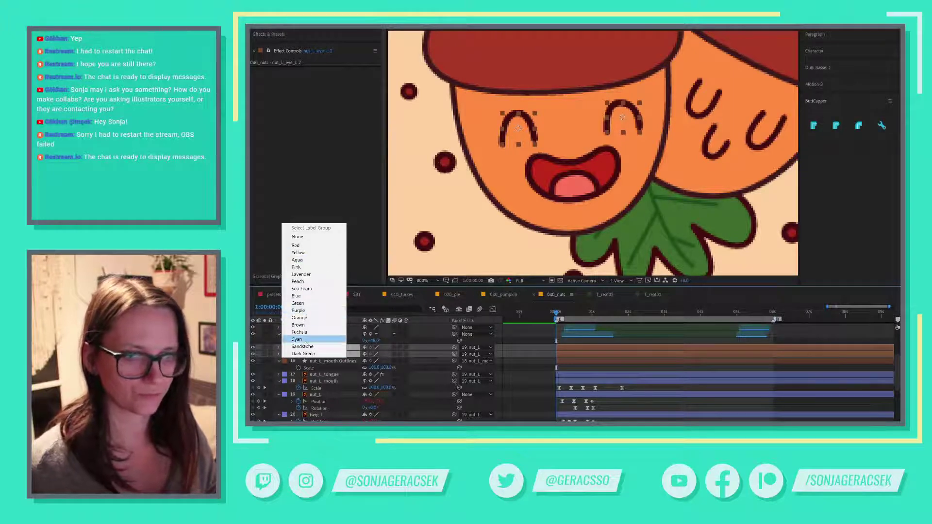
click(301, 296)
click(446, 312)
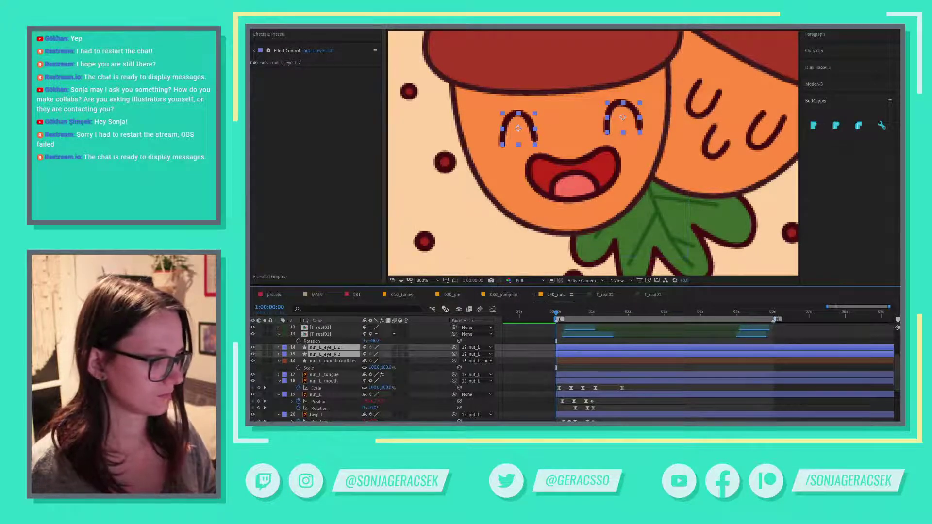
- Switch to Illustrator and transfer the right acorn's two eyes and mouth to After Effects with Overlord
key(shift+slash)
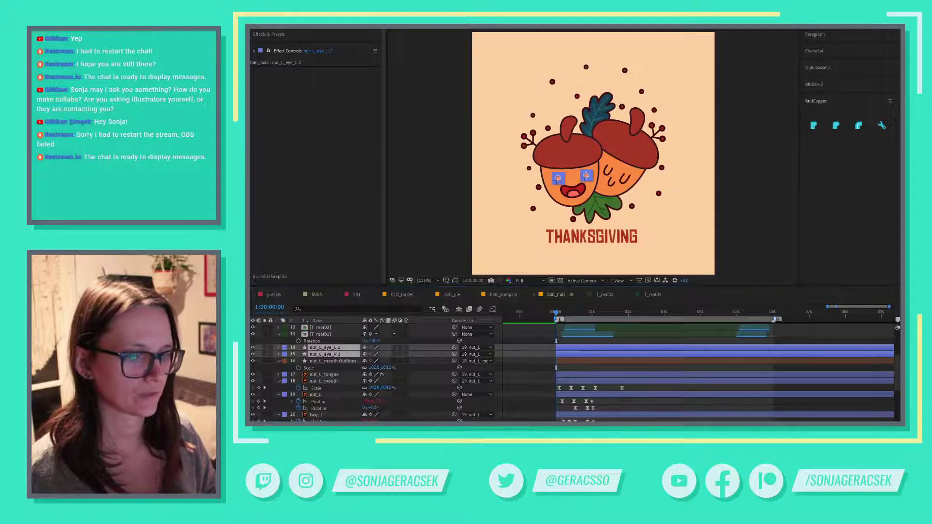
key(alt+Tab)
click(602, 236)
click(607, 254)
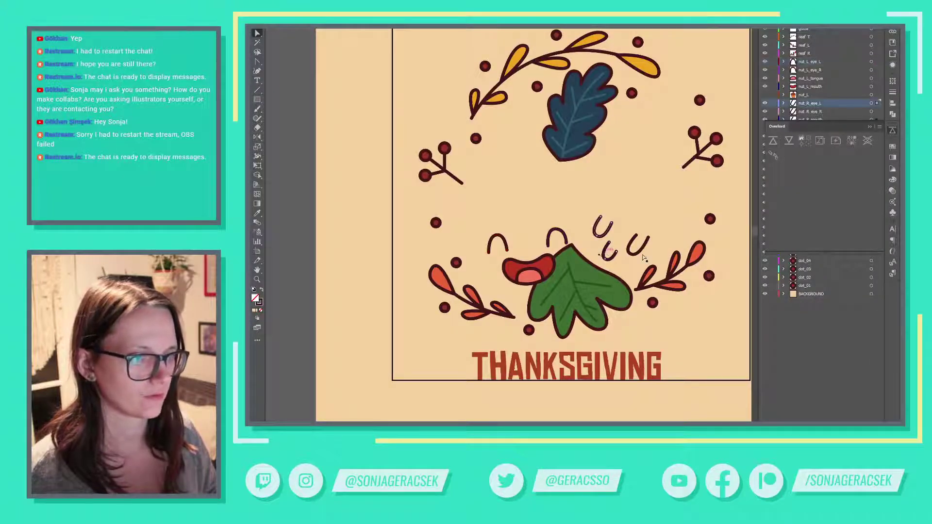
click(774, 140)
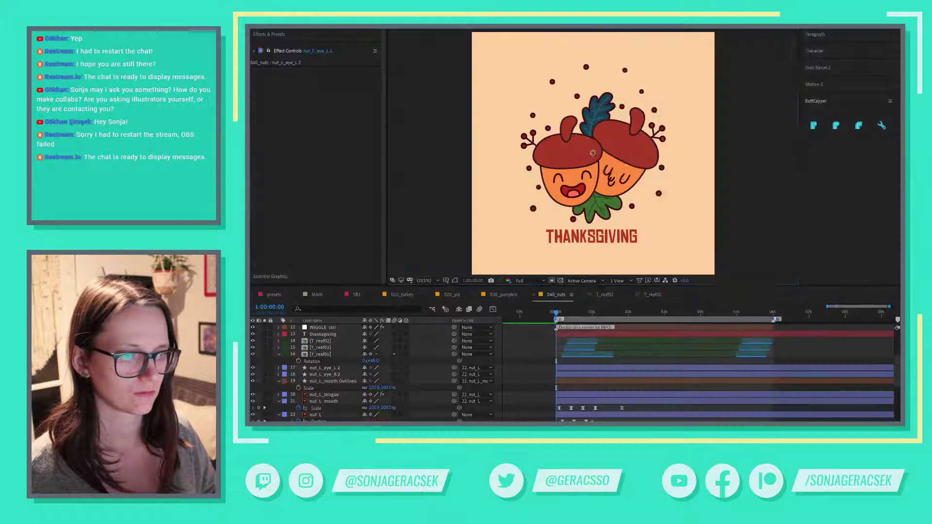
- Set the label colour of the nut_R_eye_L 2, nut_R_eye_R 2 and nut_R_mouth 2 layers to Purple
click(608, 166)
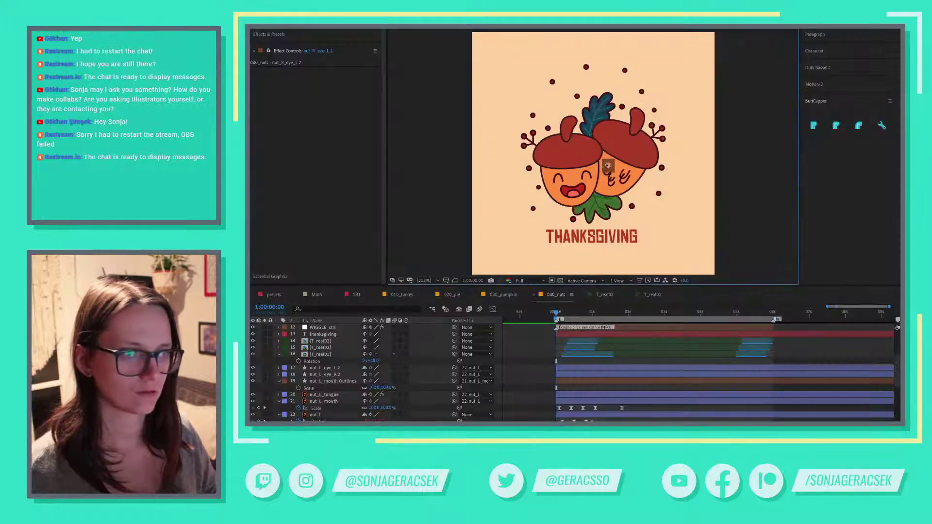
scroll(511, 365, up, 5)
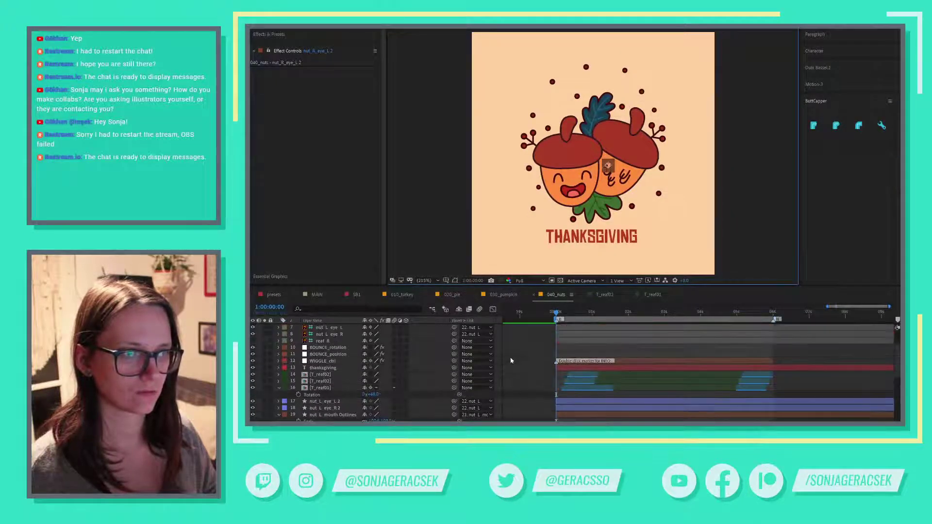
shift+click(333, 341)
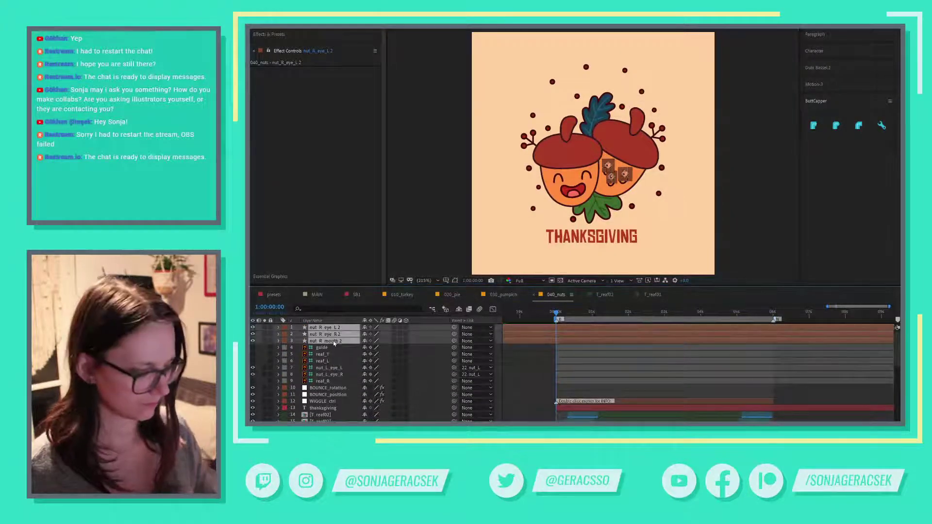
click(286, 328)
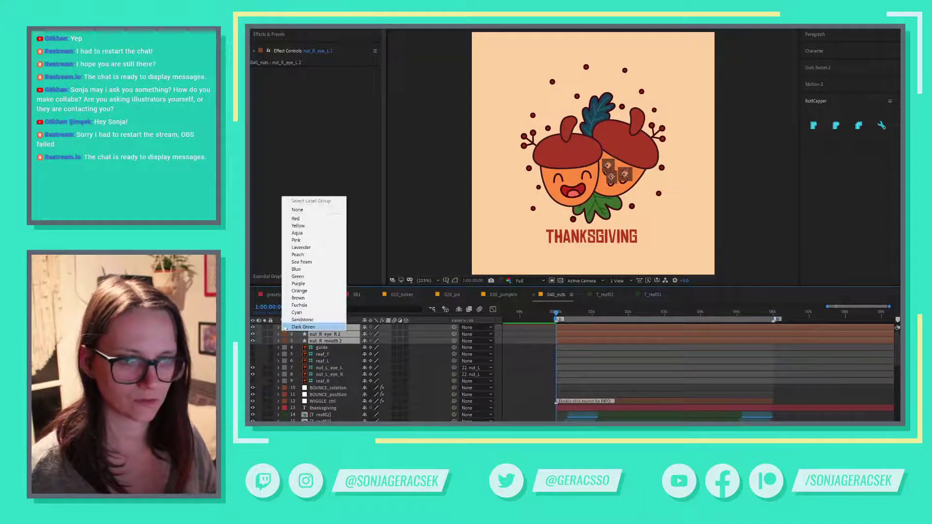
click(301, 284)
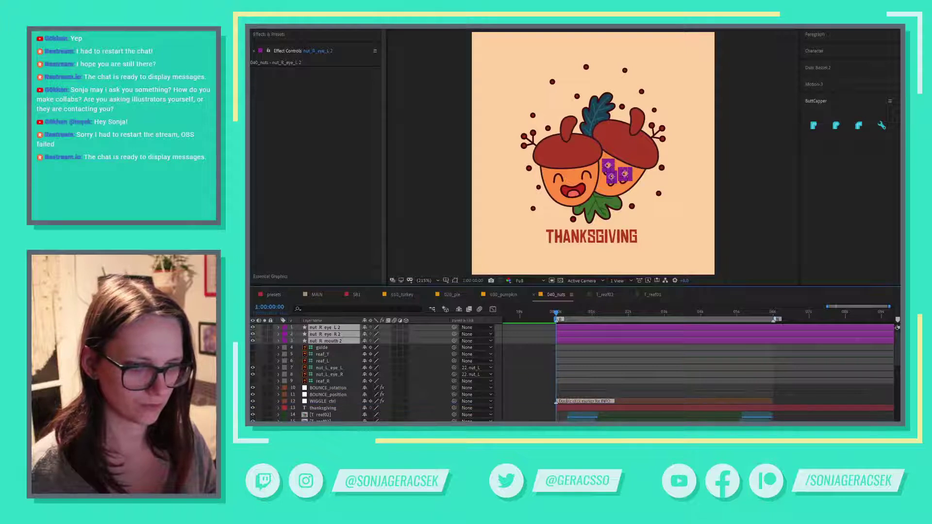
- Move the three new right-acorn face layers directly above the original nut_R_eye_L and parent them to nut_R
scroll(330, 372, down, 3)
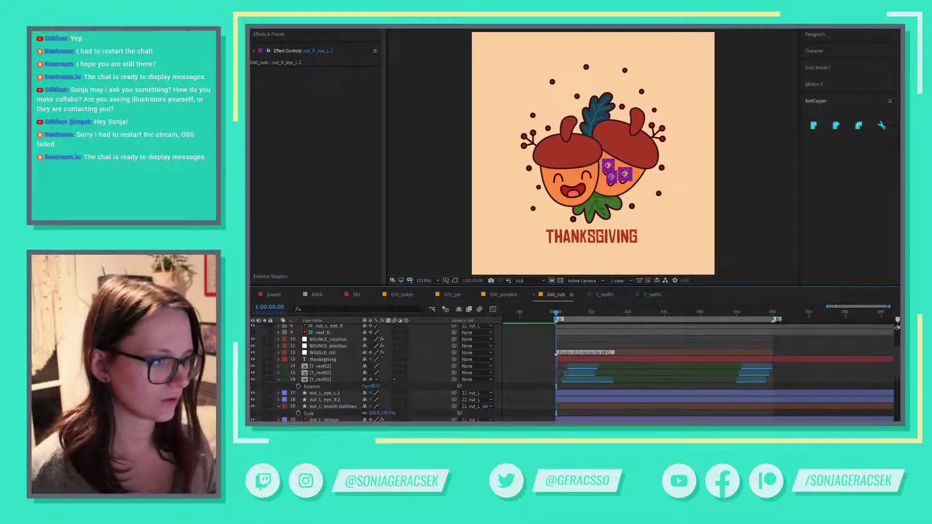
scroll(331, 371, down, 2)
scroll(330, 371, down, 2)
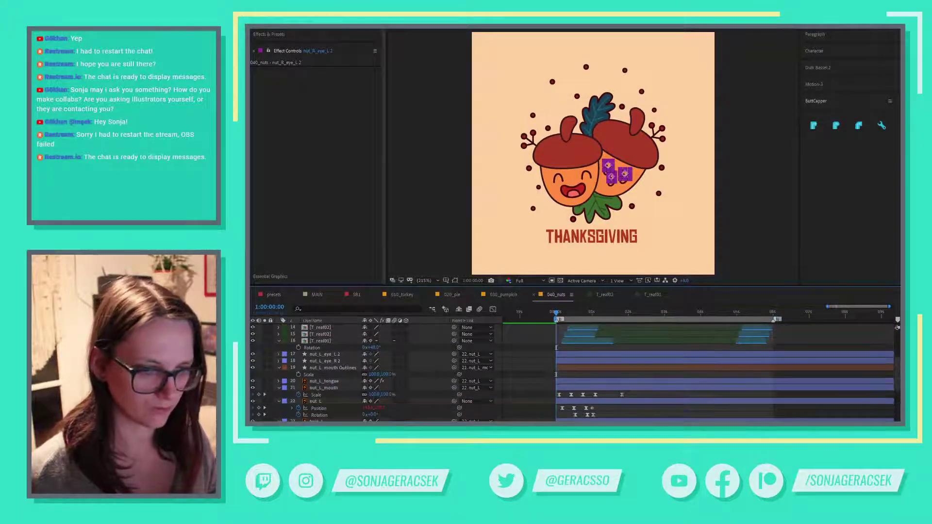
scroll(339, 375, down, 5)
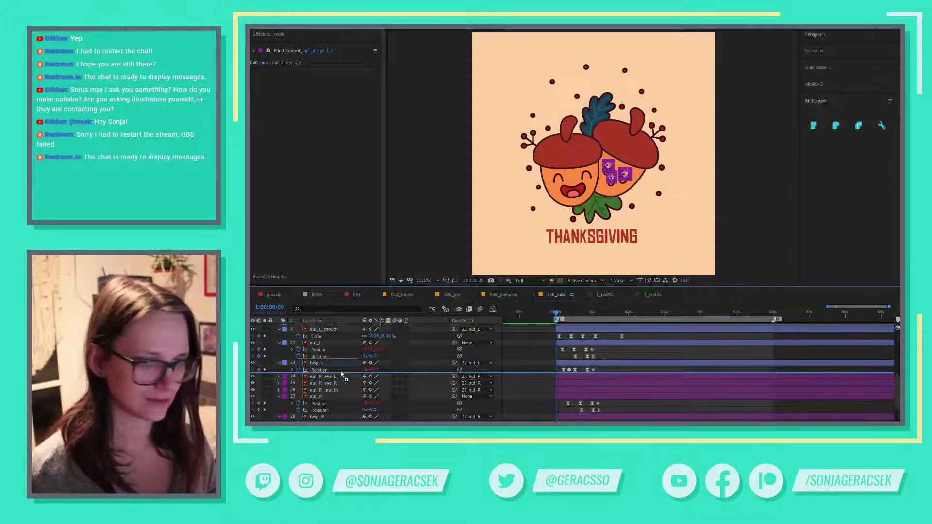
drag(342, 375, 343, 374)
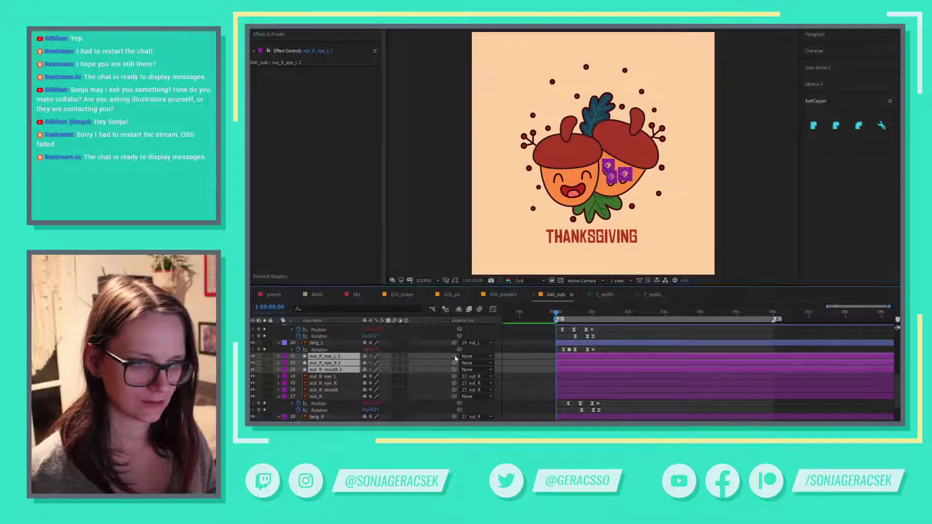
drag(454, 362, 321, 397)
- Nudge the new right-acorn eye and mouth shape layers down to line up with the original artwork
scroll(615, 161, up, 3)
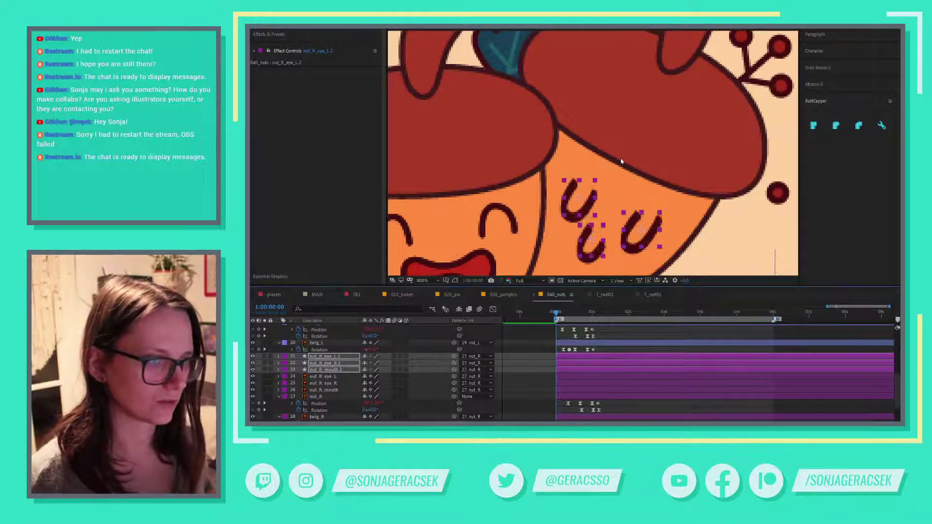
key(shift+Down)
key(shift+Down)
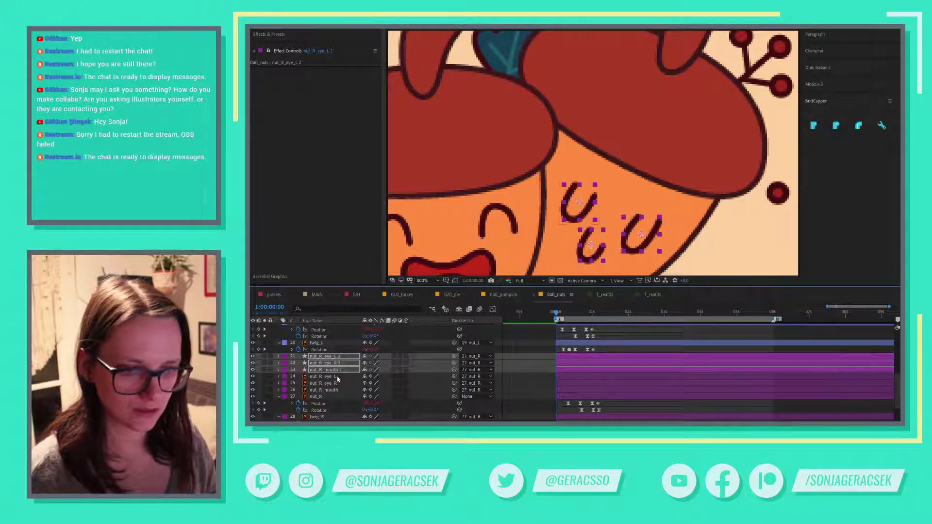
- Turn the original nut_R_eye_L, nut_R_eye_R and nut_R_mouth into guide layers with label None and bring them to the top of the layer stack
drag(338, 379, 338, 393)
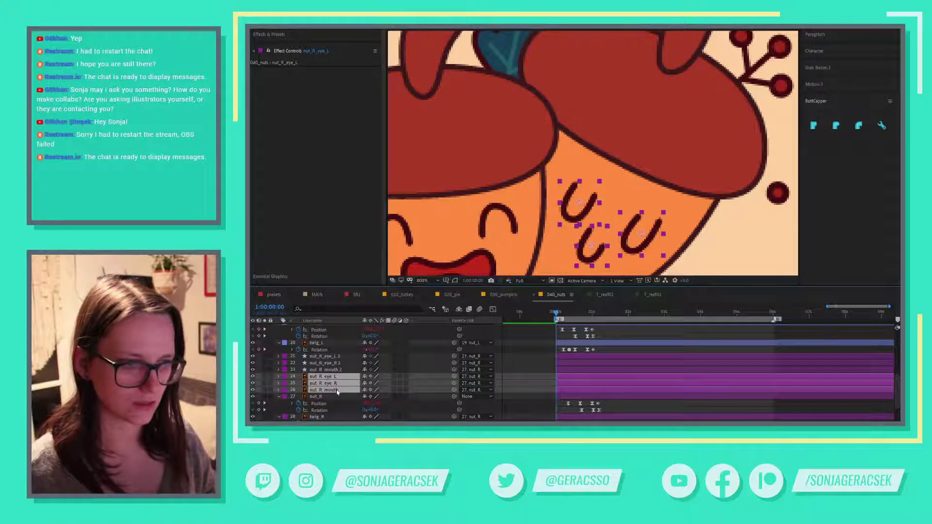
right_click(339, 386)
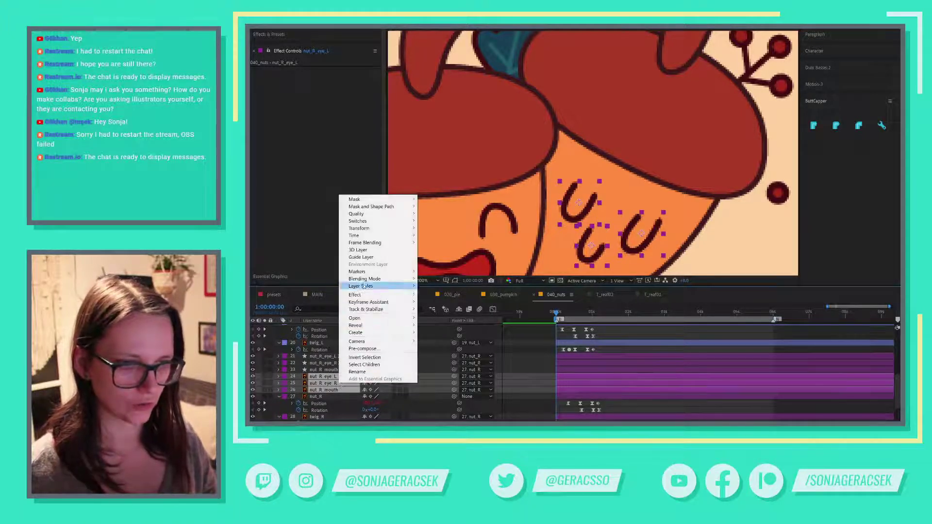
click(369, 258)
click(285, 383)
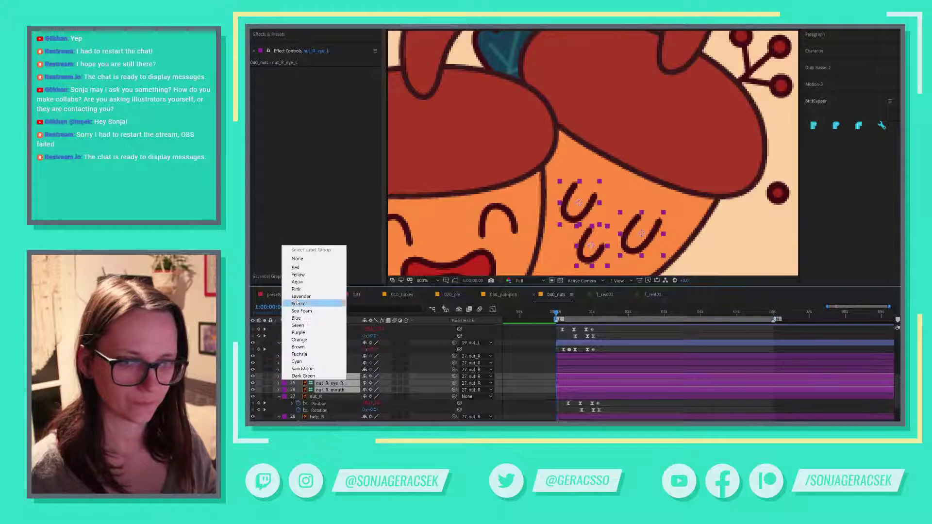
click(298, 259)
key(ctrl+shift+bracketright)
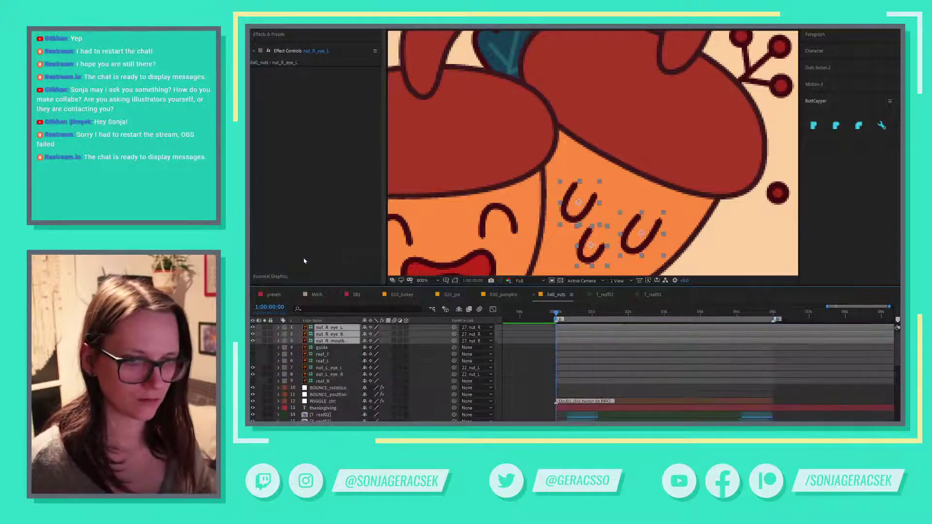
- Hide the original eye and mouth guide layers of the right acorn and the original left-acorn eyes, and save the project
scroll(348, 400, down, 5)
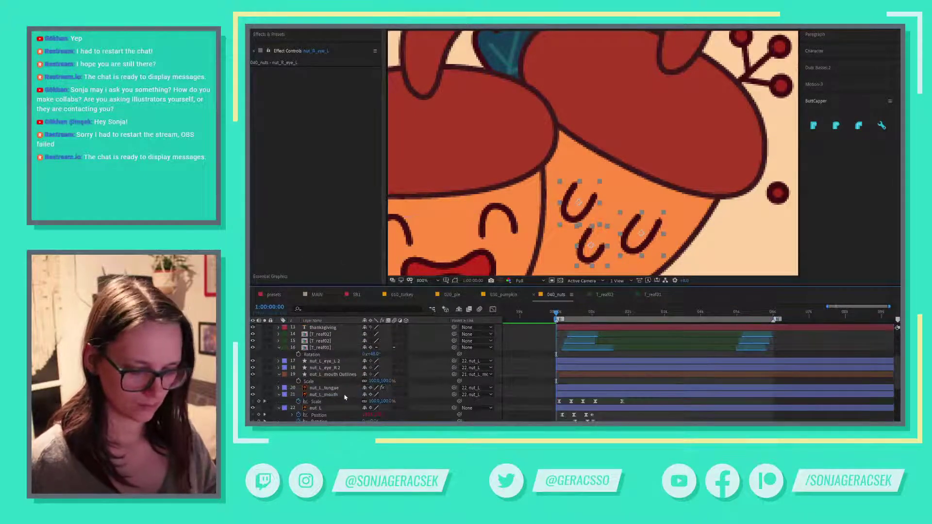
scroll(343, 397, up, 5)
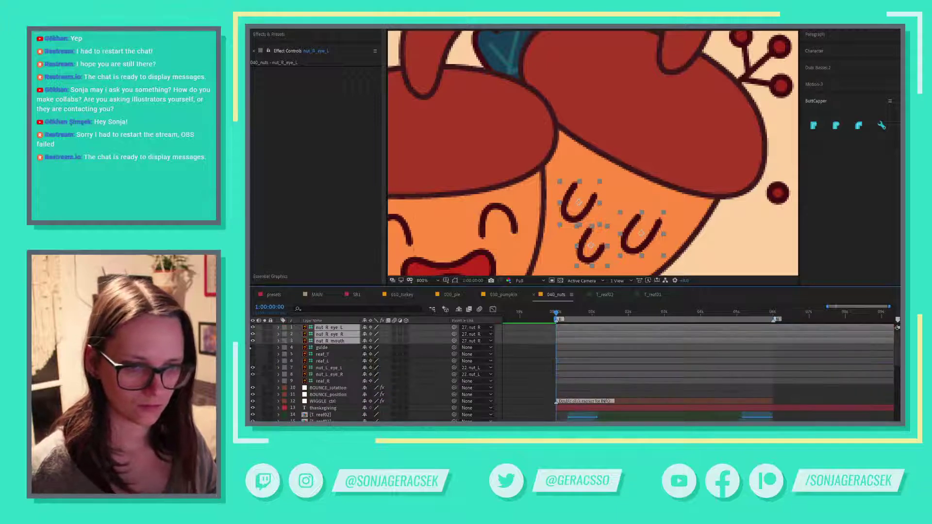
drag(252, 341, 252, 328)
drag(253, 369, 253, 375)
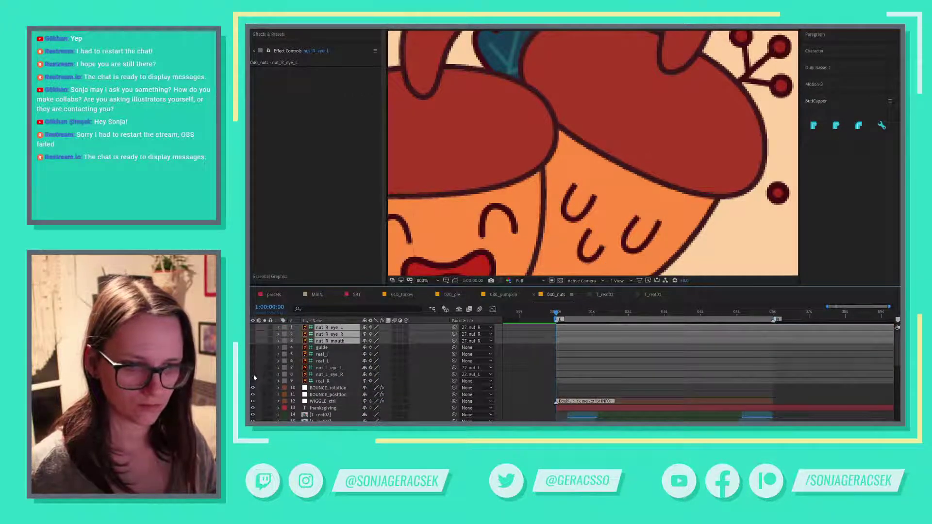
key(ctrl+s)
scroll(374, 386, down, 10)
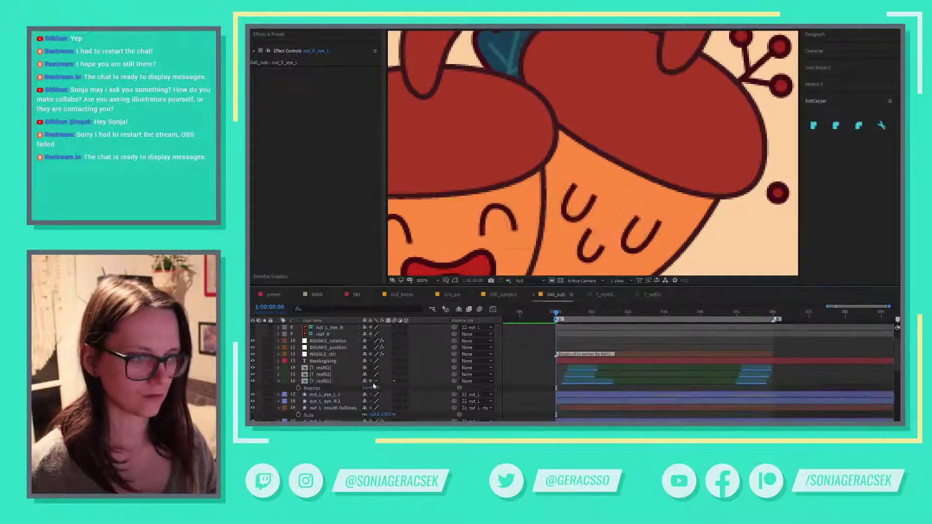
scroll(374, 386, down, 1)
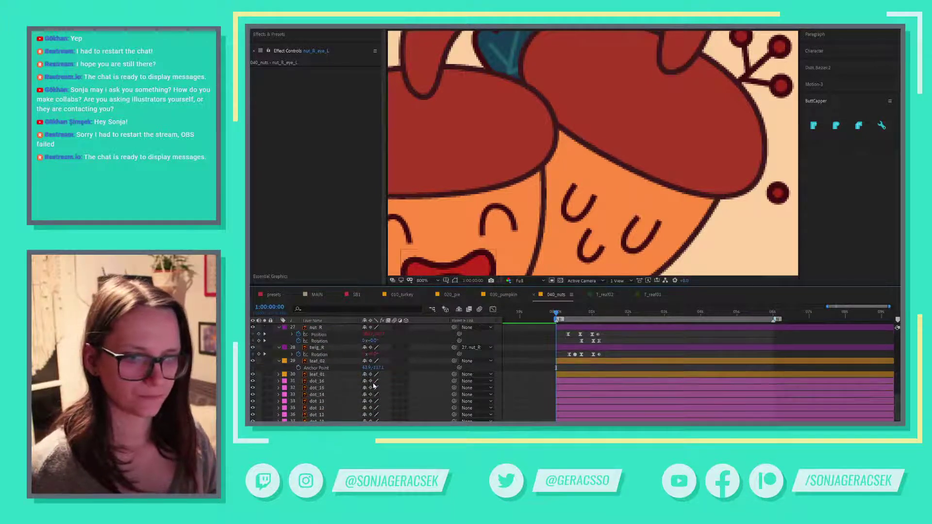
- Copy the animated Trim Paths from pumpkin_eye_L 2 in the 030_pumpkin composition and return to 040_nuts
click(503, 294)
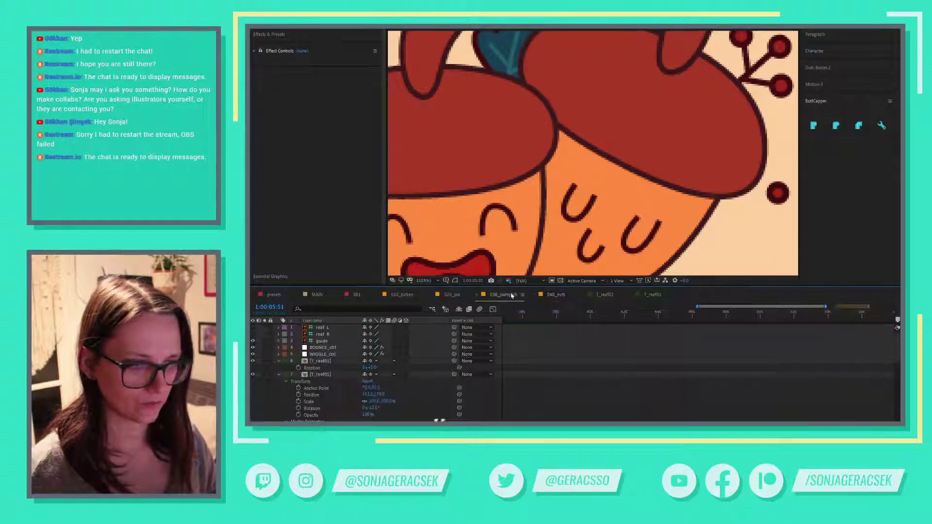
click(598, 175)
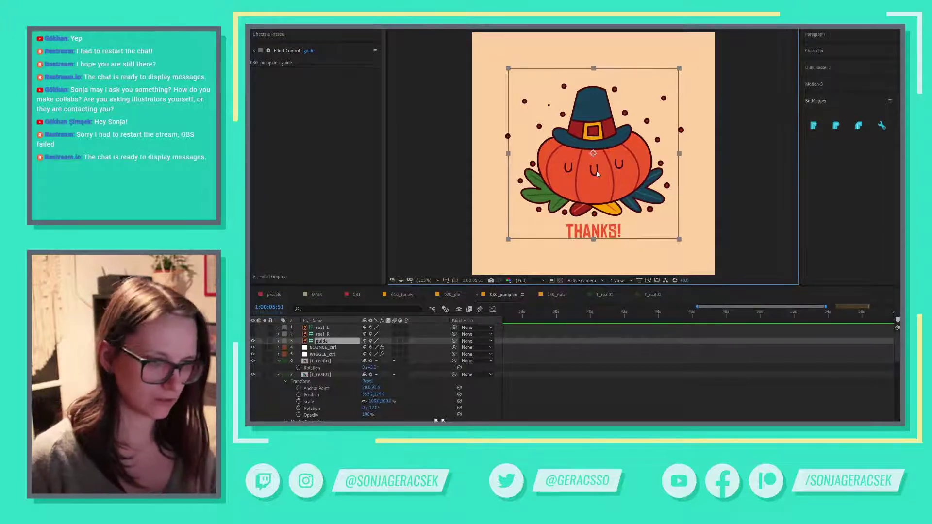
key(u)
key(u)
key(Home)
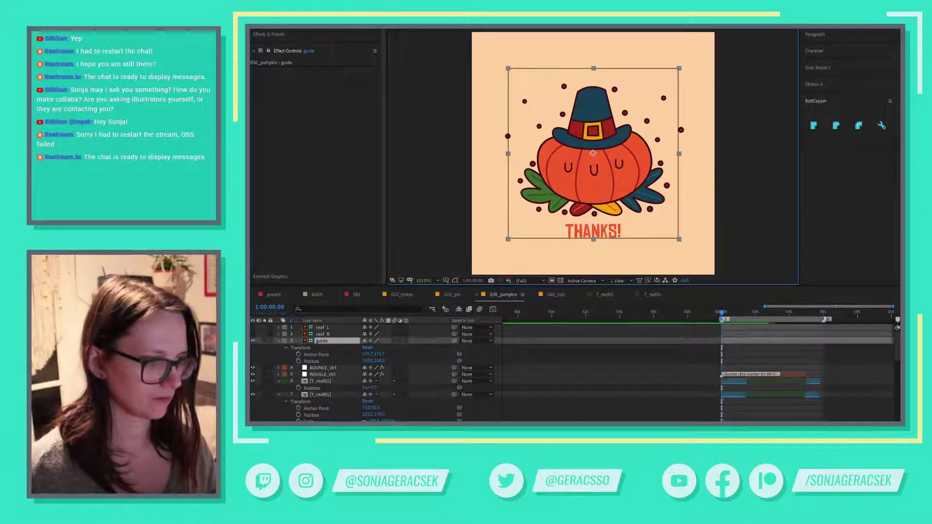
scroll(437, 374, down, 5)
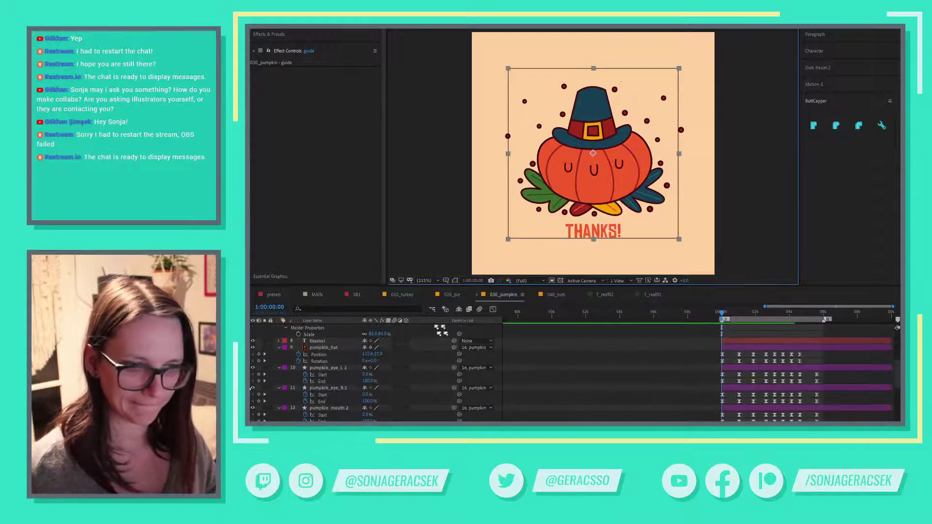
click(342, 368)
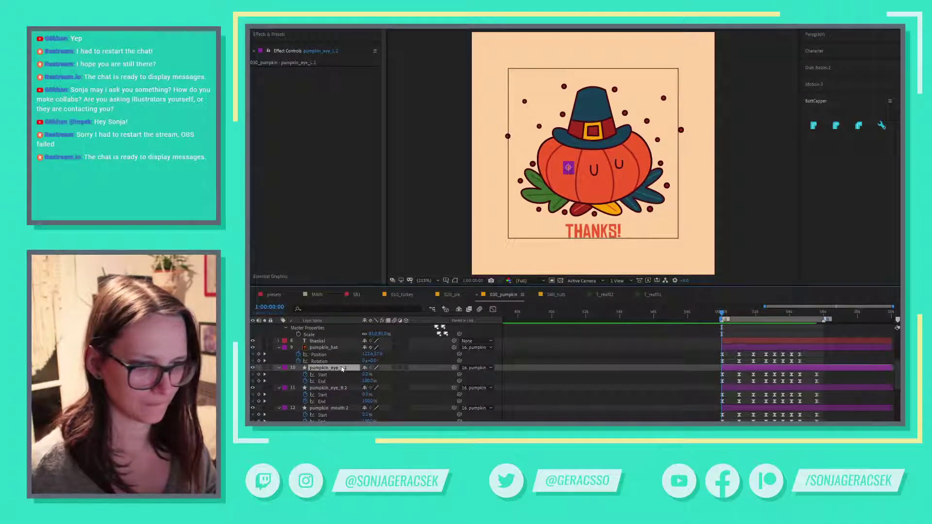
key(u)
key(u)
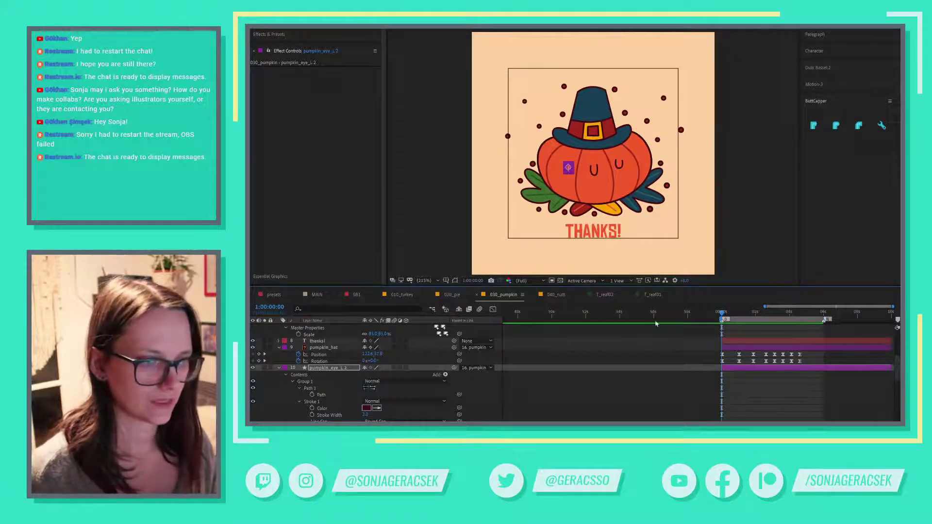
click(655, 296)
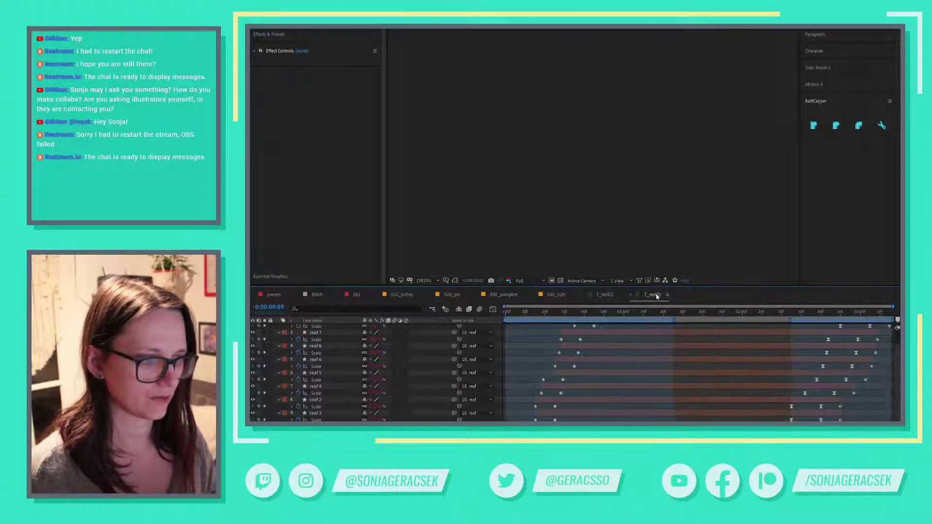
click(584, 295)
click(585, 294)
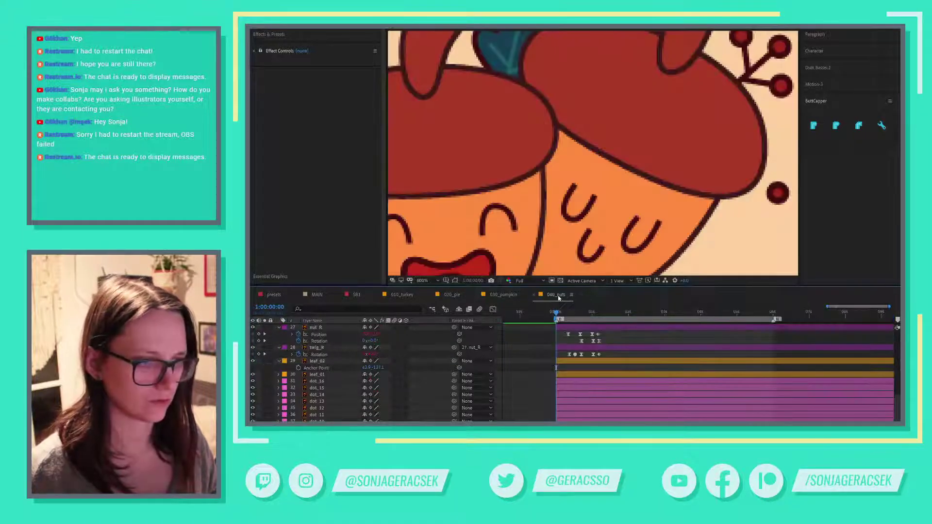
- Paste the pumpkin's Trim Paths animation onto nut_R_eye_L 2, nut_R_eye_R 2 and nut_R_mouth 2 and reveal the keyframes
click(635, 234)
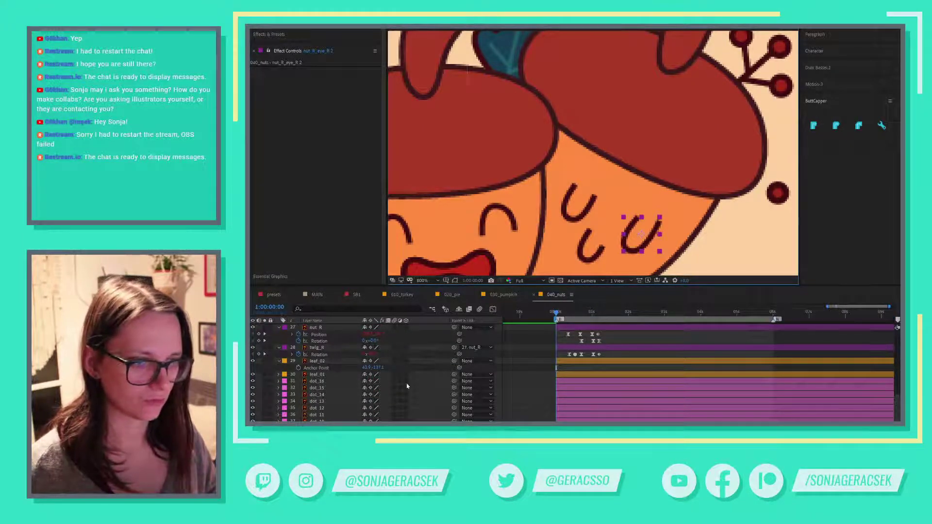
scroll(398, 382, up, 1)
scroll(593, 347, up, 2)
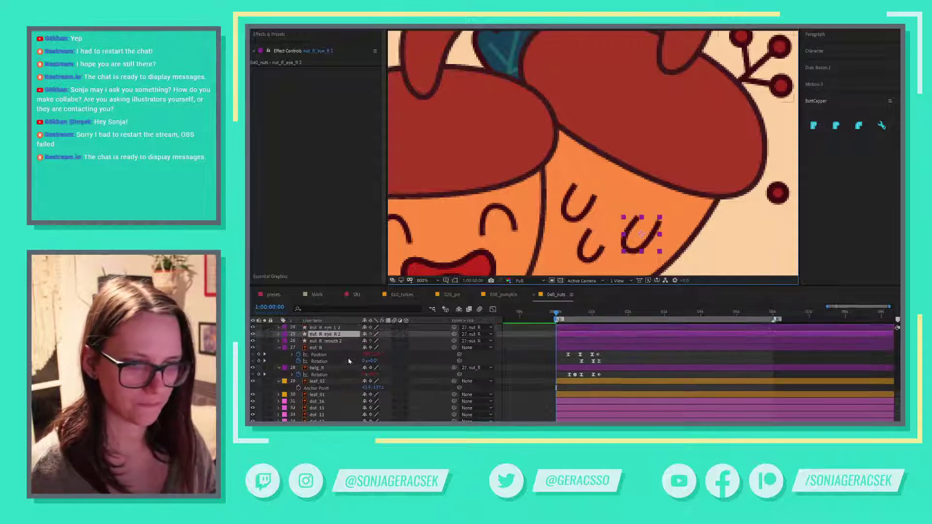
click(325, 341)
shift+click(339, 355)
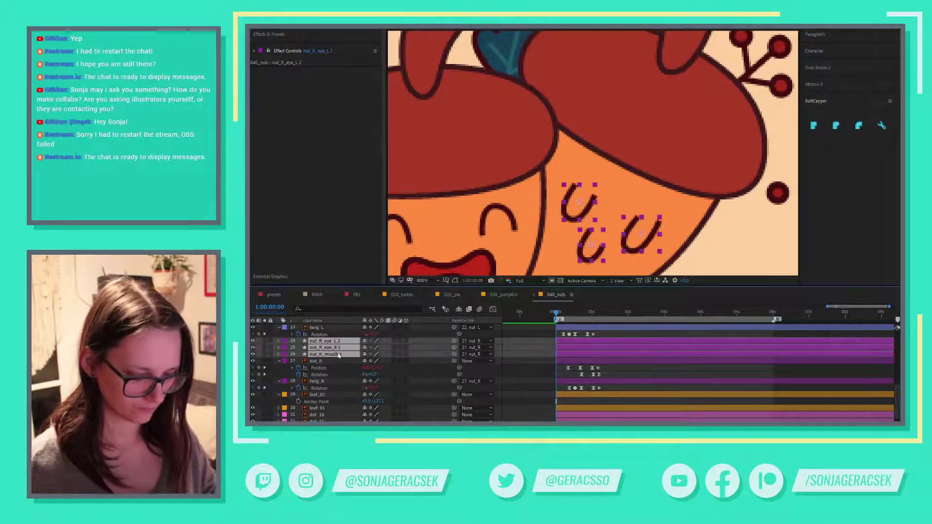
key(alt+shift+p)
key(u)
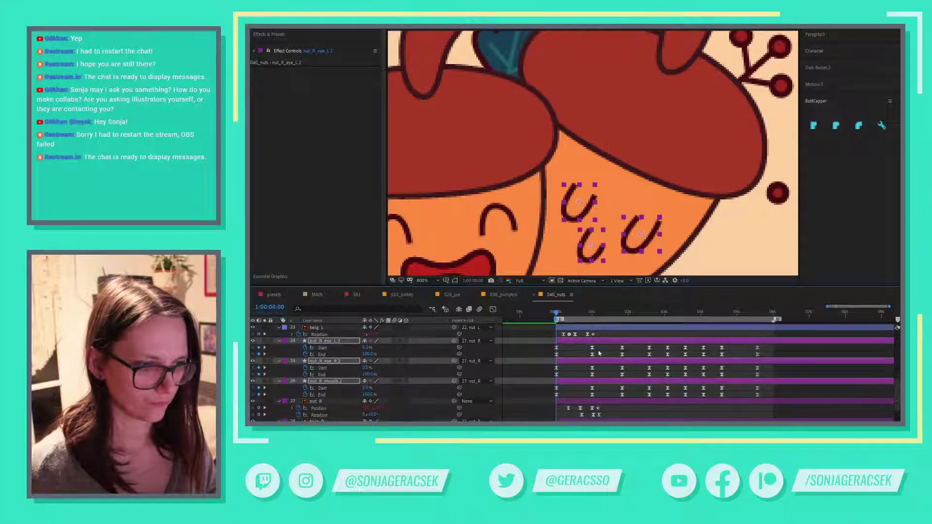
- Shift all Trim Paths Start and End keyframes of the three right-acorn face layers to begin at 1:00:00:25
mouse_move(559, 317)
mouse_down()
mouse_move(587, 313)
mouse_move(568, 316)
mouse_up()
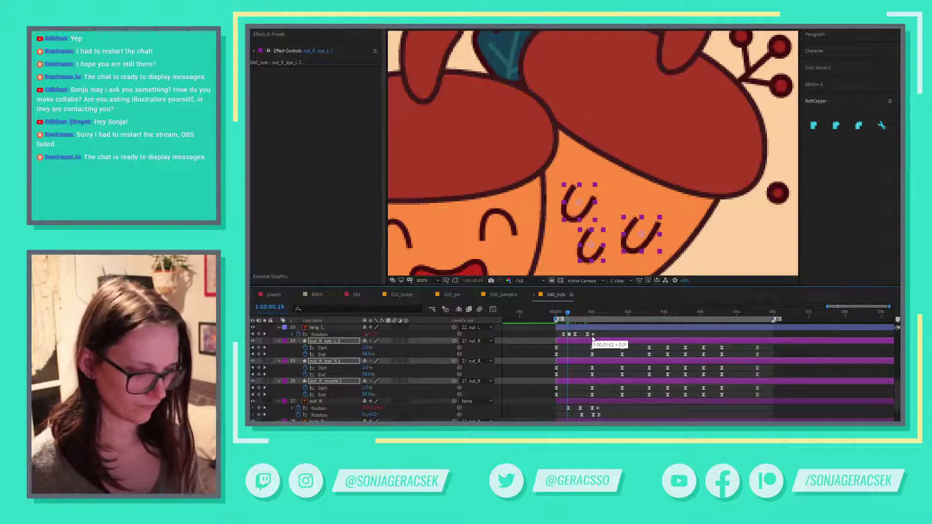
key(Page_Down)
key(Page_Down)
key(Page_Down)
key(Page_Down)
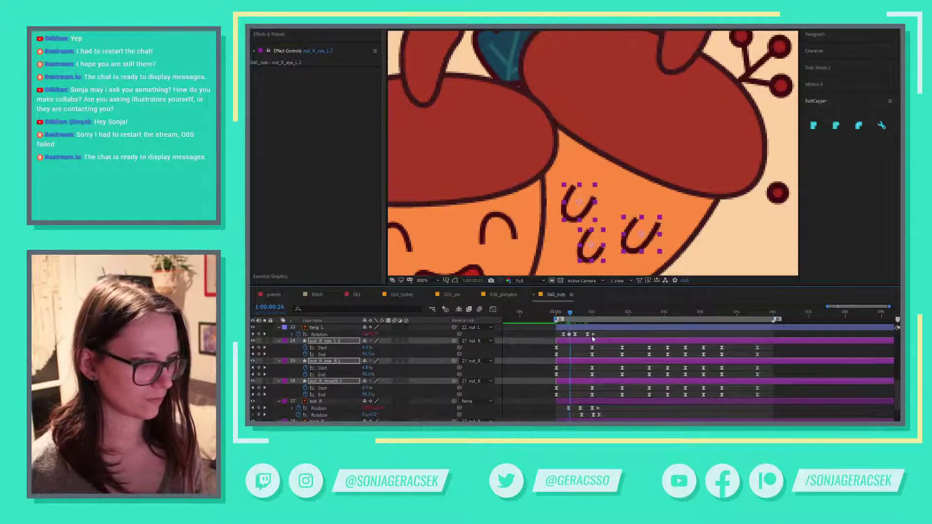
drag(547, 350, 763, 401)
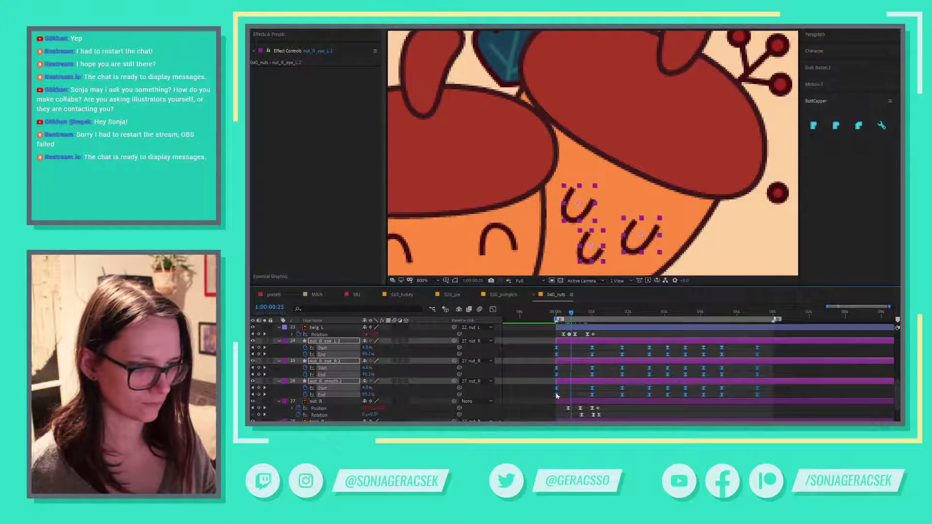
drag(566, 394, 572, 395)
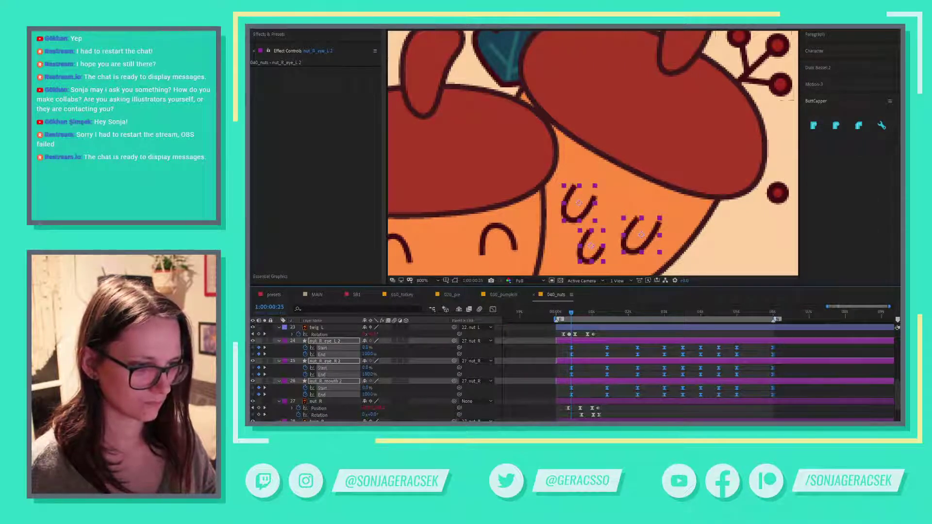
- Preview the right acorn's facial motion and delete all Start and End keyframes from its three face layers
drag(577, 316, 627, 322)
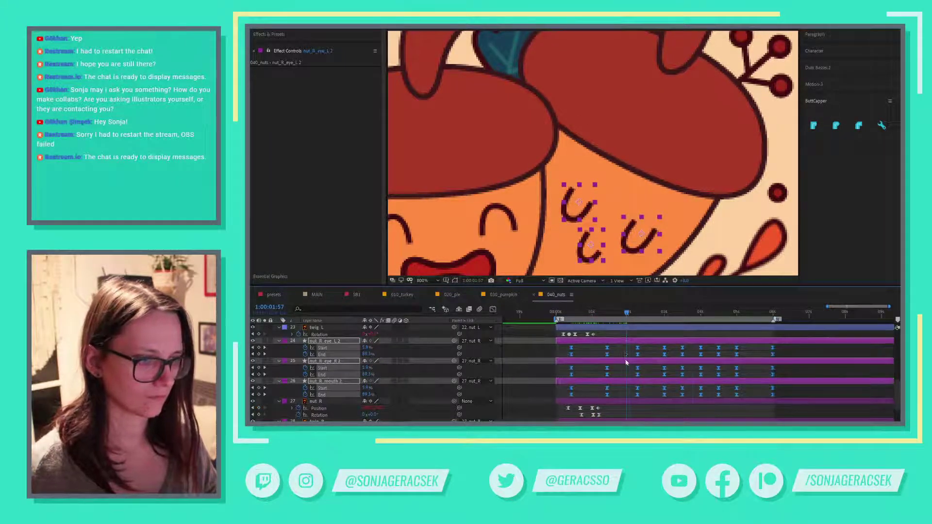
scroll(626, 360, down, 2)
drag(626, 350, 792, 401)
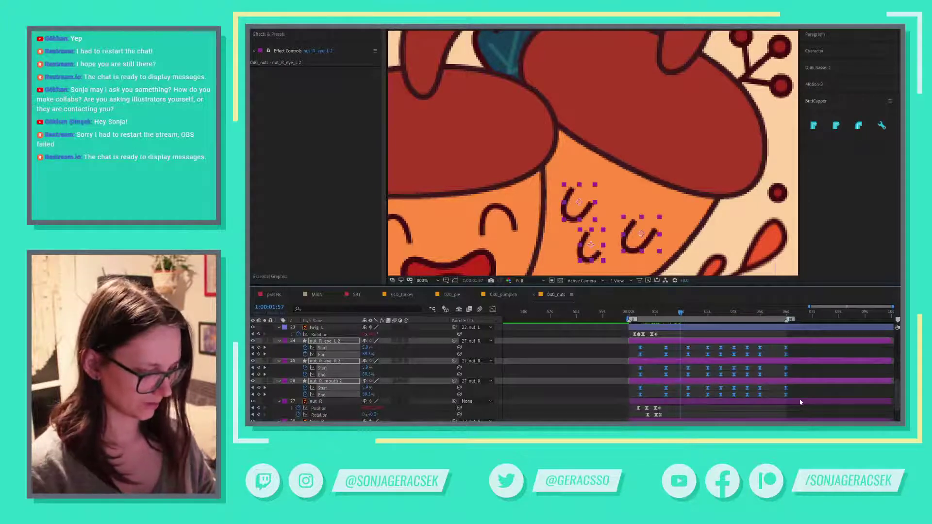
key(Delete)
- Copy the animated Trim Paths 1 from pie_eye_R 2 in the 020_pie composition and return to 040_nuts
click(452, 294)
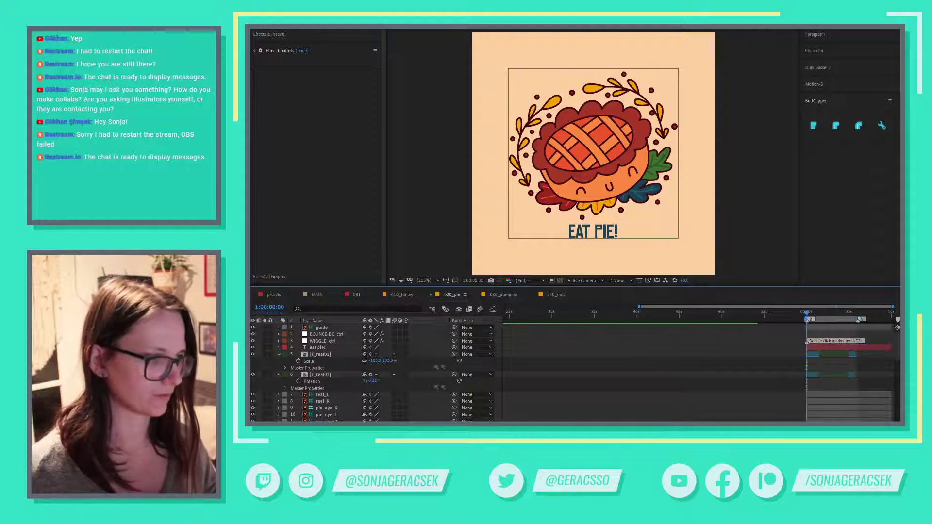
key(=)
scroll(817, 406, down, 3)
scroll(819, 407, down, 3)
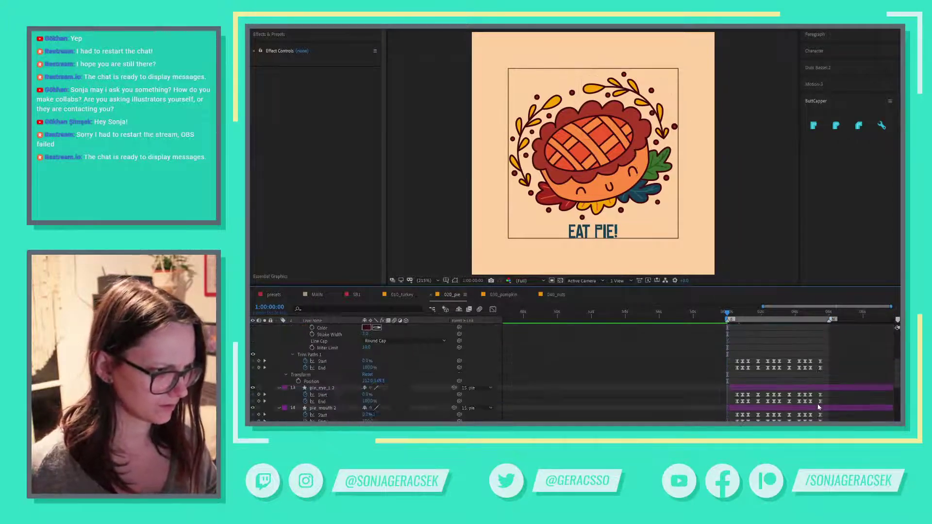
click(312, 356)
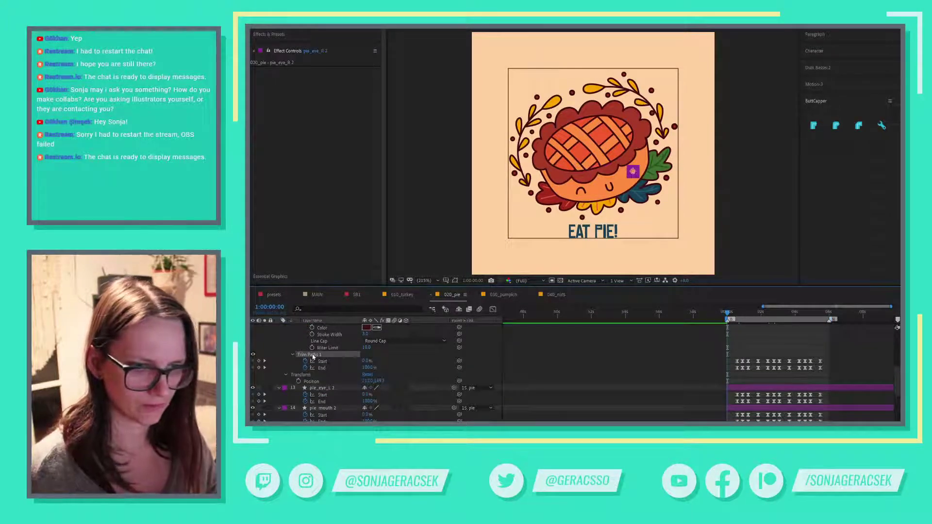
click(557, 295)
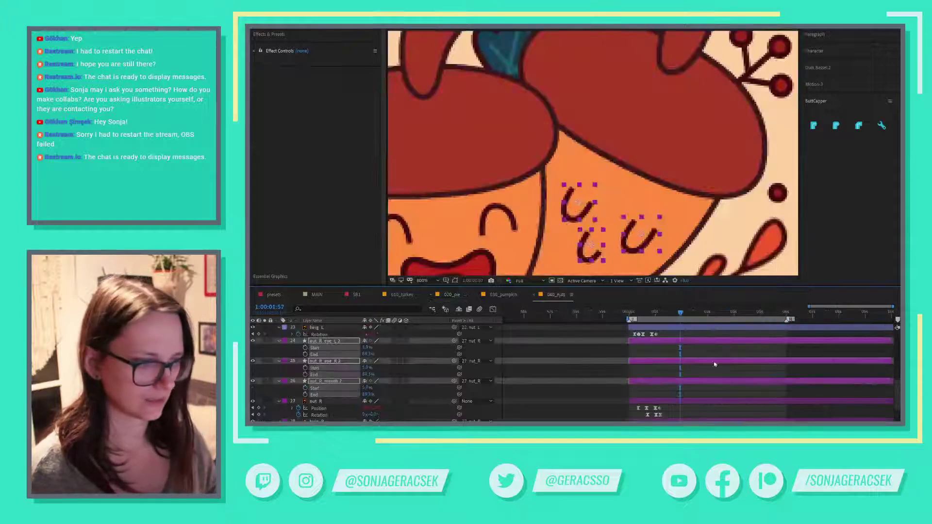
- Paste the pie's Trim Paths animation onto the right acorn's two eye layers and mouth layer, starting at 1:00:00:25
drag(639, 315, 638, 315)
scroll(636, 387, up, 2)
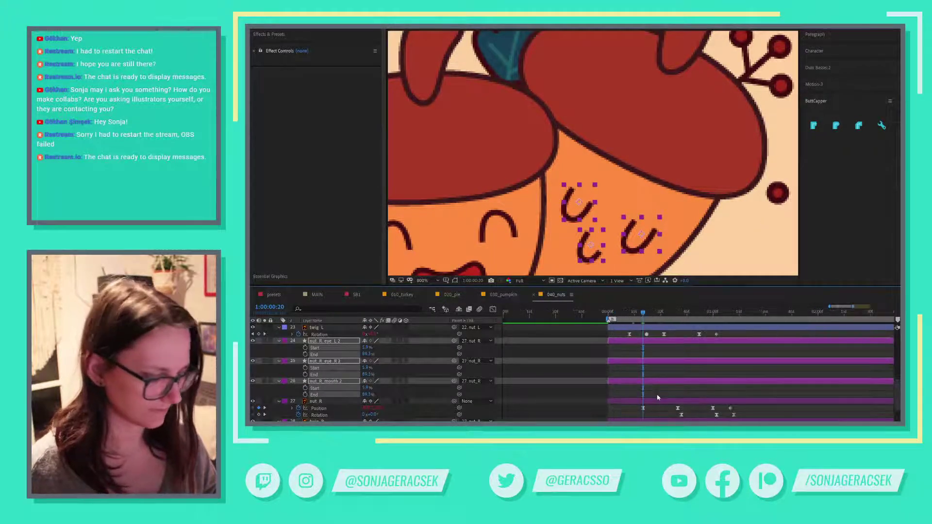
key(Page_Down)
key(Page_Down)
key(Page_Down)
key(Page_Down)
key(Page_Down)
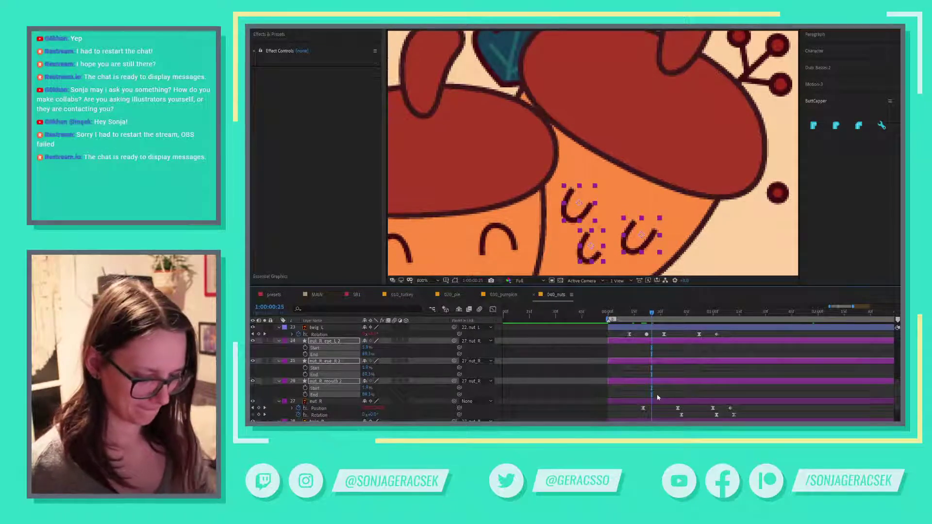
key(ctrl+v)
scroll(704, 379, down, 3)
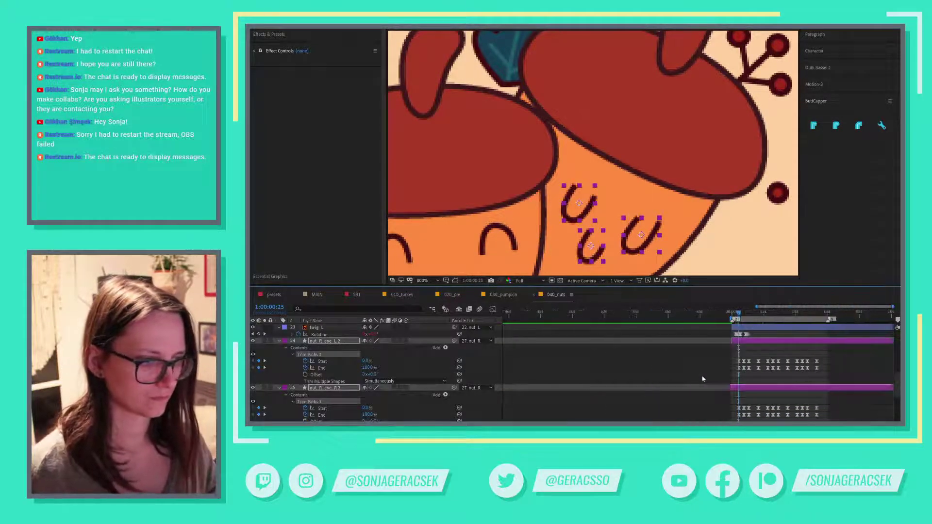
- Clone the nut_R Position and Rotation keyframes and the twig_R Rotation keyframes at 1:00:02:10 using Motion 3
scroll(838, 384, up, 1)
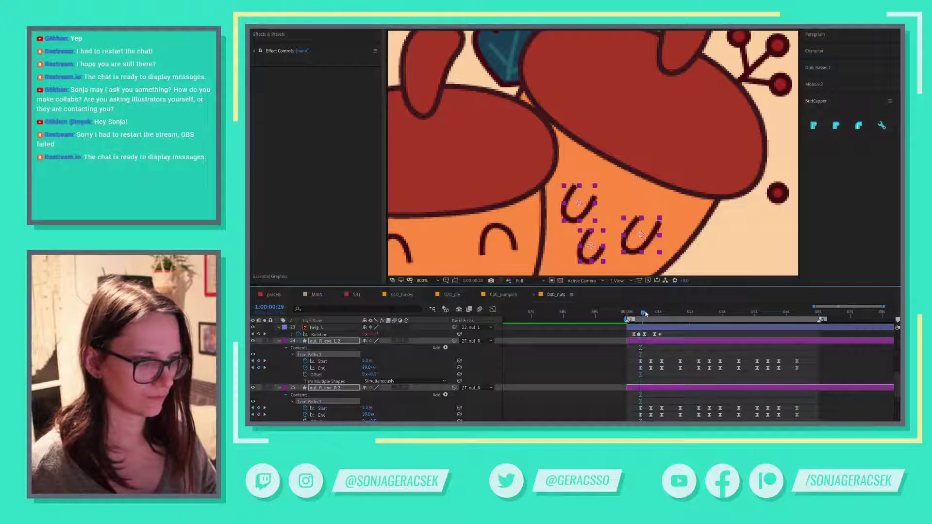
drag(646, 315, 696, 327)
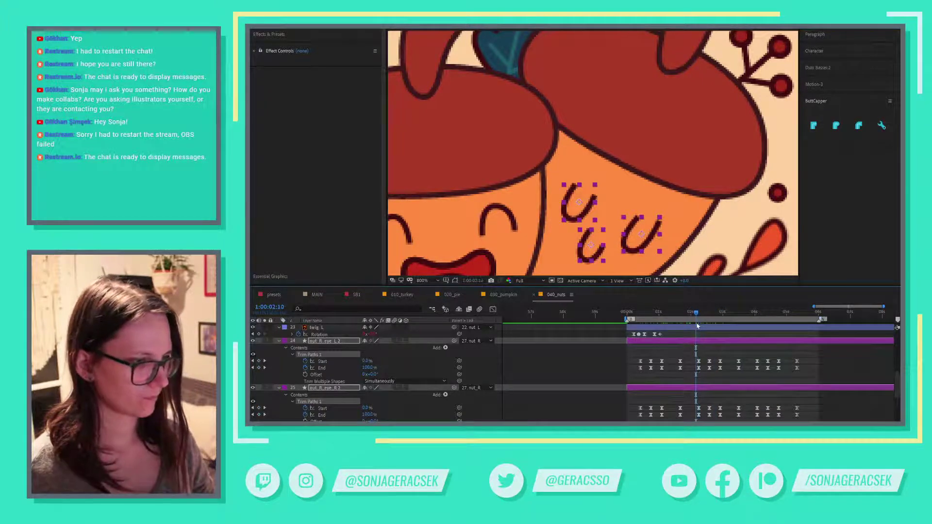
scroll(739, 388, down, 5)
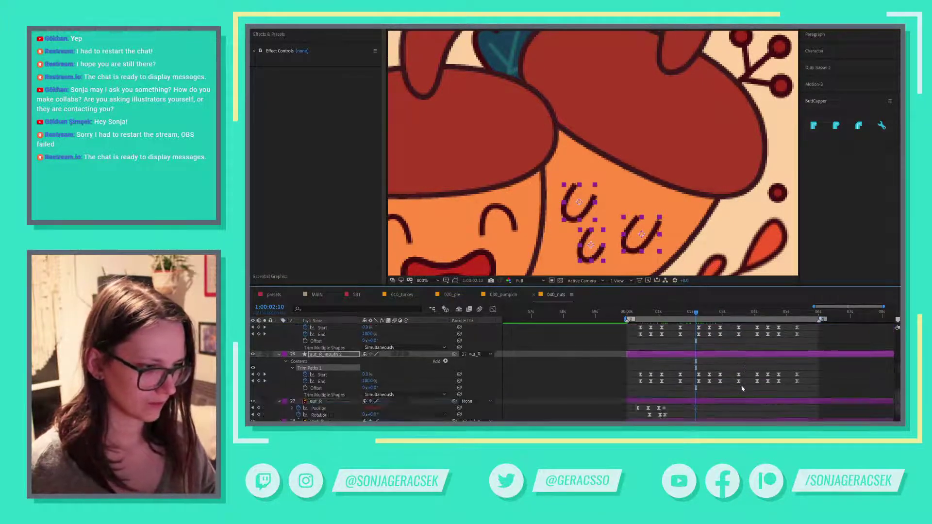
scroll(677, 403, down, 2)
drag(624, 393, 674, 417)
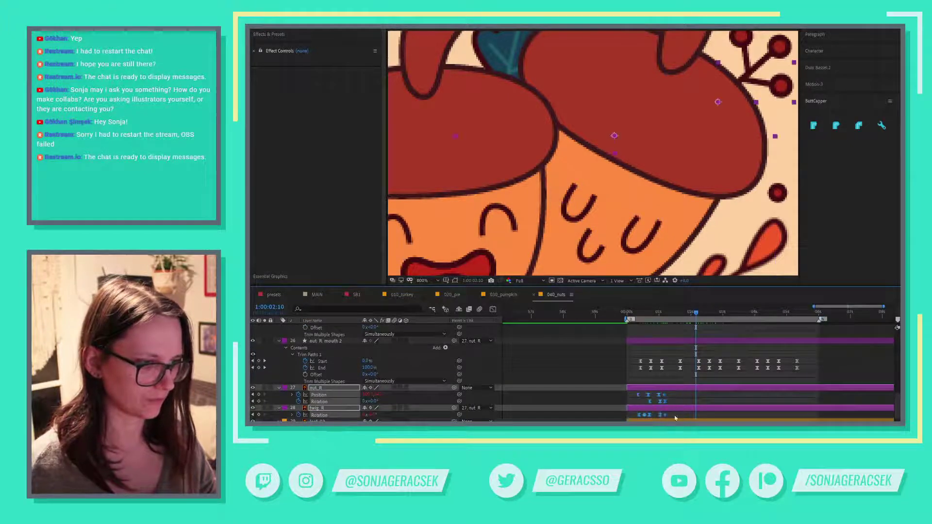
click(815, 84)
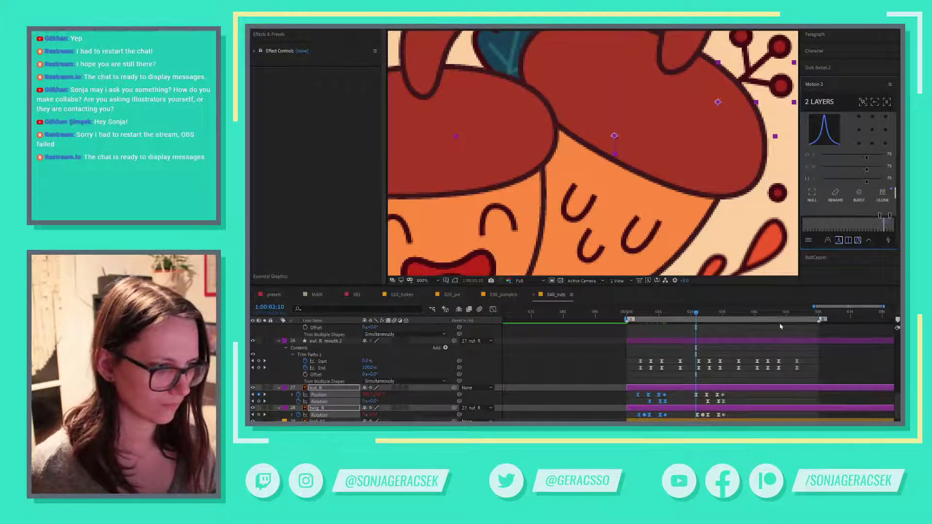
- Clone the second set of nut_R and twig_R keyframes at 1:00:04:00, fit the composition in view and deselect the layers
click(758, 313)
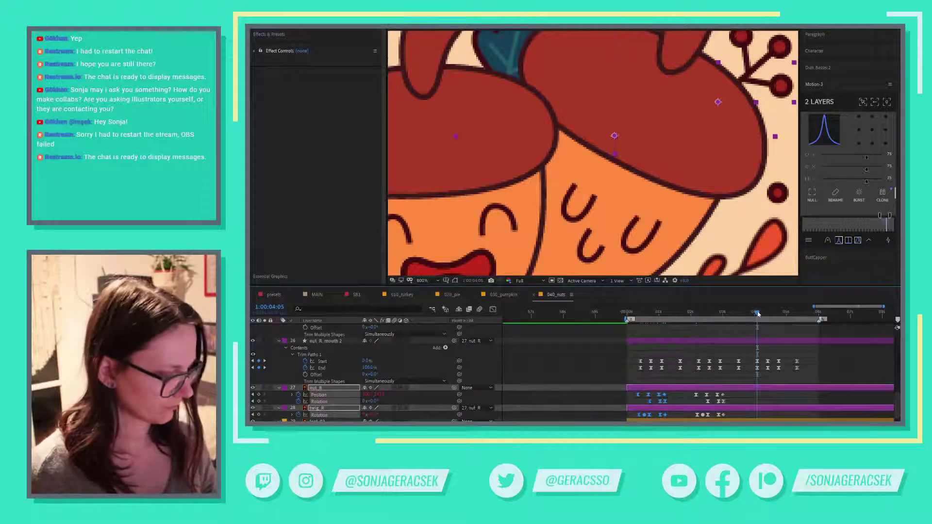
drag(758, 314, 755, 315)
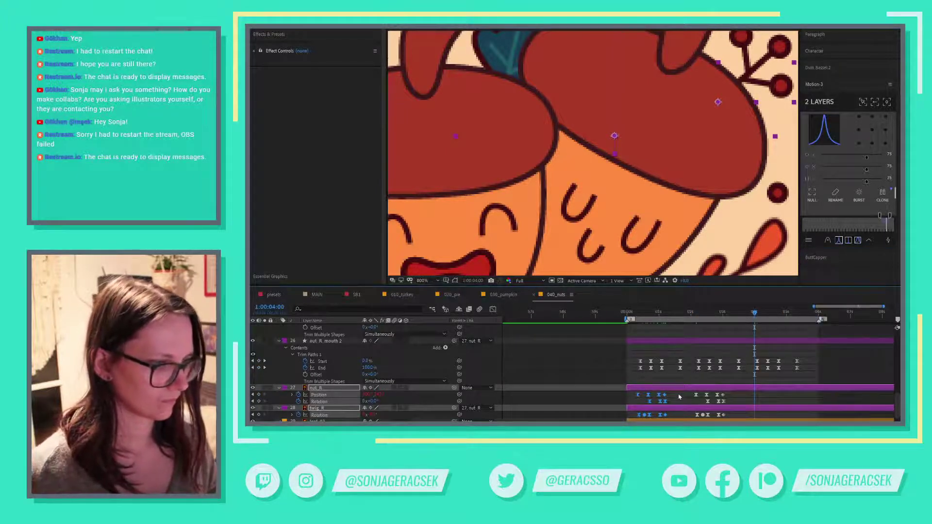
drag(689, 392, 730, 420)
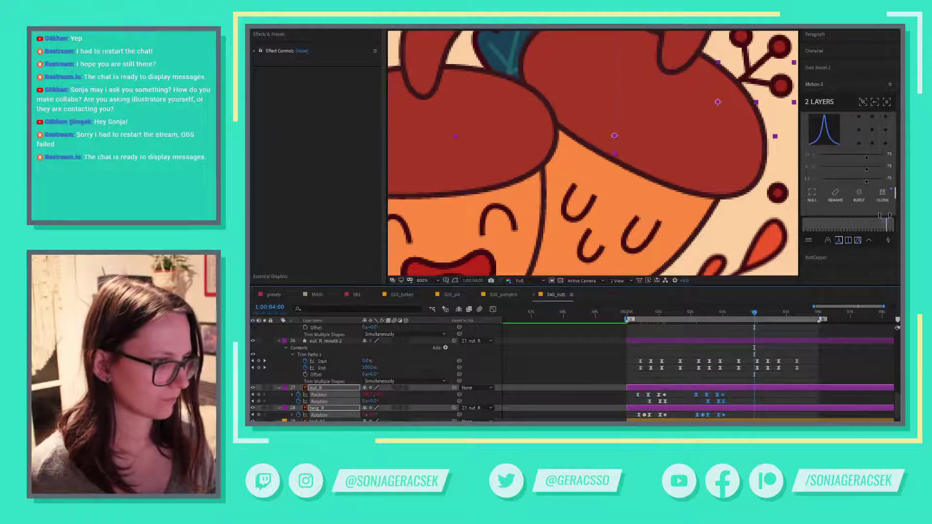
click(883, 193)
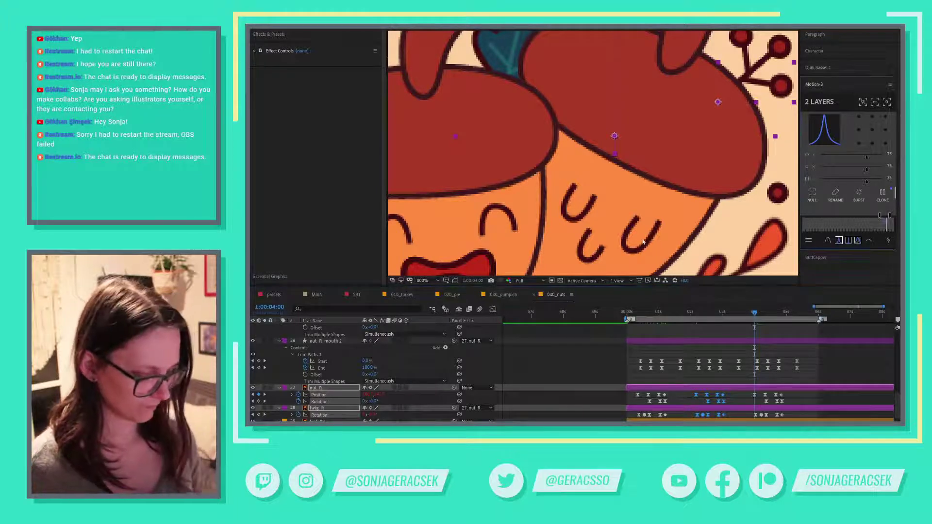
key(shift+slash)
click(865, 364)
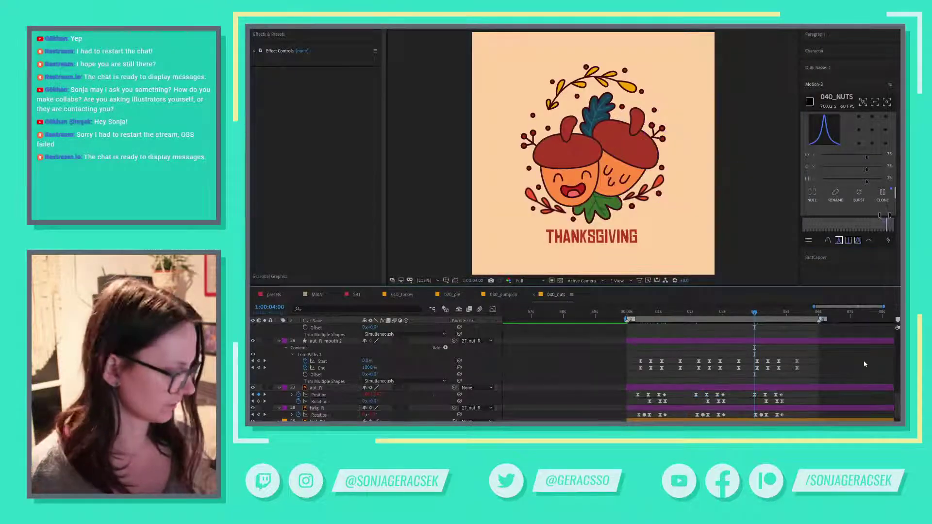
- Preview the acorn animation, and set the twig_R layer's Rotation to 10° at 1:00:00:32
key(space)
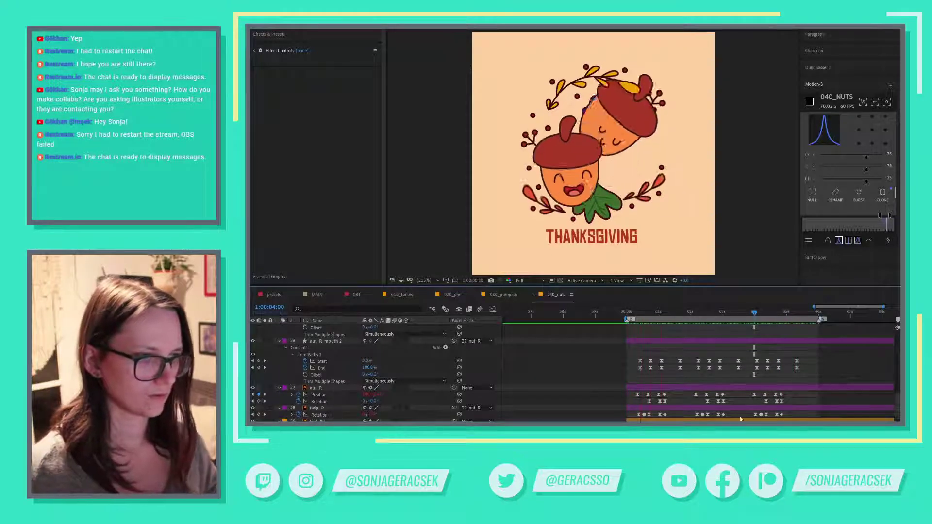
click(753, 316)
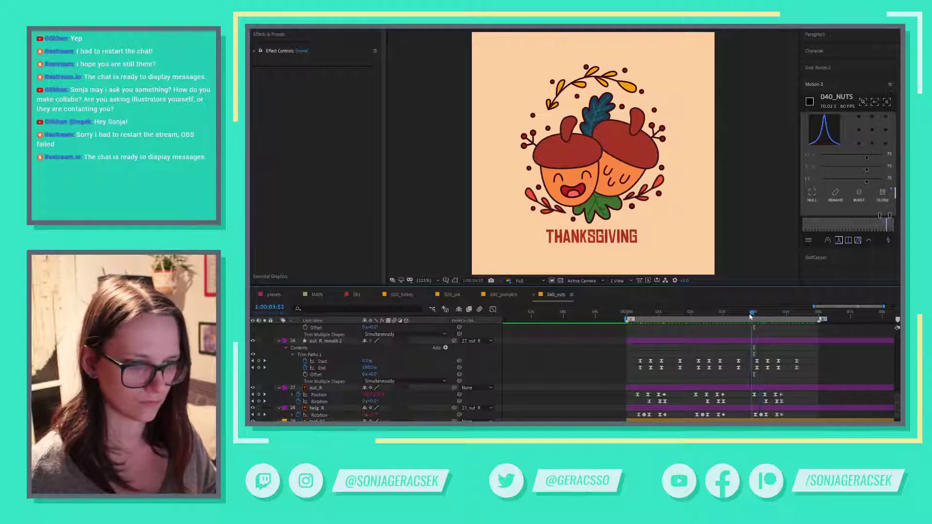
drag(750, 316, 645, 334)
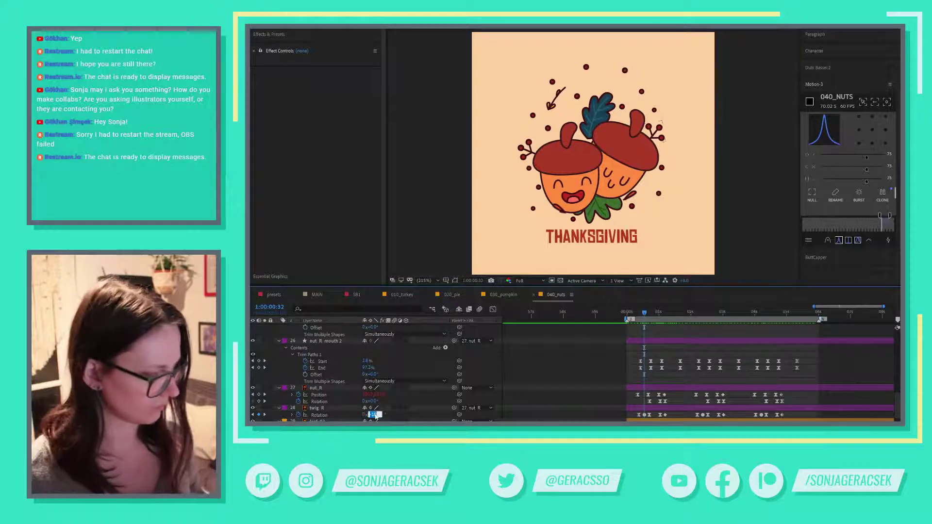
text(10)
key(Return)
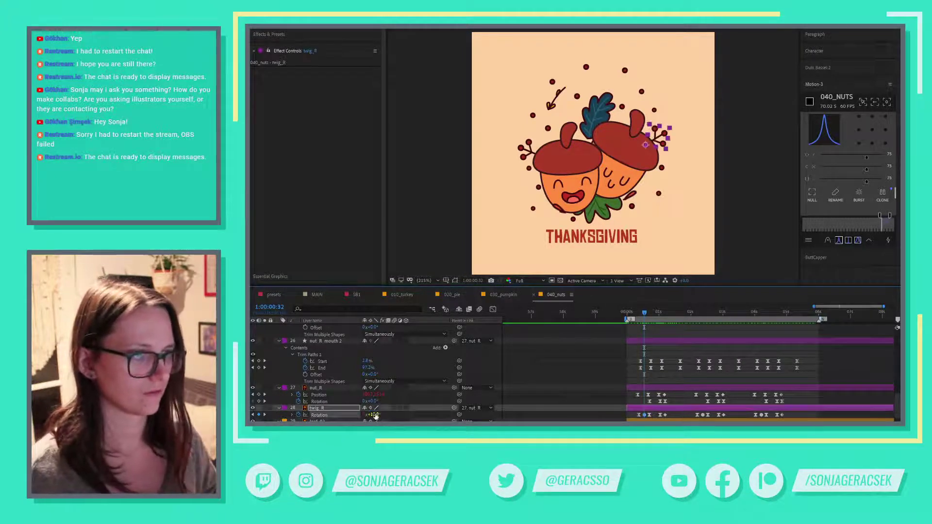
key(F2)
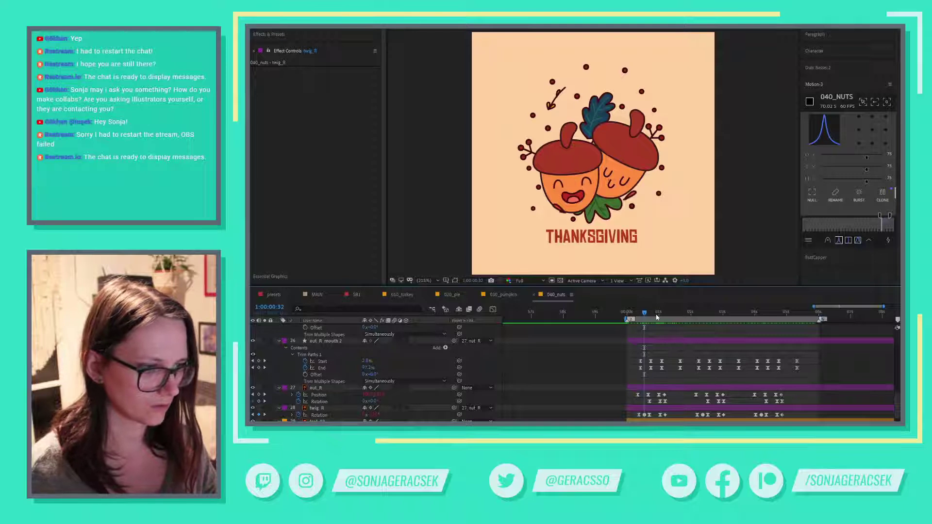
- Set nut_R's Rotation to -15° at 1:00:01:02 and on the matching keyframes of the two repeats, and preview the animation
drag(656, 316, 662, 319)
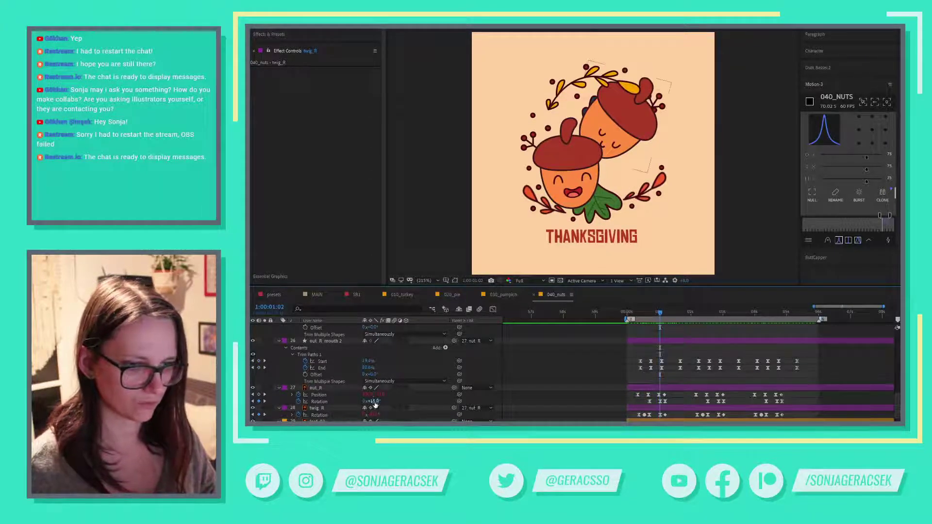
key(Return)
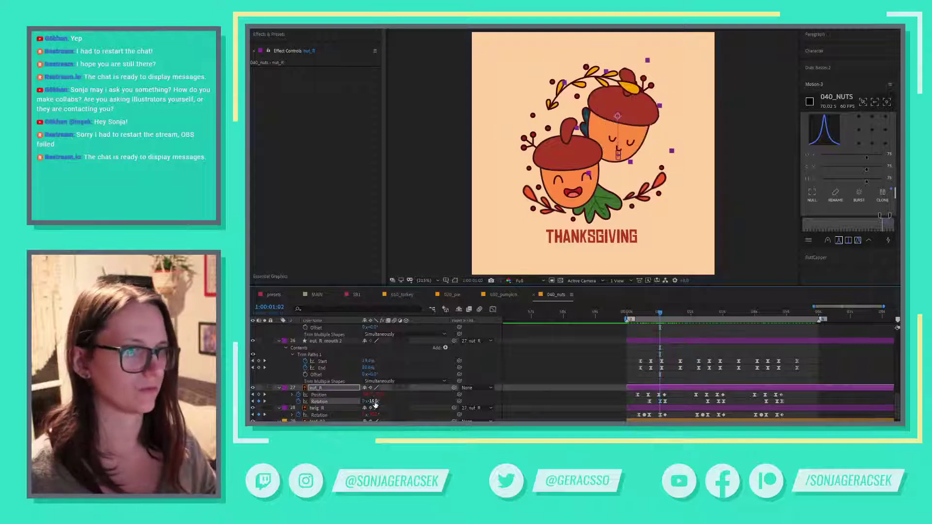
click(719, 403)
double_click(778, 402)
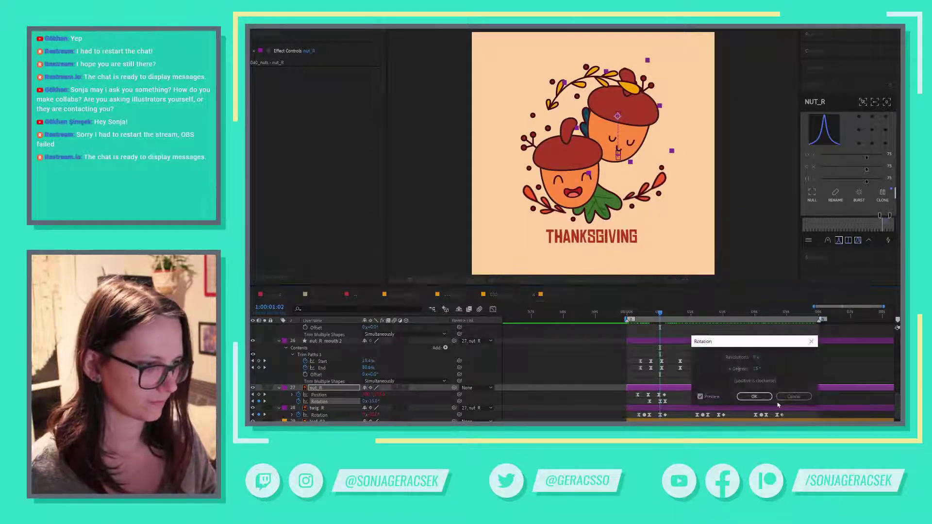
click(756, 370)
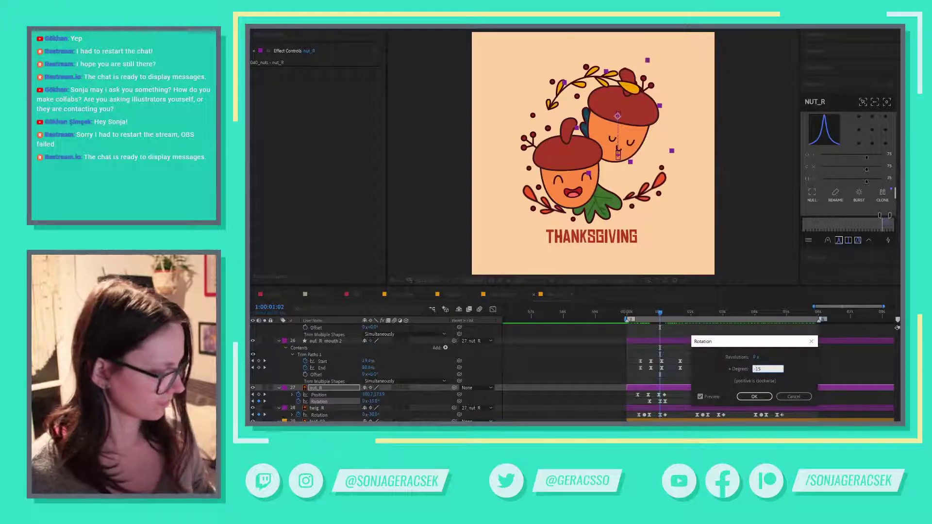
key(Return)
key(space)
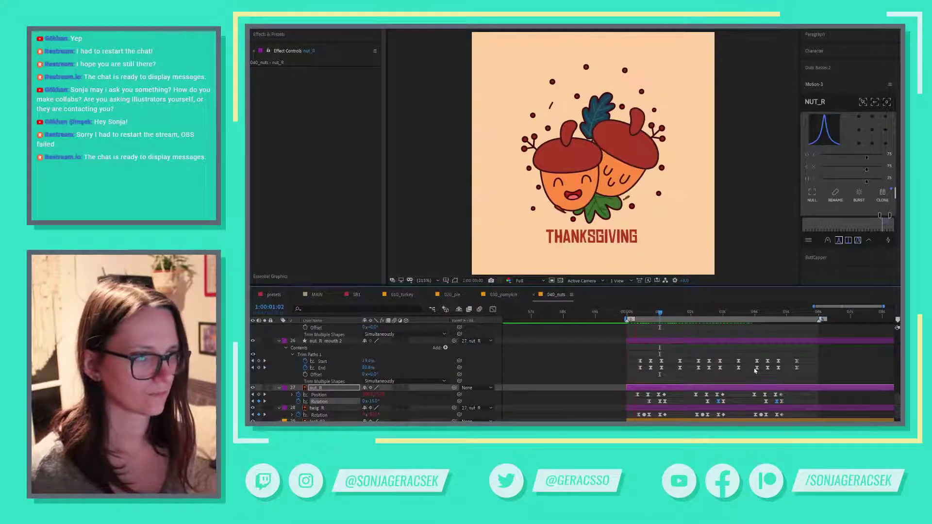
key(space)
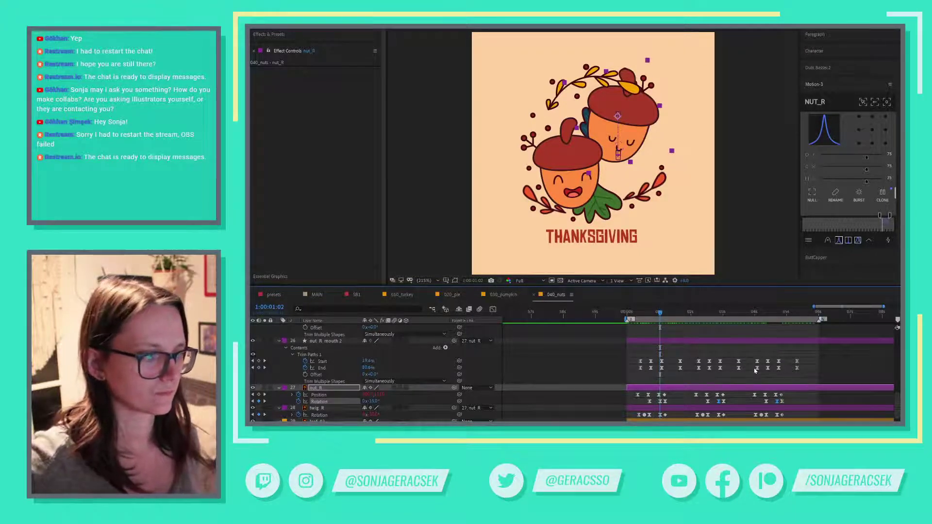
key(space)
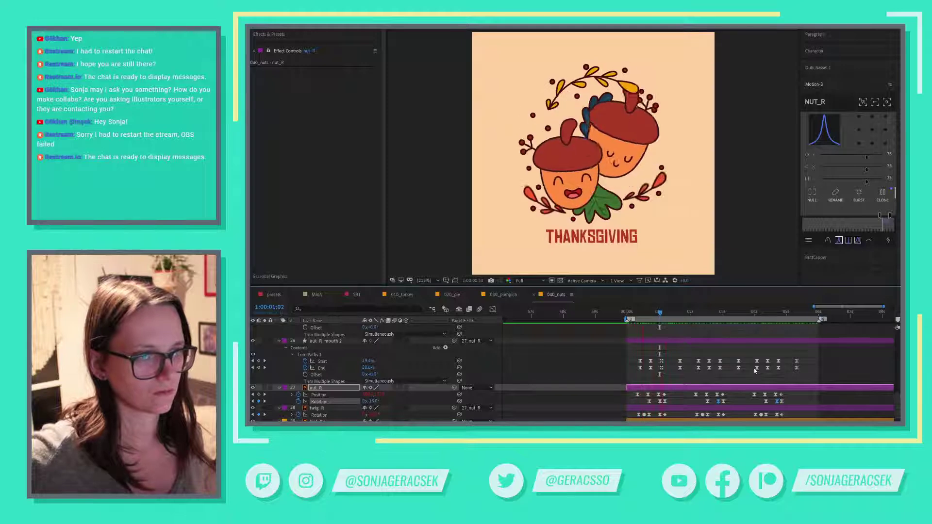
key(space)
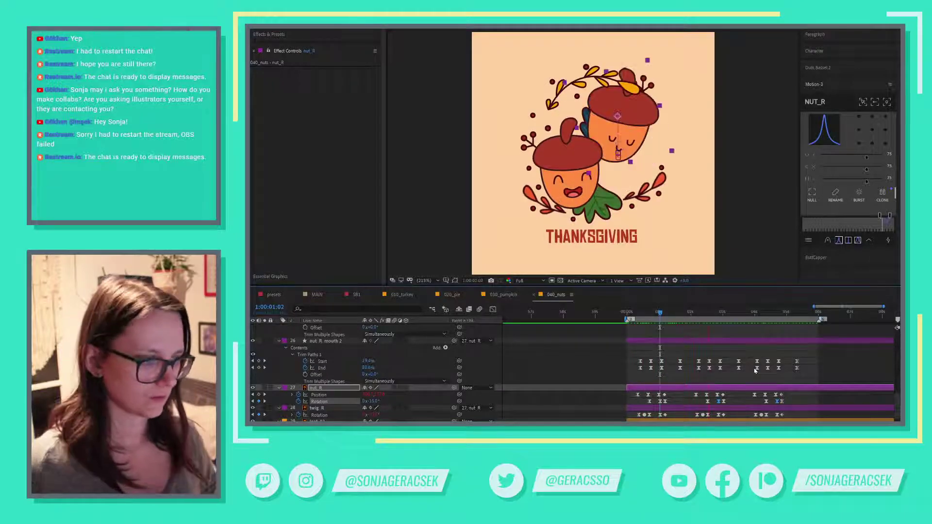
- Apply ButtCapper's round cap to the right acorn's eye and mouth layers, nut_R_eye_L 2 through nut_R_mouth 2
scroll(540, 385, up, 2)
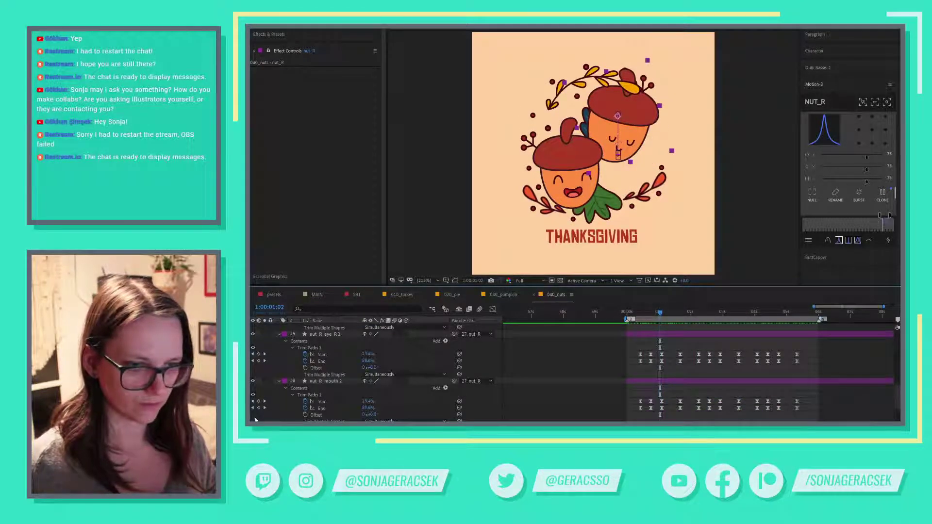
click(317, 383)
scroll(322, 374, up, 4)
shift+click(330, 368)
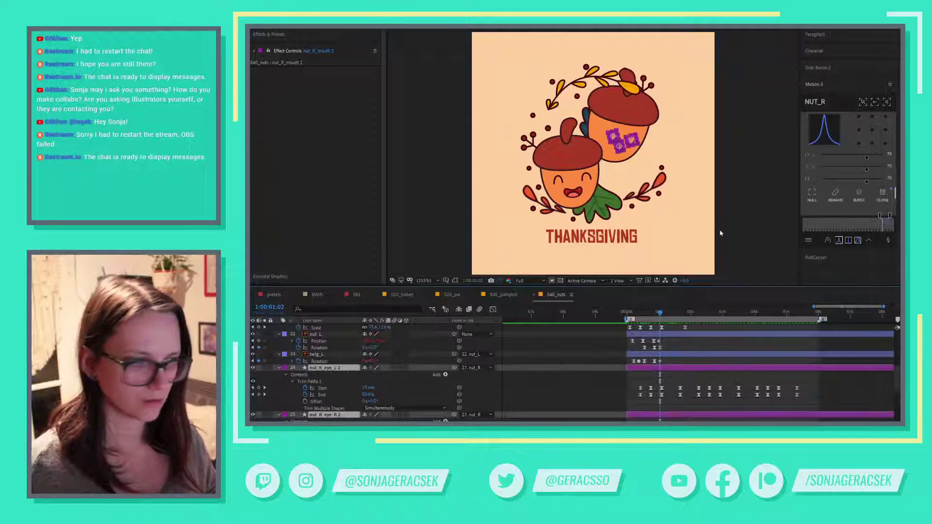
click(819, 86)
click(823, 102)
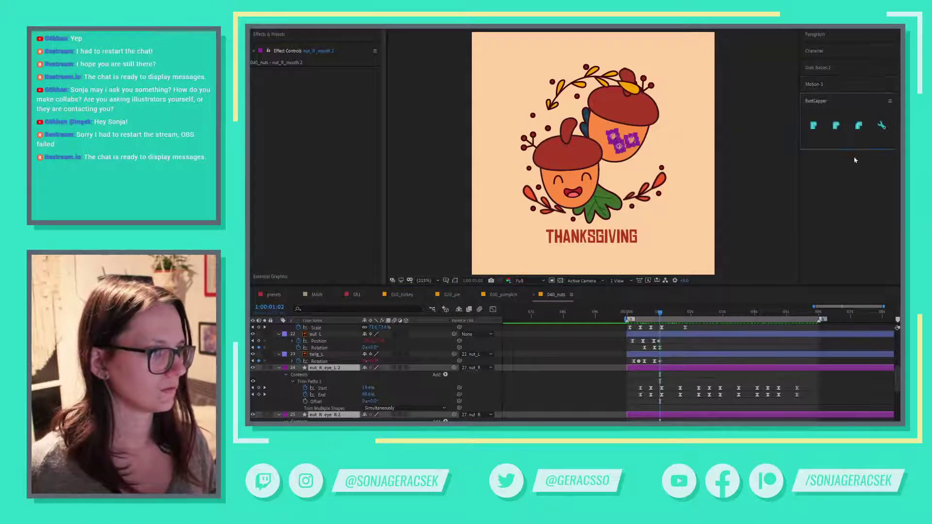
click(835, 129)
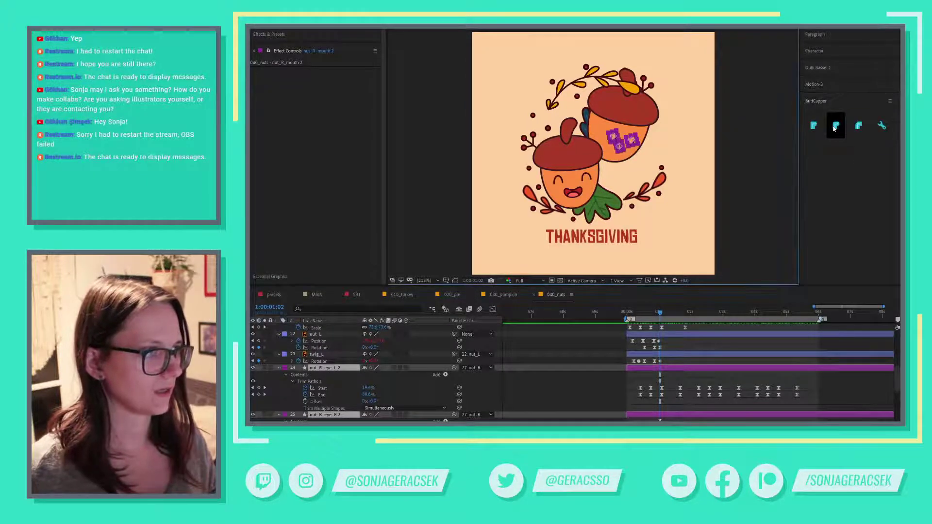
- Apply ButtCapper's round cap to both eyes of the left acorn
click(585, 384)
click(558, 186)
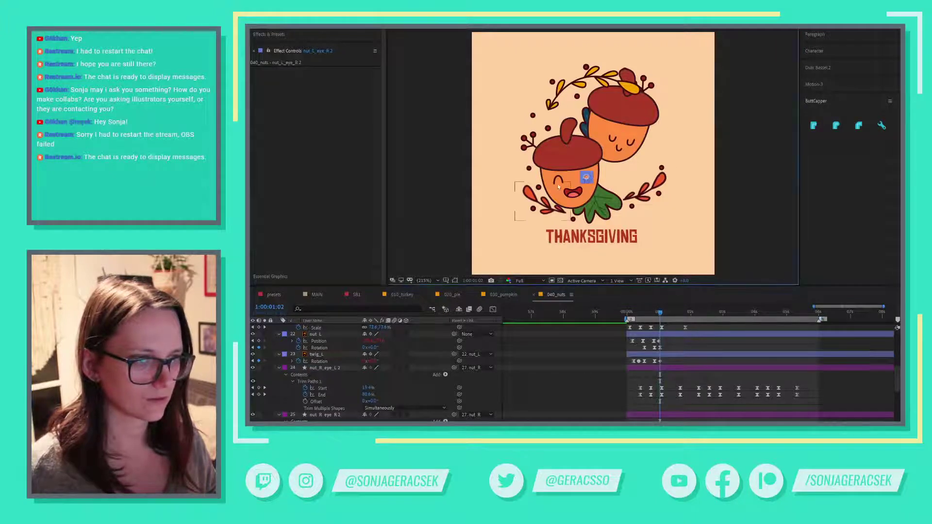
click(836, 126)
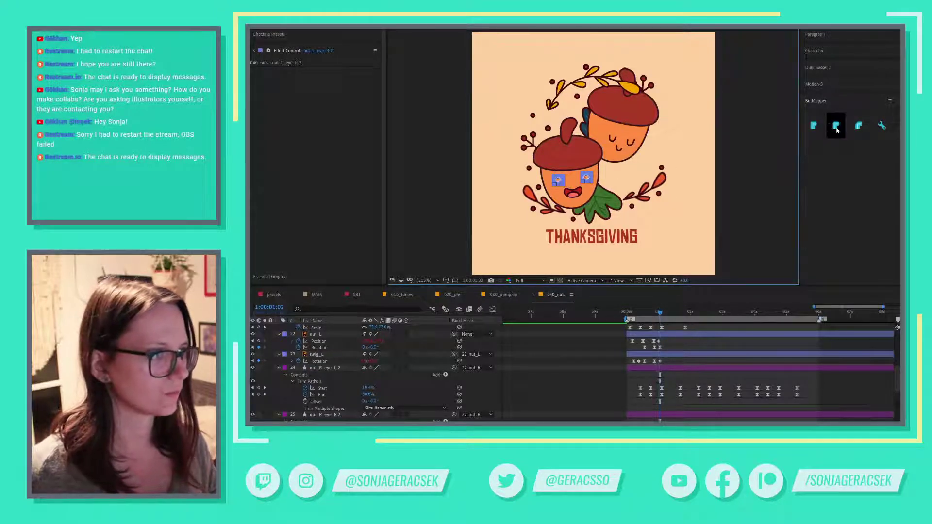
click(575, 399)
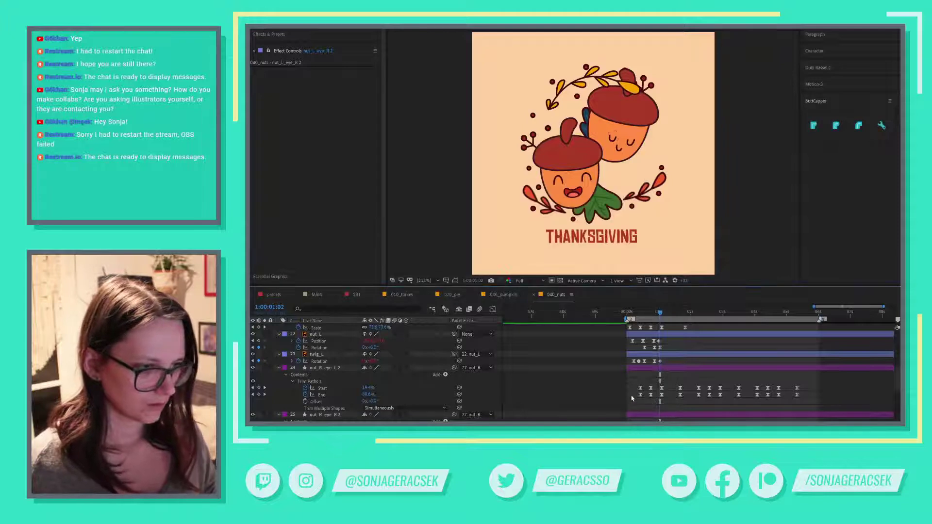
- Copy the animated Trim Paths 1 from nut_R_eye_L 2 to nut_L_eye_L 2 and nut_L_eye_R 2 at 1:00:00:10, and reveal their keyframes
scroll(588, 403, up, 1)
click(318, 388)
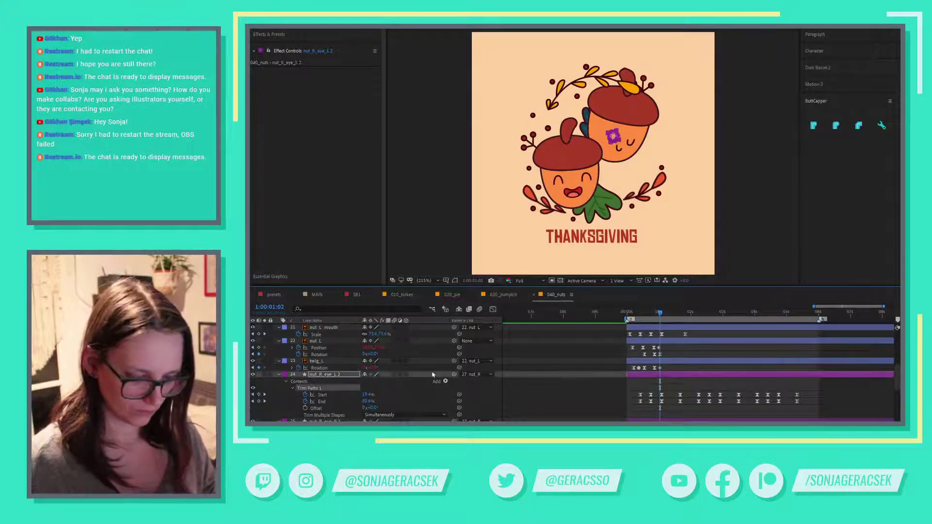
scroll(640, 342, up, 3)
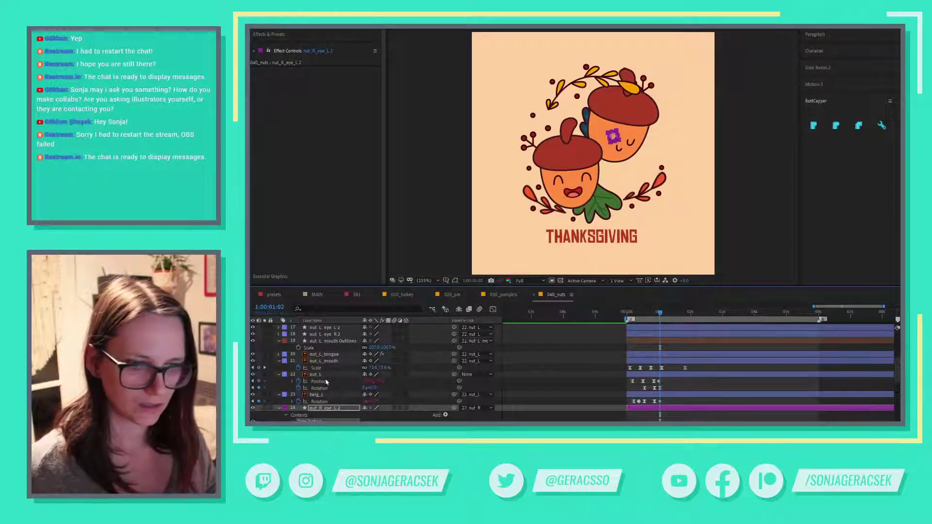
click(334, 362)
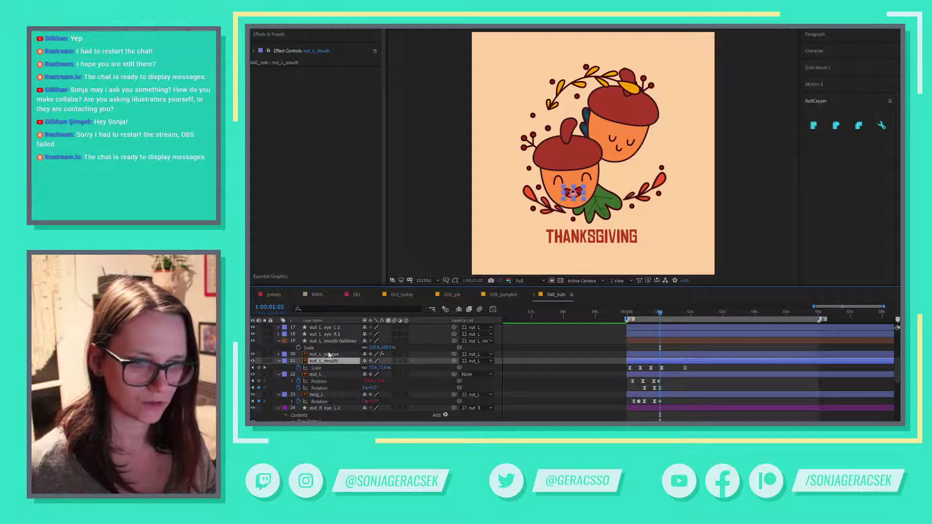
click(334, 335)
shift+click(334, 328)
scroll(631, 370, up, 1)
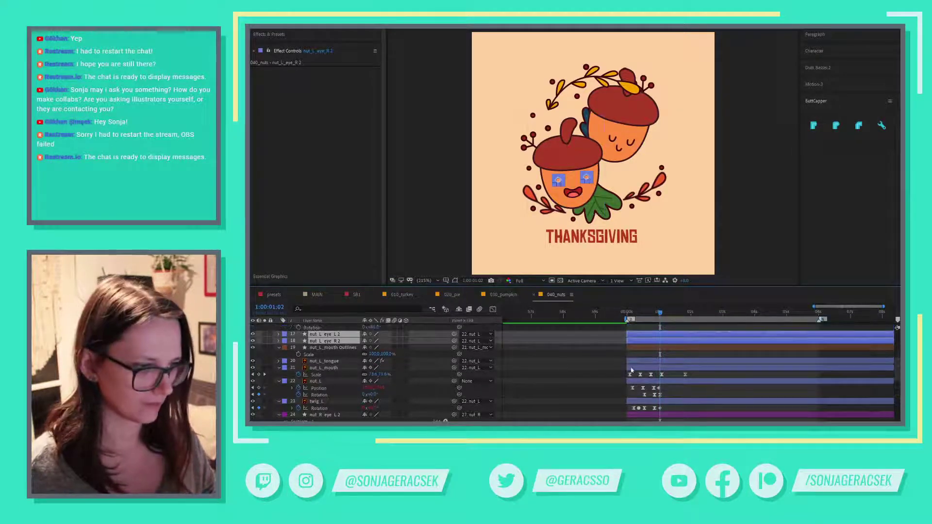
click(631, 314)
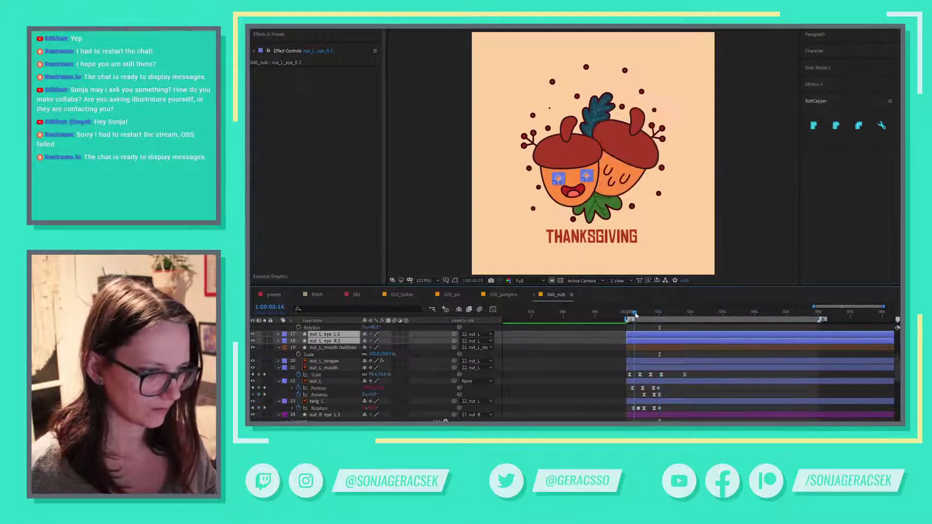
scroll(684, 392, down, 3)
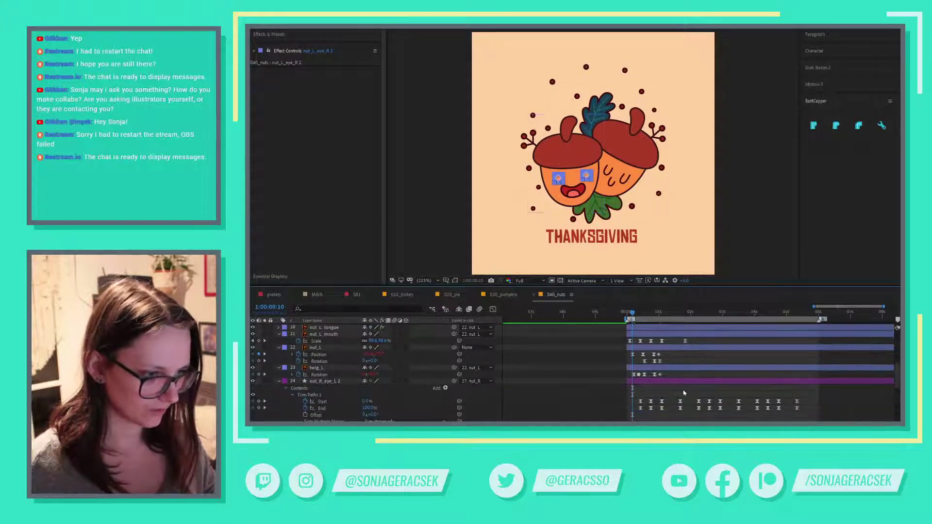
scroll(683, 387, down, 3)
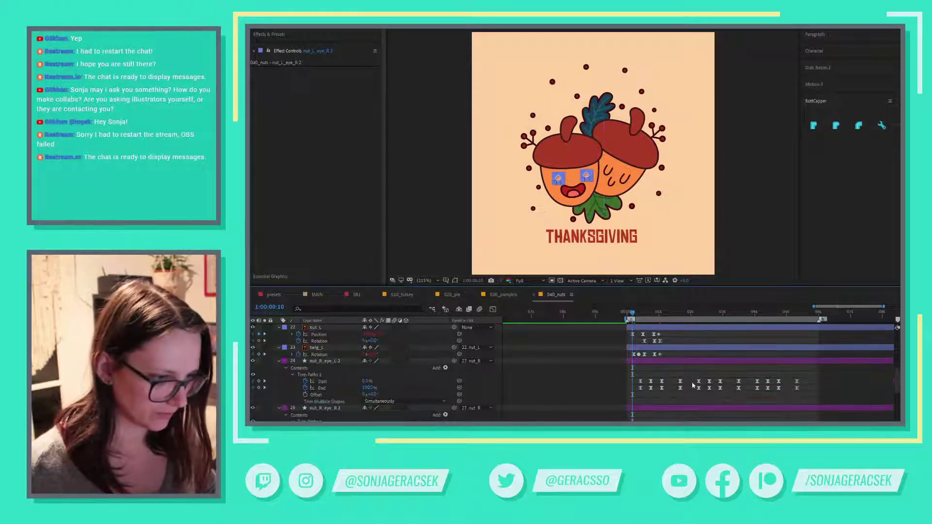
scroll(689, 386, down, 5)
scroll(693, 385, down, 3)
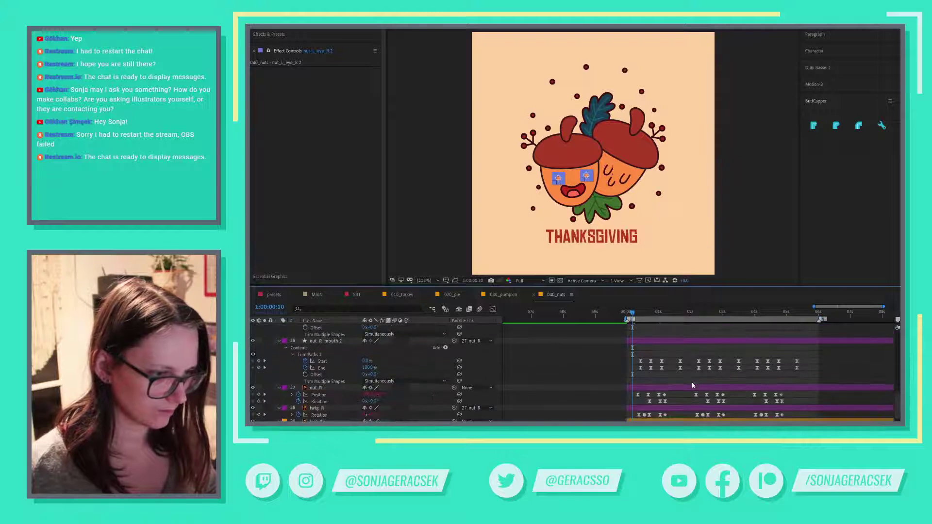
scroll(693, 385, up, 8)
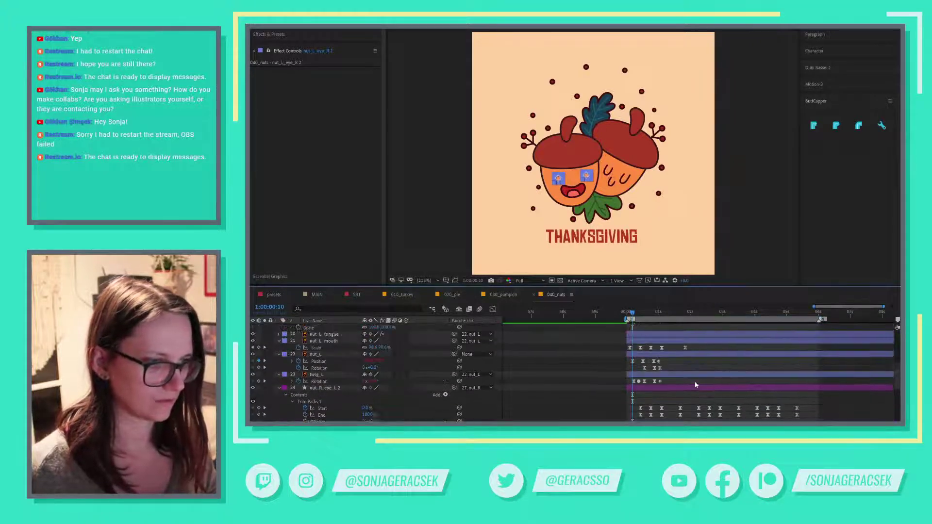
scroll(696, 385, down, 1)
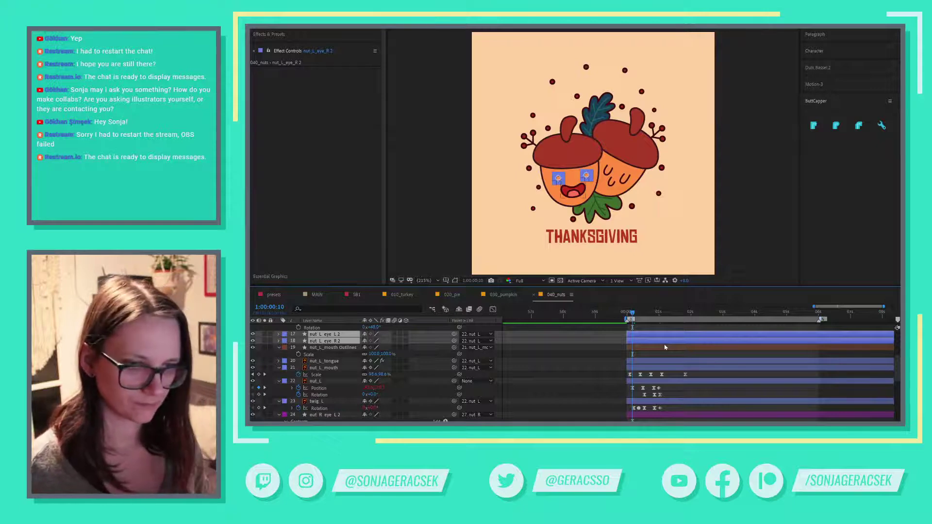
key(F2)
key(u)
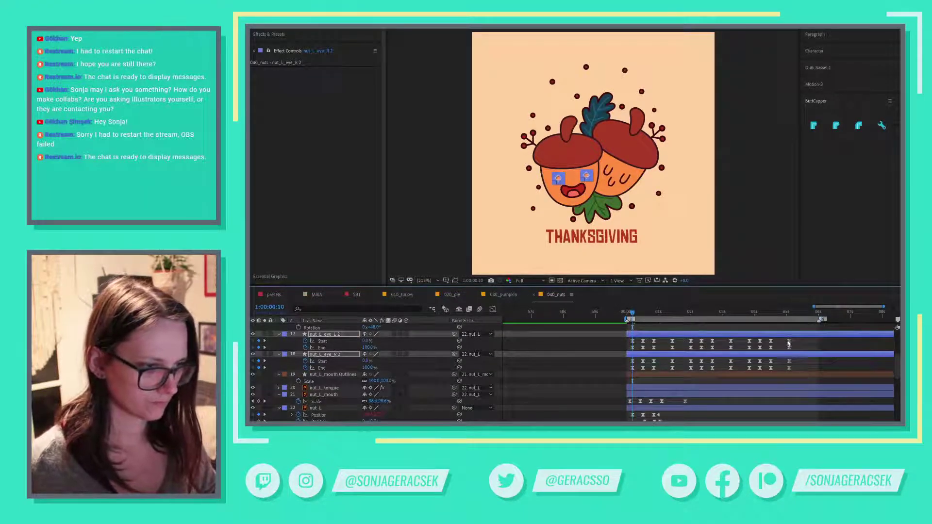
- Shift all Start and End keyframes of nut_L_eye_L 2 and nut_L_eye_R 2 five frames later, and check the eyes at 1:00:02:06
drag(791, 339, 624, 374)
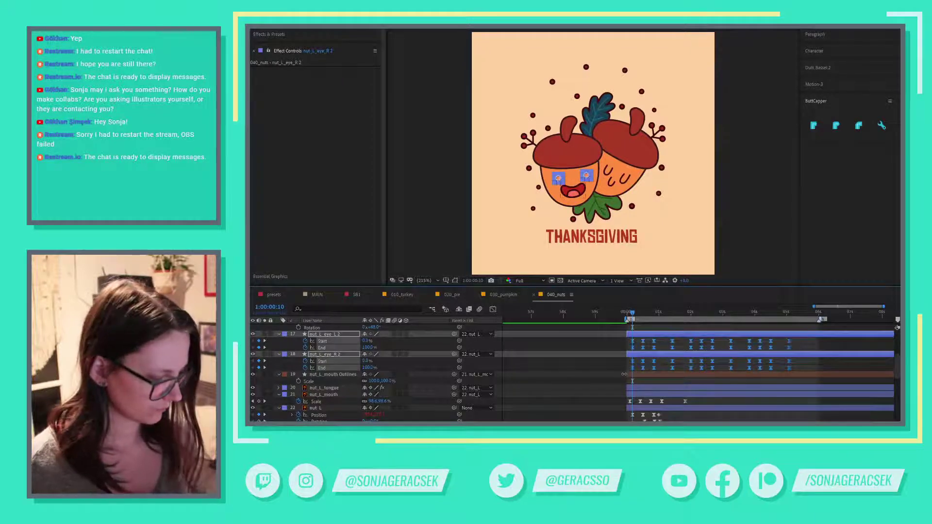
key(alt+Page_Down)
key(alt+Page_Down)
key(alt+Page_Down)
key(alt+Page_Down)
key(alt+Page_Down)
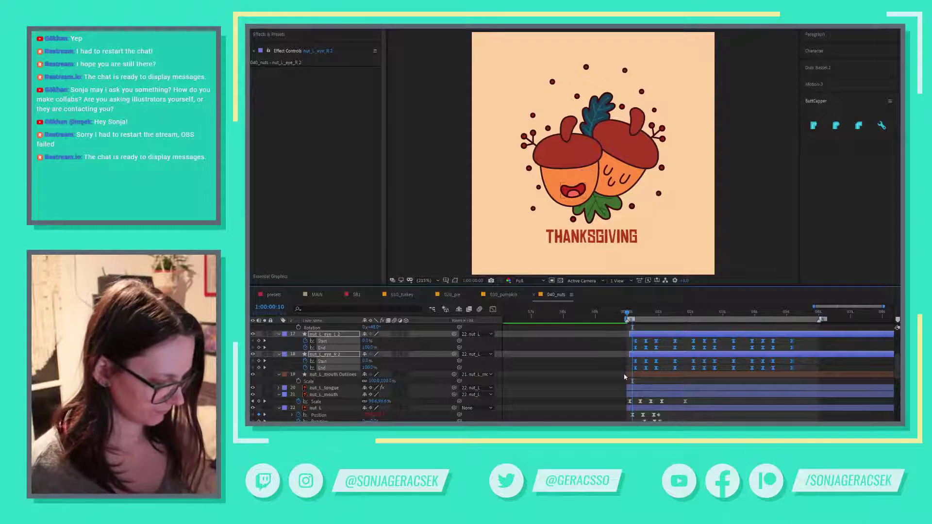
key(Home)
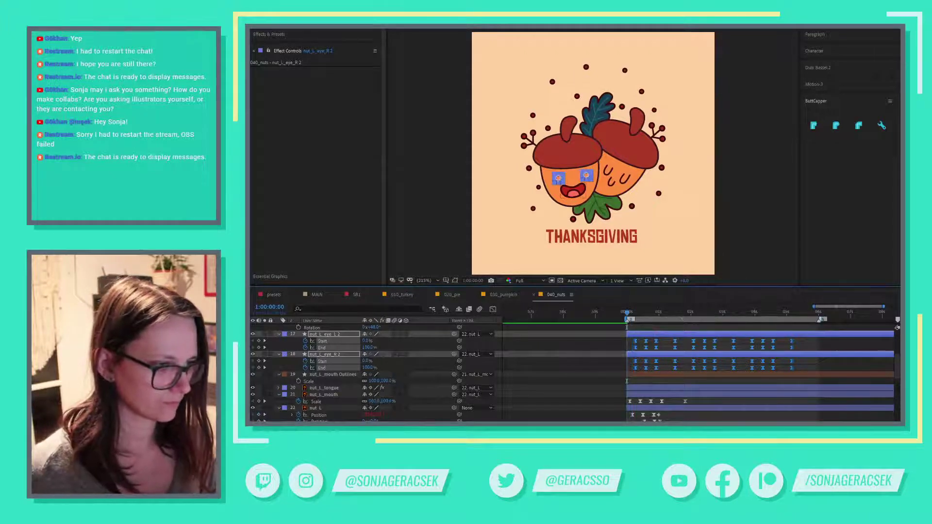
click(694, 313)
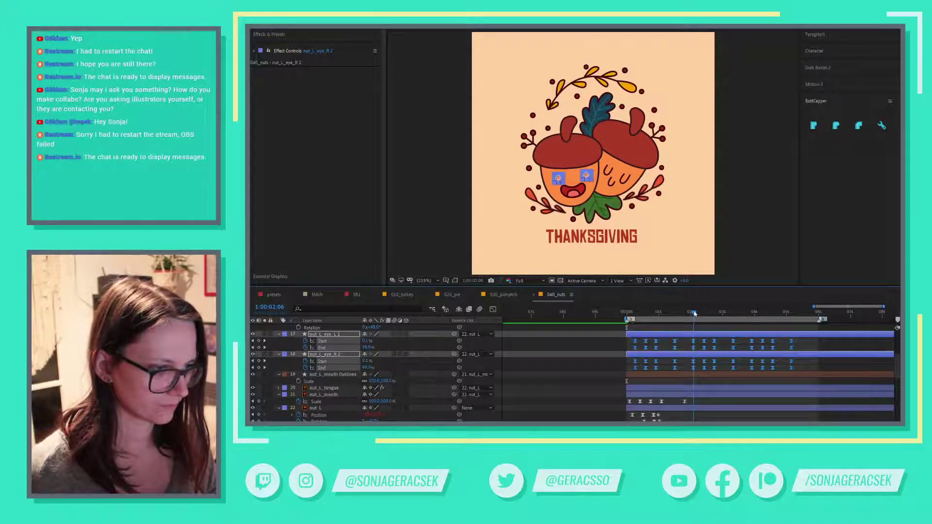
- Clone the first-cycle keyframes of nut_L_mouth's Scale, nut_L's Position and Rotation, and twig_L's Rotation at 1:00:02:01 with Motion 3
click(692, 314)
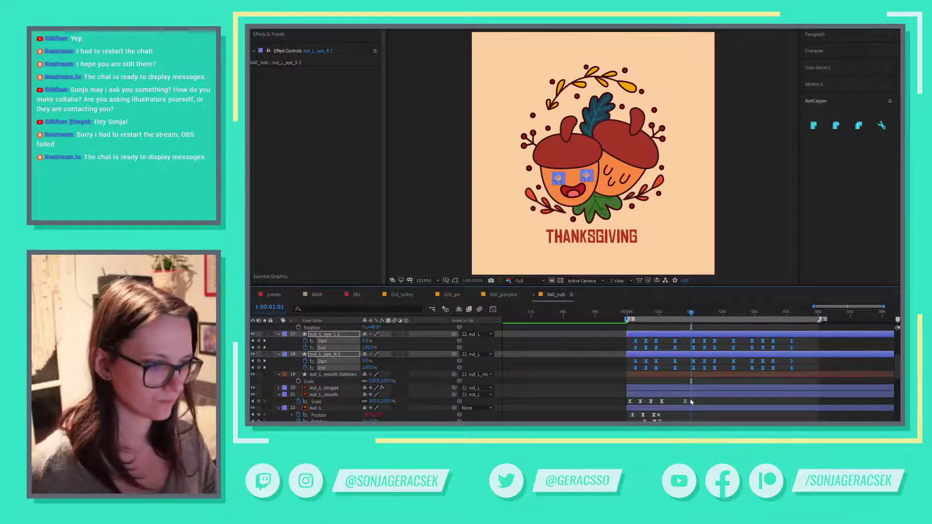
drag(693, 399, 623, 421)
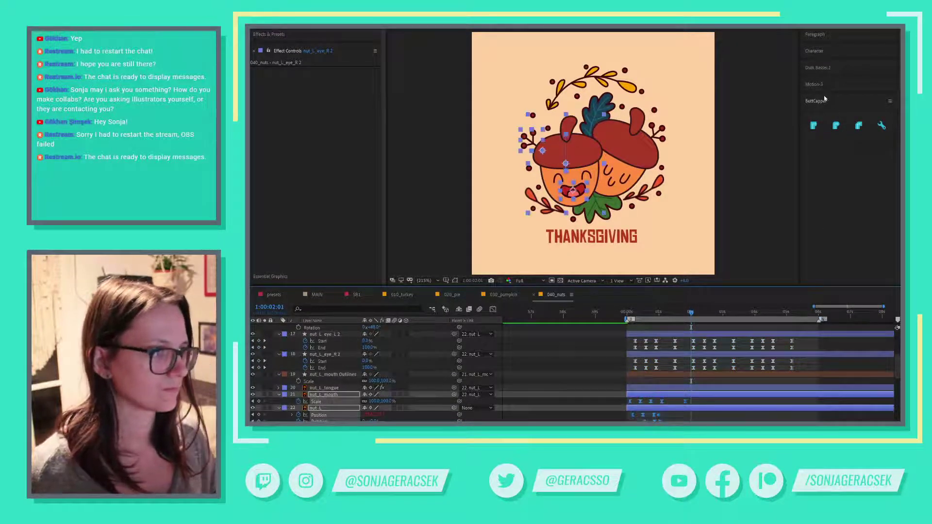
click(815, 85)
click(883, 194)
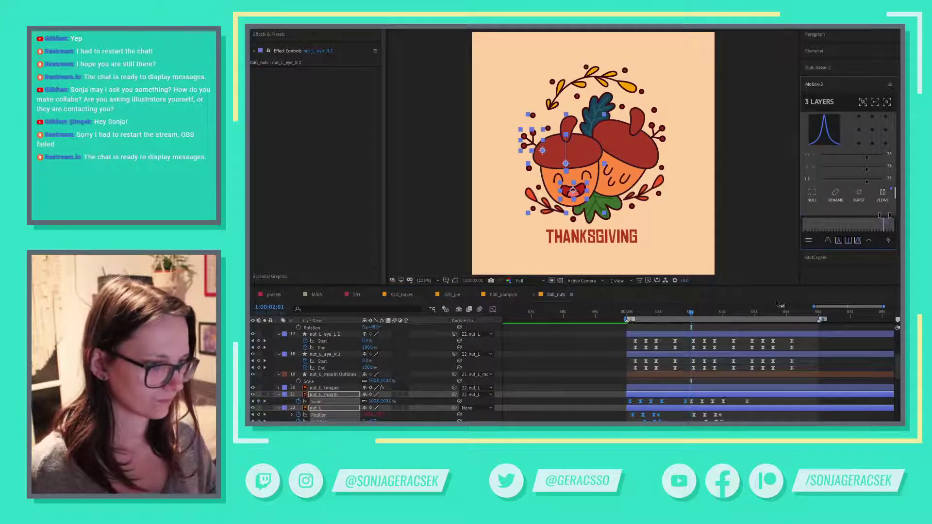
- Clone the same nut_L_mouth, nut_L and twig_L keyframes again at 1:00:03:50, then deselect everything and save the project
click(753, 313)
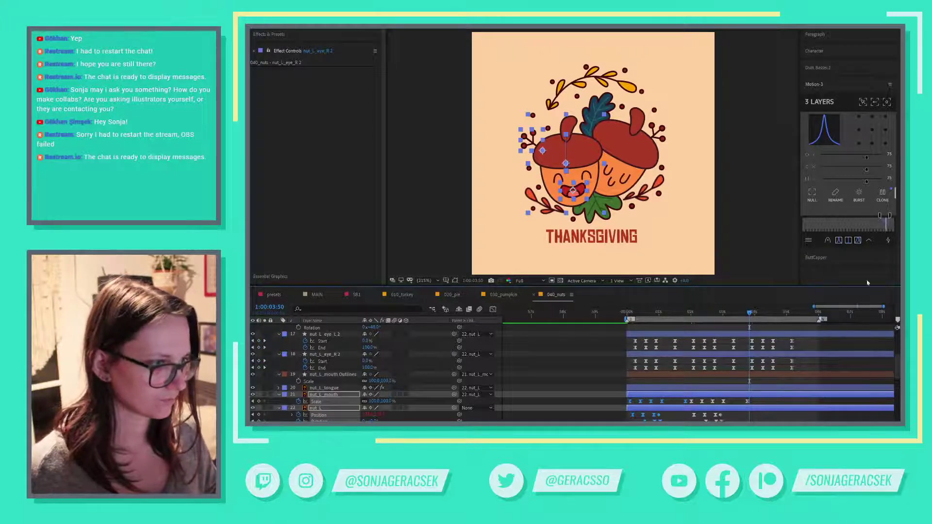
click(883, 200)
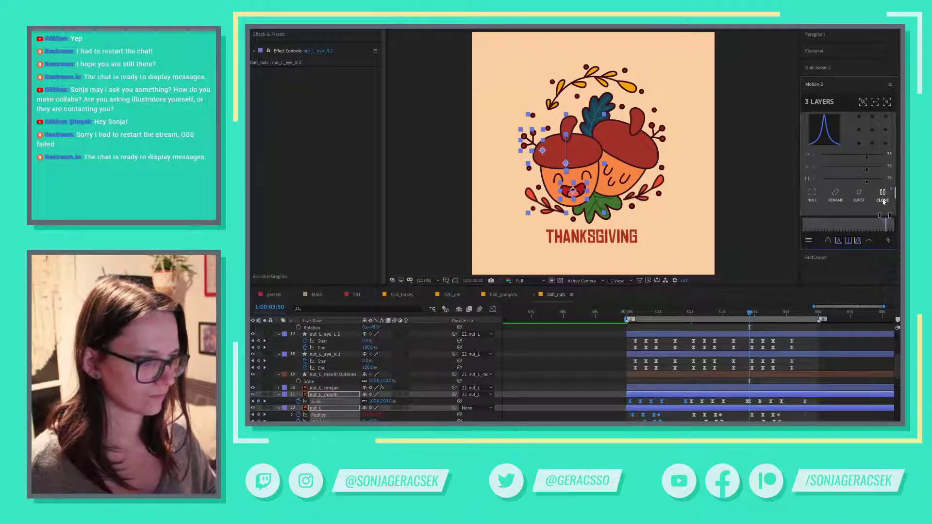
click(575, 410)
key(ctrl+s)
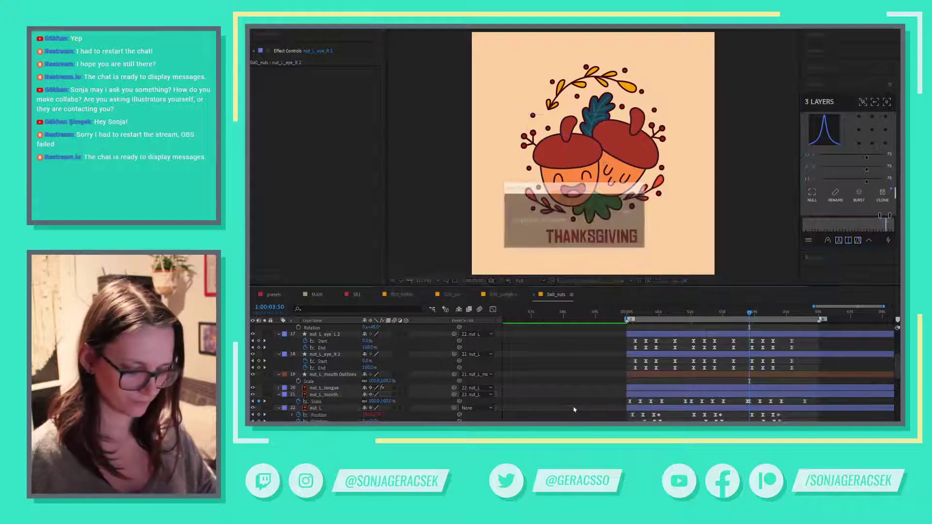
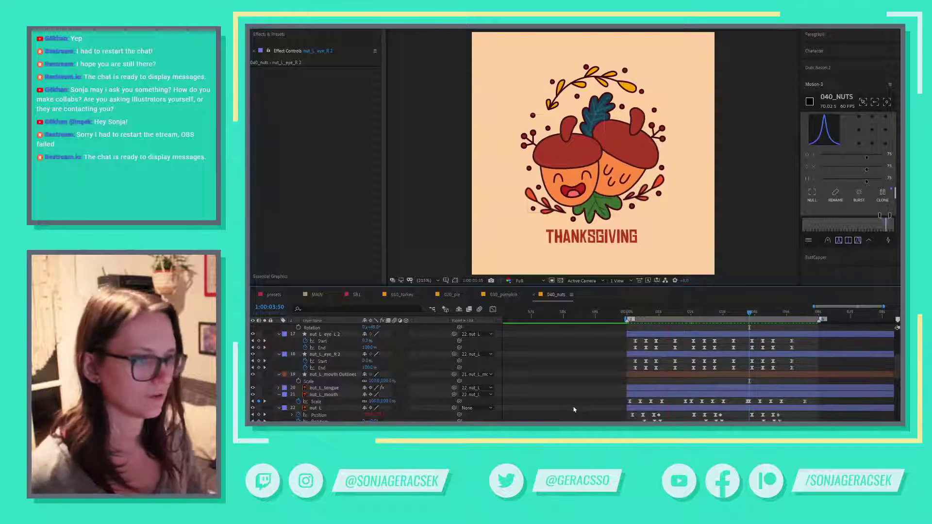
- Compare the first-cycle keyframe timing of the left and right acorn layers between 1:00:00:05 and 1:00:00:20
click(630, 317)
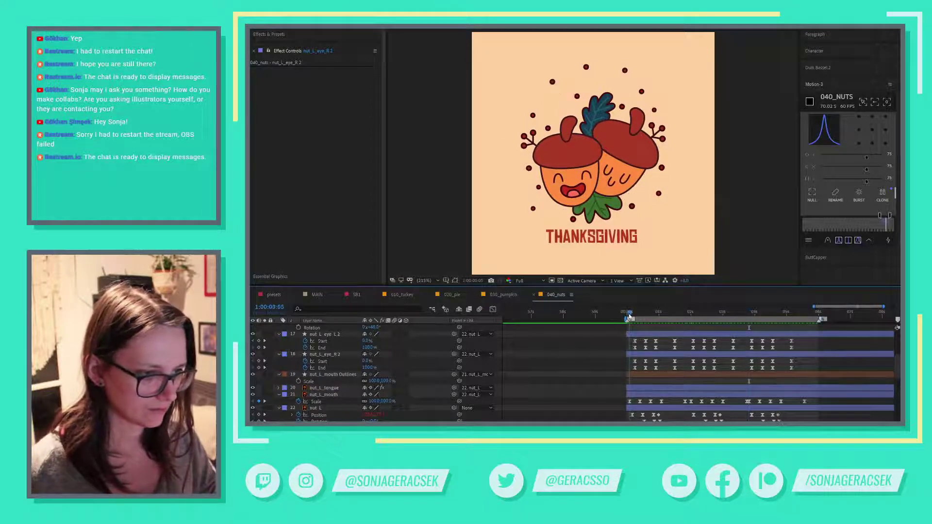
scroll(680, 406, down, 3)
scroll(681, 406, down, 10)
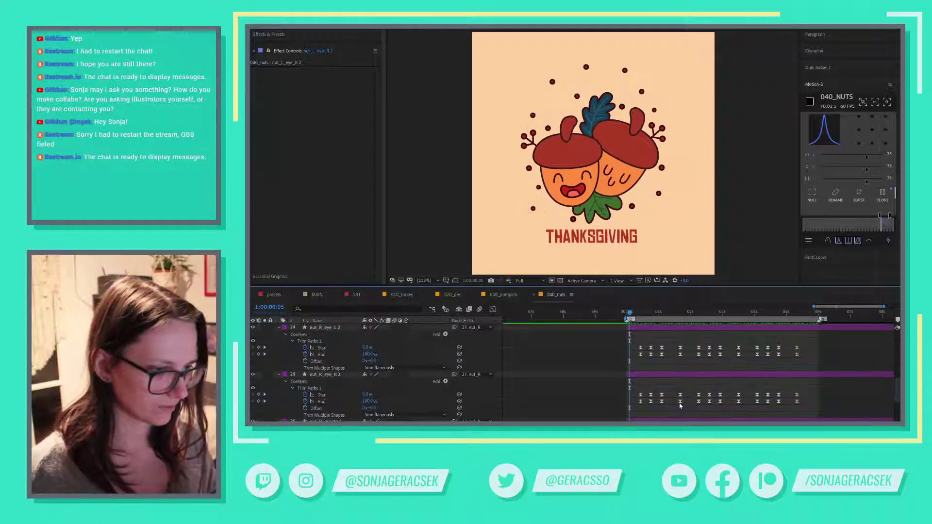
scroll(680, 406, up, 1)
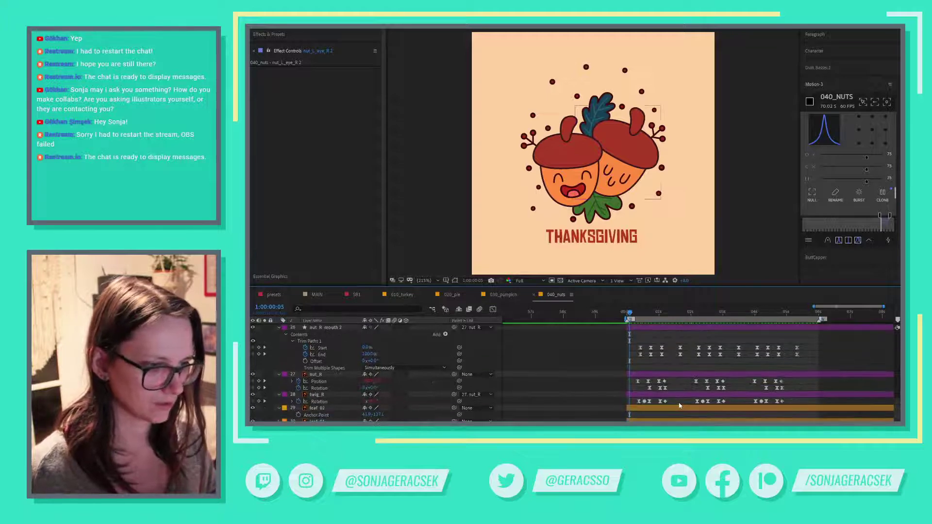
key(space)
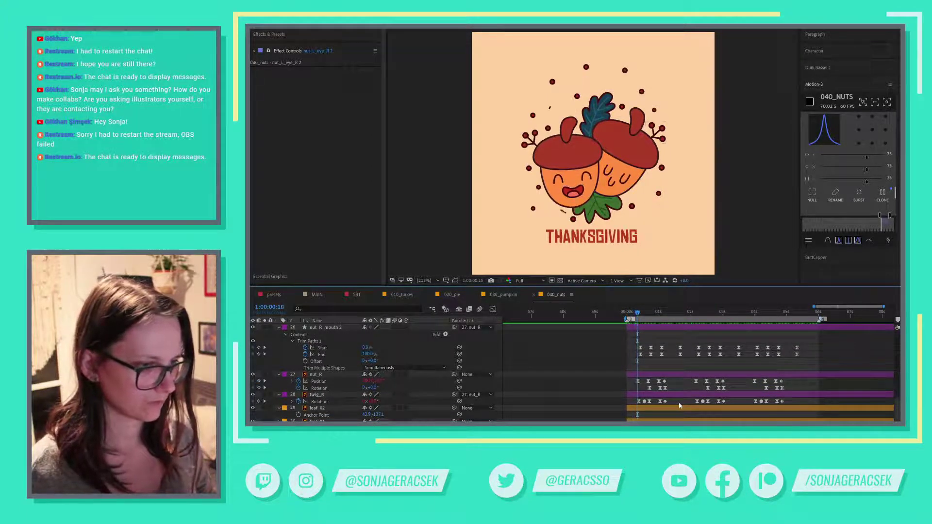
scroll(677, 410, up, 5)
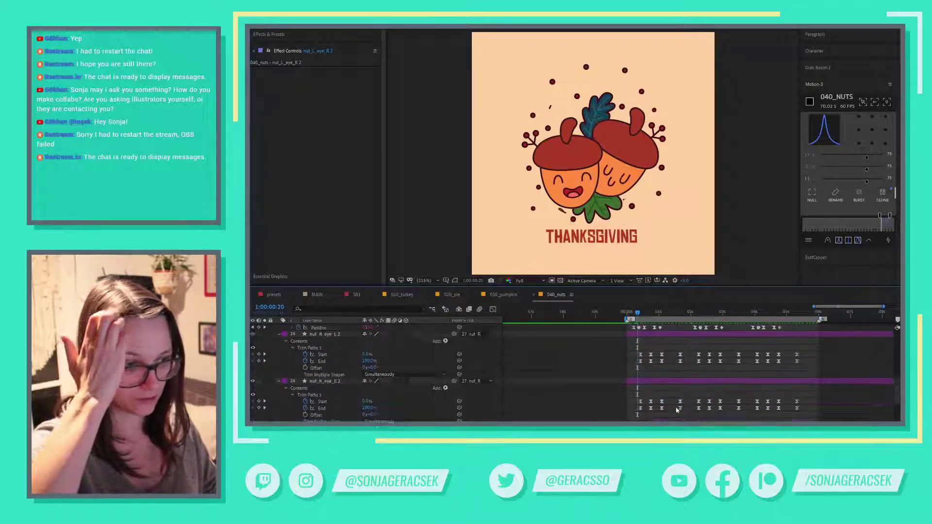
scroll(677, 410, up, 2)
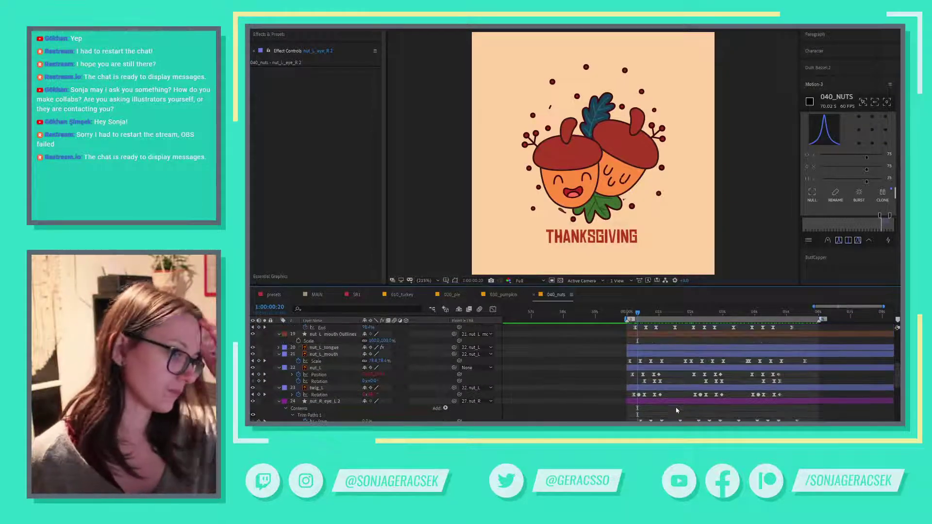
scroll(700, 385, up, 3)
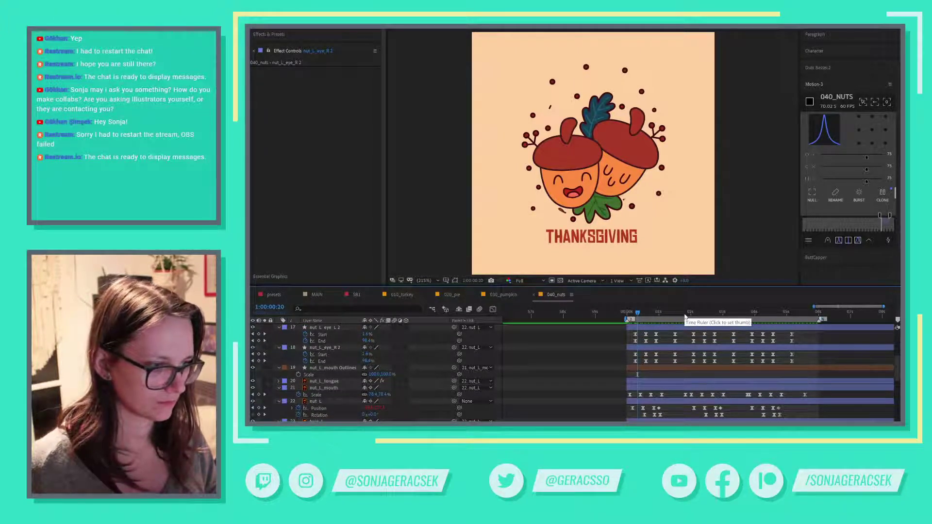
- Examine the second-cycle keyframe timing of both acorns, going from 1:00:02:10 to 1:00:02:25
scroll(701, 389, down, 8)
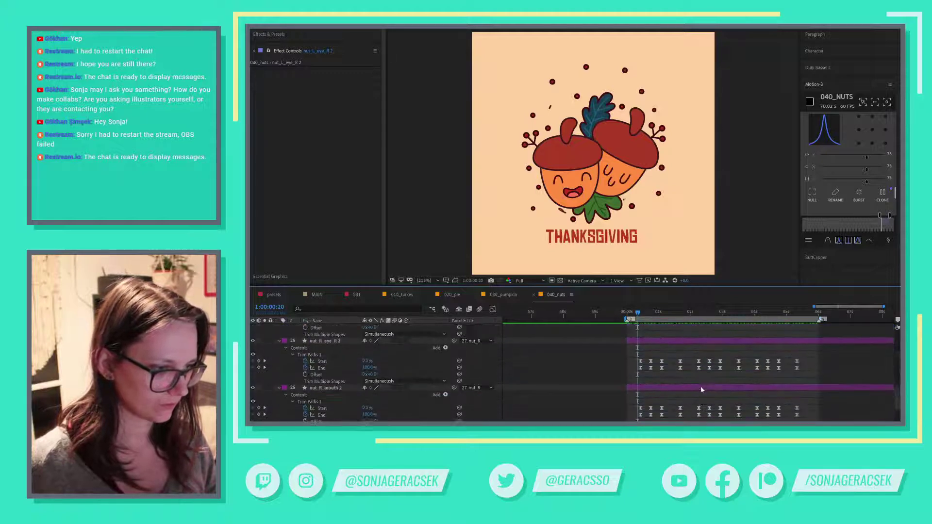
right_click(701, 389)
key(Escape)
scroll(695, 405, down, 5)
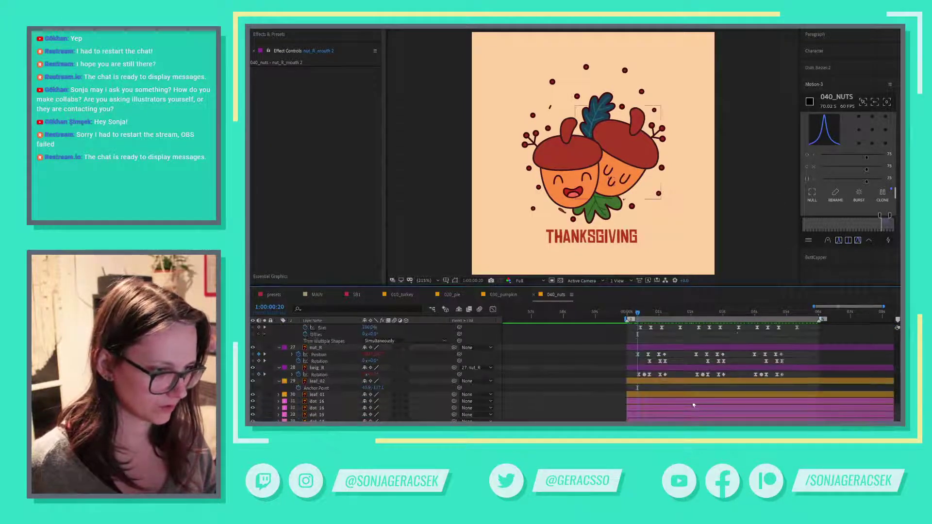
scroll(694, 405, up, 2)
click(694, 314)
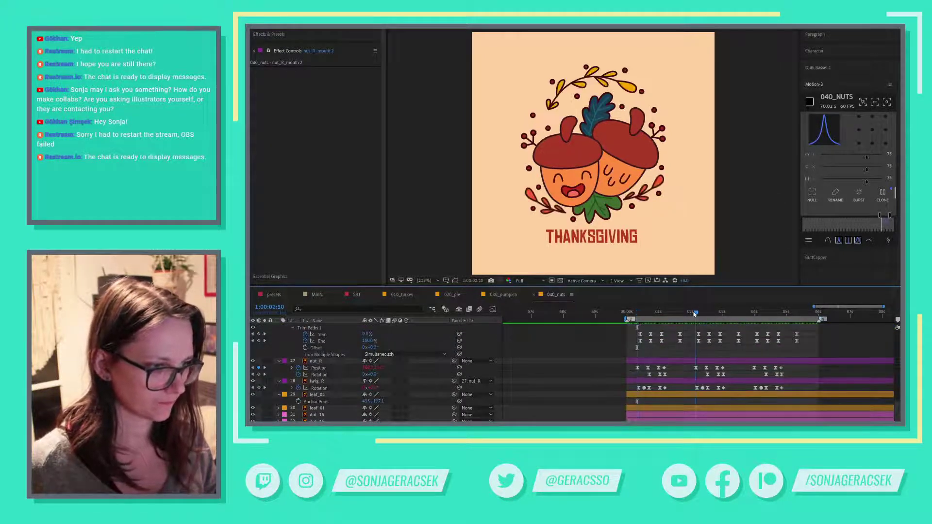
key(shift+Page_Down)
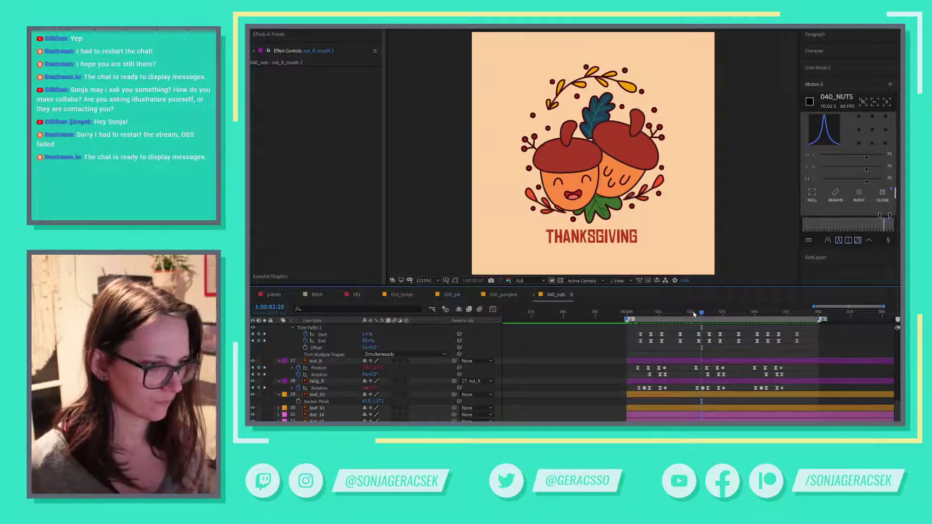
key(Page_Down)
key(Page_Down)
key(Page_Down)
key(Page_Down)
key(Page_Down)
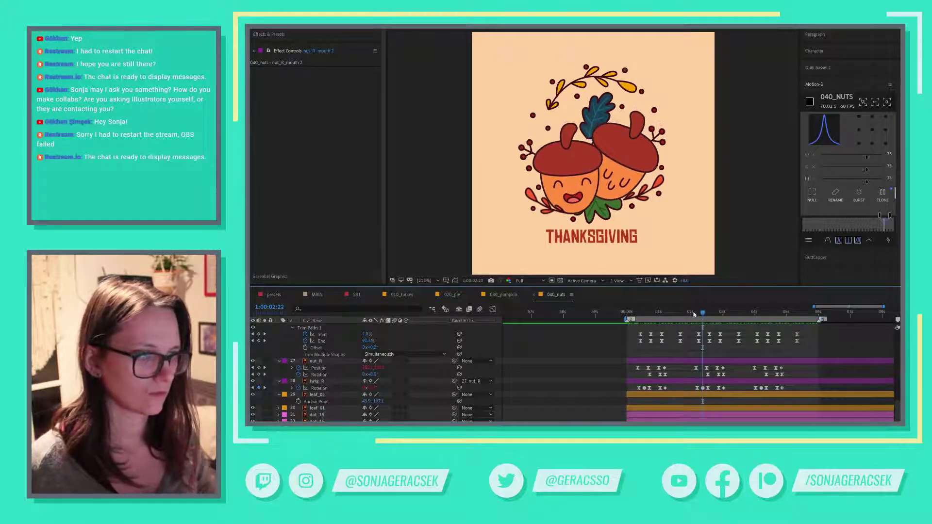
scroll(735, 352, up, 1)
scroll(736, 352, up, 5)
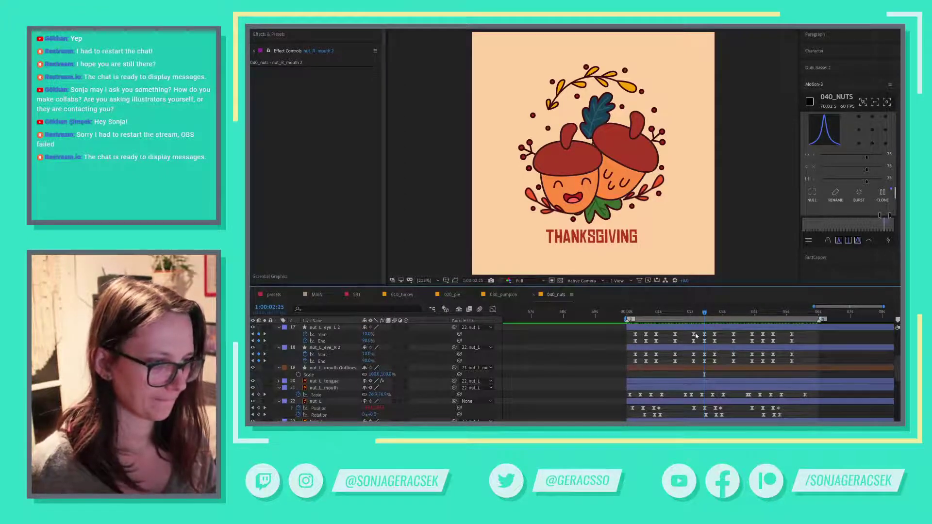
- Try to shift the second- and third-cycle keyframes of the left acorn's eyes, mouth, body and twig later in time
drag(689, 333, 810, 421)
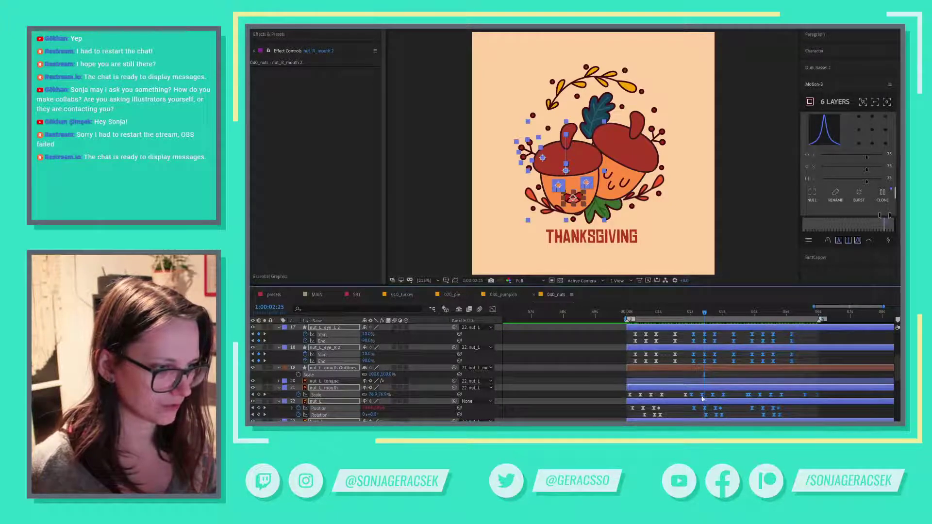
drag(703, 399, 715, 398)
click(627, 313)
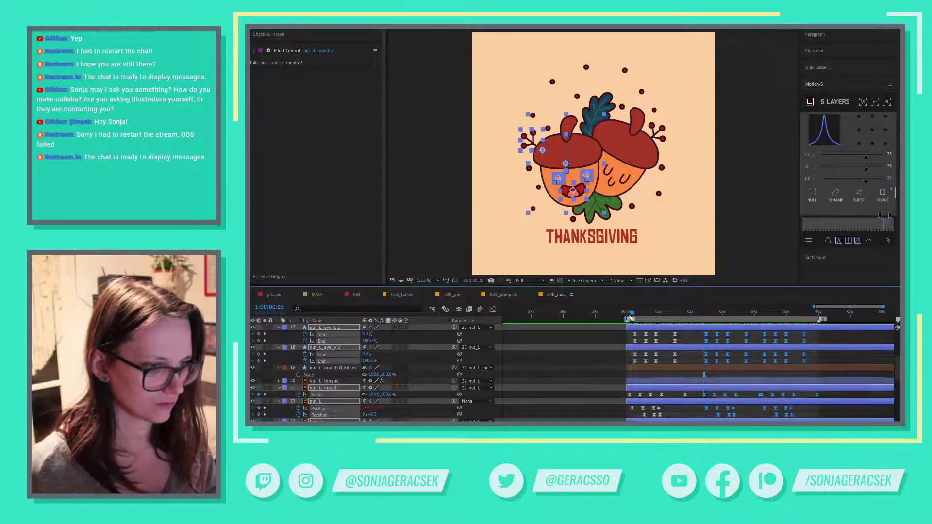
- Compare the starting Position keyframes of nut_R at 1:00:00:20 and nut_L at 1:00:00:10
scroll(674, 377, down, 5)
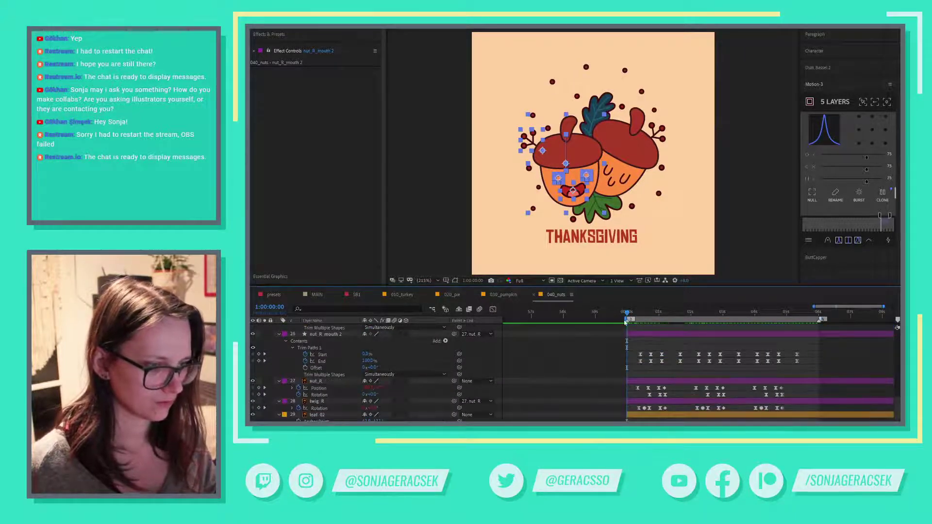
key(space)
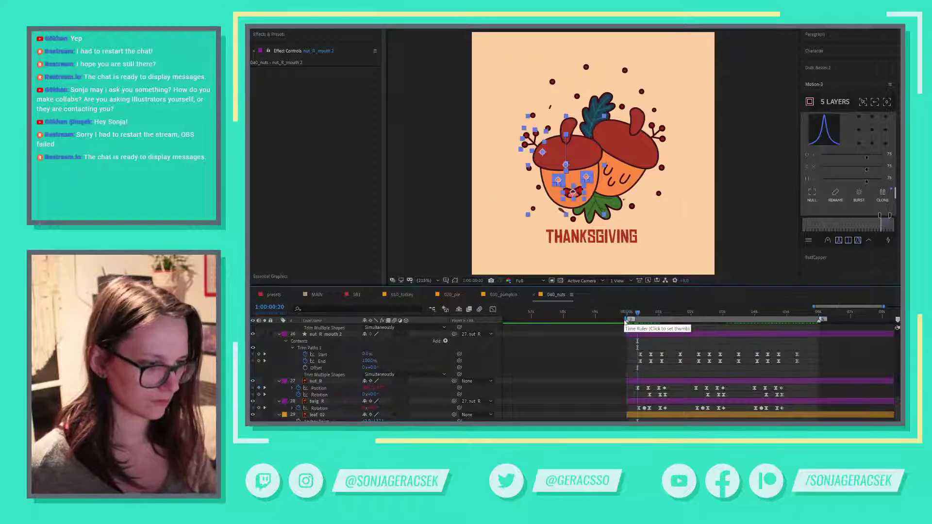
scroll(630, 324, up, 8)
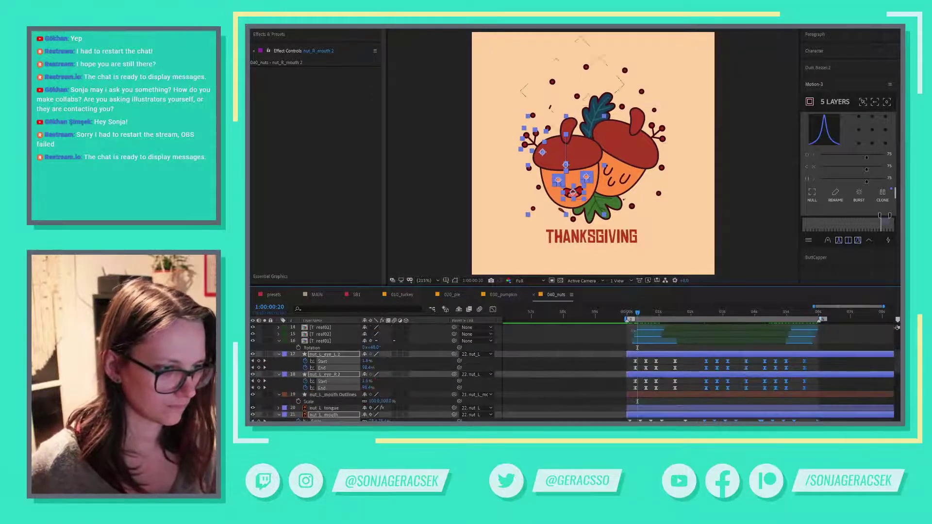
click(629, 315)
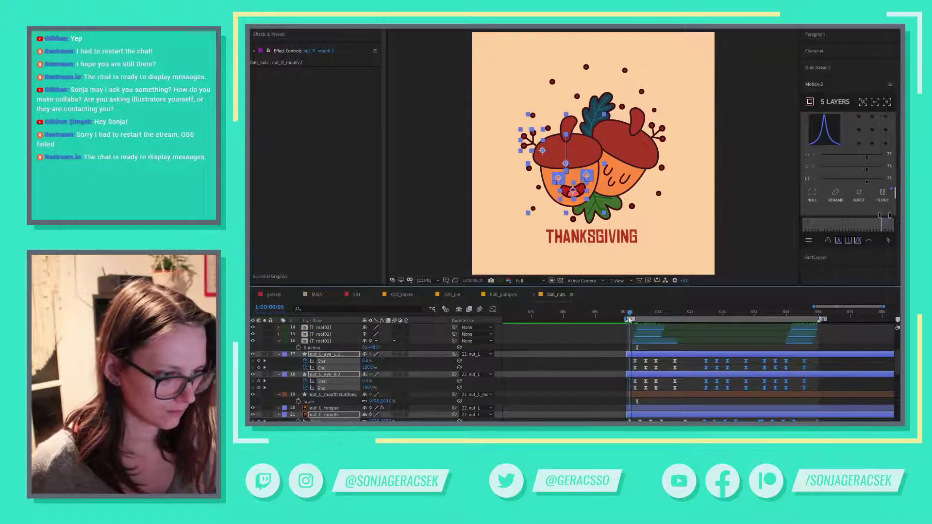
scroll(666, 399, down, 2)
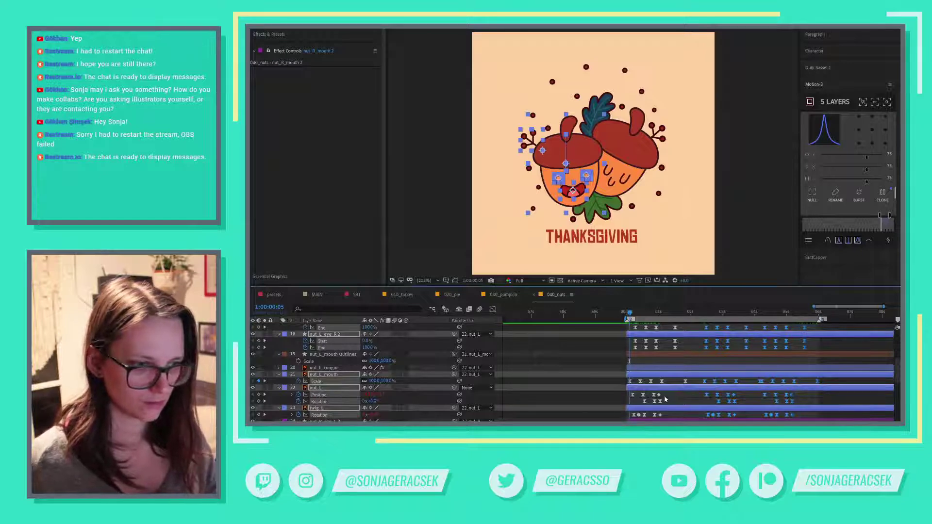
click(633, 314)
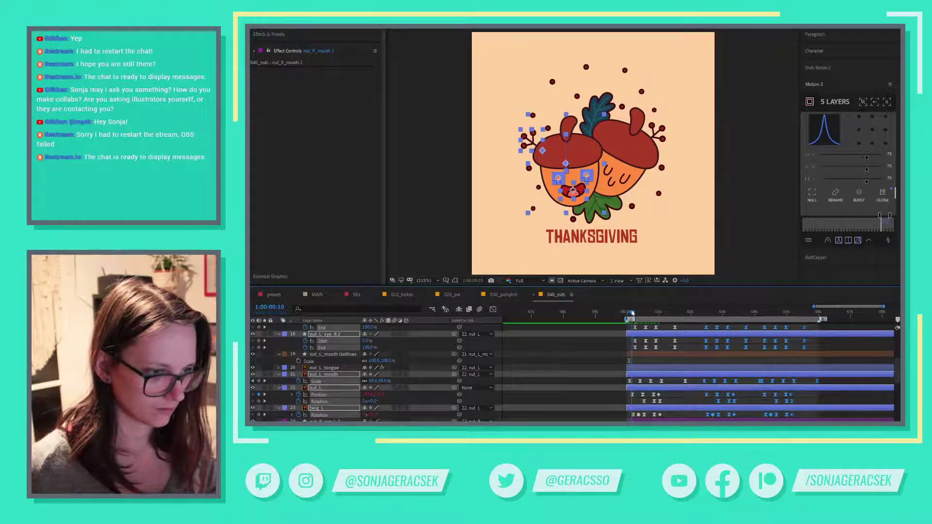
- Recheck the right acorn's first-cycle keyframes at 1:00:00:20, then undo the shift of the left acorn's later keyframes
click(598, 412)
scroll(602, 408, down, 5)
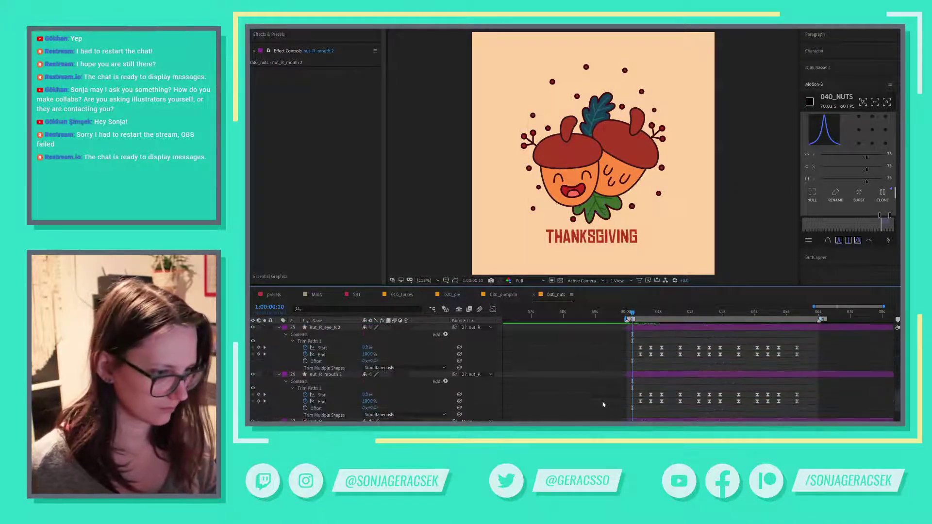
scroll(604, 404, down, 2)
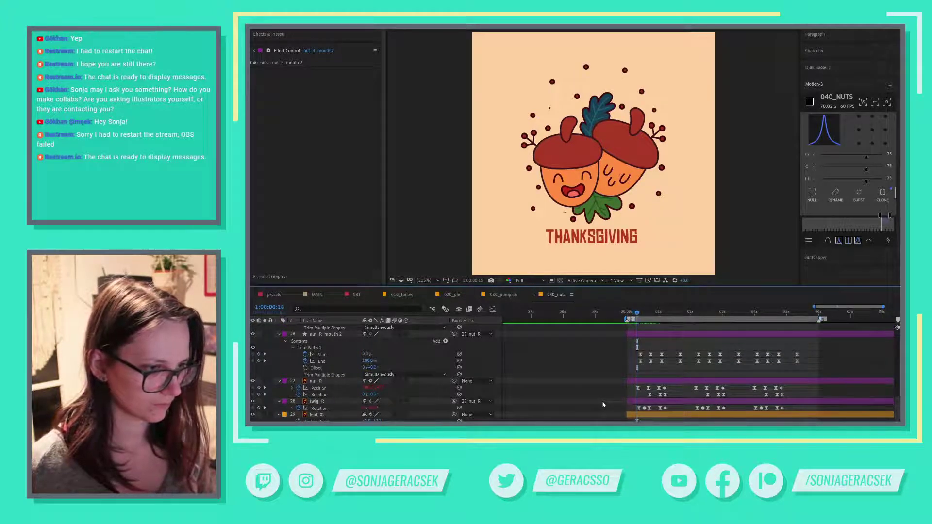
scroll(753, 378, up, 4)
scroll(753, 377, up, 2)
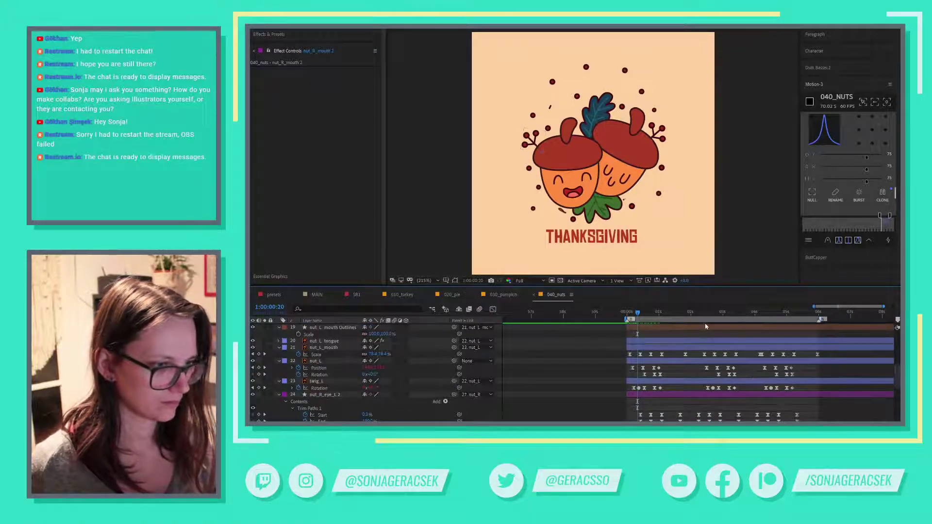
click(706, 327)
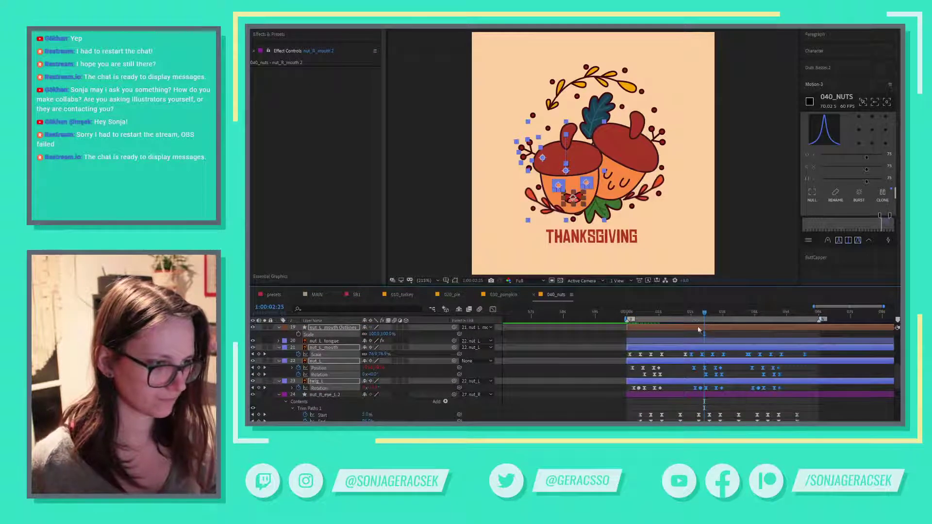
- Shift the second- and third-cycle keyframes of nut_R_eye_R 2, nut_R_mouth 2, nut_R and twig_R so nut_R's second-cycle Position keyframes start at 1:00:02:16
click(695, 316)
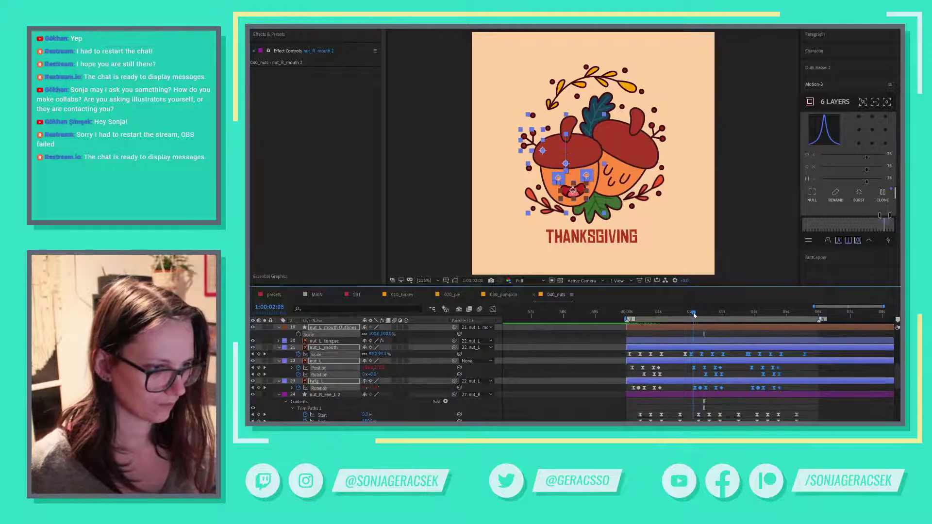
click(695, 315)
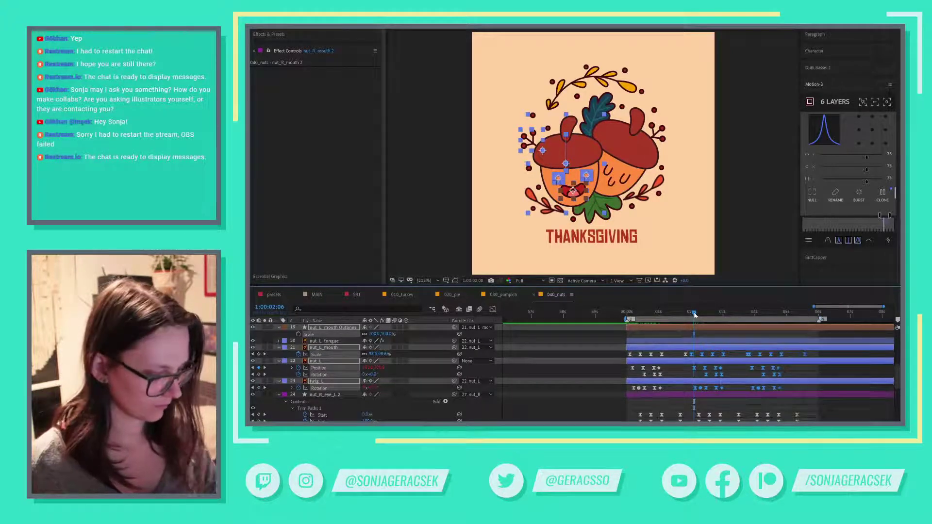
click(699, 314)
scroll(731, 395, down, 5)
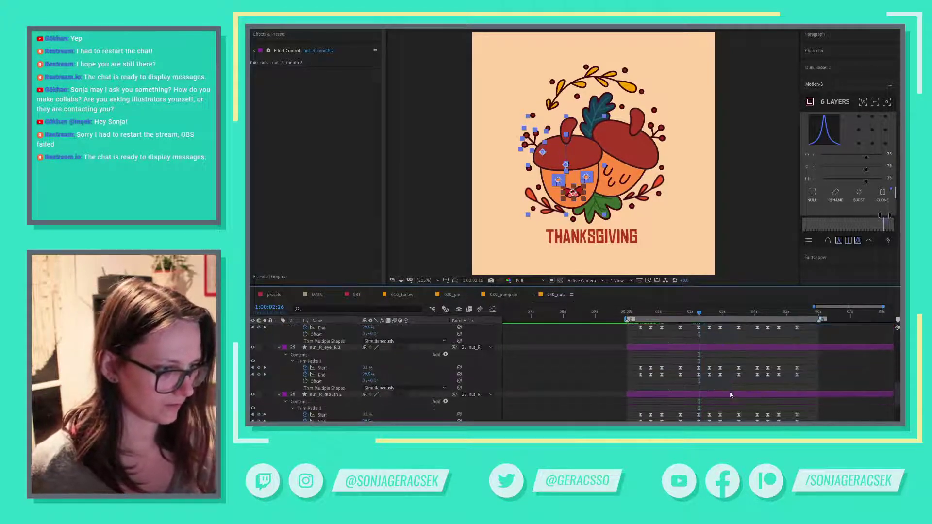
scroll(731, 395, down, 4)
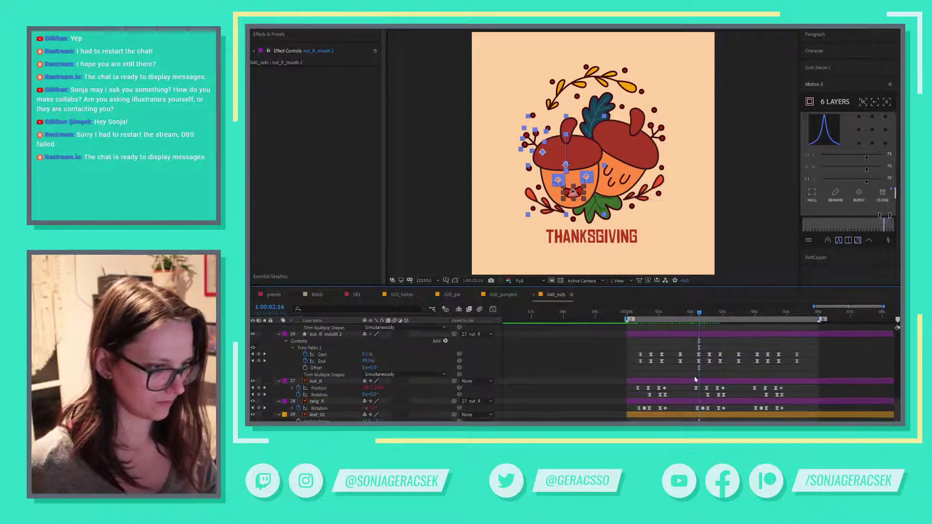
scroll(696, 379, up, 3)
drag(690, 342, 805, 396)
scroll(805, 397, up, 3)
scroll(806, 397, down, 5)
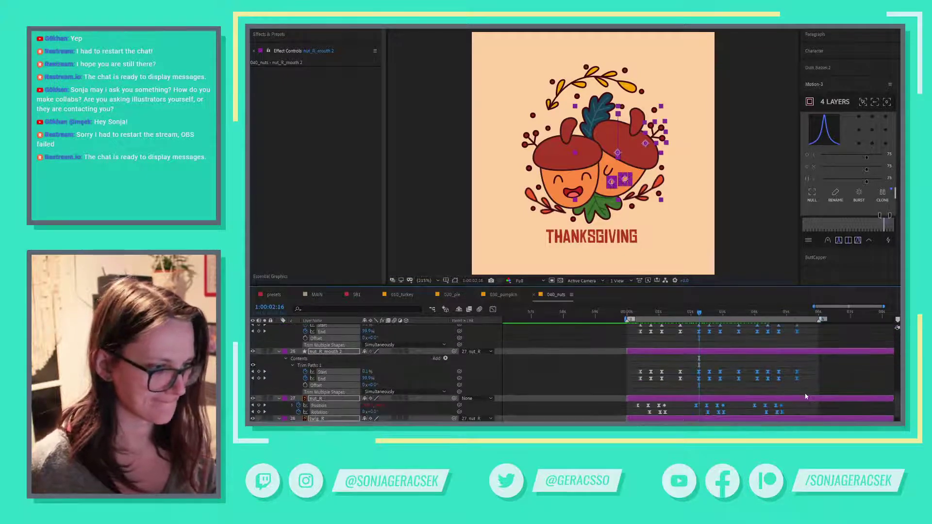
drag(696, 374, 699, 374)
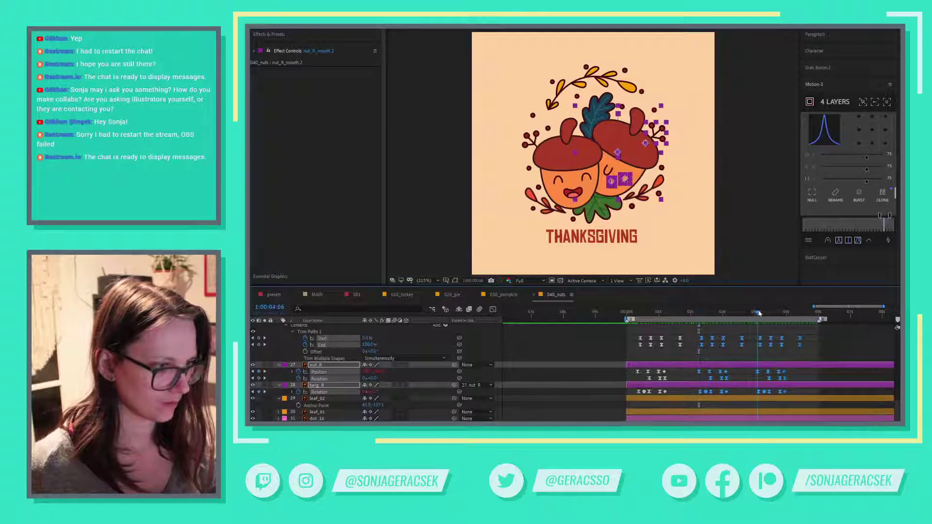
- Move the third-cycle keyframes of nut_R_eye_R 2, nut_R_mouth 2, nut_R and twig_R so nut_R's Position keyframes start at 1:00:04:05
click(756, 314)
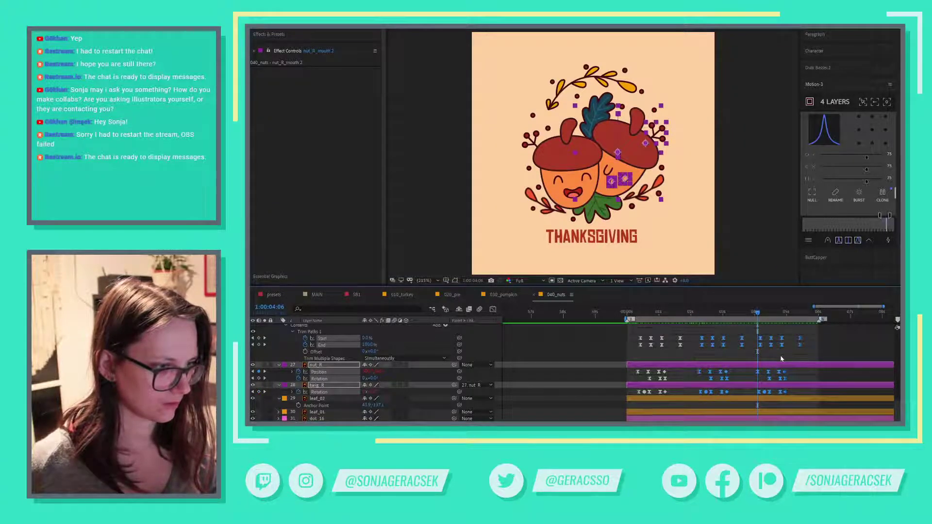
scroll(781, 359, up, 5)
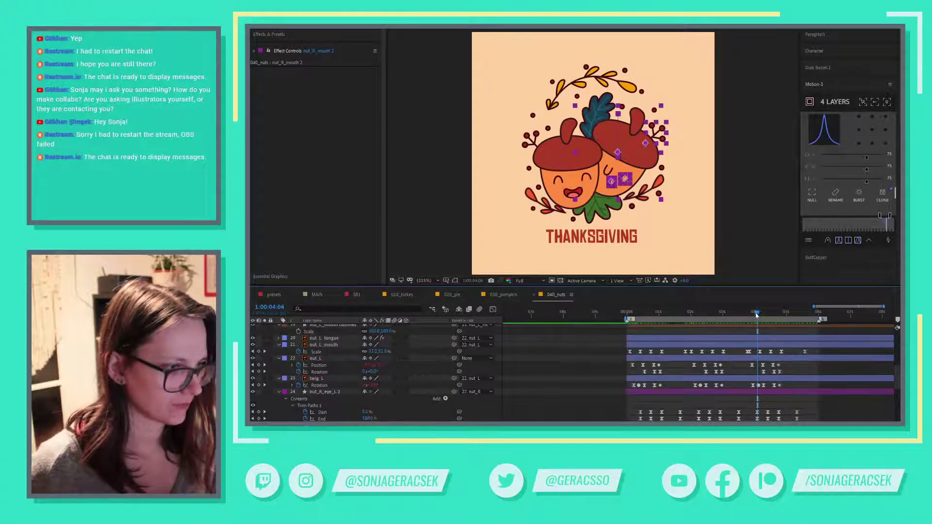
drag(756, 315, 757, 315)
scroll(783, 385, down, 1)
scroll(783, 385, down, 3)
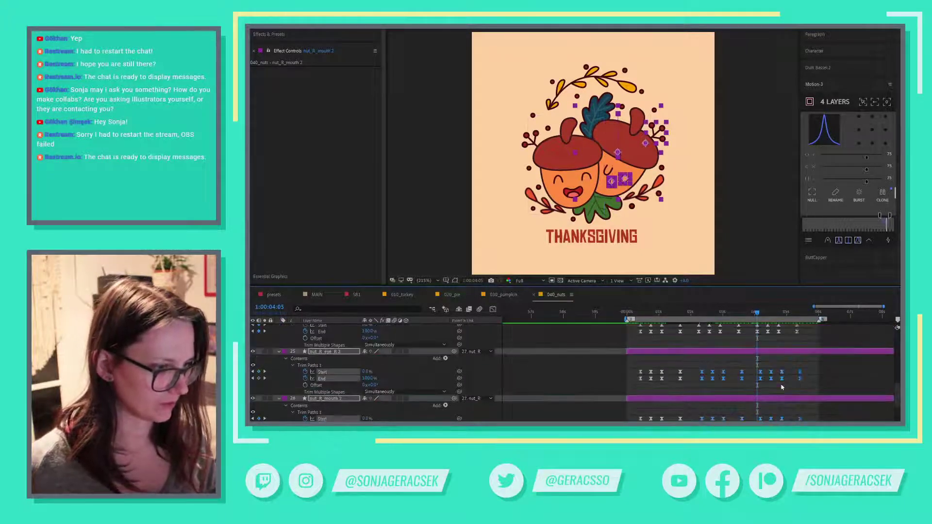
scroll(782, 386, down, 3)
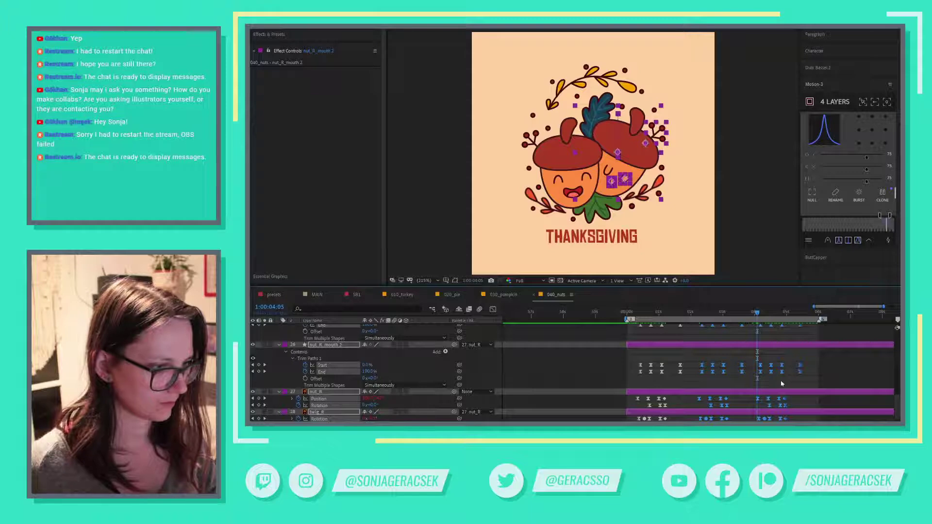
scroll(806, 379, up, 3)
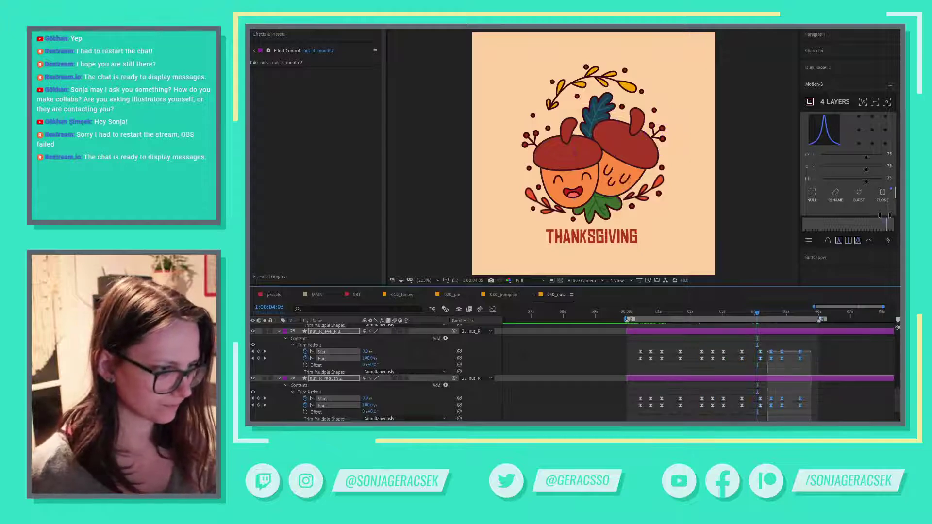
scroll(787, 378, down, 2)
click(758, 398)
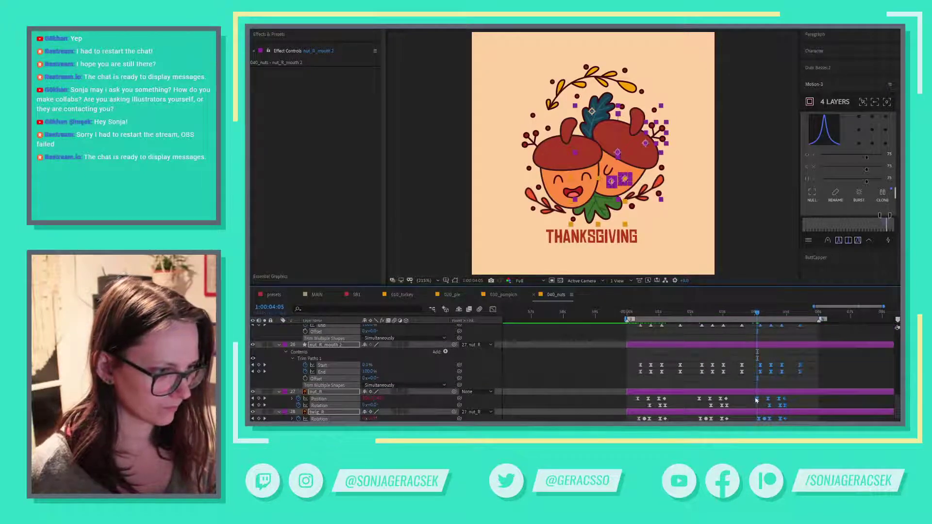
drag(757, 400, 755, 402)
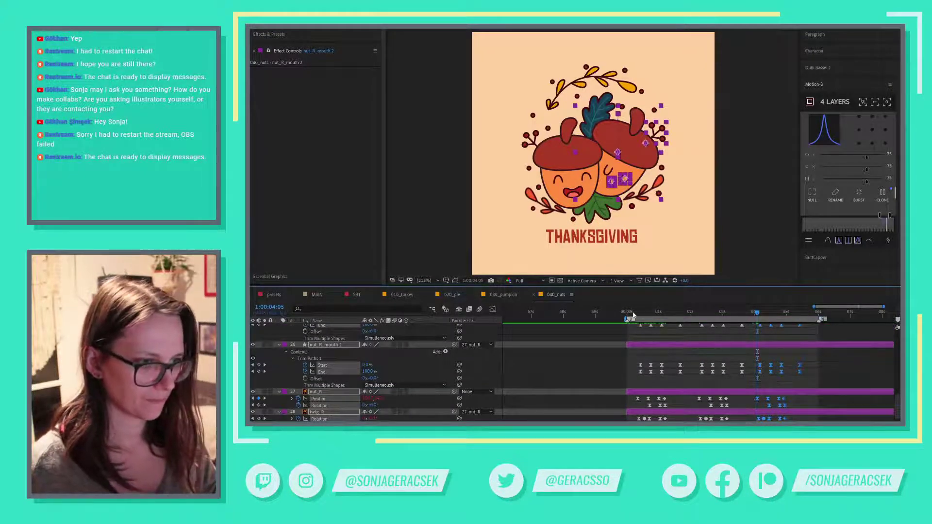
click(574, 365)
- Enlarge the timeline and compare the cycle start times of both acorns, from 1:00:00:10 to 1:00:04:05
key(grave)
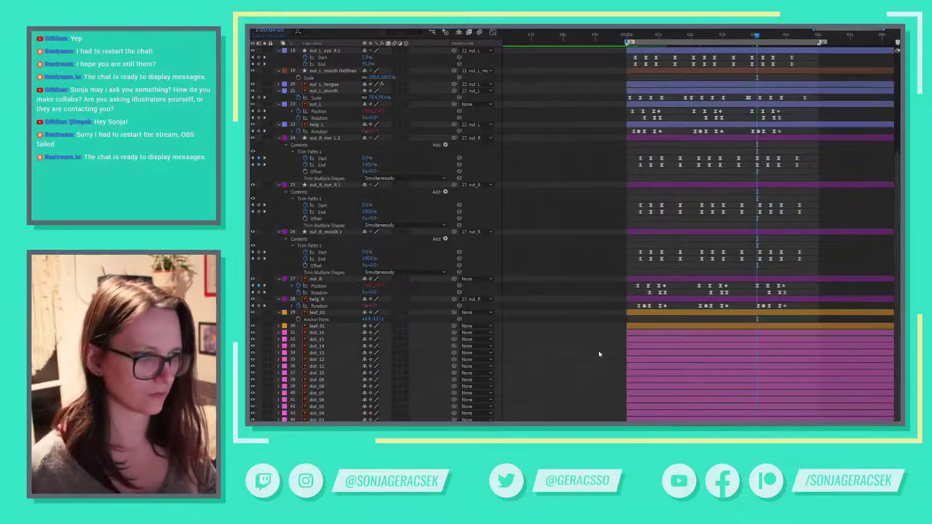
scroll(597, 207, up, 10)
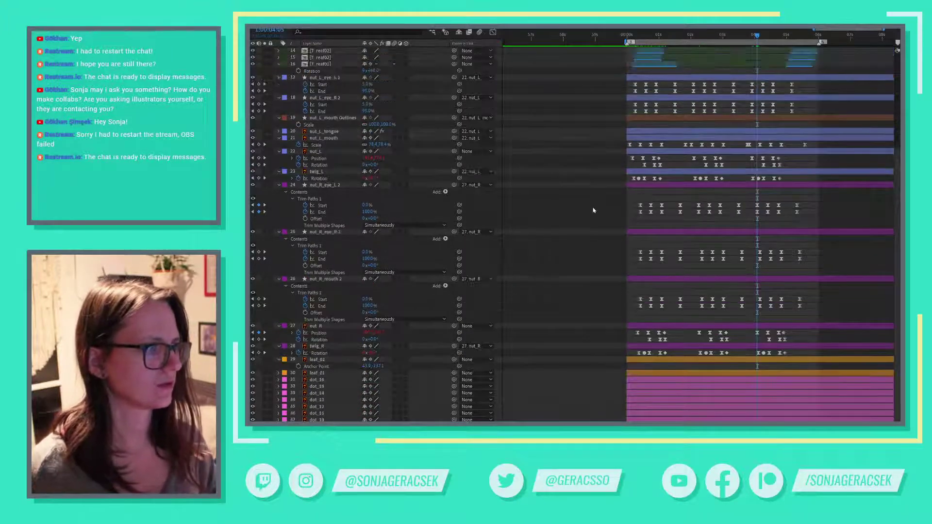
scroll(638, 71, down, 1)
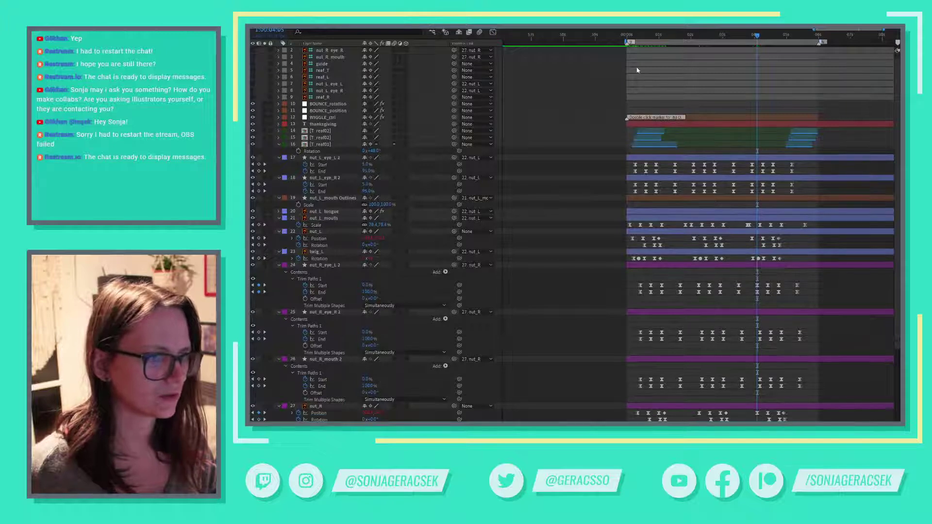
click(633, 39)
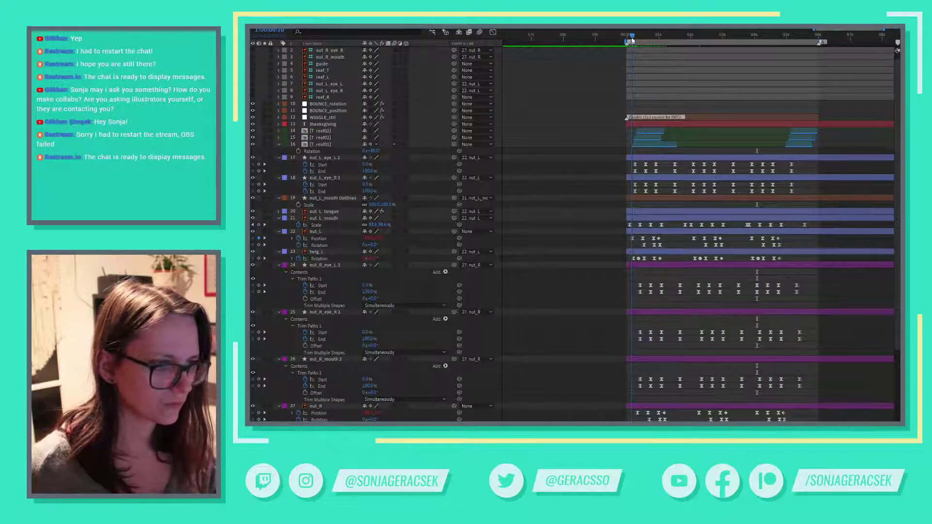
click(638, 39)
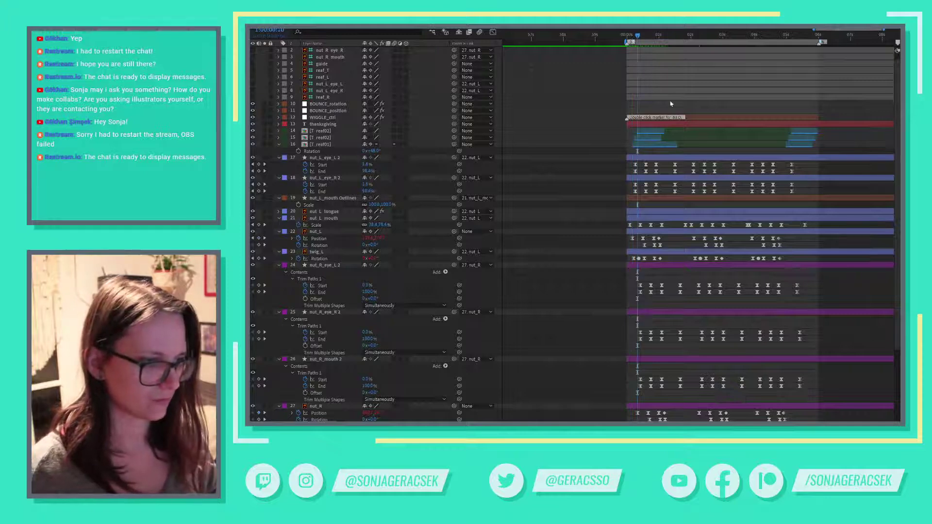
click(693, 39)
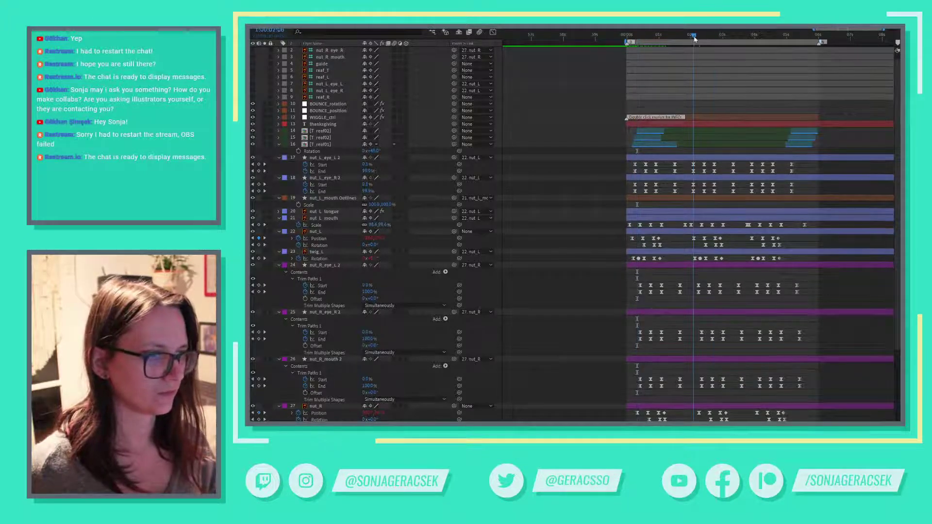
key(shift+Page_Down)
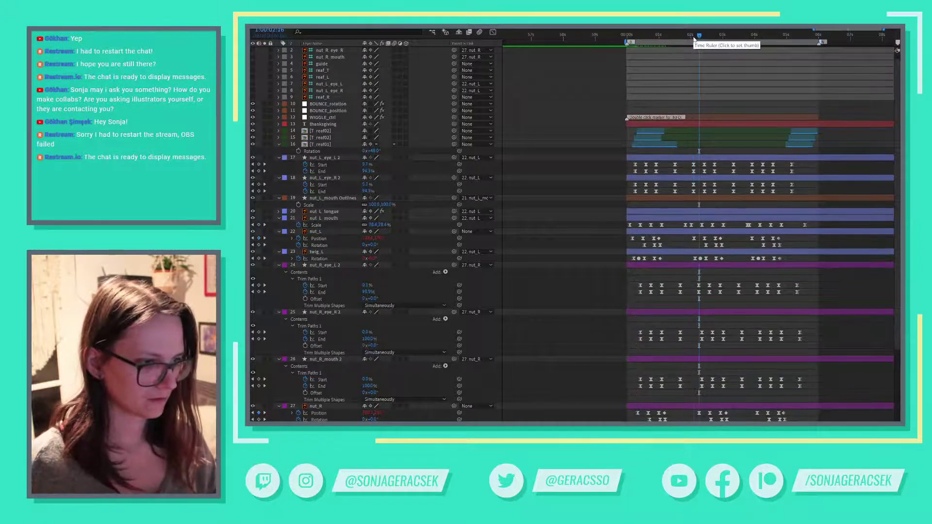
drag(762, 37, 755, 37)
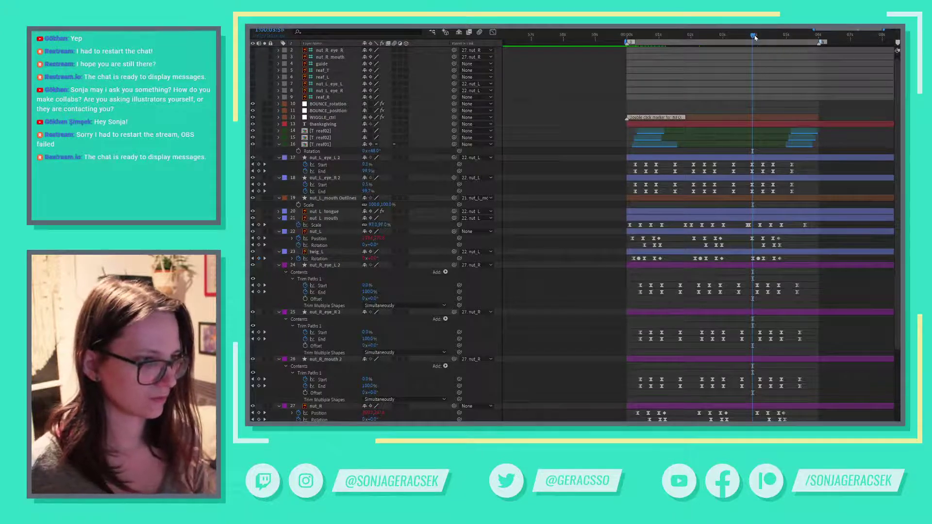
drag(755, 38, 757, 38)
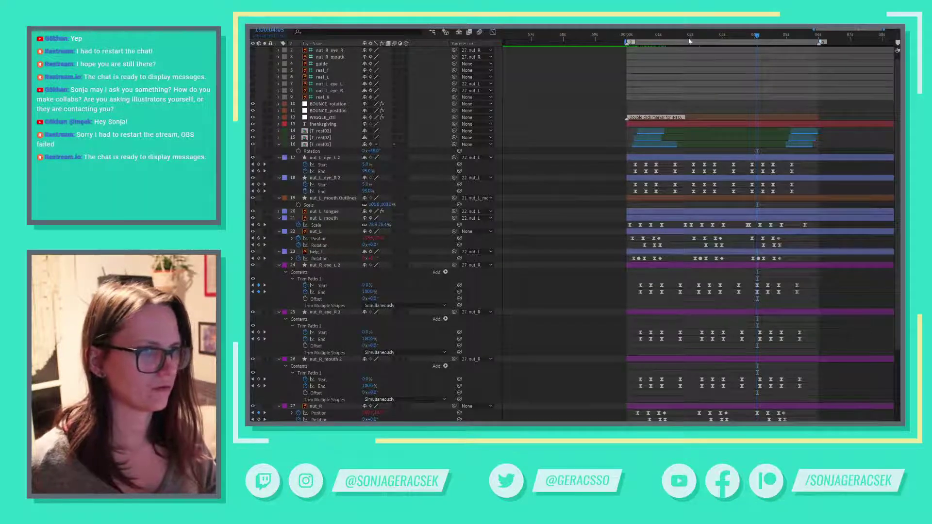
- Examine the starting keyframes of the left acorn's second and third cycles between 1:00:01:50 and 1:00:03:55
drag(689, 38, 685, 39)
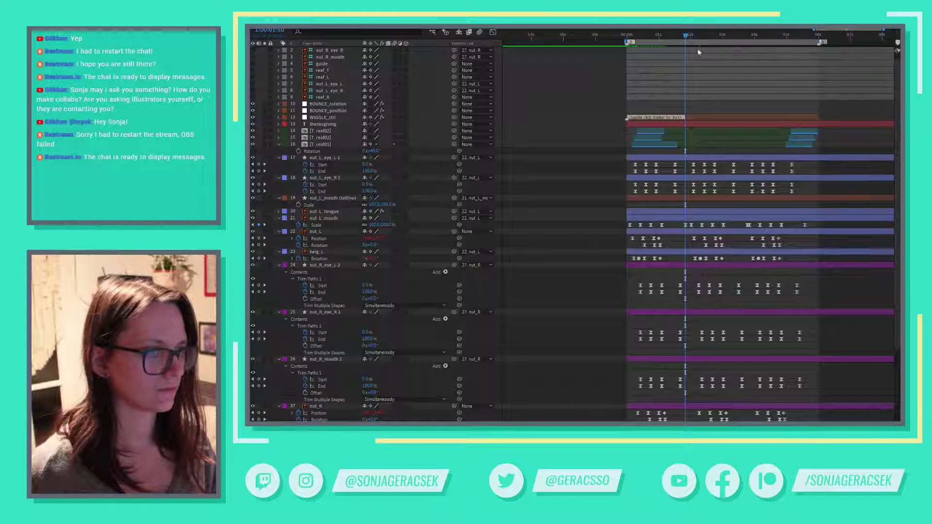
click(694, 35)
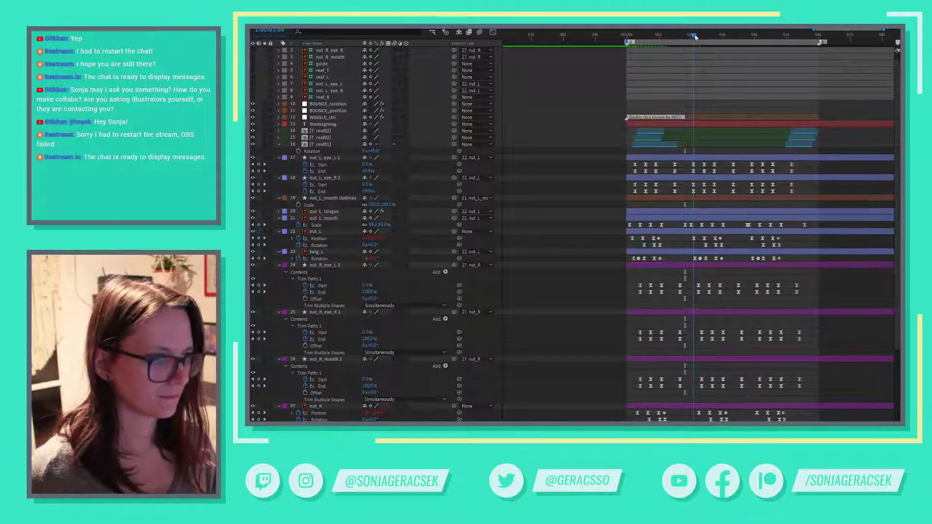
key(Page_Up)
key(Page_Up)
key(Page_Up)
key(Page_Up)
key(Page_Up)
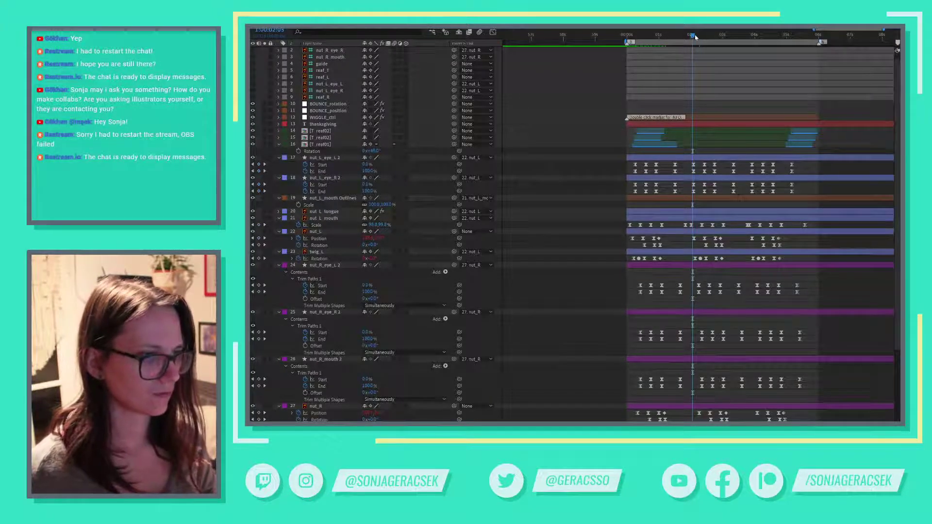
click(754, 35)
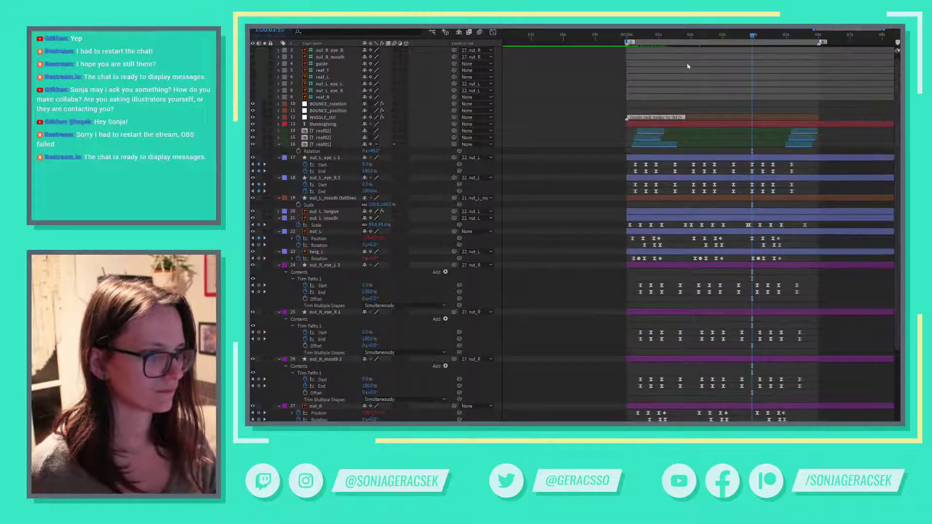
click(692, 36)
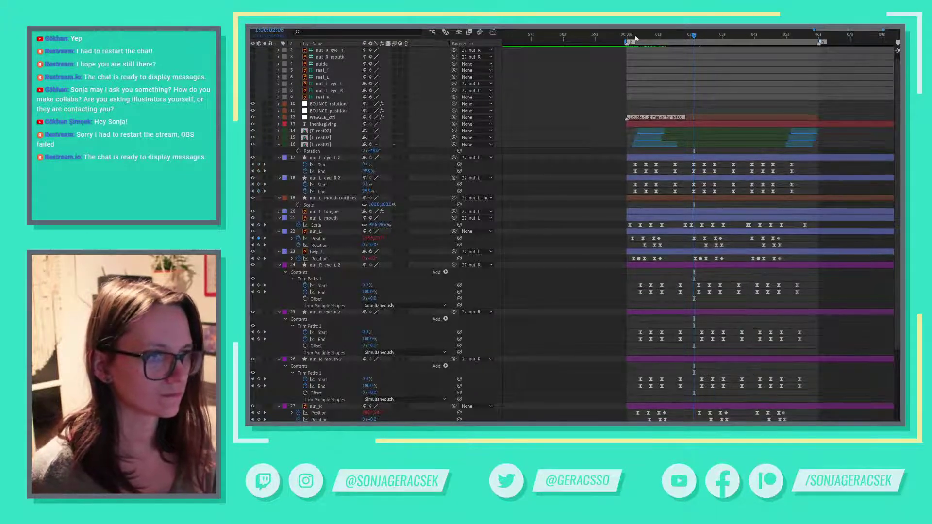
- Shift the second- and third-cycle Start and End keyframes of both left acorn eyes to begin at 1:00:02:11, following the first cycle's 1:00:00:15 offset
drag(636, 37, 631, 38)
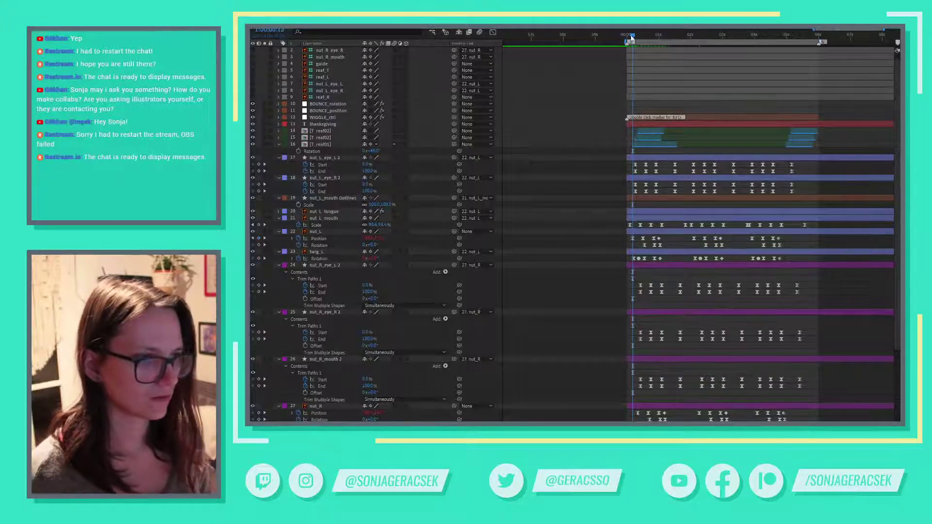
key(Page_Down)
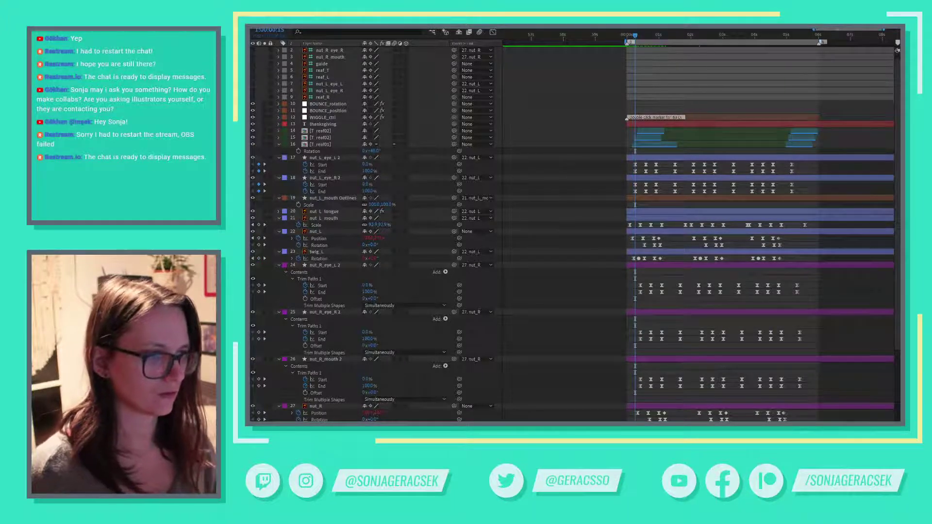
click(691, 35)
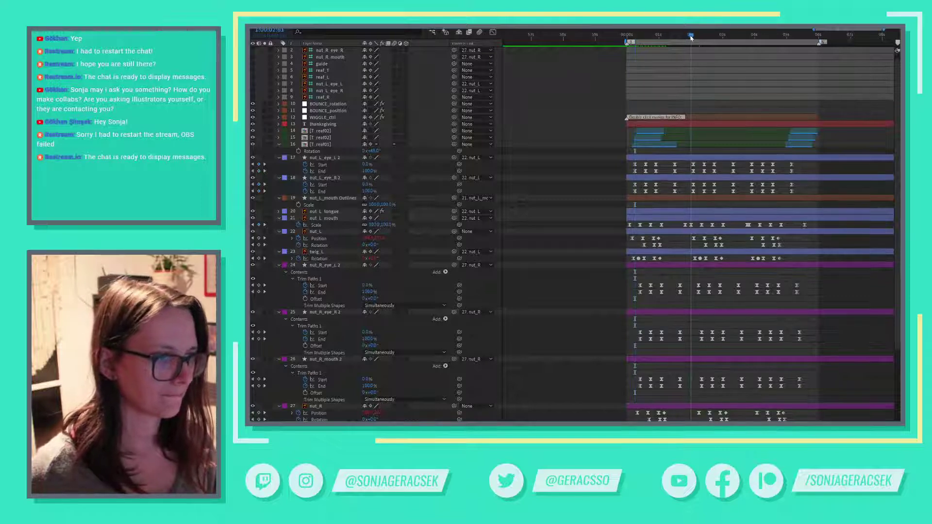
drag(693, 36, 698, 37)
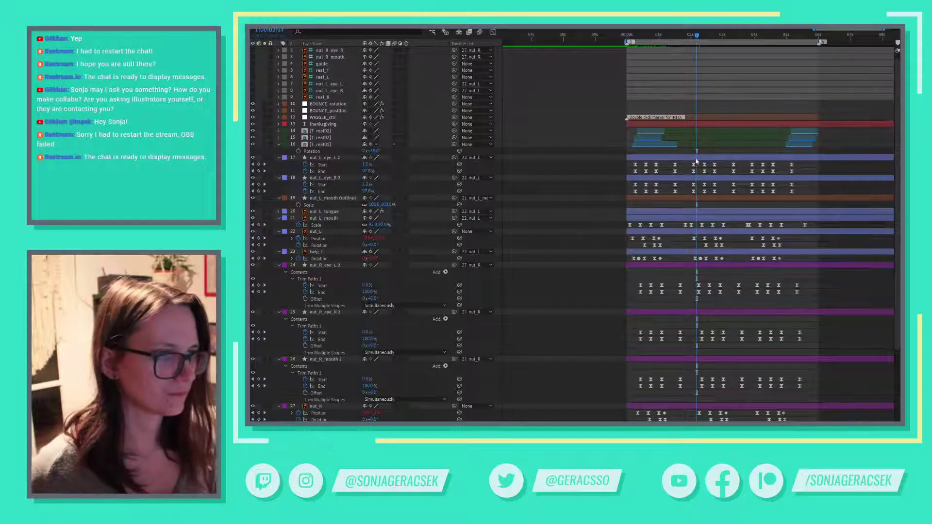
drag(687, 166, 818, 197)
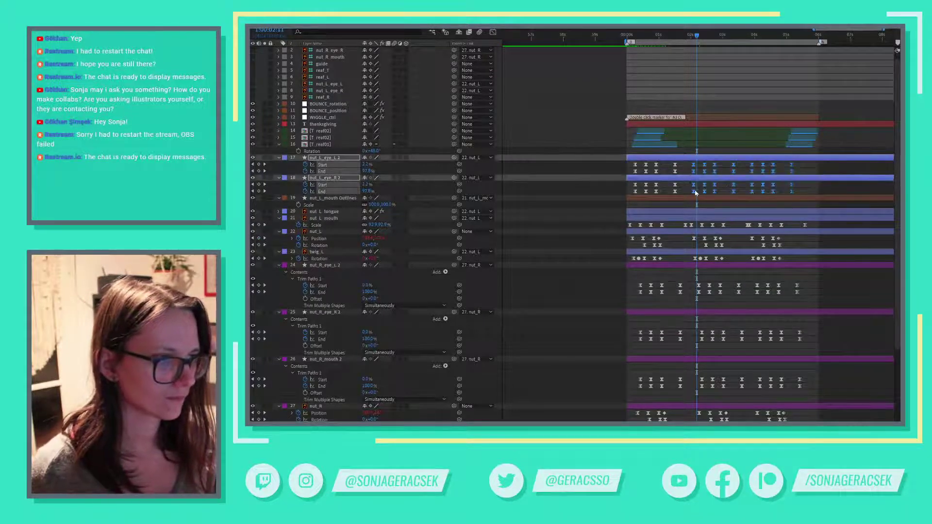
drag(696, 193, 697, 194)
- Shift the second- and third-cycle keyframes of nut_L_mouth, nut_L, twig_L and the right acorn's layers so the mouth's second cycle starts at 1:00:02:00
click(760, 37)
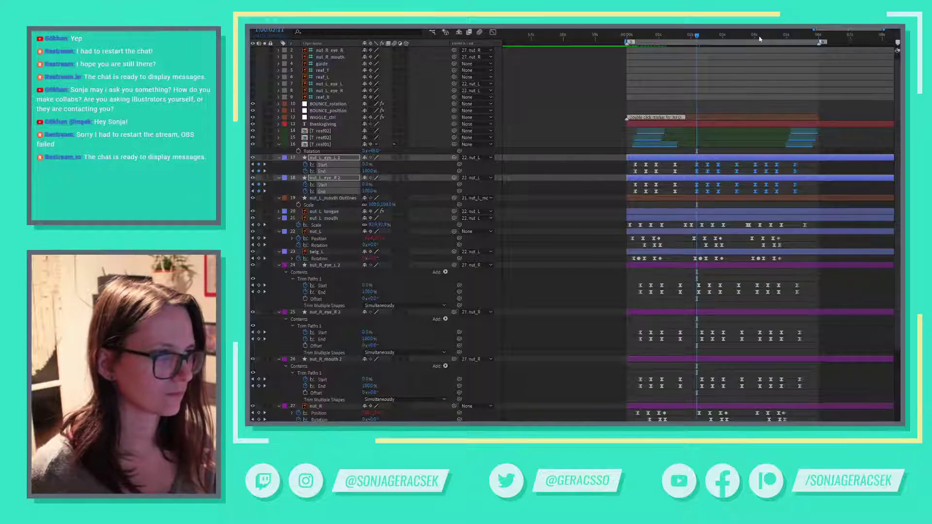
click(755, 39)
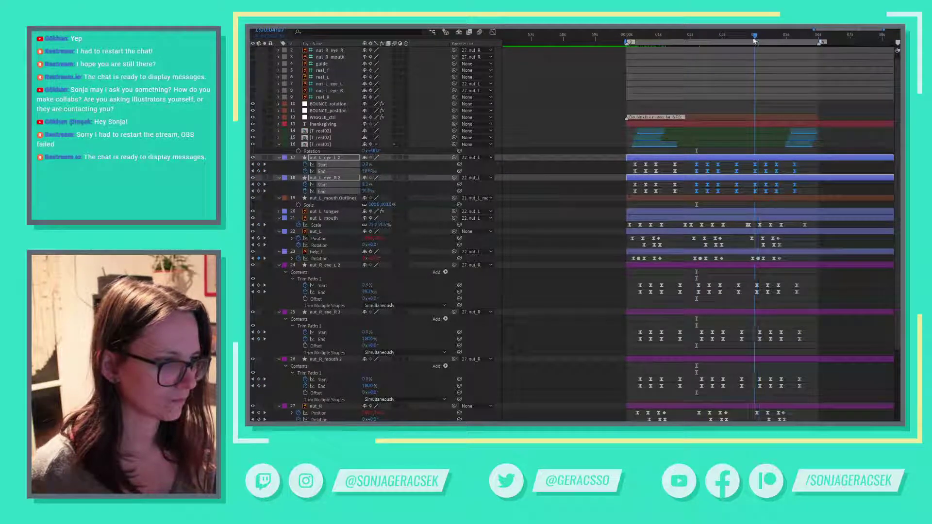
click(679, 38)
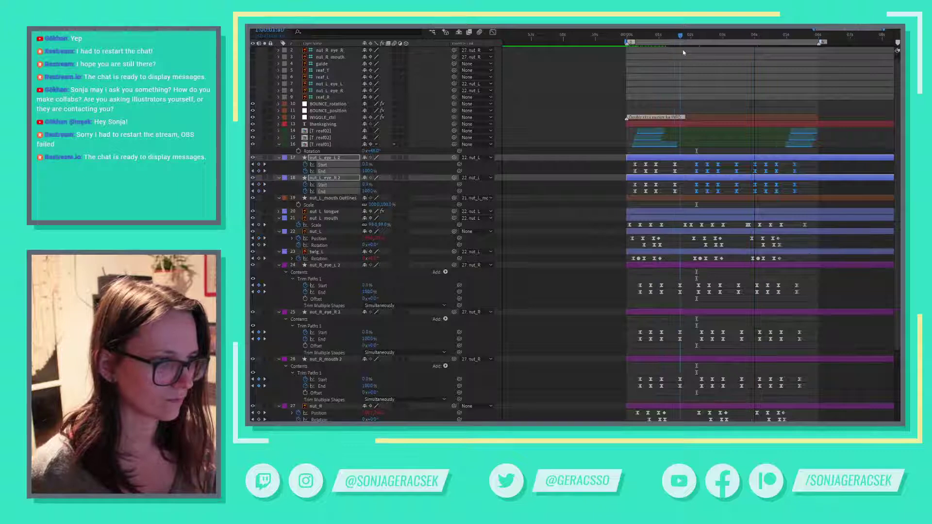
key(space)
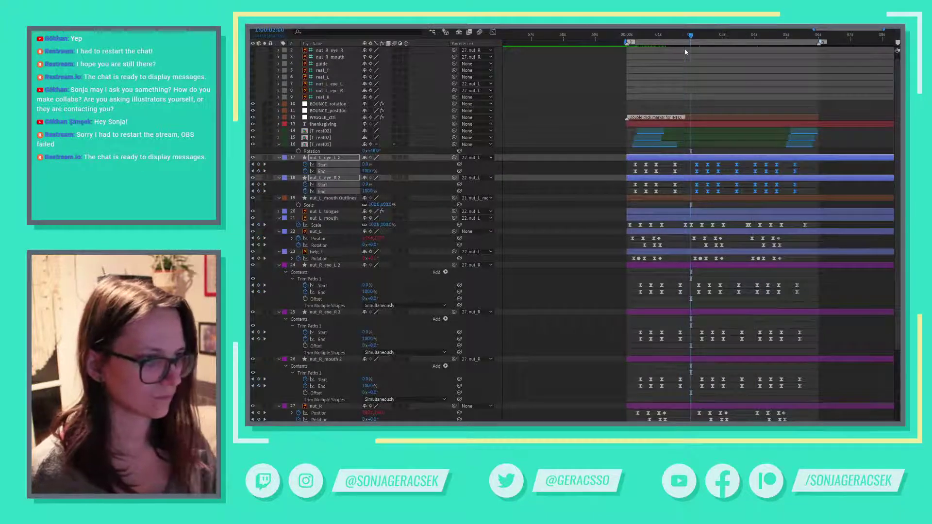
drag(815, 165, 689, 266)
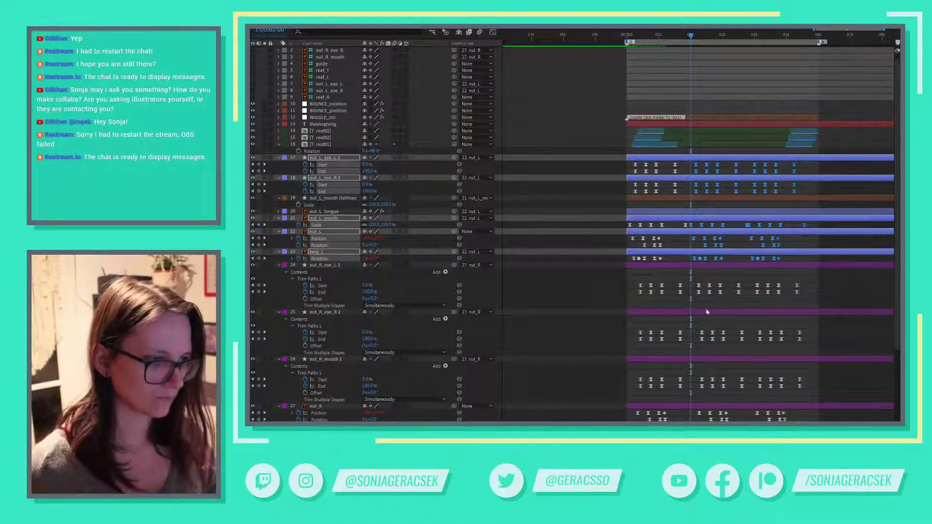
key(ctrl+z)
drag(694, 271, 804, 421)
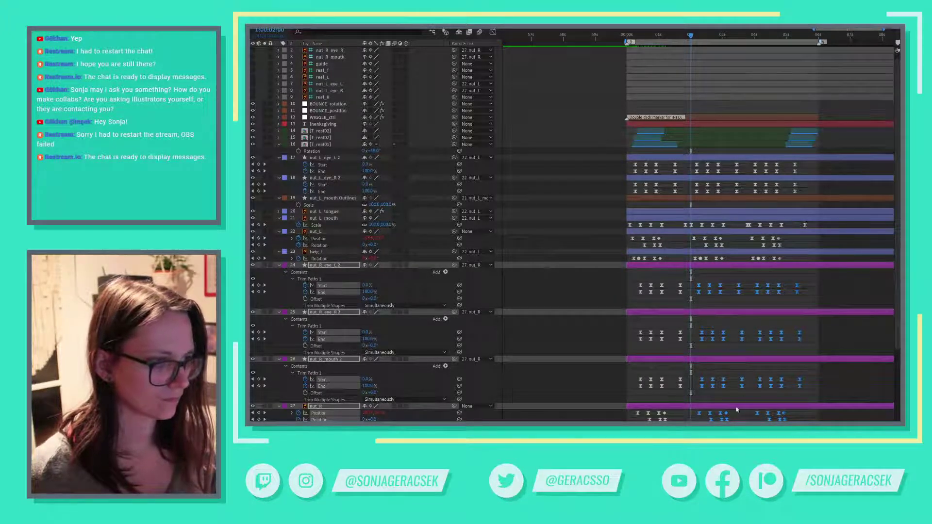
drag(820, 421, 696, 237)
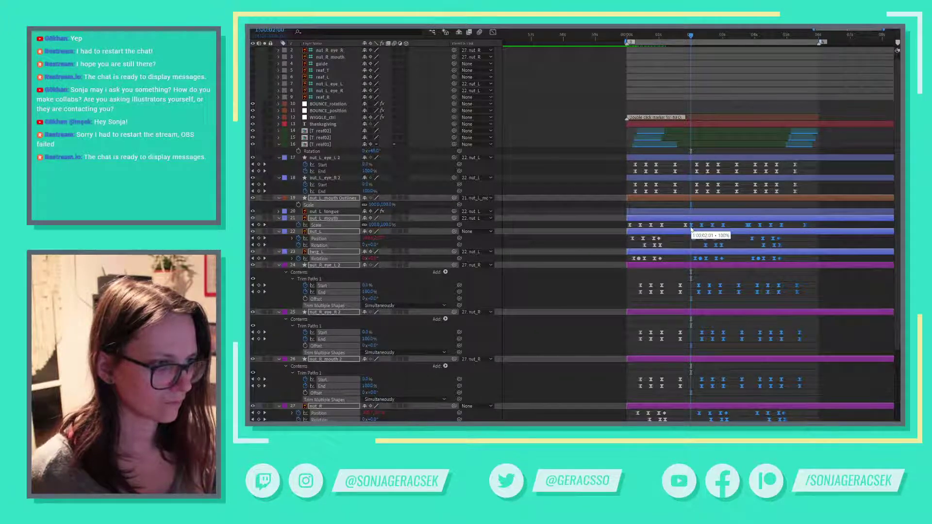
drag(692, 226, 691, 228)
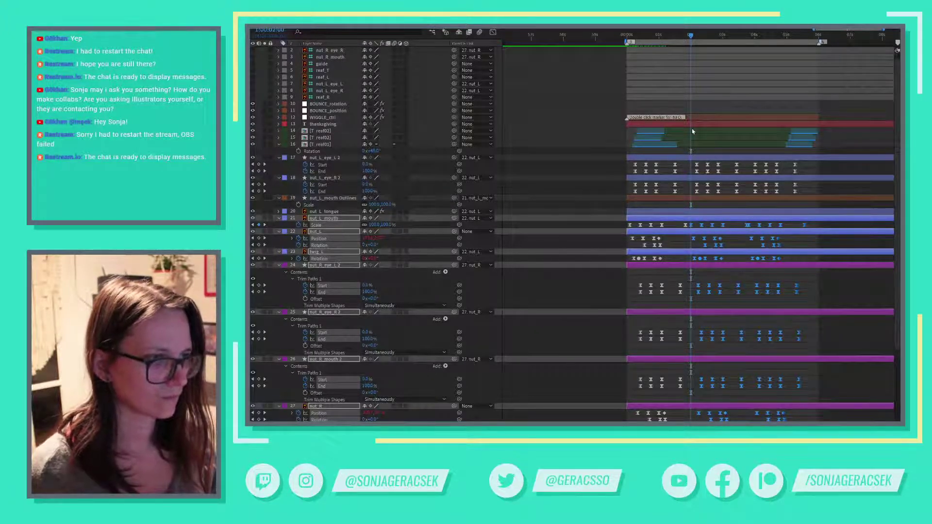
- Move the second- and third-cycle Start and End keyframes of both left acorn eyes slightly earlier to match the nut_L timing
key(k)
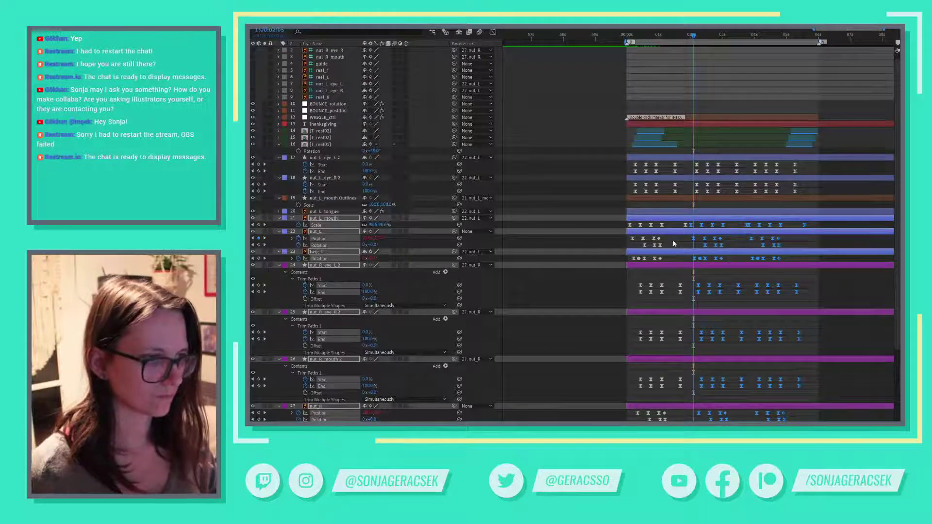
click(674, 244)
key(Page_Down)
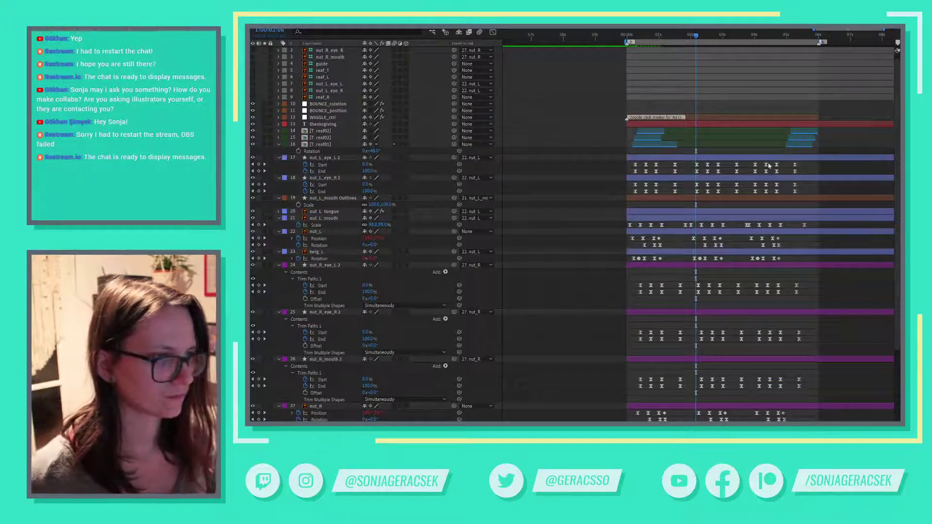
drag(806, 161, 697, 192)
- Move the third-cycle keyframes of nut_L_mouth, nut_L, twig_L and the right acorn's layers so the mouth's Scale cycle starts at 1:00:03:55
drag(751, 39, 752, 39)
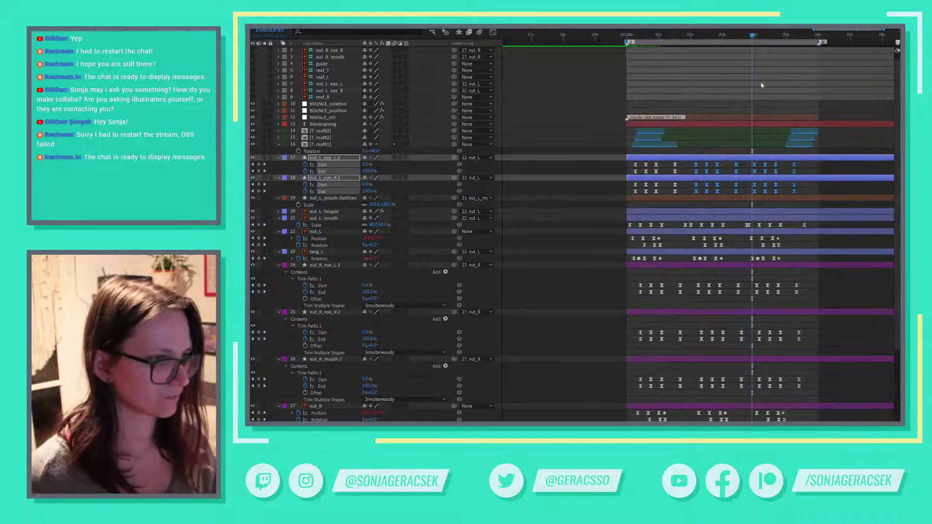
drag(822, 221, 749, 423)
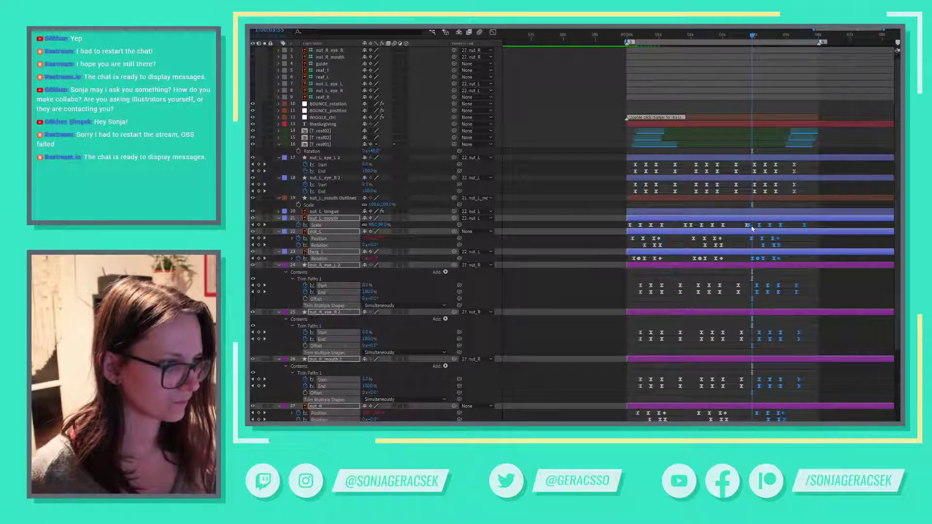
drag(753, 228, 754, 230)
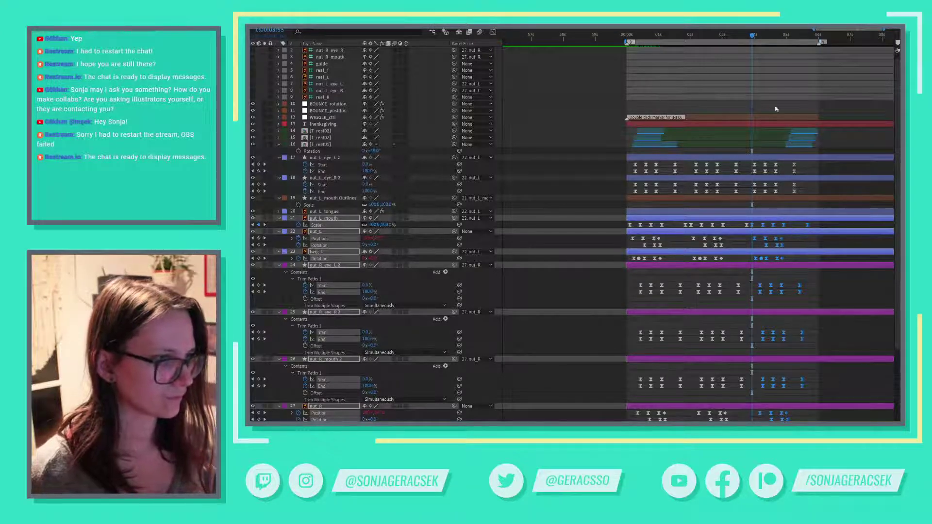
- Nudge the third-cycle Start and End keyframes of both left acorn eyes a few frames later, past nut_L's start at 1:00:04:00
drag(757, 37, 754, 38)
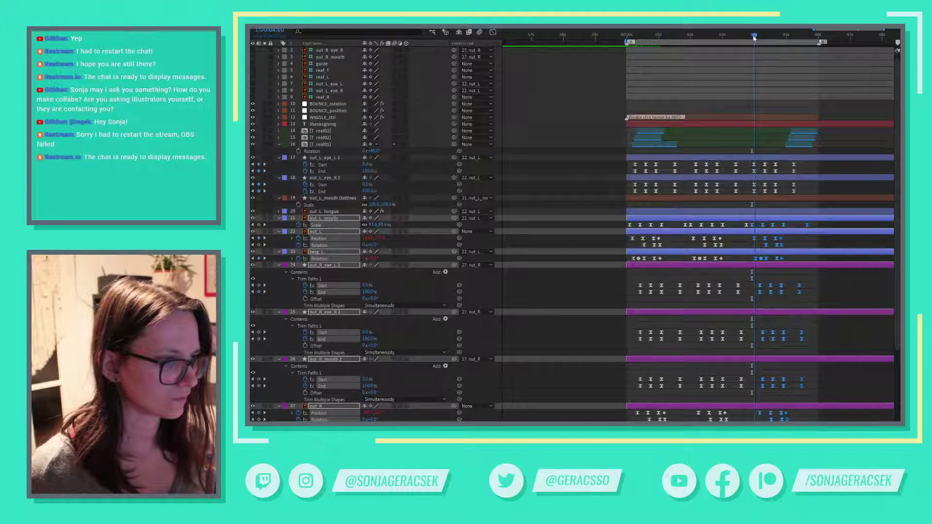
click(837, 188)
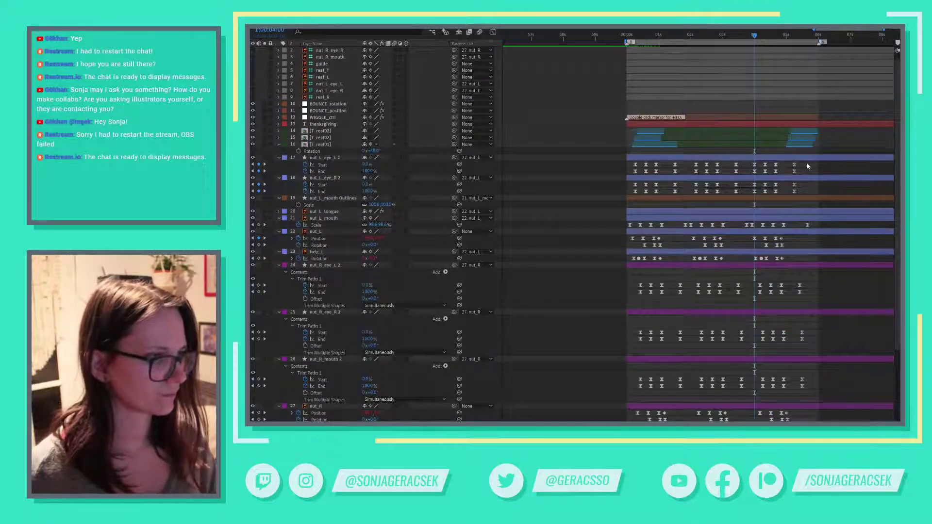
drag(753, 201, 800, 160)
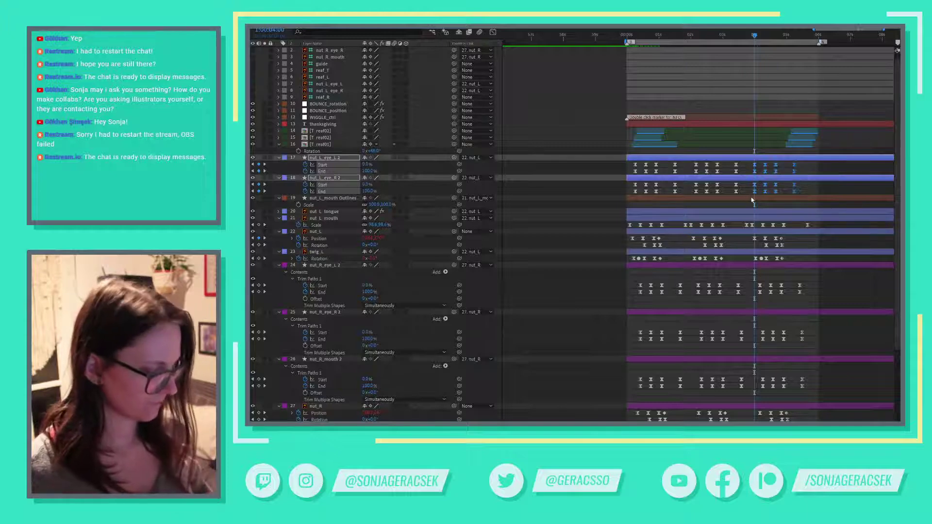
key(alt+Right)
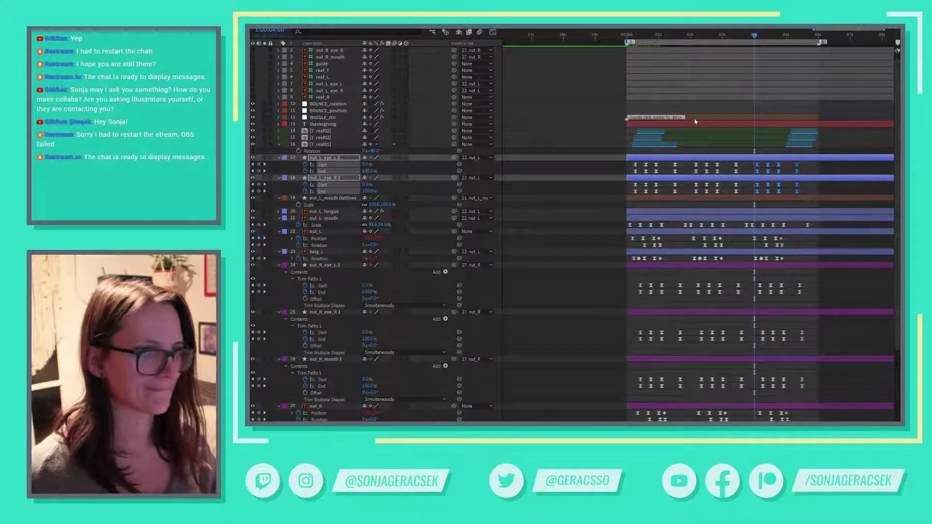
- Restore the full workspace layout, save the project and preview the acorn animation
key(grave)
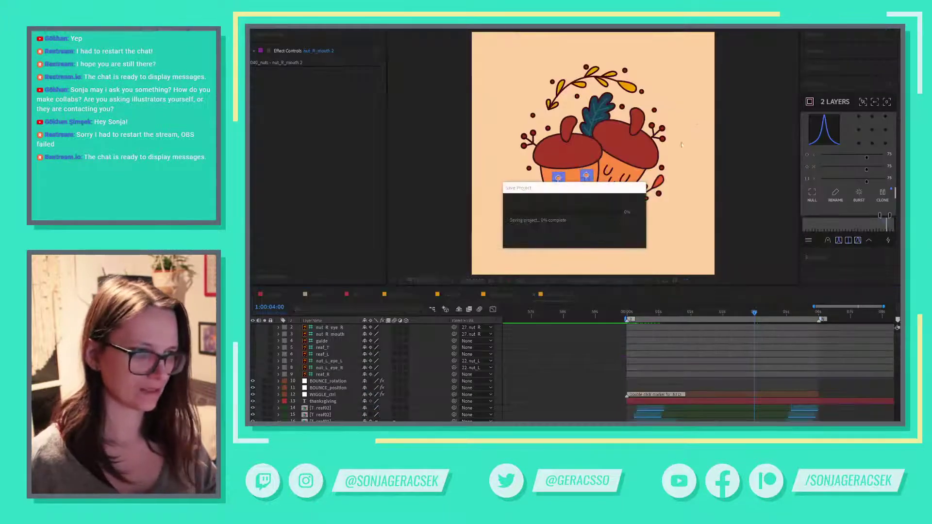
click(577, 349)
key(space)
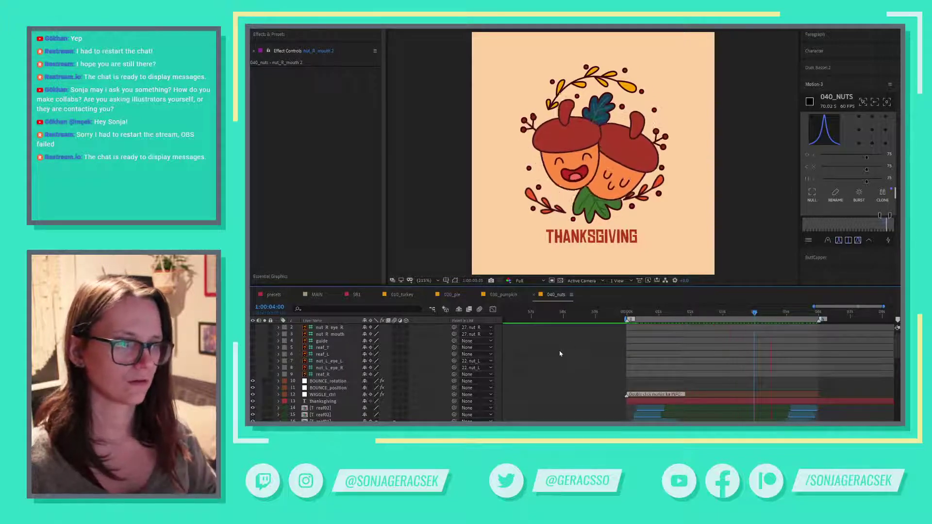
- Set nut_R's second-to-last Rotation keyframe in all three cycles to 10 degrees and preview the result
click(571, 172)
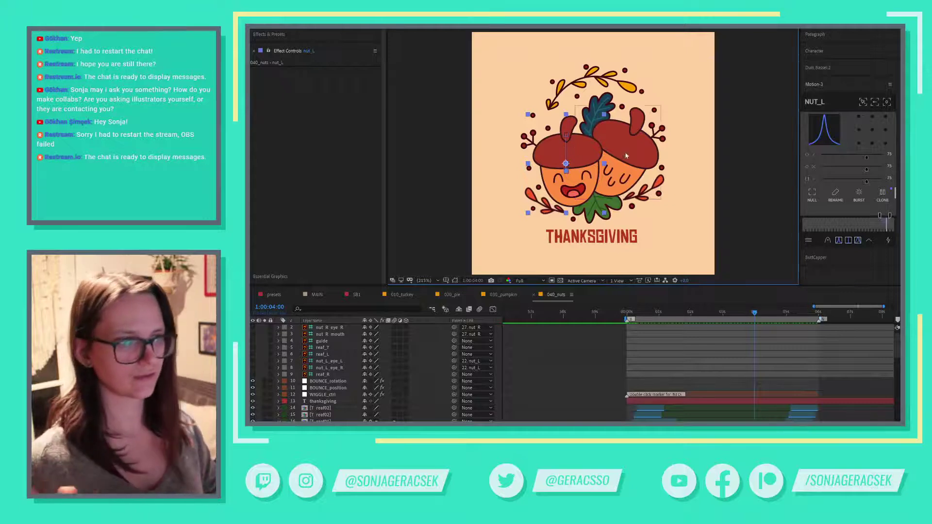
click(644, 147)
scroll(581, 384, down, 1)
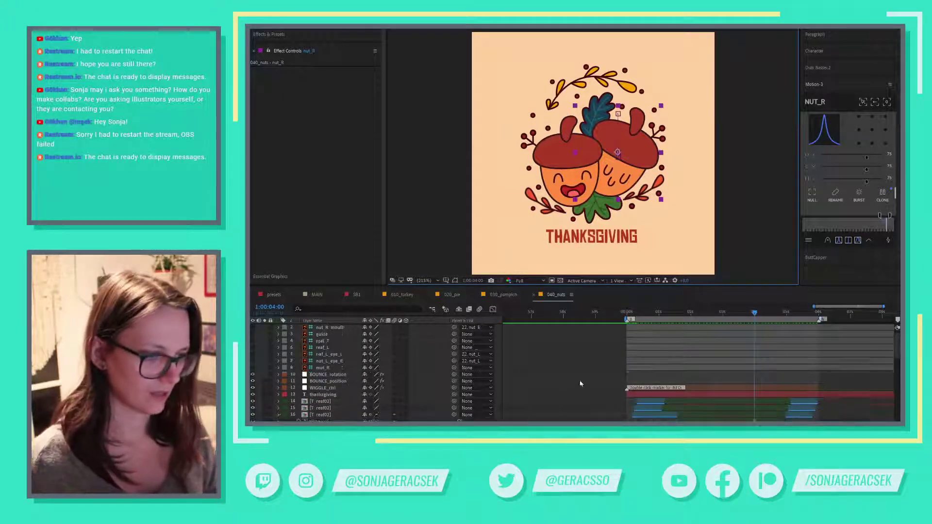
scroll(581, 384, down, 5)
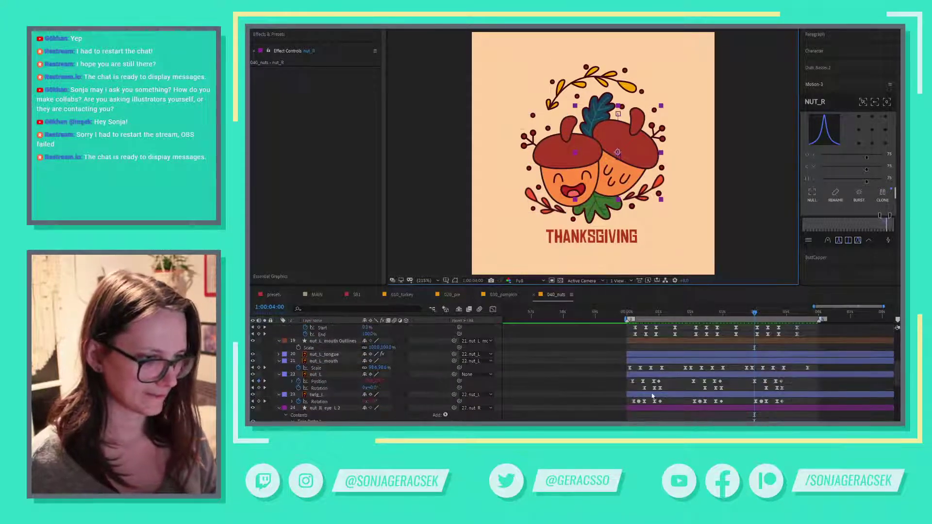
click(660, 377)
scroll(688, 407, down, 5)
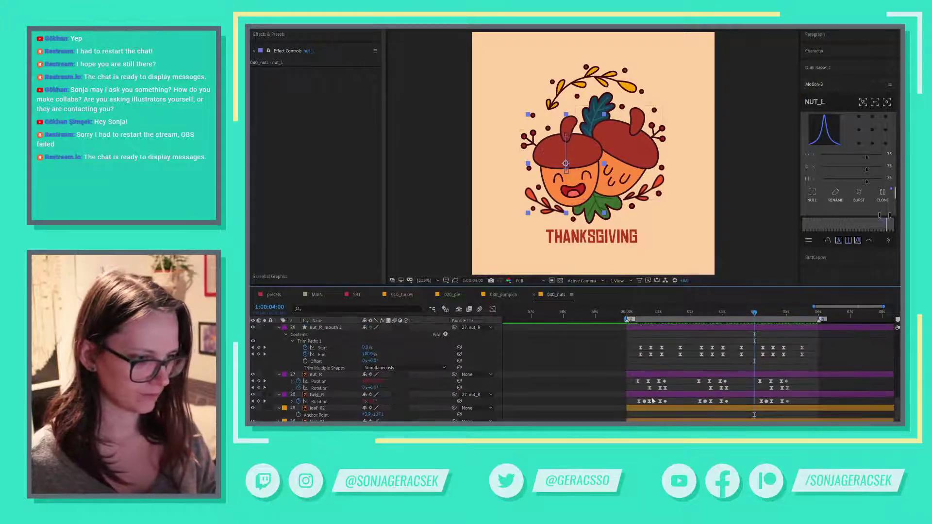
click(653, 395)
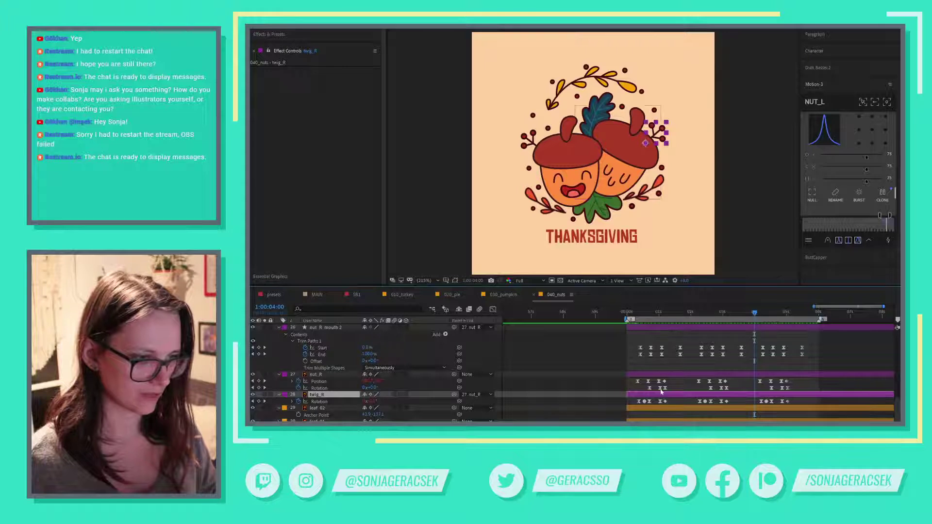
click(661, 388)
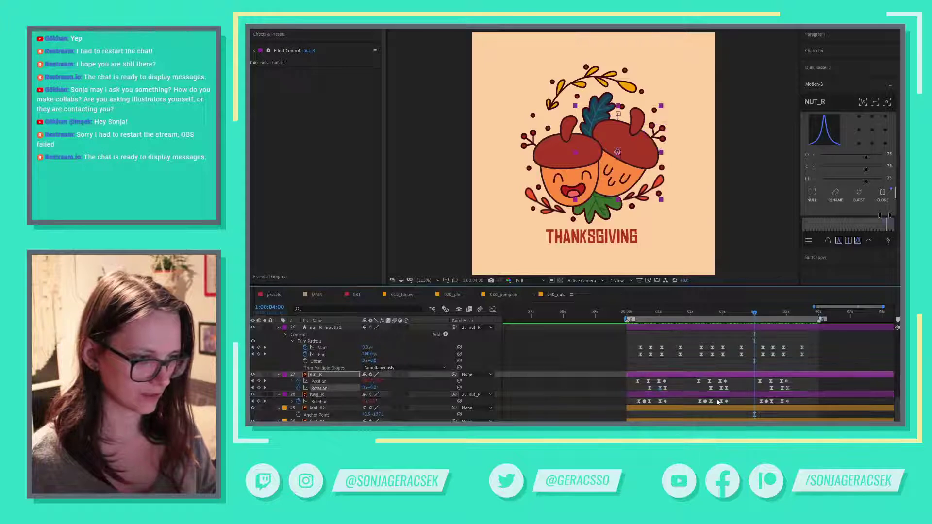
double_click(783, 388)
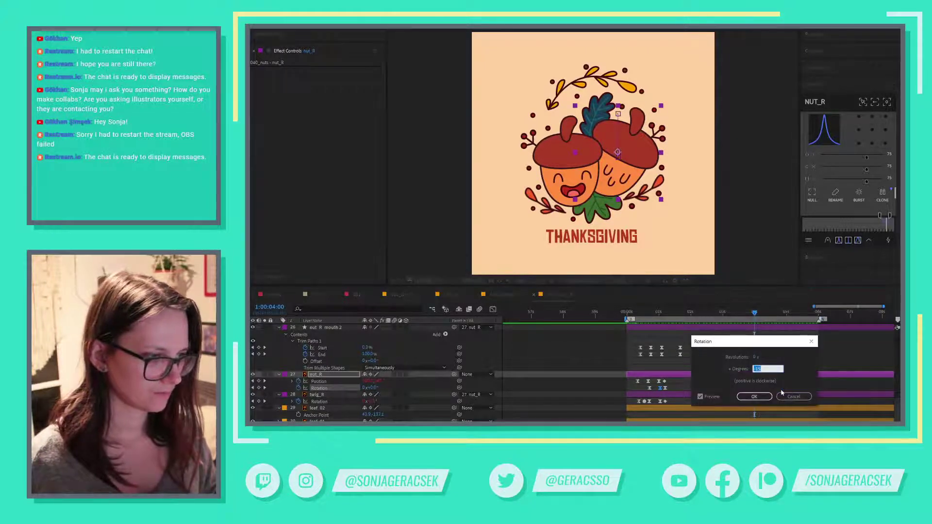
text(10)
key(Return)
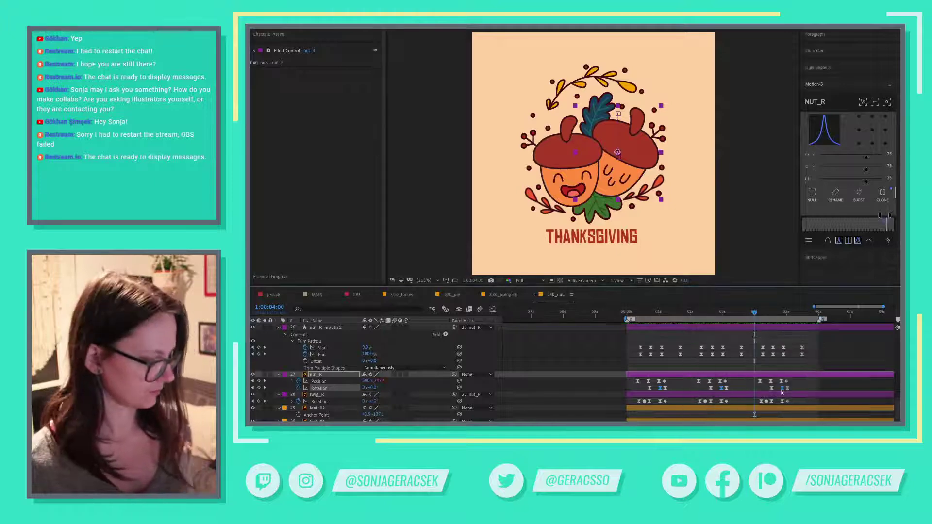
click(586, 365)
key(space)
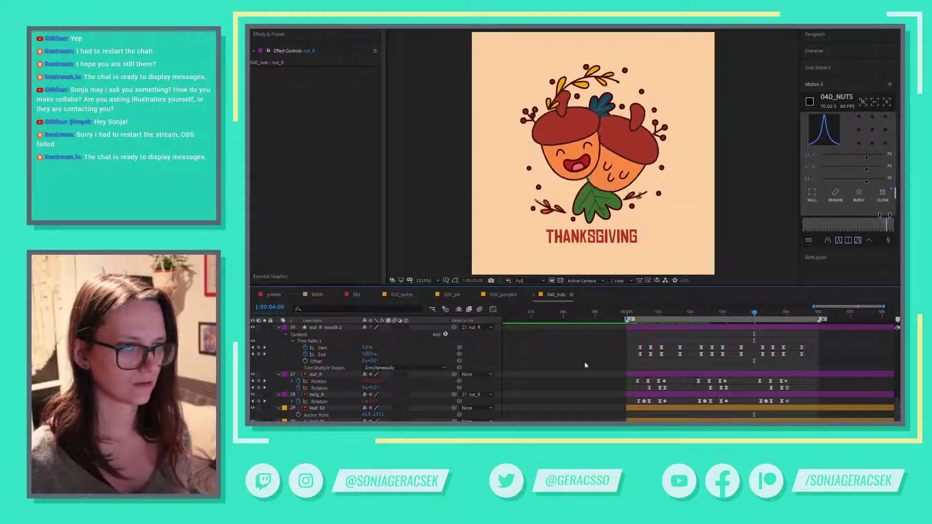
key(space)
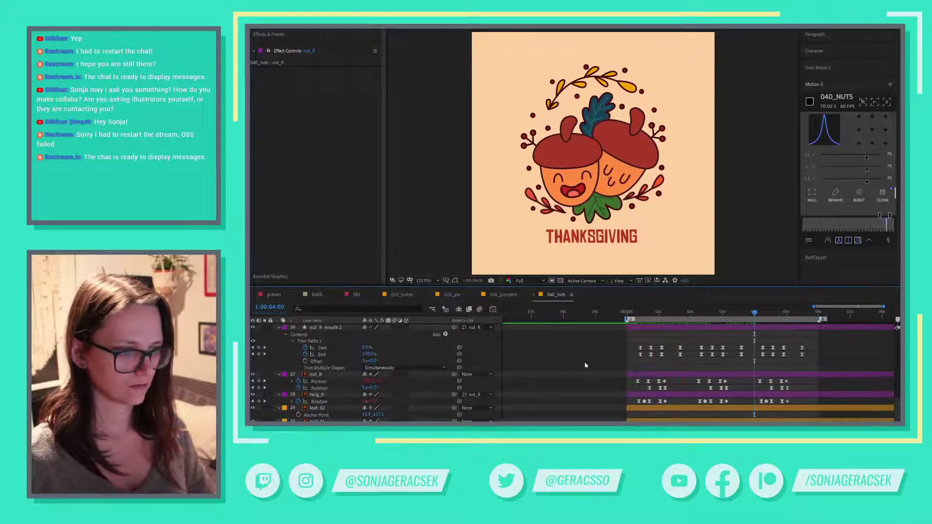
- Move nut_R's last Rotation keyframe of each of the three cycles slightly later and play back the motion
click(665, 388)
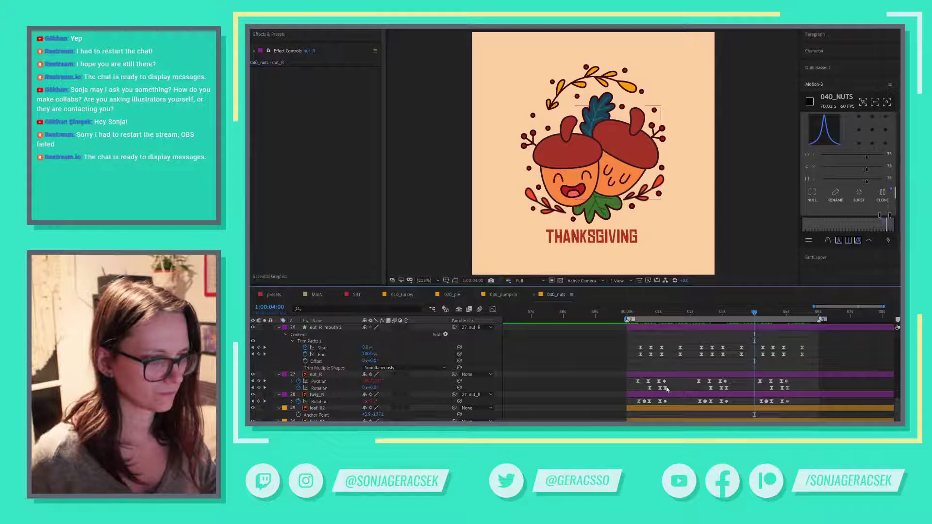
shift+click(727, 389)
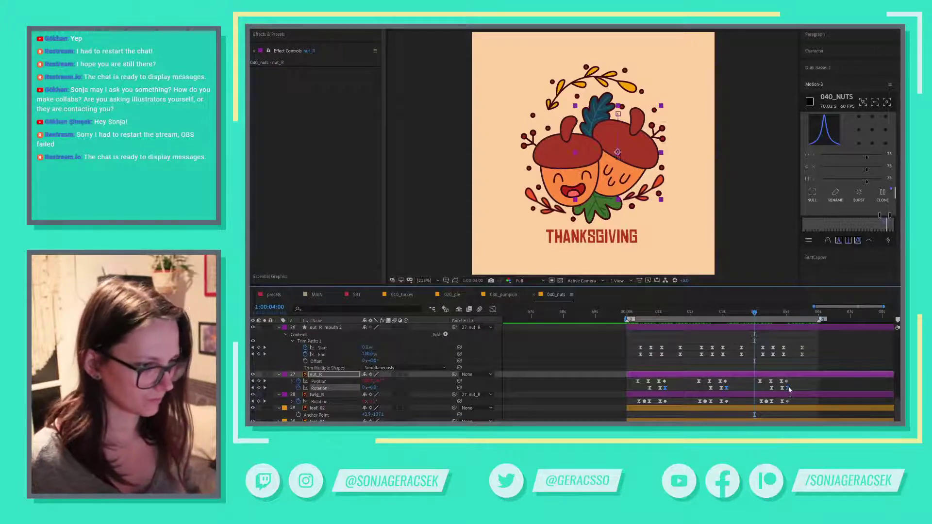
drag(784, 389, 790, 390)
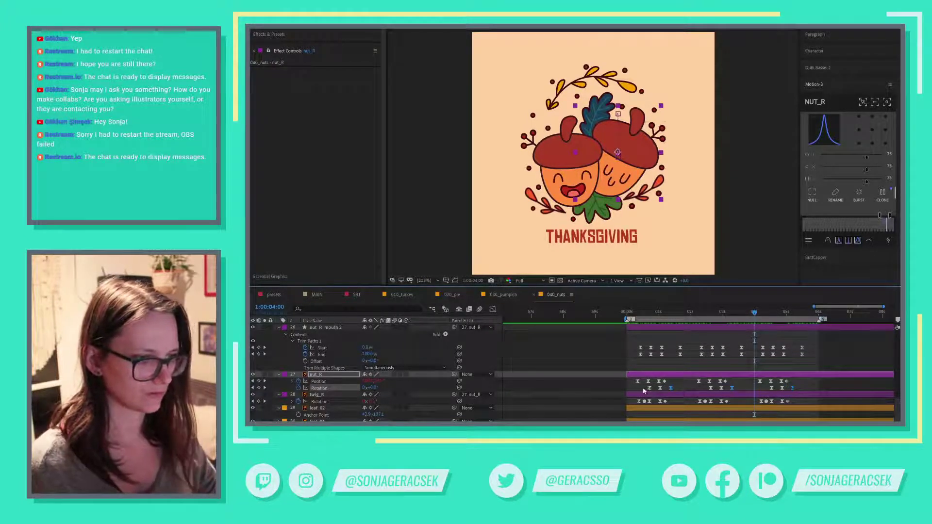
drag(644, 391, 848, 395)
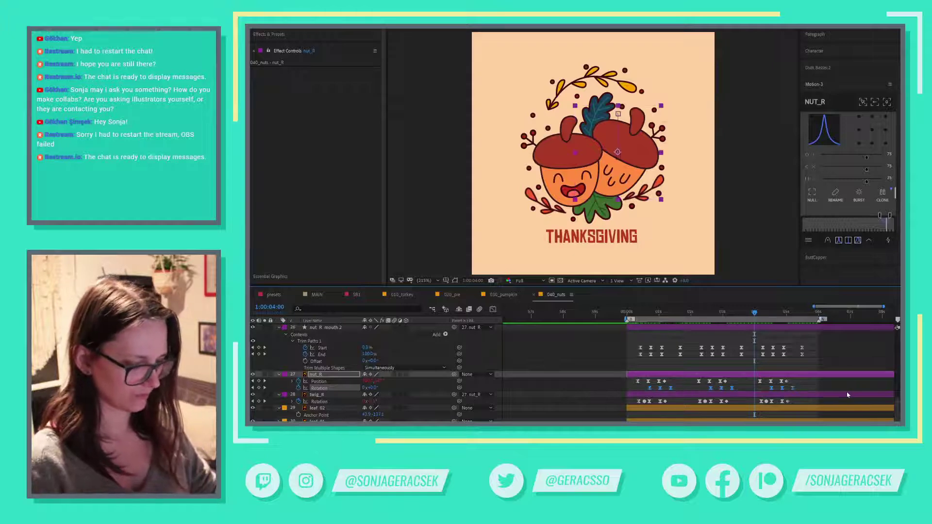
key(space)
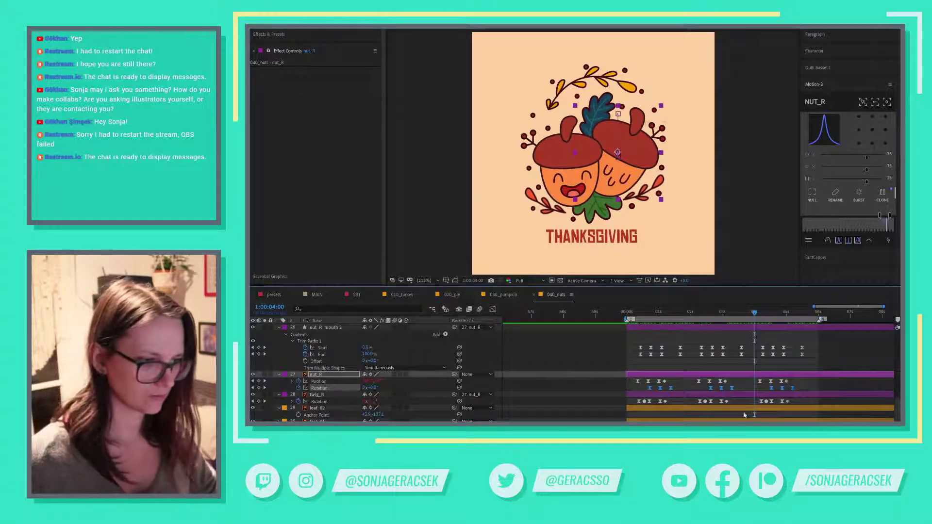
- Move the last two Rotation keyframes of nut_R in all three cycles a few frames earlier and preview the motion
drag(655, 389, 693, 394)
shift+click(732, 388)
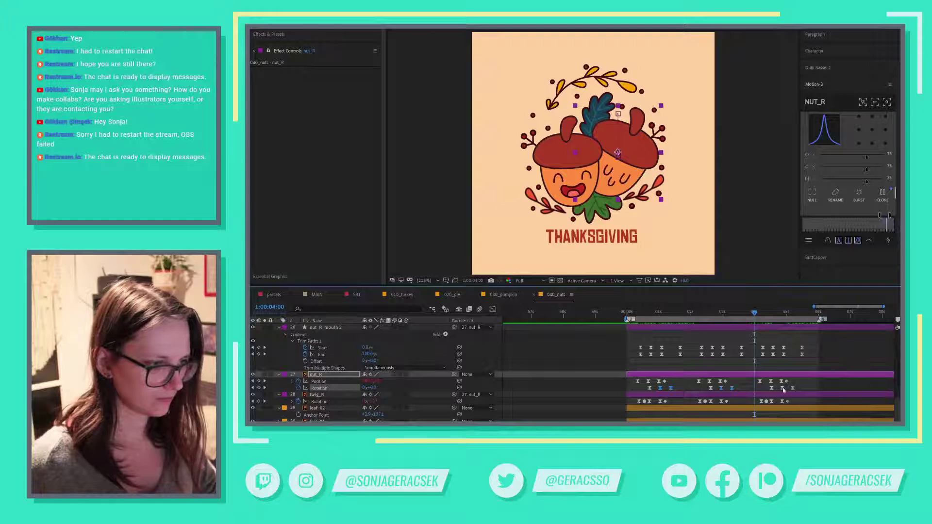
click(812, 392)
key(space)
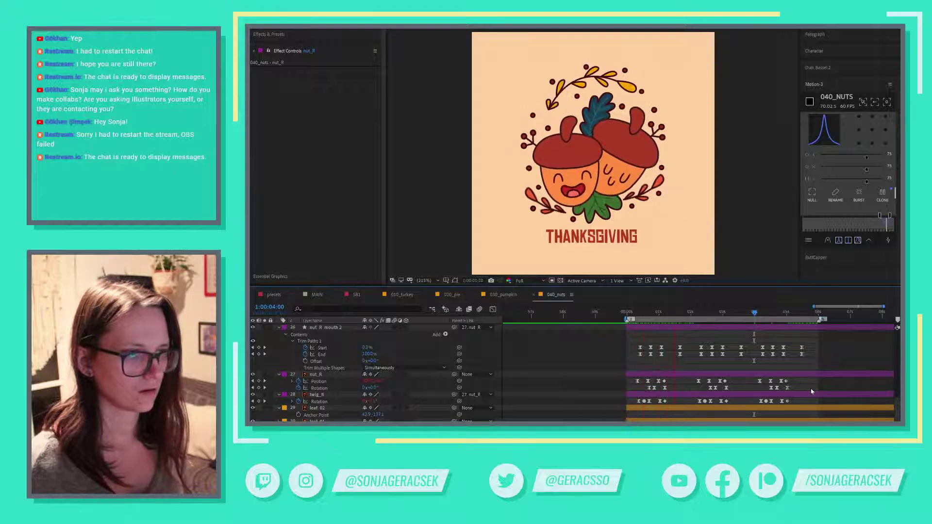
key(space)
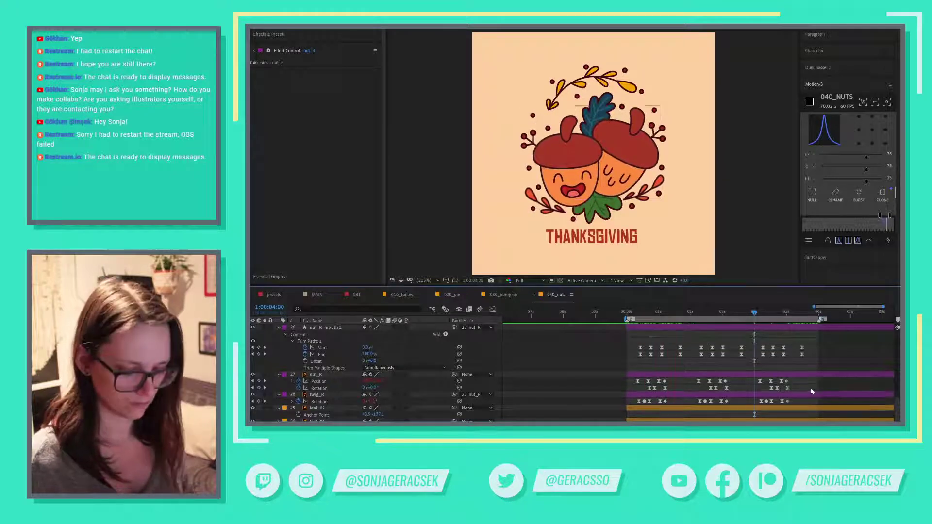
- Select nut_R's middle Rotation keyframe in each cycle and play back the acorn animation again
click(655, 388)
shift+click(716, 388)
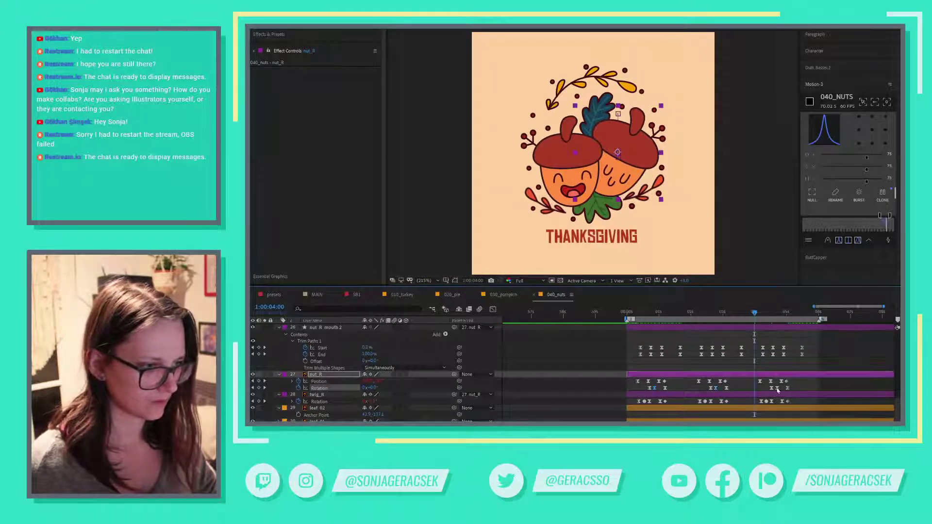
click(835, 387)
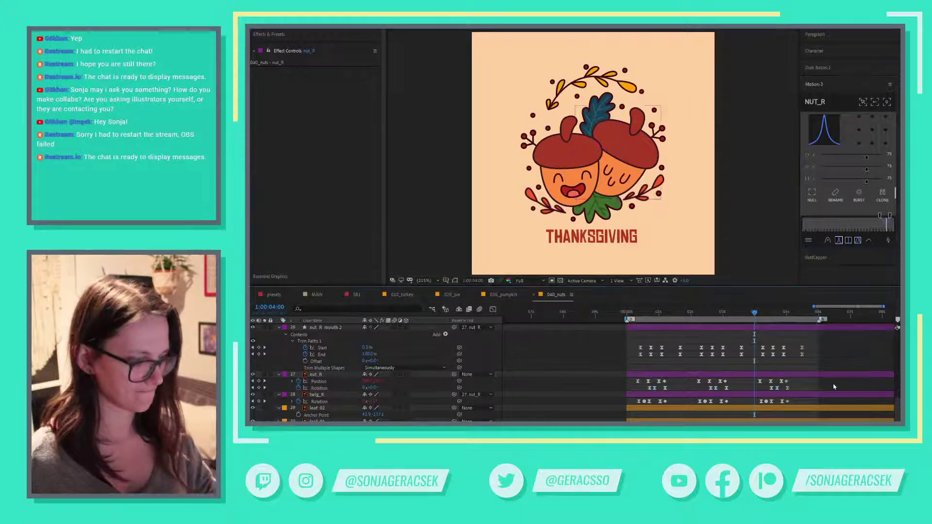
key(space)
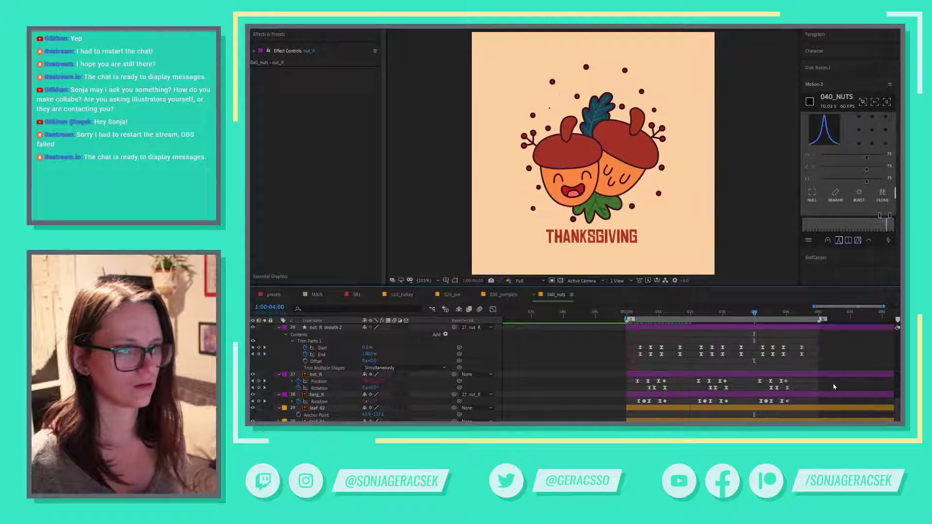
key(space)
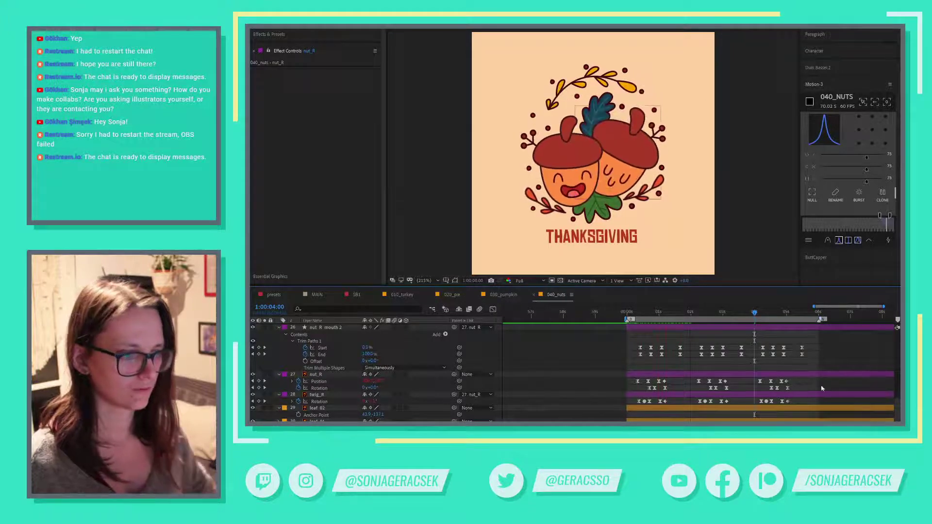
- Try a first Motion 3 easing value of 33 on nut_R's middle Rotation keyframes and check their Keyframe Velocity
click(653, 388)
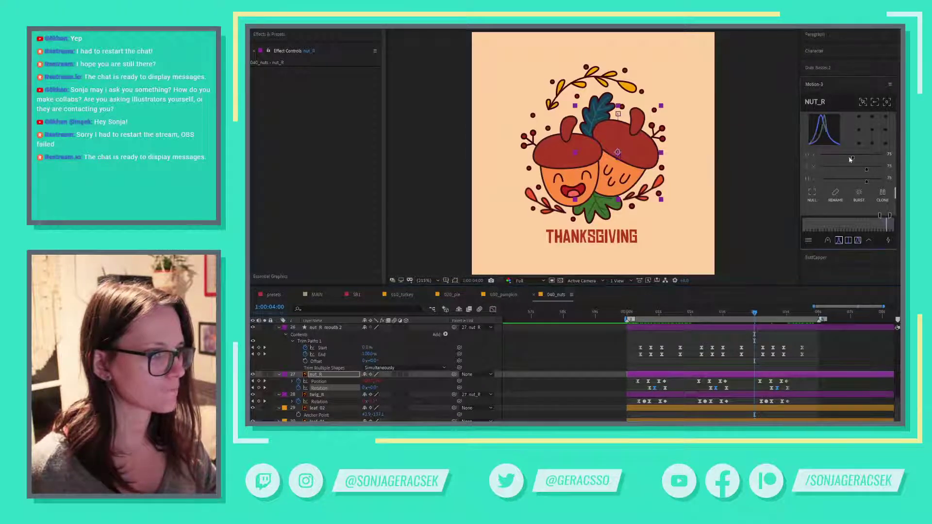
drag(815, 158, 840, 158)
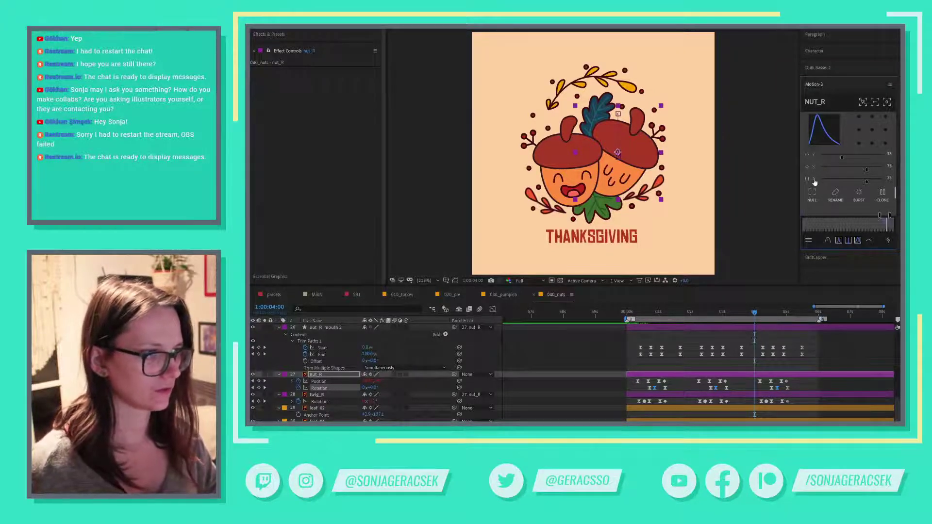
right_click(655, 389)
click(690, 376)
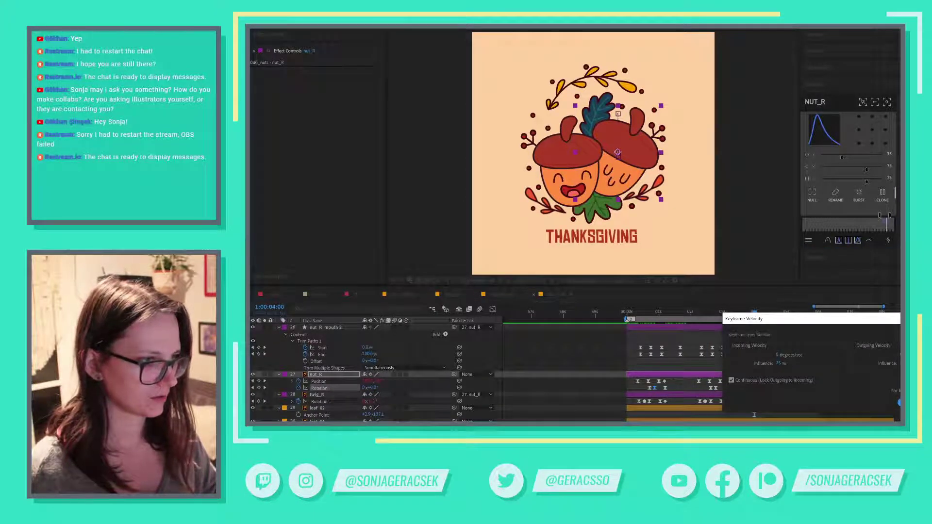
key(Return)
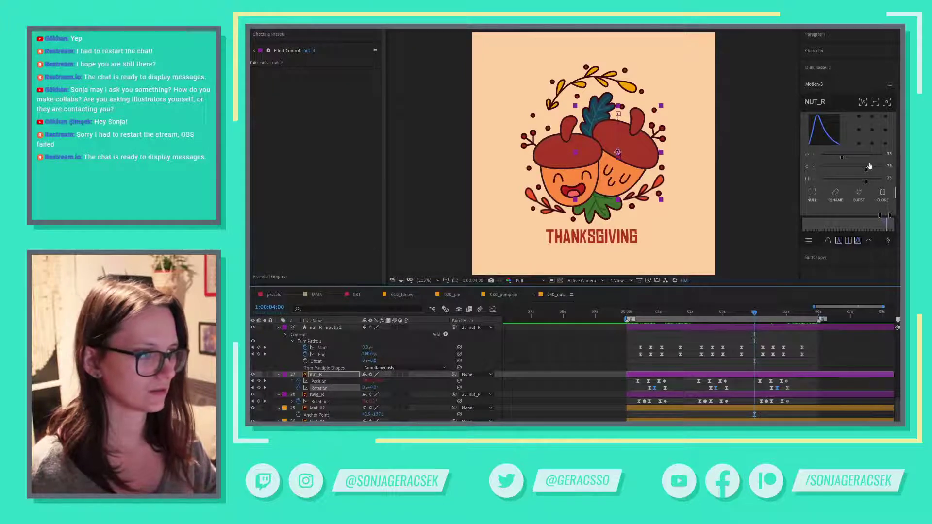
- Try different first and third Motion 3 easing values on nut_R's middle Rotation keyframes, ending with the first at 33, and preview
drag(843, 161, 872, 159)
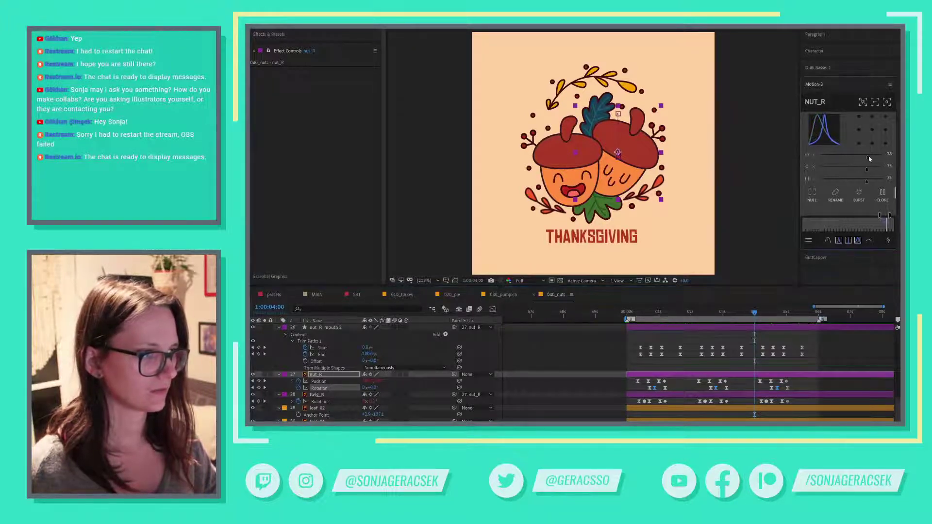
click(868, 159)
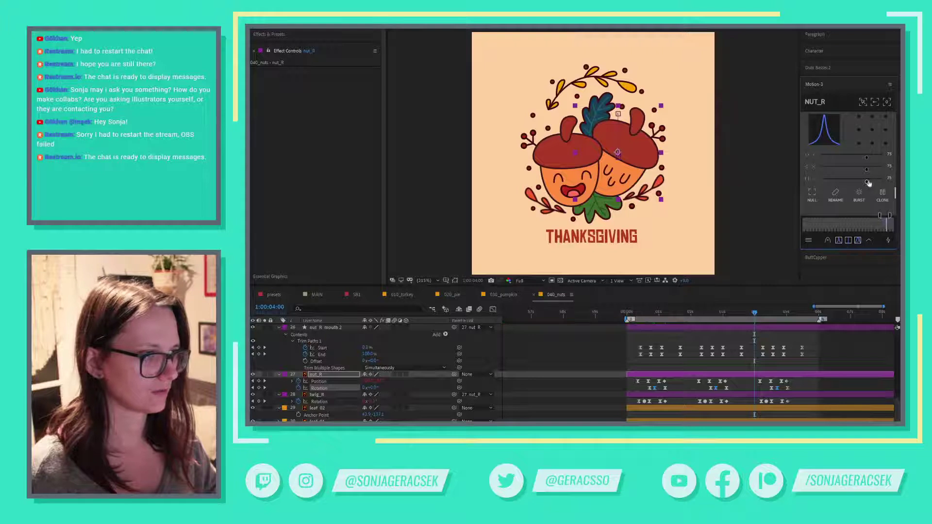
drag(868, 182, 835, 182)
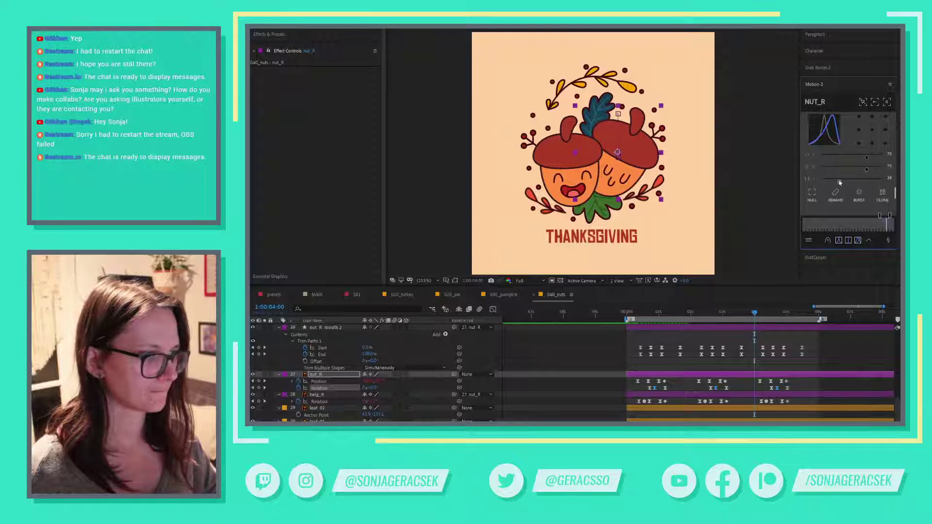
drag(839, 182, 842, 159)
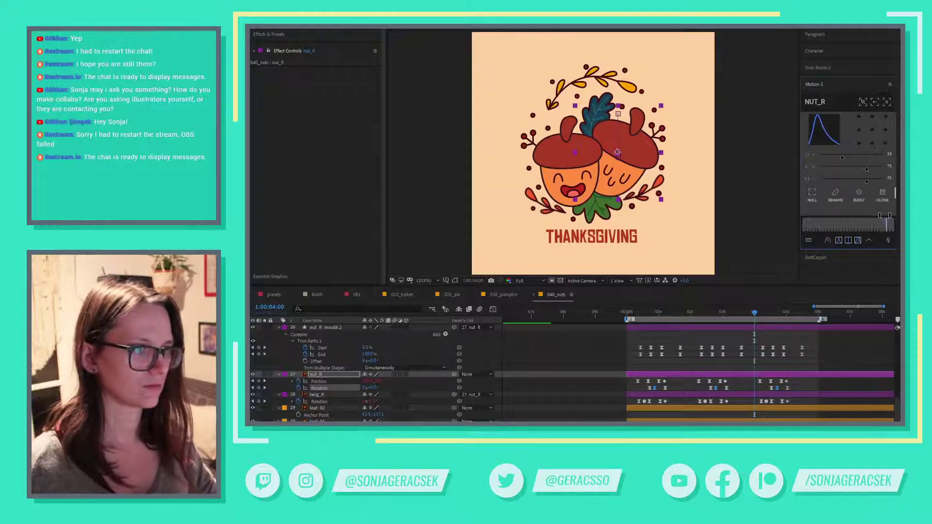
click(818, 387)
key(space)
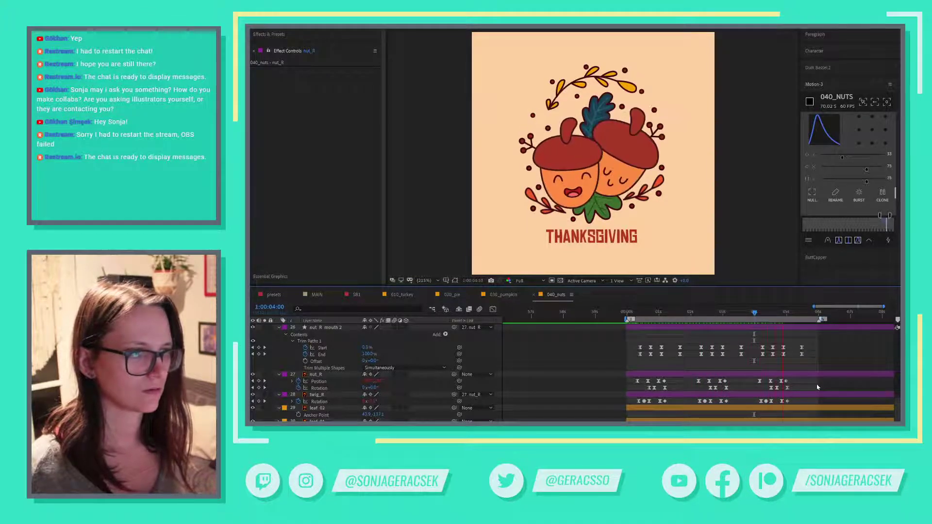
key(space)
key(space)
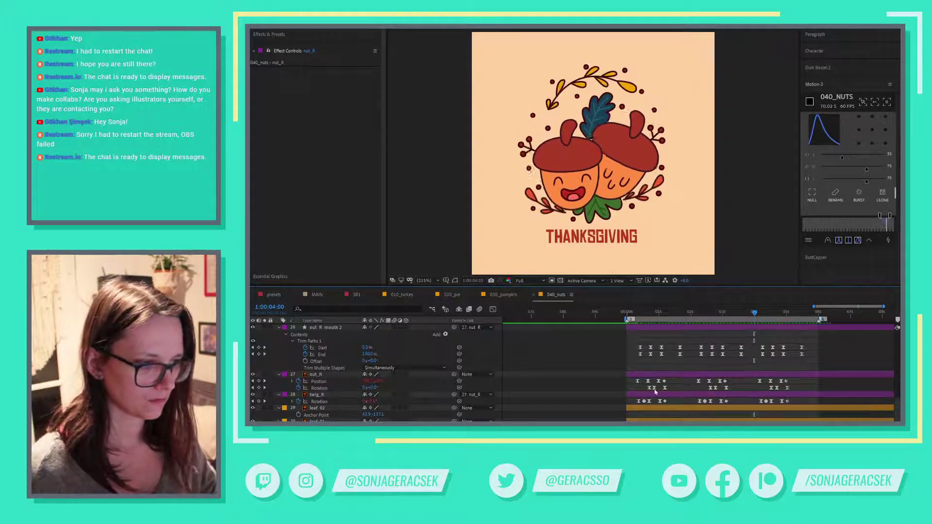
- Ease nut_R's middle Rotation keyframes with the first Motion 3 value at 75 and the third at 33, checking playback and Keyframe Velocity
right_click(653, 387)
click(680, 378)
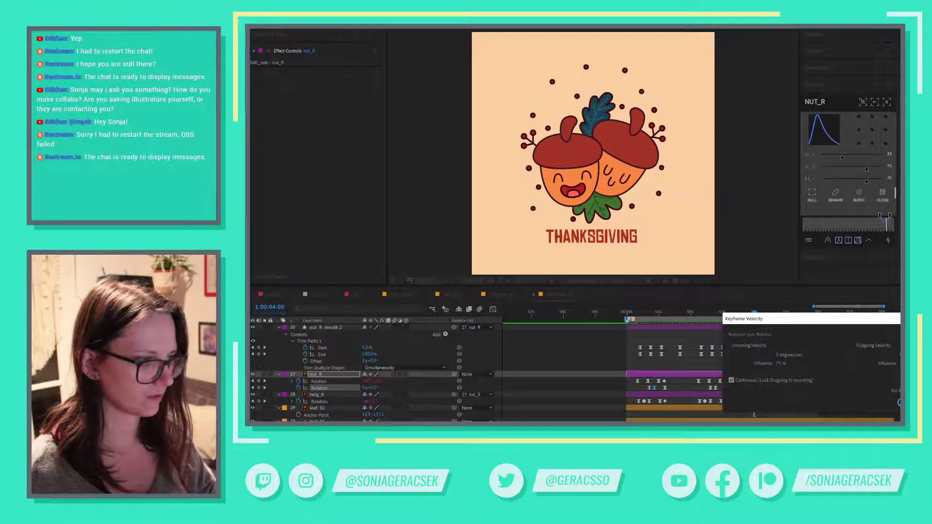
key(Return)
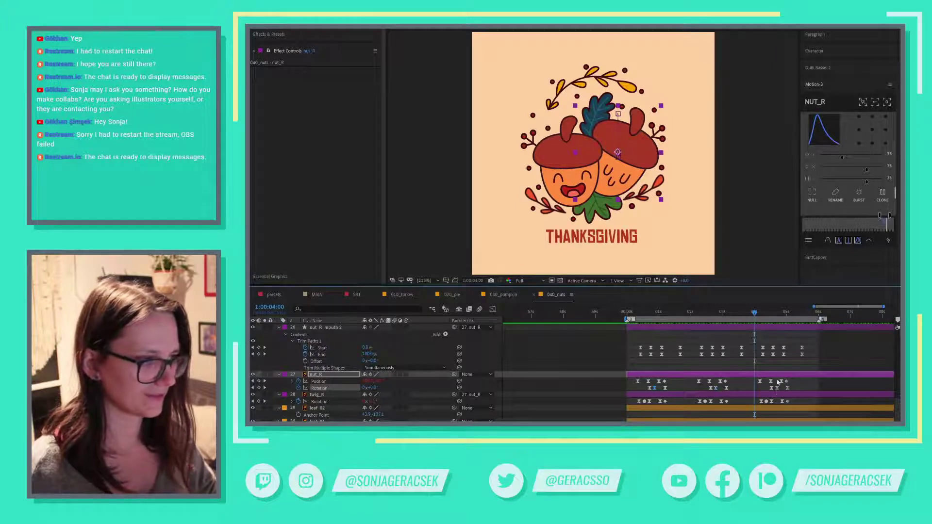
drag(842, 160, 873, 157)
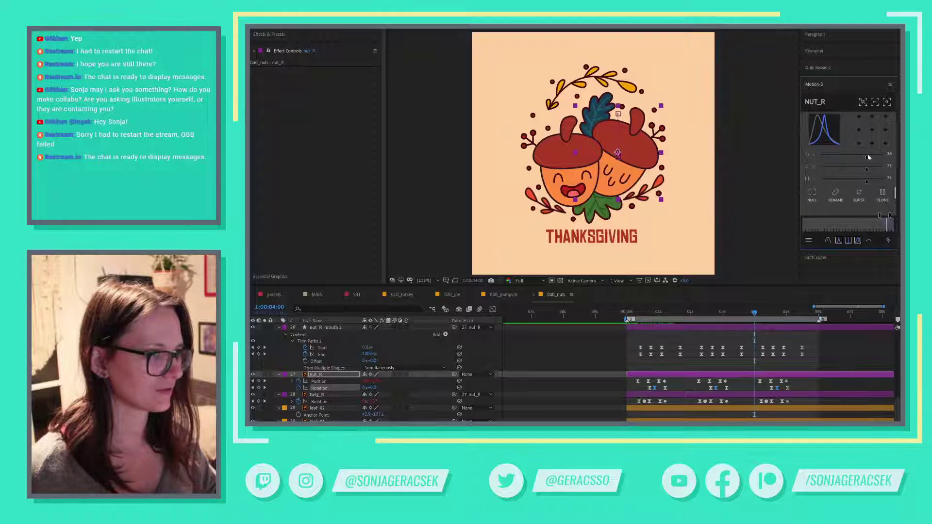
drag(868, 157, 839, 188)
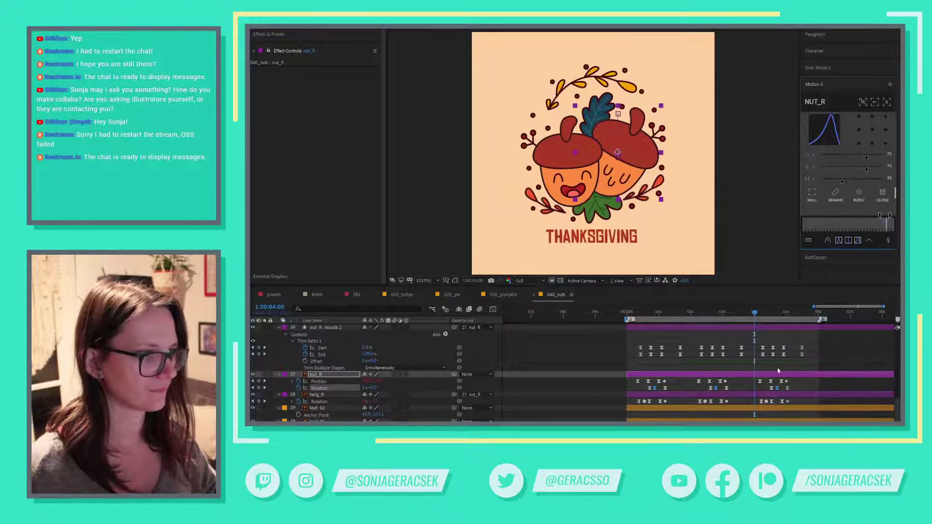
key(space)
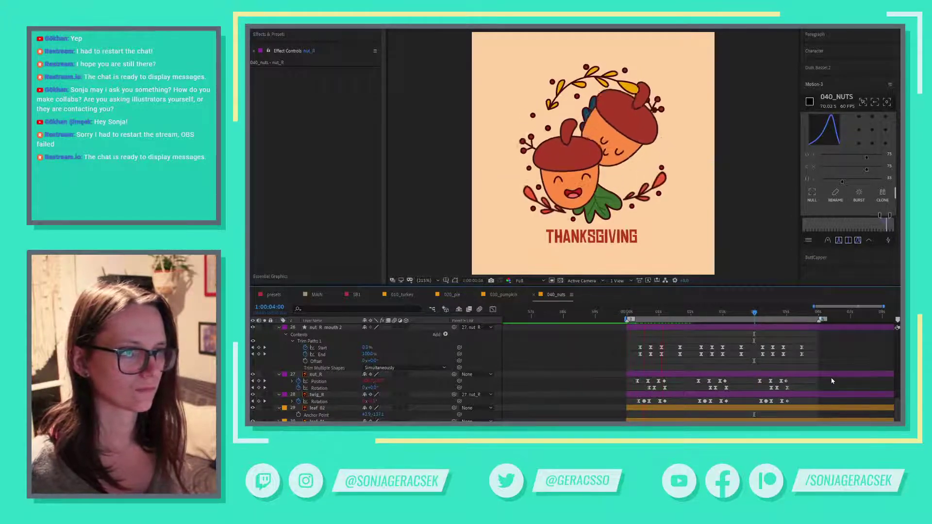
key(space)
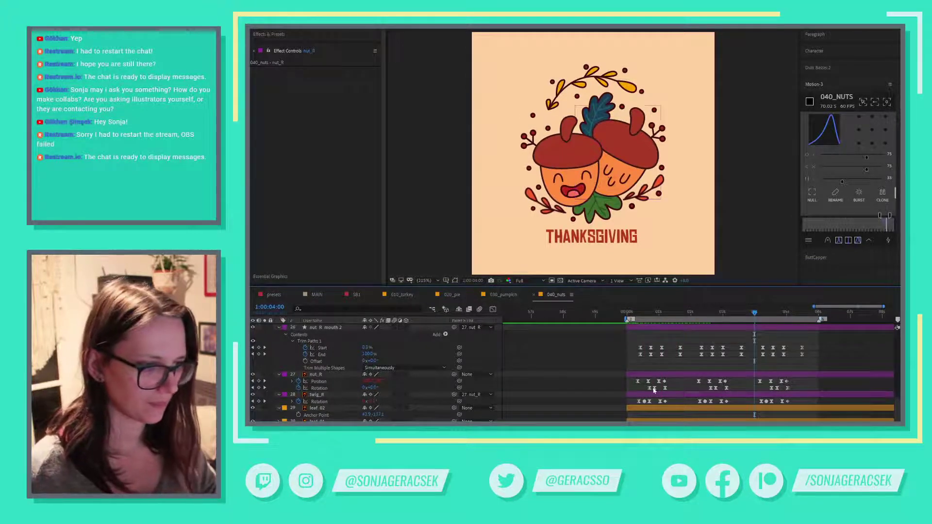
right_click(654, 388)
click(680, 377)
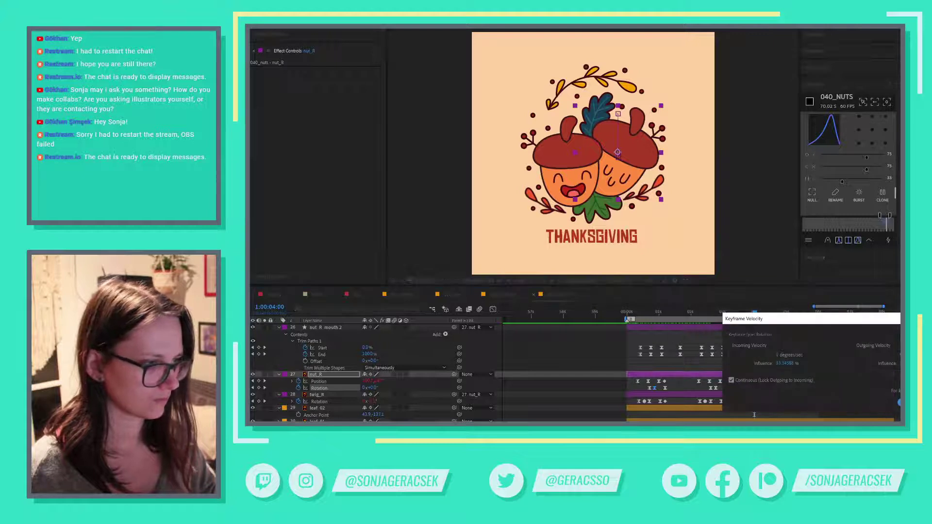
key(Return)
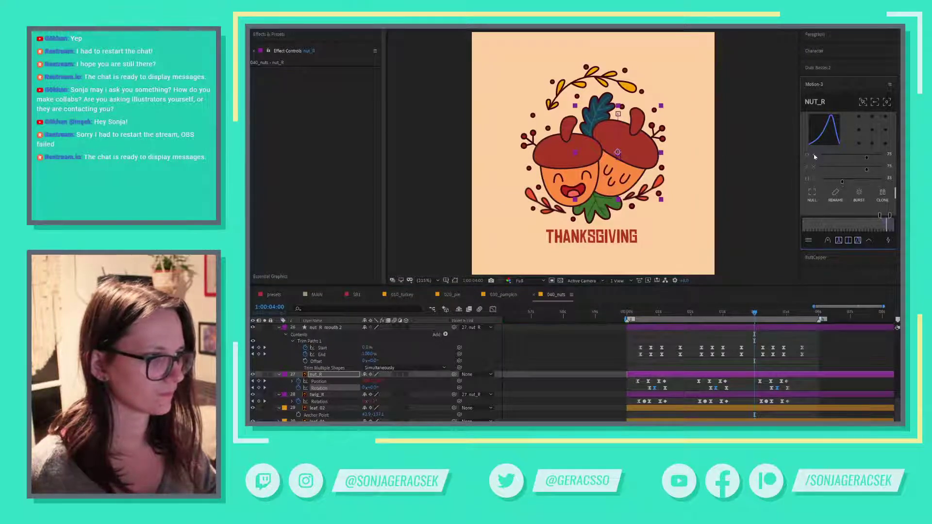
- Move nut_L's middle Rotation keyframe in all three cycles a few frames earlier and apply the third Motion 3 easing at 33
scroll(691, 373, up, 5)
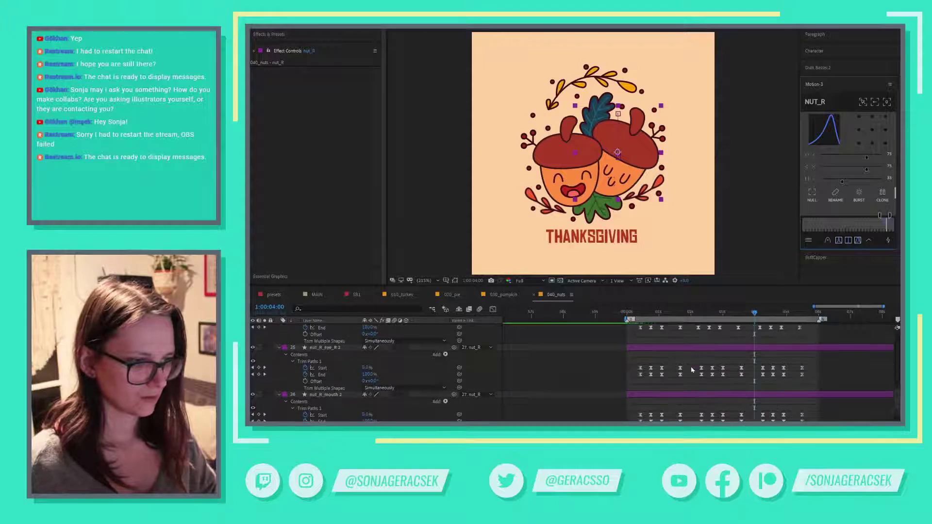
scroll(692, 369, up, 2)
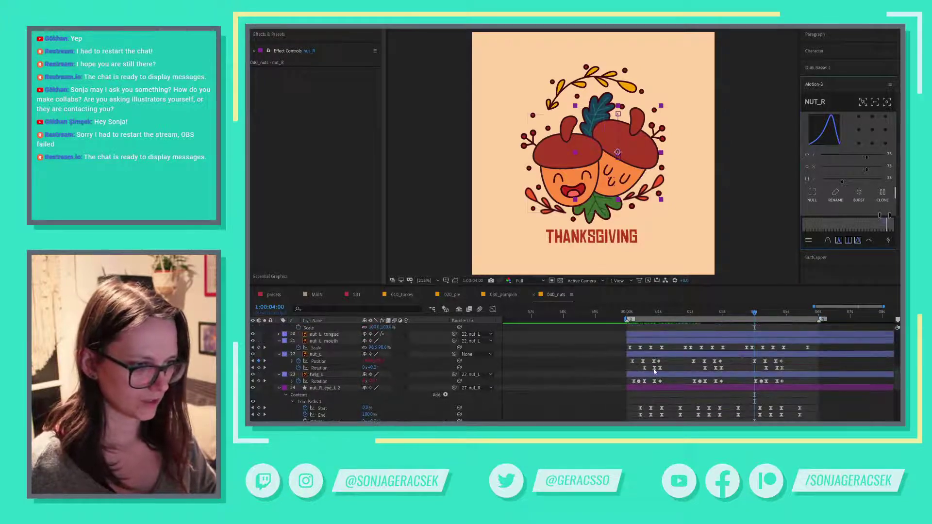
click(654, 369)
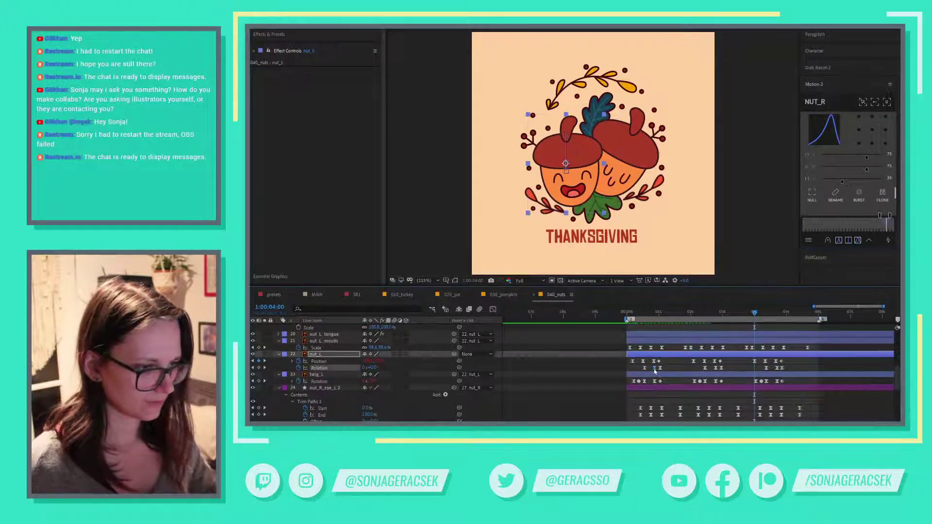
shift+click(716, 368)
shift+click(777, 368)
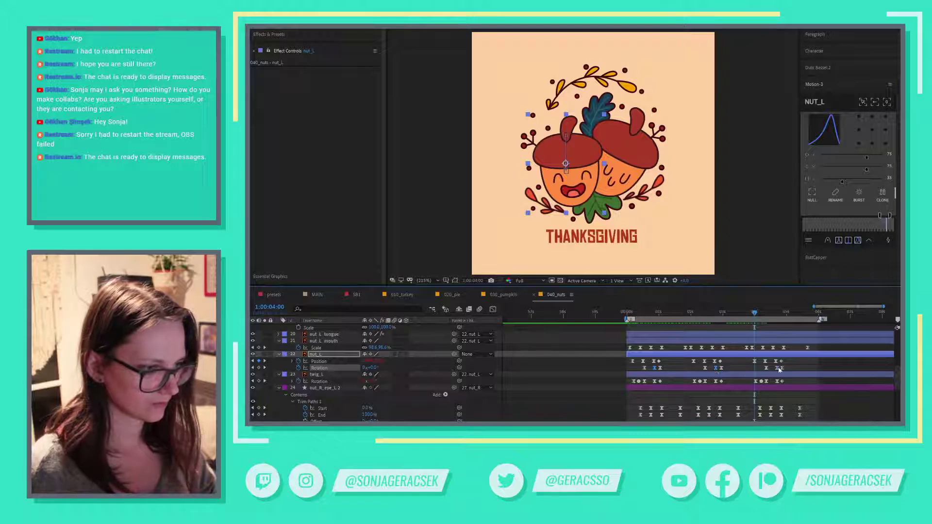
key(alt+Left)
key(alt+Left)
key(alt+Left)
key(alt+Left)
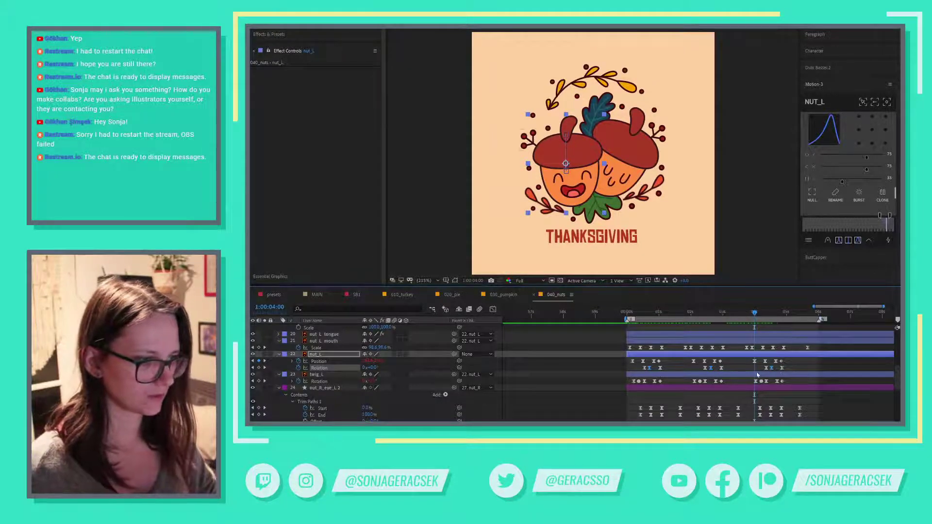
click(816, 180)
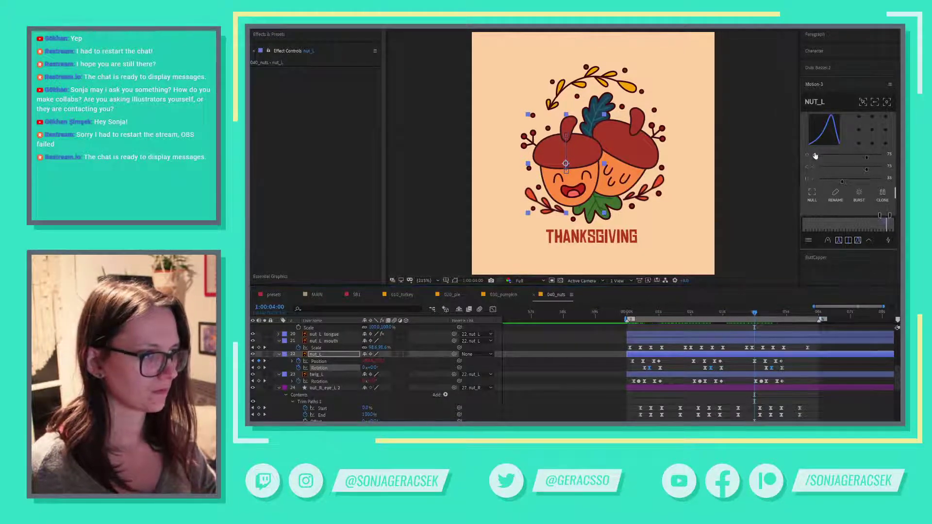
- Select nut_L's first and last Rotation keyframes in all three cycles and switch their Motion 3 easing to the symmetric curve
click(645, 368)
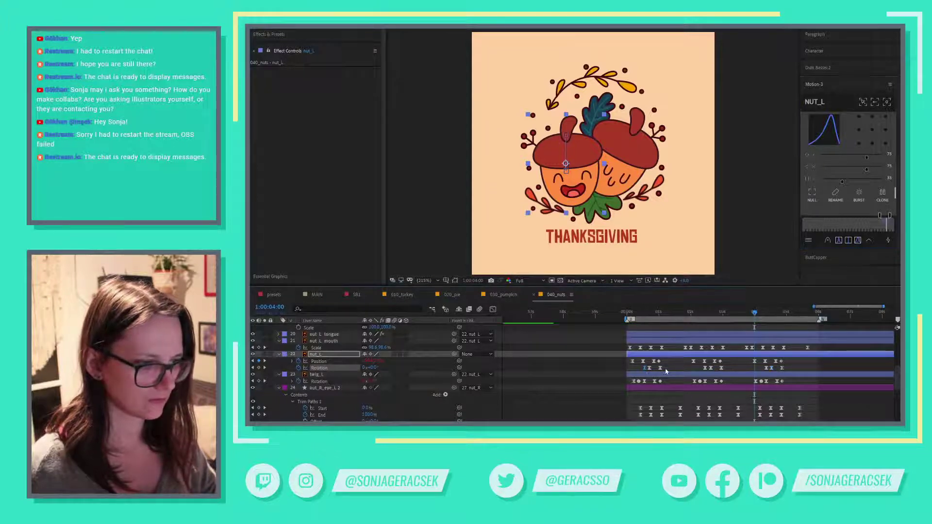
shift+click(661, 369)
shift+click(706, 369)
shift+click(721, 369)
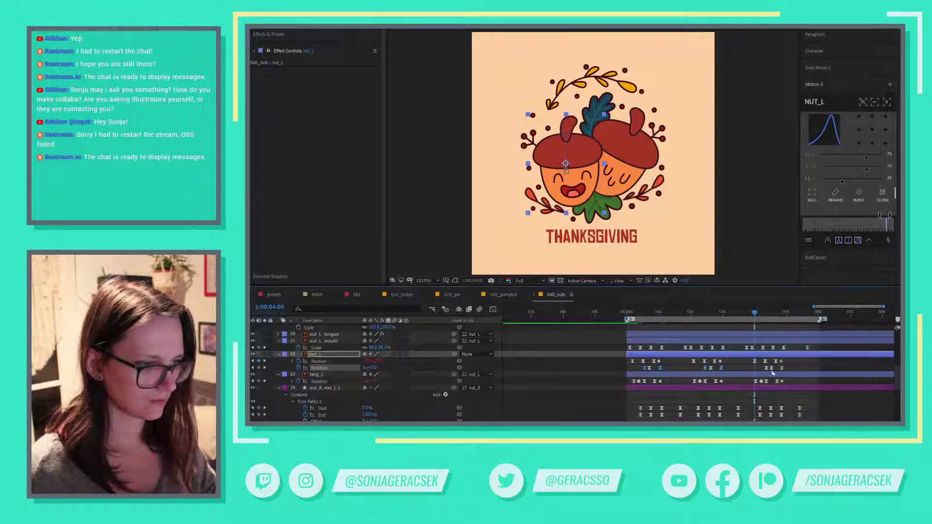
shift+click(766, 369)
shift+click(782, 369)
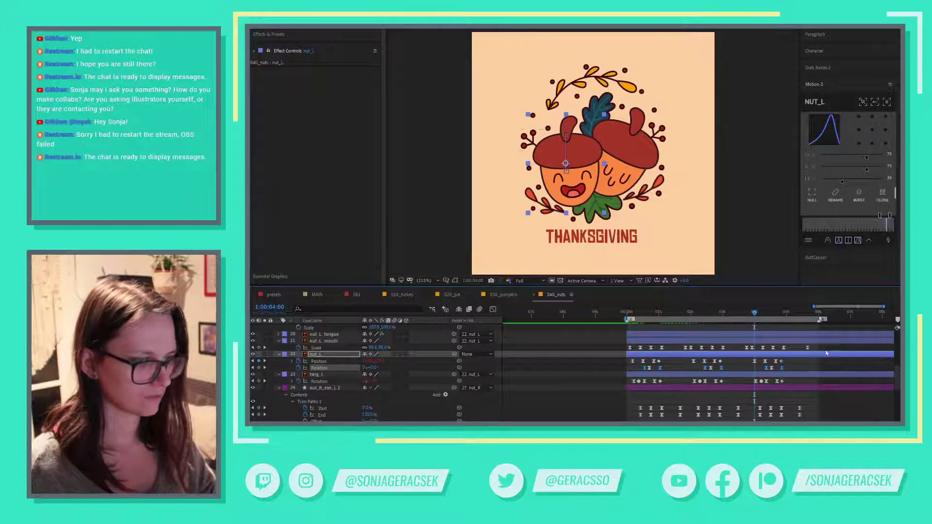
click(839, 240)
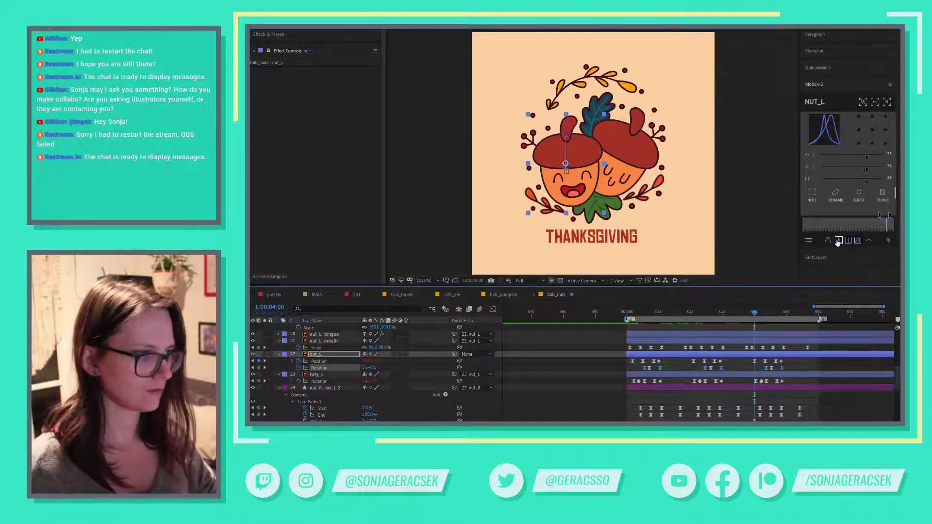
- Preview the 040_nuts animation with nut_L's new easing, selecting the first Rotation keyframe of each of its three cycles
scroll(831, 394, down, 1)
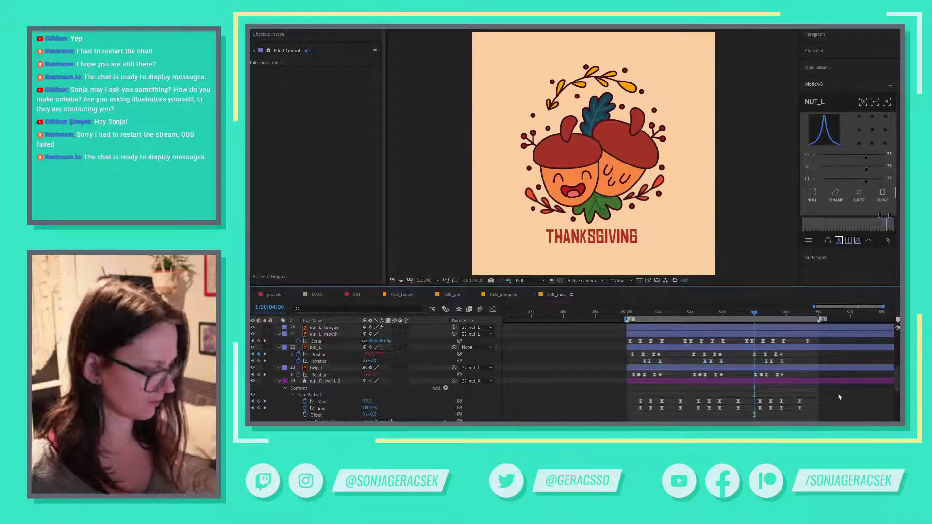
key(space)
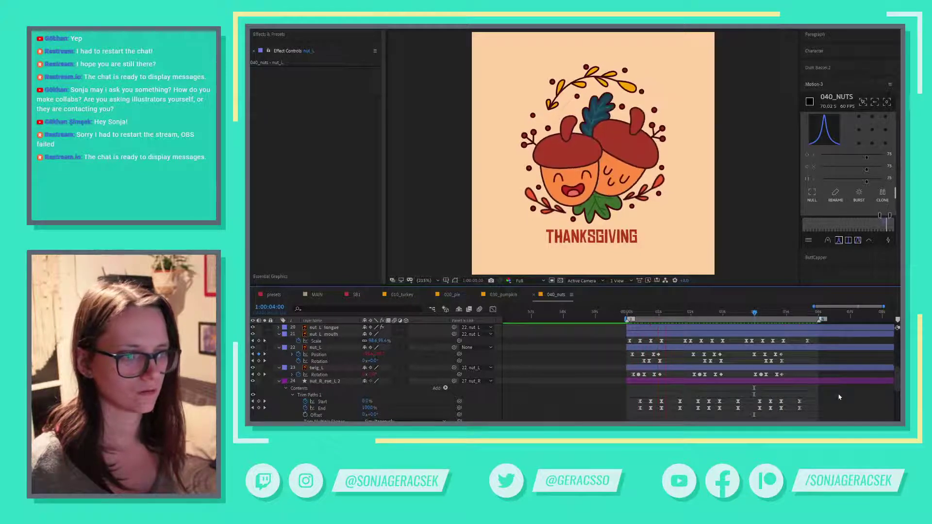
click(644, 362)
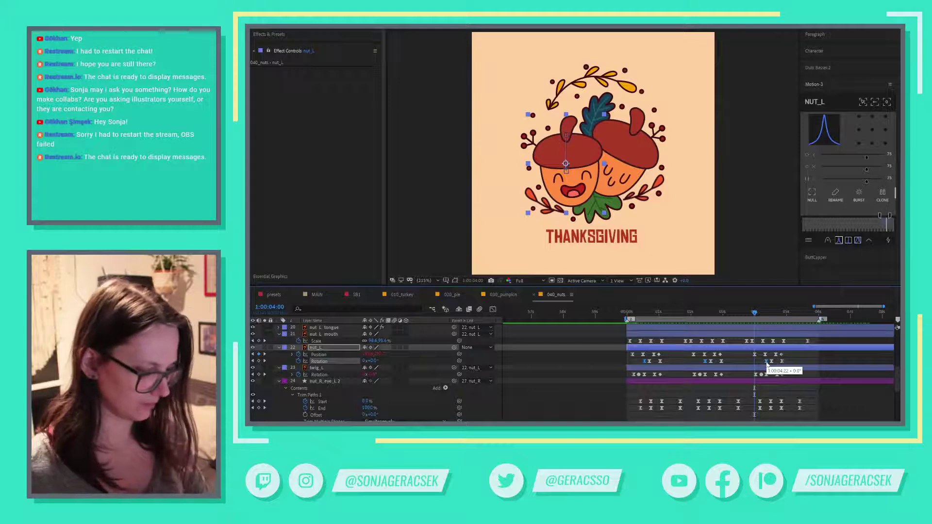
key(space)
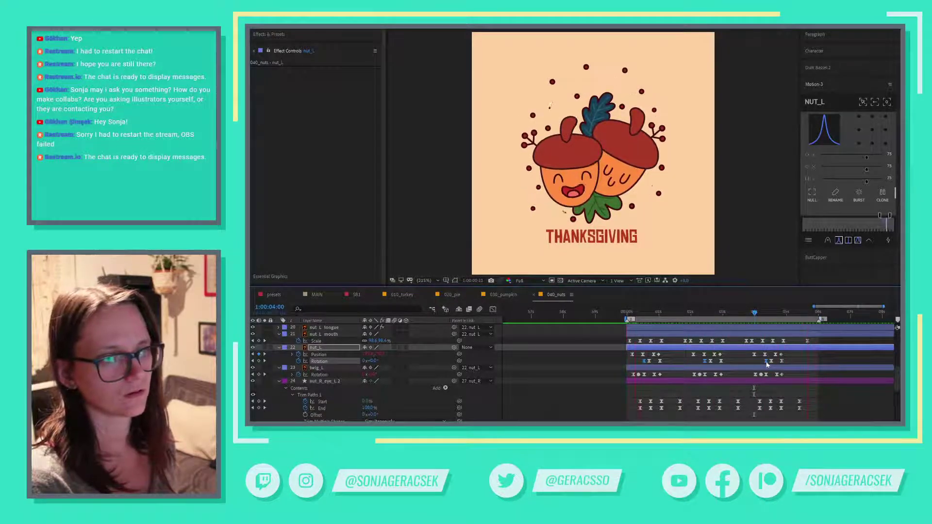
key(space)
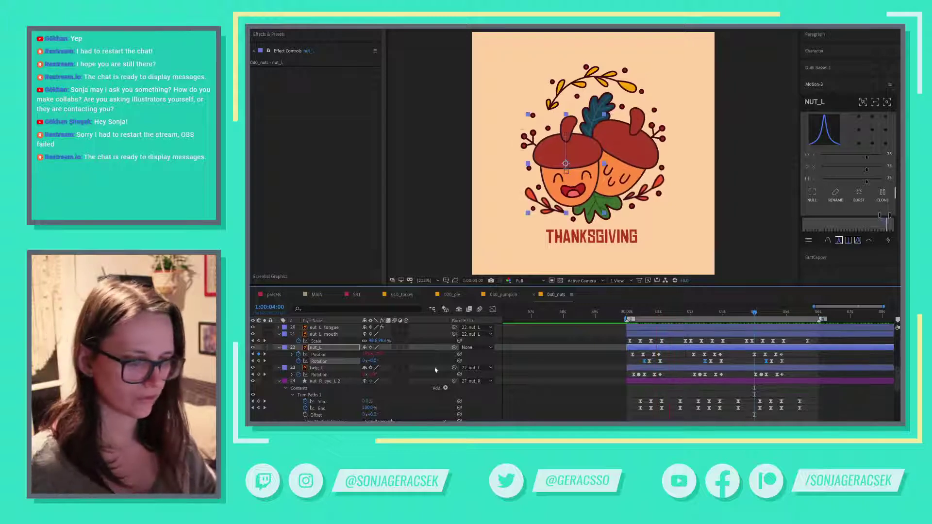
- Open the T_reaf01 template comp, reveal the expressions on all layers, and copy reaf 9's Stroke Width expression only
click(504, 294)
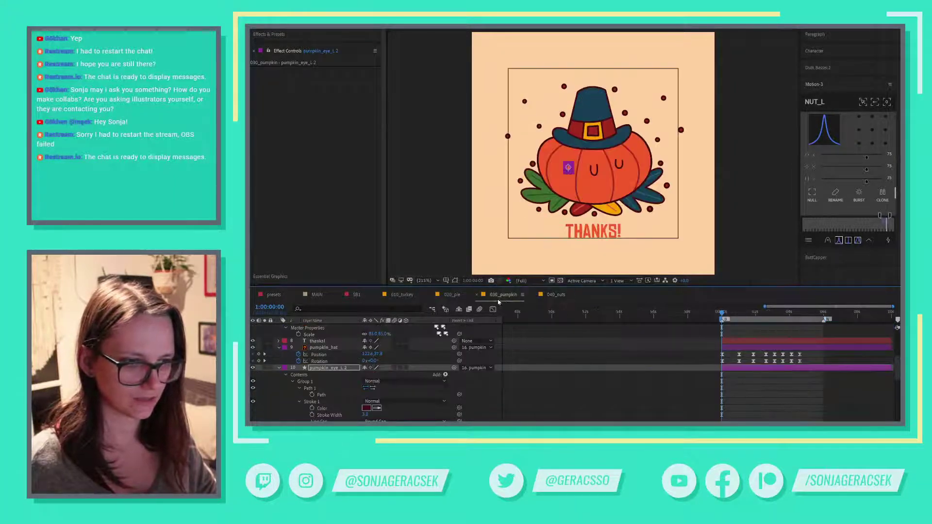
click(265, 28)
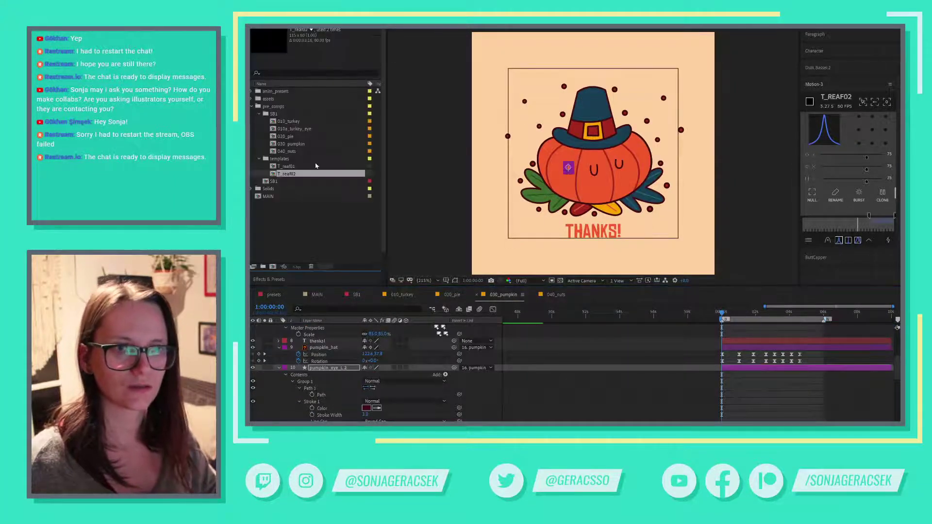
click(277, 214)
click(286, 168)
double_click(286, 167)
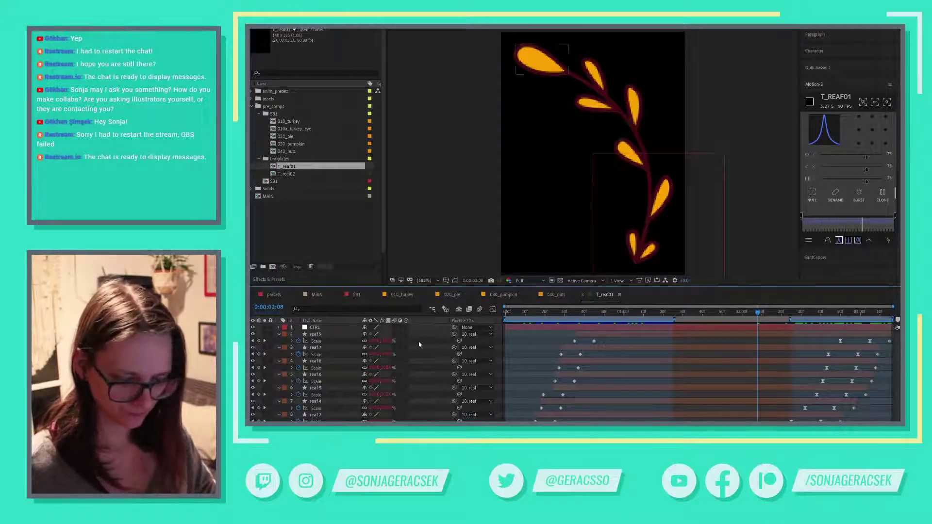
key(ctrl+a)
key(e)
key(e)
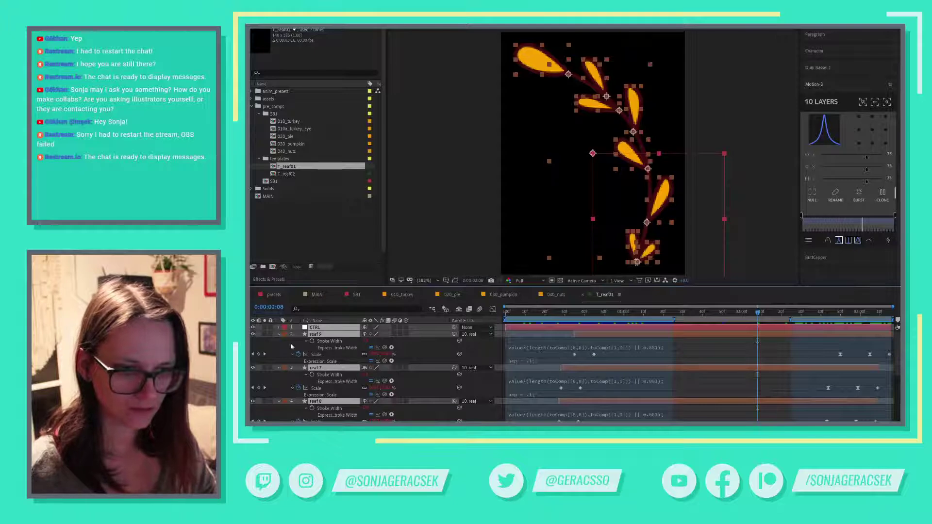
click(552, 354)
right_click(331, 344)
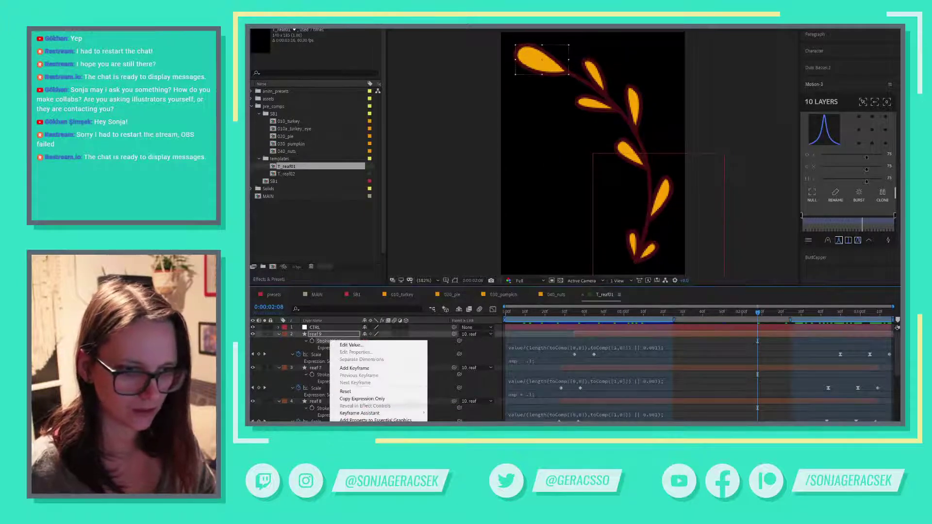
click(369, 403)
- Open the T_reaf02 template comp and filter its layer properties by "stroke width"
double_click(287, 174)
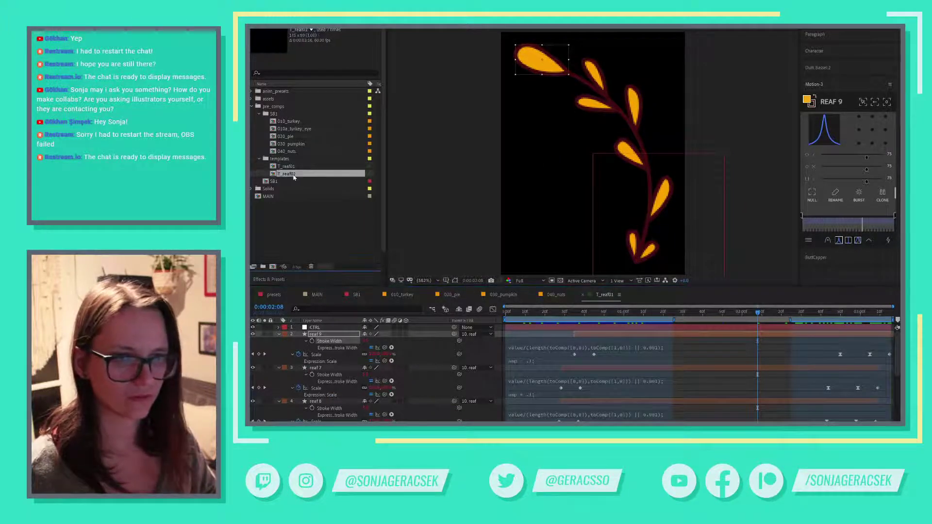
key(ctrl+f)
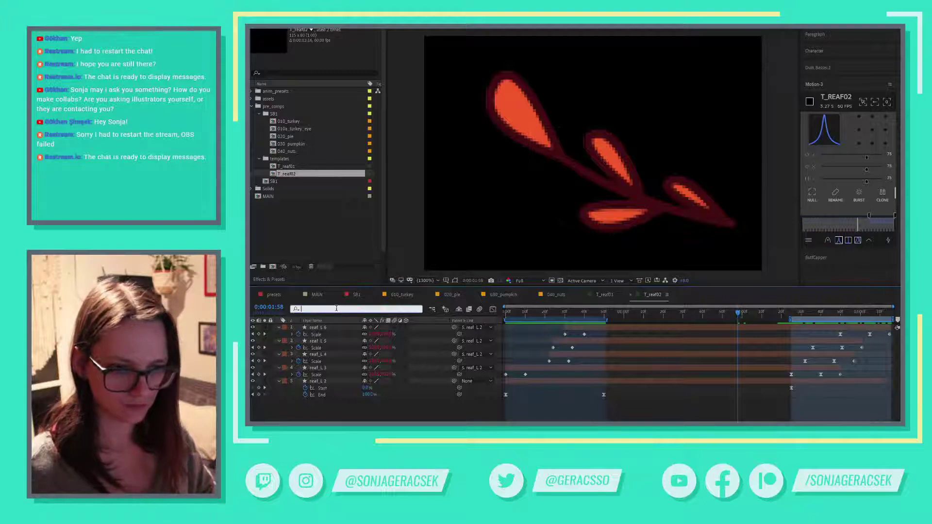
text(stroke)
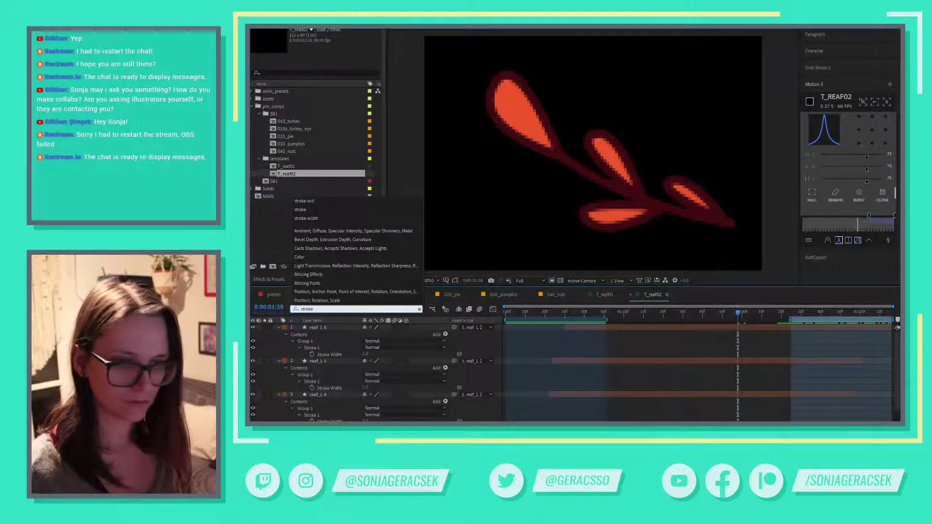
text( width)
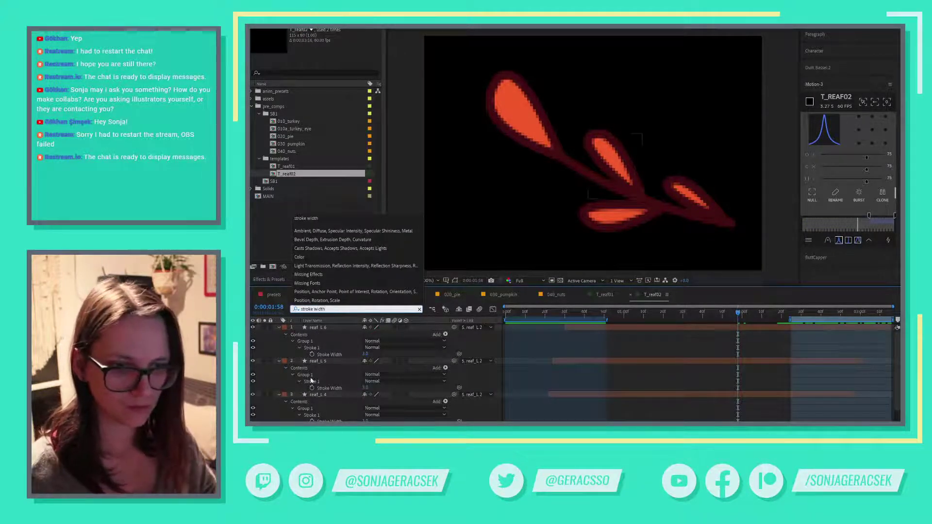
- Paste the copied expression onto the Stroke Width of the reaf_L shape layers in T_reaf02 and save the project
click(330, 355)
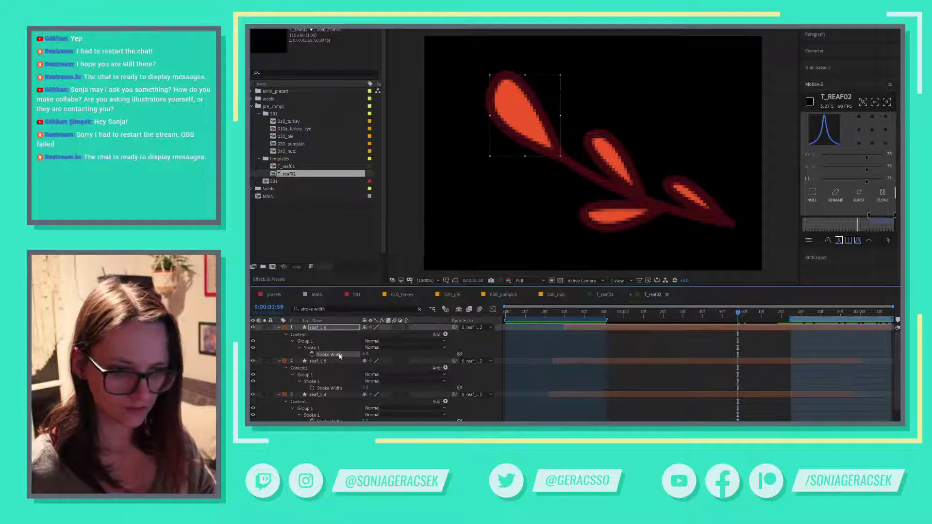
click(333, 389)
click(335, 395)
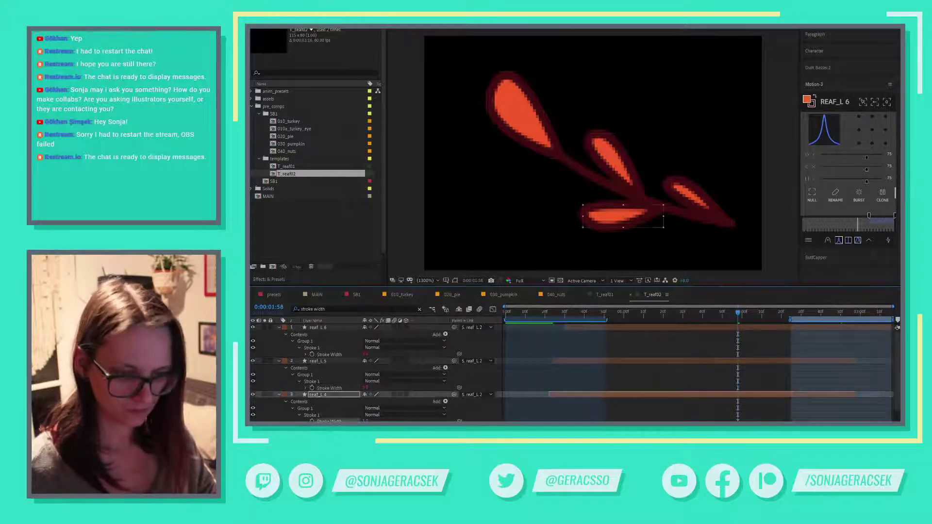
scroll(335, 399, down, 1)
click(333, 415)
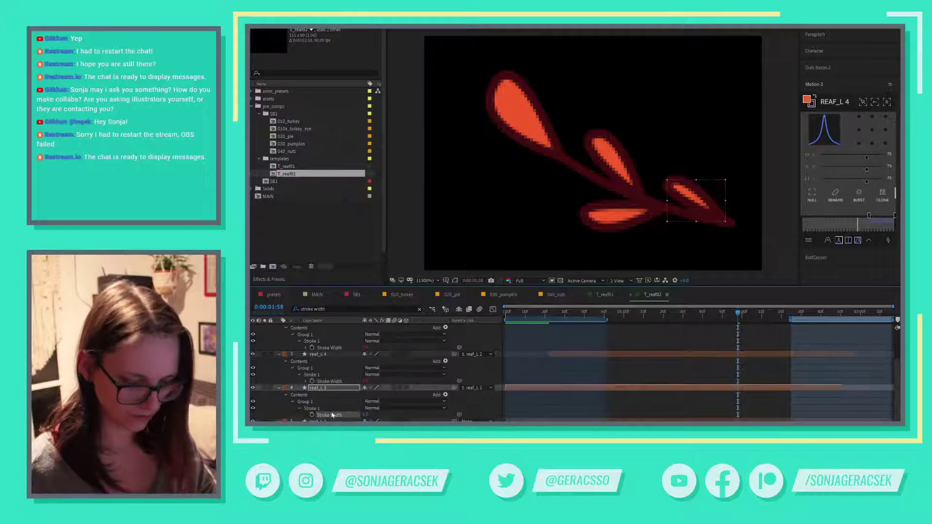
scroll(333, 415, down, 1)
click(333, 415)
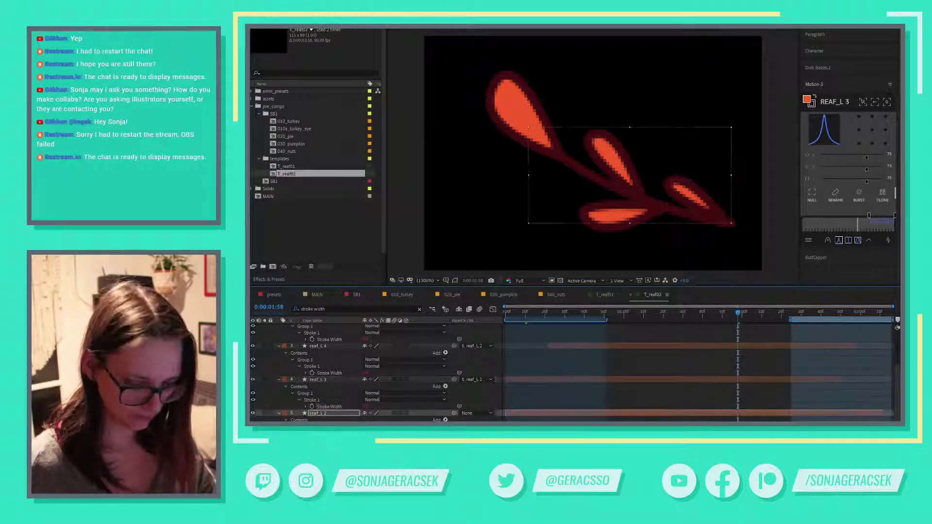
click(339, 401)
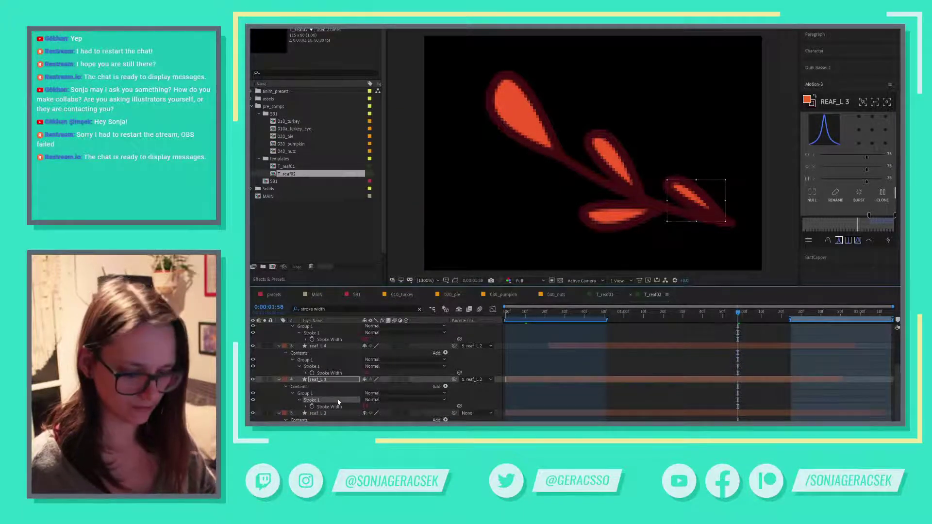
key(ctrl+s)
- Return to the 040_nuts comp, preview it from the start, and scrub the first cycle to 1:00:00:34
click(556, 295)
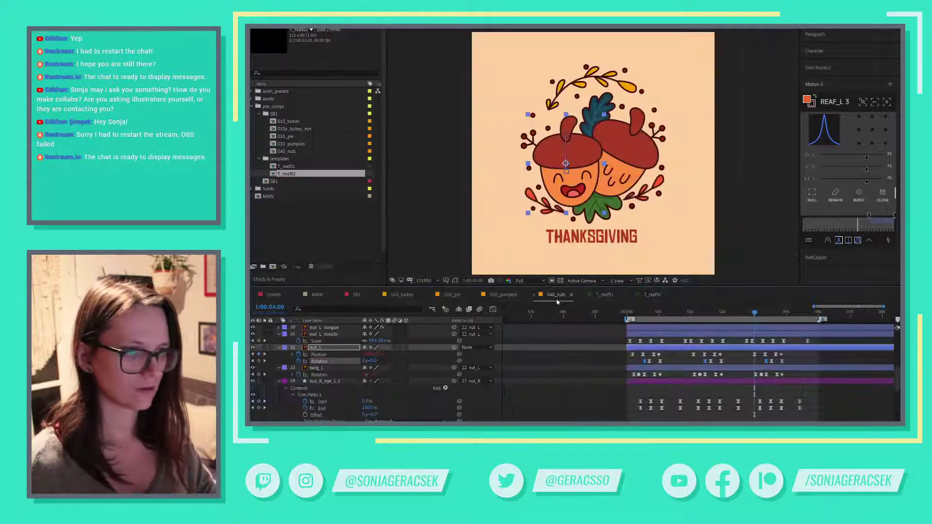
click(627, 314)
key(space)
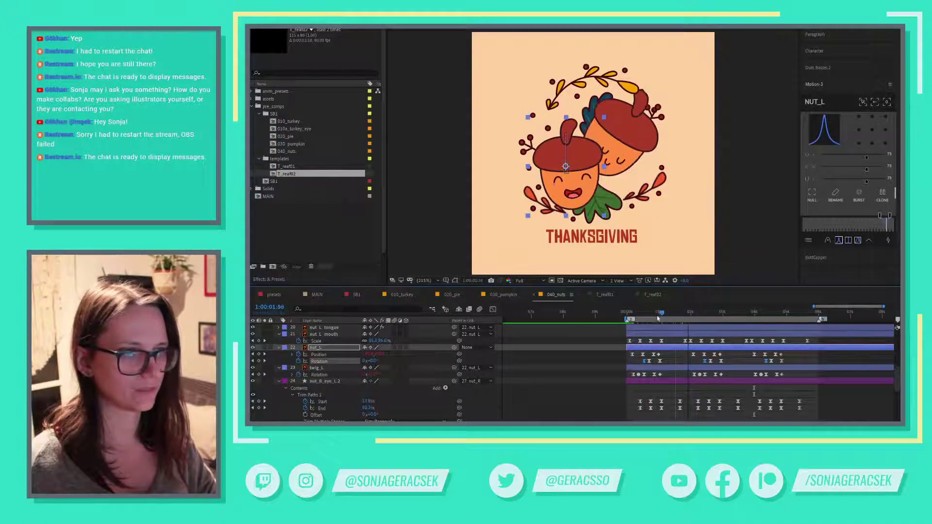
click(649, 316)
drag(649, 317, 645, 315)
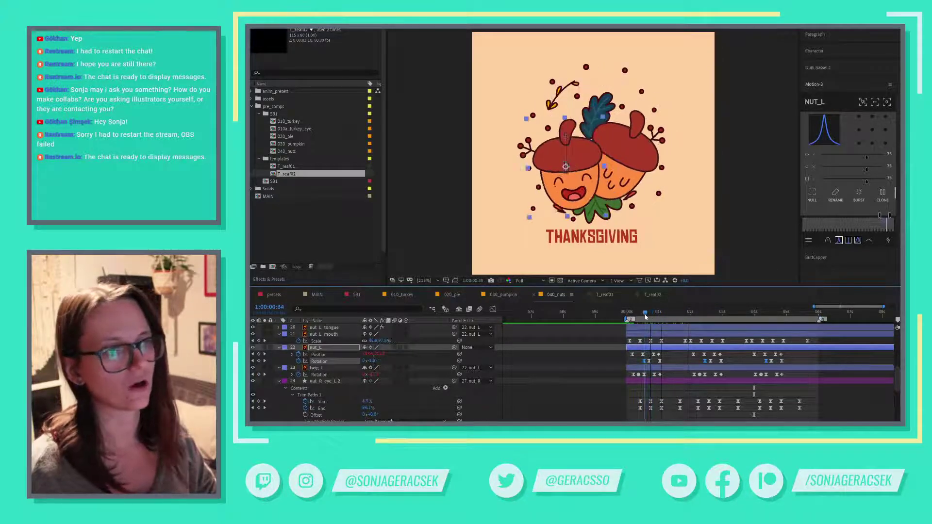
- Look through 030_pumpkin and T_reaf01, then return to 040_nuts and copy twig_L's Rotation expression only
click(510, 295)
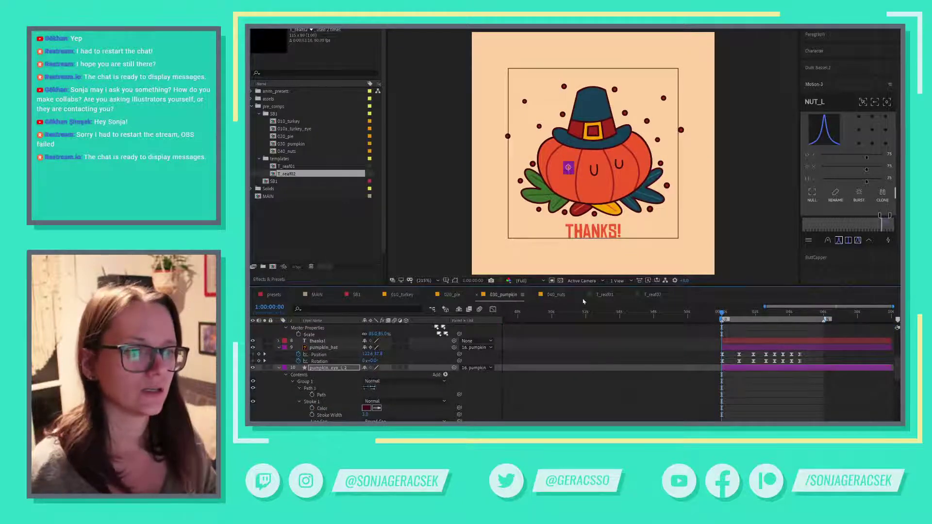
click(605, 295)
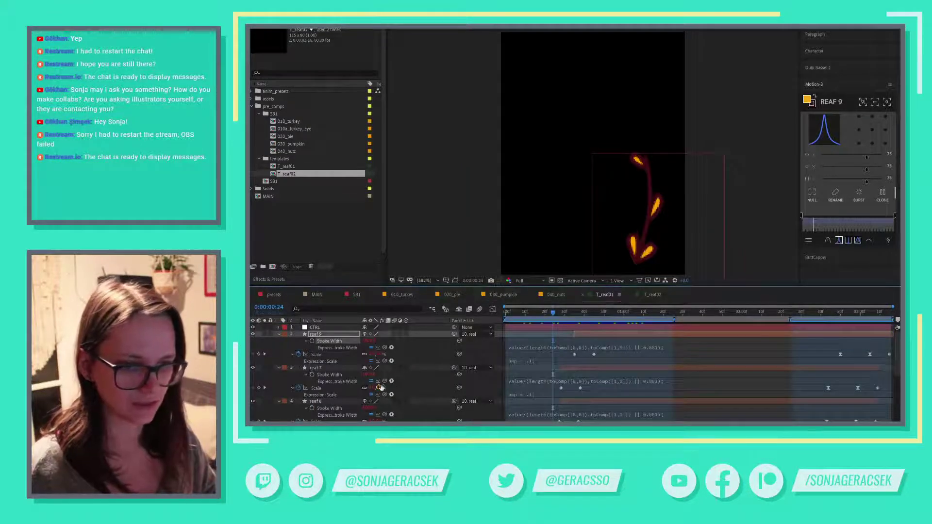
click(556, 295)
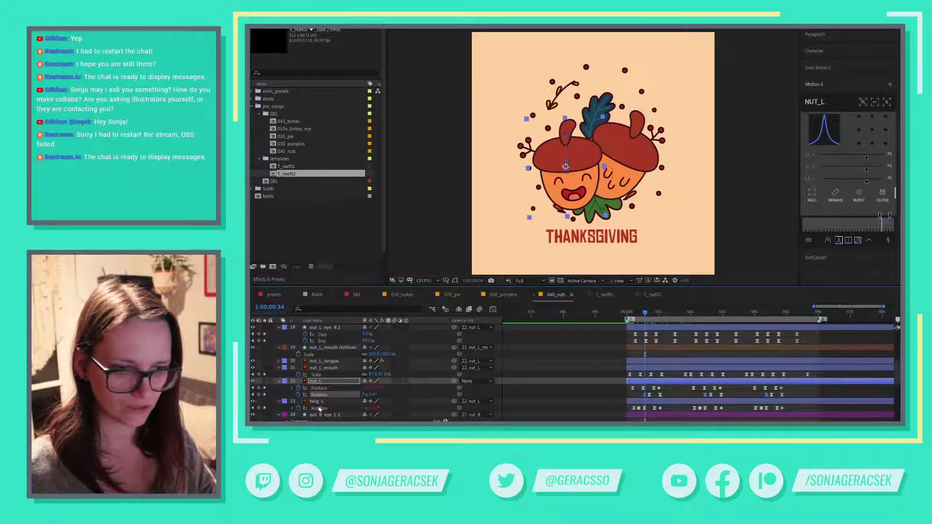
right_click(320, 409)
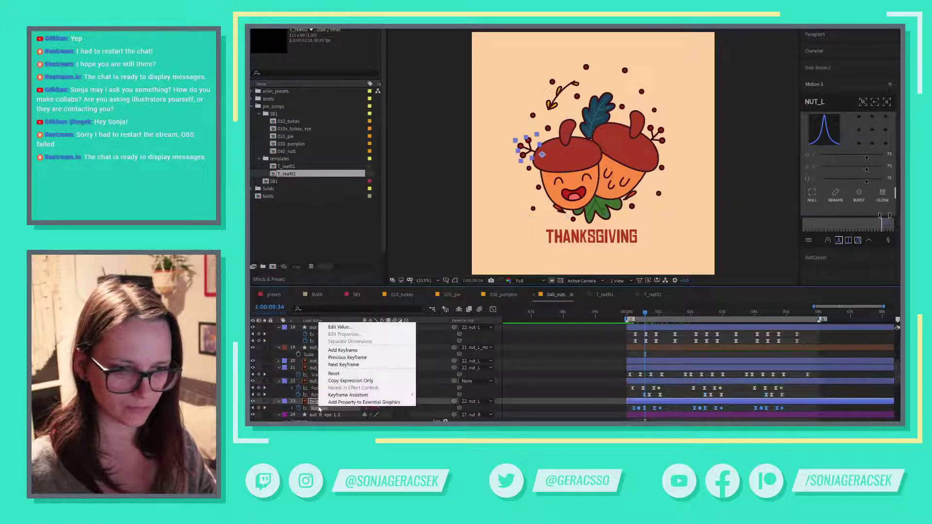
click(351, 381)
scroll(353, 384, up, 3)
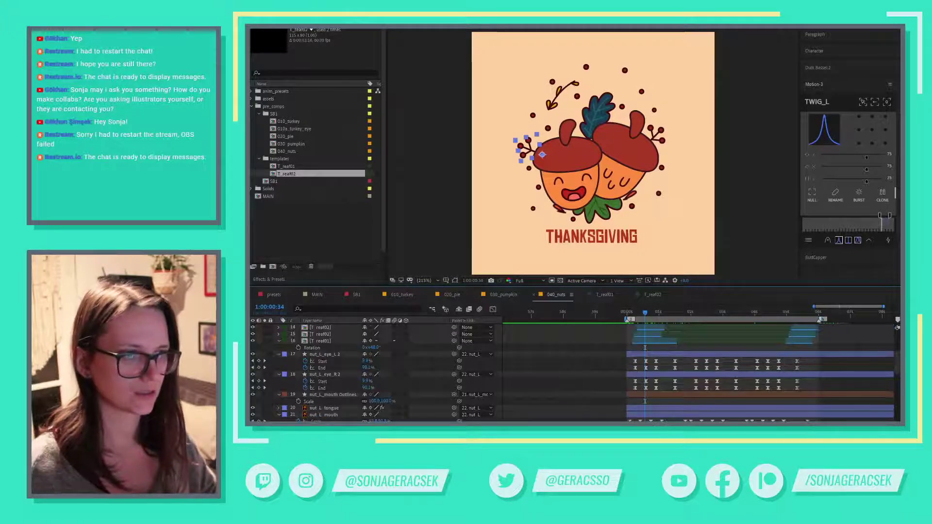
- Select the blue leaf layer leaf_01 and add a Rotation keyframe to it at 1:00:00:34
click(607, 107)
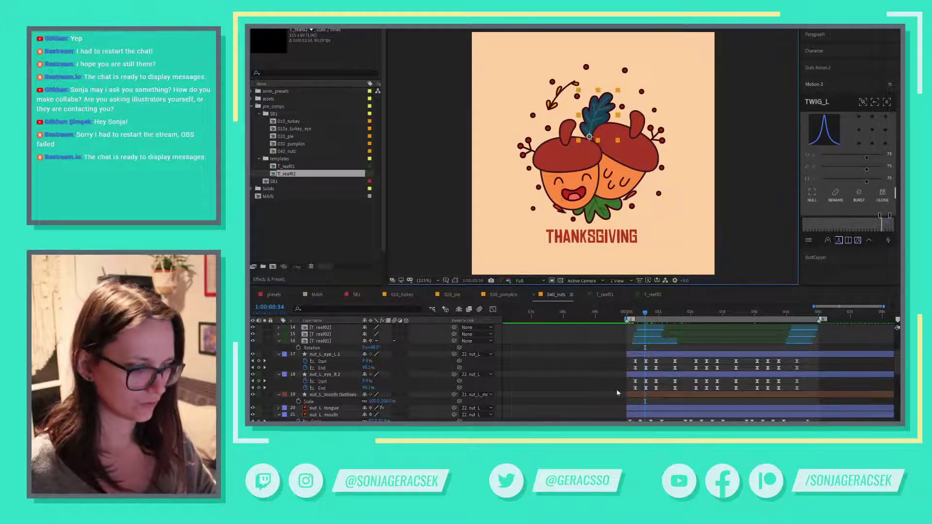
scroll(591, 408, up, 4)
scroll(588, 397, down, 4)
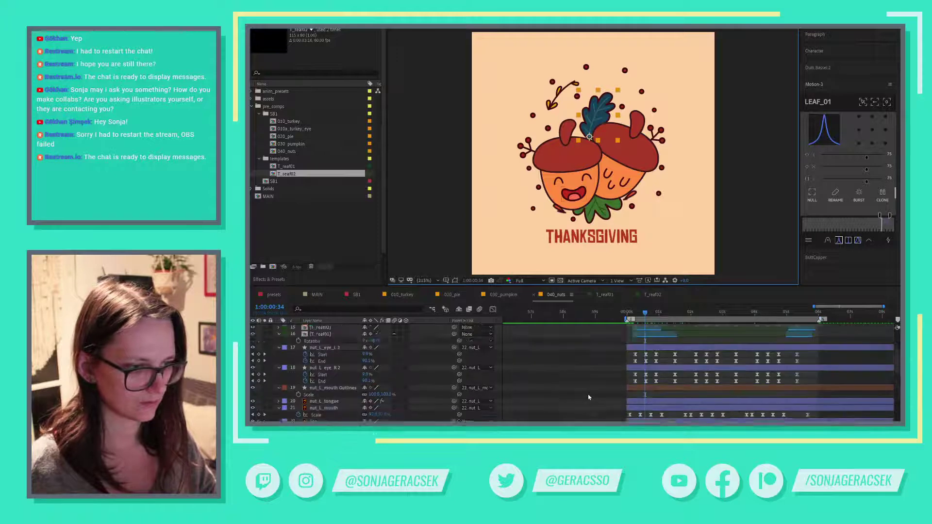
scroll(588, 397, down, 10)
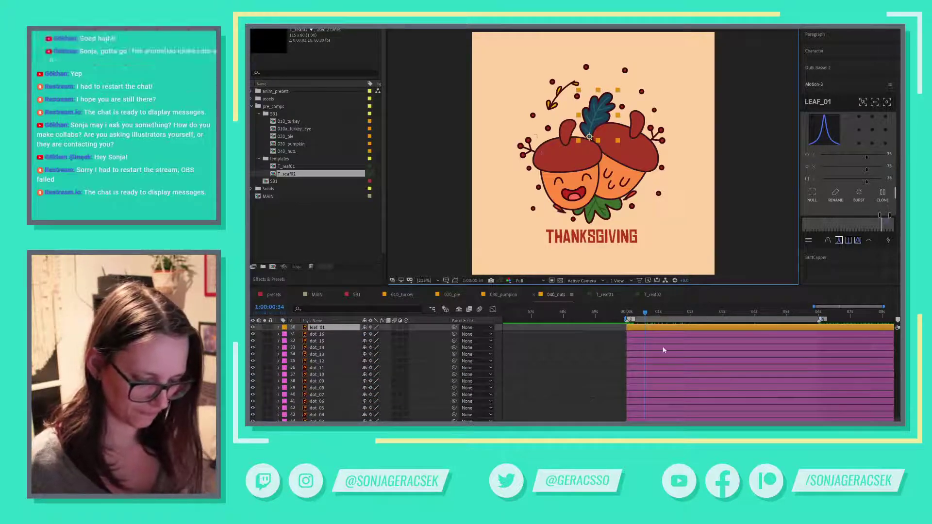
key(ctrl+shift+a)
key(u)
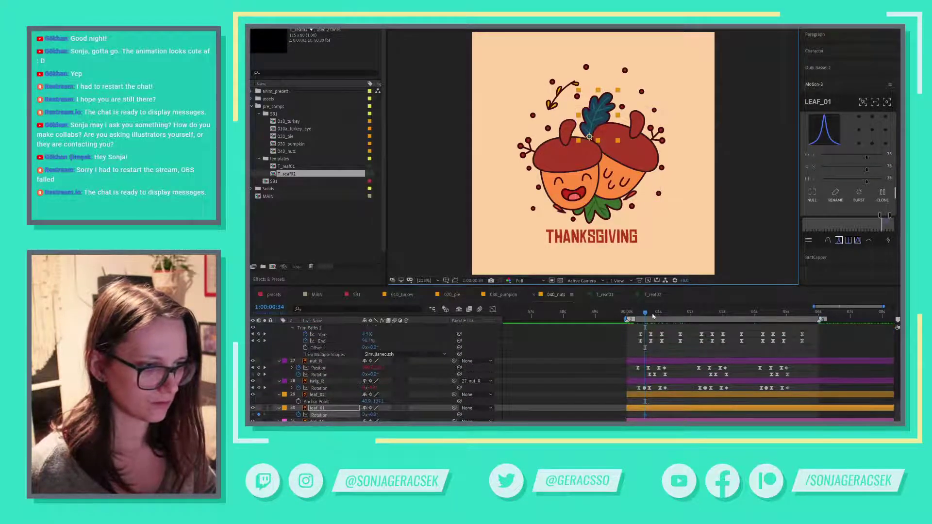
- Move leaf_01's Rotation keyframe to 1:00:00:42 and key its Rotation at about 15° at 1:00:01:02
drag(641, 315, 649, 315)
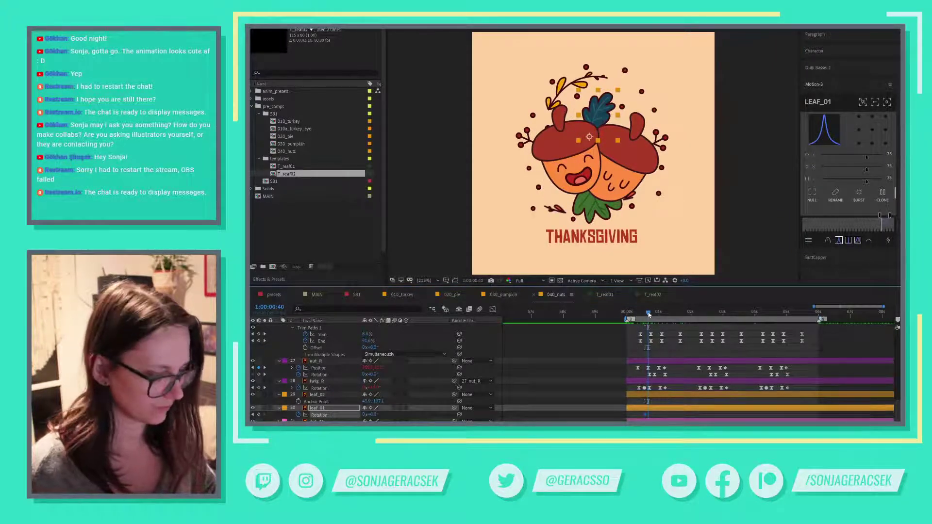
drag(650, 315, 650, 315)
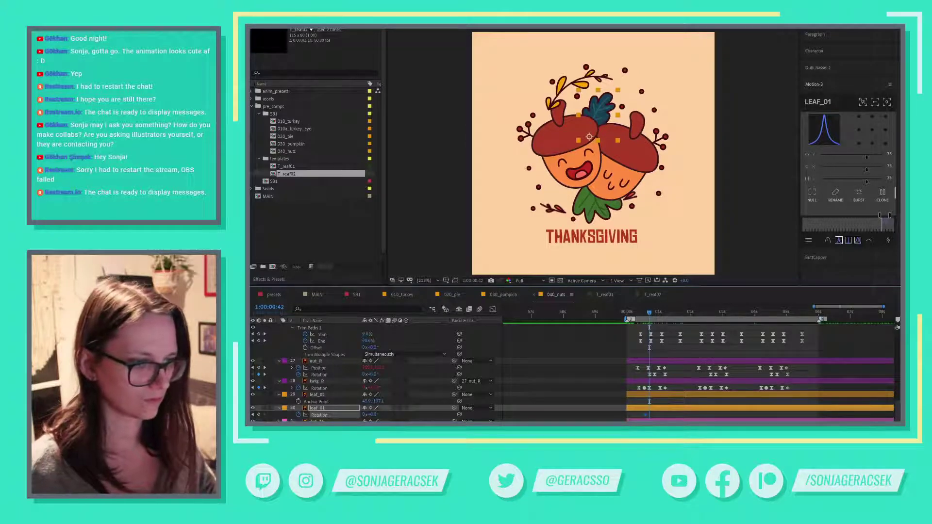
drag(646, 417, 650, 418)
key(space)
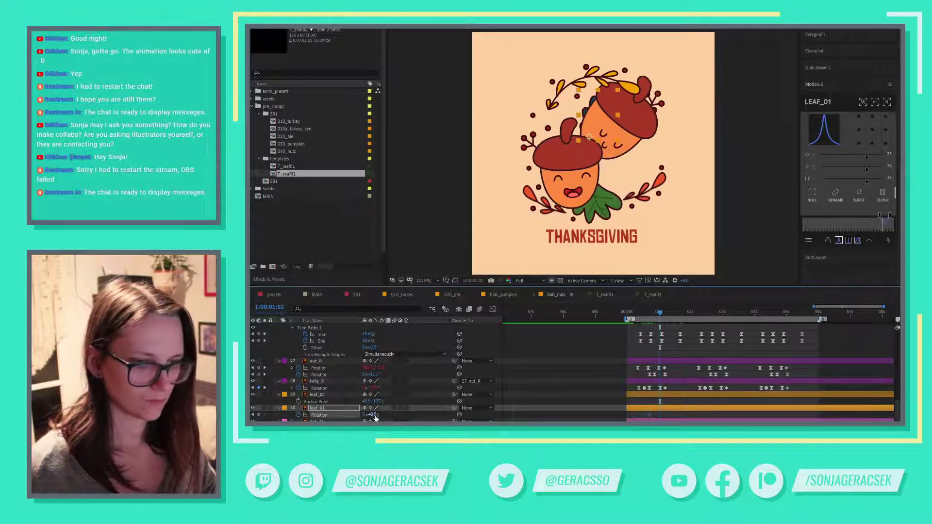
drag(375, 415, 382, 418)
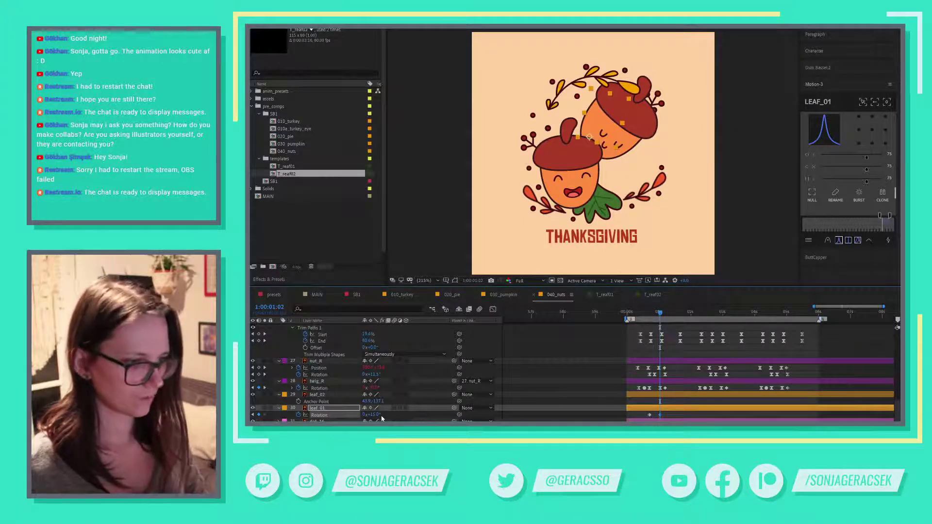
- Key leaf_01's Rotation at 1:00:01:12 and paste the copied Rotation expression onto the property
key(space)
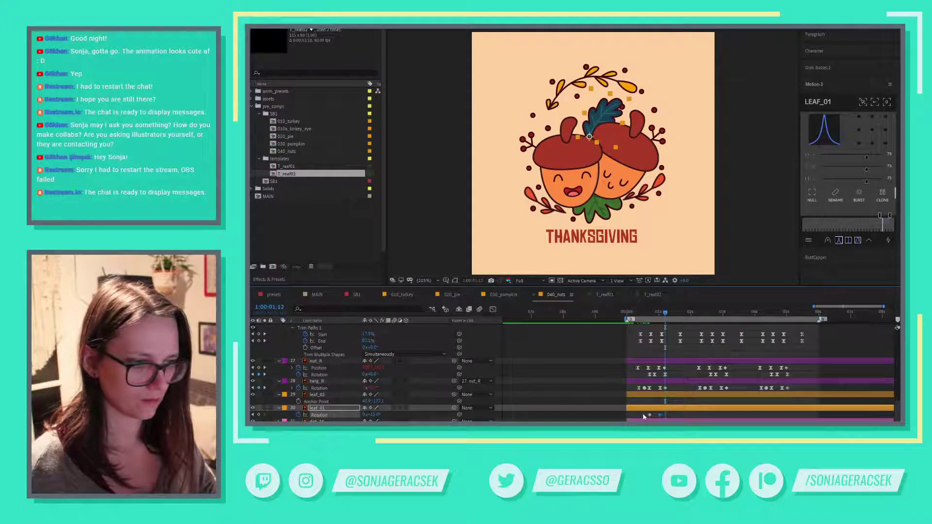
click(510, 416)
click(322, 415)
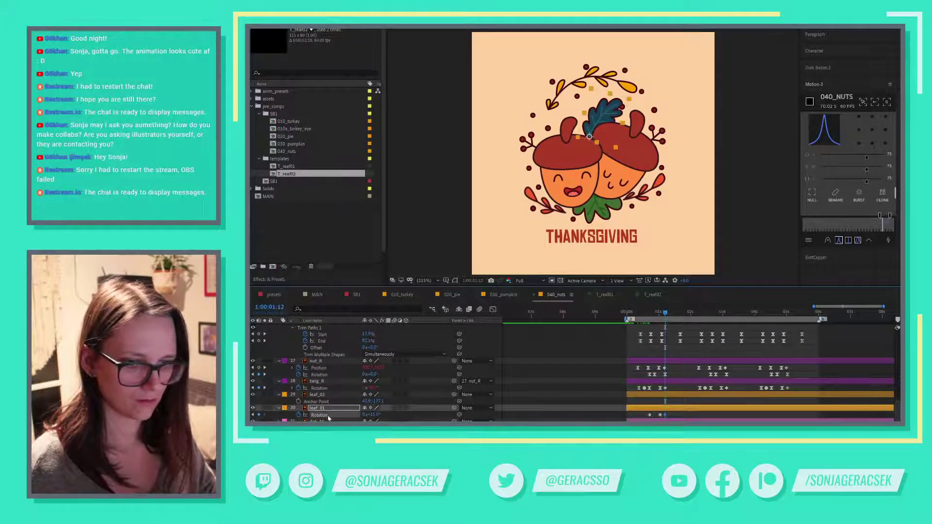
click(633, 418)
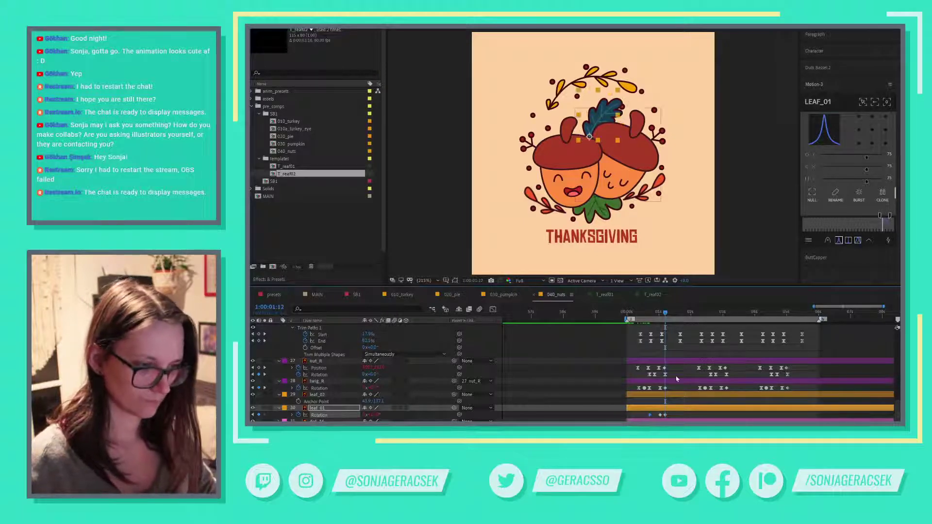
key(ctrl+v)
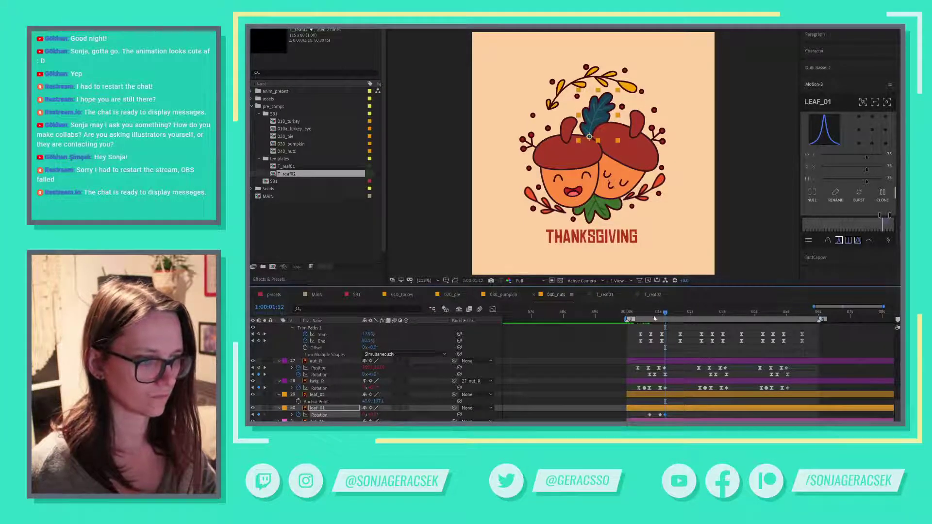
- Easy-ease leaf_01's first Rotation keyframe and make its middle keyframe auto-Bezier
drag(652, 317, 648, 317)
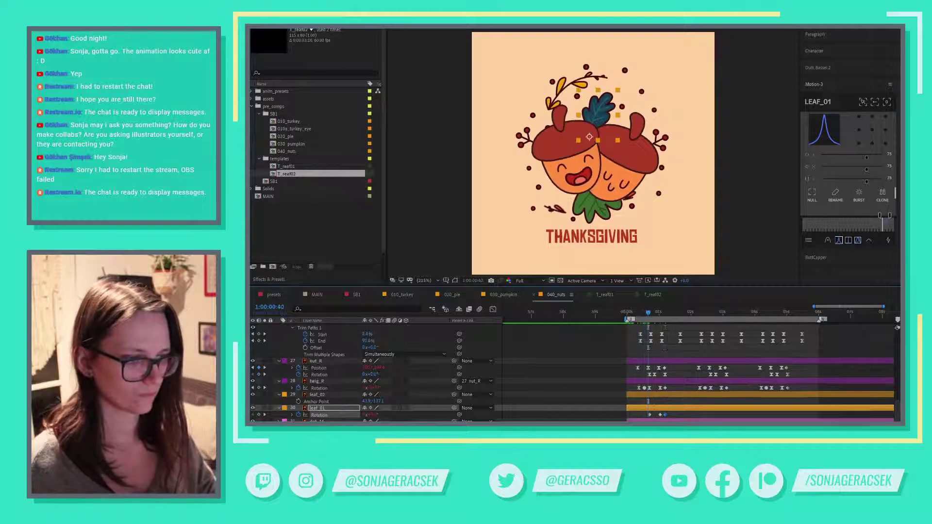
drag(643, 416, 661, 421)
click(660, 416)
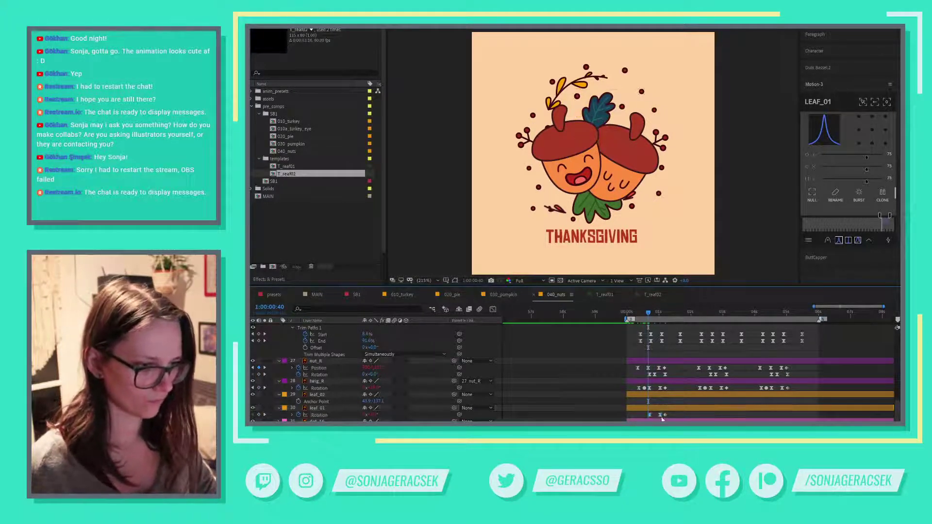
key(F2)
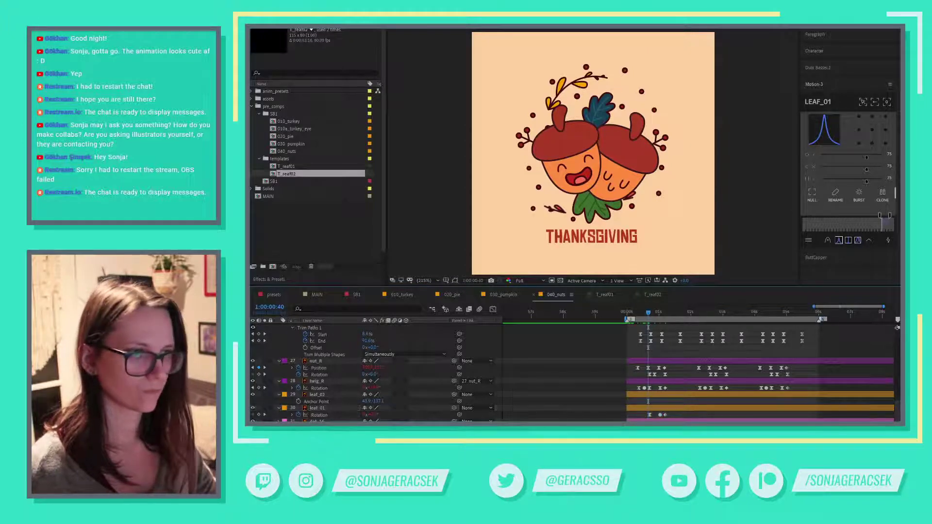
- Preview the leaf motion, then copy leaf_01's three Rotation keyframes and paste them at 1:00:02:37 for the second cycle
key(space)
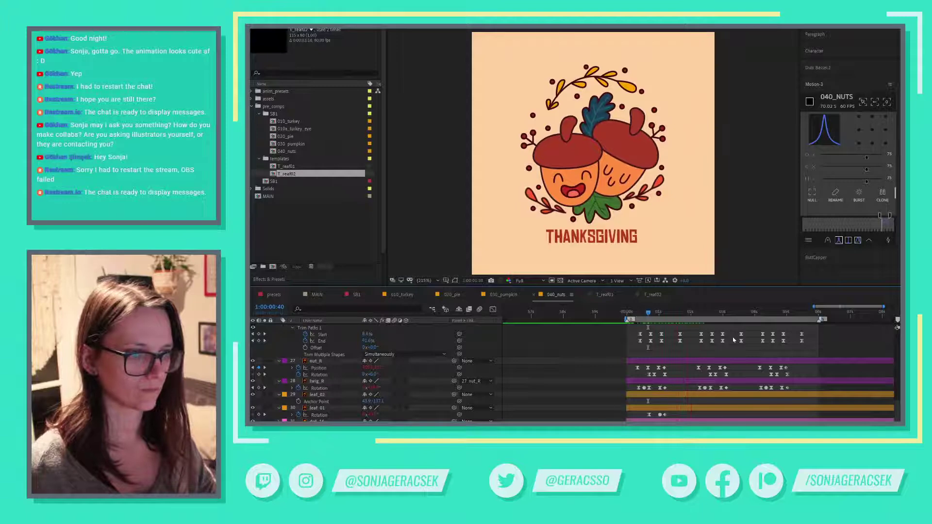
click(695, 313)
click(699, 314)
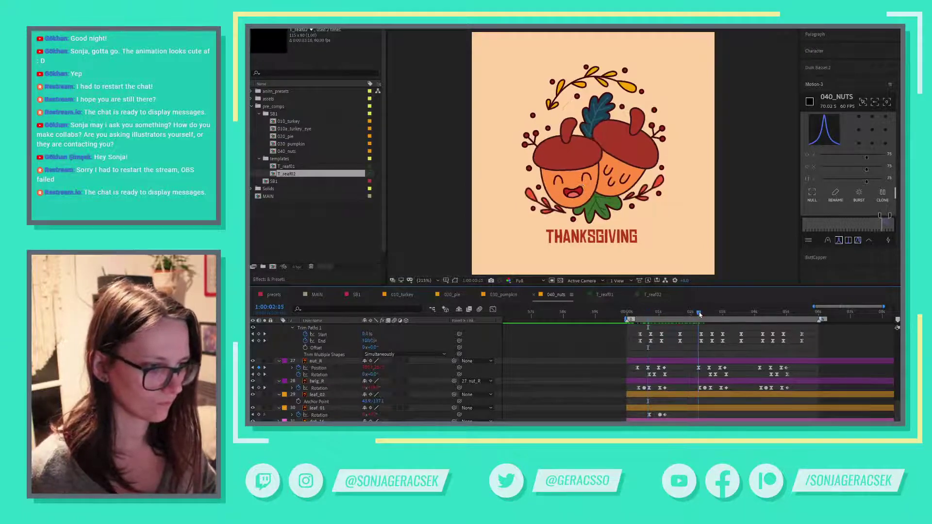
drag(700, 315, 711, 315)
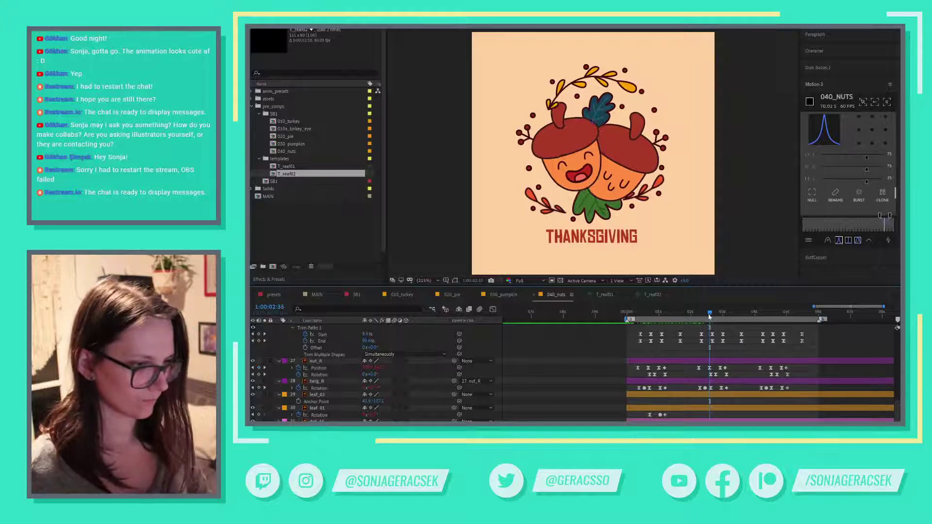
drag(664, 418, 642, 420)
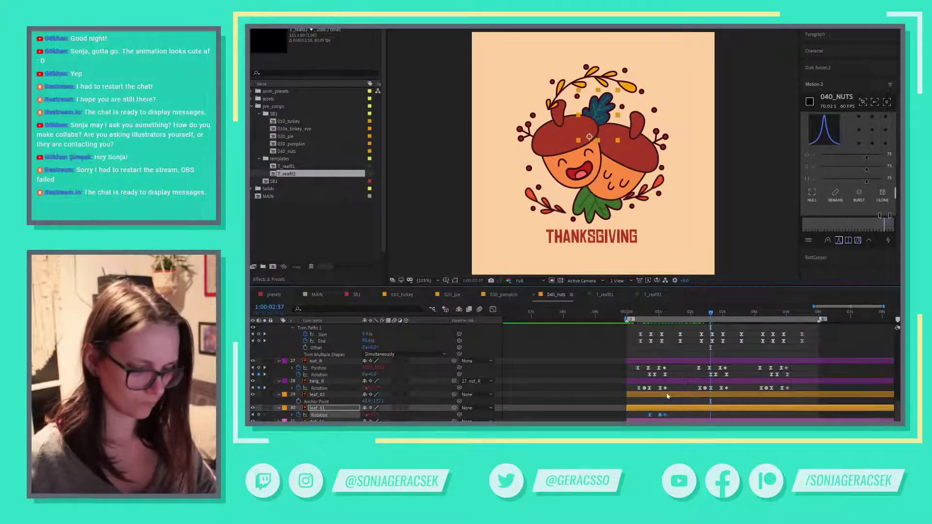
key(ctrl+c)
key(ctrl+v)
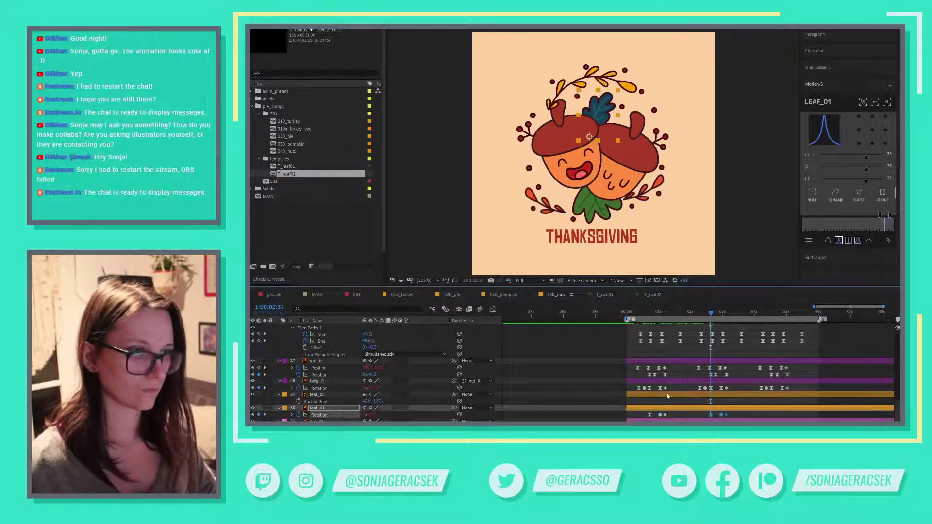
- Paste the same leaf_01 Rotation keyframes at 1:00:04:32 for the third cycle
click(771, 313)
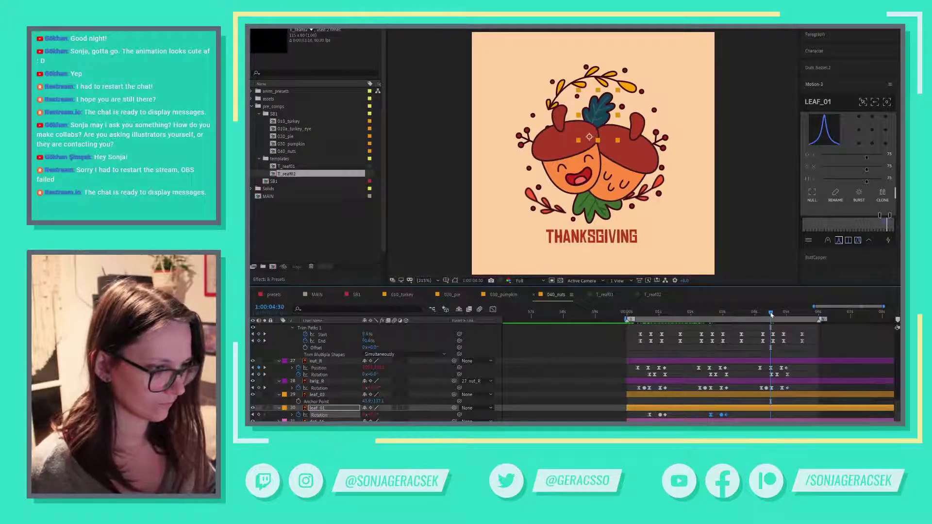
key(space)
key(space)
key(ctrl+v)
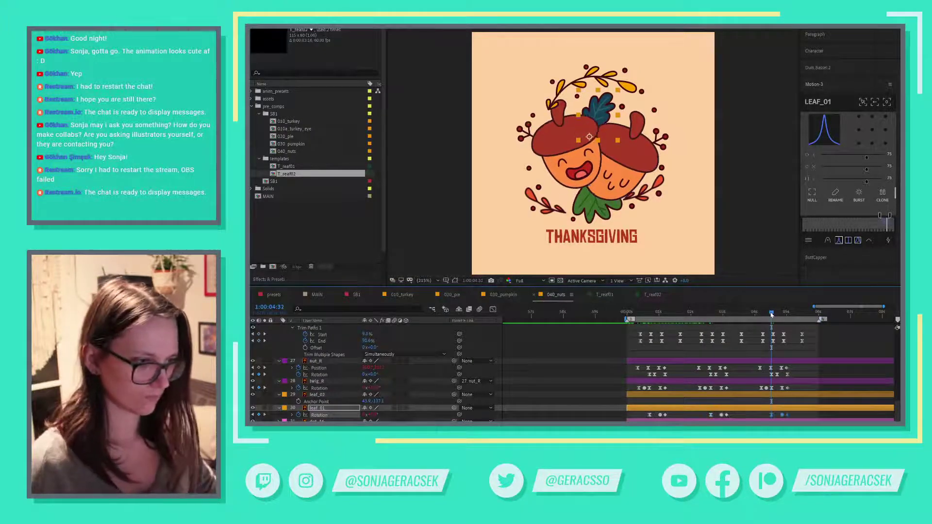
- Preview the loop and shift the second and third Rotation keyframes of every leaf_01 cycle 10 frames earlier
key(space)
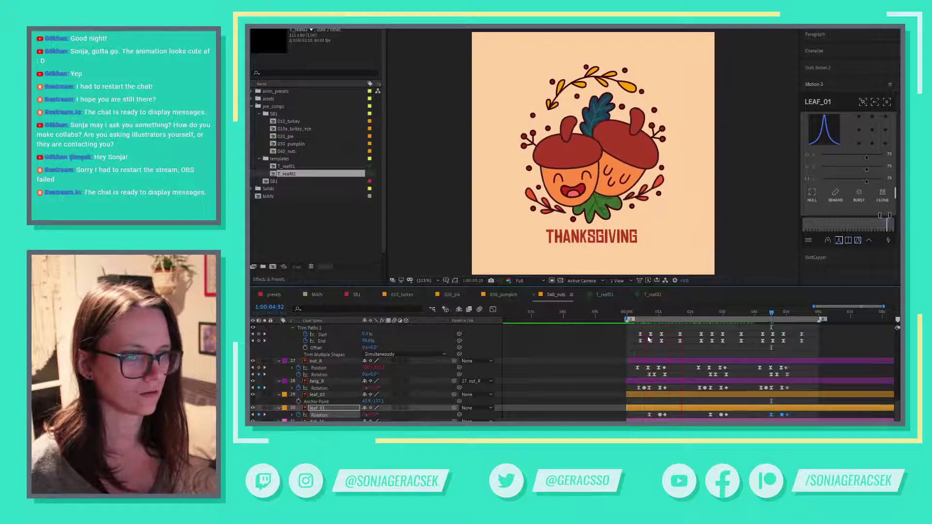
key(space)
drag(644, 316, 650, 316)
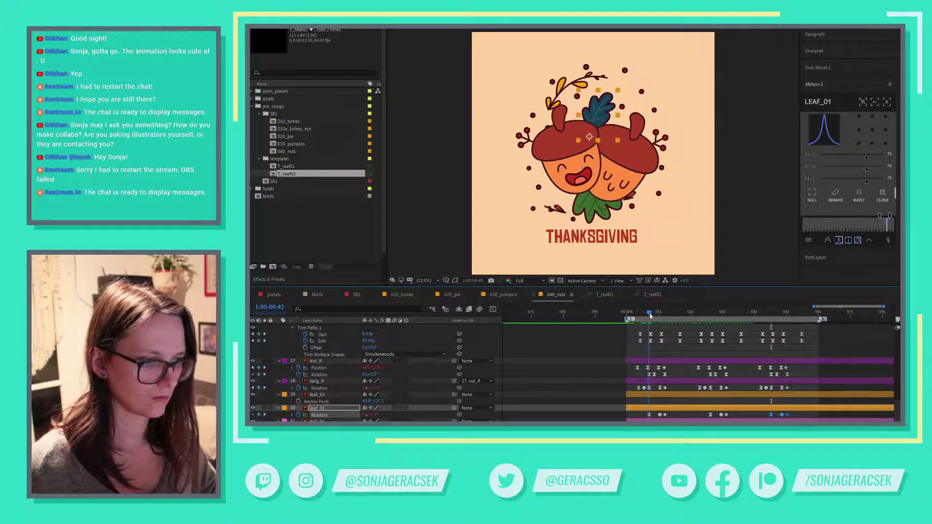
drag(653, 418, 792, 420)
key(alt+shift+Left)
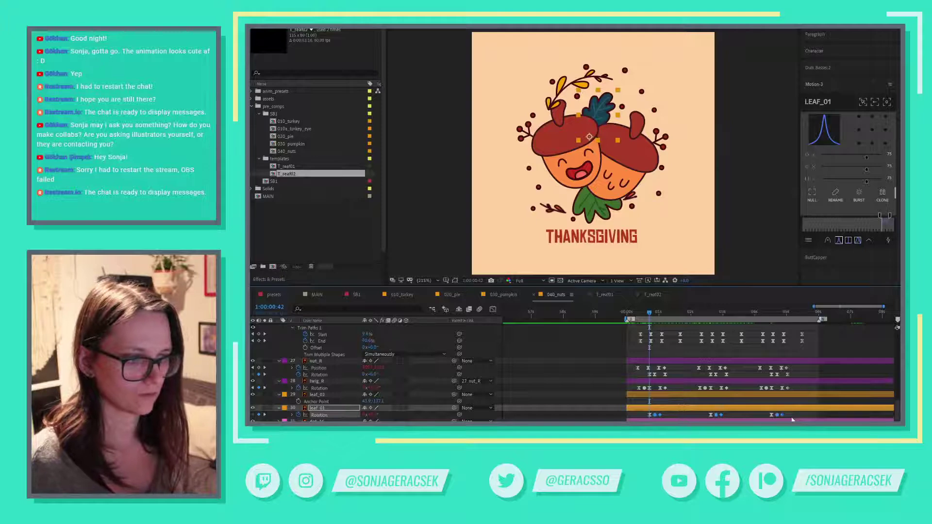
- Preview the tighter leaf timing and nudge the blue leaf layer leaf_01 slightly lower behind the acorns
key(space)
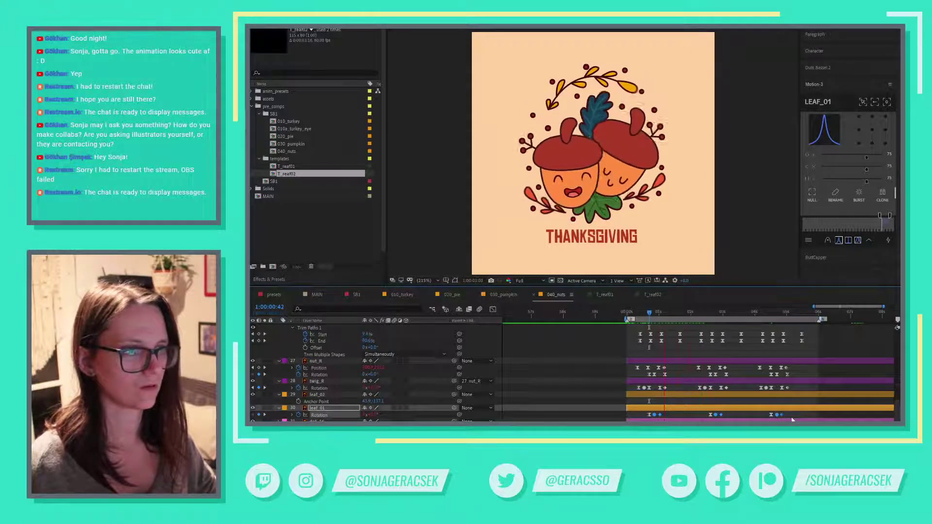
key(space)
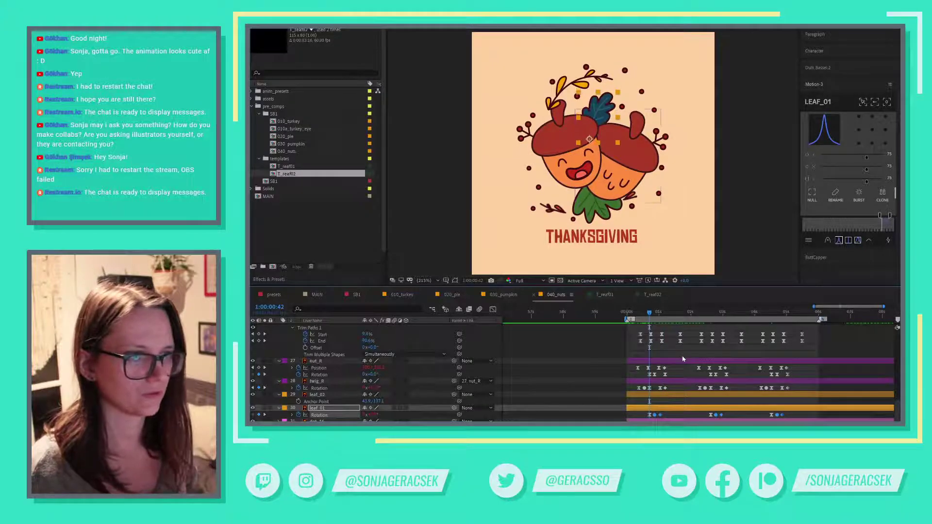
click(621, 345)
drag(634, 315, 641, 314)
click(656, 409)
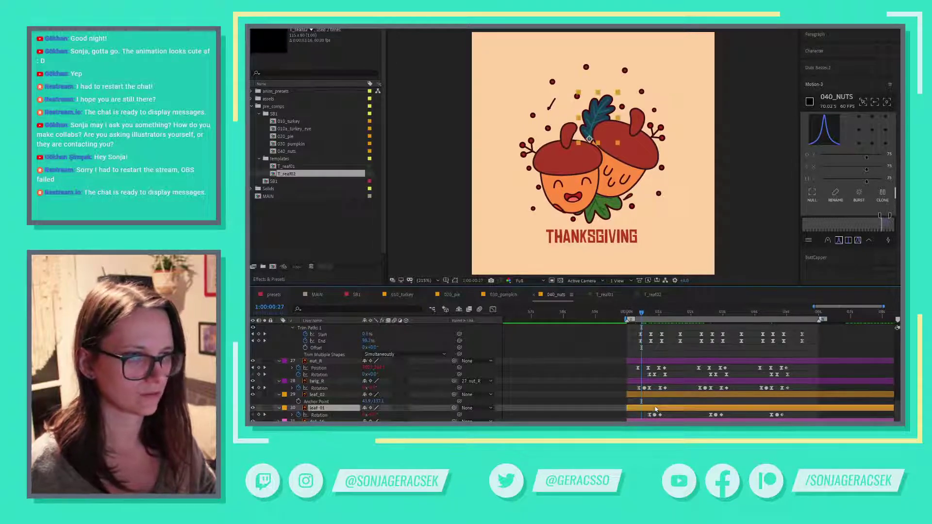
key(Return)
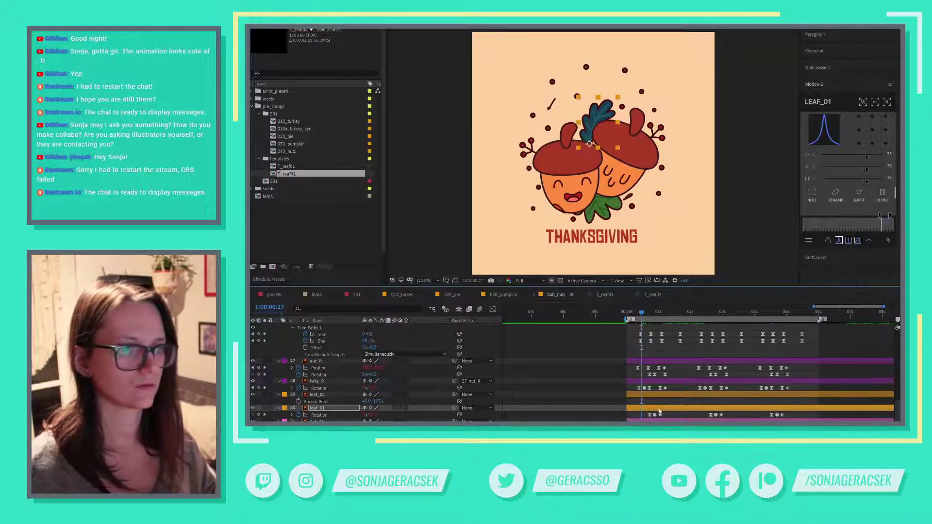
mouse_move(648, 315)
mouse_down()
mouse_move(696, 320)
mouse_move(641, 321)
mouse_up()
key(space)
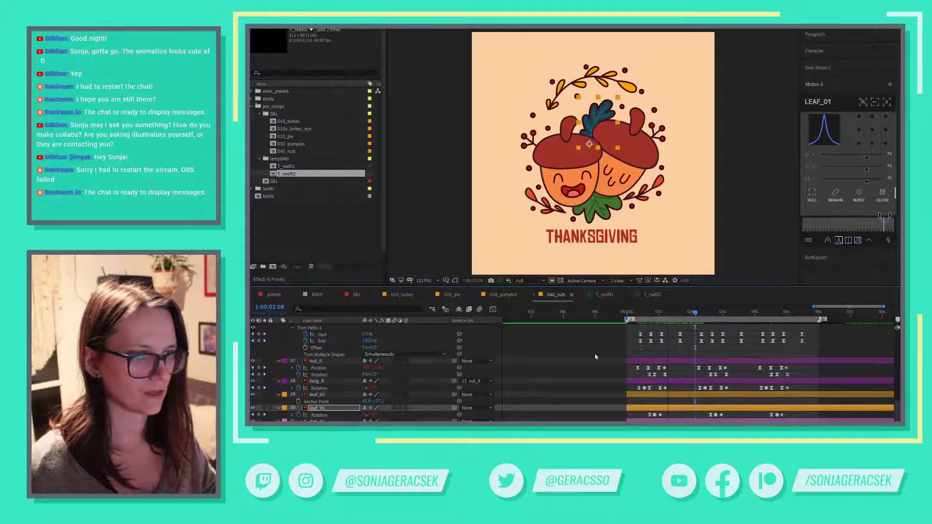
- Select every dot layer through dot_15's label group and solo them all
click(561, 364)
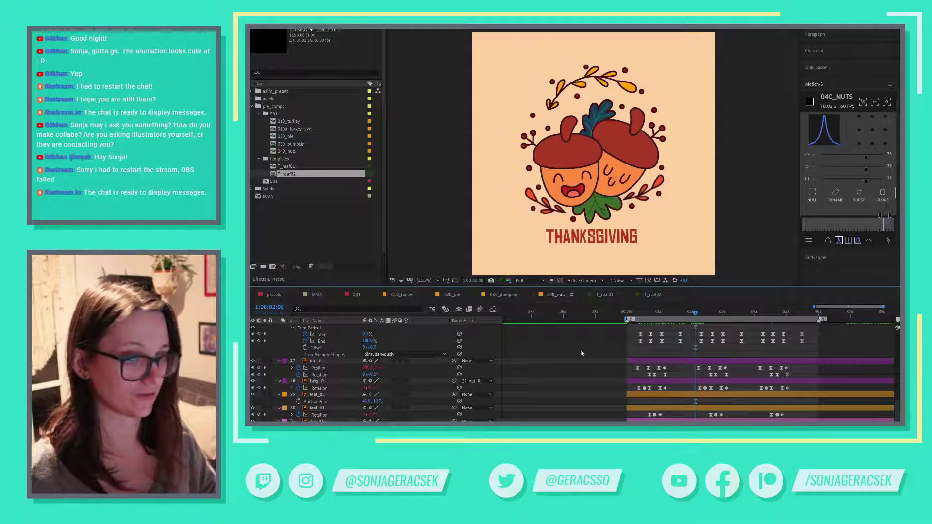
click(602, 78)
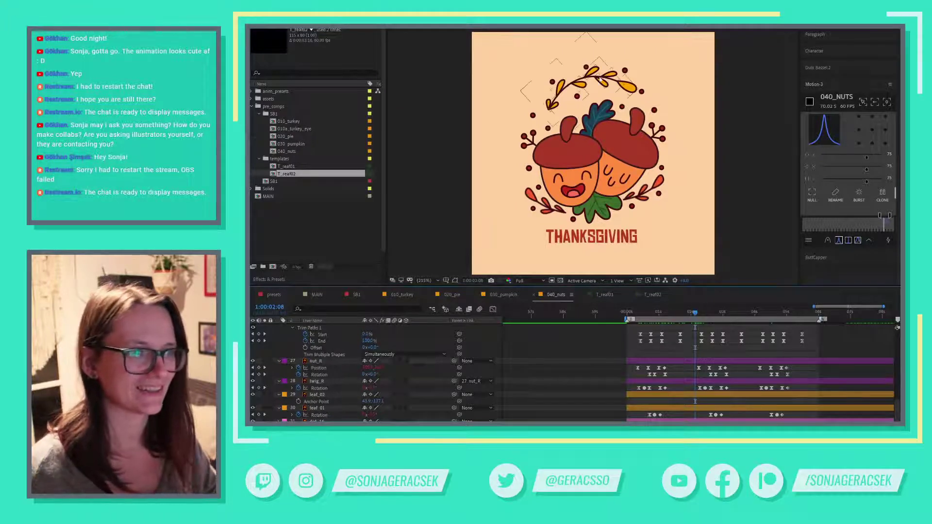
click(612, 84)
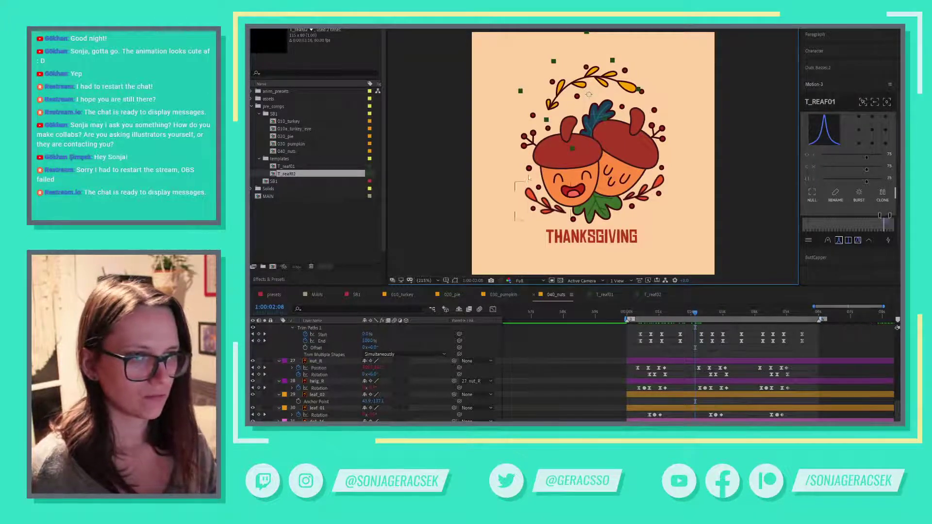
click(533, 115)
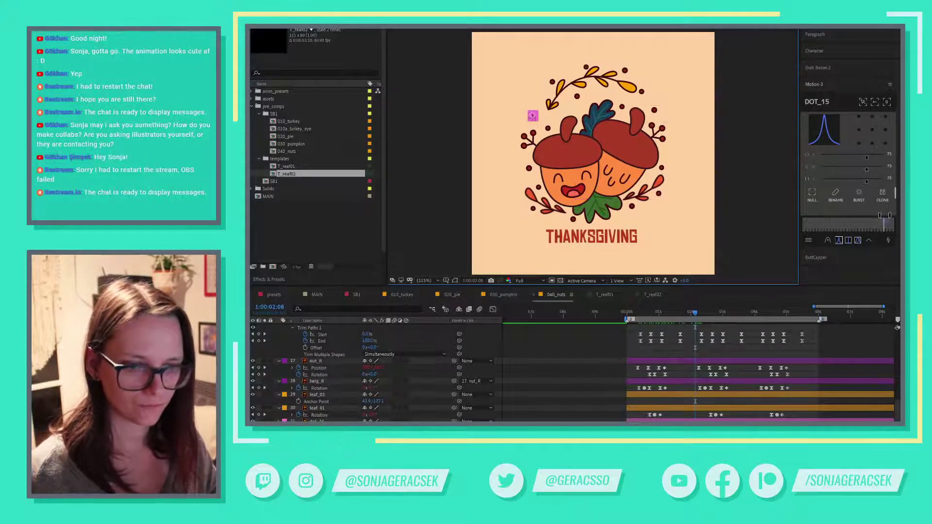
click(285, 421)
click(312, 296)
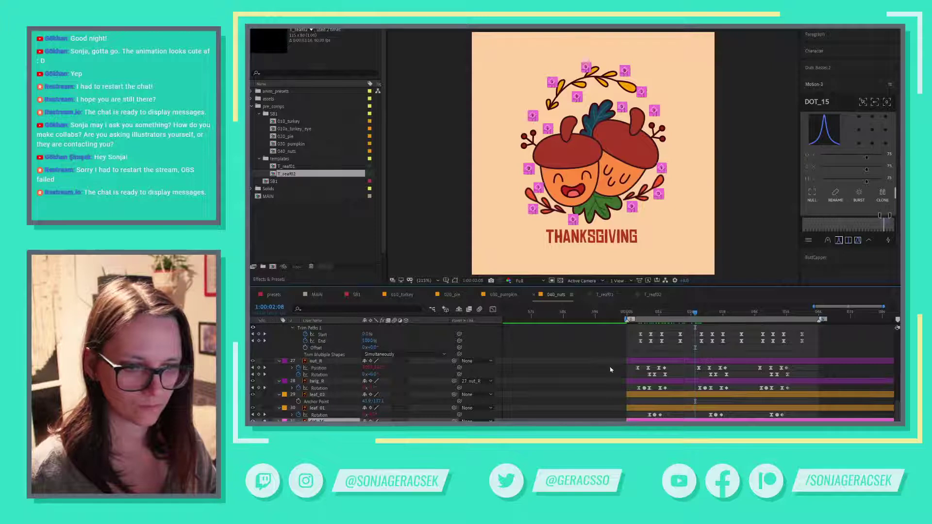
click(589, 375)
- Select the nine dots around the upper half of the wreath
click(532, 117)
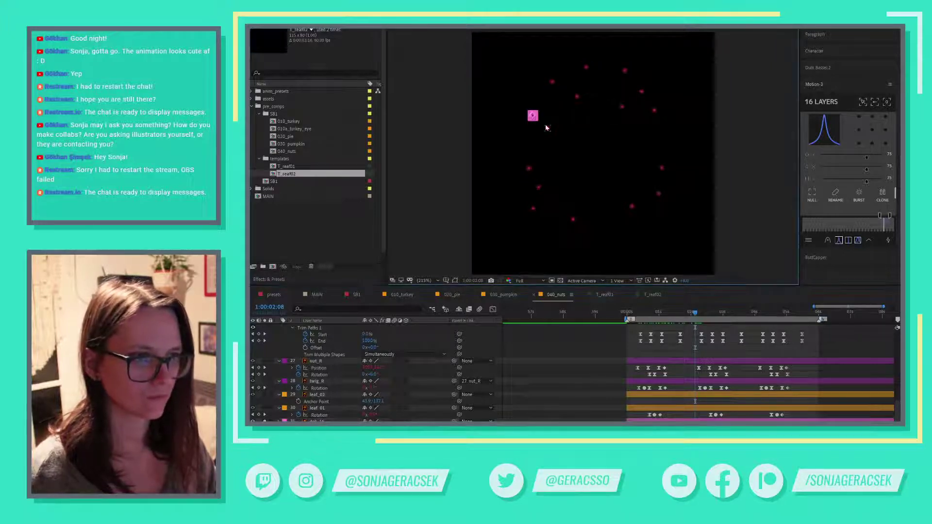
shift+click(548, 128)
shift+click(577, 96)
shift+click(553, 82)
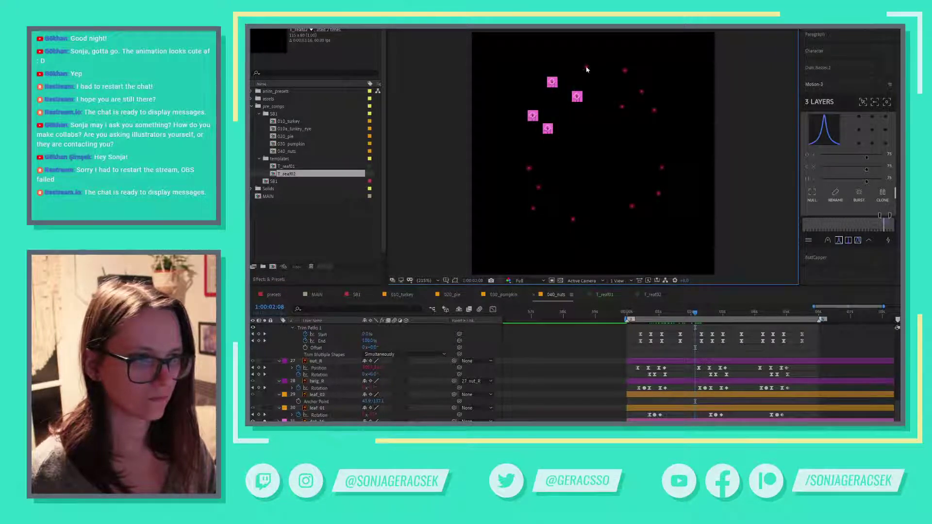
shift+click(586, 67)
shift+click(625, 70)
shift+click(622, 107)
shift+click(641, 92)
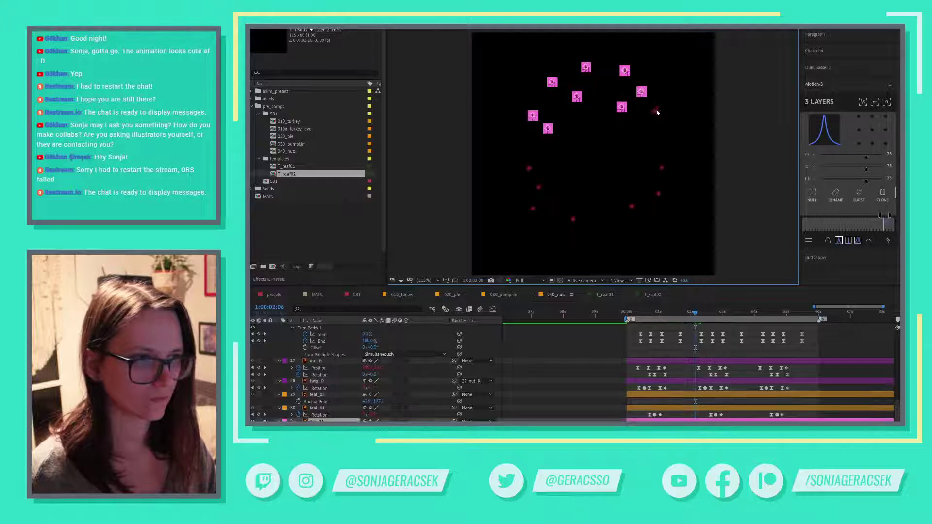
shift+click(655, 111)
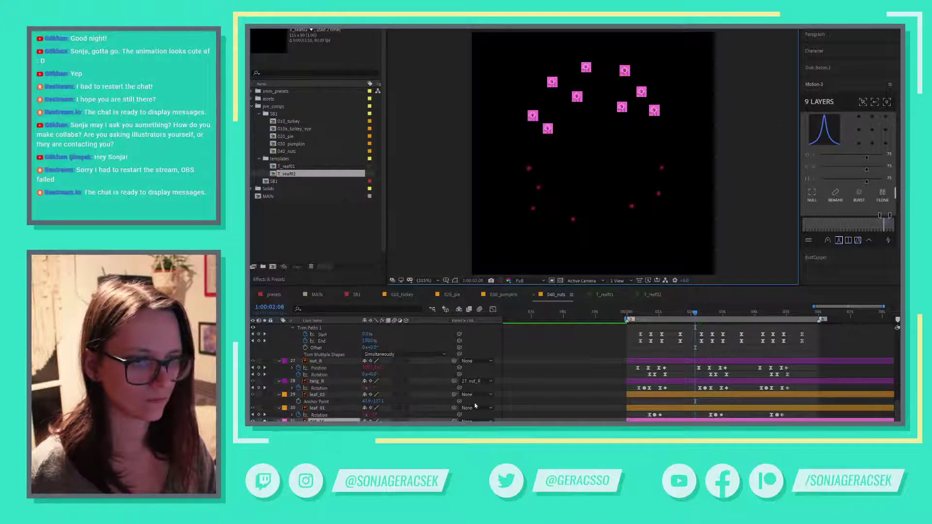
- With the twig templates soloed too, nudge the yellow twig and nine upper dots down 10 pixels together, and select all layers
click(283, 409)
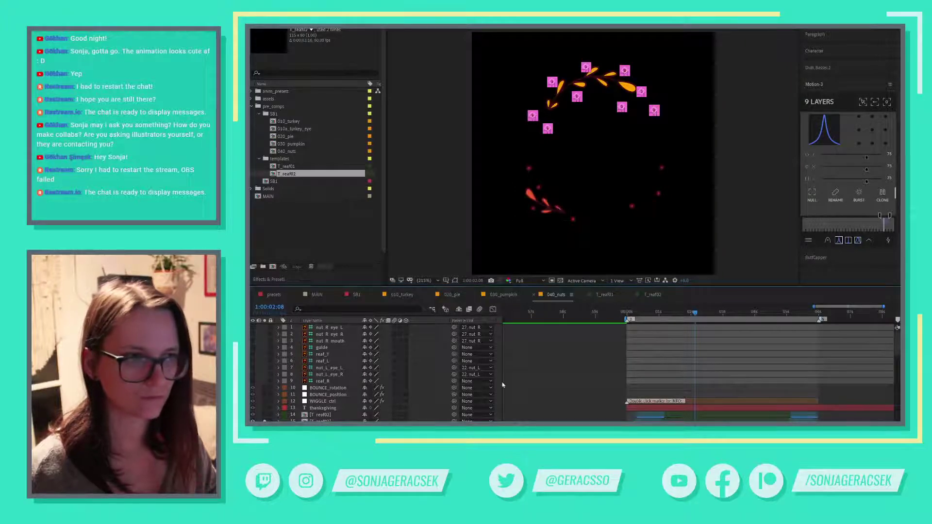
click(607, 78)
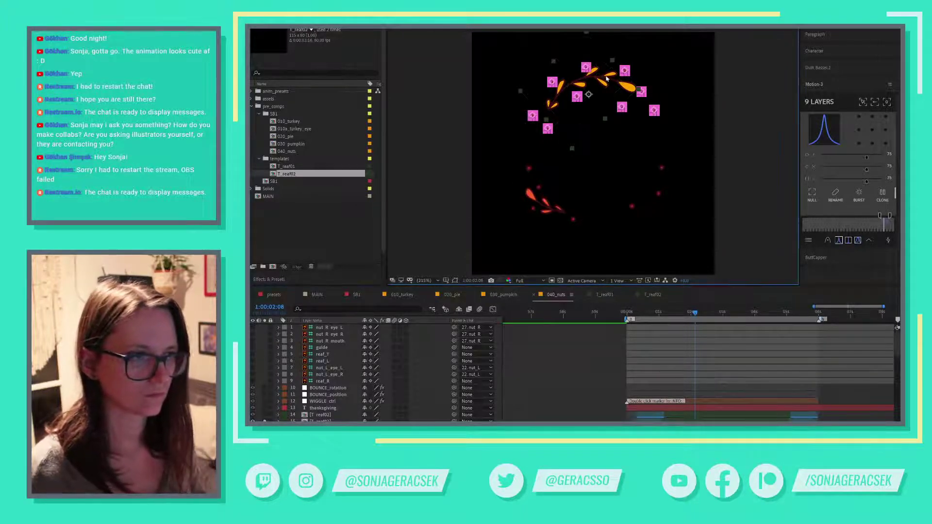
key(Down)
key(Down)
key(Down)
key(Down)
key(Down)
key(Down)
key(Down)
key(Down)
key(Down)
key(Down)
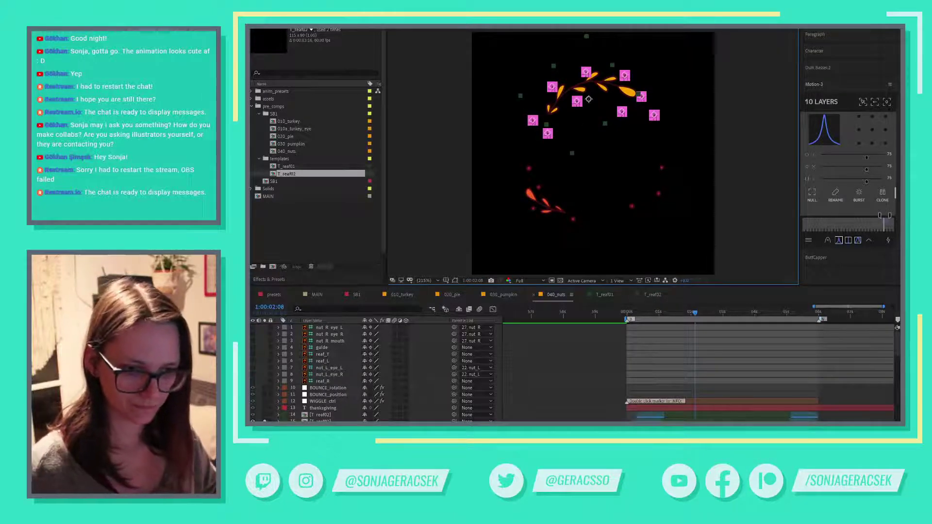
key(ctrl+a)
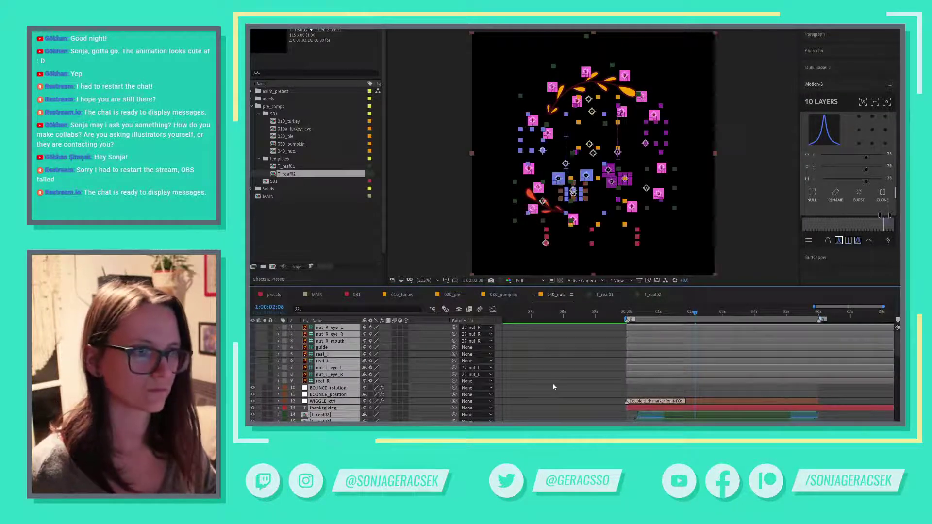
- Deselect all layers, reveal the keyframed properties in 040_nuts and preview the acorn animation around leaf_01
key(F2)
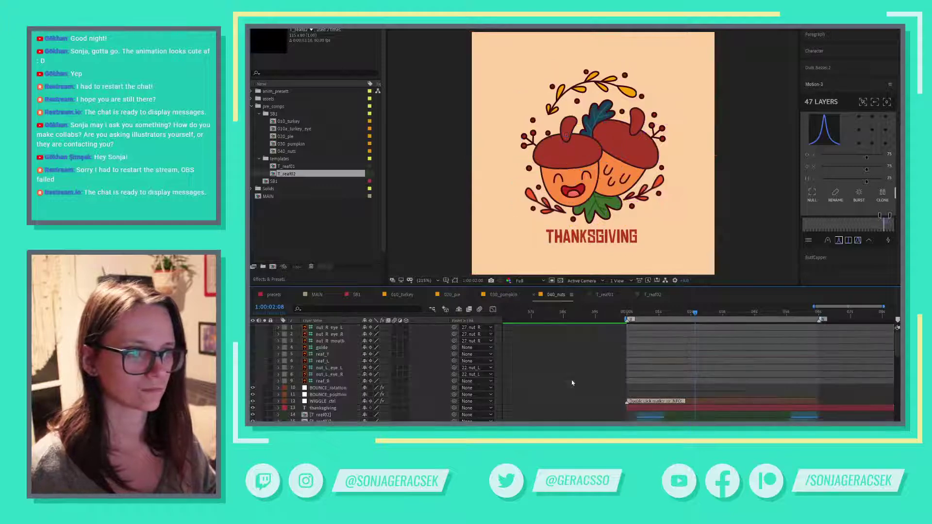
key(u)
scroll(572, 383, down, 5)
scroll(572, 383, down, 10)
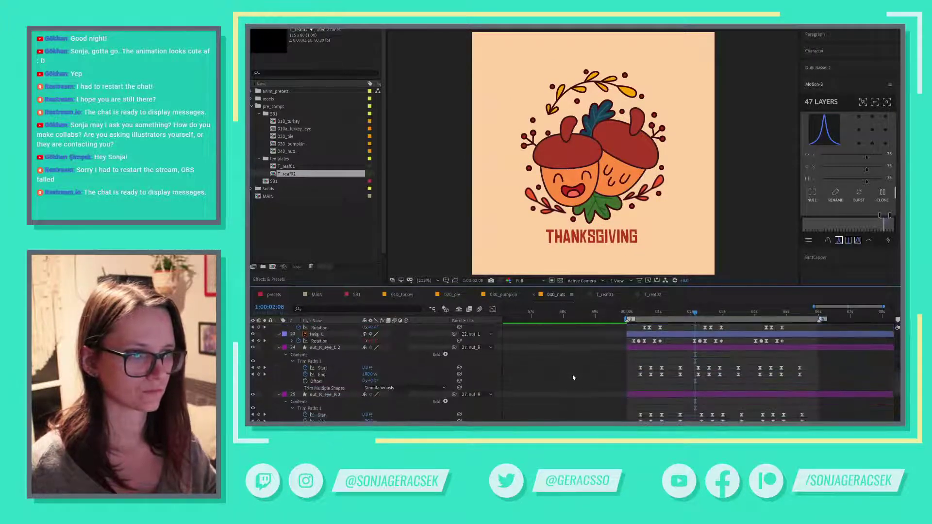
scroll(572, 376, down, 5)
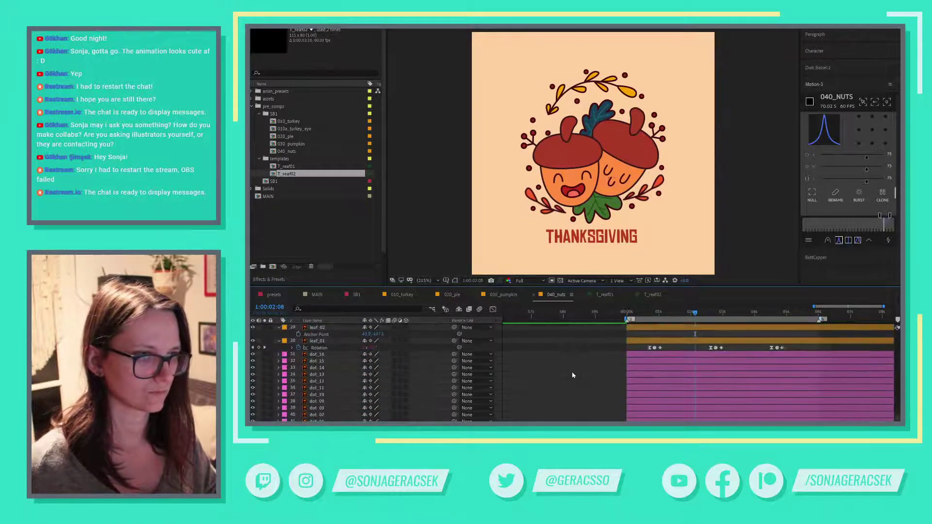
key(space)
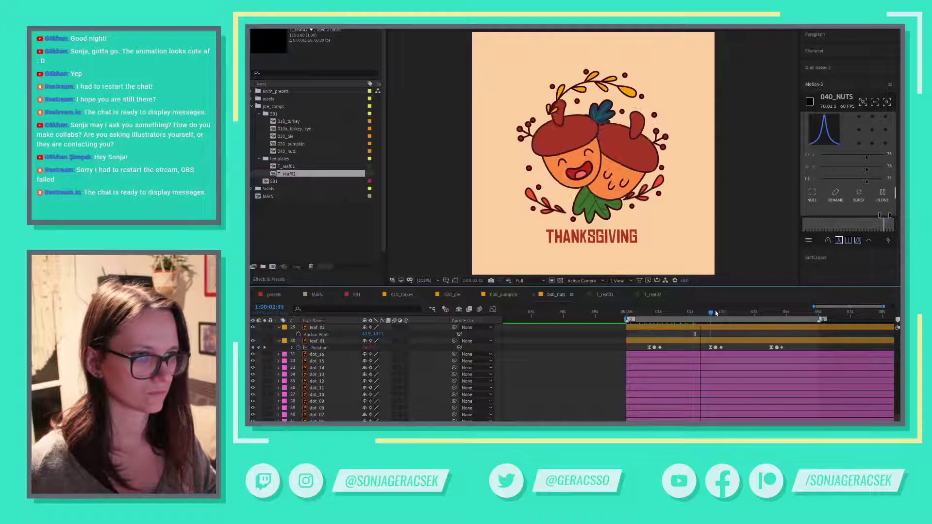
click(748, 314)
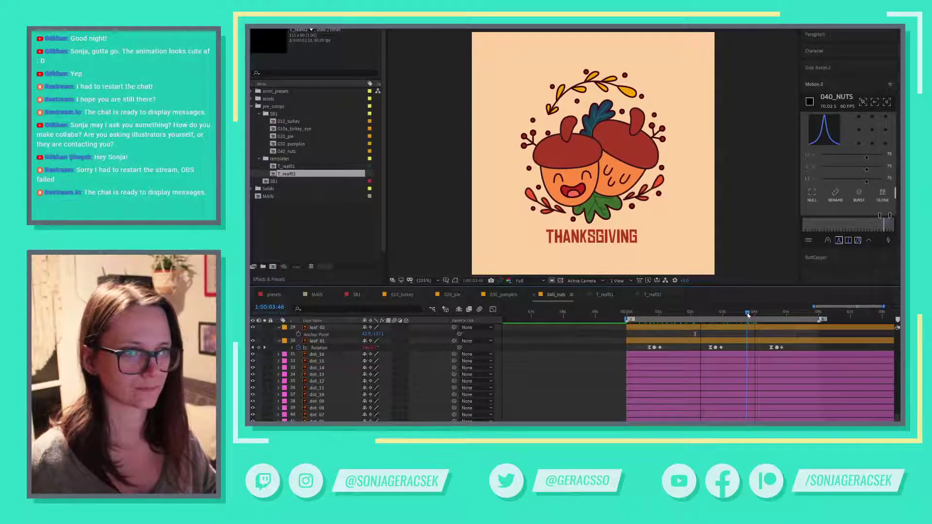
- Select the green leaf layer leaf_02 and set the current time to 1:00:00:22, where twig_R's rotation begins
click(608, 220)
scroll(597, 400, up, 2)
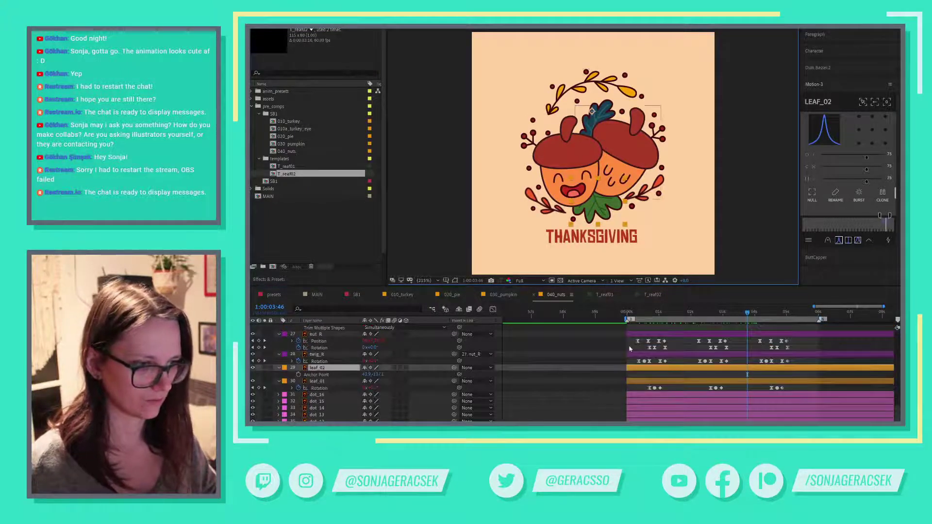
click(650, 315)
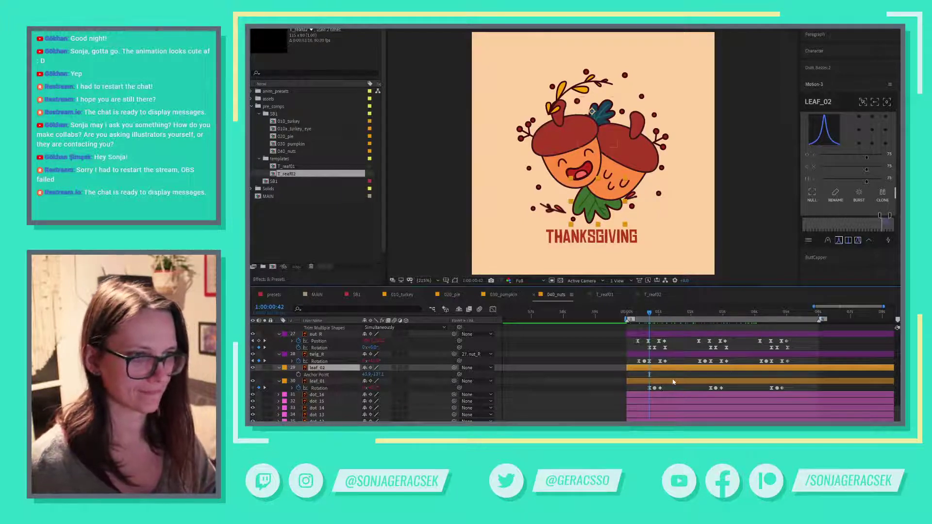
drag(649, 314, 637, 314)
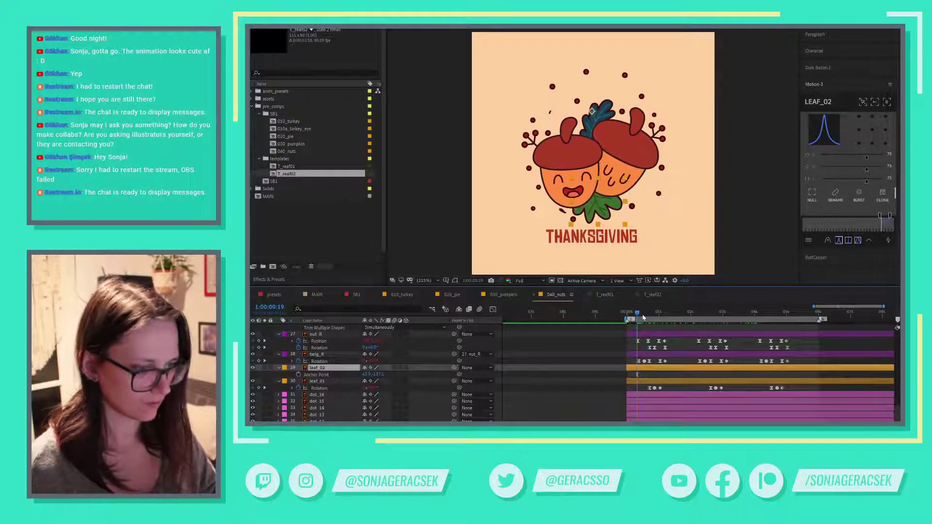
key(Page_Down)
key(Page_Down)
key(Page_Down)
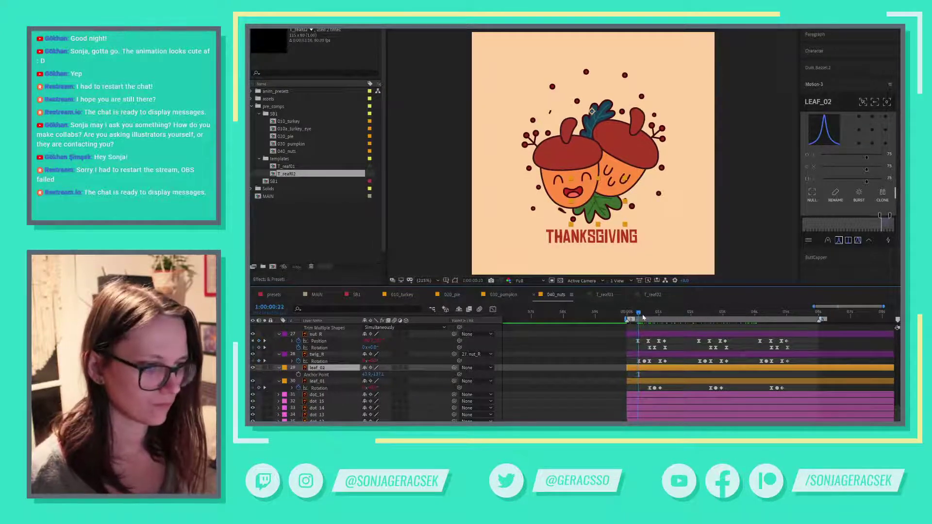
- Copy leaf_01's rotation keyframes onto leaf_02 and align them in time with twig_R's rotation keyframes
click(334, 390)
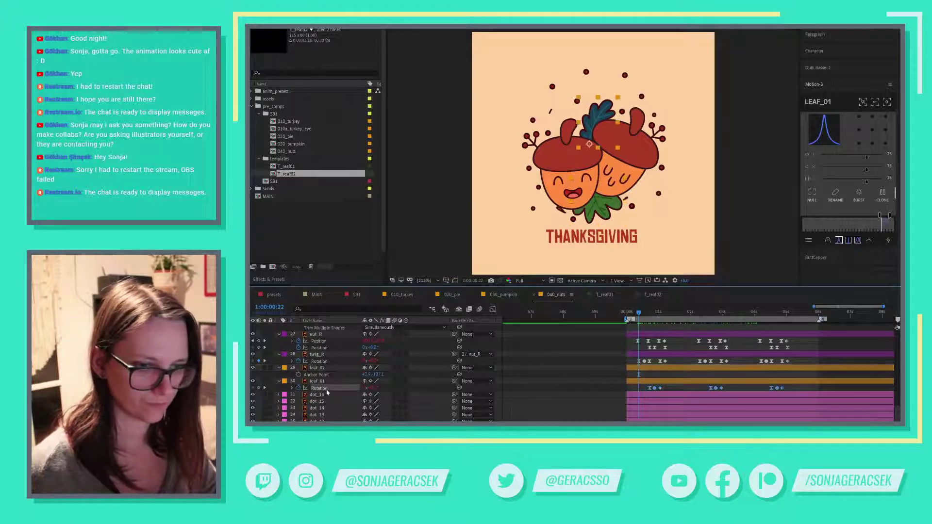
click(652, 369)
key(Return)
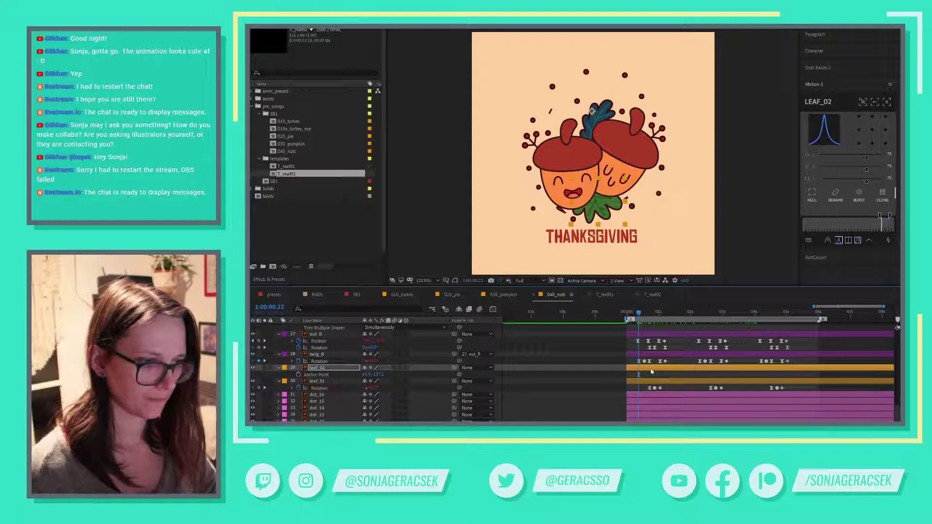
key(ctrl+v)
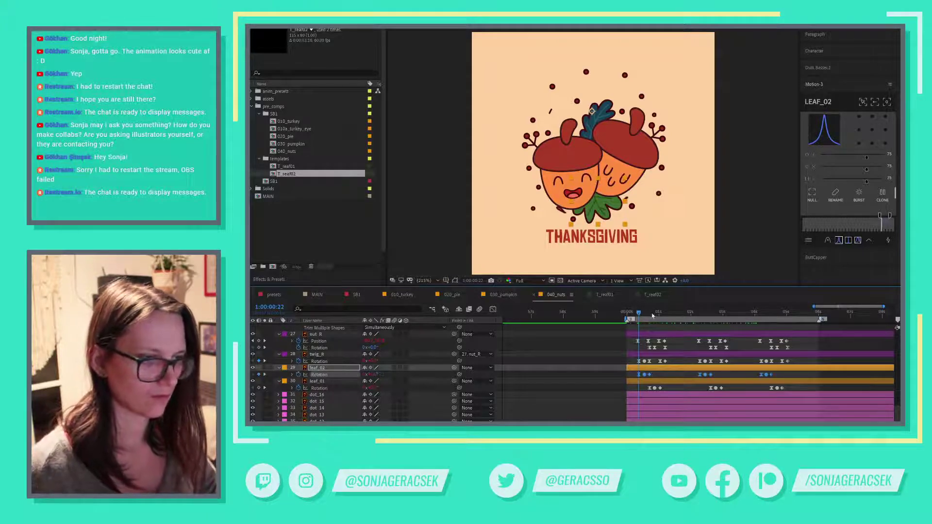
scroll(646, 360, up, 3)
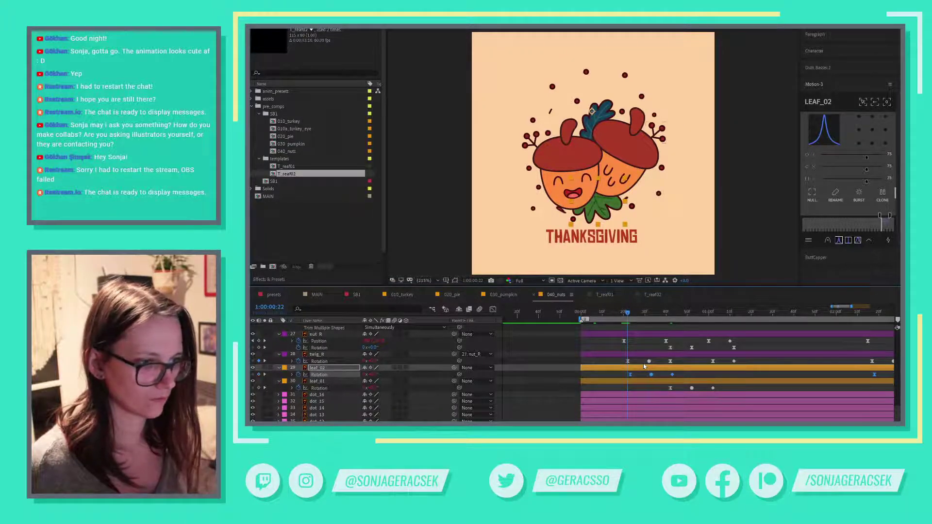
scroll(645, 366, down, 4)
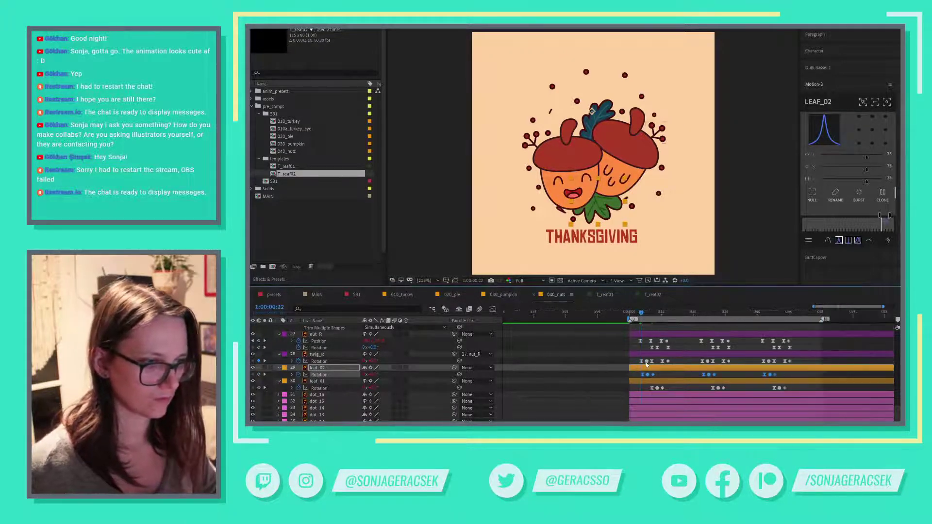
scroll(676, 369, up, 3)
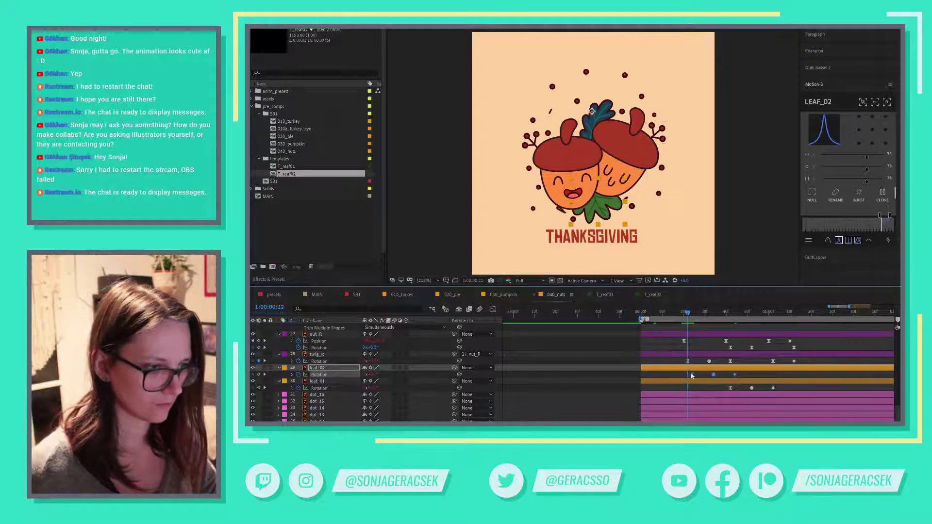
drag(692, 376, 688, 376)
click(669, 361)
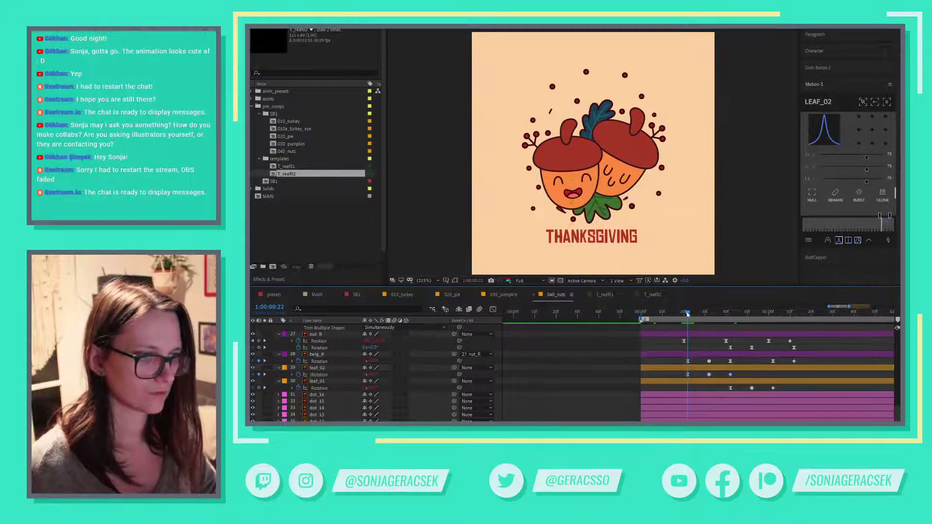
- Preview the green leaf's motion and edit the rotation value of leaf_02's three middle keyframes together
key(space)
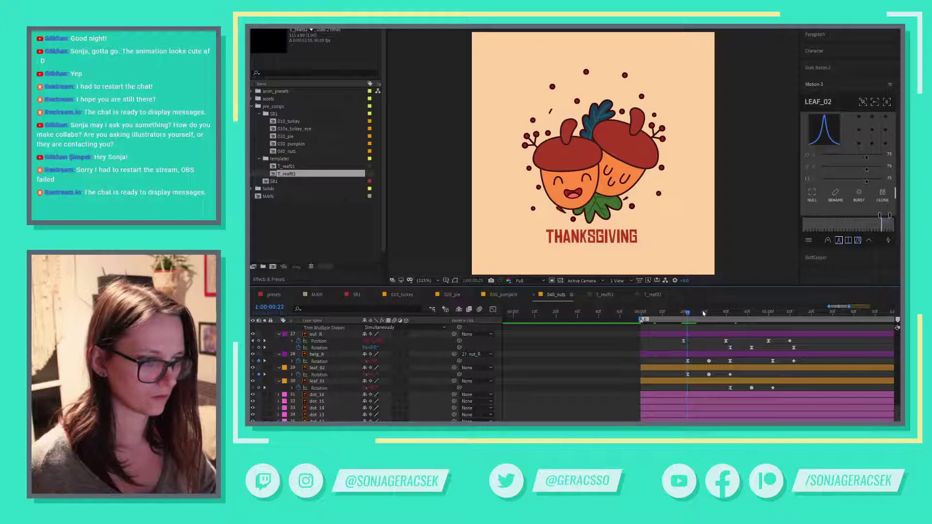
key(space)
scroll(723, 406, down, 3)
drag(829, 396, 691, 409)
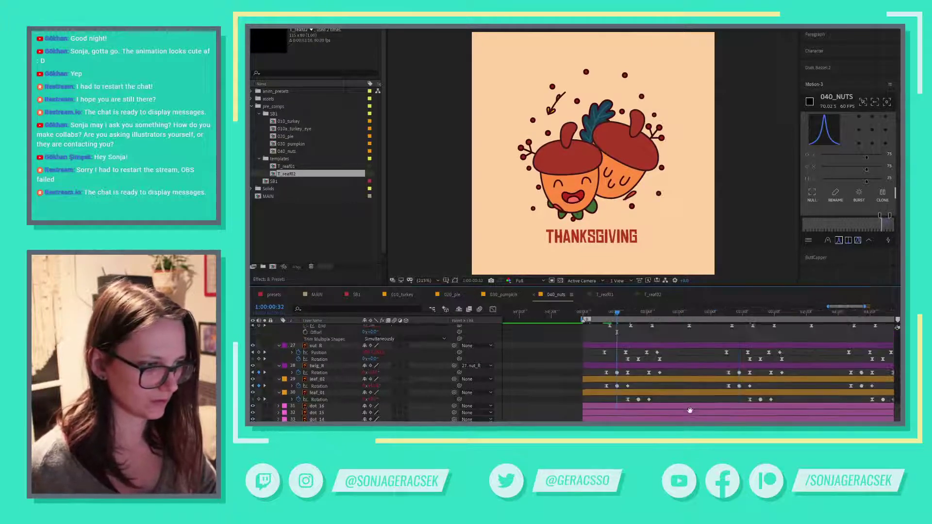
click(579, 387)
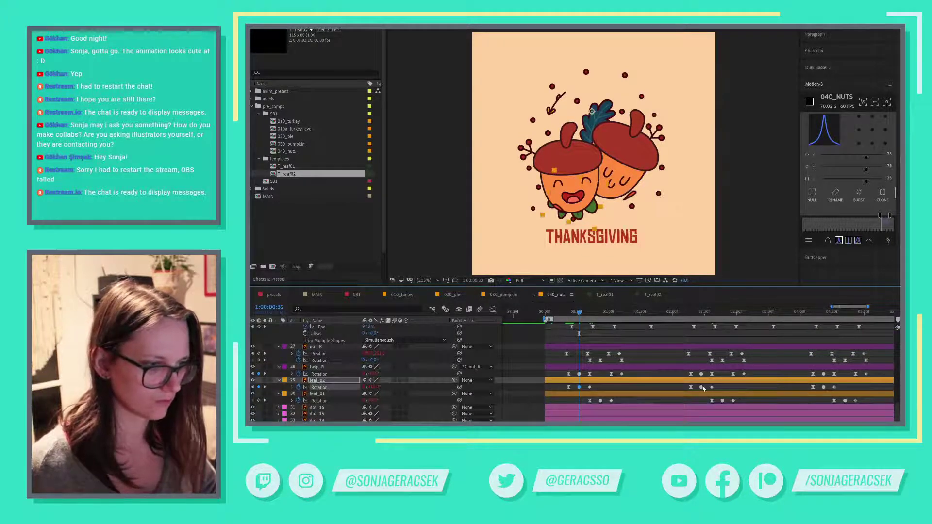
shift+click(702, 388)
double_click(824, 387)
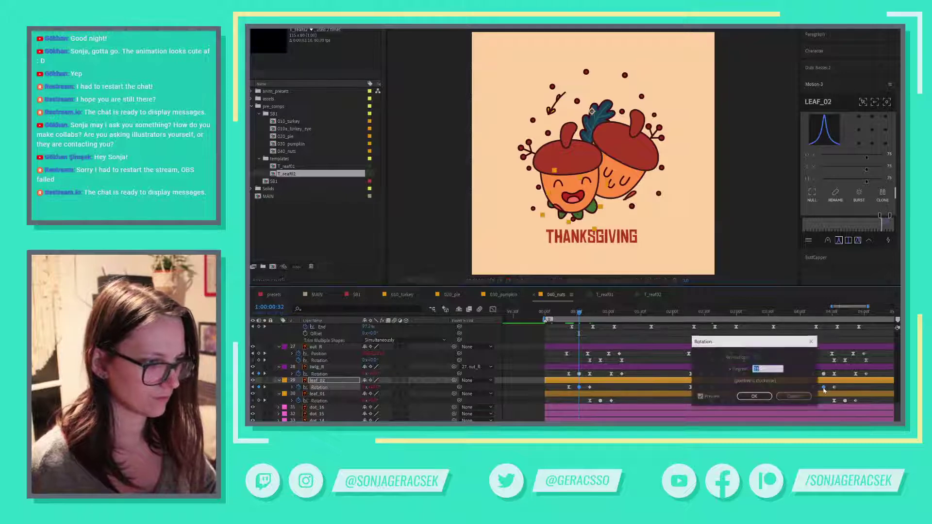
key(Return)
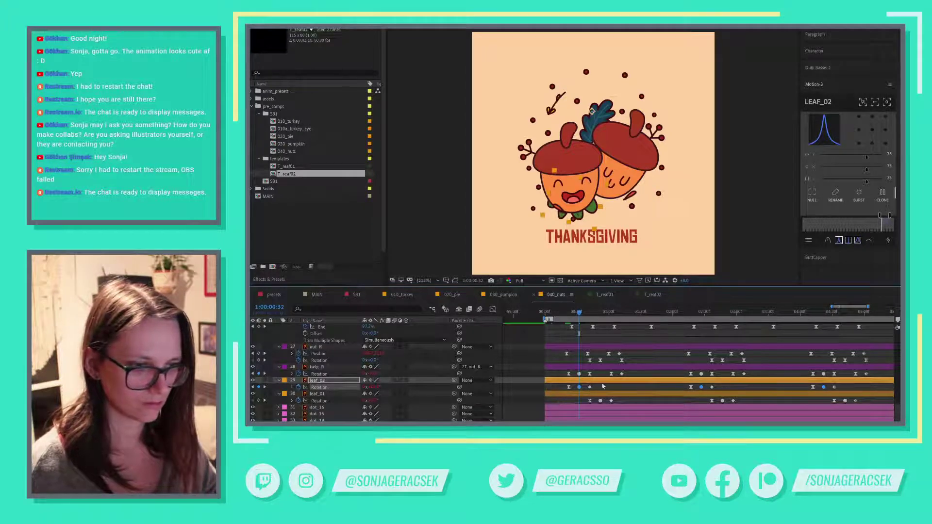
click(624, 385)
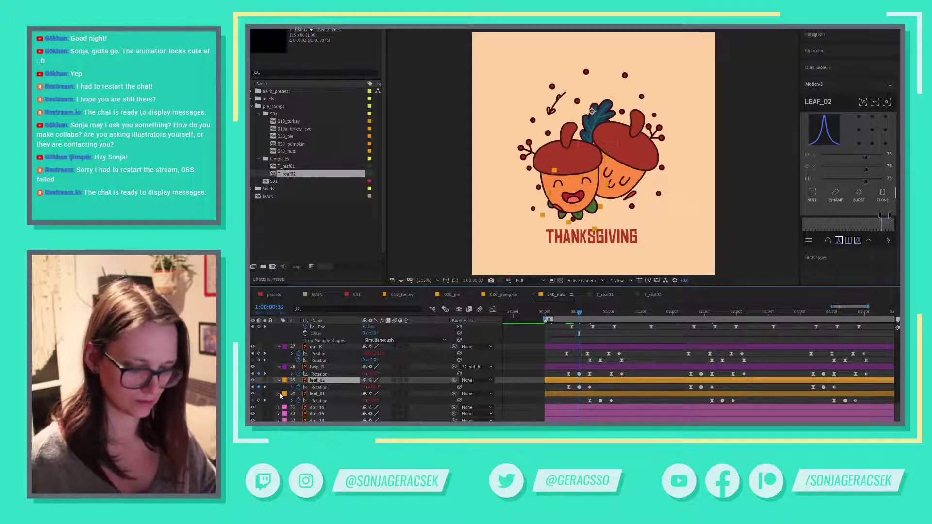
- Undo the latest rotation edits and remove all rotation keyframes from leaf_02
key(ctrl+z)
key(ctrl+z)
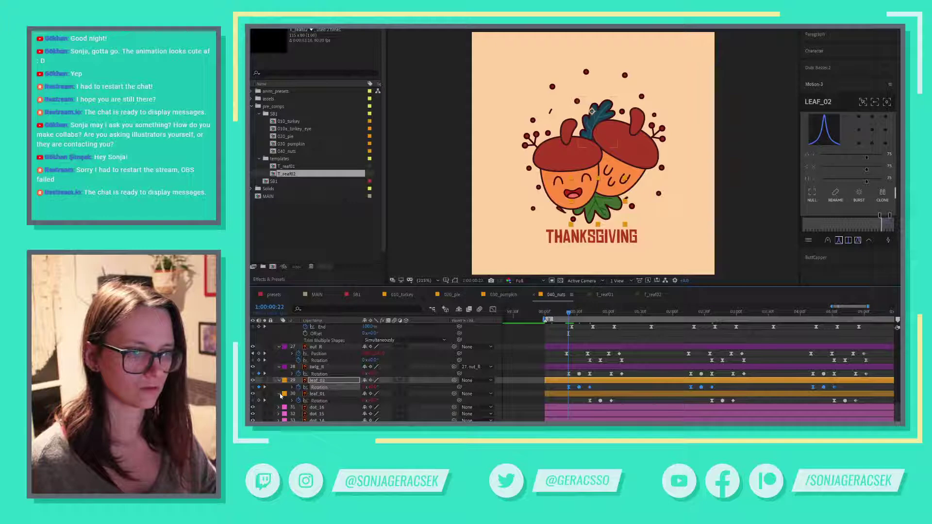
key(Delete)
key(ctrl+a)
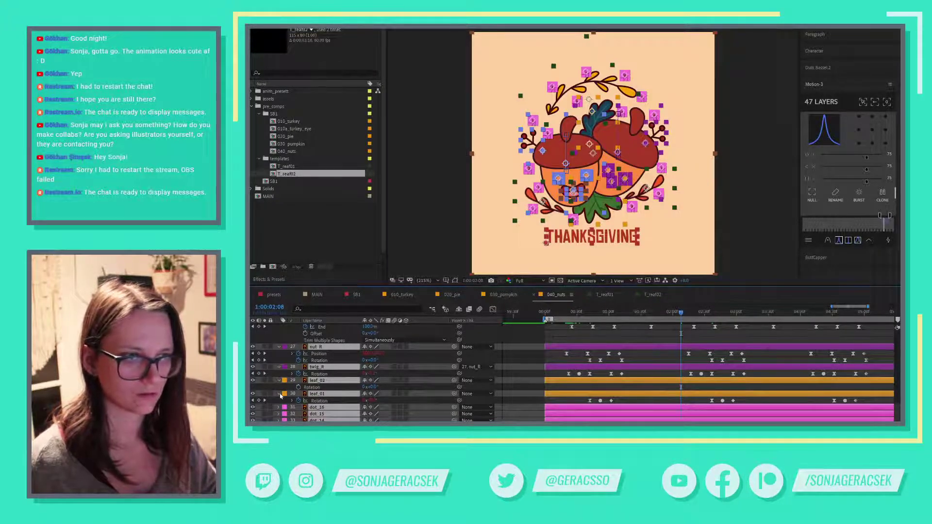
key(ctrl+z)
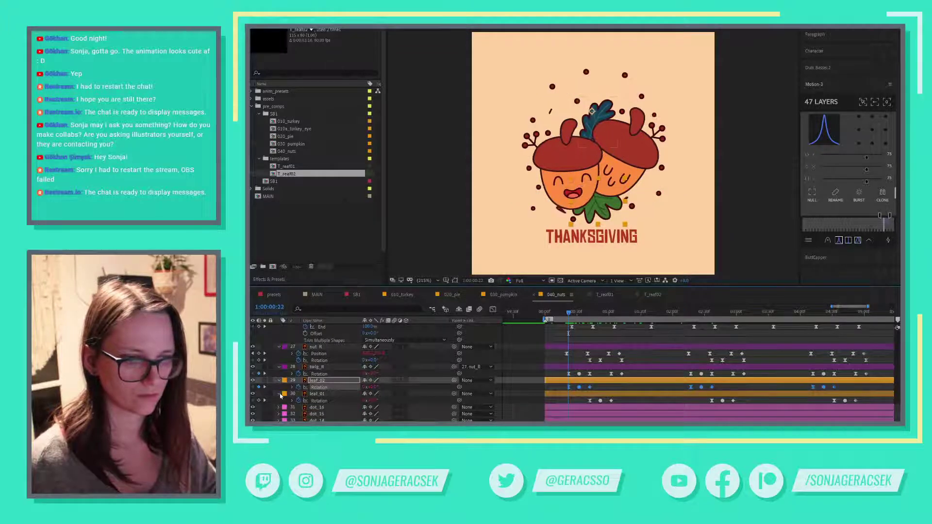
click(298, 387)
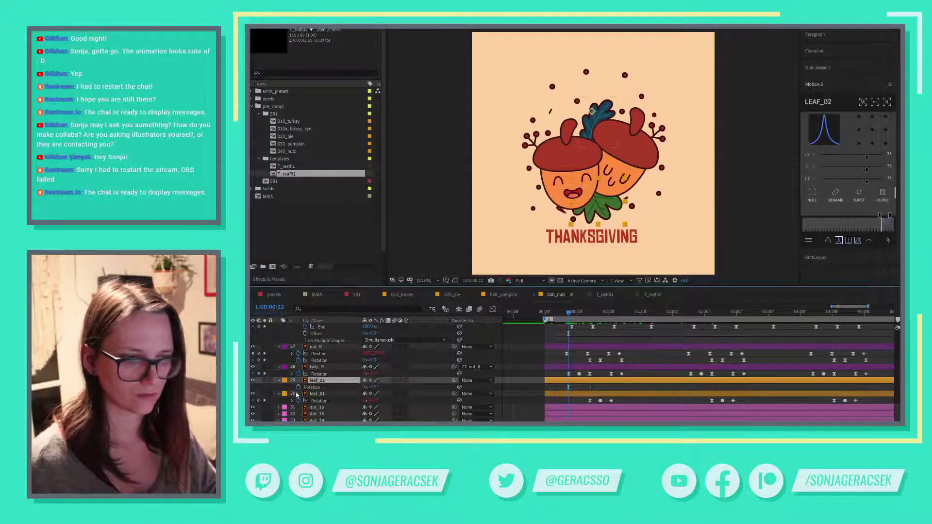
- Solo leaf_02, move its anchor point down to the green leaf's upper tip, then show all layers again and save the project
click(265, 381)
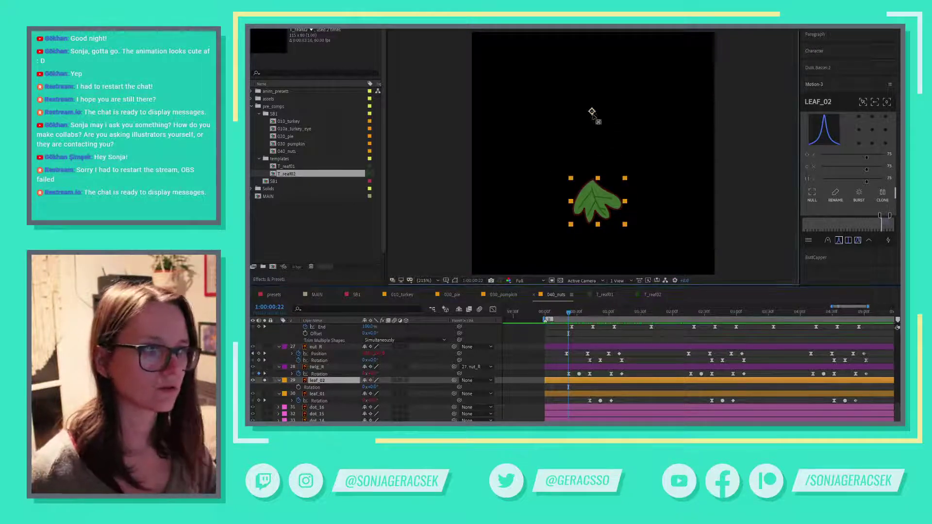
click(592, 112)
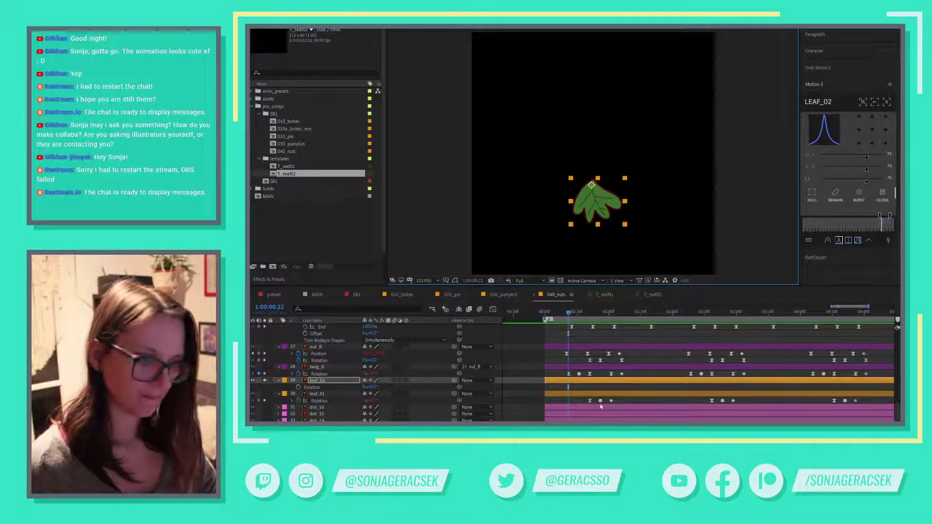
key(ctrl+a)
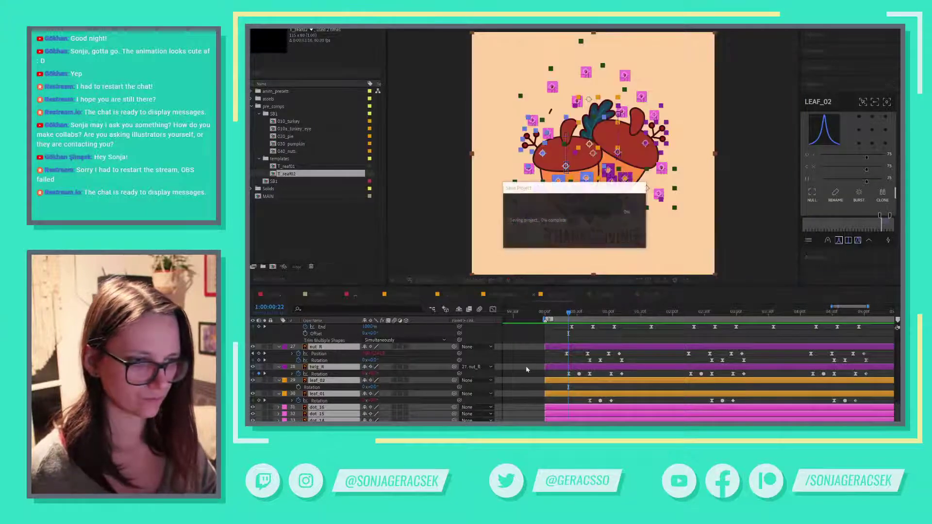
click(527, 370)
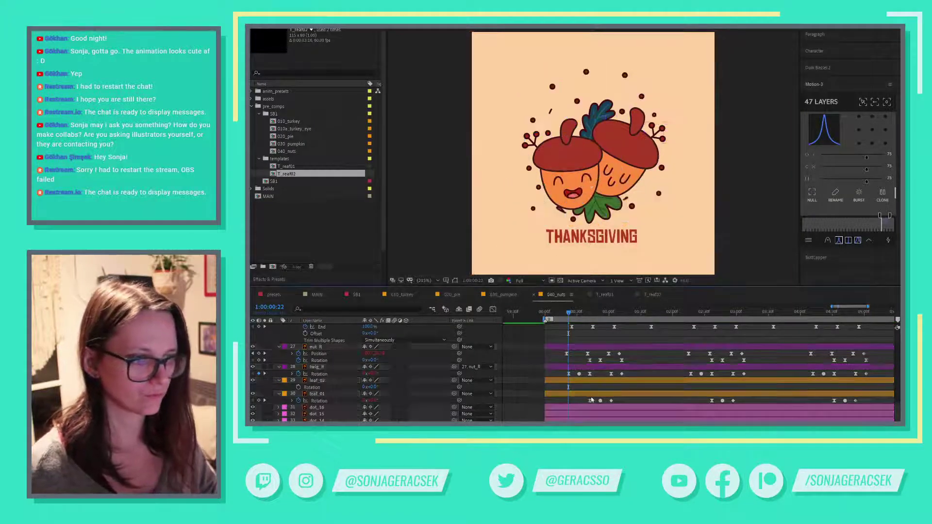
- Paste leaf_01's rotation keyframes onto leaf_02 at 1:00:00:22 and preview the green leaf's swing
click(320, 402)
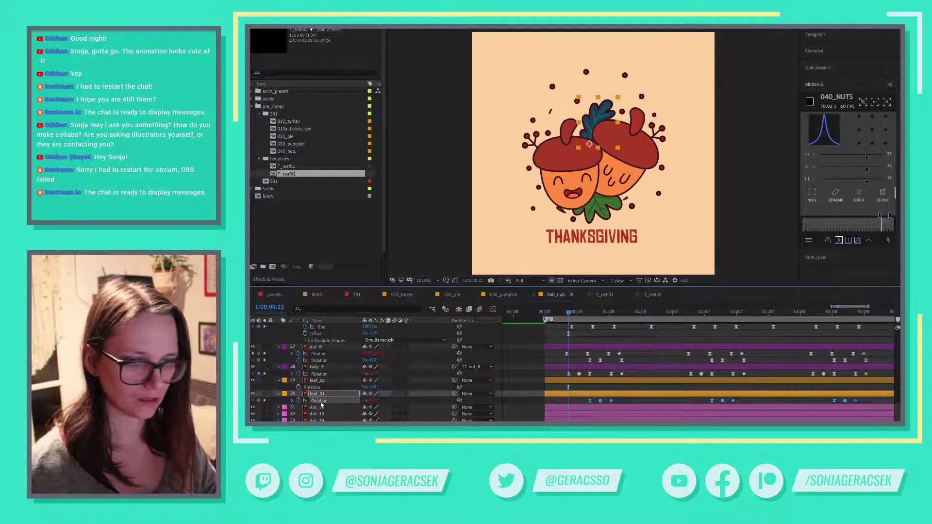
click(590, 381)
key(ctrl+v)
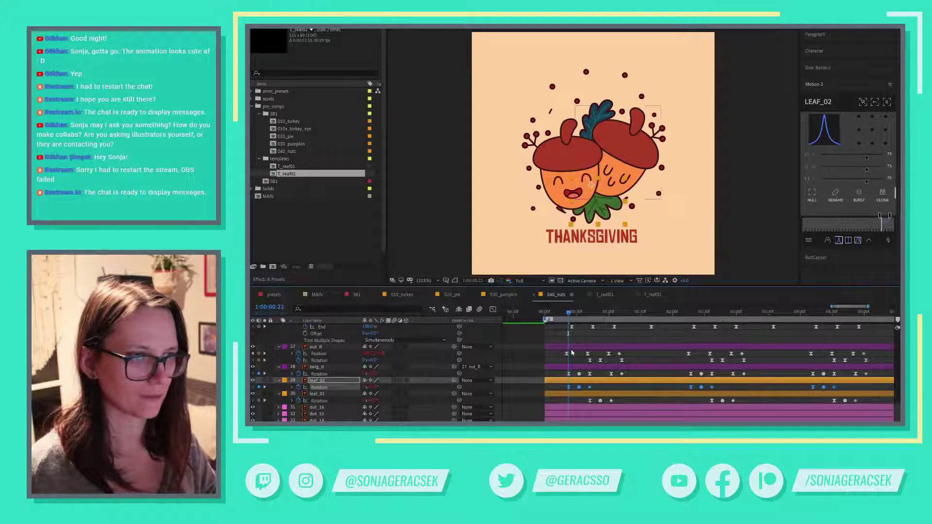
drag(572, 315, 572, 315)
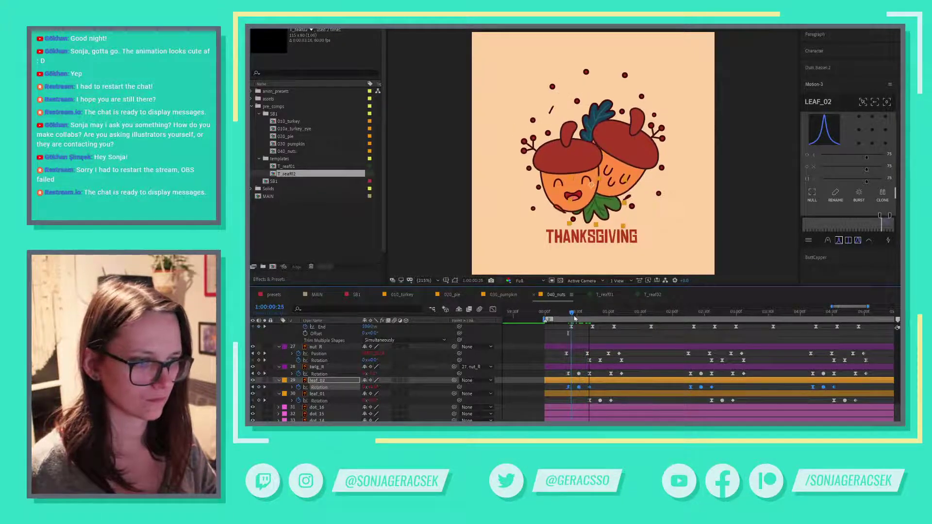
- Make the rotation value of leaf_02's three middle keyframes negative together to reverse the swing, and preview the result
click(580, 390)
click(579, 387)
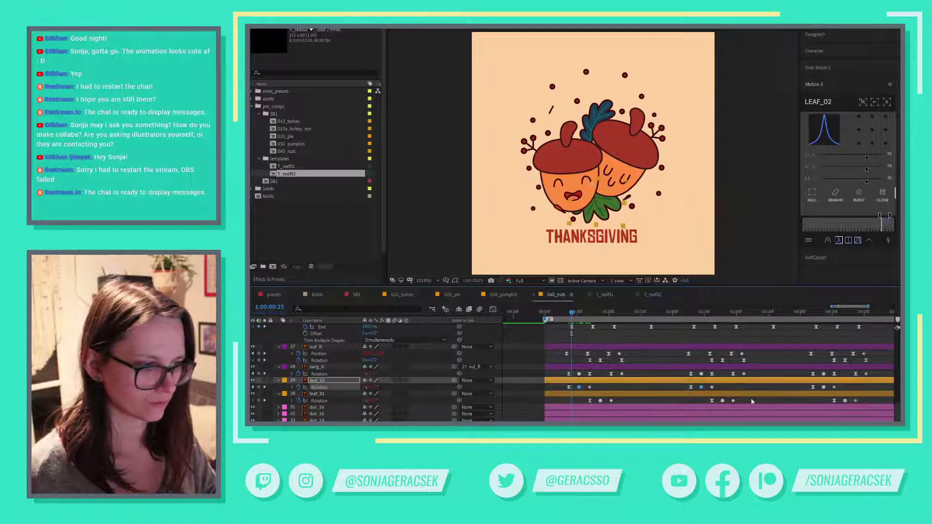
double_click(824, 387)
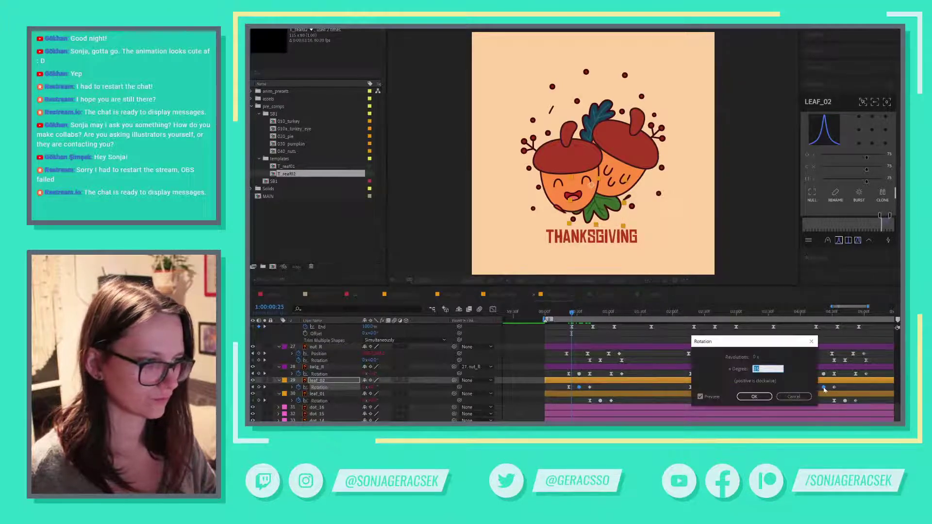
text(-)
key(Return)
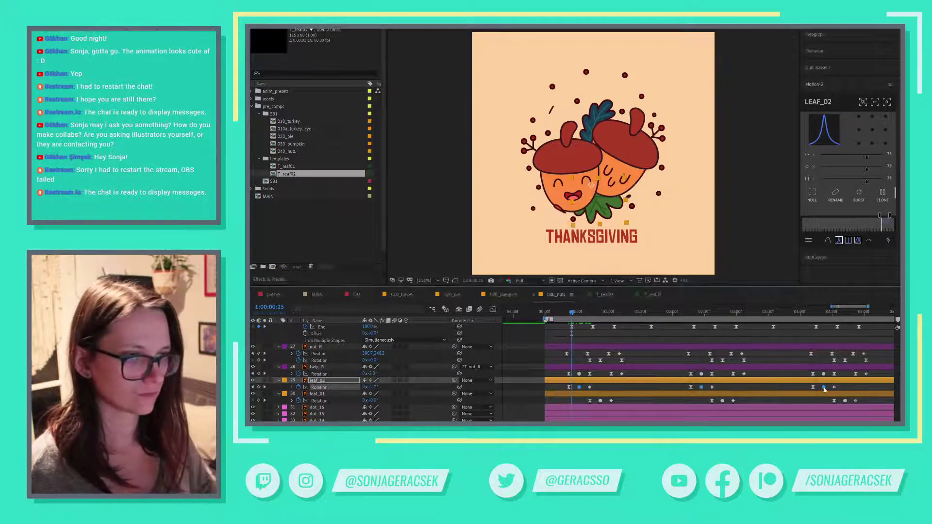
key(space)
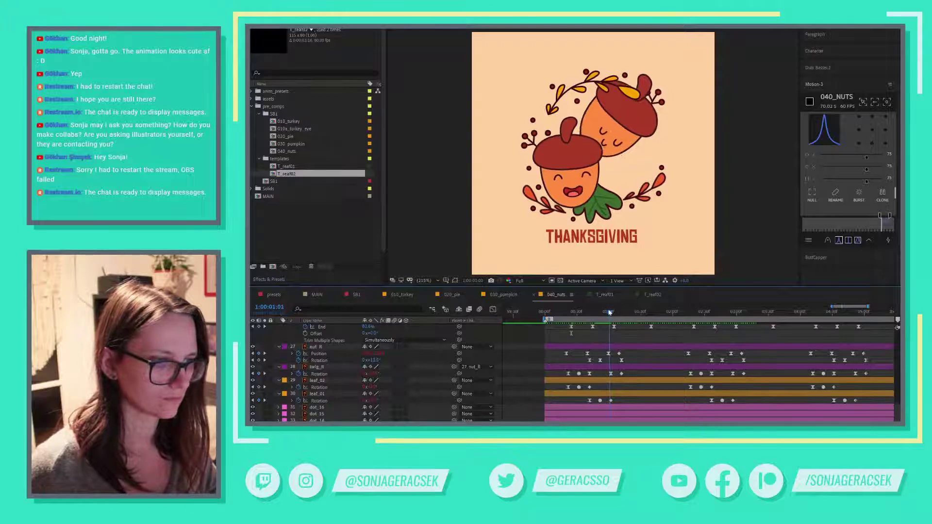
- Copy leaf_02's first three rotation keyframes and paste them at 1:00:01:02
click(610, 313)
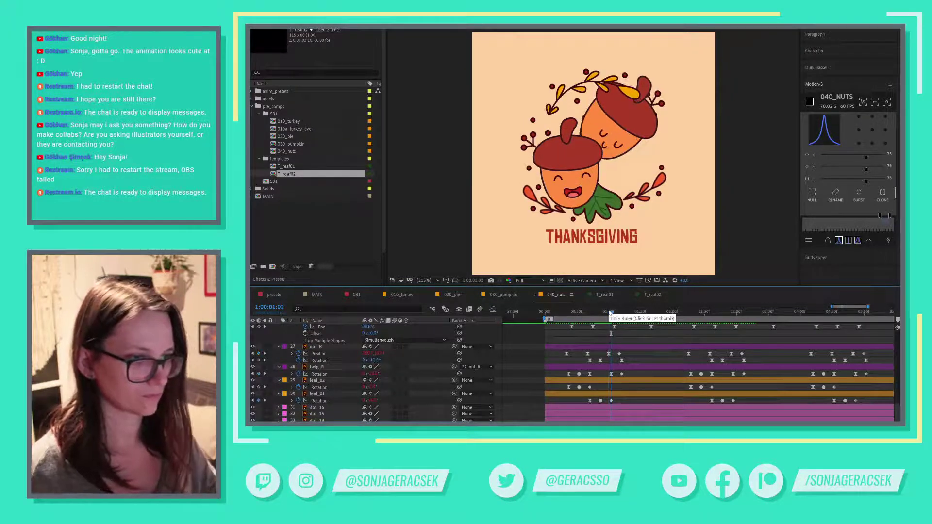
drag(558, 386, 605, 389)
key(ctrl+c)
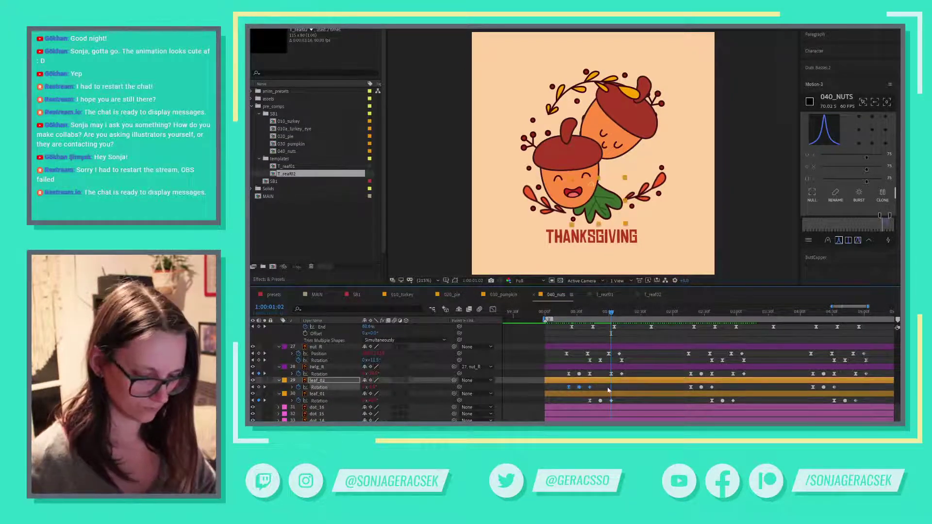
key(ctrl+v)
- Clone leaf_02's first six rotation keyframes with Motion 3 at 1:00:02:17 and 1:00:04:12, then preview the animation
drag(608, 311, 691, 313)
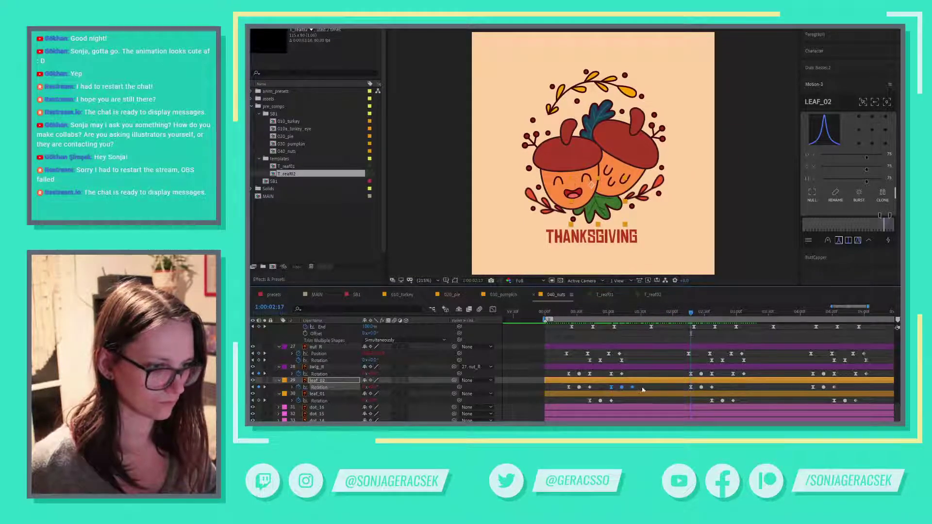
drag(642, 385, 557, 391)
click(882, 196)
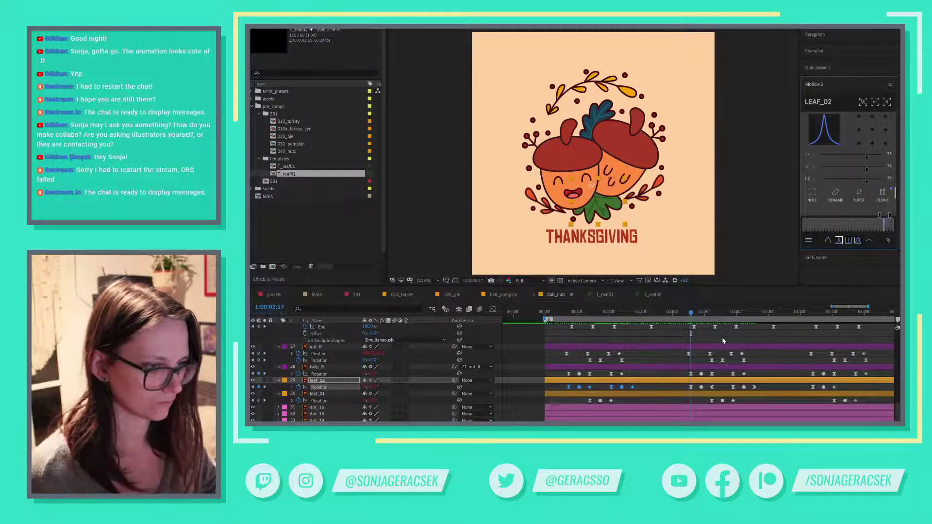
click(815, 319)
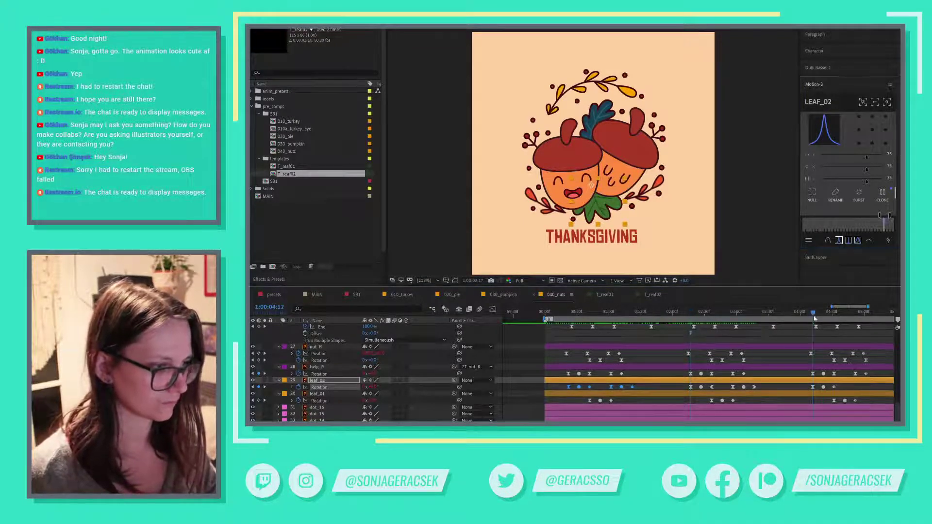
click(882, 194)
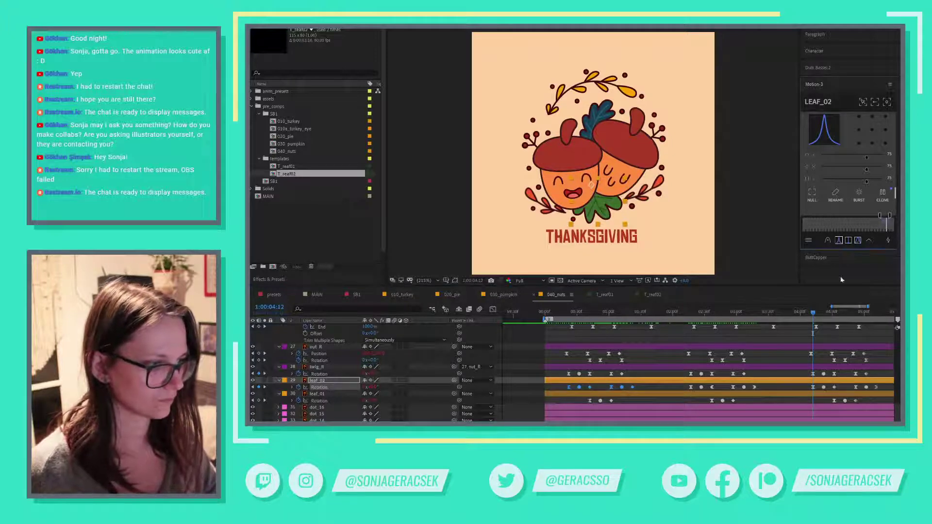
click(531, 389)
key(space)
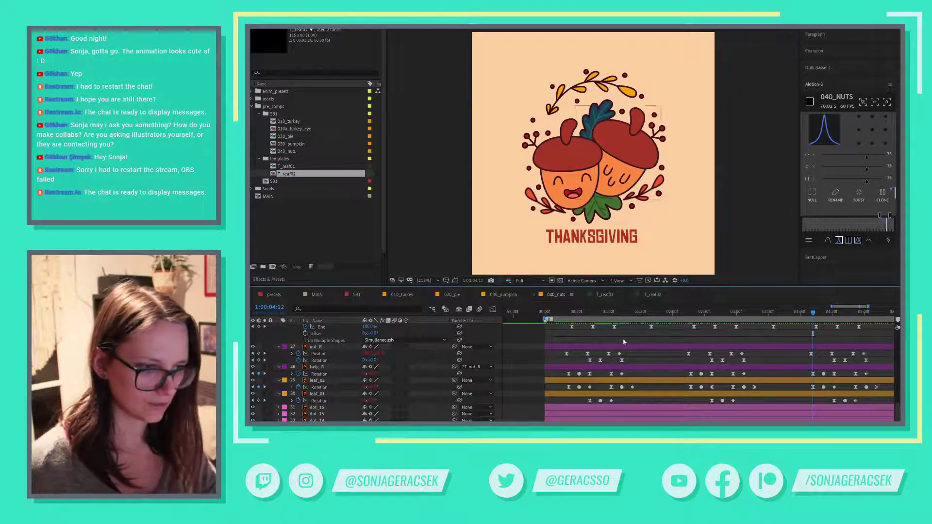
- Check both acorns' jump, then lower nut_L's three peak position keyframes together at 1:00:00:50
click(588, 314)
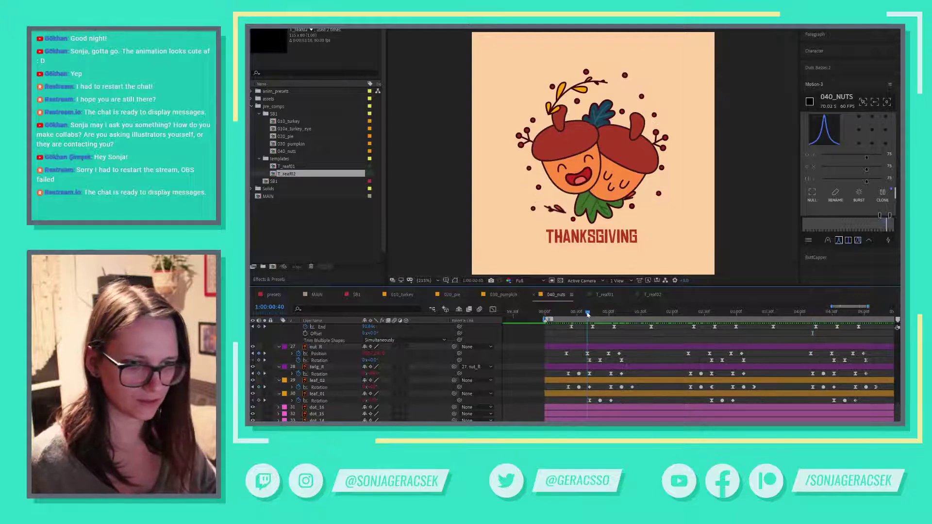
click(344, 348)
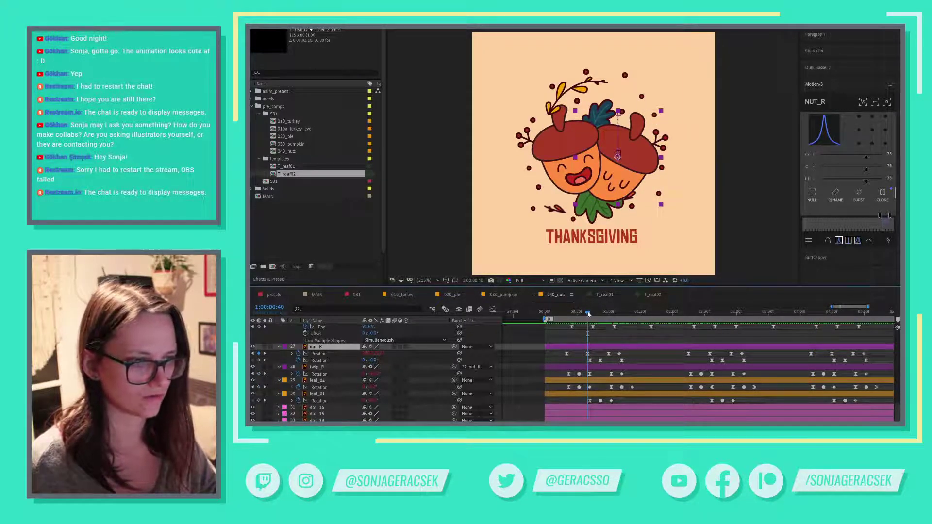
mouse_move(587, 314)
mouse_down()
mouse_move(610, 314)
mouse_move(600, 316)
mouse_up()
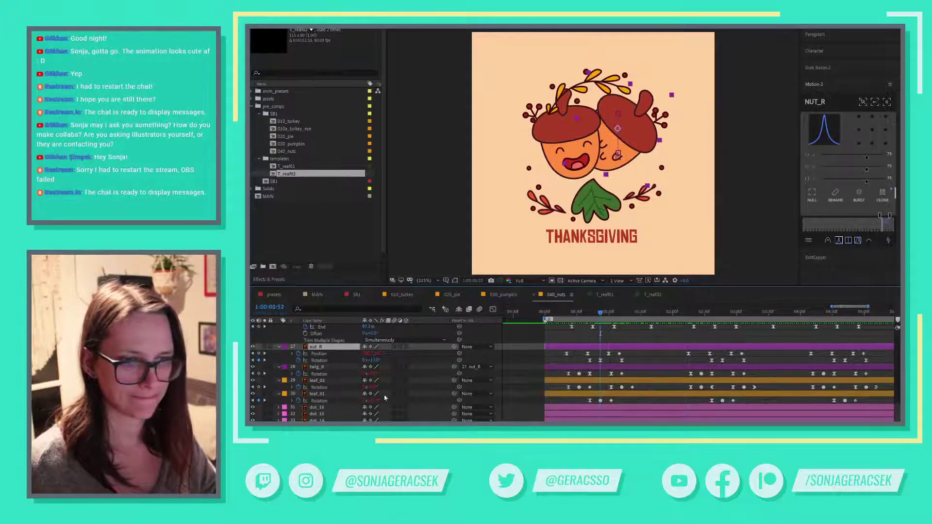
scroll(335, 393, up, 3)
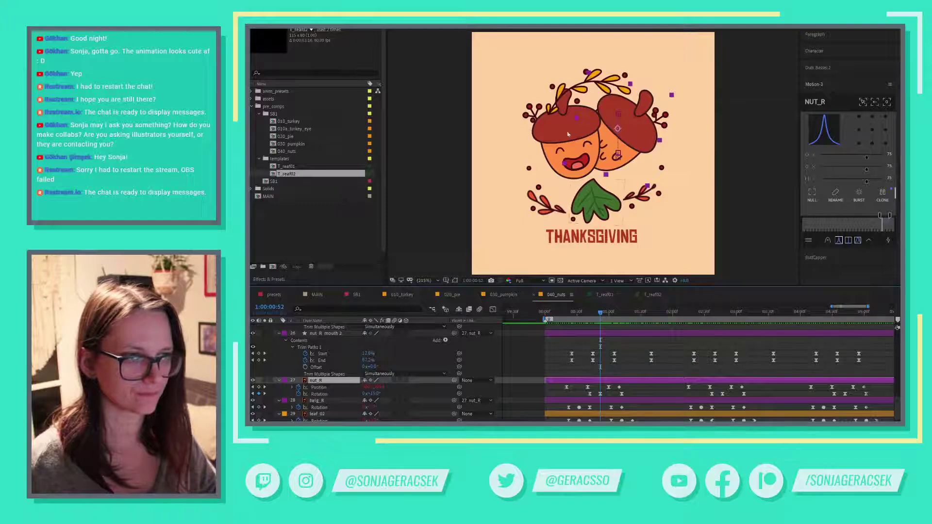
click(547, 138)
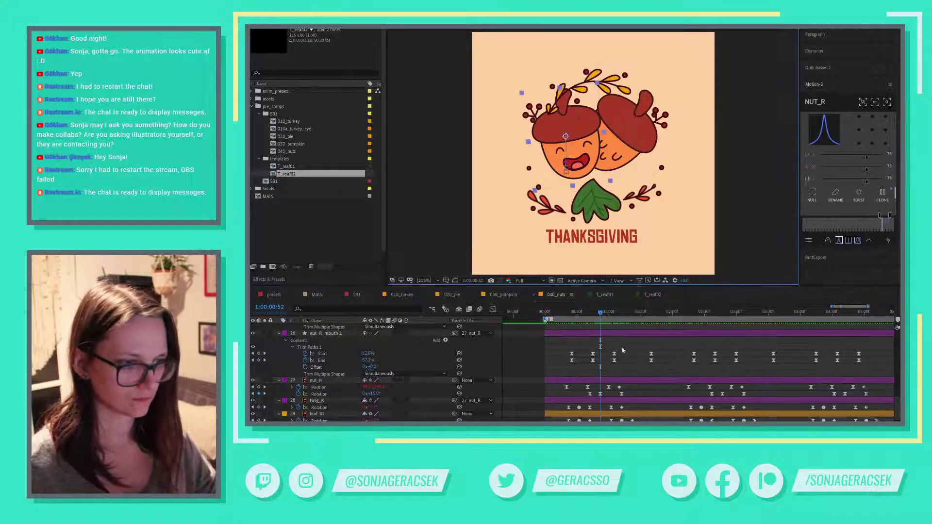
mouse_move(601, 317)
mouse_down()
mouse_move(587, 319)
mouse_move(605, 320)
mouse_up()
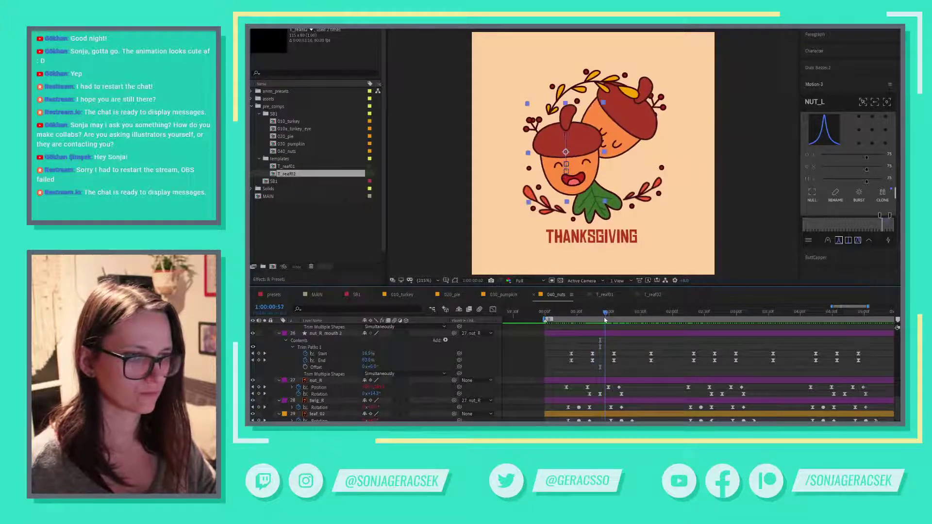
scroll(619, 386, up, 2)
scroll(619, 386, up, 3)
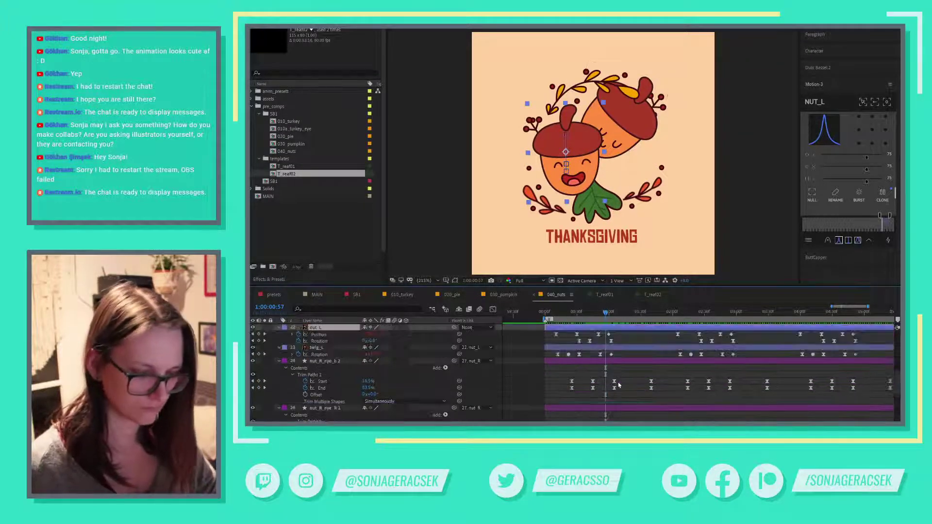
drag(606, 314, 597, 315)
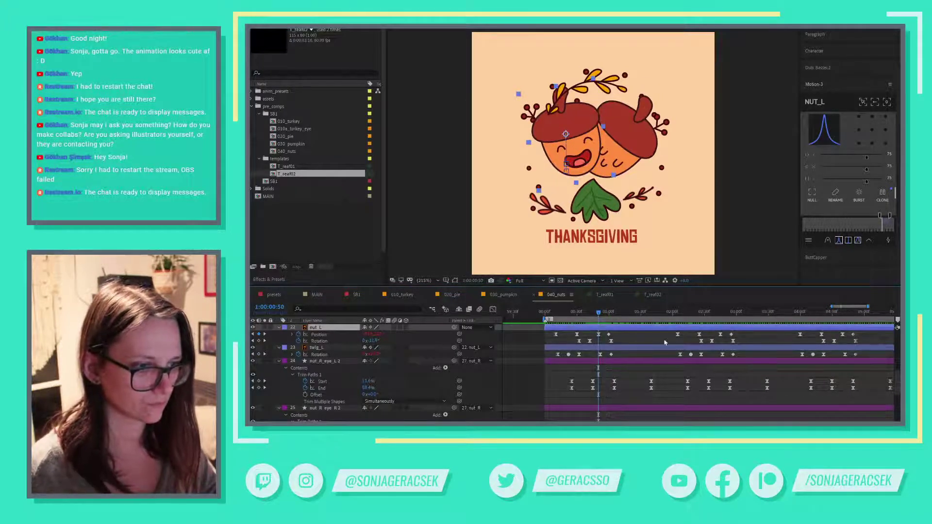
click(598, 335)
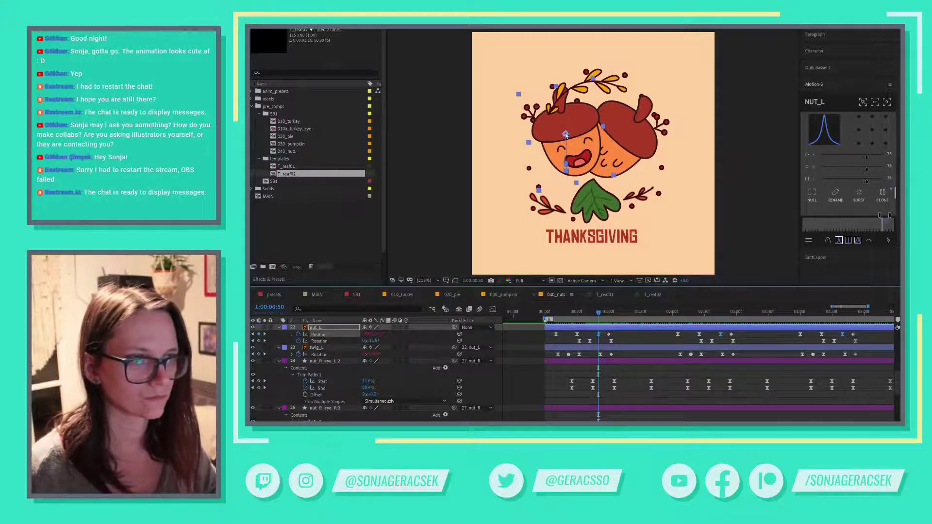
drag(566, 134, 566, 148)
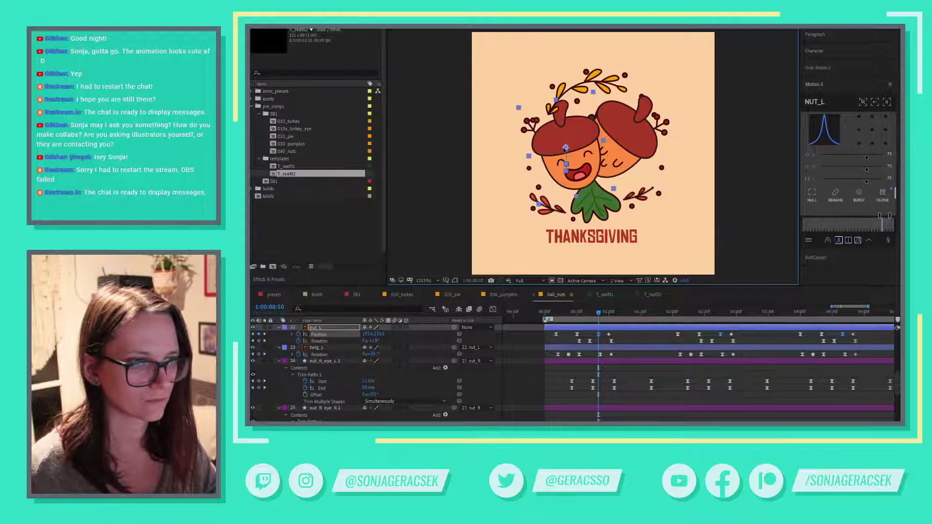
- Lower nut_R's three peak position keyframes together at 1:00:01:00 and preview the acorns' jumps
scroll(610, 390, down, 5)
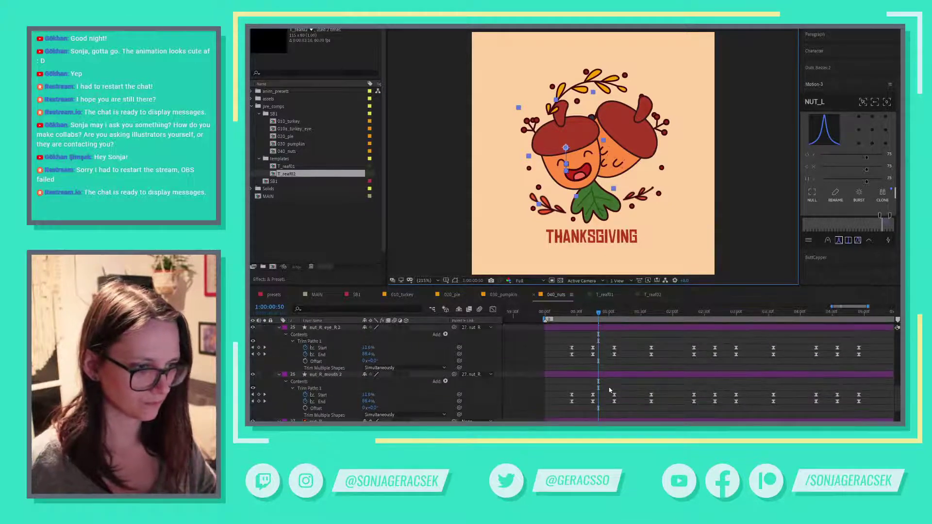
scroll(610, 390, down, 2)
click(608, 314)
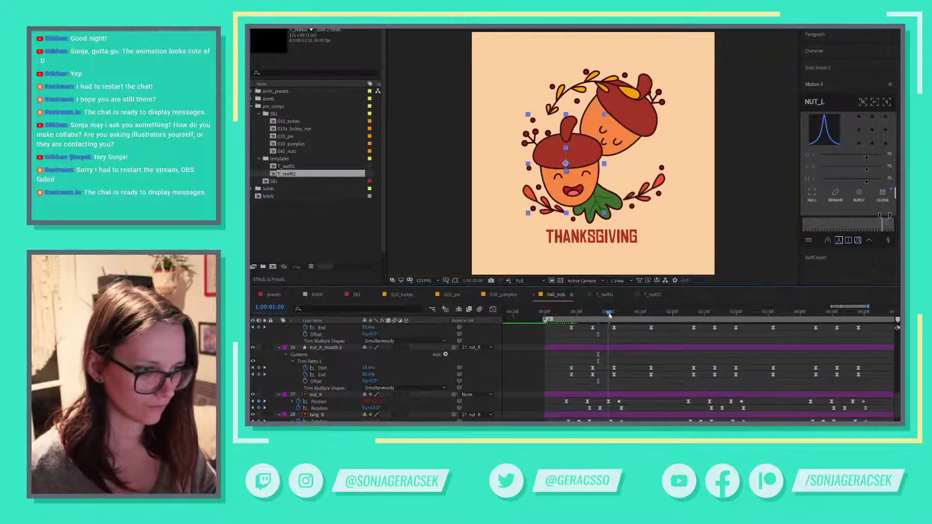
click(609, 401)
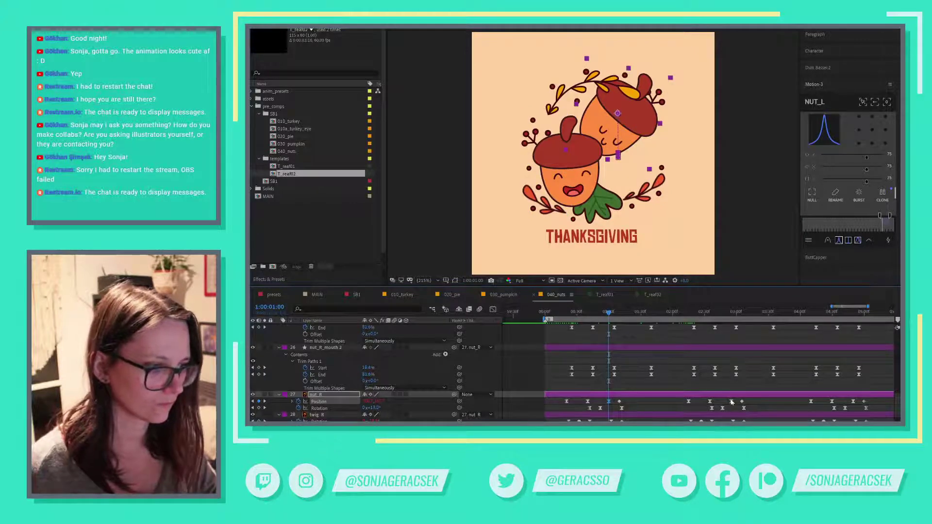
shift+click(854, 402)
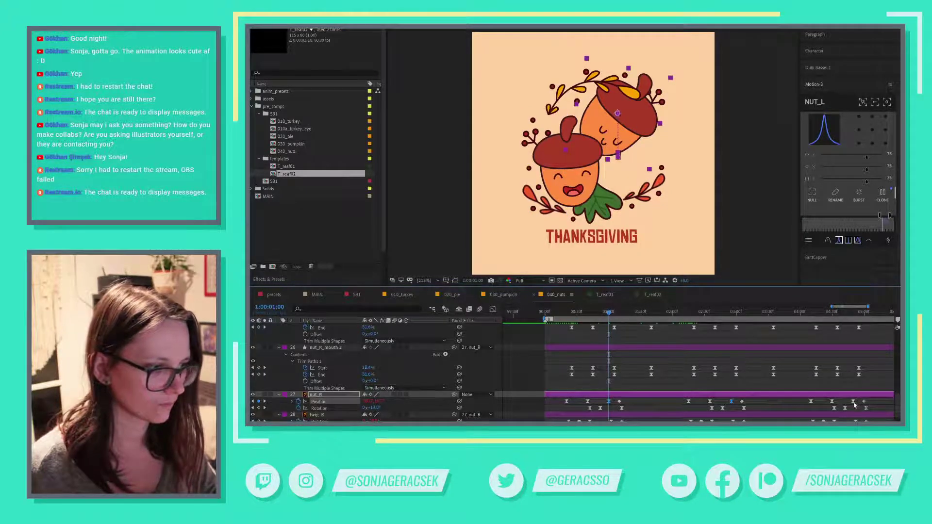
click(617, 114)
mouse_move(618, 114)
mouse_down()
mouse_move(615, 104)
mouse_move(617, 142)
mouse_move(617, 132)
mouse_up()
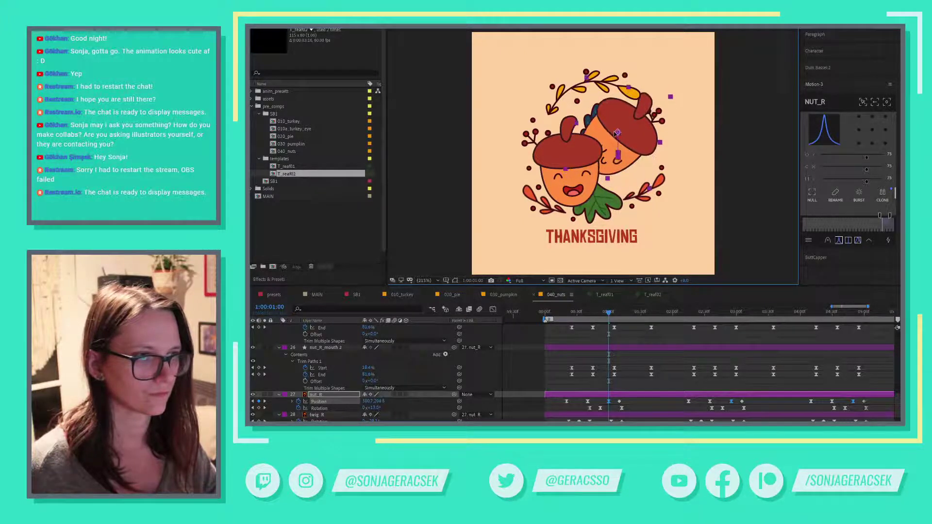
click(608, 358)
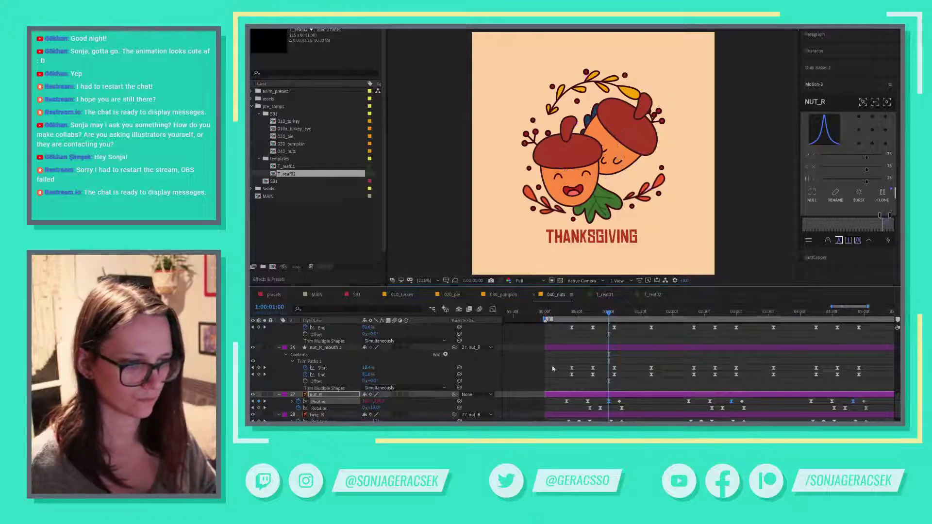
drag(547, 318, 657, 323)
key(space)
key(space)
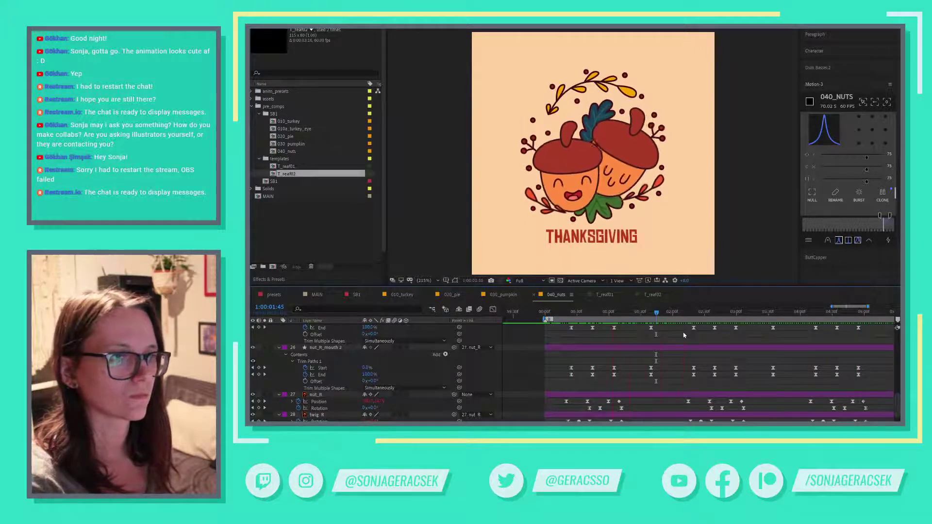
key(space)
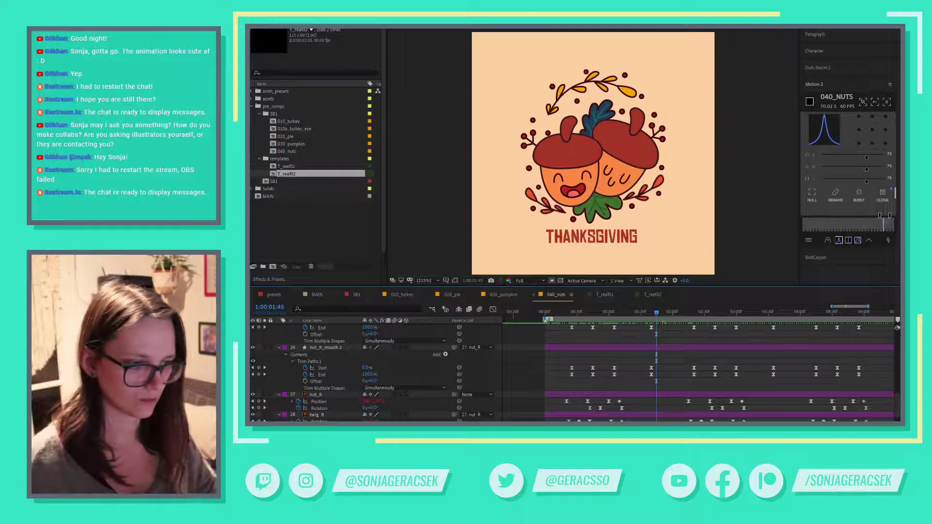
- Raise nut_L's three peak position keyframes slightly at 1:00:00:50 and preview the animation again
scroll(602, 315, up, 6)
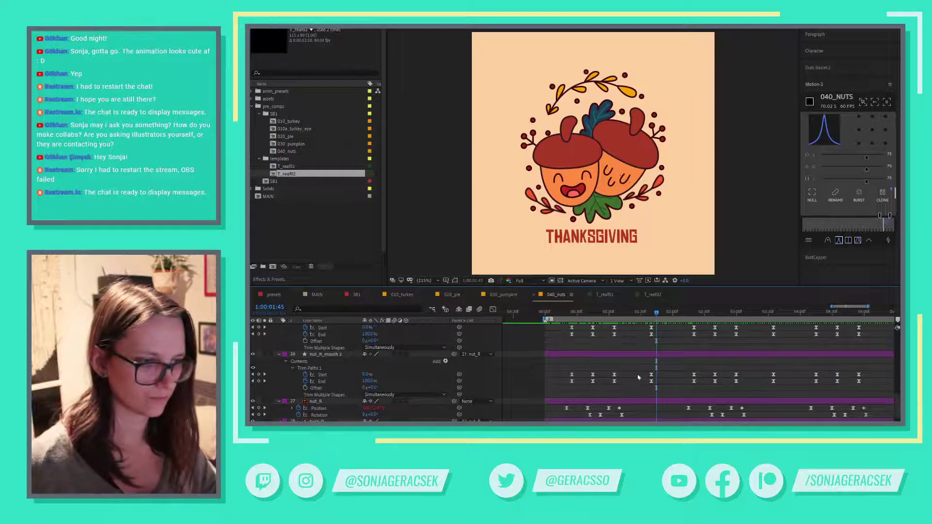
click(602, 316)
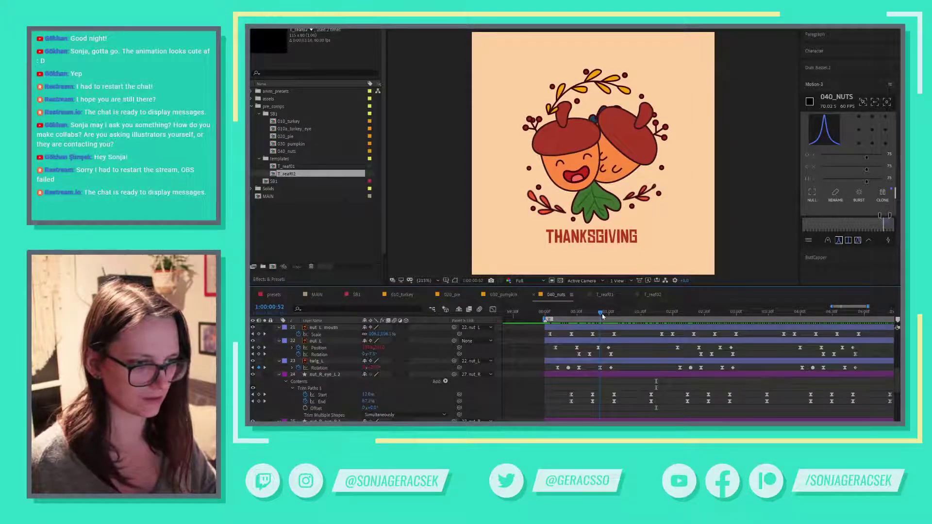
drag(602, 316, 599, 316)
click(600, 348)
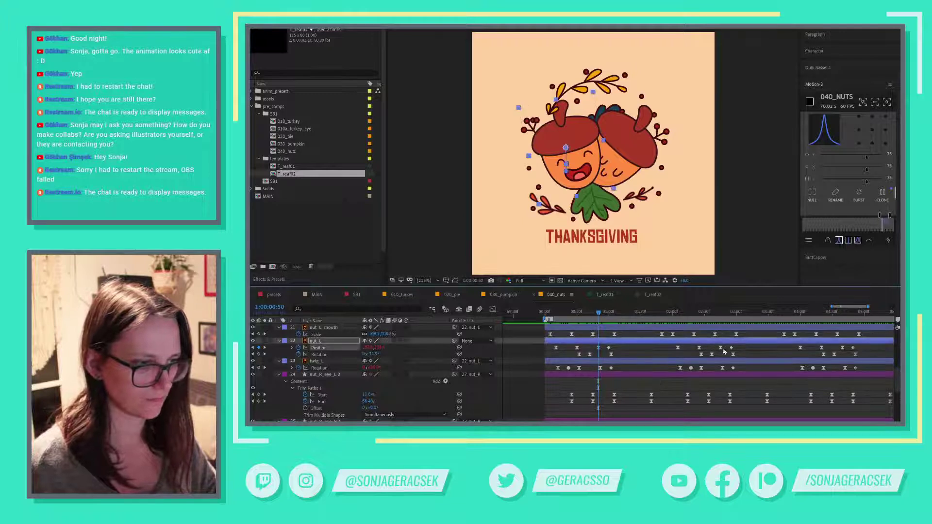
shift+click(721, 349)
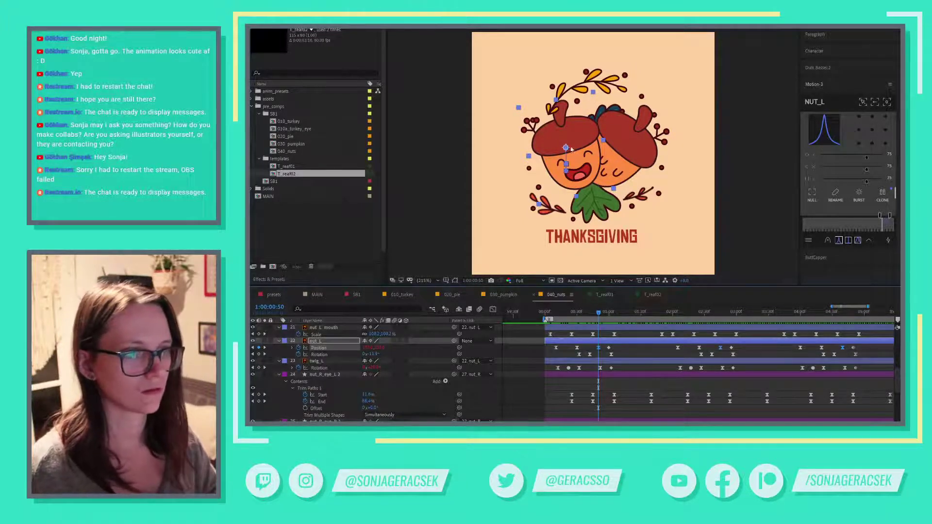
drag(566, 147, 566, 145)
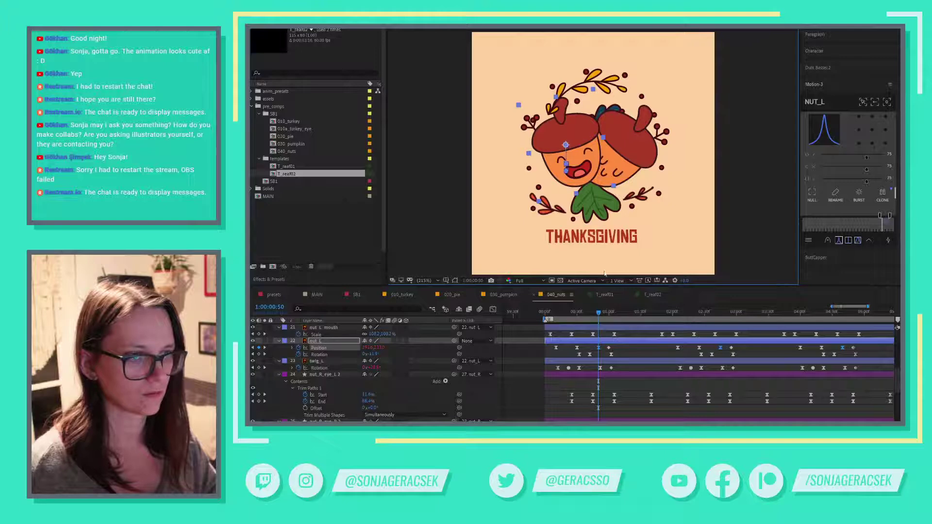
click(613, 379)
key(space)
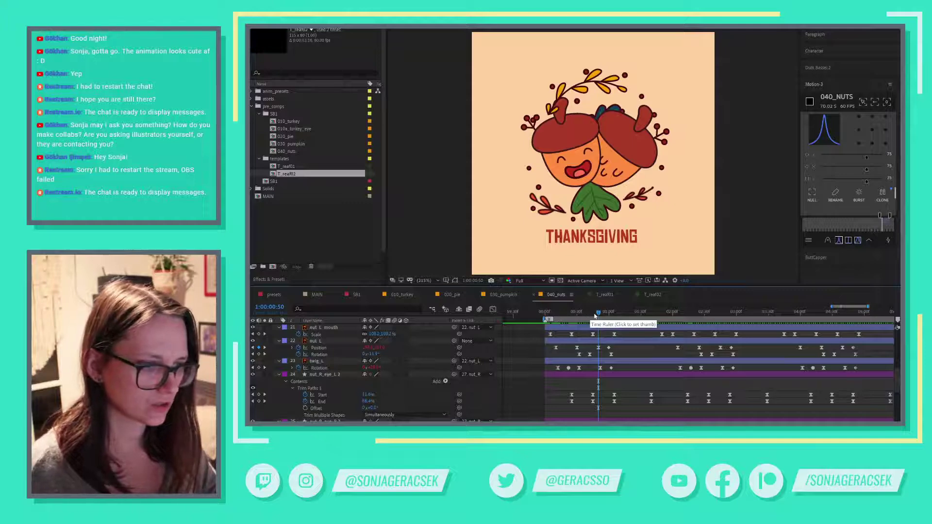
- Set nut_L's three rotation keyframes matching the one at 1:00:00:42 to -10 degrees together
click(589, 314)
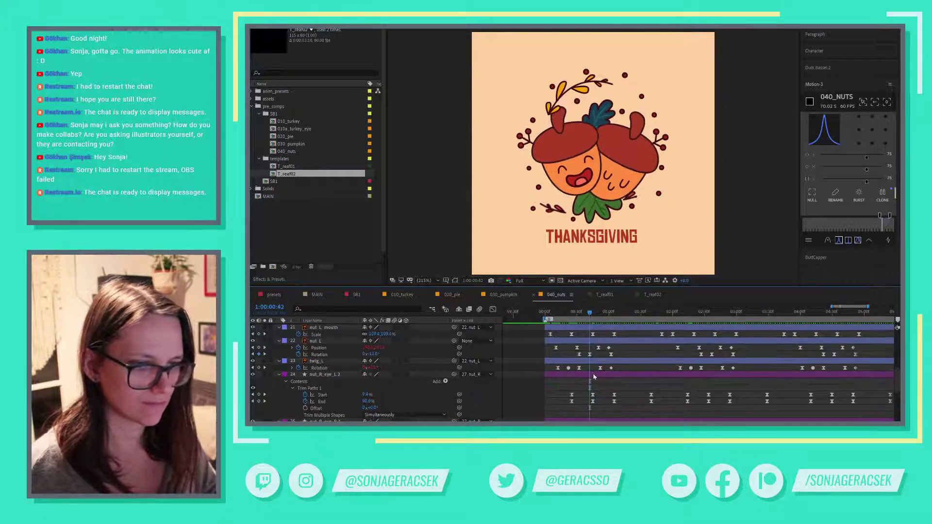
click(591, 355)
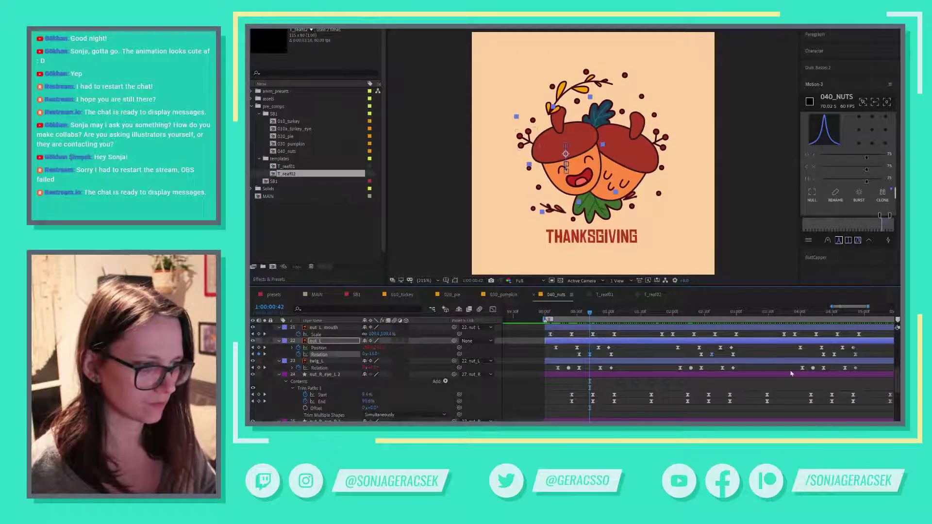
double_click(590, 355)
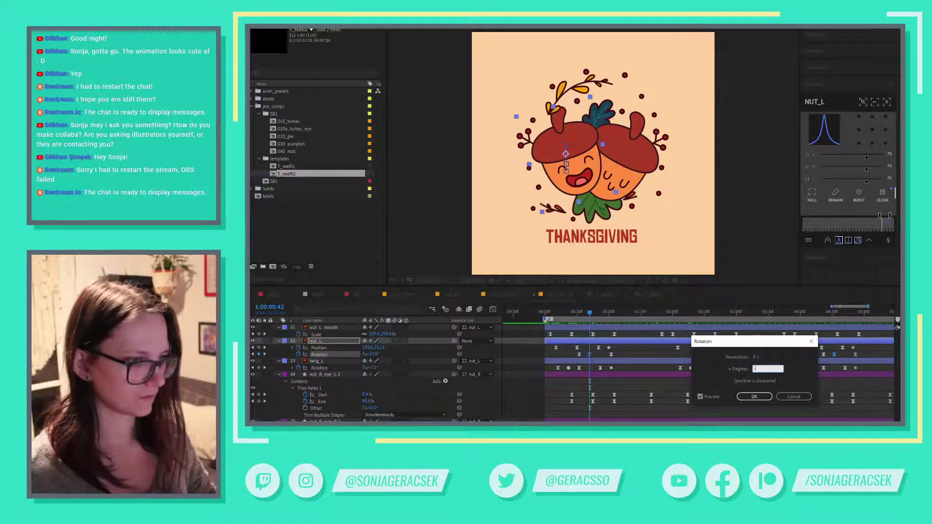
text(-10)
key(Return)
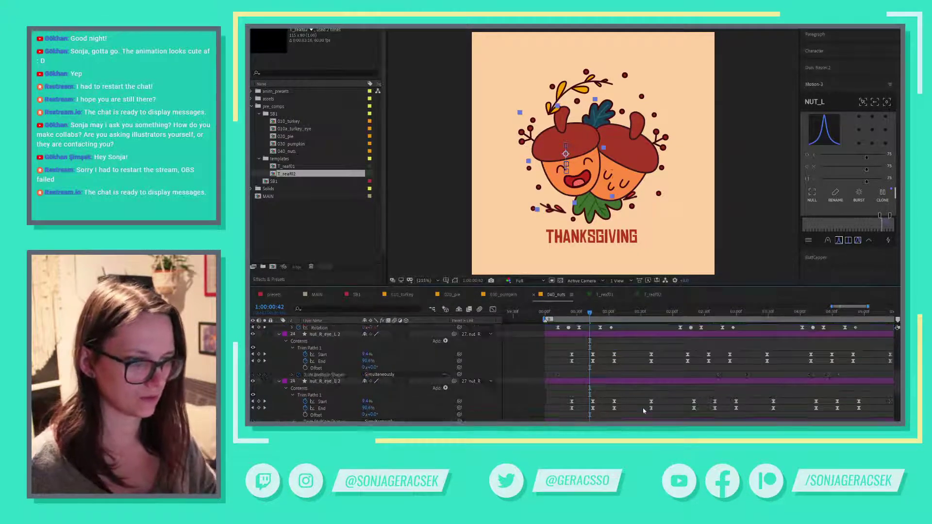
- Set nut_R's three rotation keyframes matching the one at 1:00:00:52 to 10 degrees together and preview the animation
scroll(643, 411, down, 3)
scroll(644, 411, down, 2)
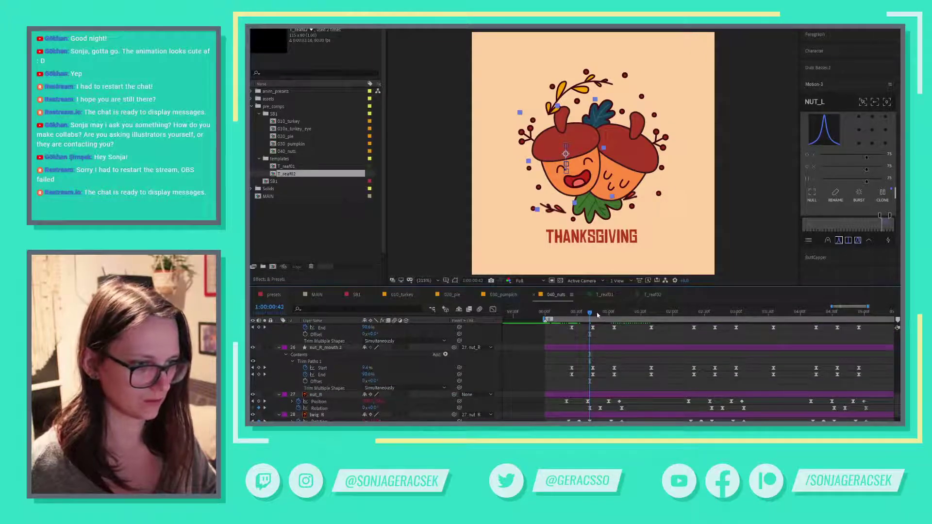
drag(598, 316, 601, 314)
click(600, 408)
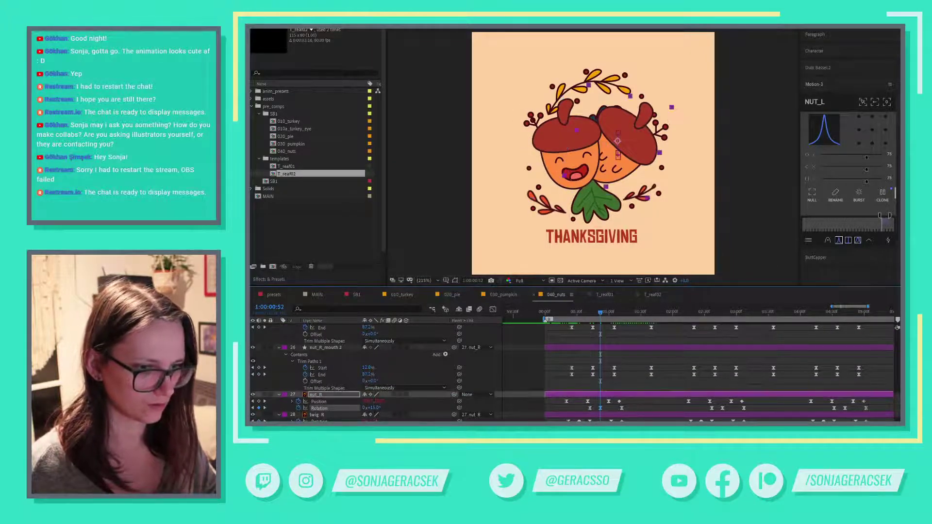
double_click(845, 411)
key(Return)
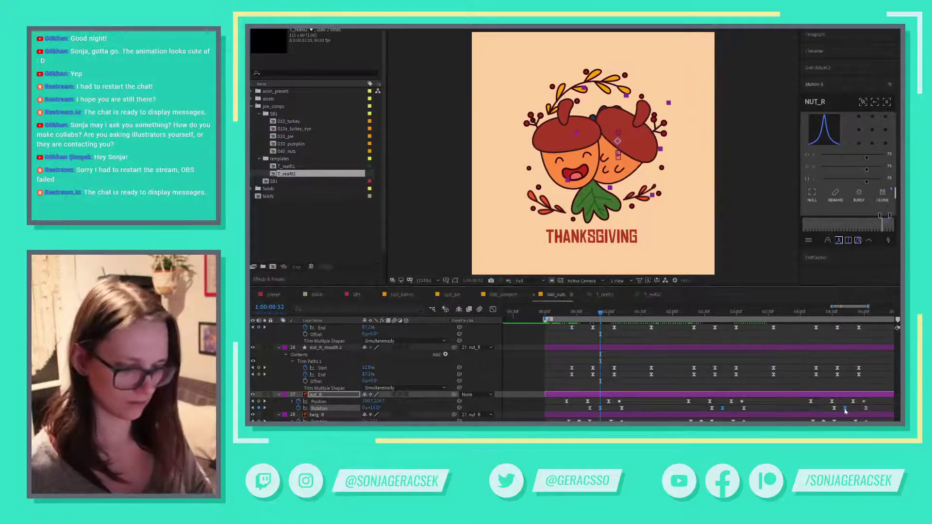
key(space)
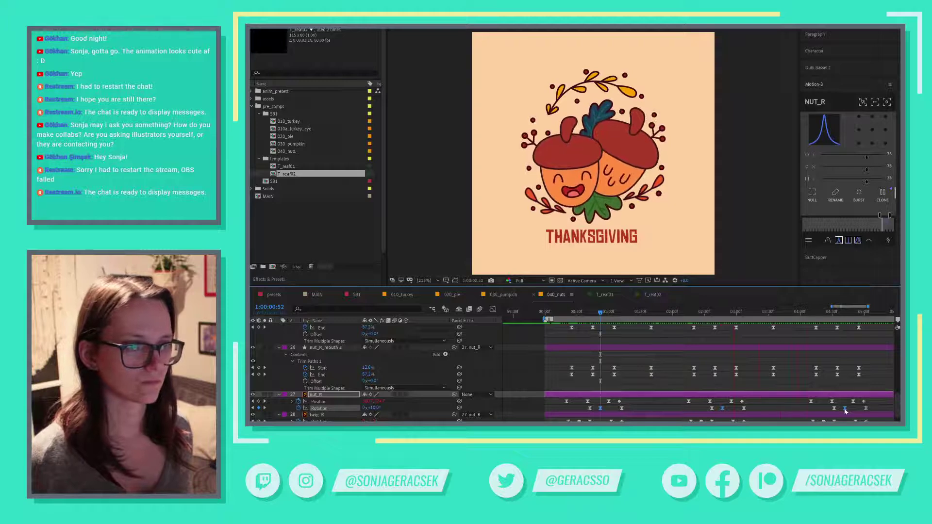
key(space)
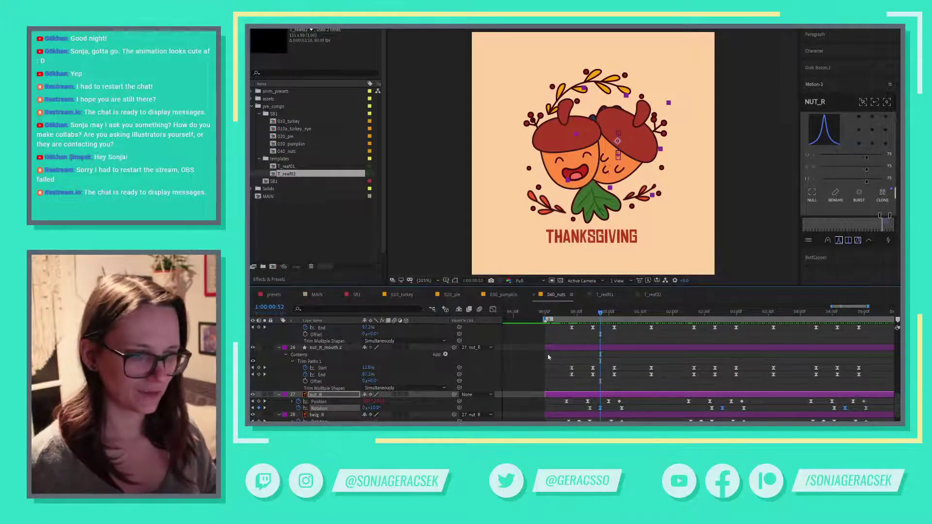
- Close the T_reaf01 and T_reaf02 timelines, then collapse the templates and SB1 folders in the project
click(589, 295)
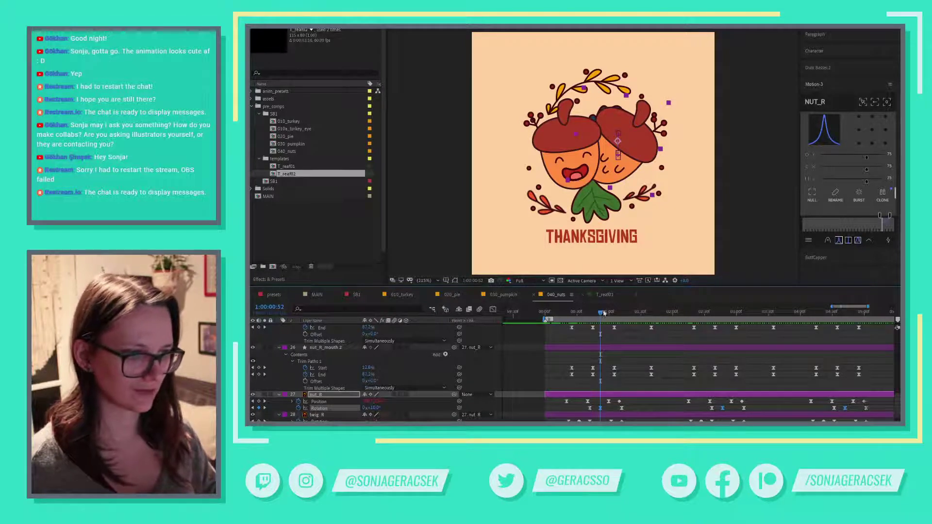
click(584, 295)
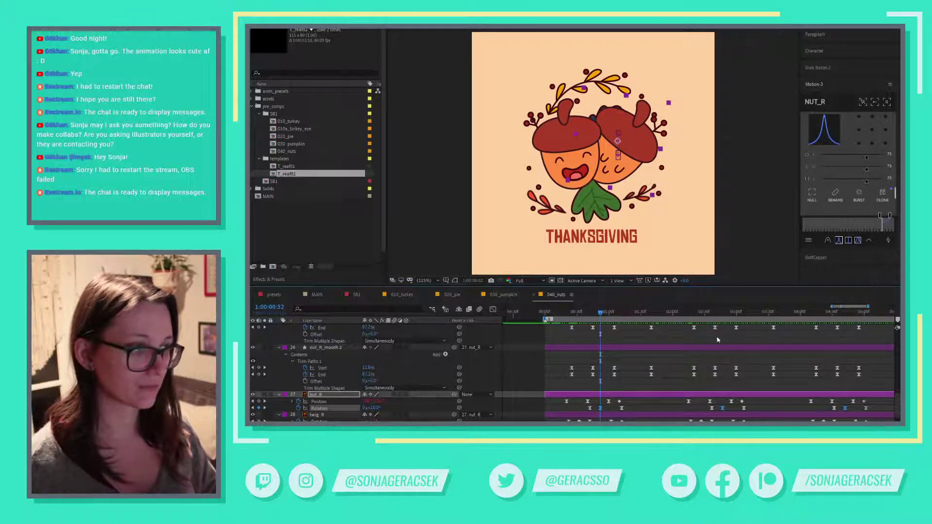
click(718, 340)
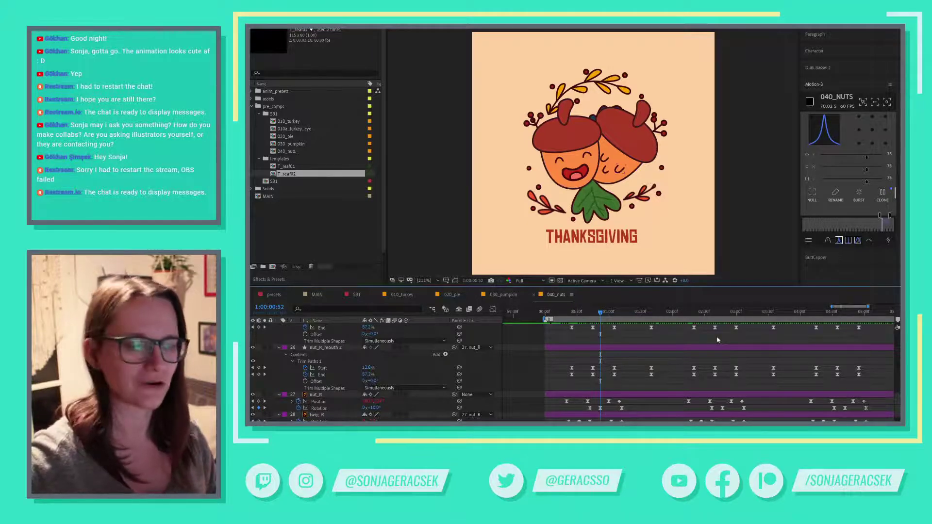
click(261, 161)
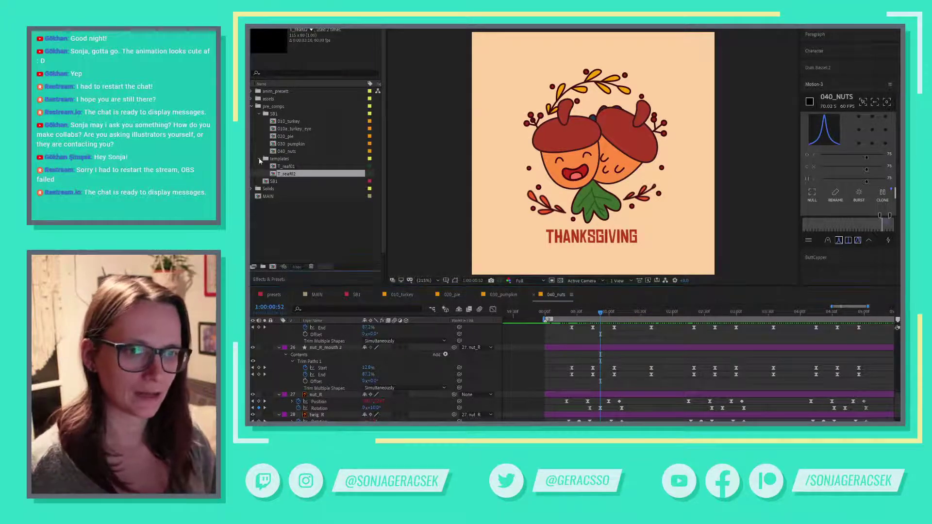
click(260, 161)
click(258, 114)
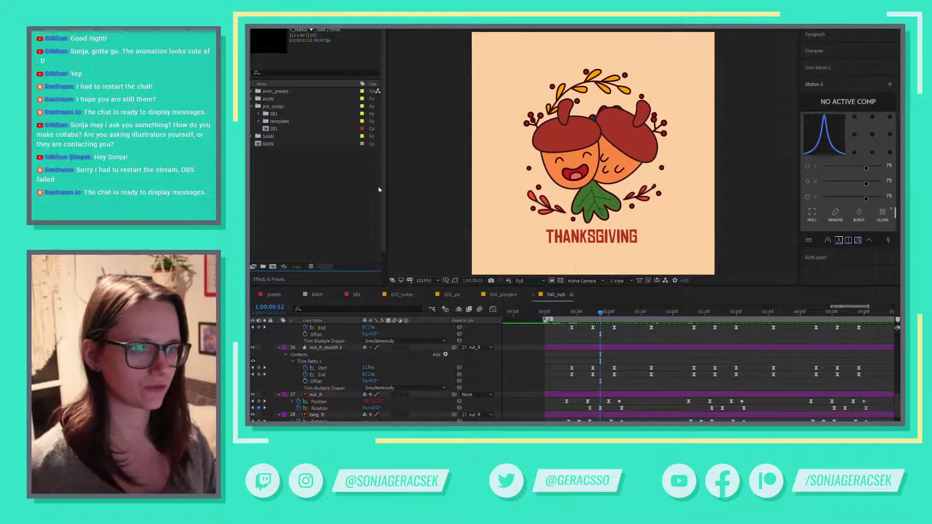
- Open the GifGun script window to look at its controls, and close it without making a GIF
click(376, 29)
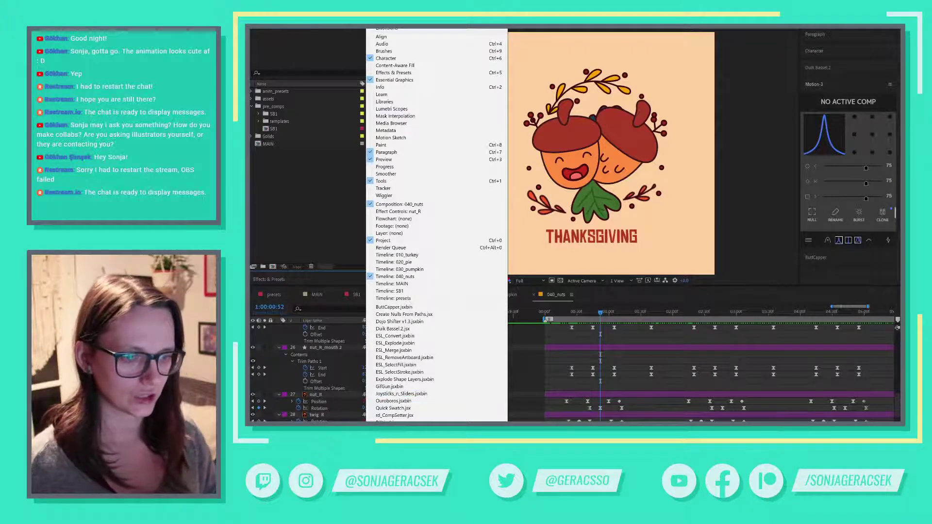
click(395, 387)
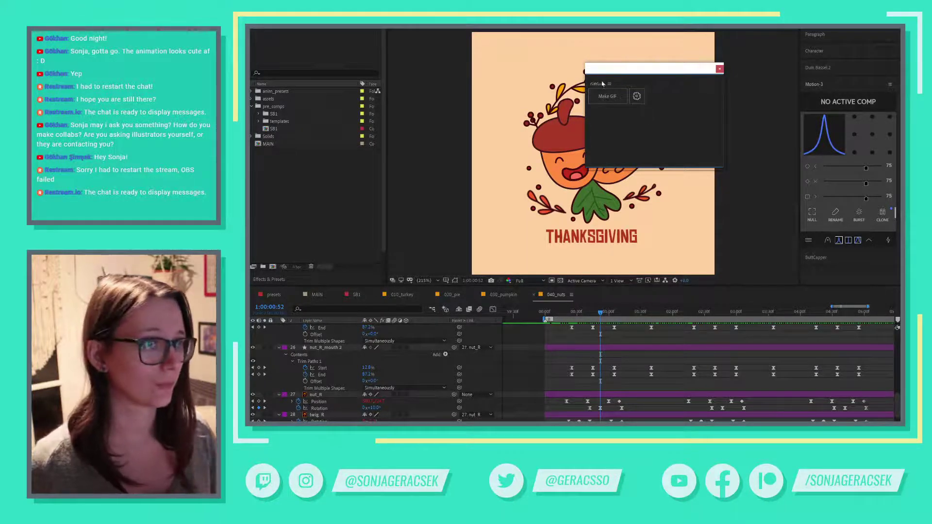
click(720, 70)
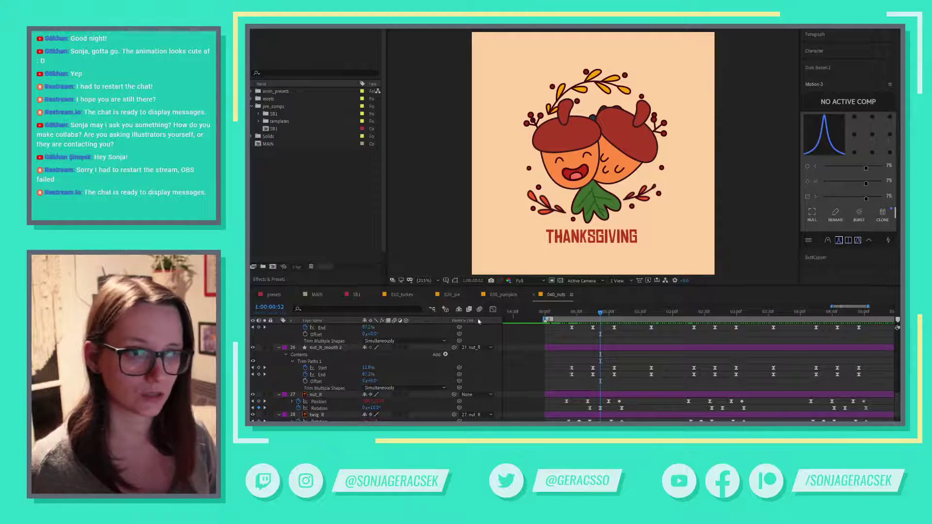
- Look at the 030_pumpkin comp and the stroke width properties in the T_reaf02 template, then return to 040_nuts
click(504, 294)
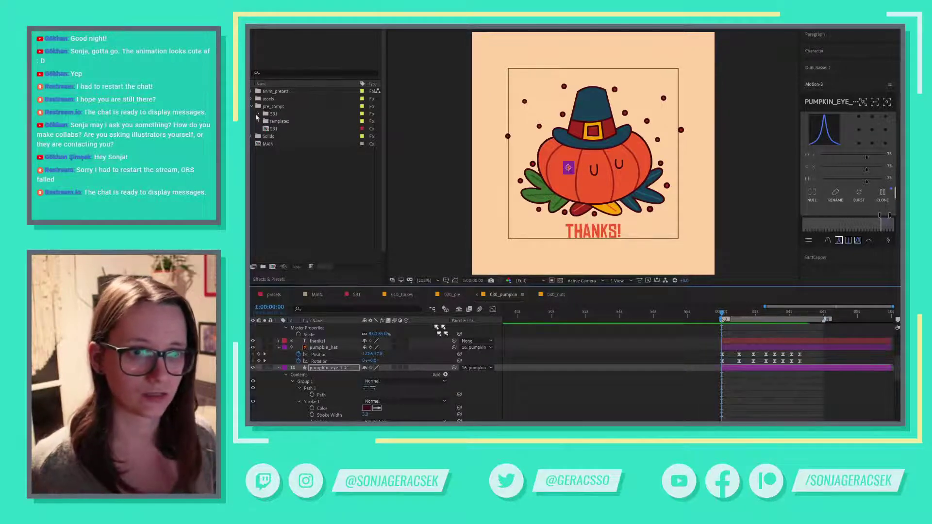
click(258, 114)
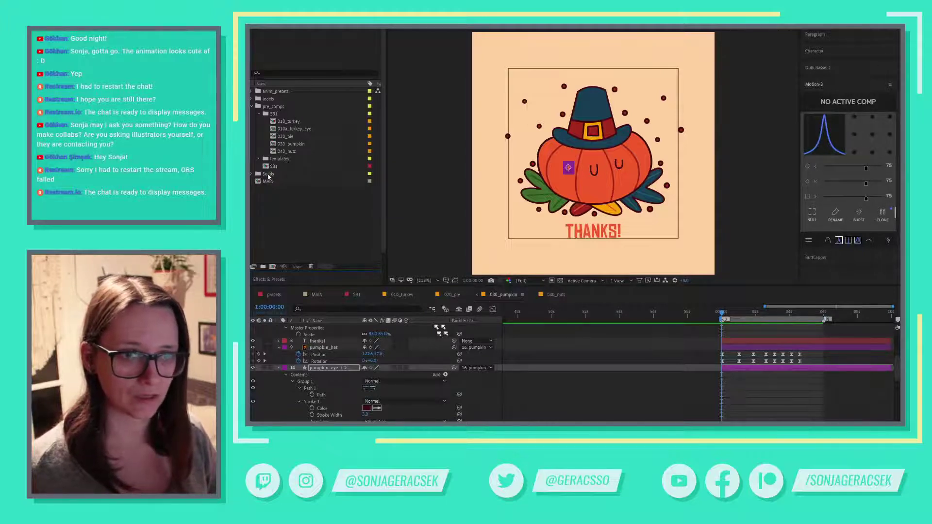
click(259, 160)
double_click(287, 174)
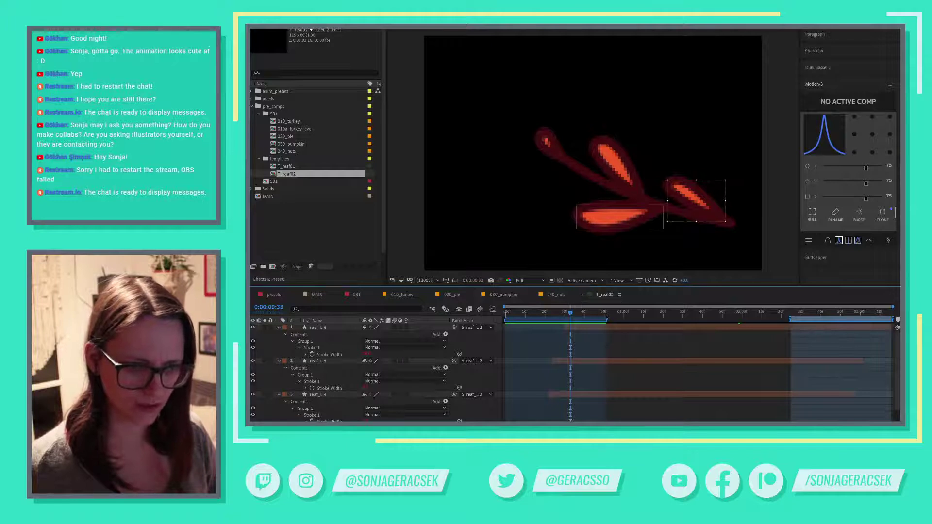
right_click(328, 355)
click(360, 394)
click(556, 295)
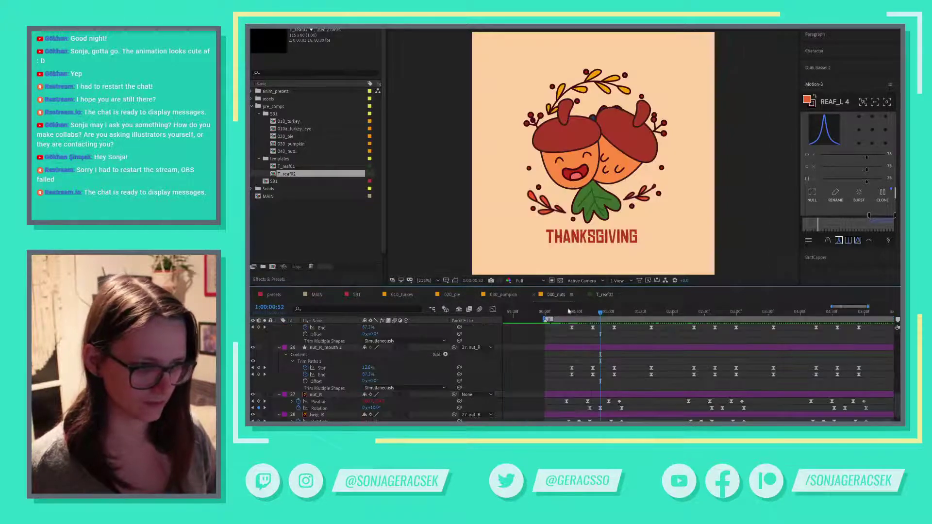
- Filter the 040_nuts timeline for "stroke width" with nut_L_mouth Outlines selected, look through the layers, and clear the filter
click(577, 175)
scroll(323, 365, up, 10)
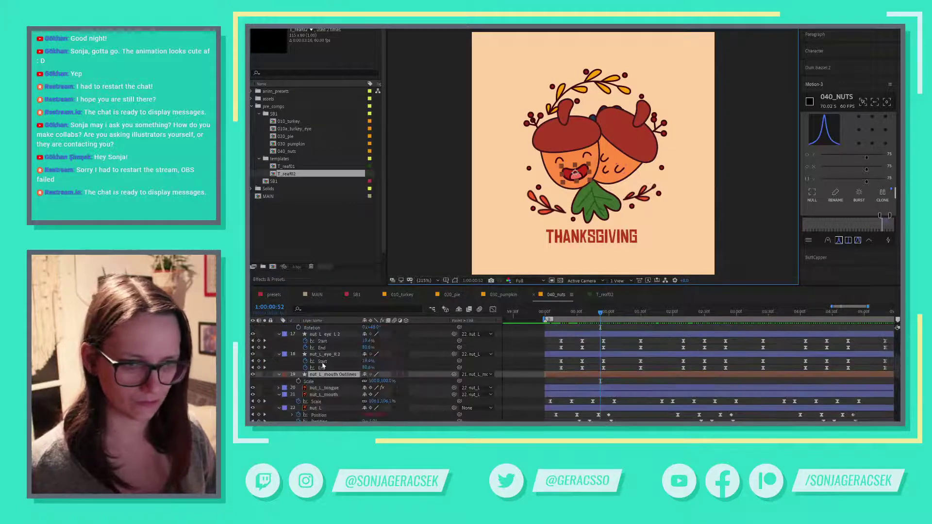
key(s)
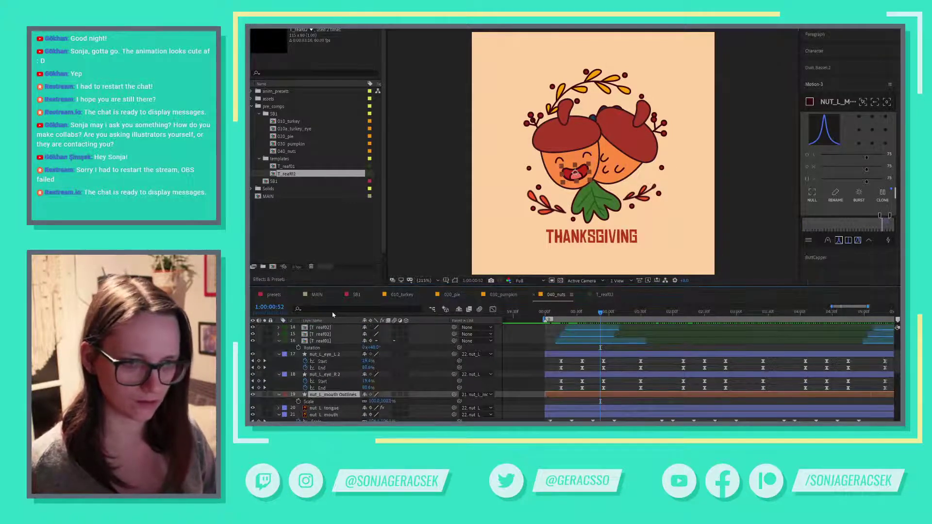
click(331, 310)
text(stroke width)
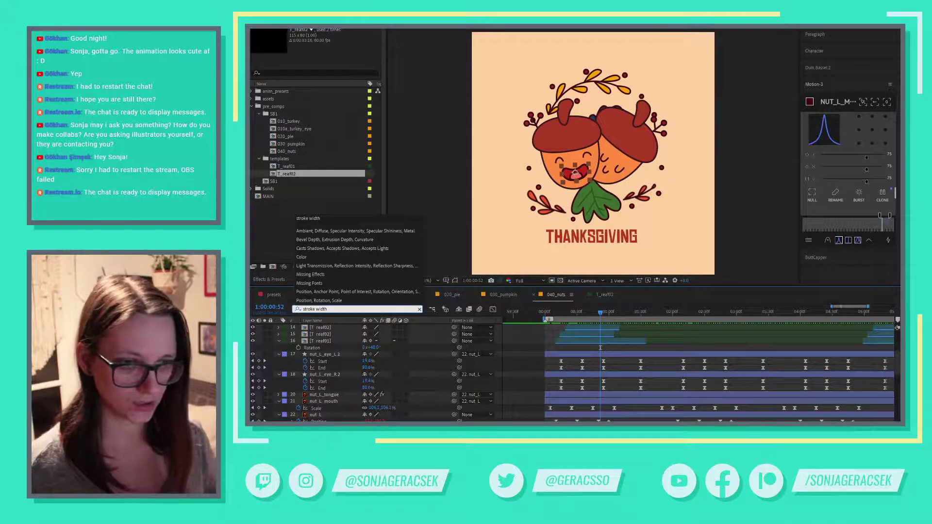
key(Return)
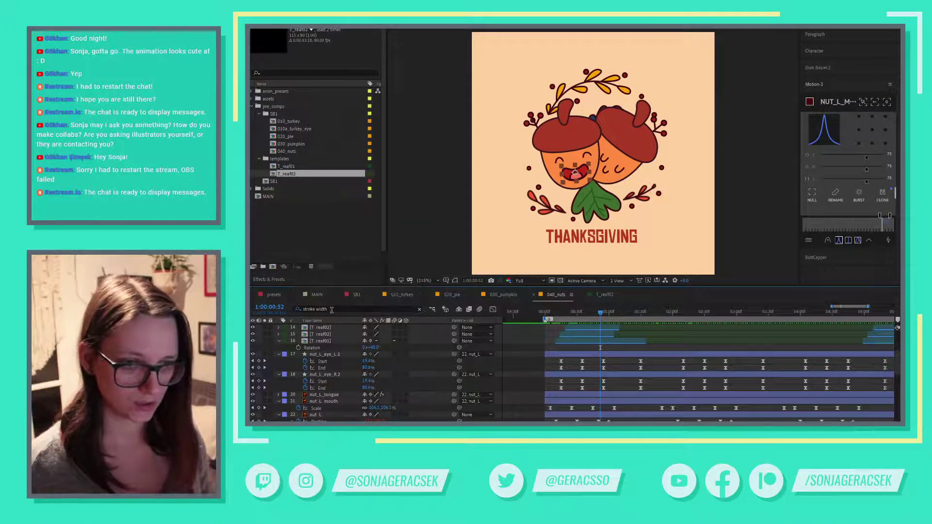
scroll(356, 355, down, 5)
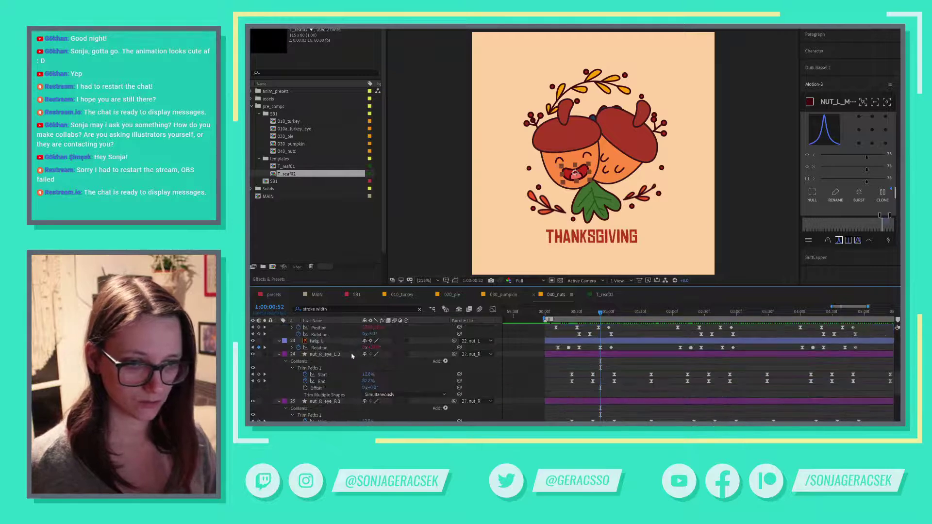
scroll(352, 356, up, 15)
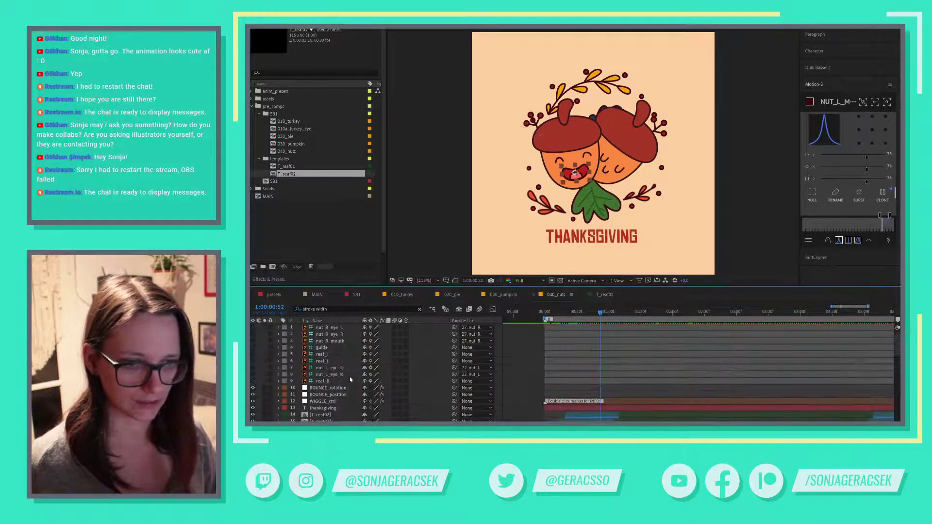
scroll(350, 376, down, 15)
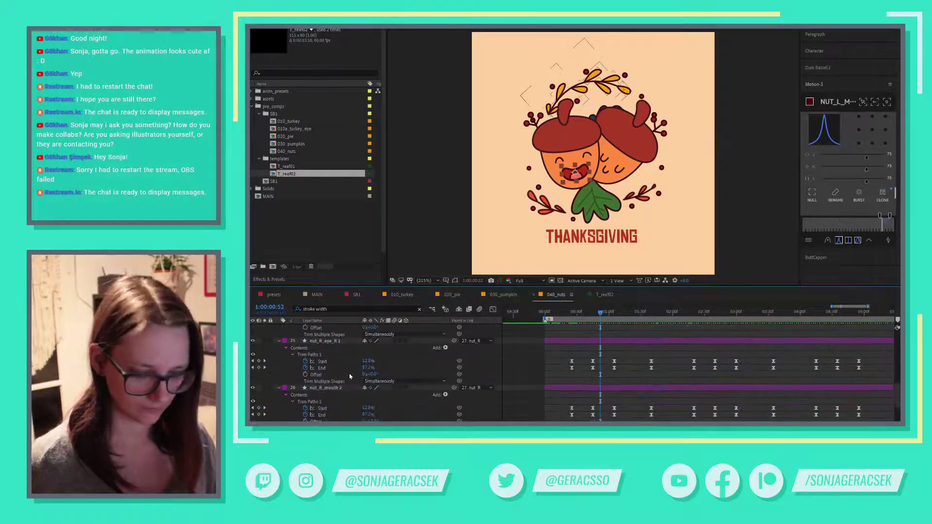
scroll(350, 376, up, 5)
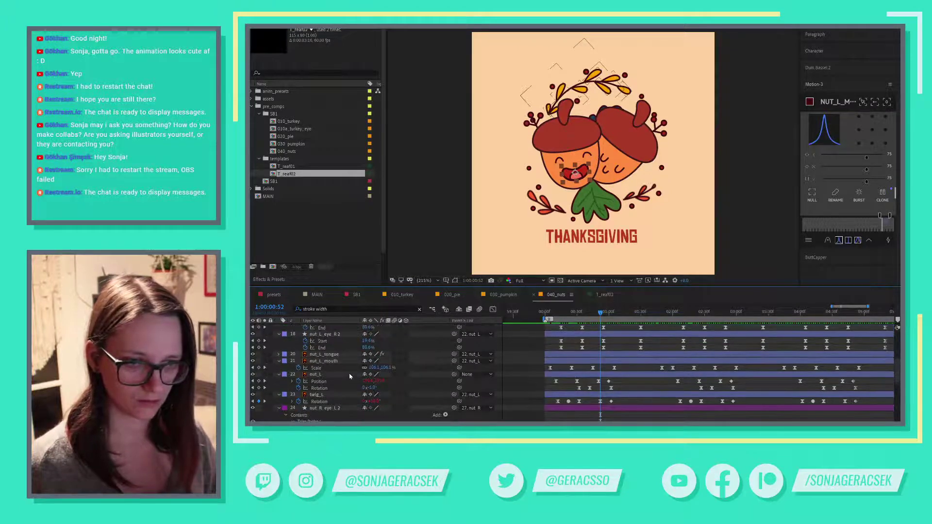
click(419, 309)
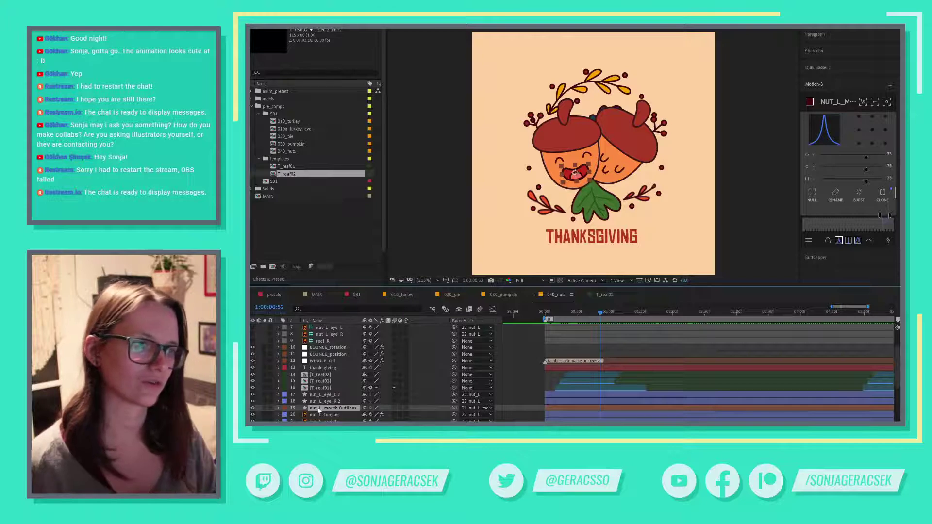
- Inspect the path and fill inside Group 2 of nut_L_mouth Outlines, then collapse the layer again
click(279, 409)
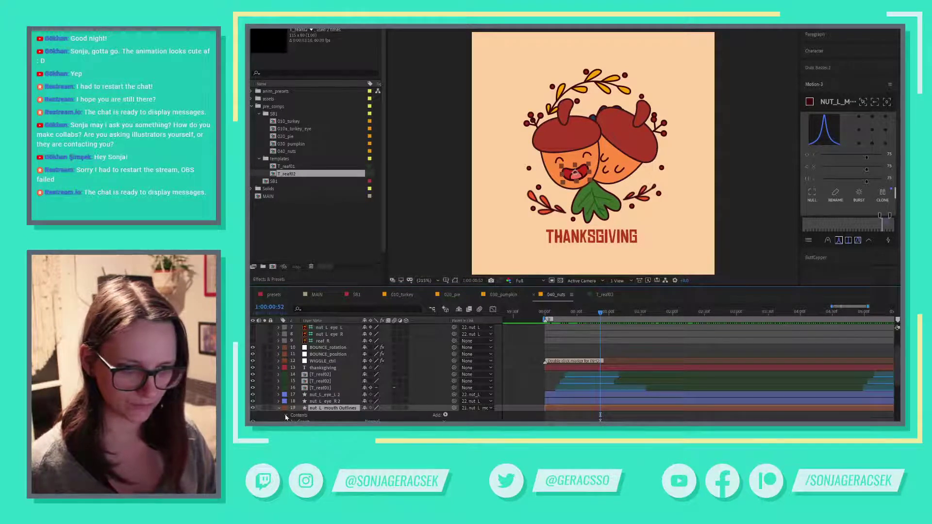
click(286, 416)
scroll(291, 403, down, 3)
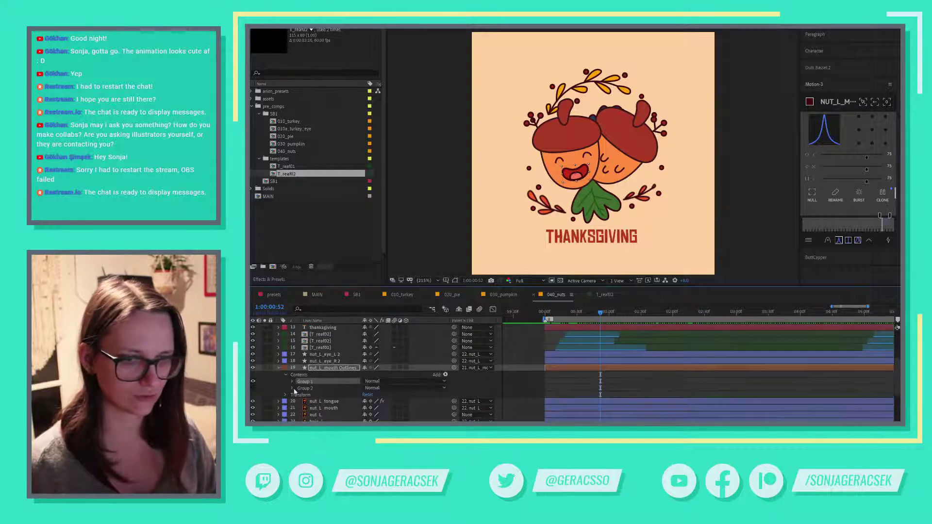
click(292, 389)
click(310, 402)
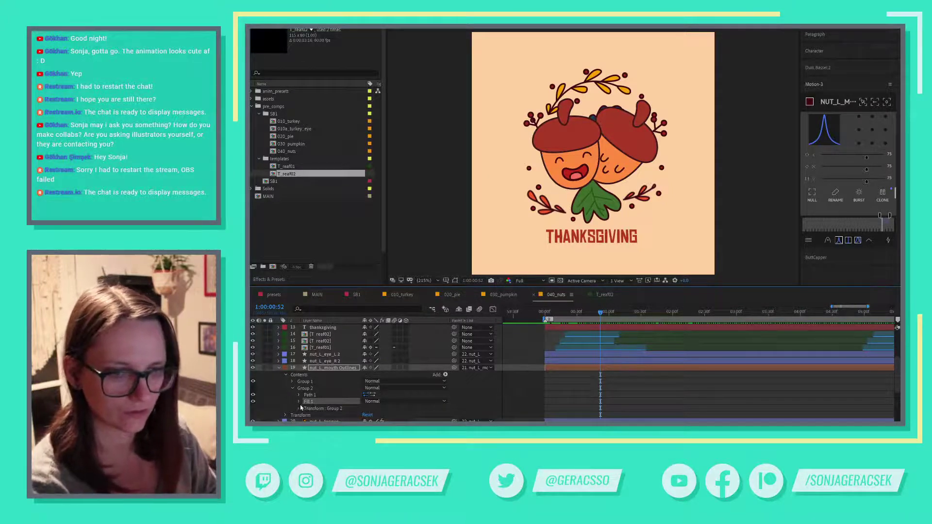
click(293, 389)
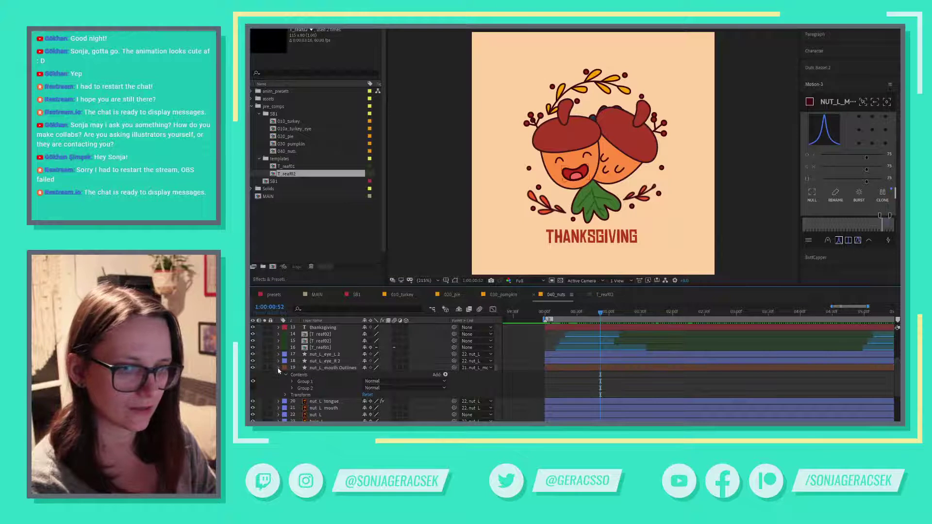
click(279, 367)
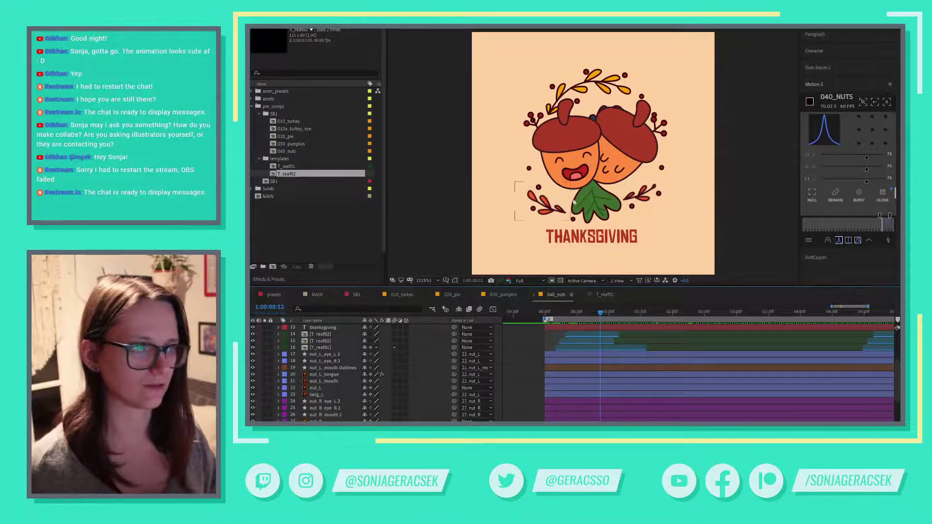